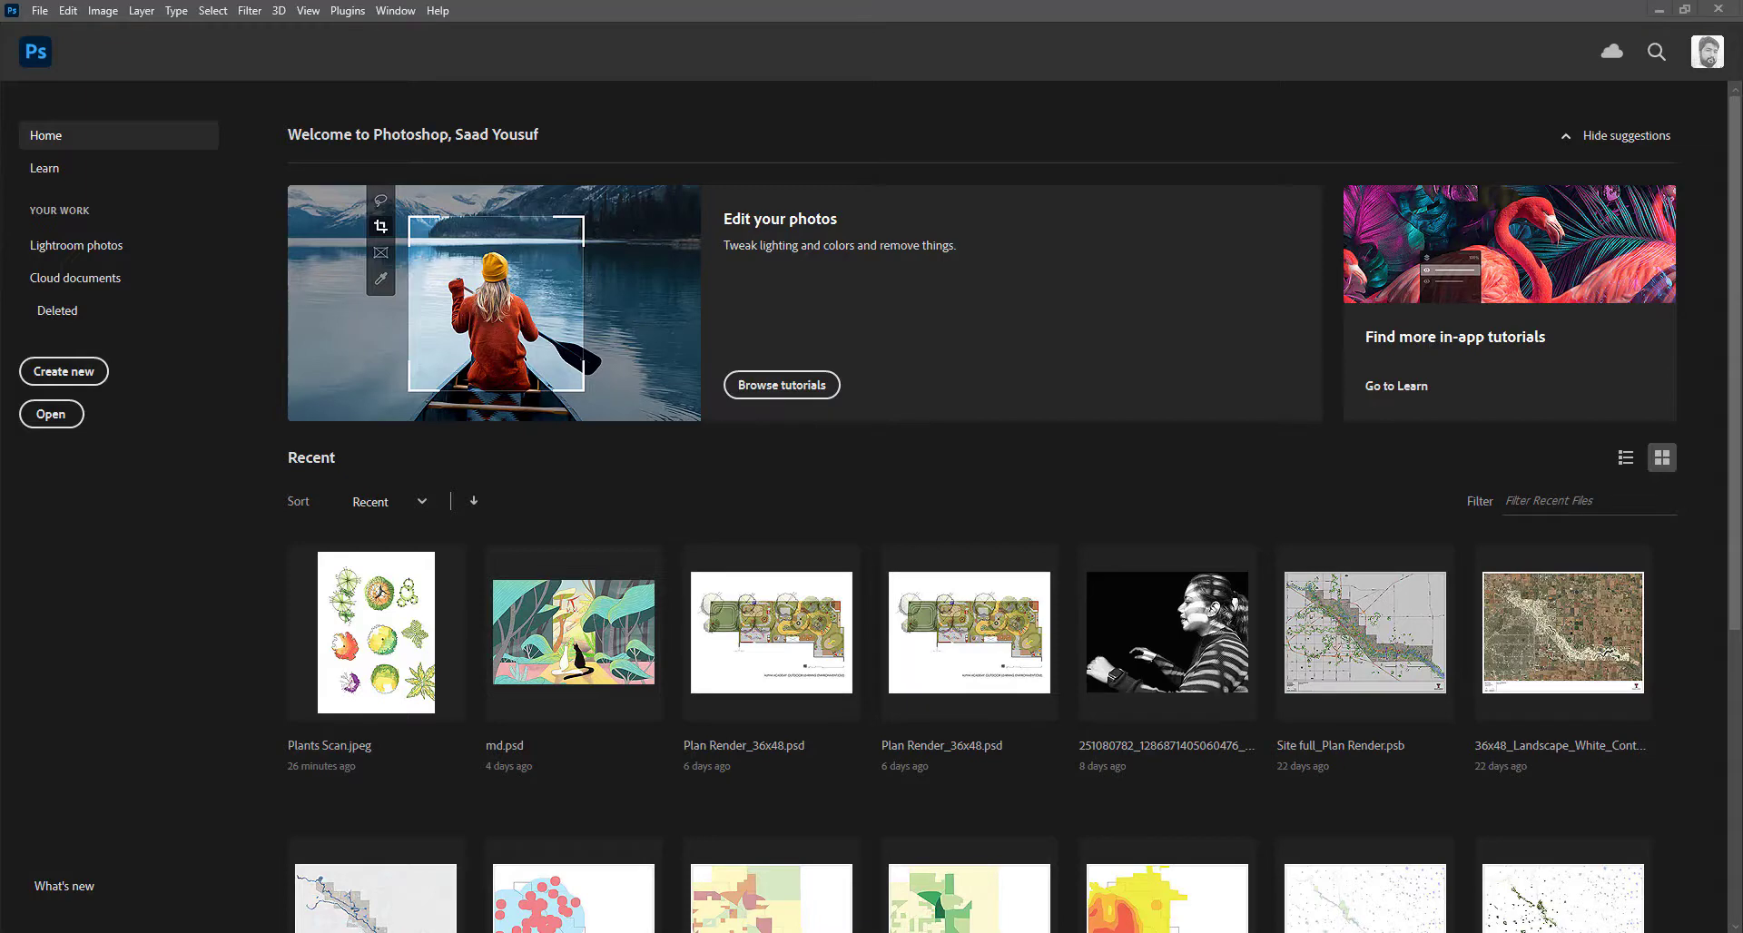
# Open Base plan_09302021.pdf at 300 pixels/inch, cropped to the Bounding Box.
pyautogui.moveTo(708, 87); pyautogui.dragTo(865, 61)
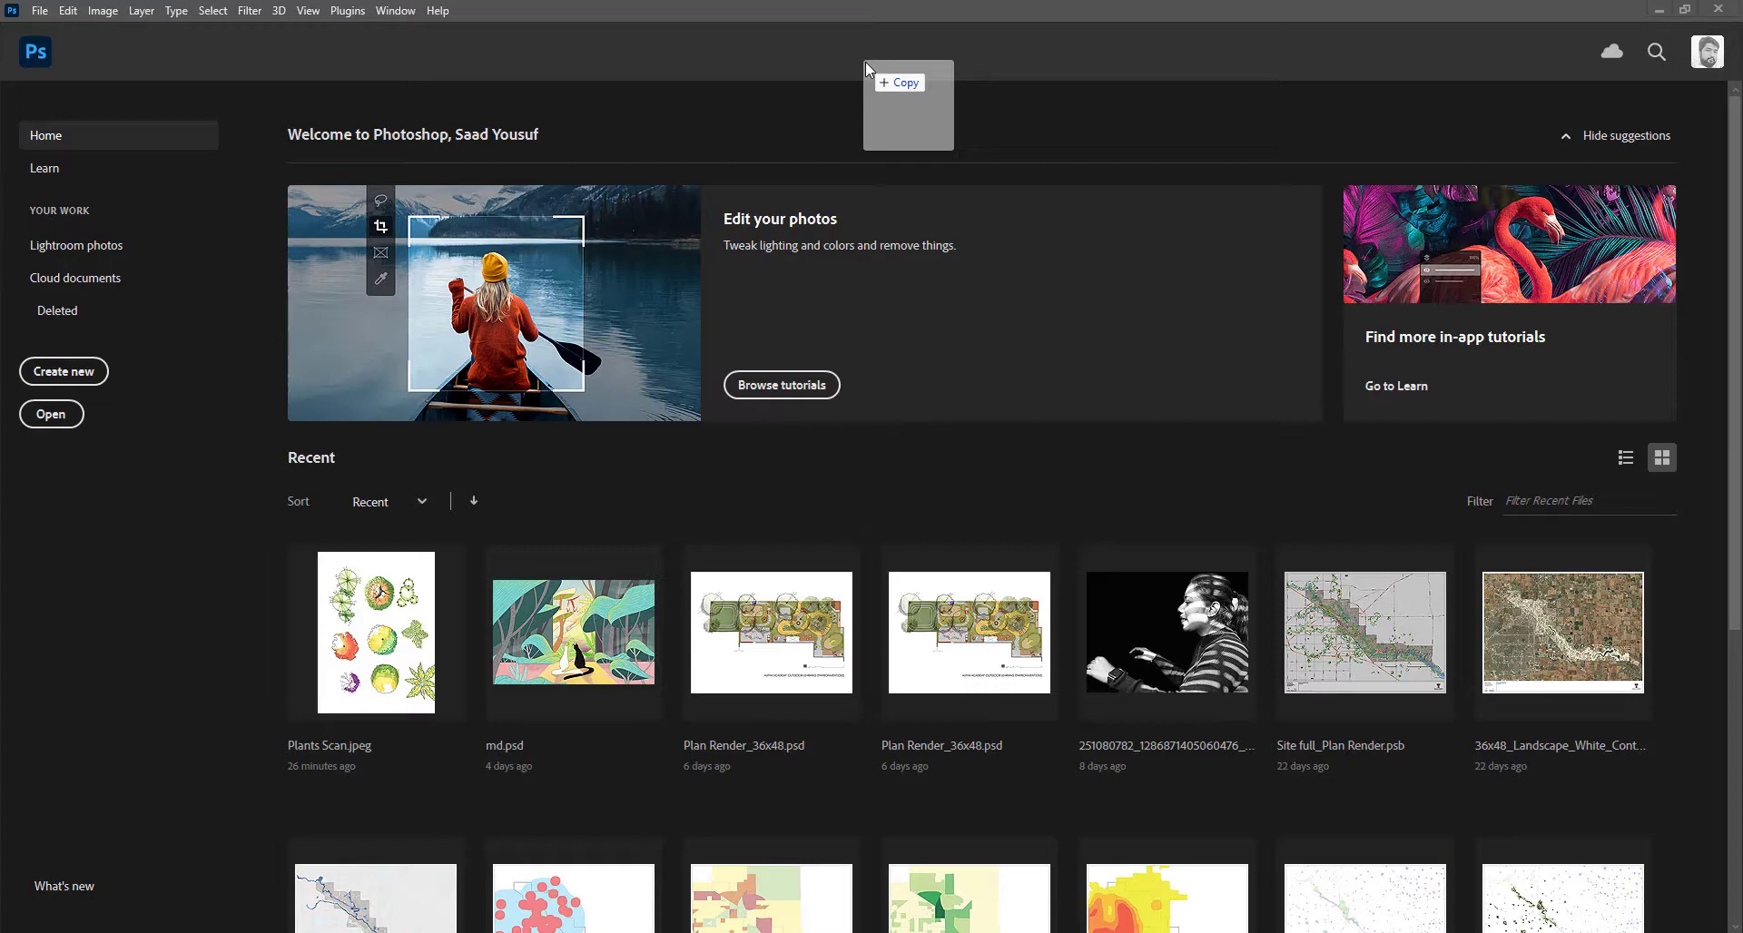
pyautogui.moveTo(864, 62); pyautogui.dragTo(865, 62)
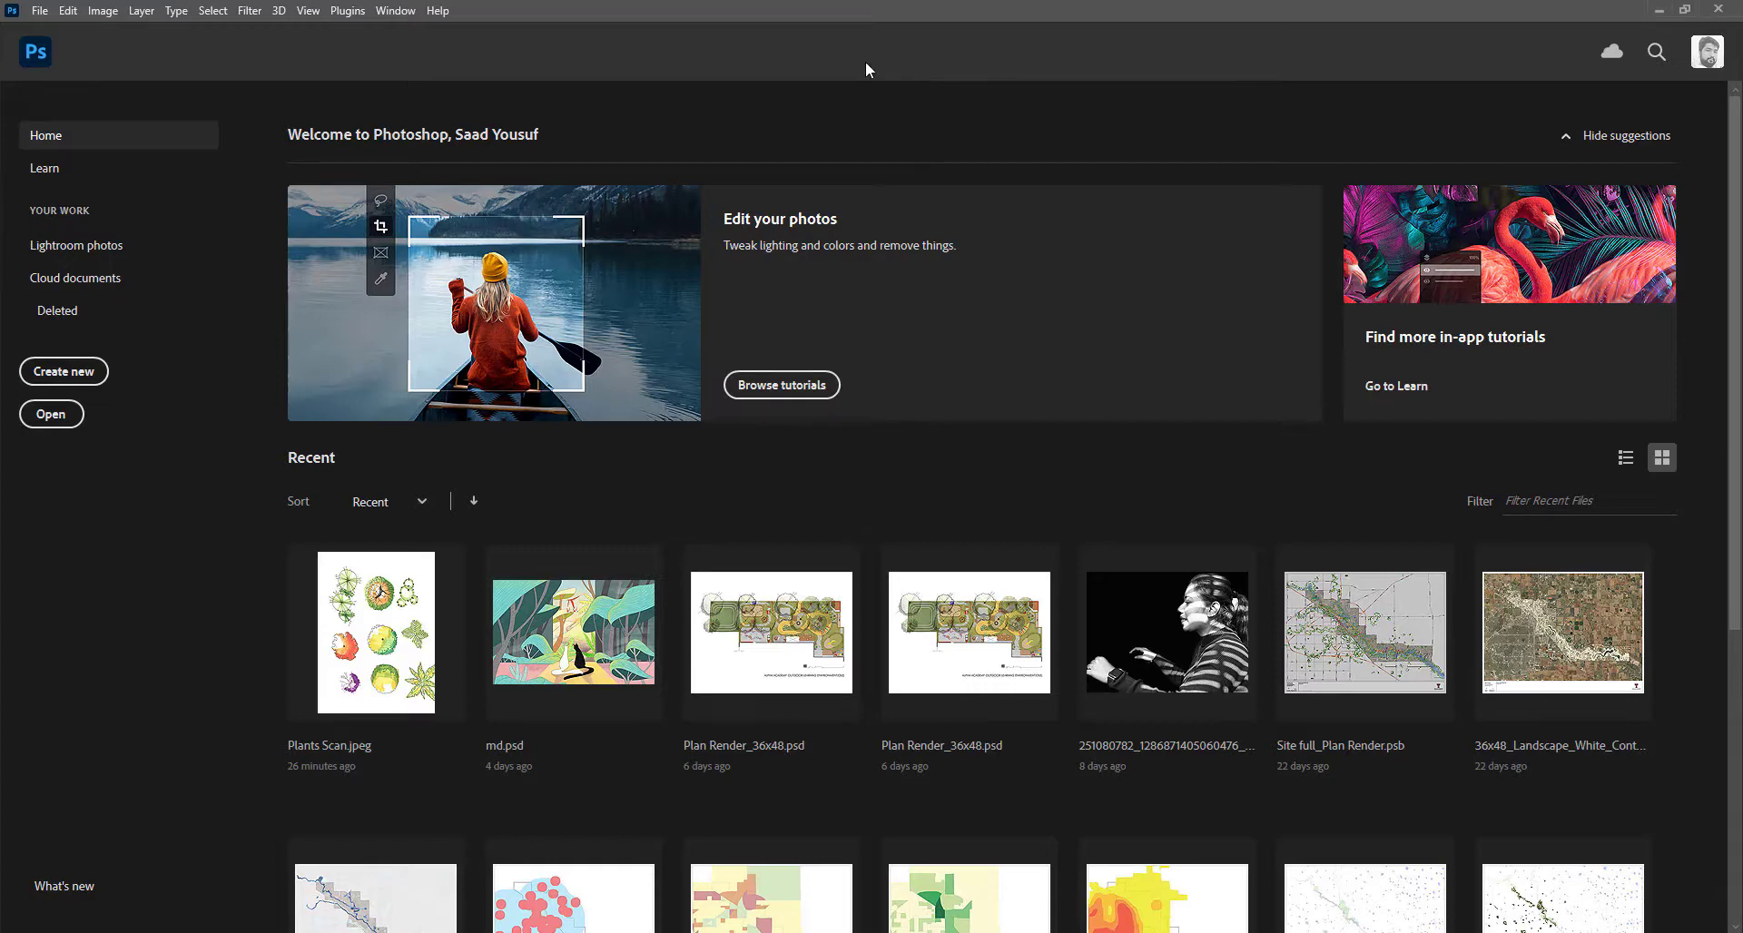
pyautogui.moveTo(0, 168); pyautogui.dragTo(960, 125)
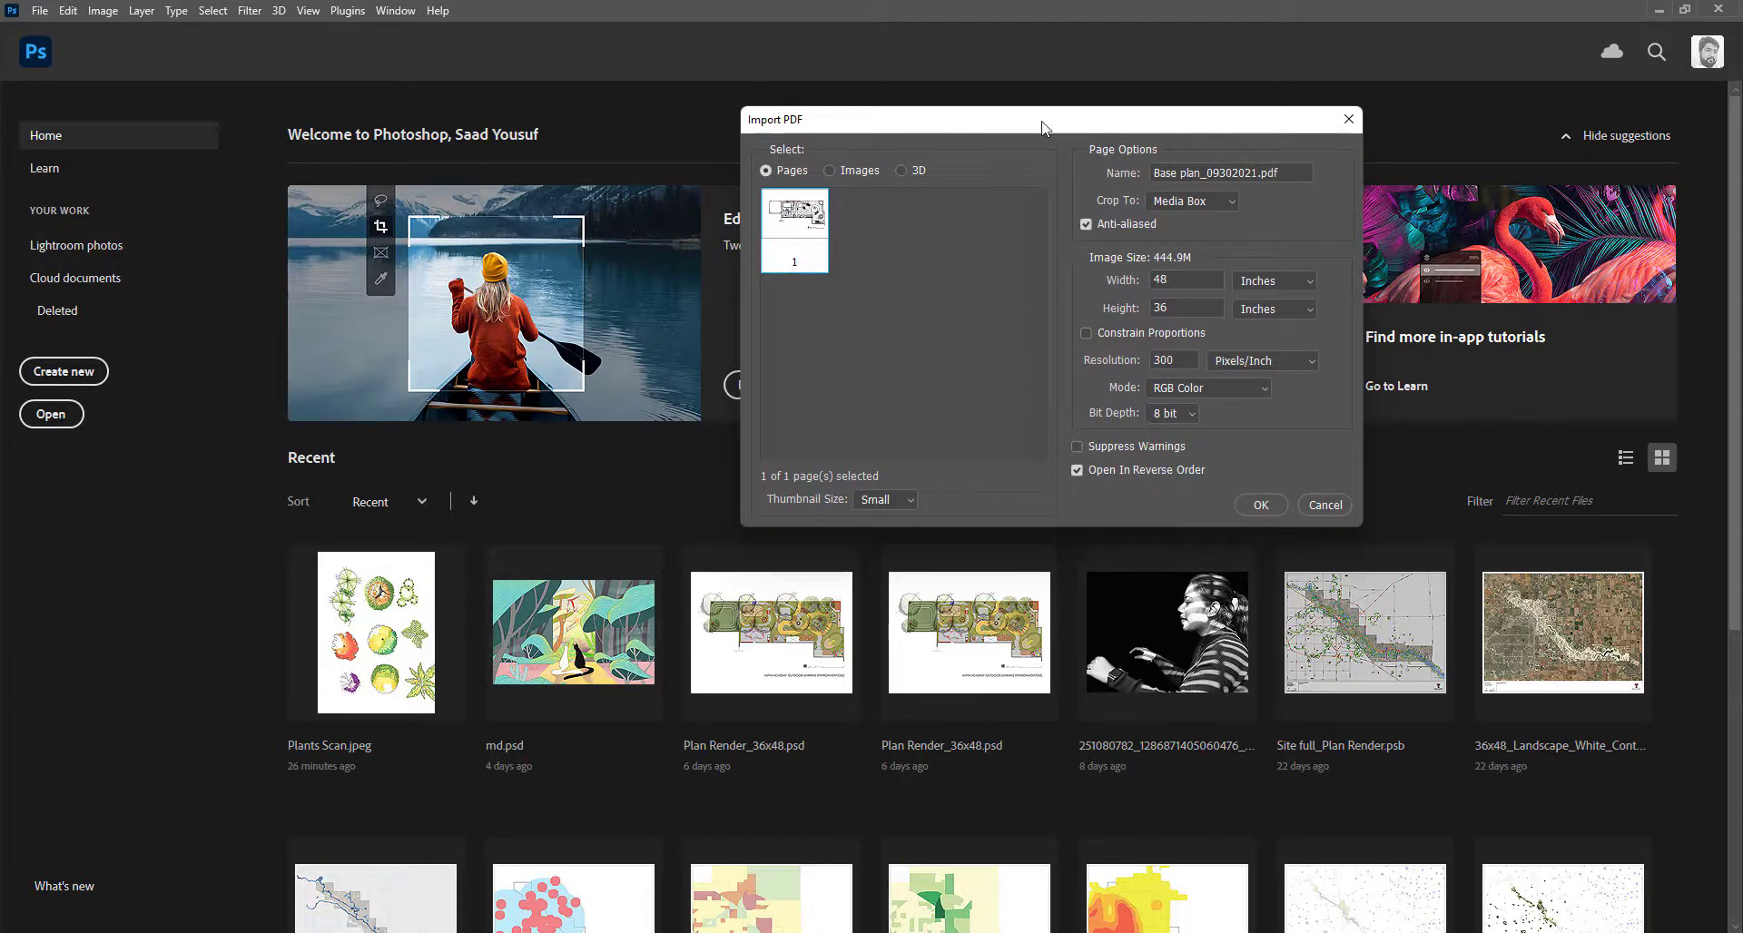
pyautogui.click(1206, 200)
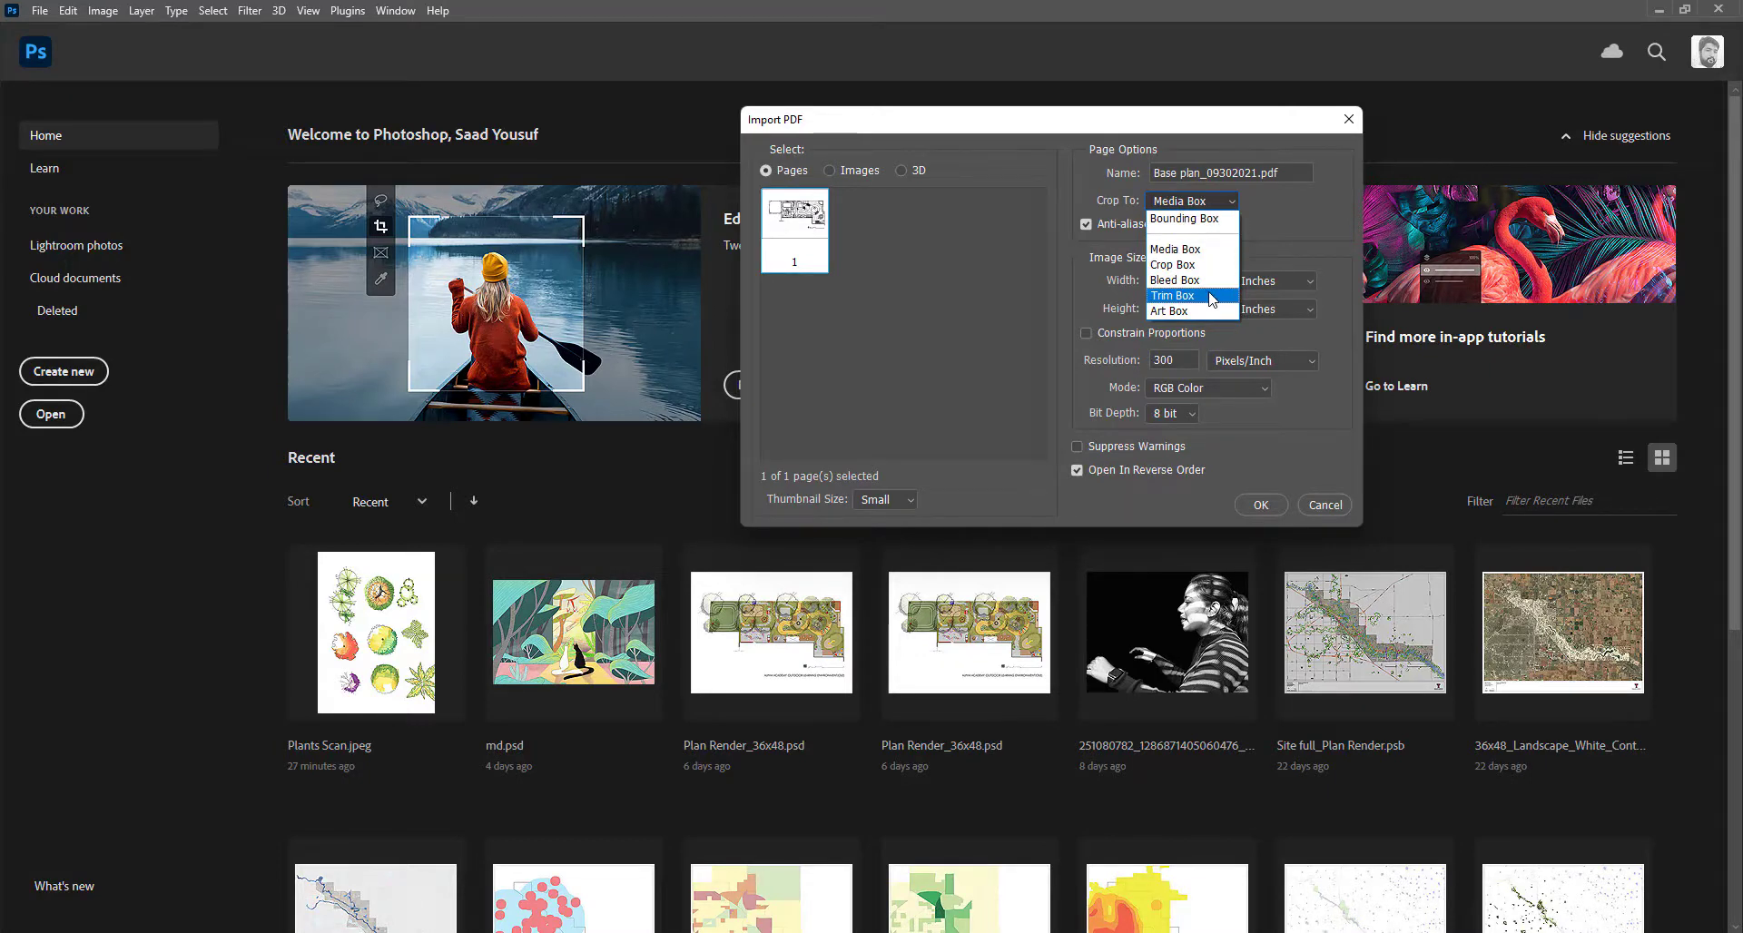
pyautogui.click(1208, 220)
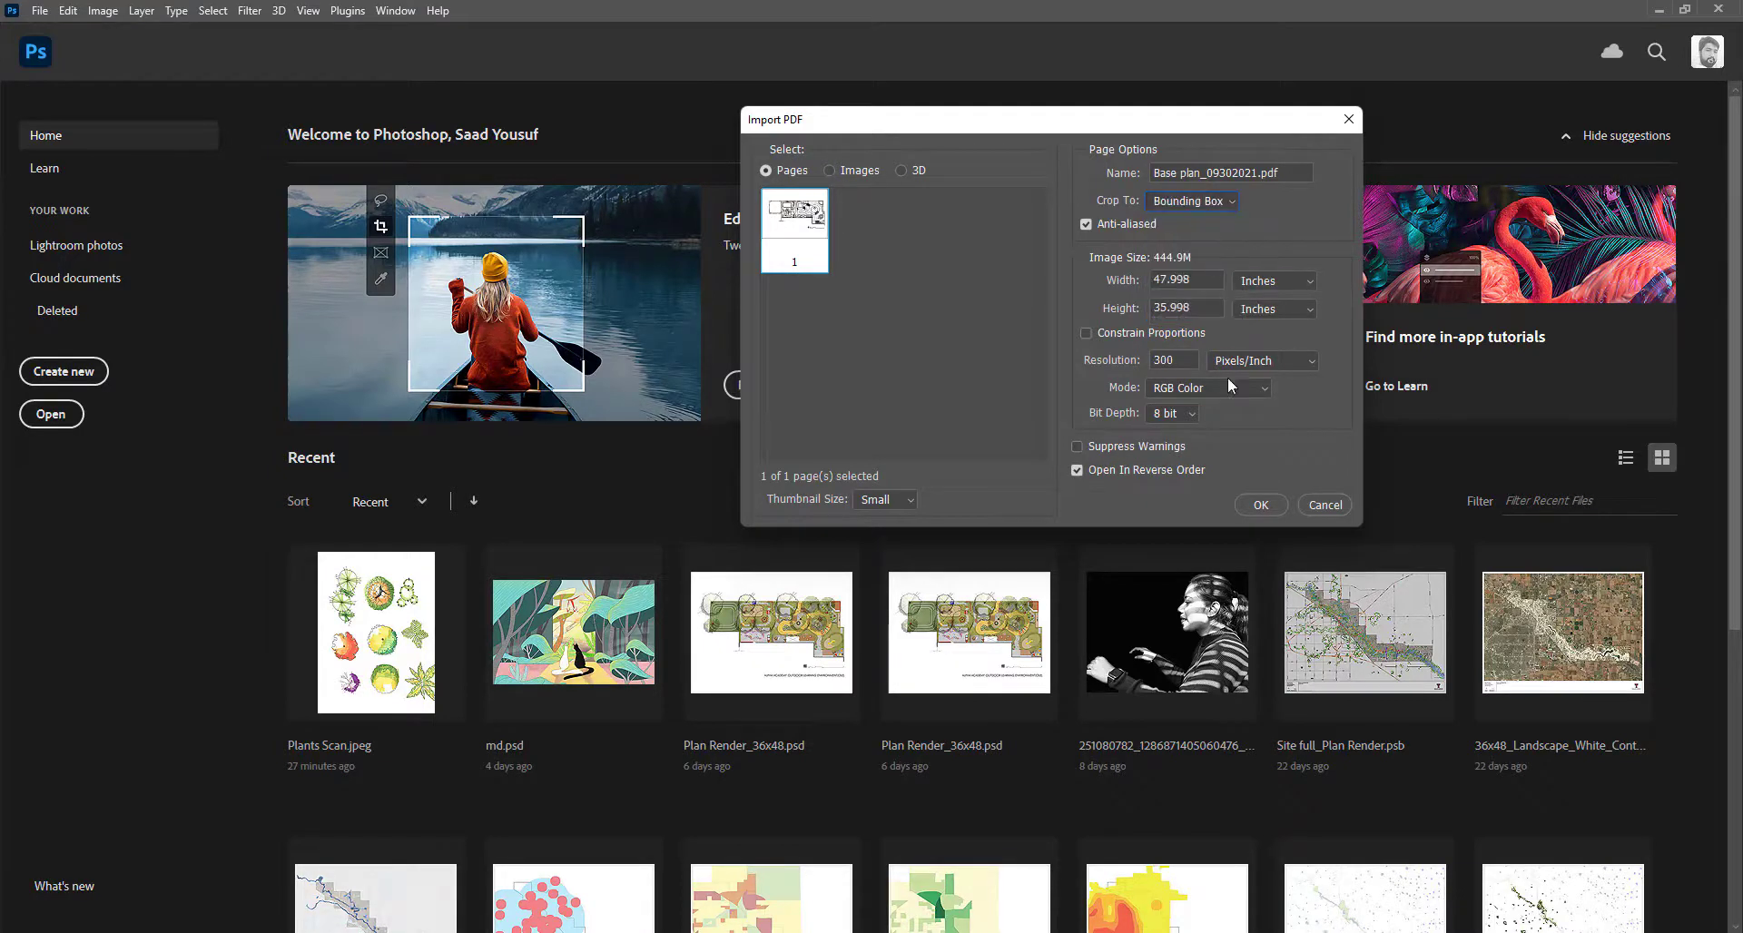
pyautogui.click(1260, 504)
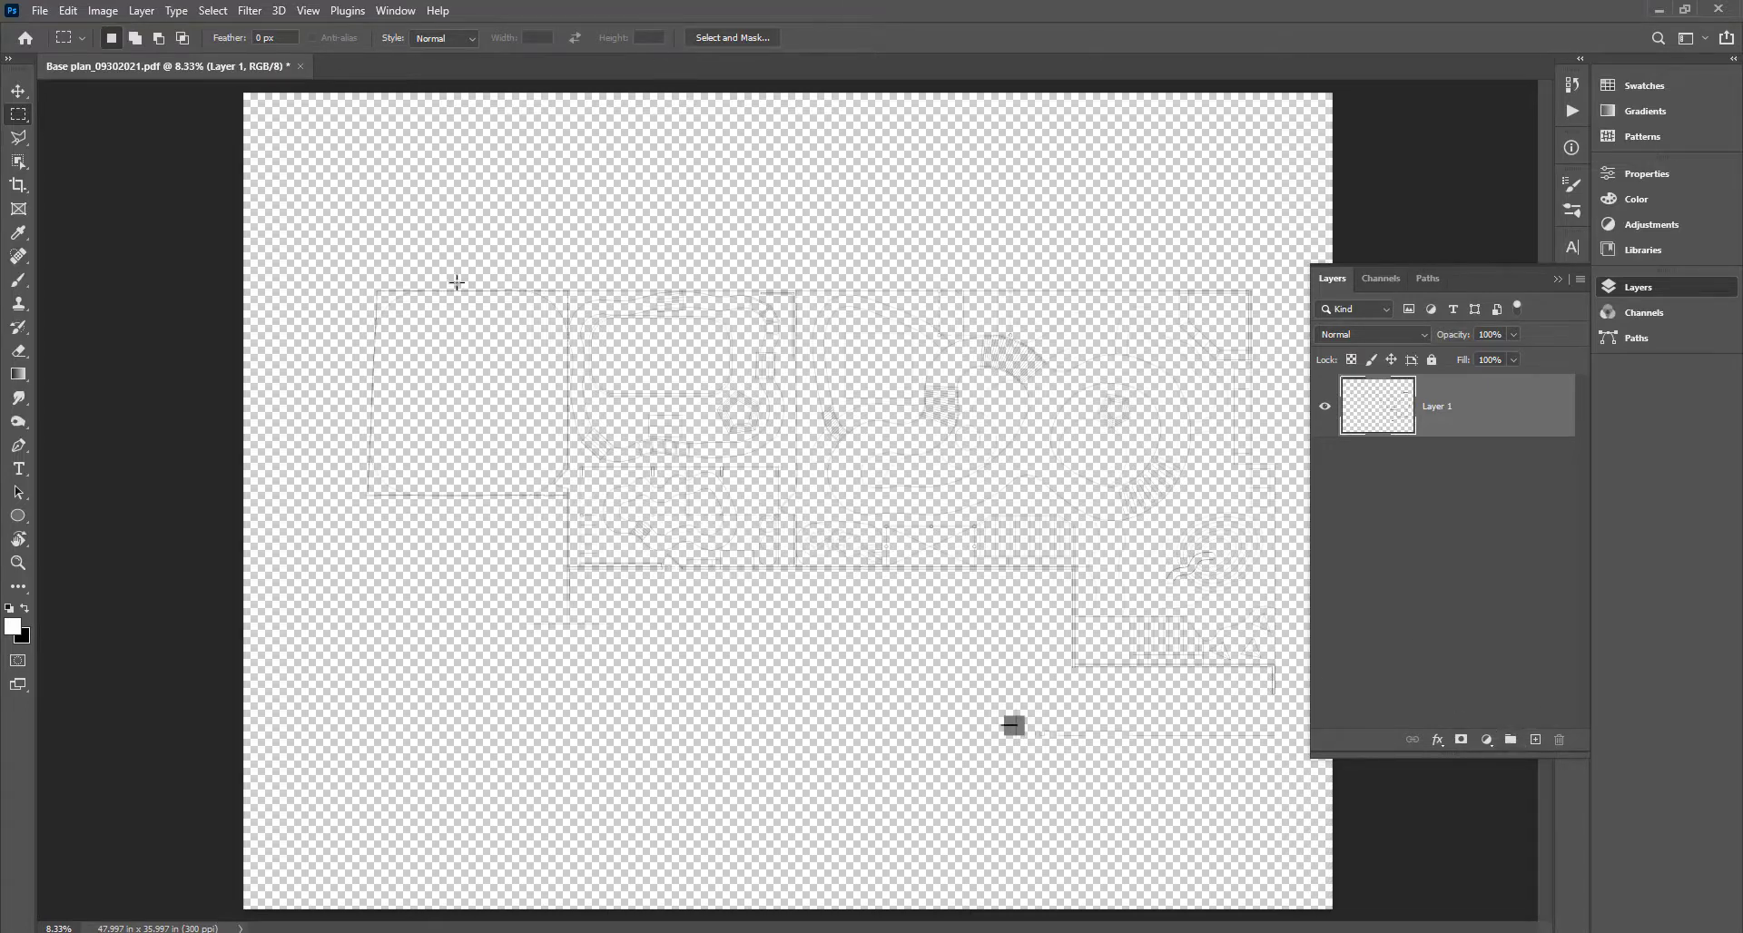
# Add a new Layer 2 below Layer 1 and fill it with white.
pyautogui.click(1535, 741)
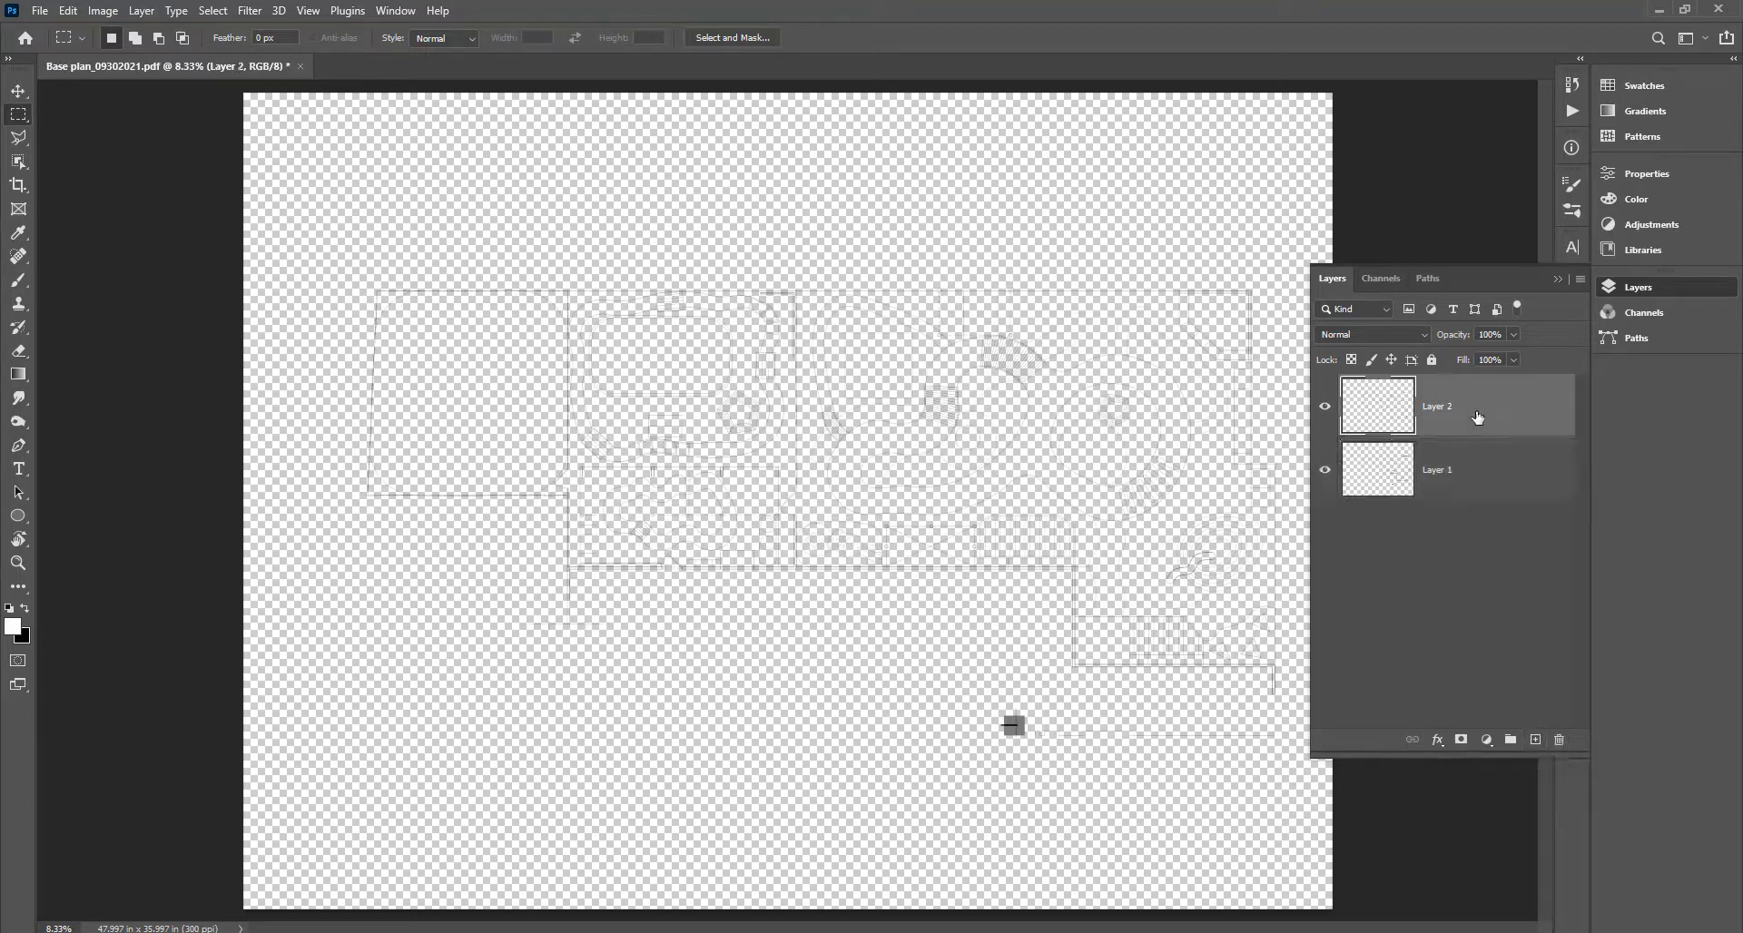
pyautogui.moveTo(1478, 417); pyautogui.dragTo(1478, 510)
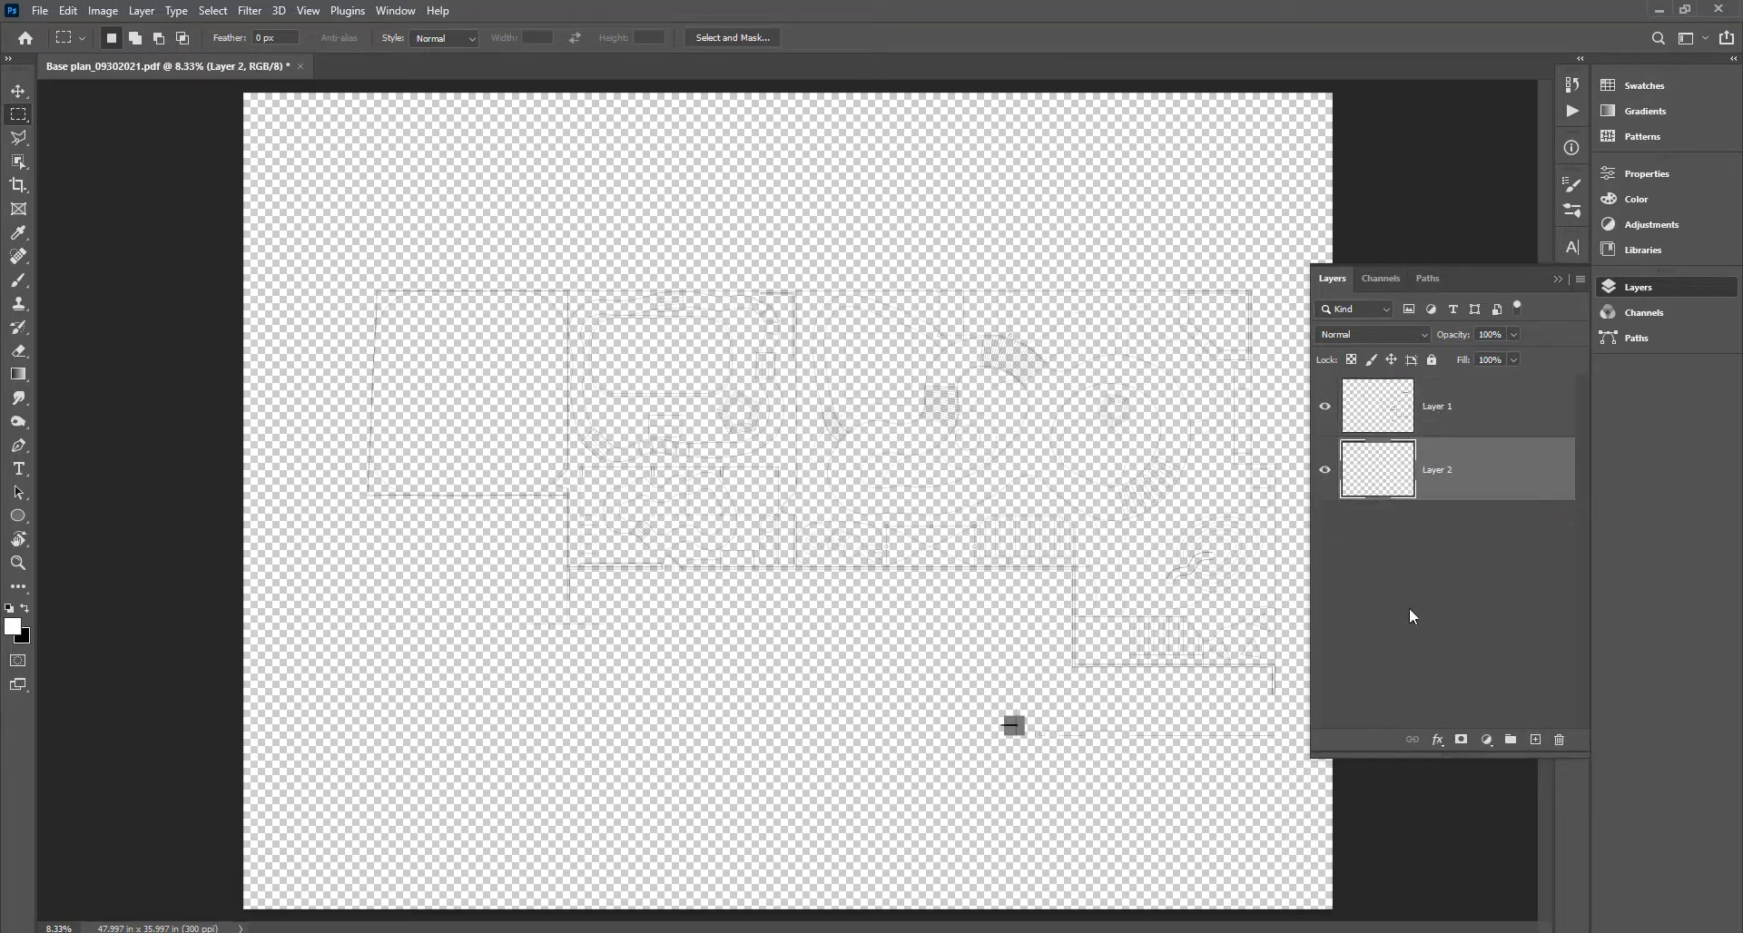
pyautogui.hotkey('ctrl', 'BackSpace')
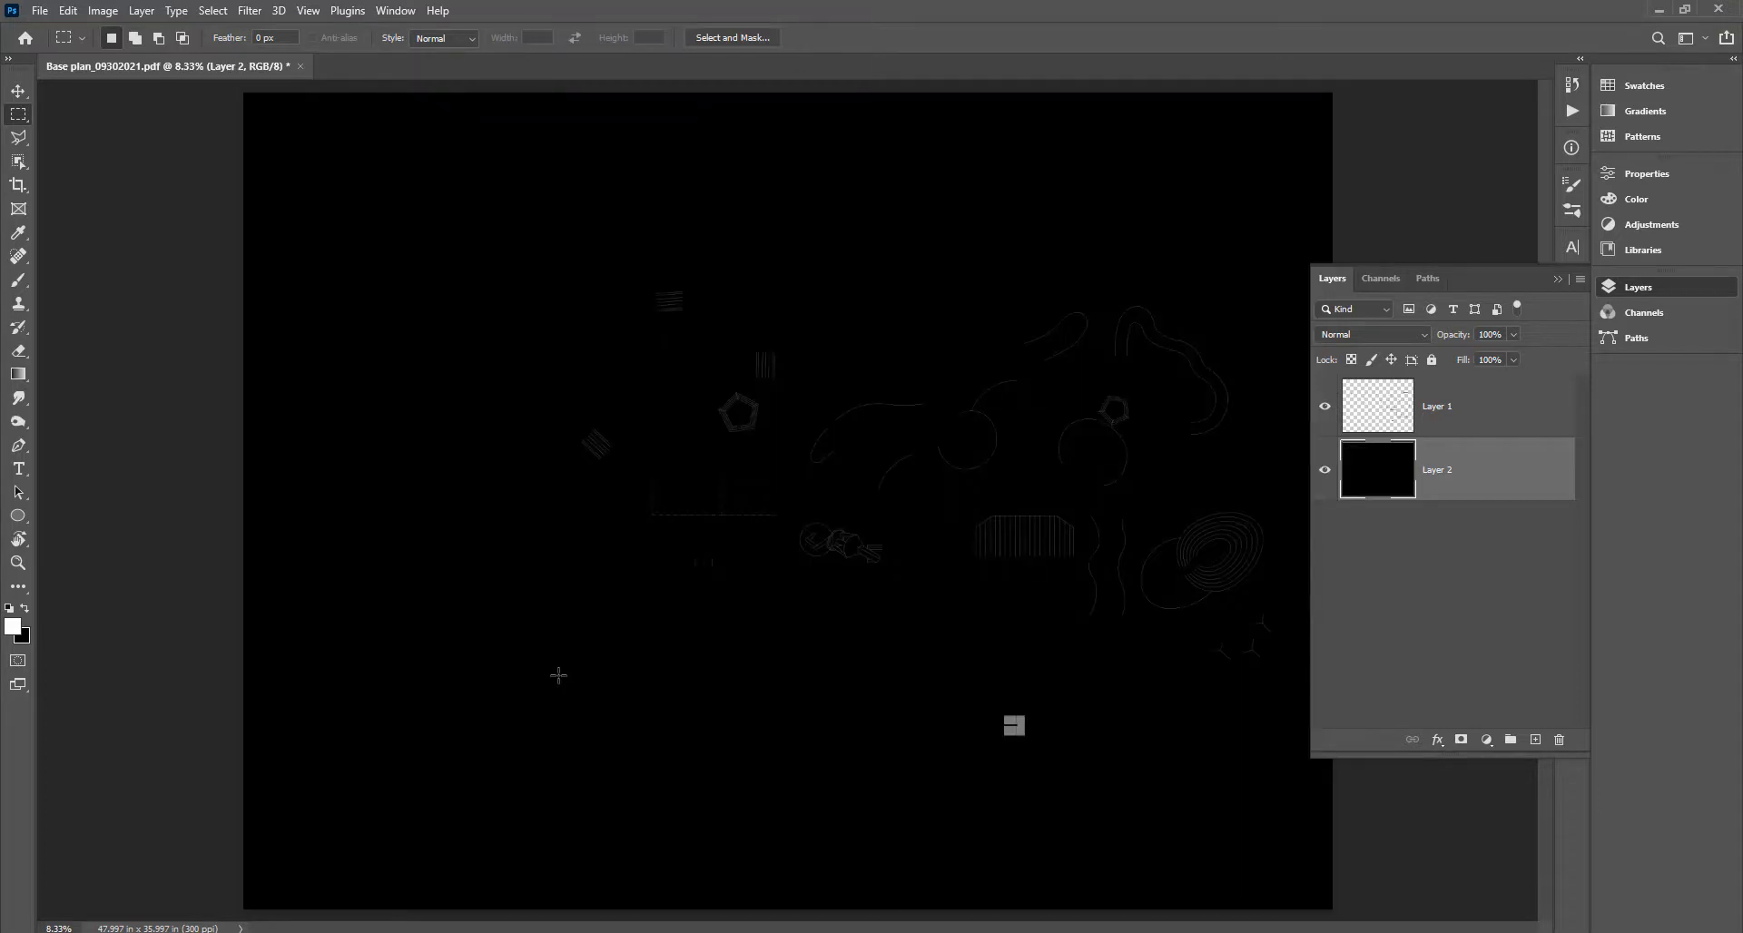
pyautogui.hotkey('alt', 'BackSpace')
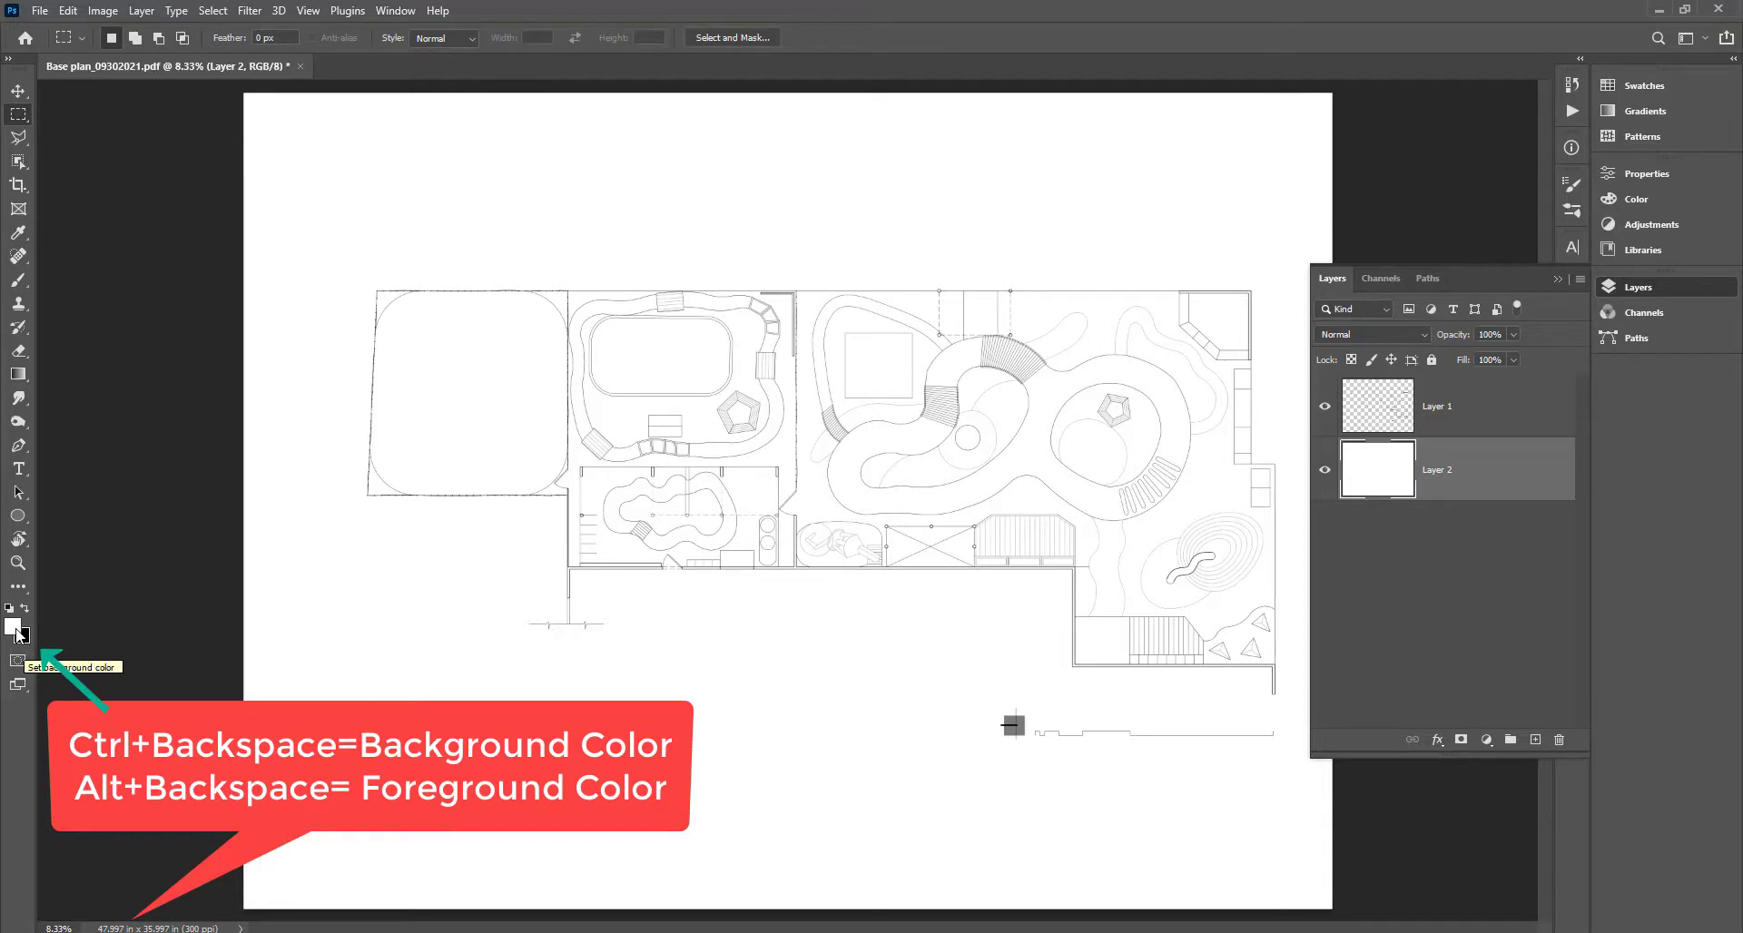
pyautogui.moveTo(322, 932)
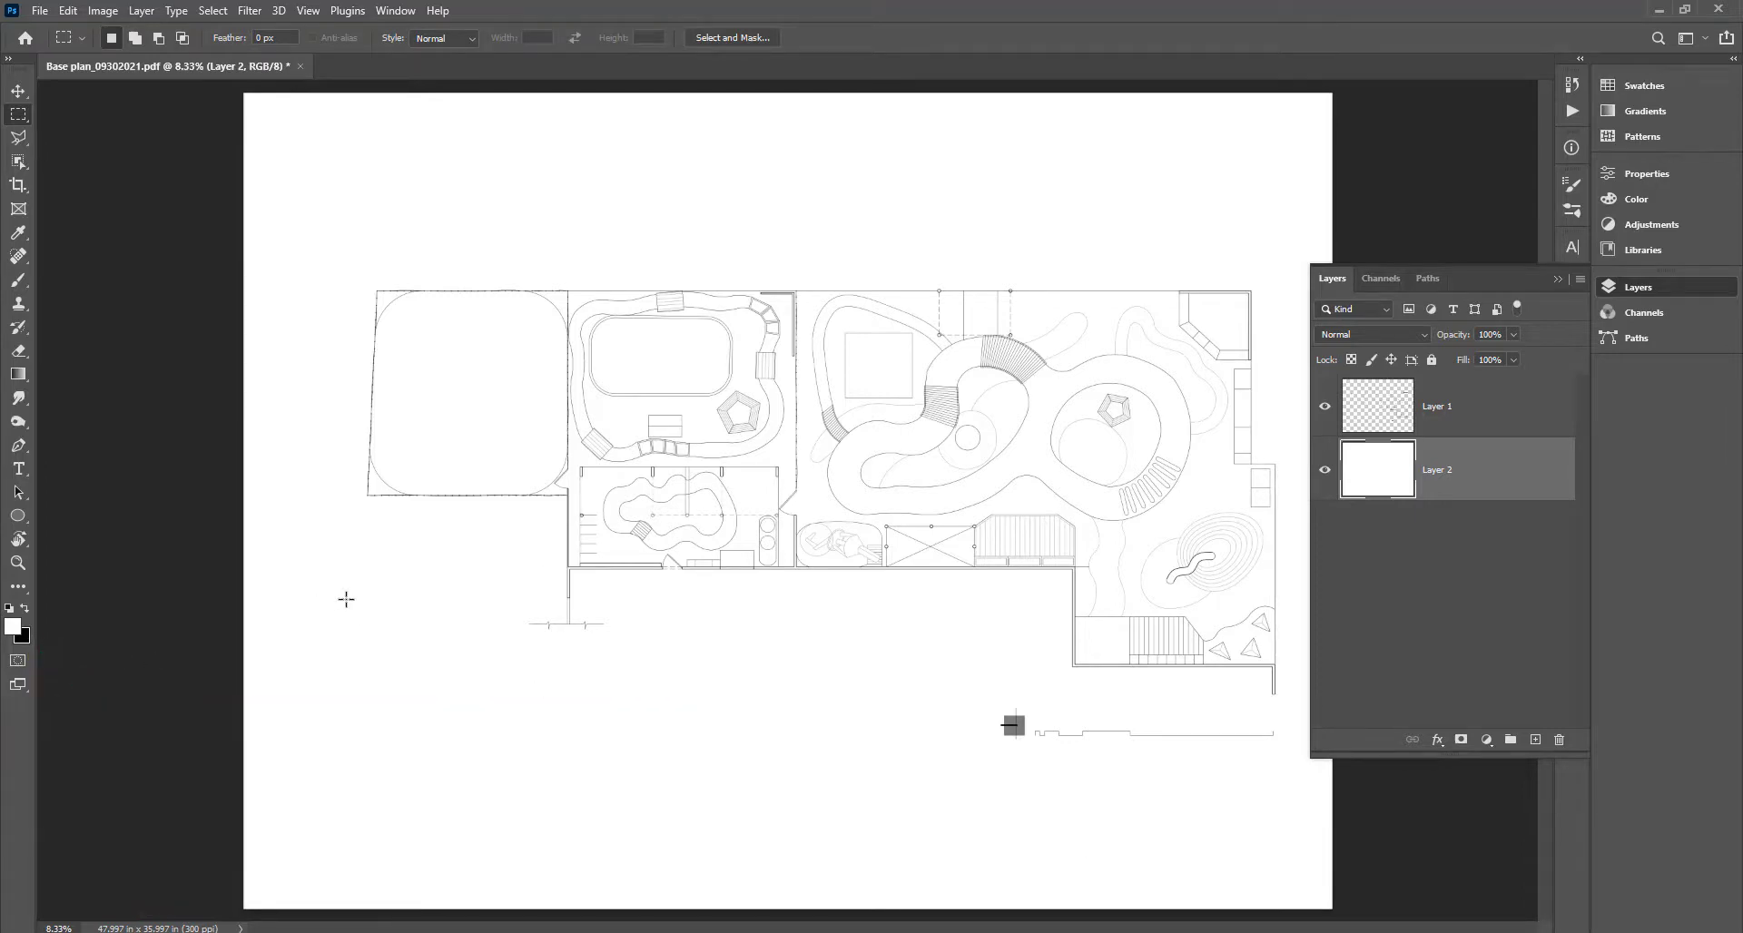
# Leave the foreground colour unchanged, then swap colours so black is the foreground.
pyautogui.click(12, 630)
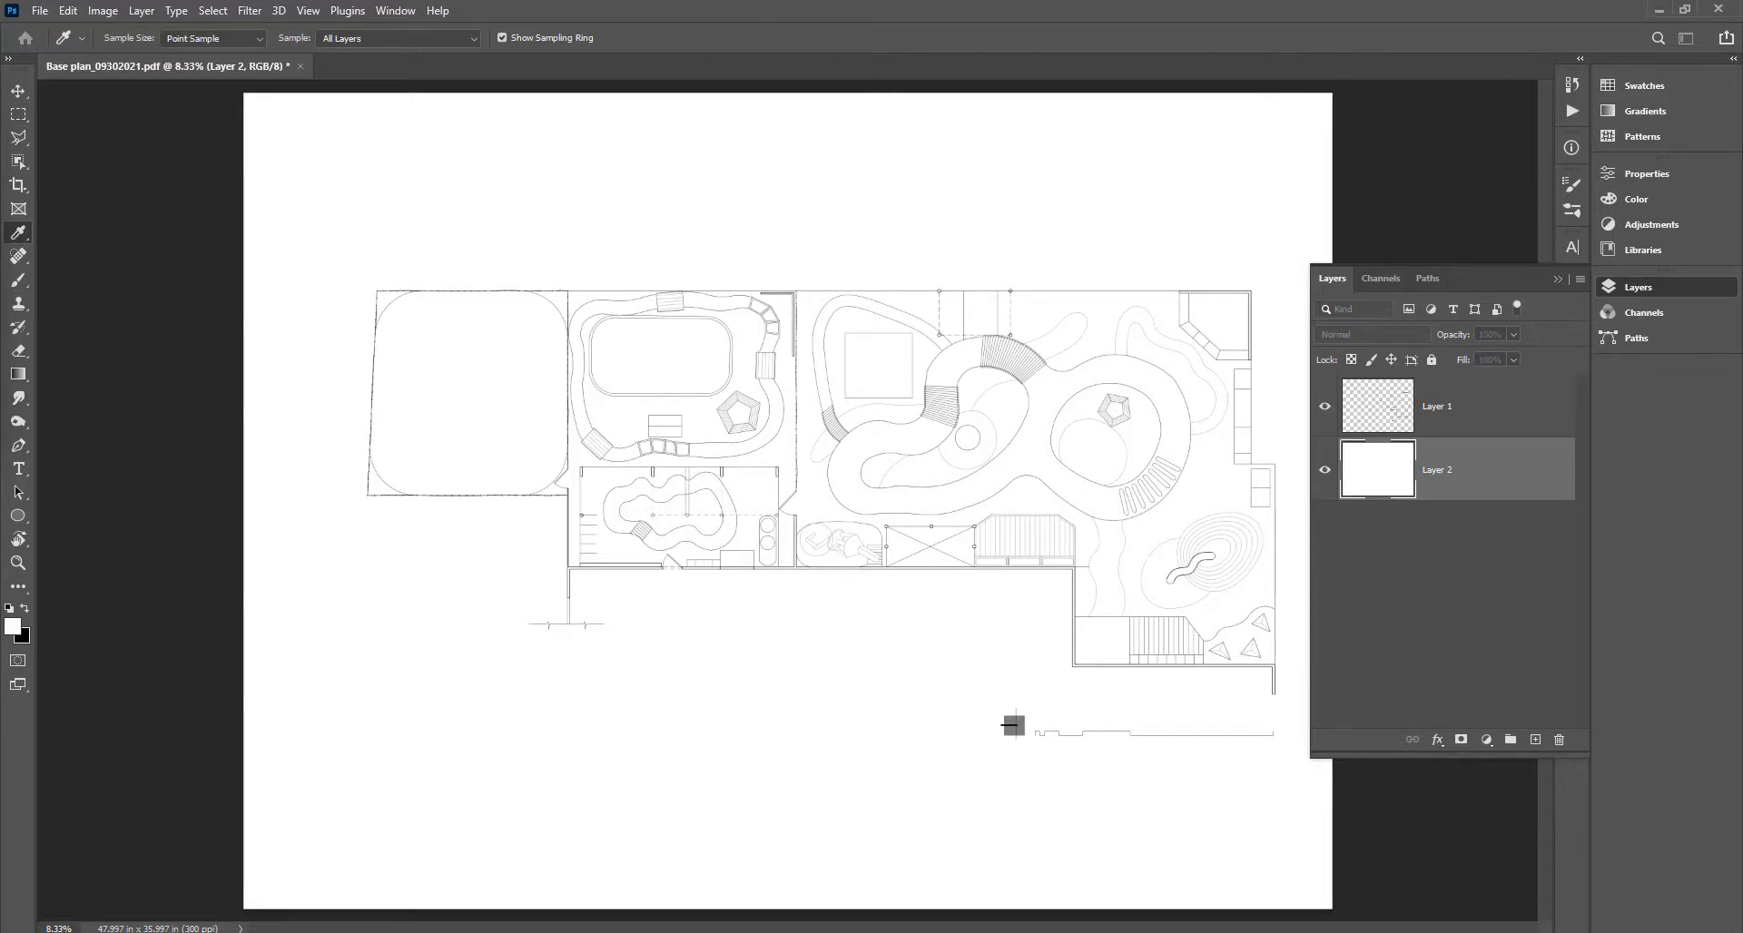
pyautogui.moveTo(403, 283); pyautogui.dragTo(954, 142)
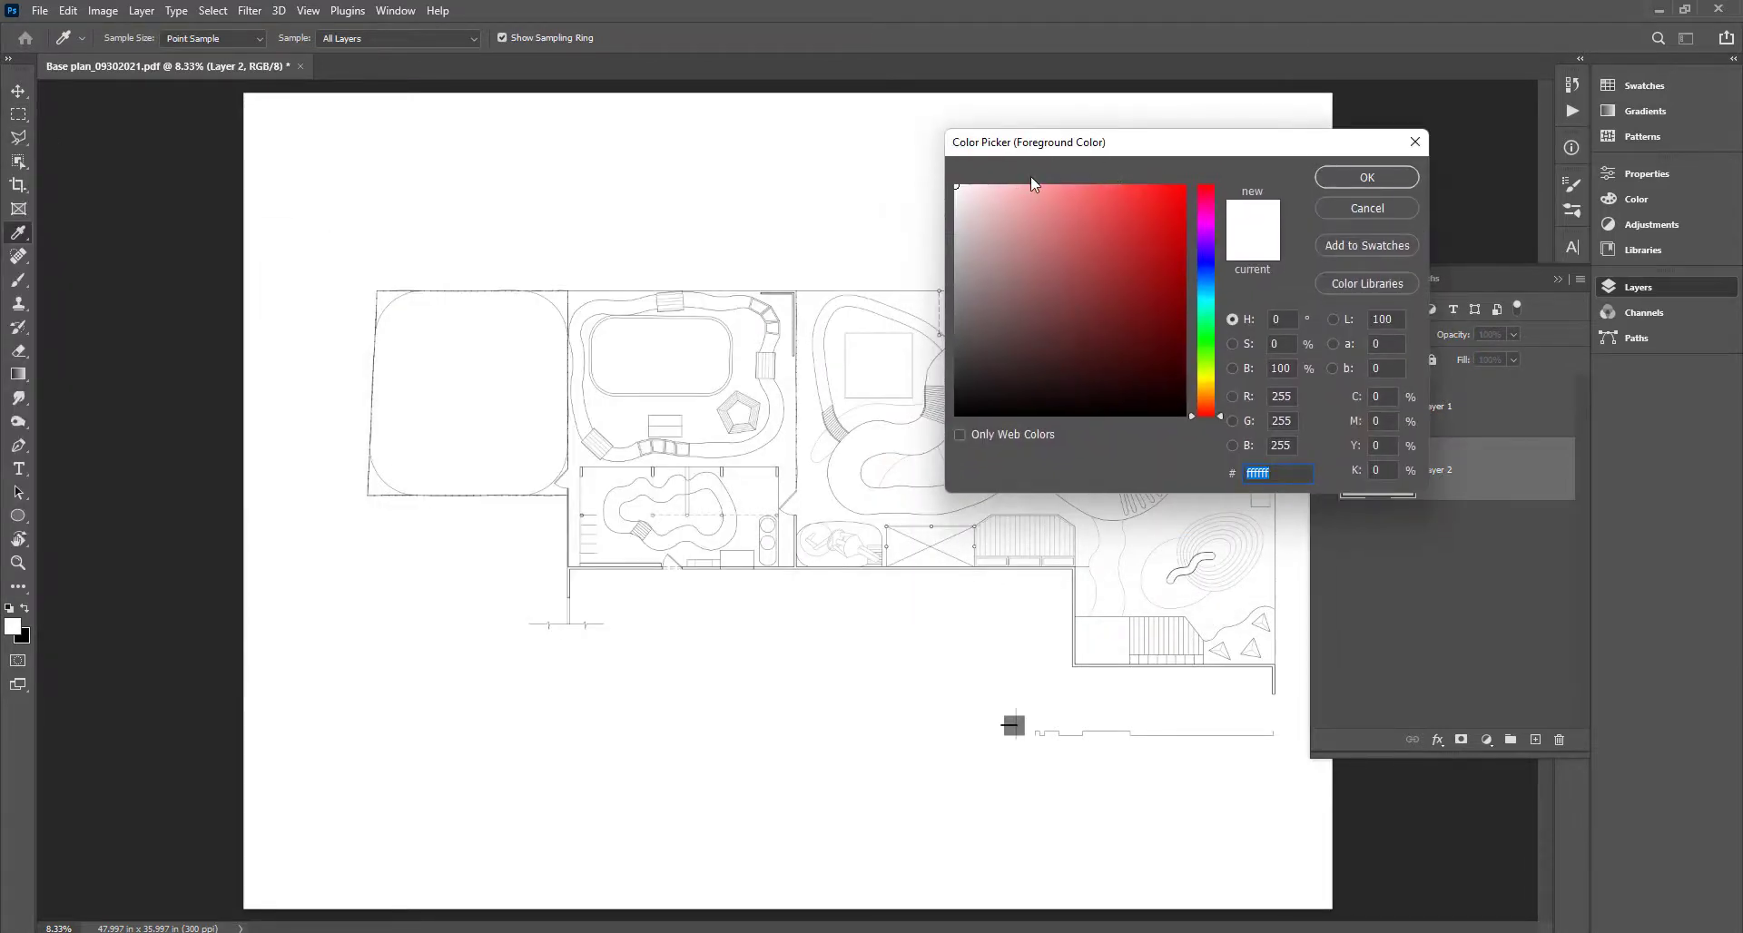
pyautogui.click(1124, 324)
pyautogui.click(1395, 208)
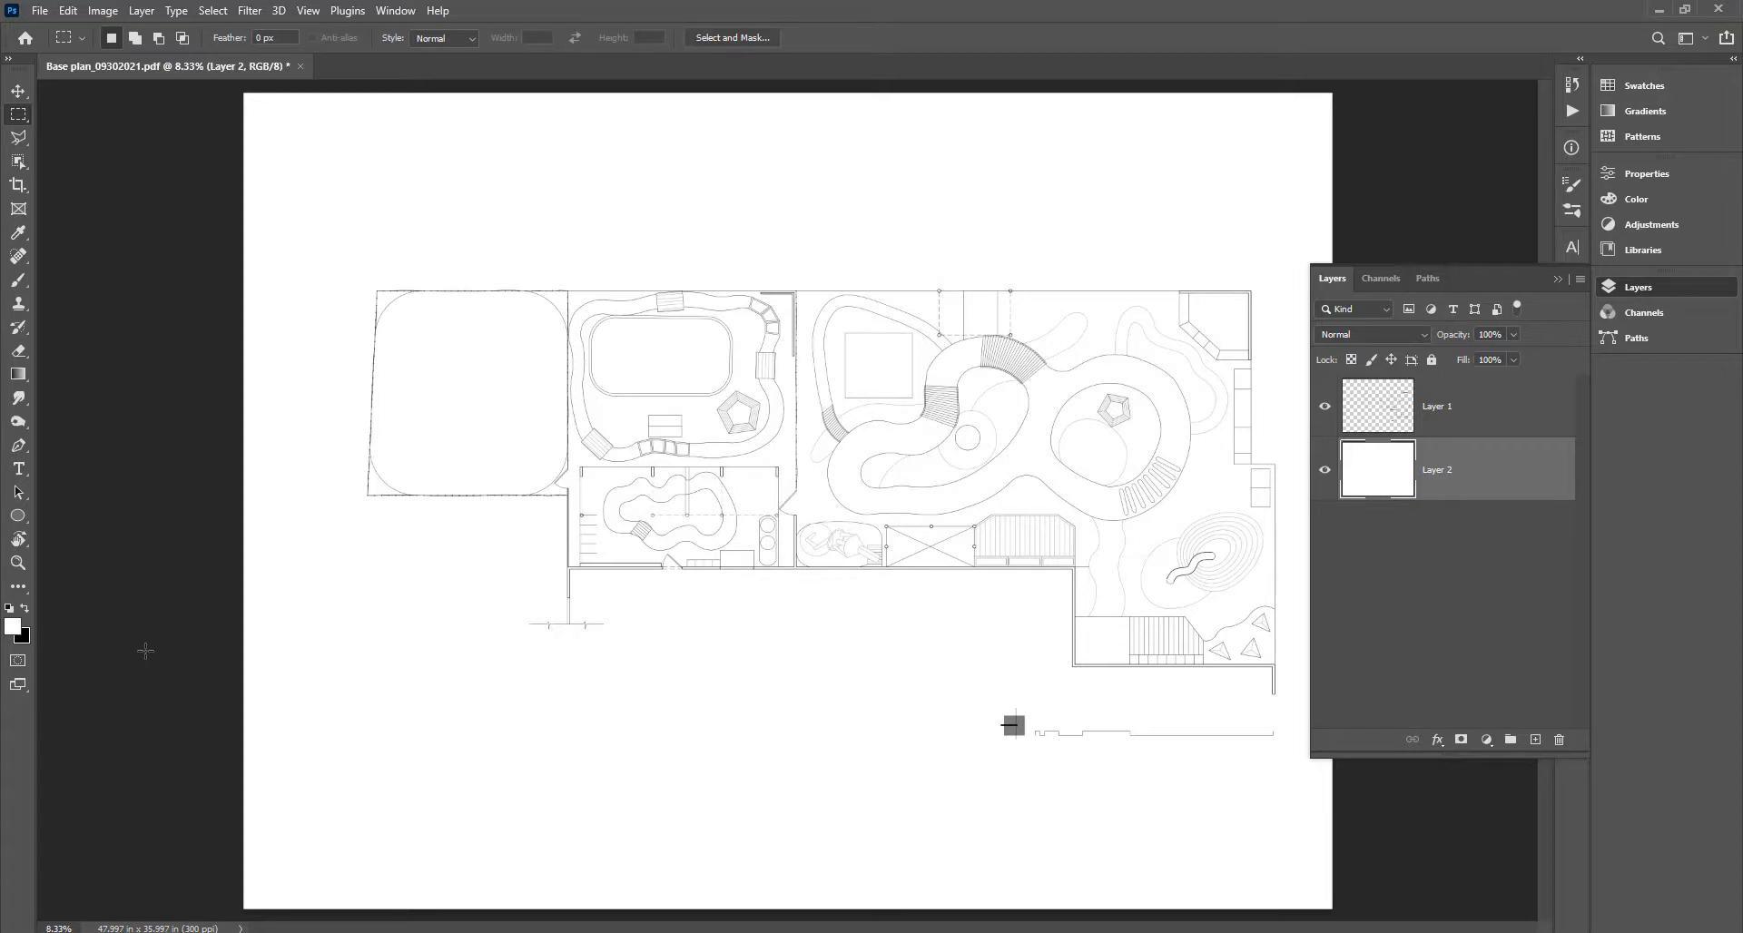
pyautogui.press('x')
pyautogui.press('x')
pyautogui.press('x')
pyautogui.press('x')
pyautogui.press('x')
# Rename Layer 2 to 'Background Layer'.
pyautogui.doubleClick(1437, 470)
pyautogui.write('Bakc')
pyautogui.write('ckground')
pyautogui.write(' Layer')
pyautogui.press('Return')
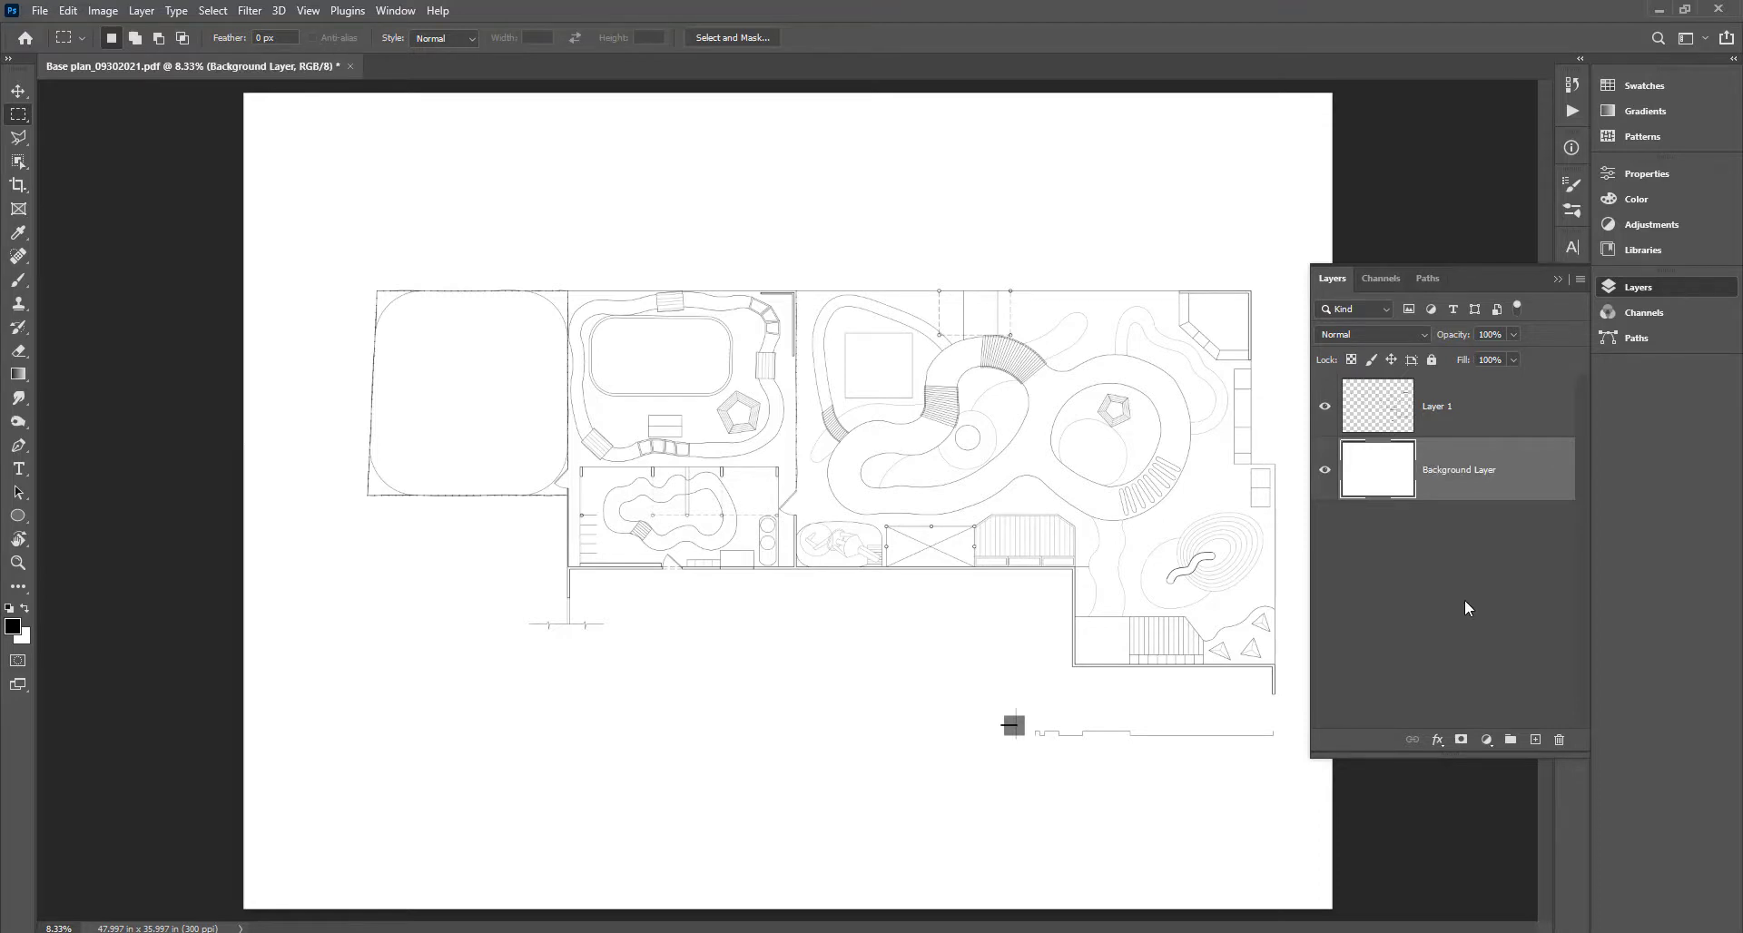
# With Layer 1 selected, create a layer group named Textures.
pyautogui.click(1481, 407)
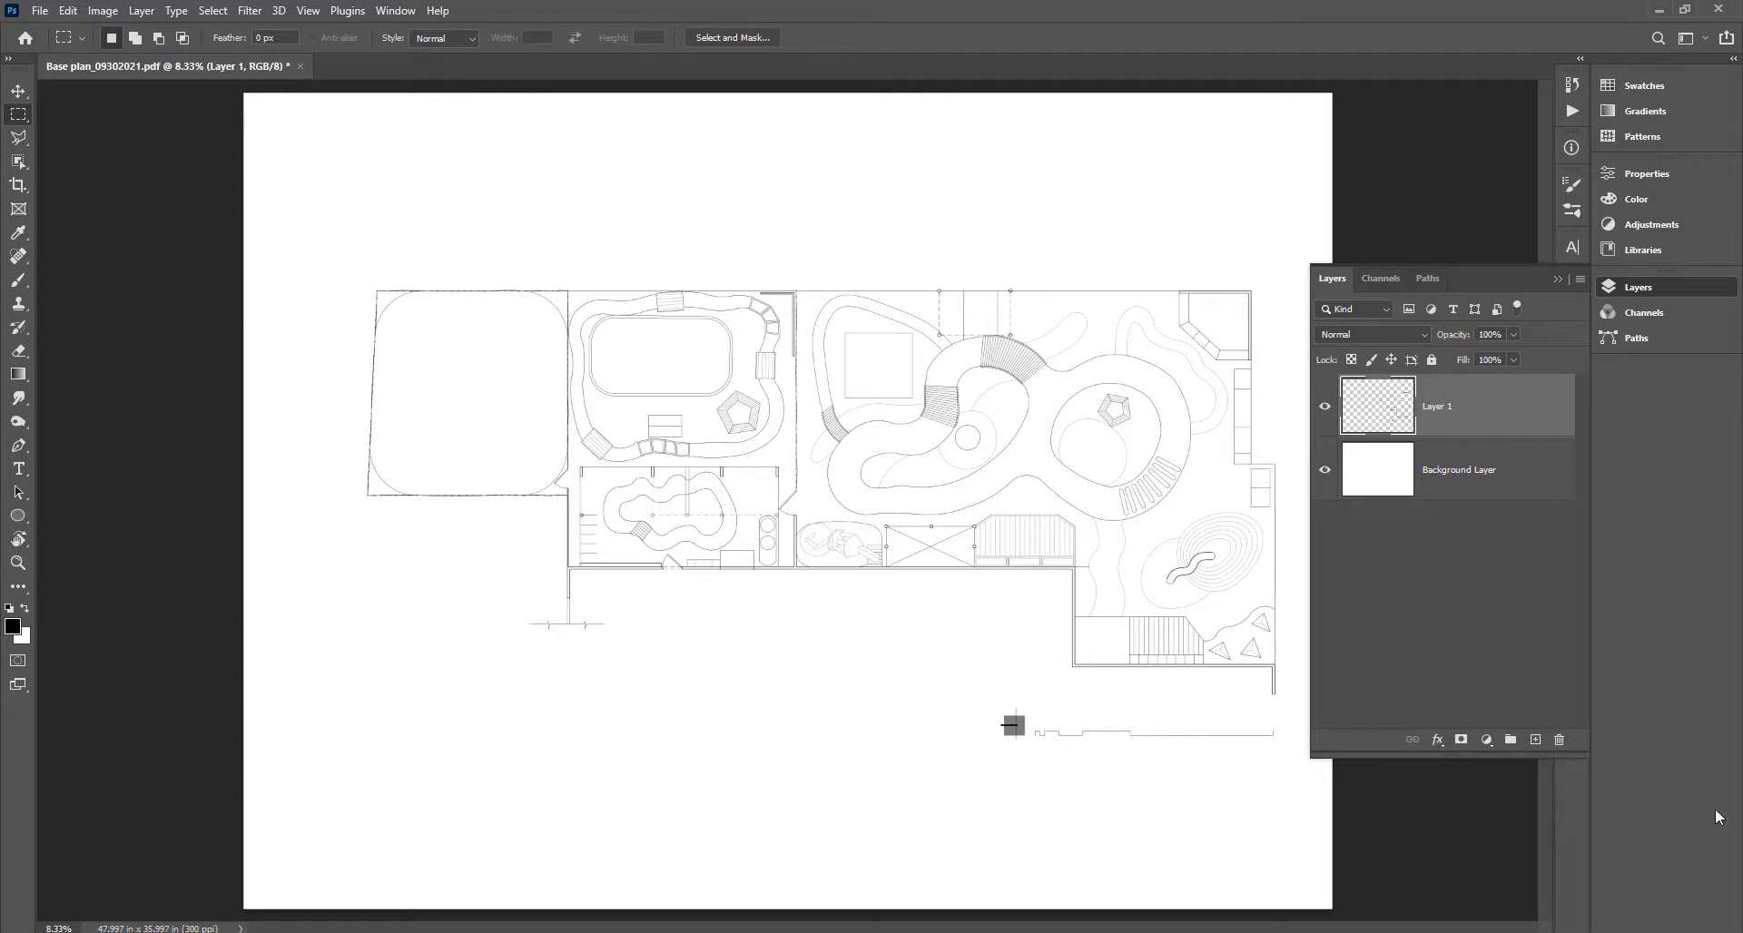
pyautogui.click(1511, 740)
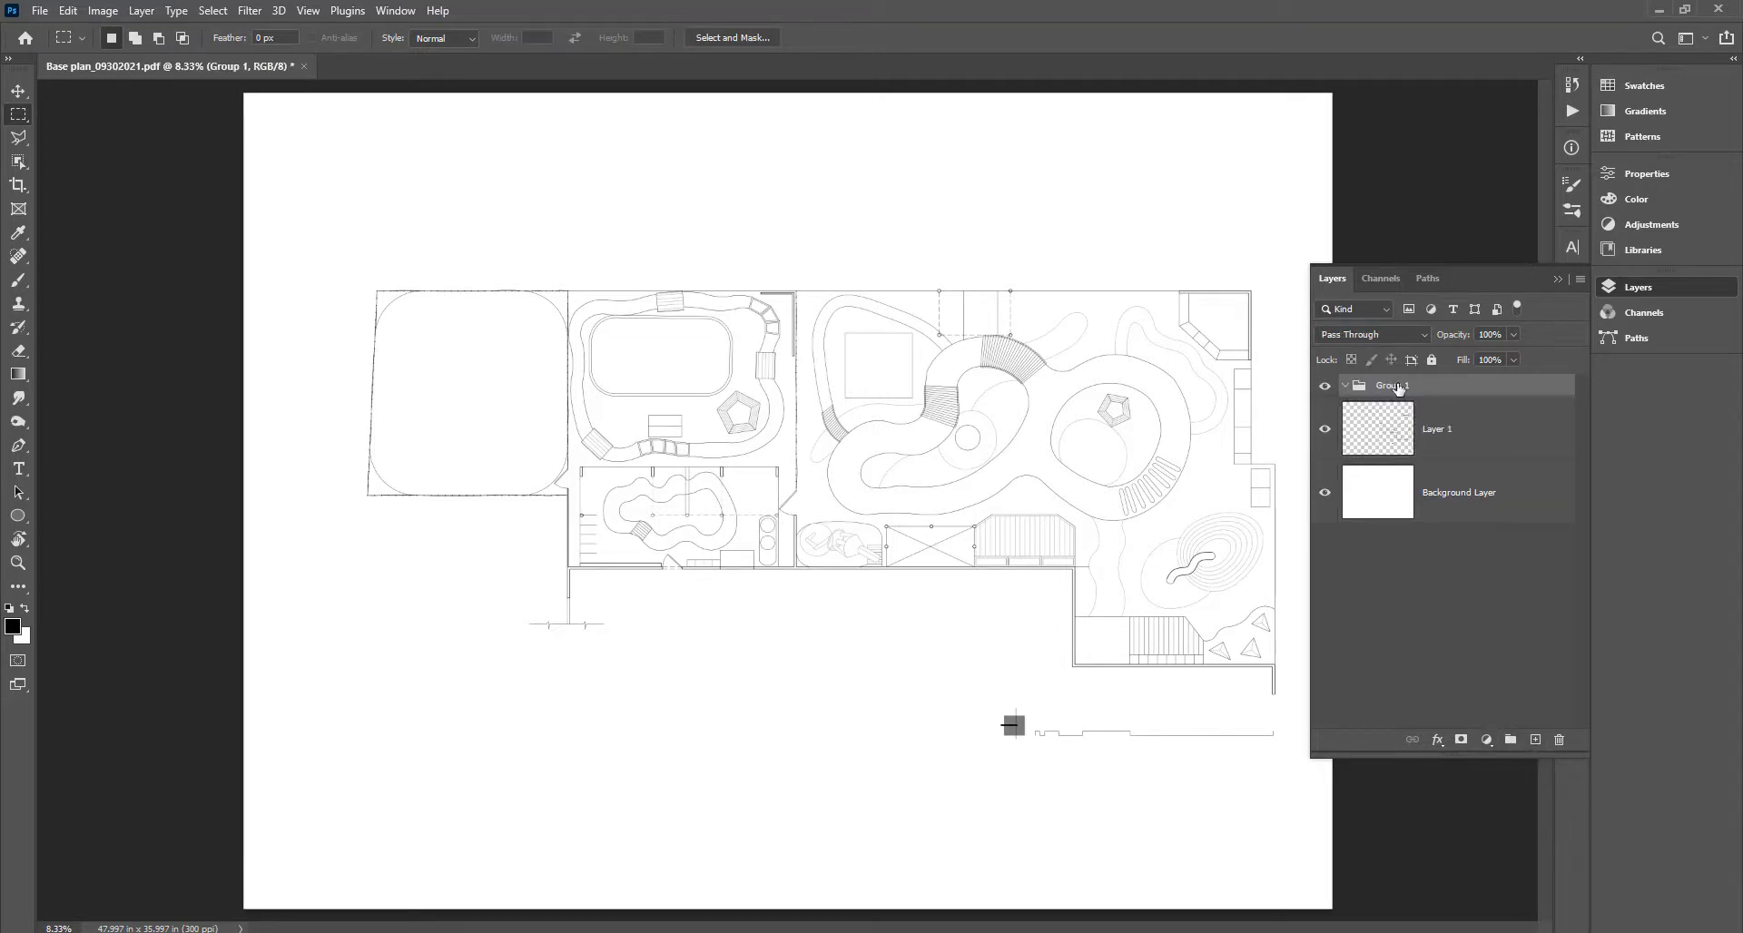
pyautogui.doubleClick(1398, 385)
pyautogui.write('Textures')
pyautogui.press('Return')
# Add two more groups named Plants and Effects.
pyautogui.click(1510, 740)
pyautogui.doubleClick(1386, 386)
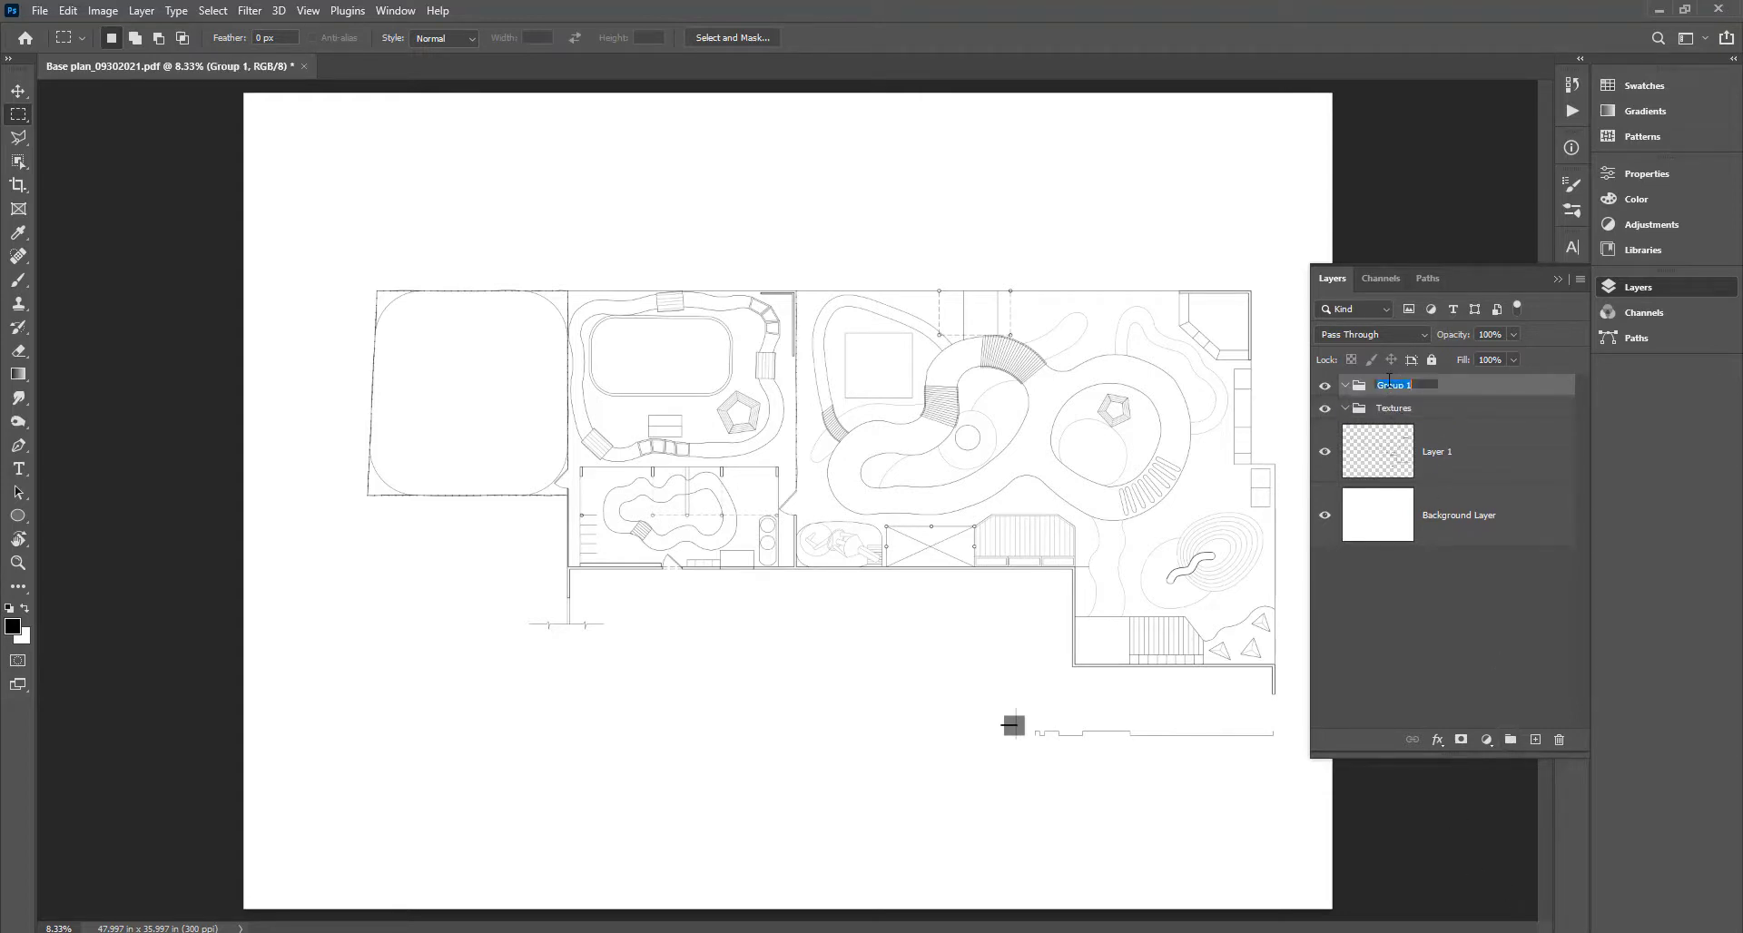
pyautogui.write('Plants')
pyautogui.press('Return')
pyautogui.click(1510, 740)
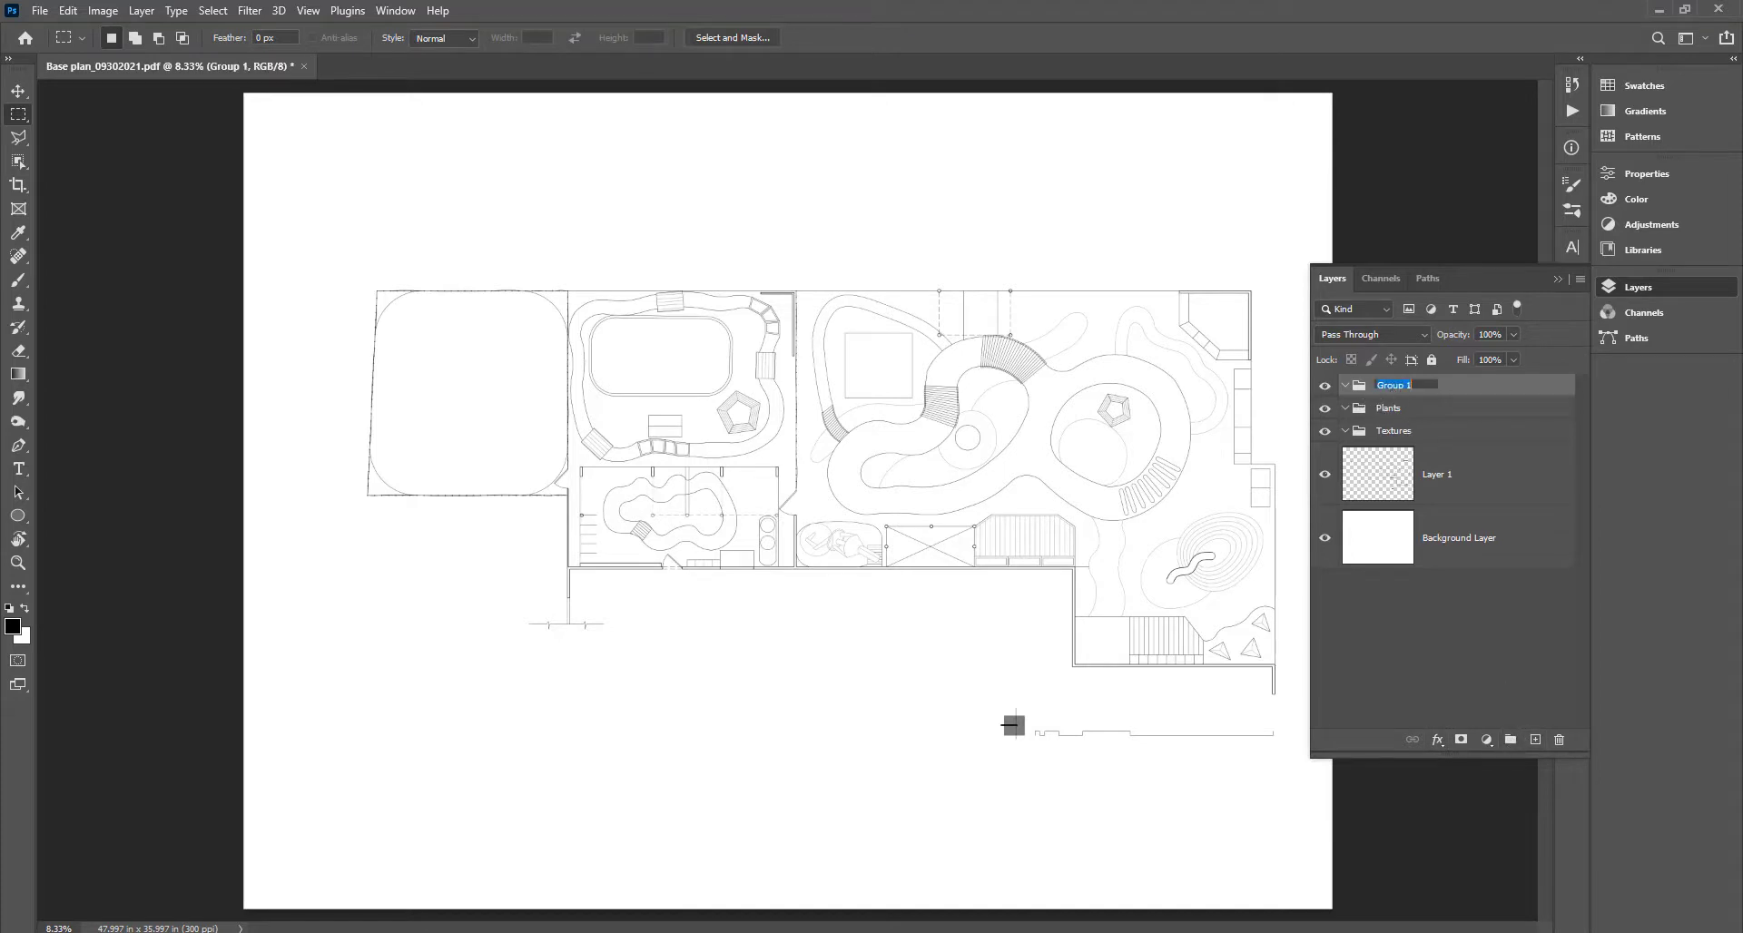
pyautogui.write('Effects')
pyautogui.press('Return')
# Add a fourth group and name it 'Line drawing', correcting the name along the way.
pyautogui.click(1512, 741)
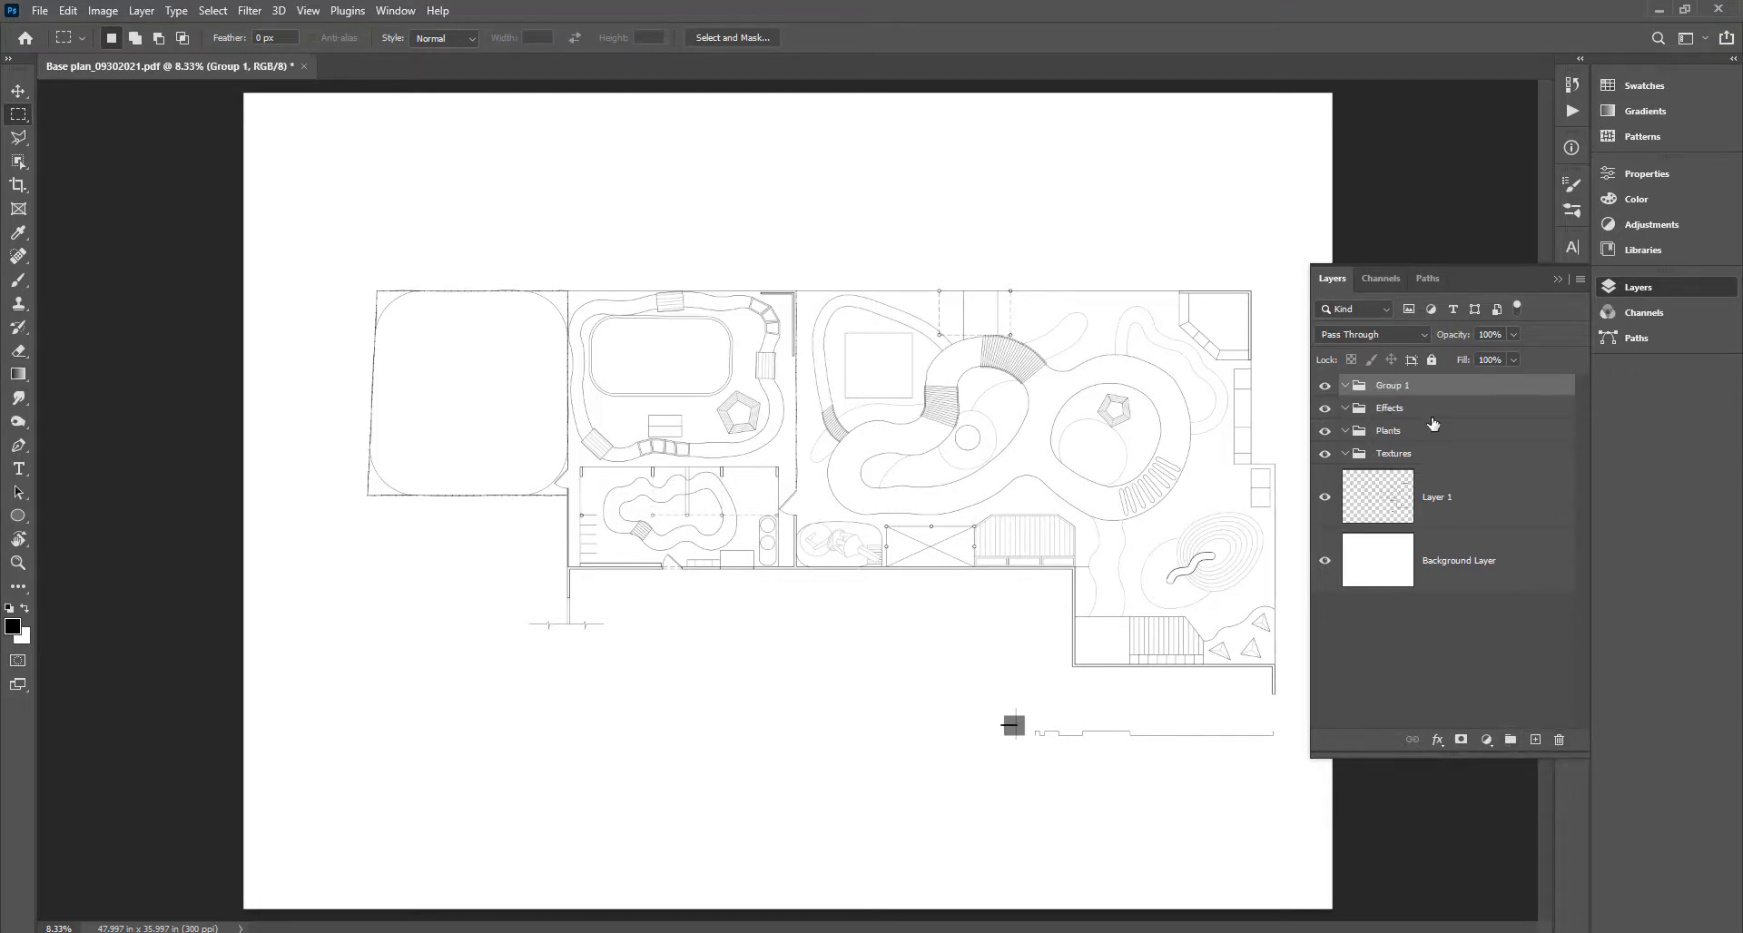
pyautogui.doubleClick(1394, 386)
pyautogui.write('Group')
pyautogui.press('Return')
pyautogui.doubleClick(1394, 386)
pyautogui.write('L')
pyautogui.press('Return')
pyautogui.doubleClick(1403, 387)
pyautogui.write('Line drawing')
pyautogui.press('Return')
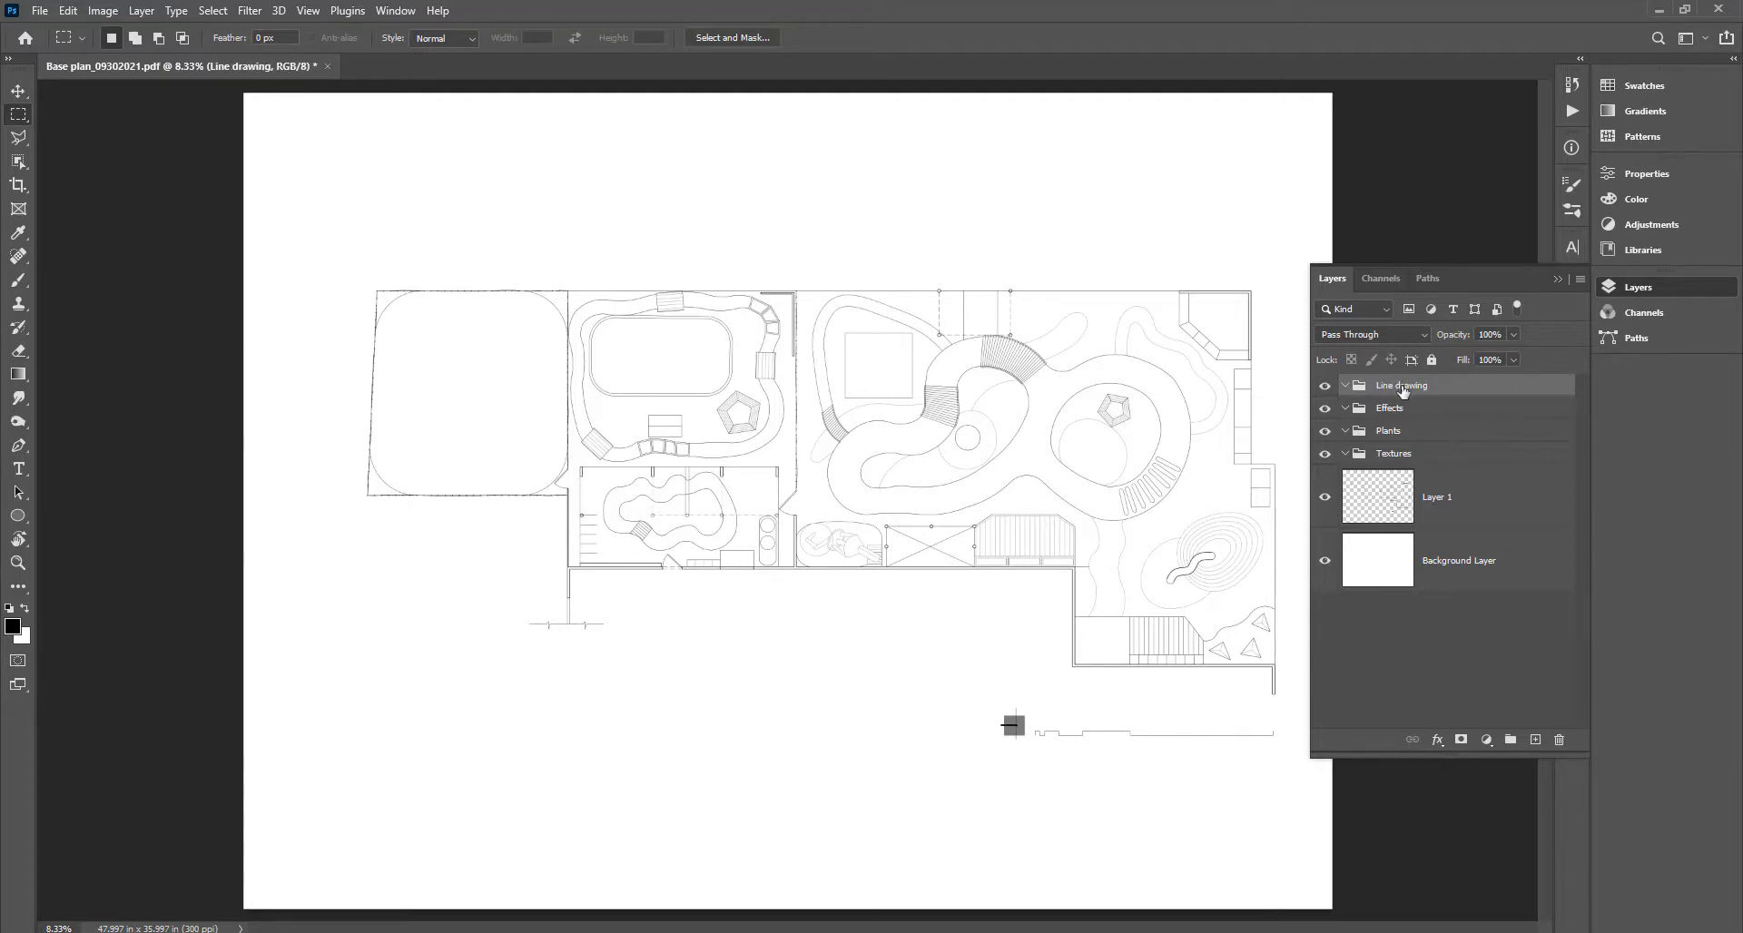
# Move Layer 1 into the Line drawing group, duplicate it with Ctrl+J, and collapse the group.
pyautogui.click(1487, 517)
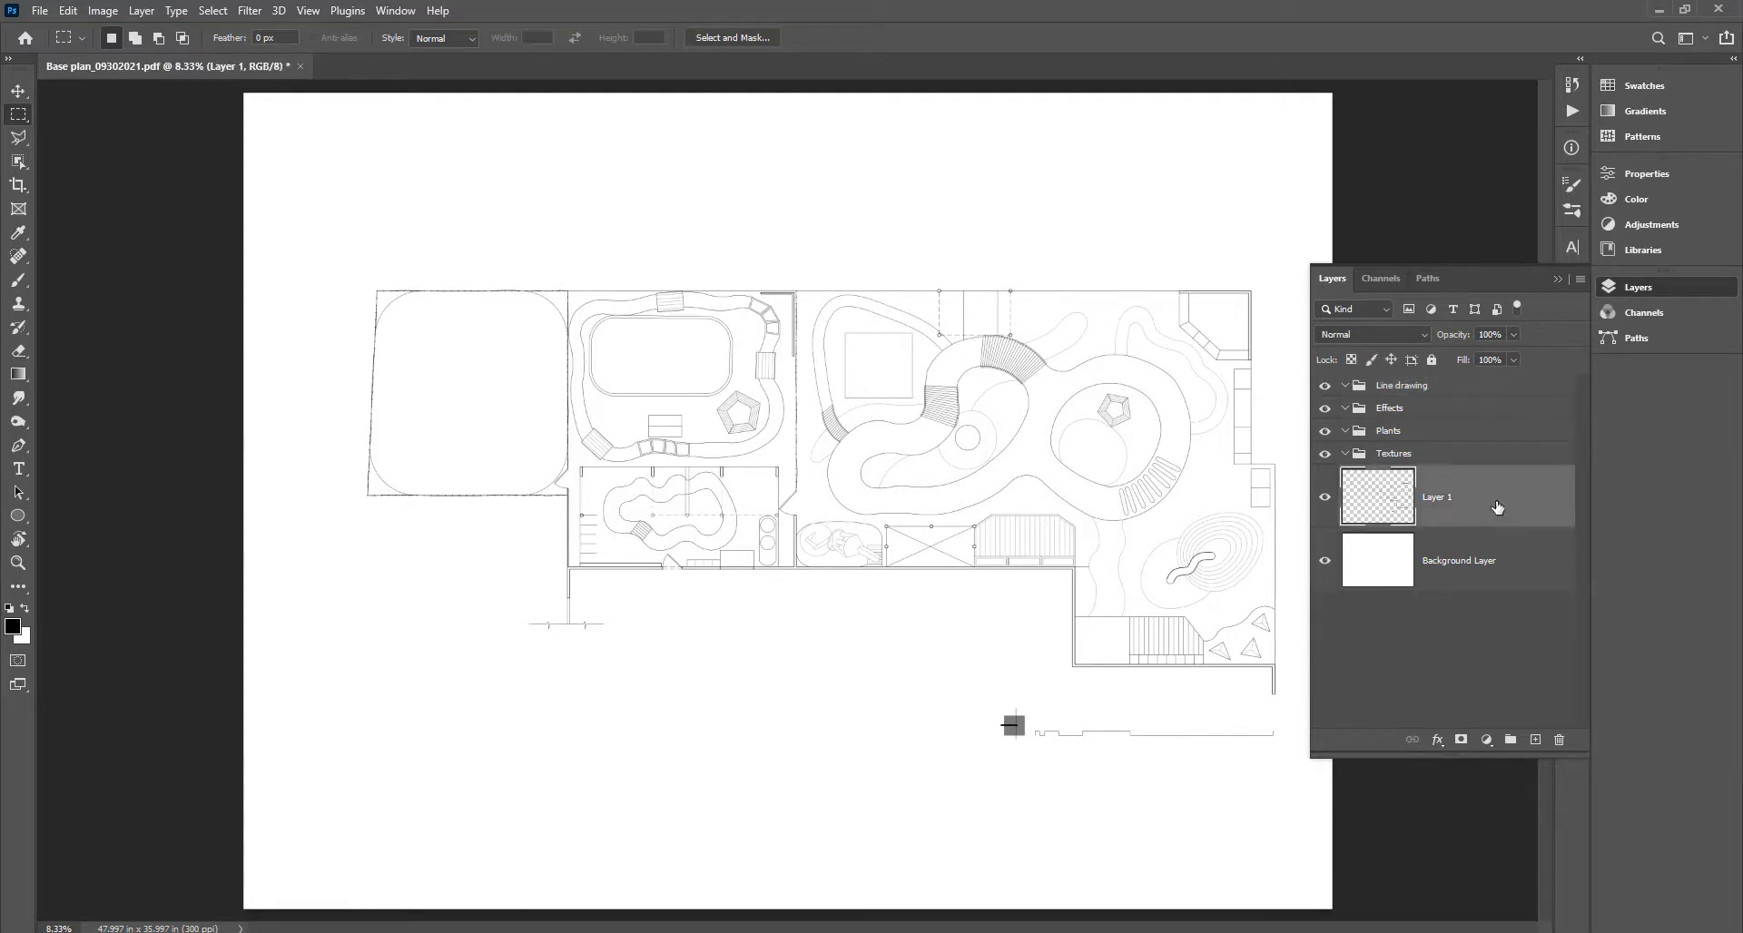
pyautogui.moveTo(1482, 503); pyautogui.dragTo(1440, 386)
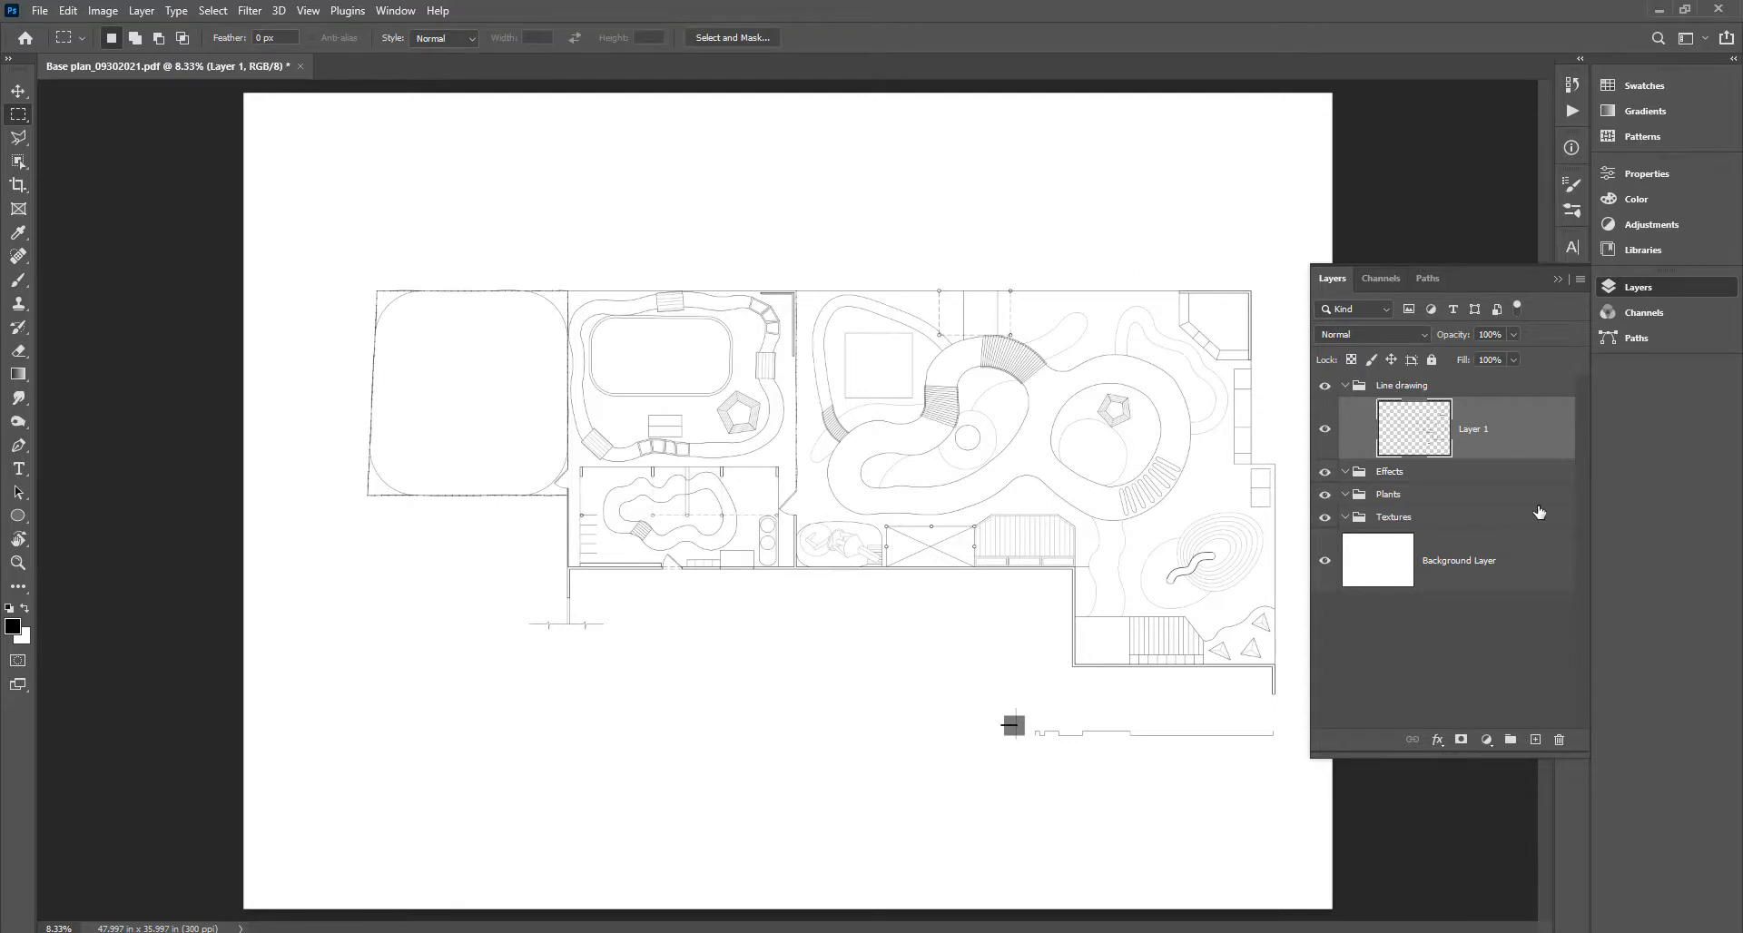
pyautogui.hotkey('ctrl', 'j')
pyautogui.hotkey('ctrl', 'j')
pyautogui.hotkey('ctrl', 'j')
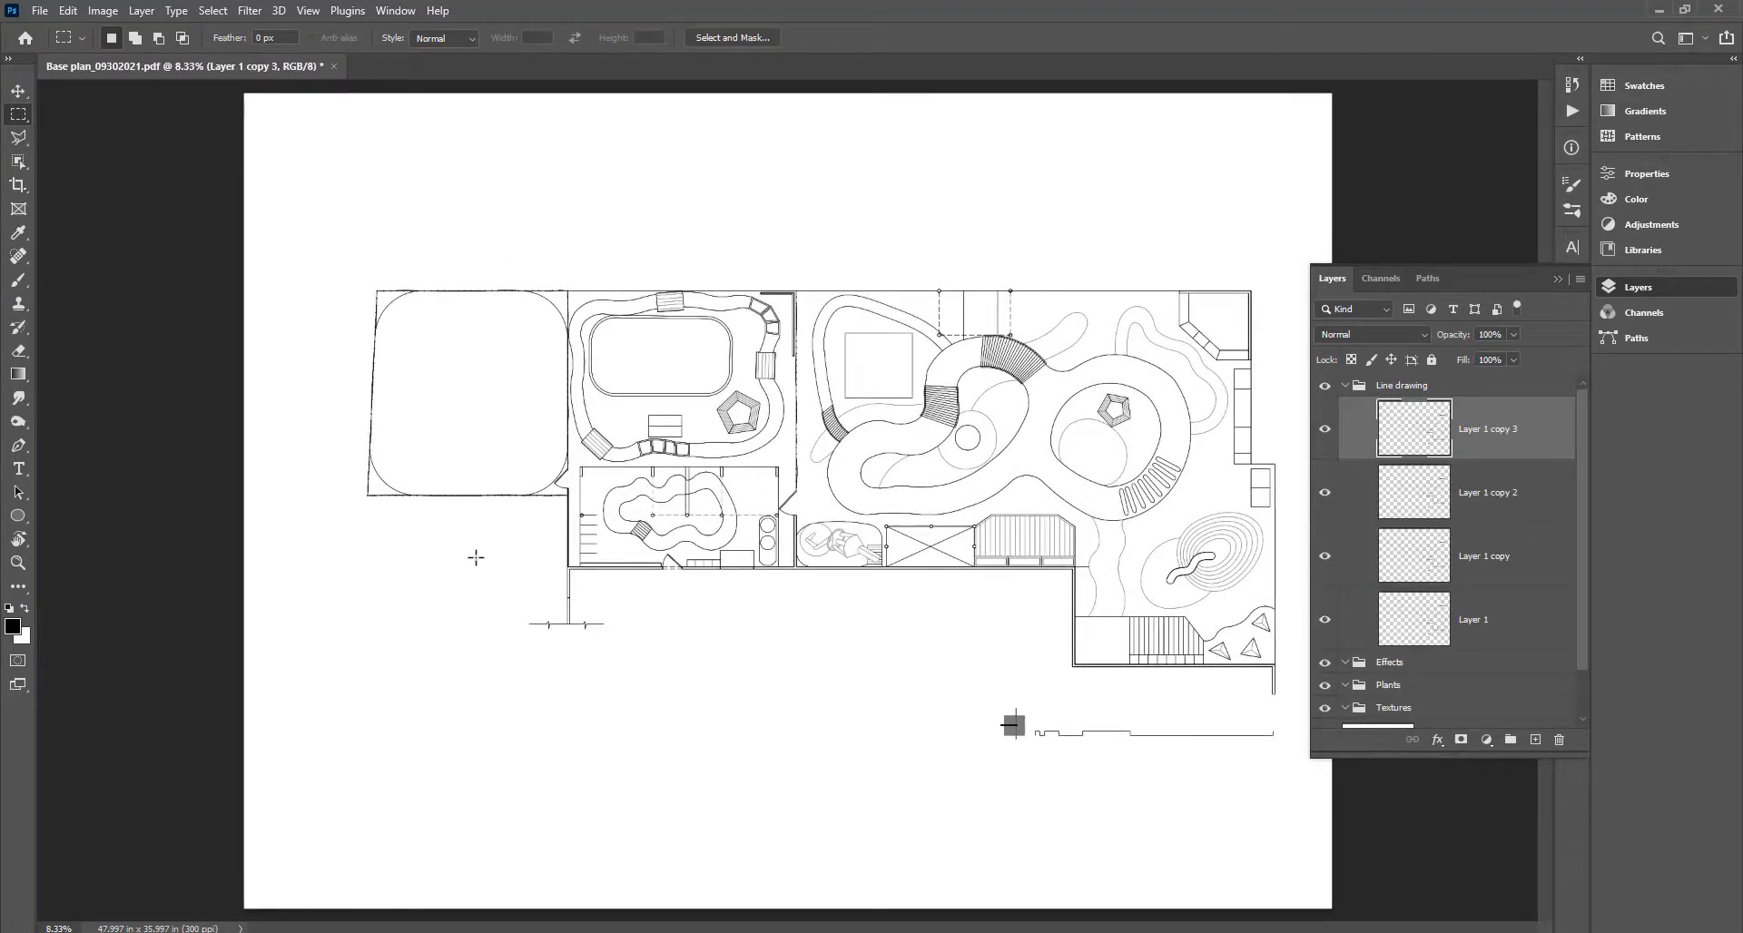
pyautogui.click(1346, 386)
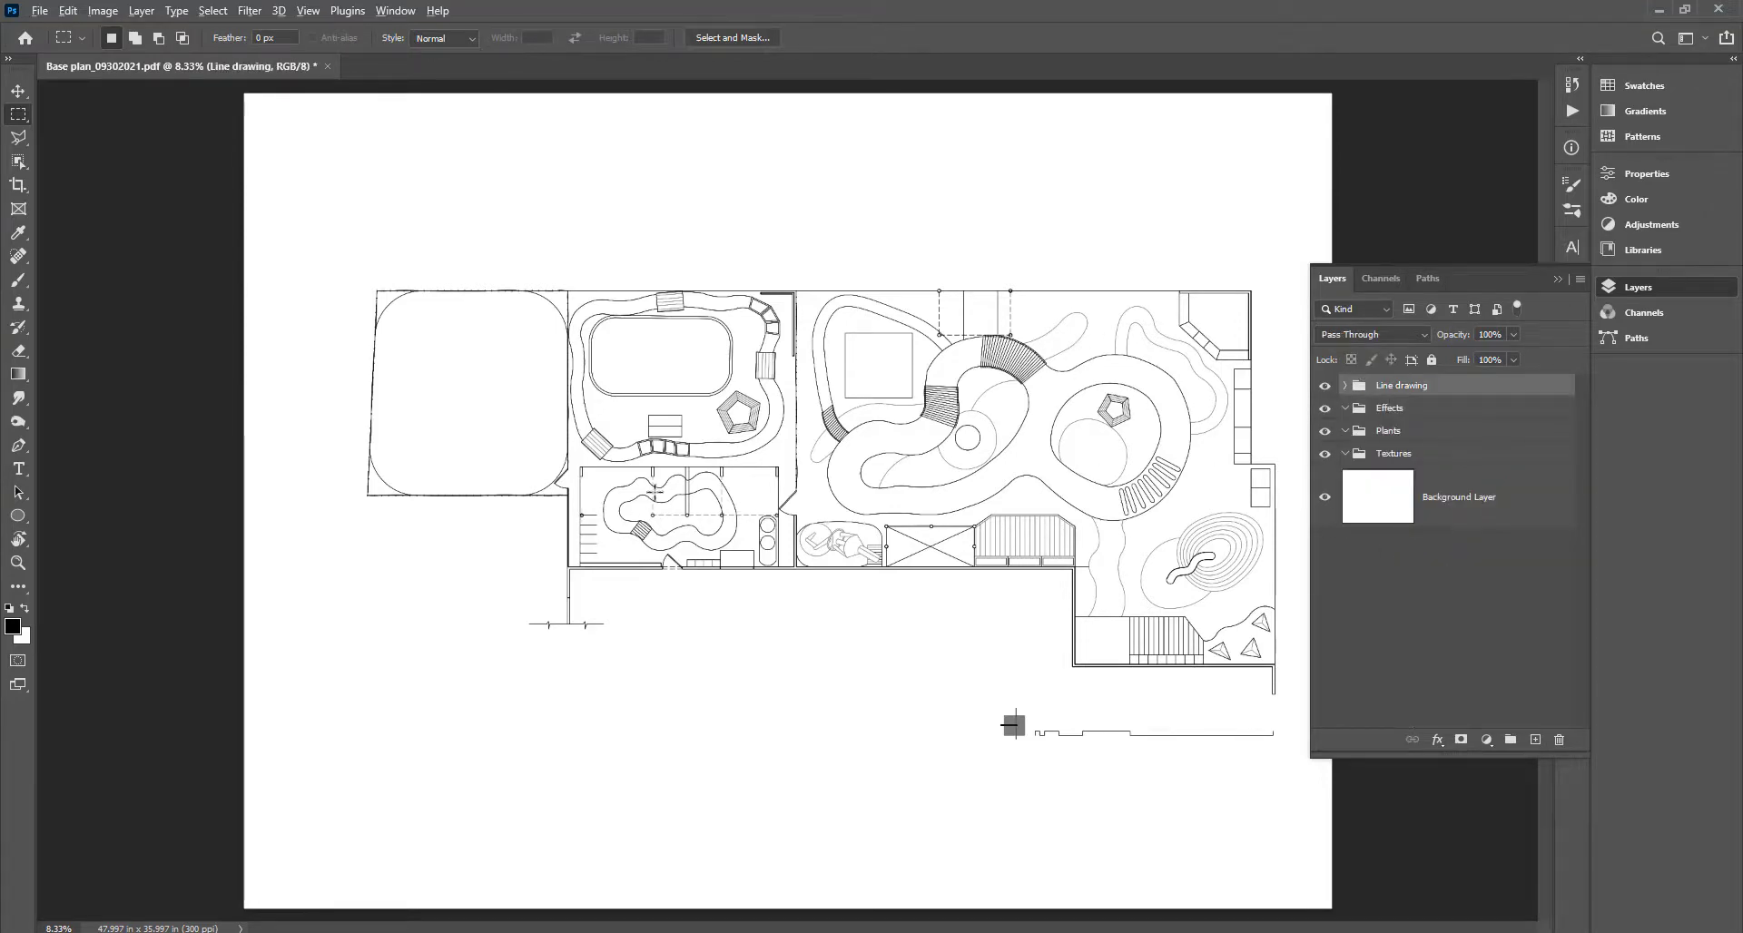
pyautogui.scroll(2, 753, 513)
pyautogui.scroll(2, 752, 495)
pyautogui.scroll(1, 885, 708)
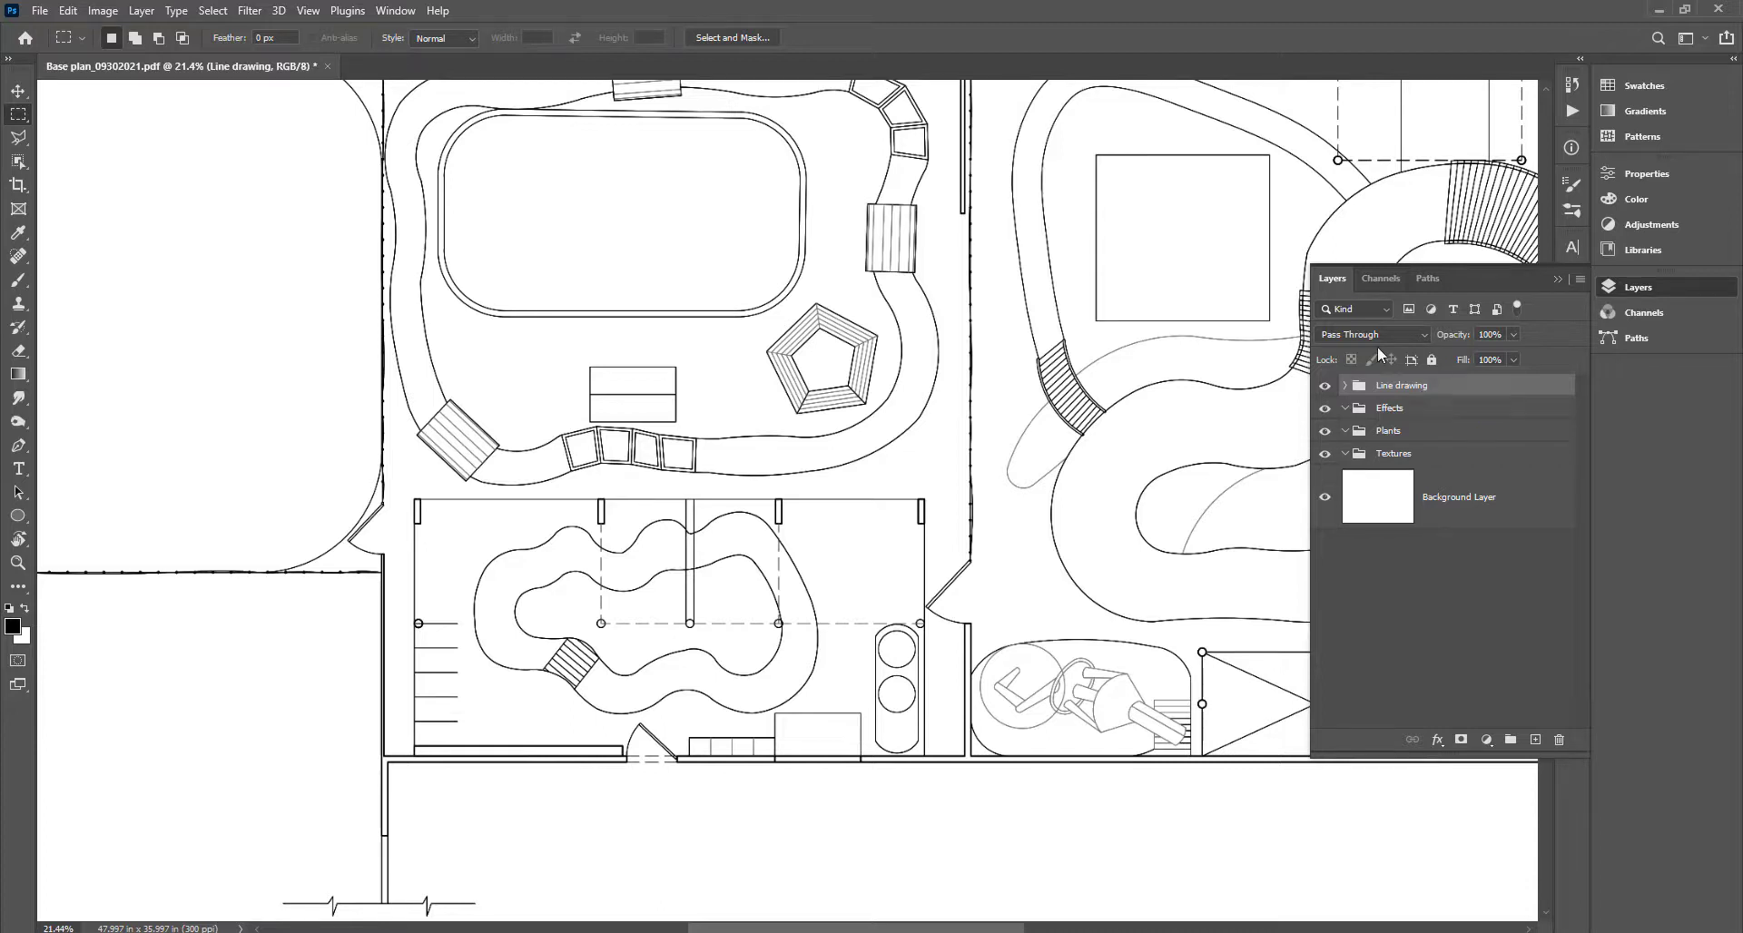
# Switch to the textures.com browser, then search the Windows Start menu for 'quixel'.
pyautogui.moveTo(322, 932)
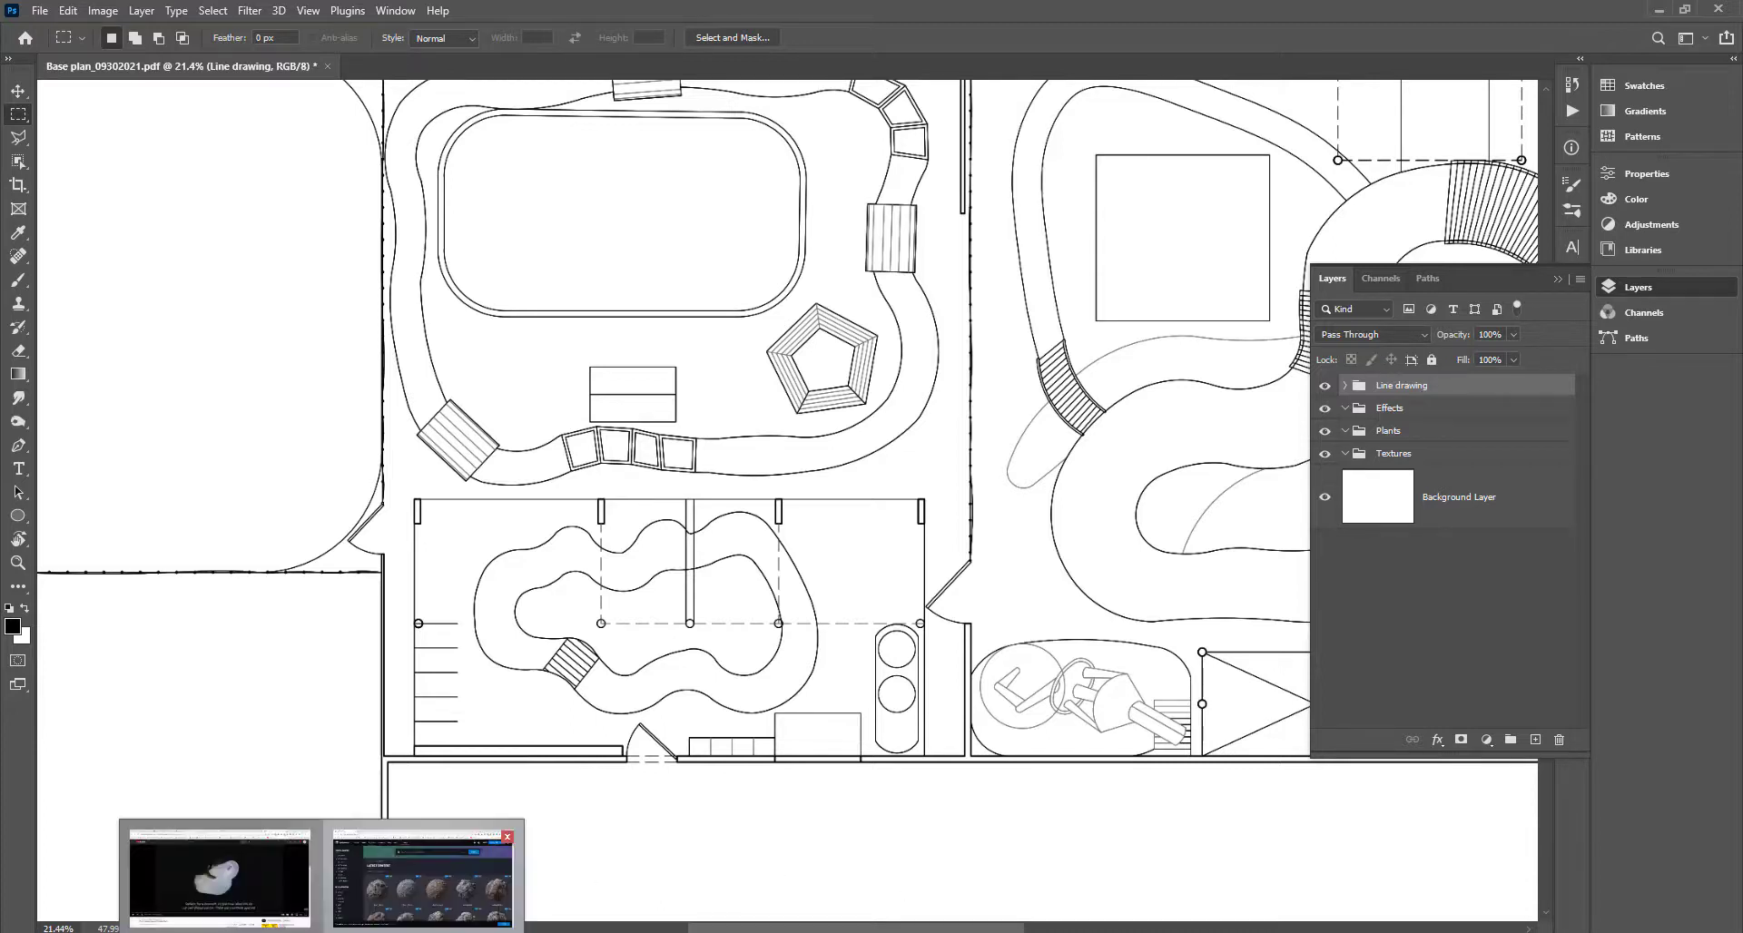
pyautogui.click(414, 899)
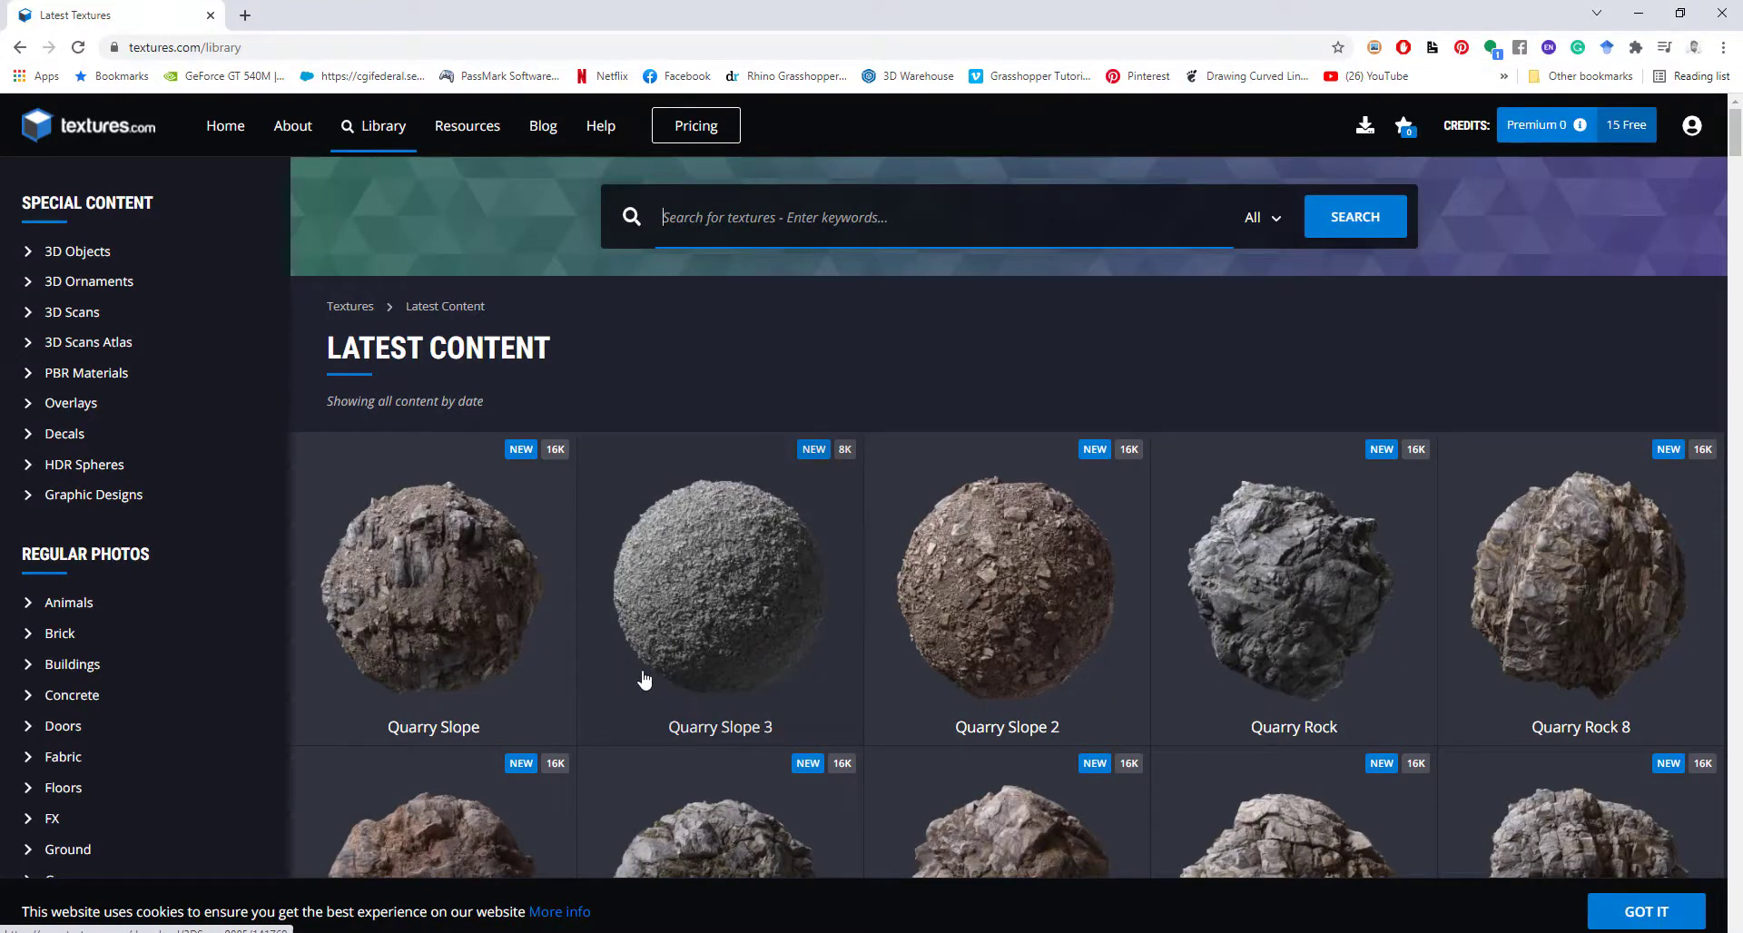
pyautogui.click(879, 220)
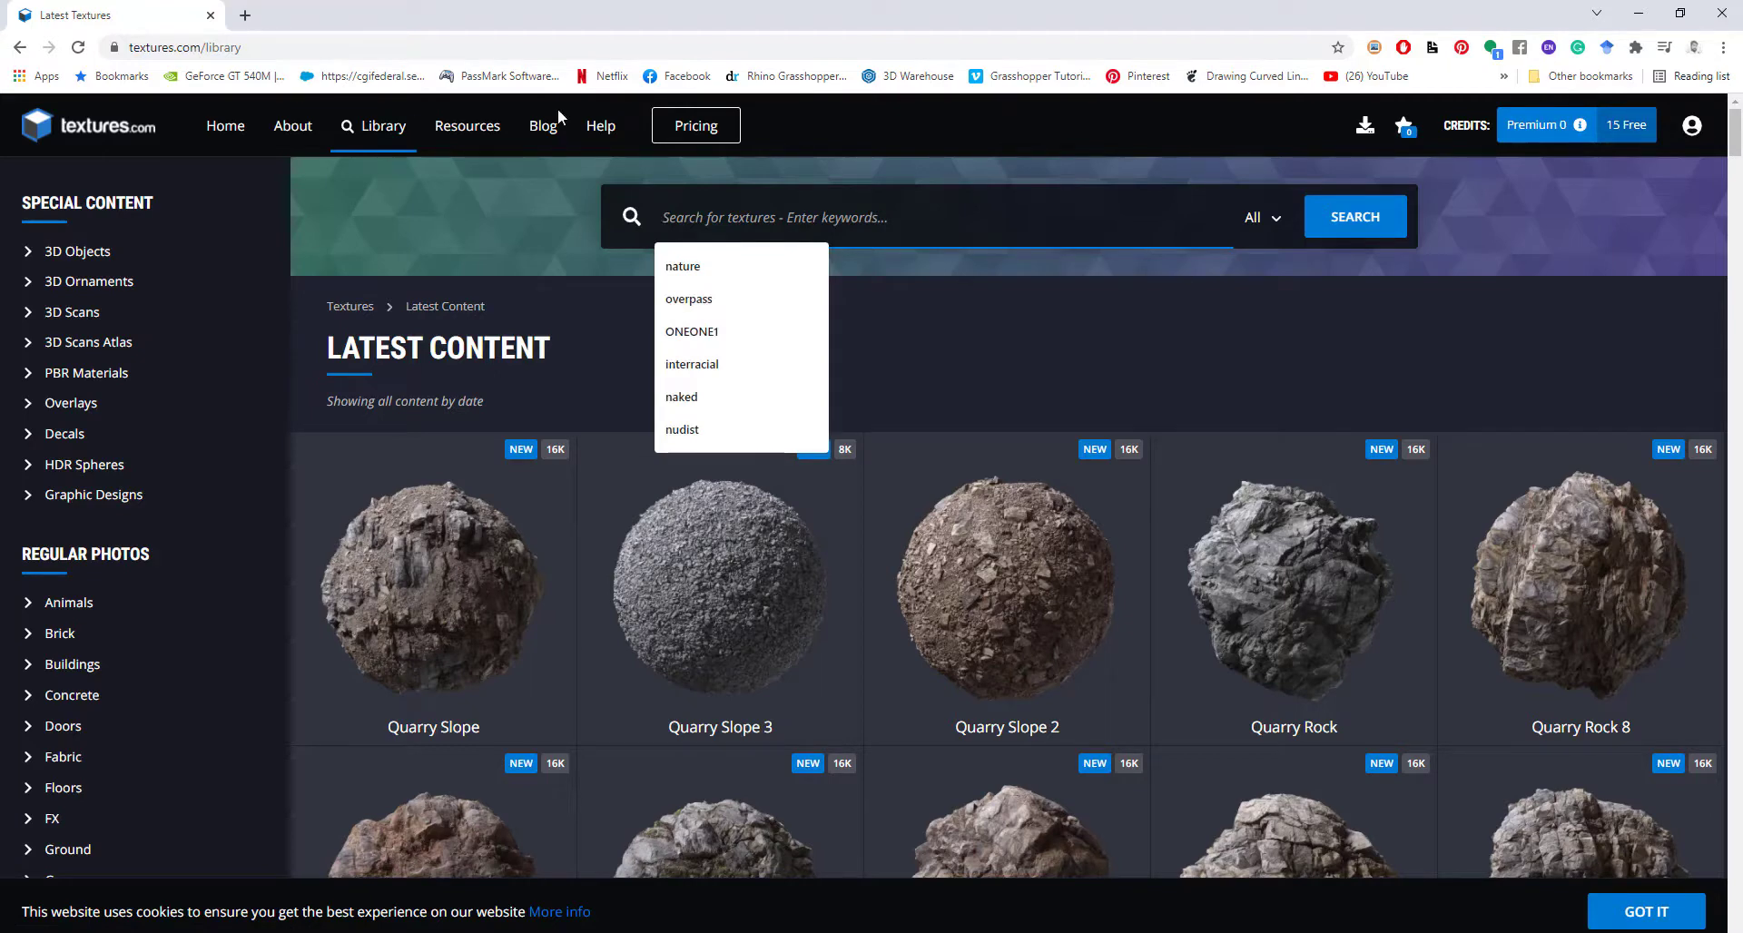
pyautogui.click(184, 766)
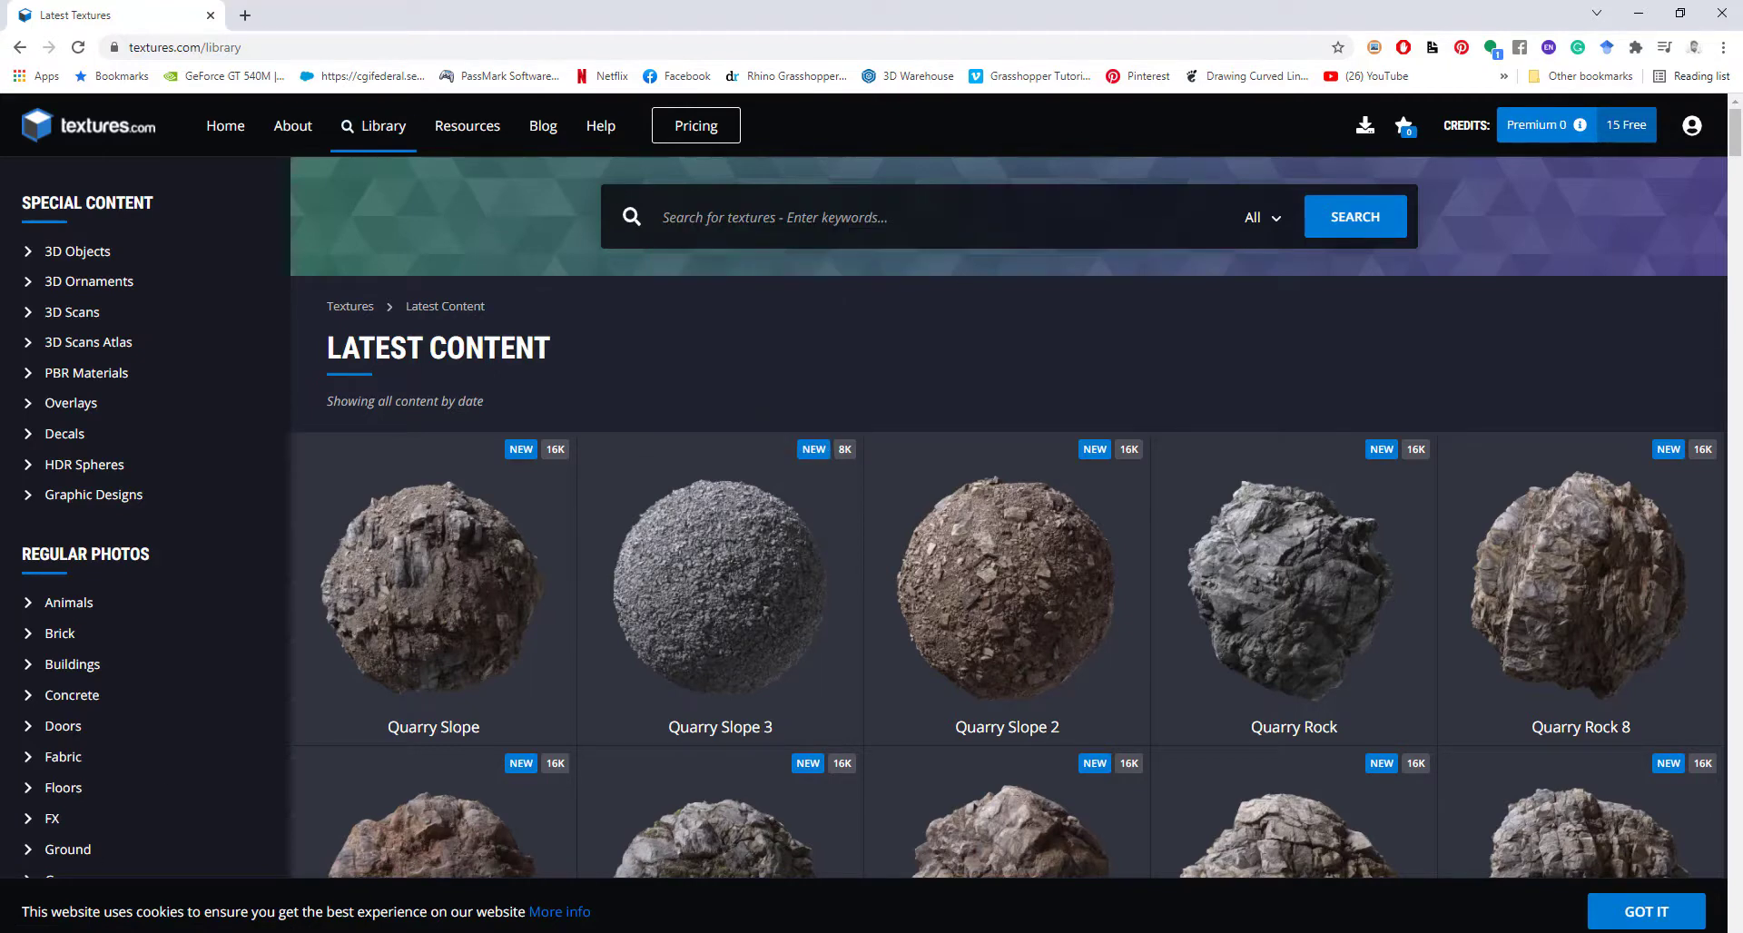
pyautogui.press('super')
pyautogui.write('quixel')
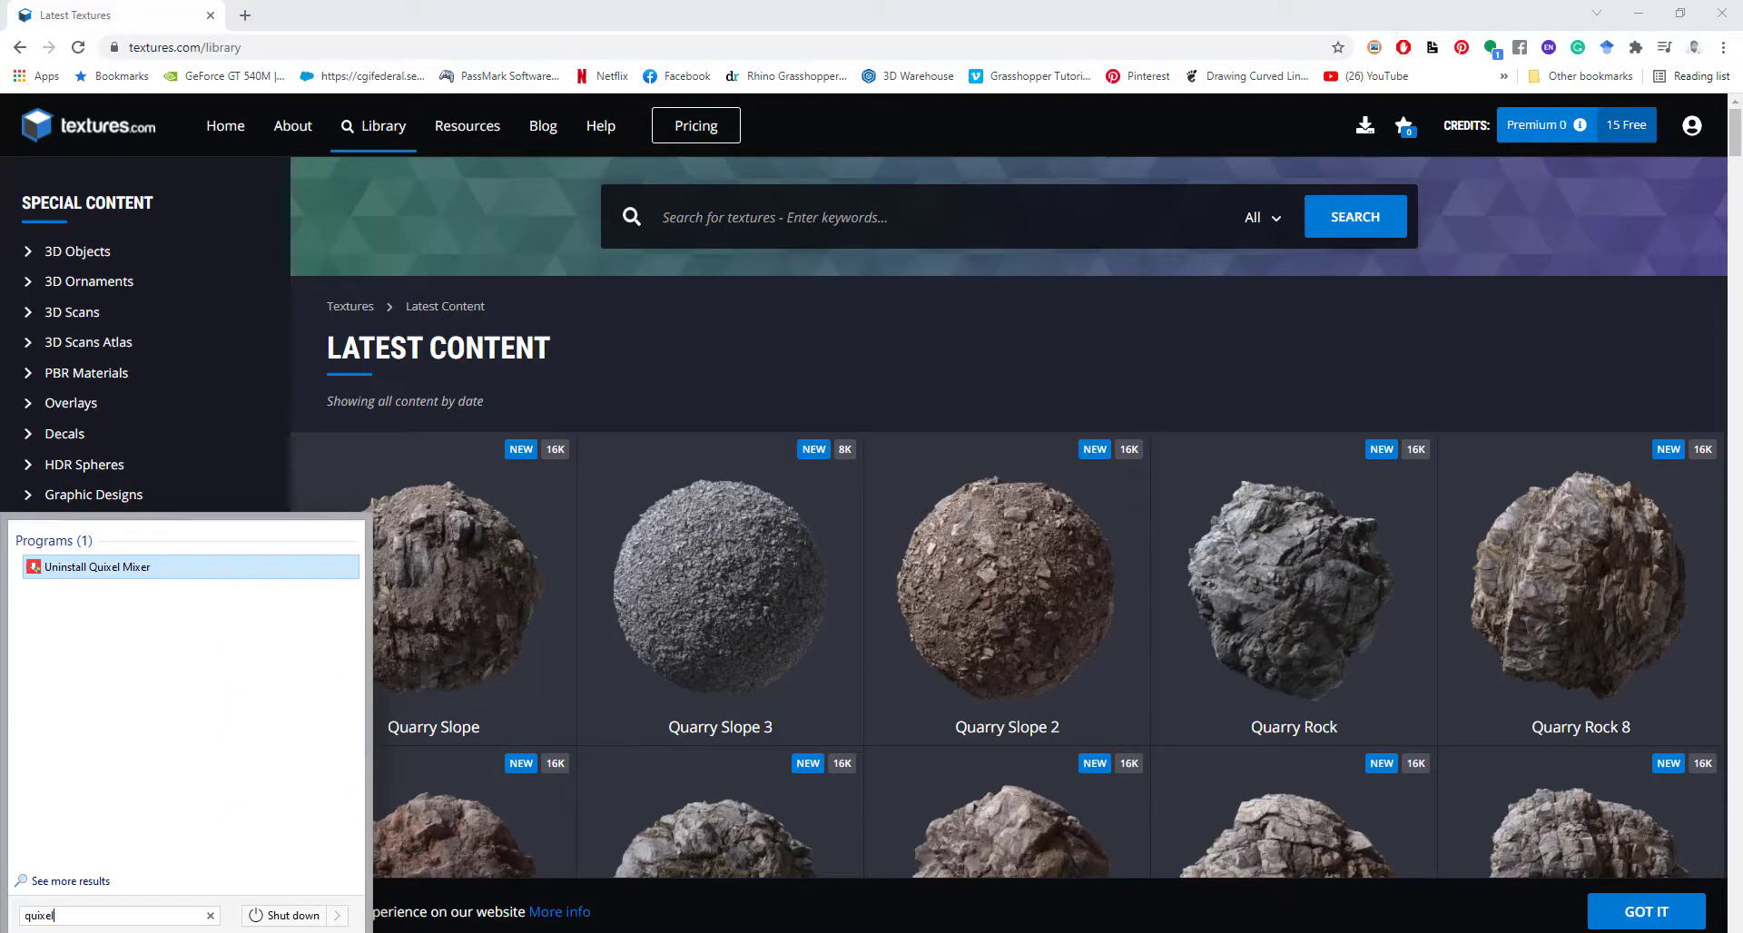
# Replace the Start menu search with 'Bridge' and launch the Bridge app.
pyautogui.press('BackSpace')
pyautogui.write('brdi')
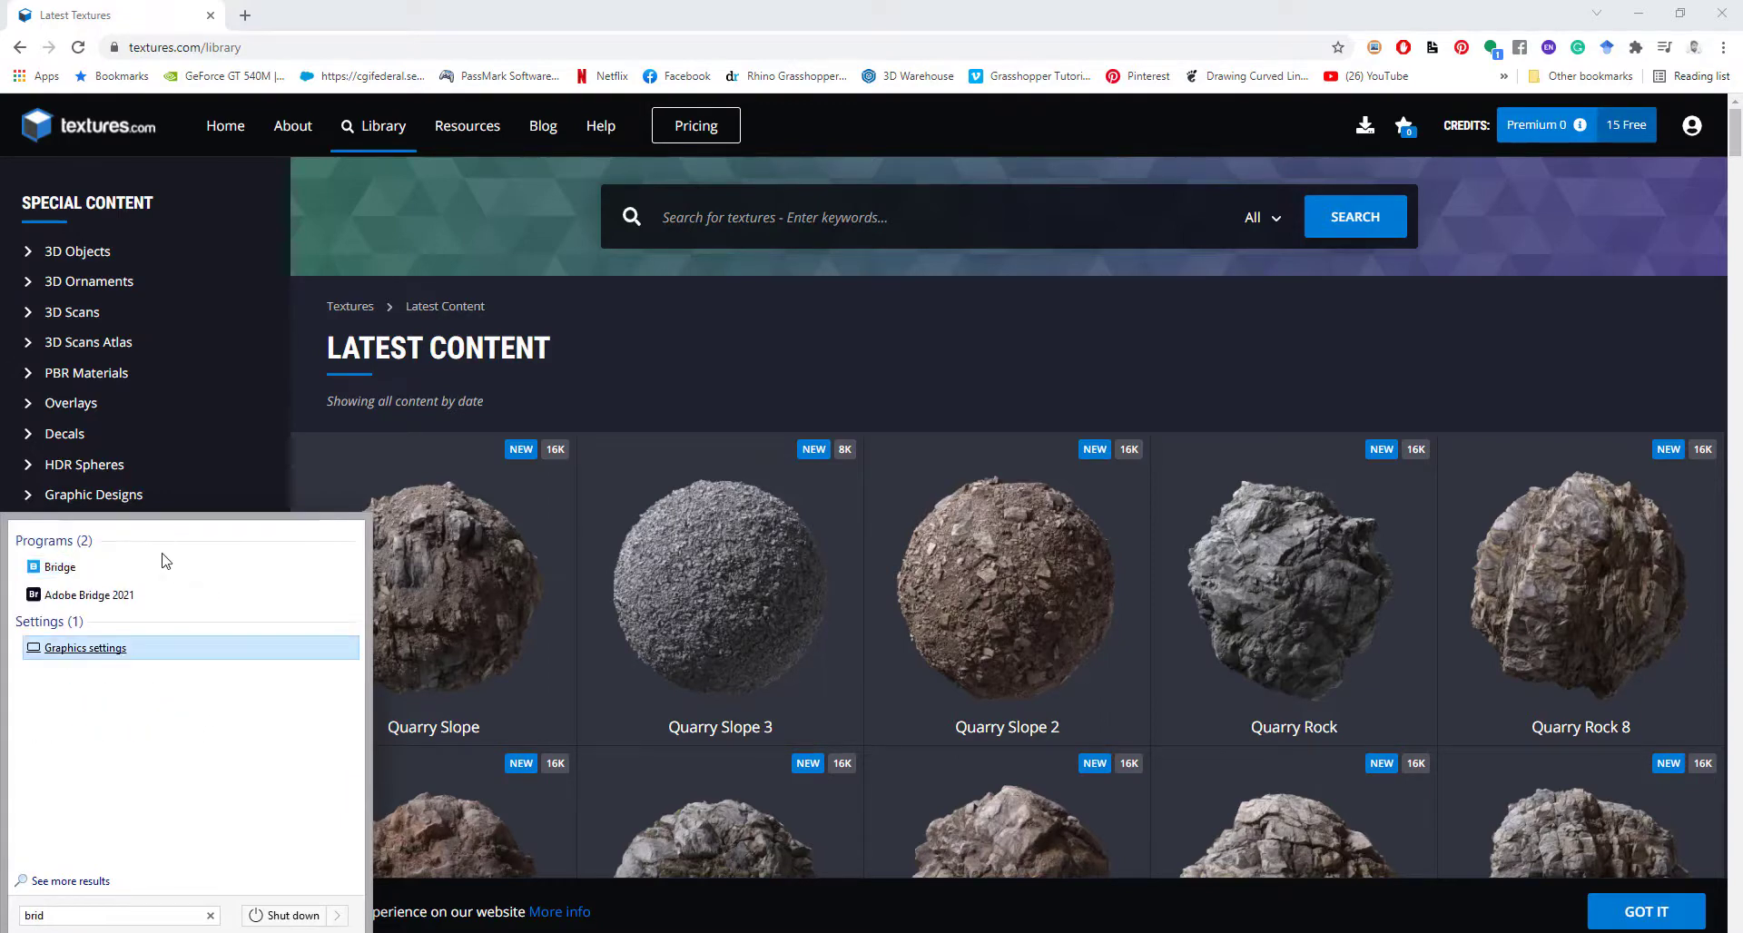
pyautogui.click(102, 567)
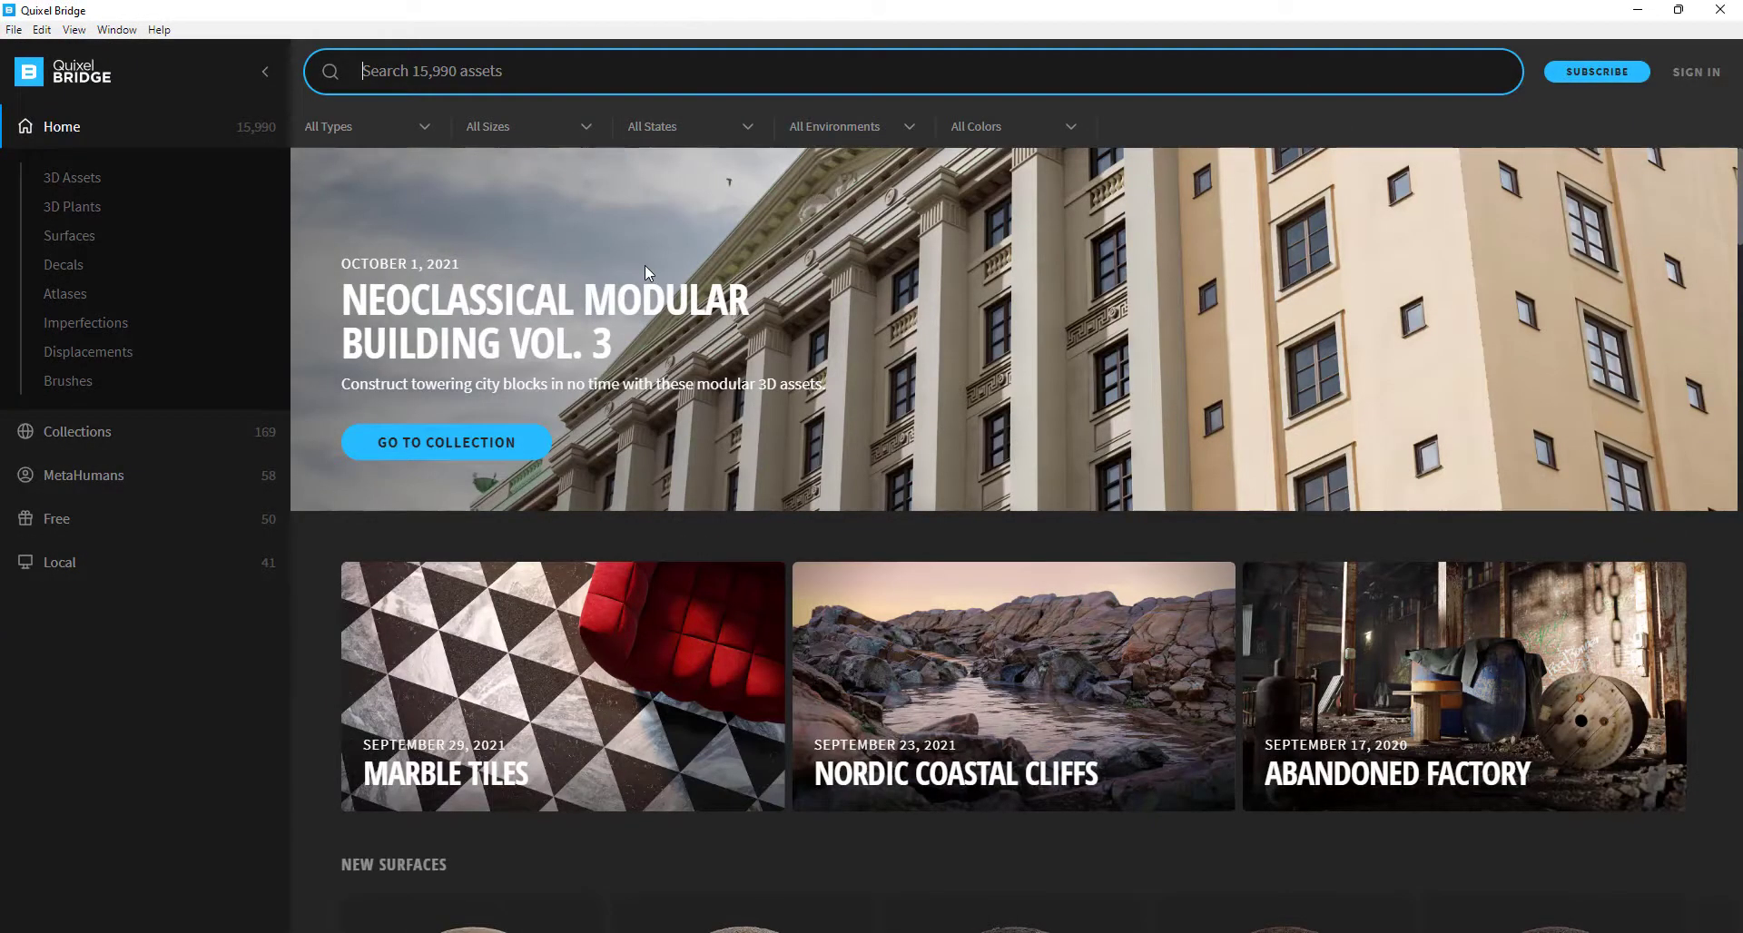
# Search Quixel Bridge for 'grass' and page through the trending assets.
pyautogui.write('grass')
pyautogui.press('Return')
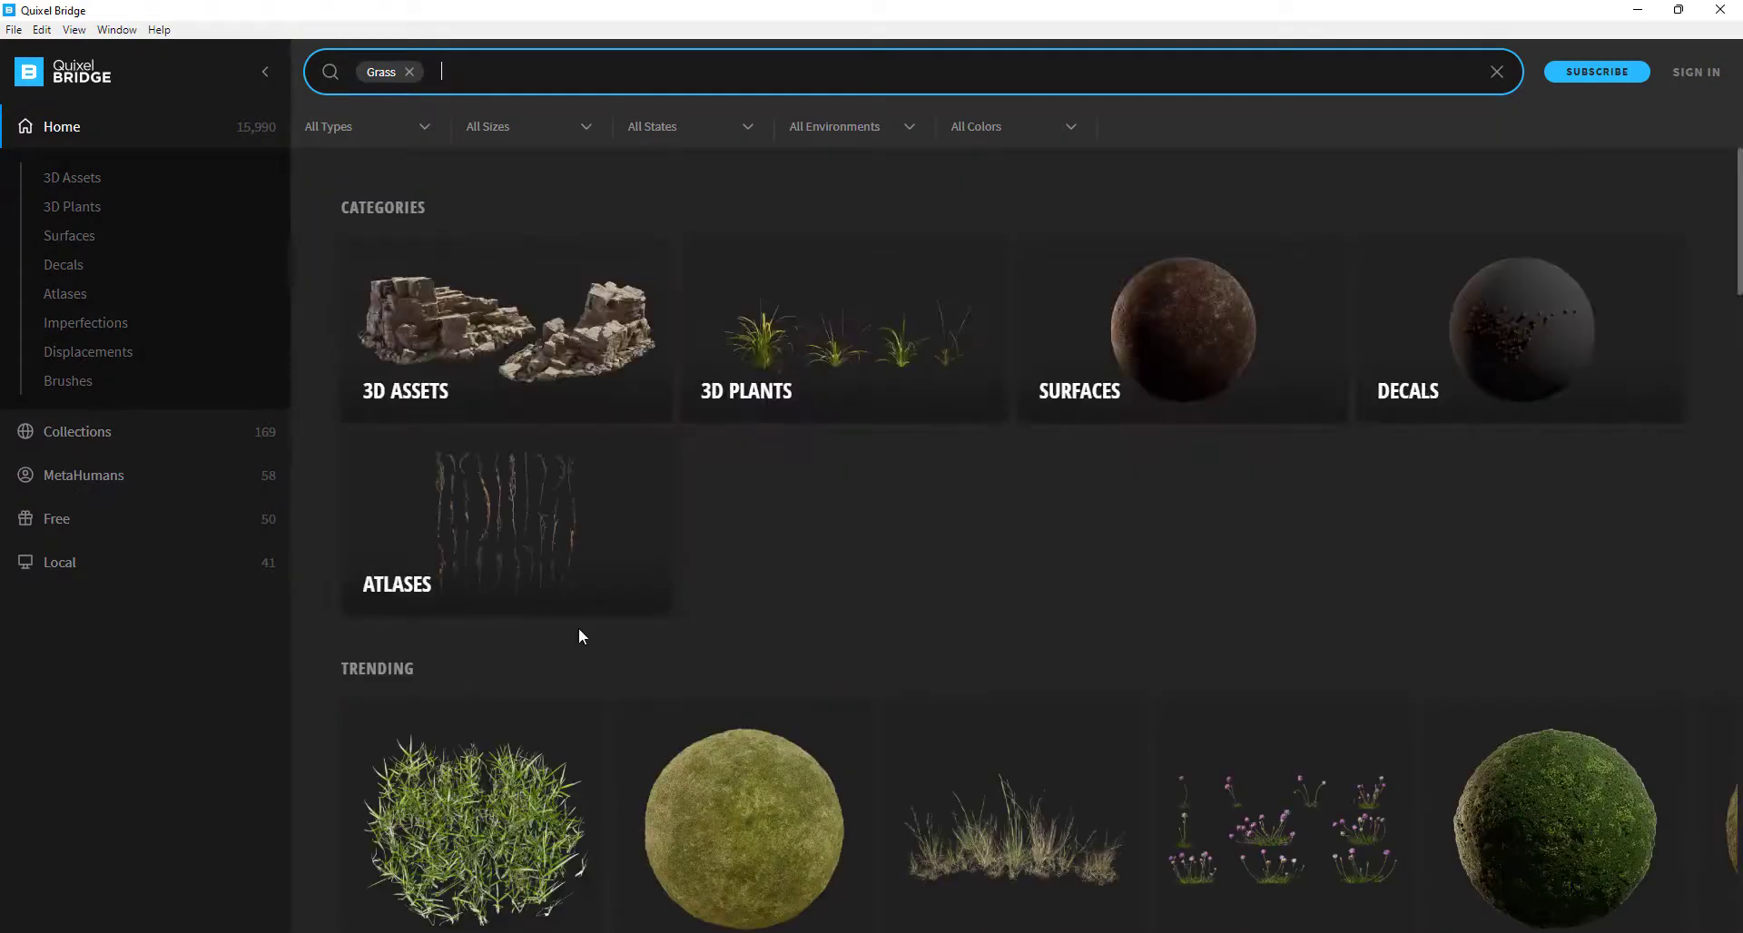
pyautogui.scroll(-5, 1070, 339)
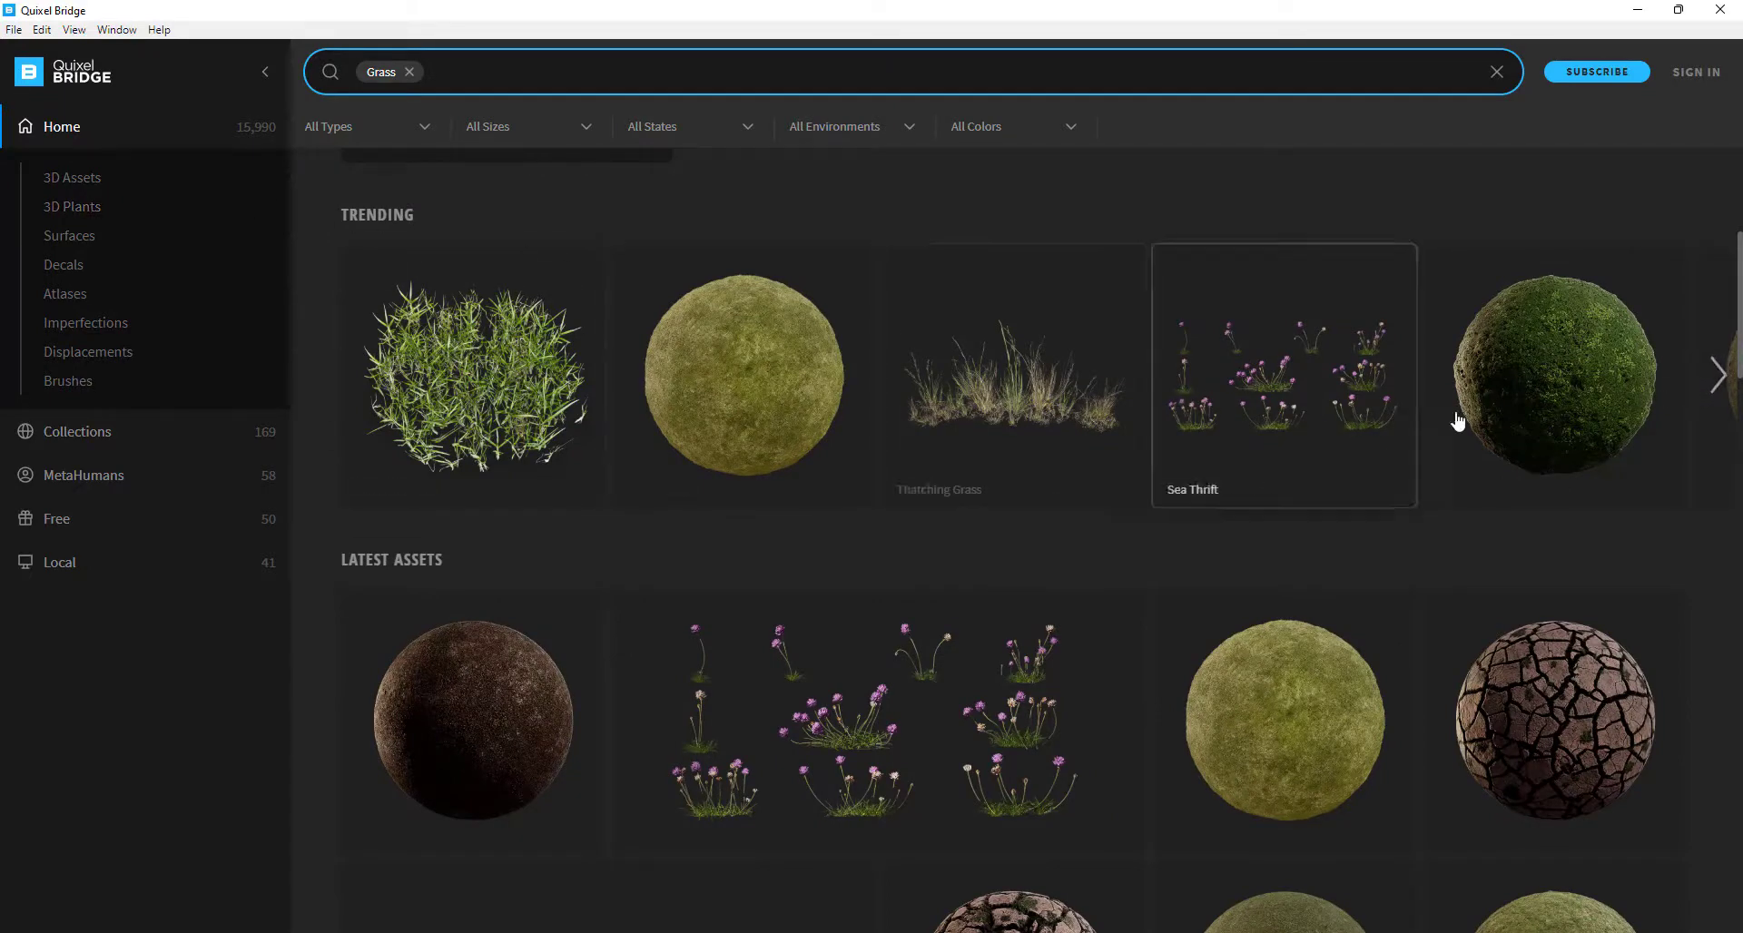
pyautogui.click(1719, 377)
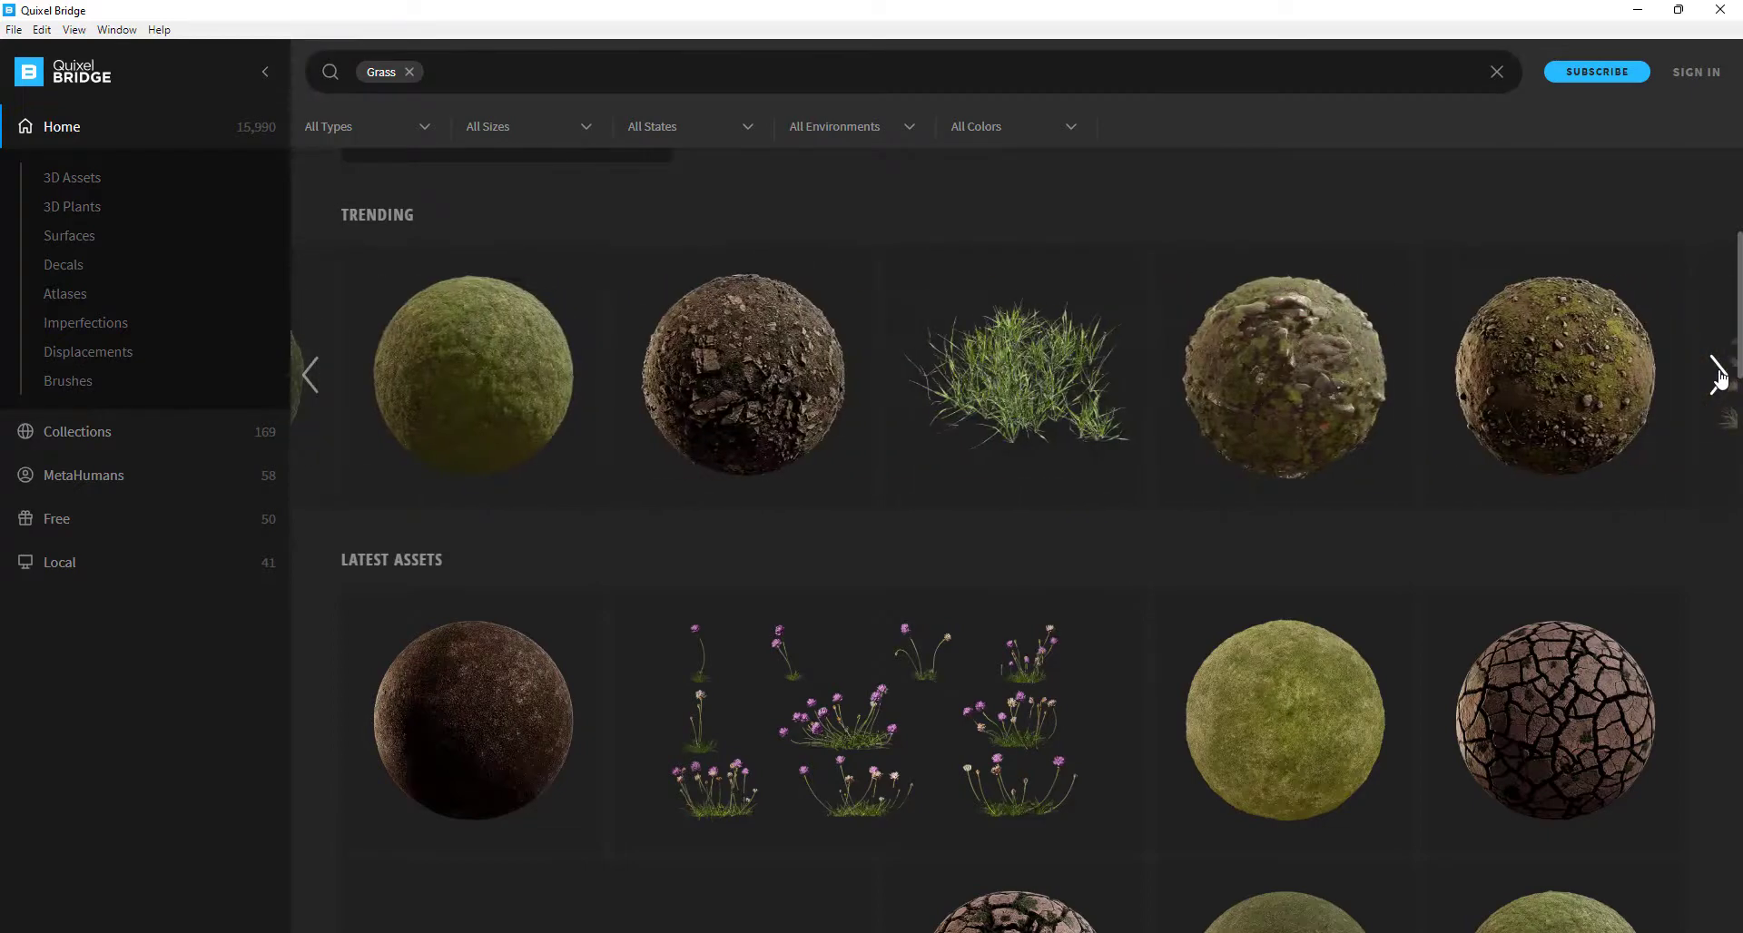
pyautogui.click(311, 375)
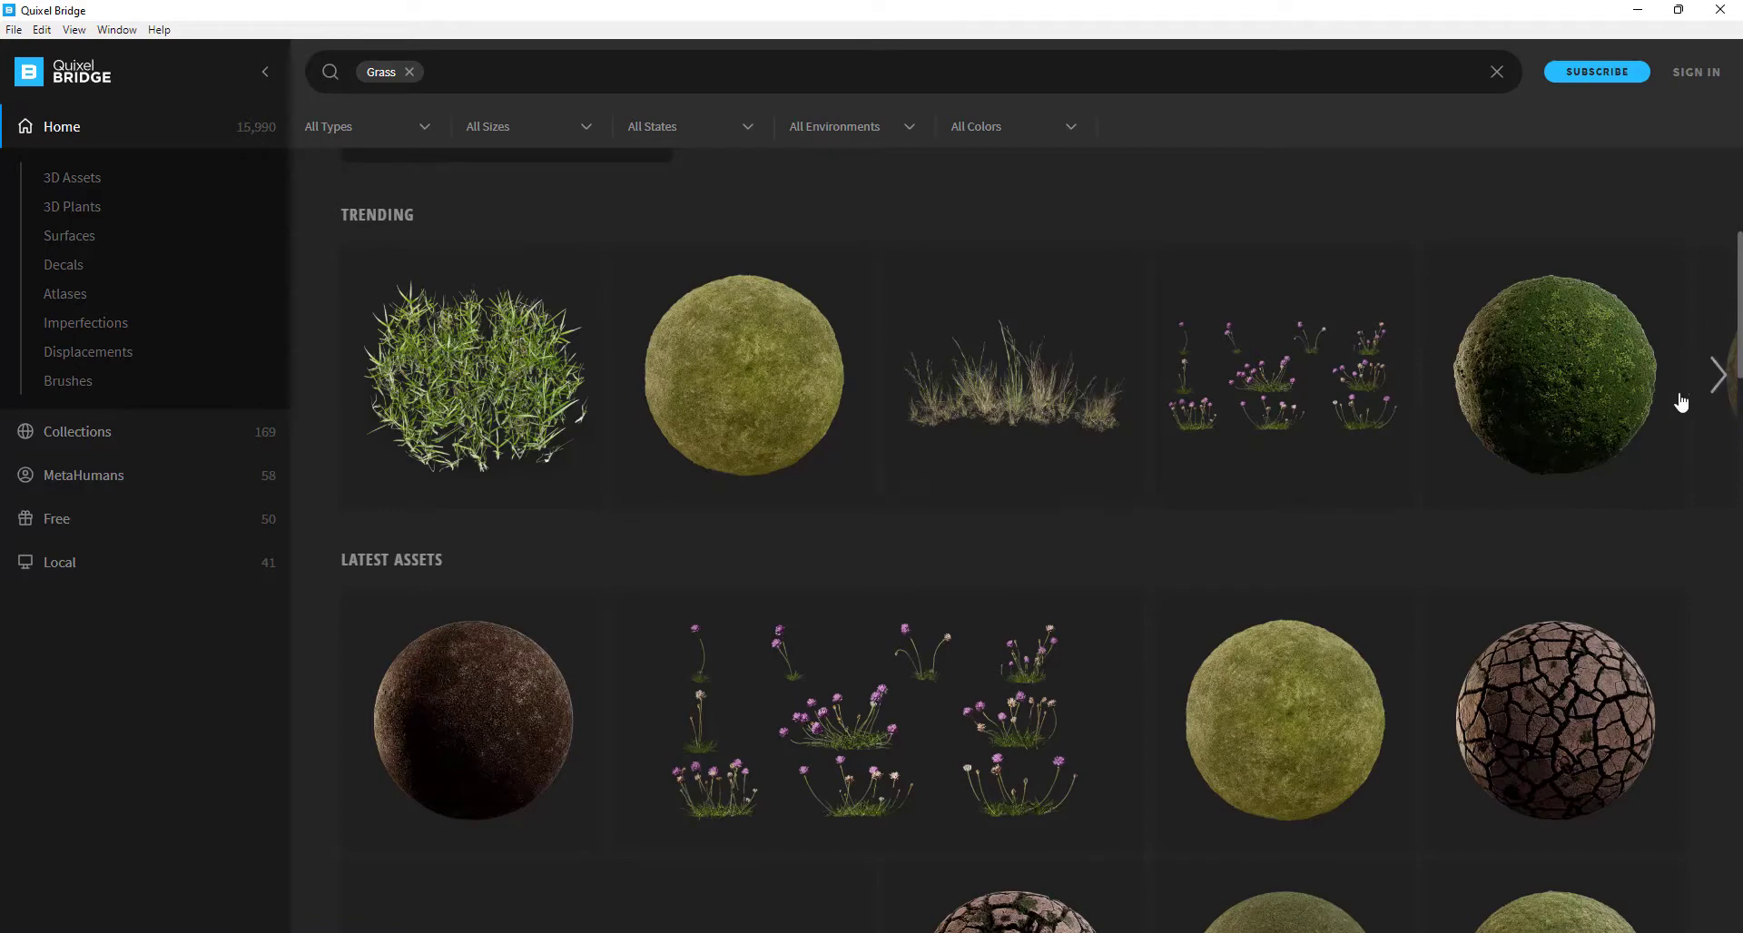
pyautogui.click(1716, 374)
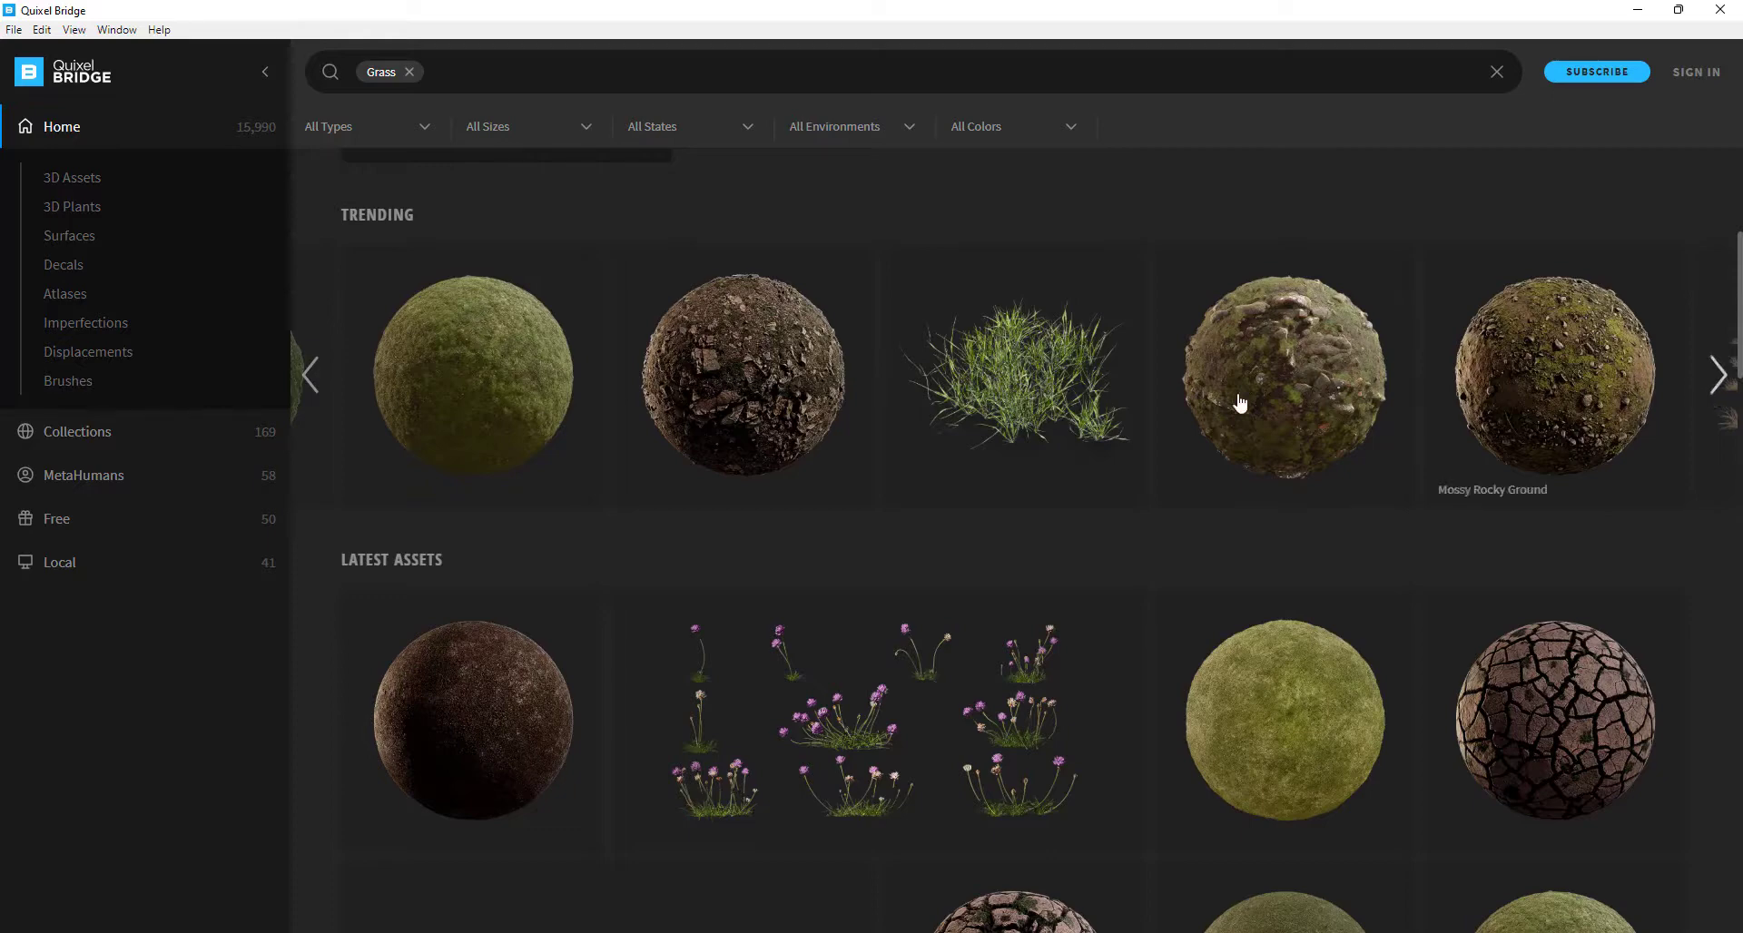
# View the Rocky Steppe surface details, then minimize Bridge.
pyautogui.click(1323, 361)
pyautogui.scroll(-5, 1540, 623)
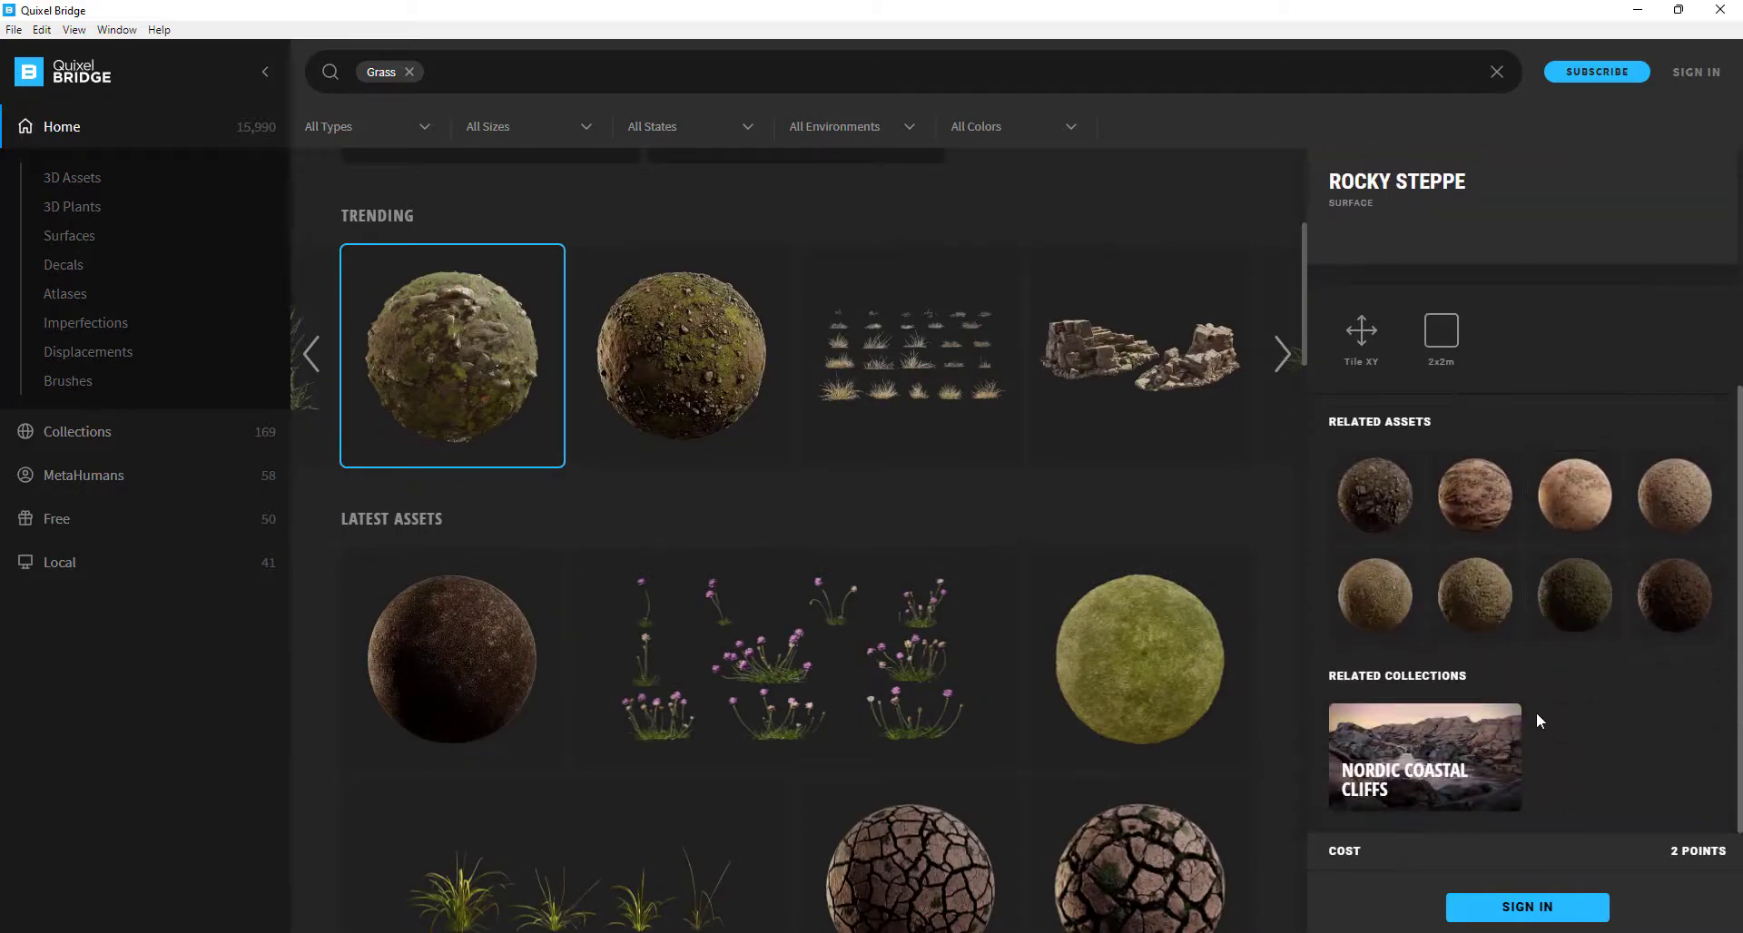
pyautogui.click(1639, 15)
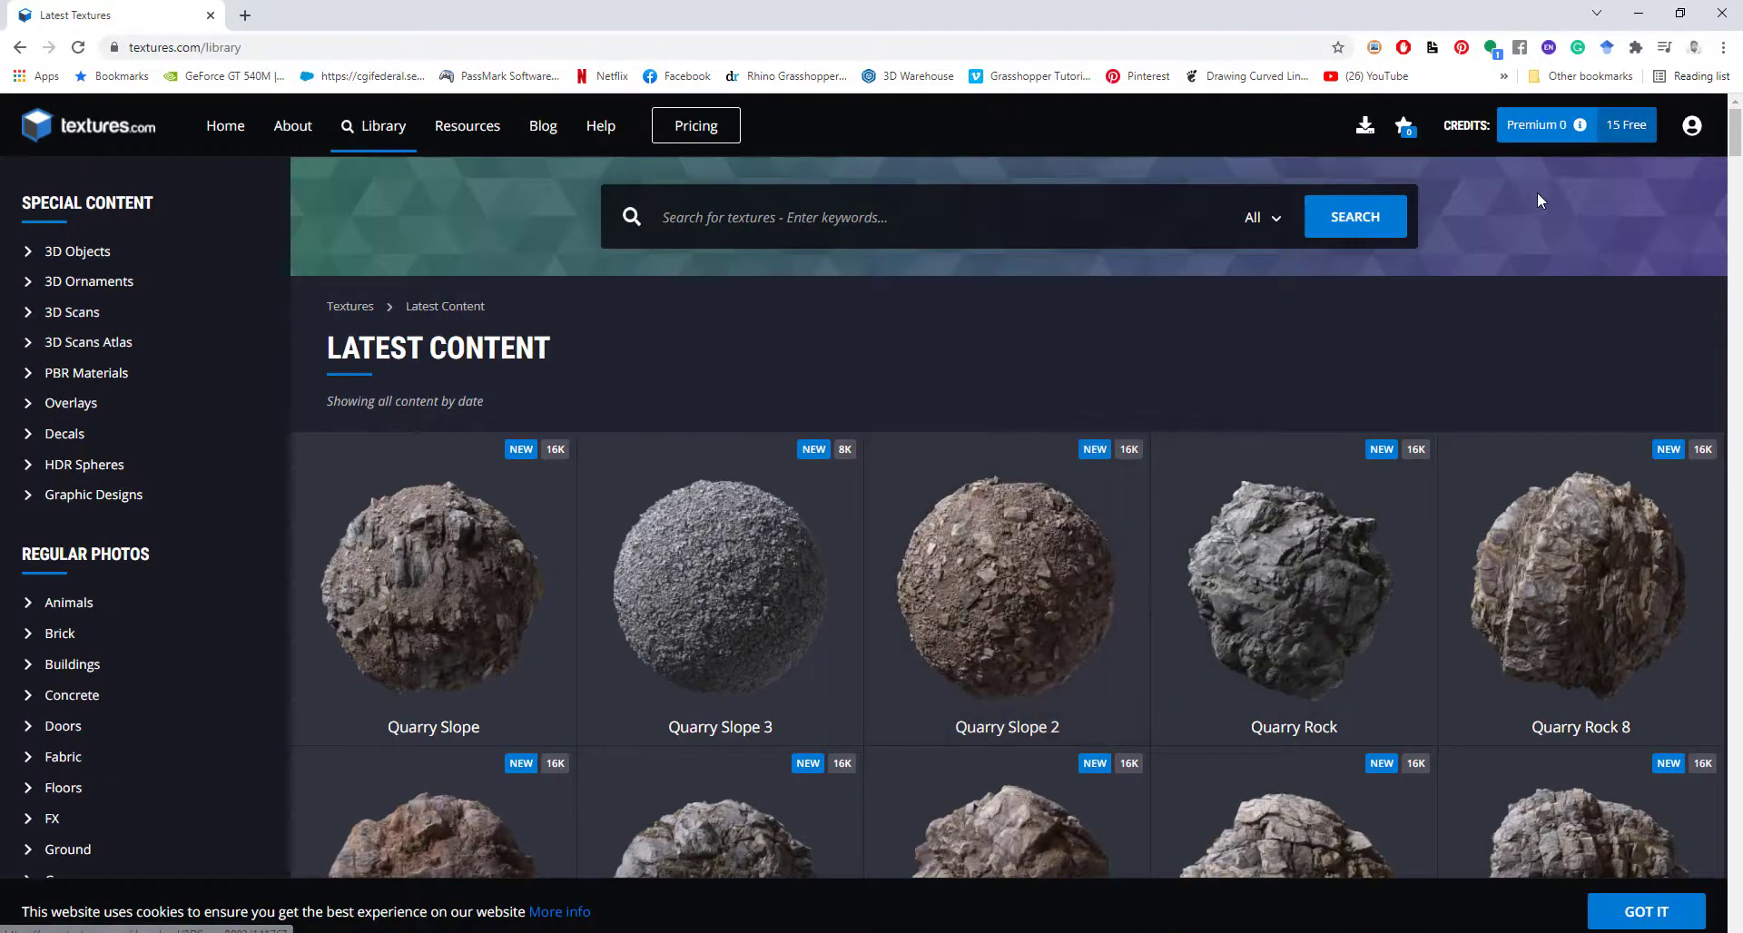
# Search textures.com for 'grass' and scroll through the results.
pyautogui.click(843, 225)
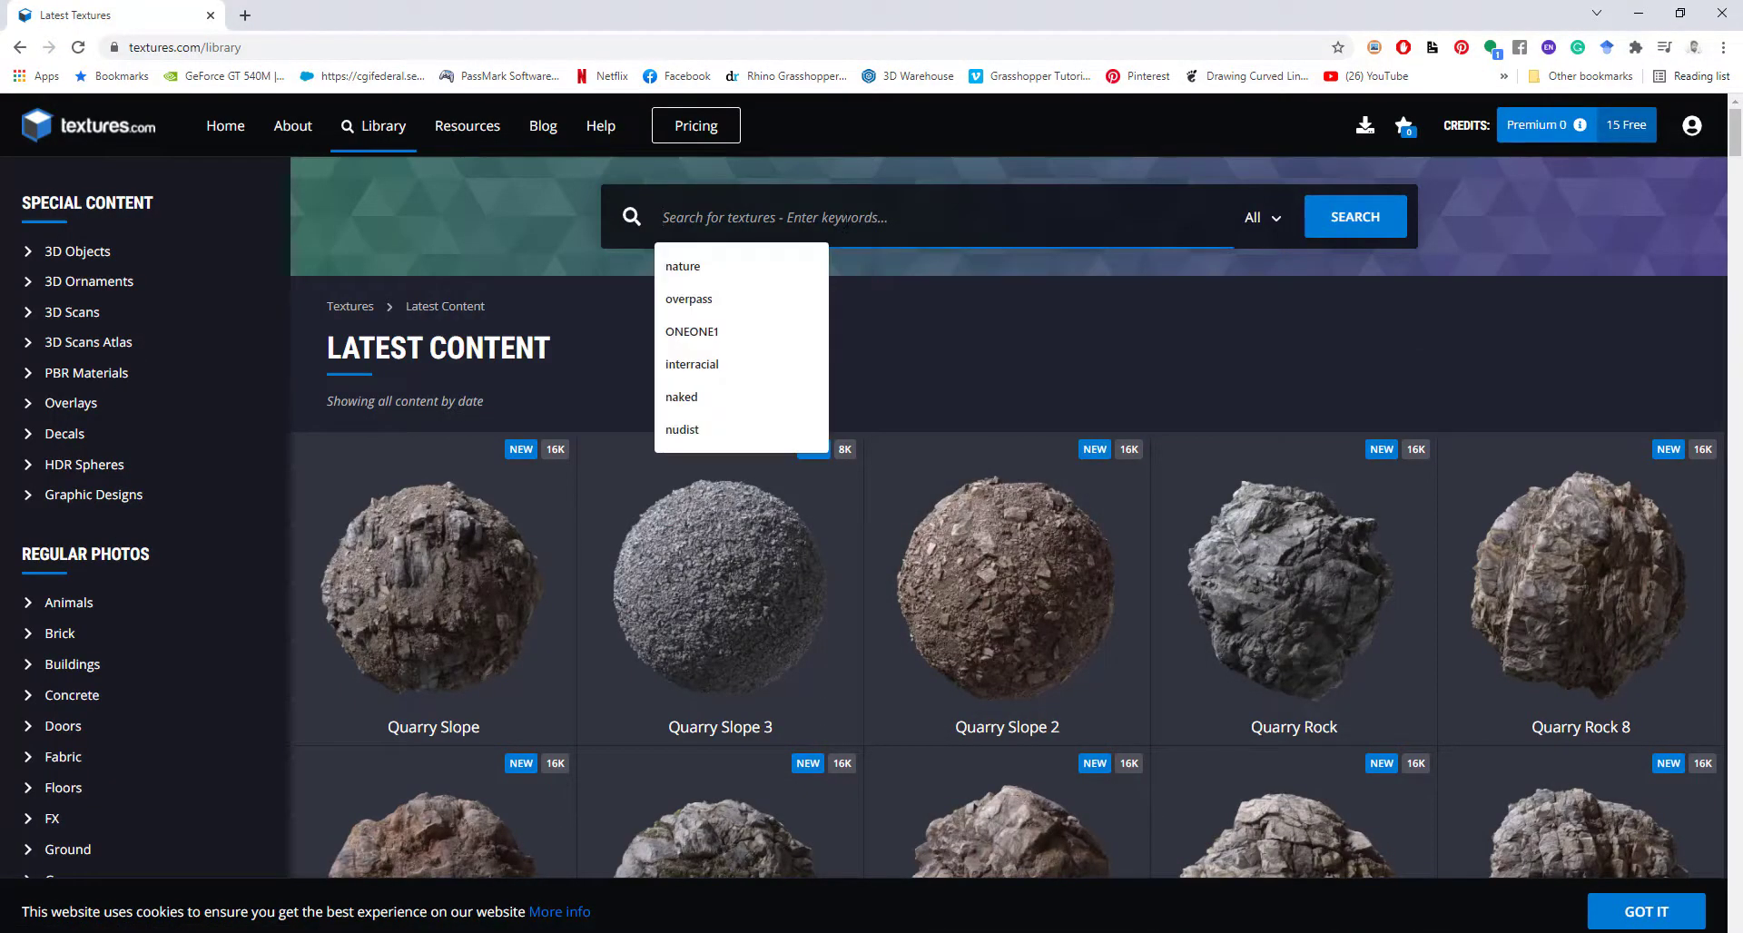
pyautogui.write('grass')
pyautogui.press('Return')
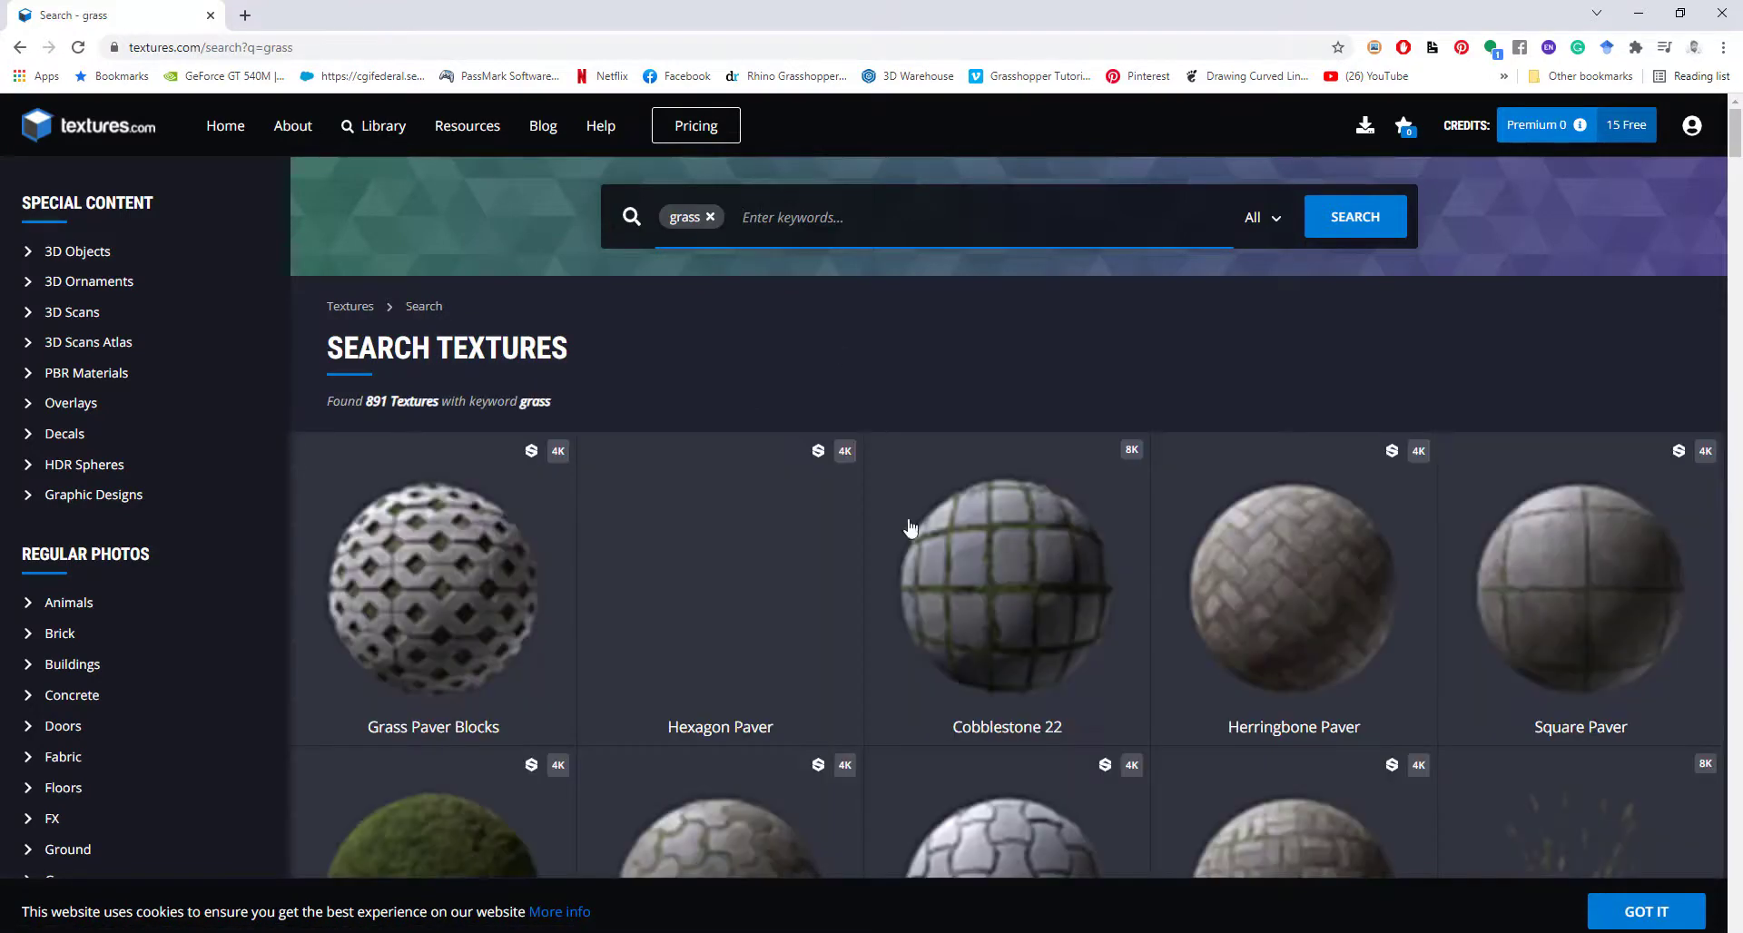
pyautogui.scroll(-2, 973, 631)
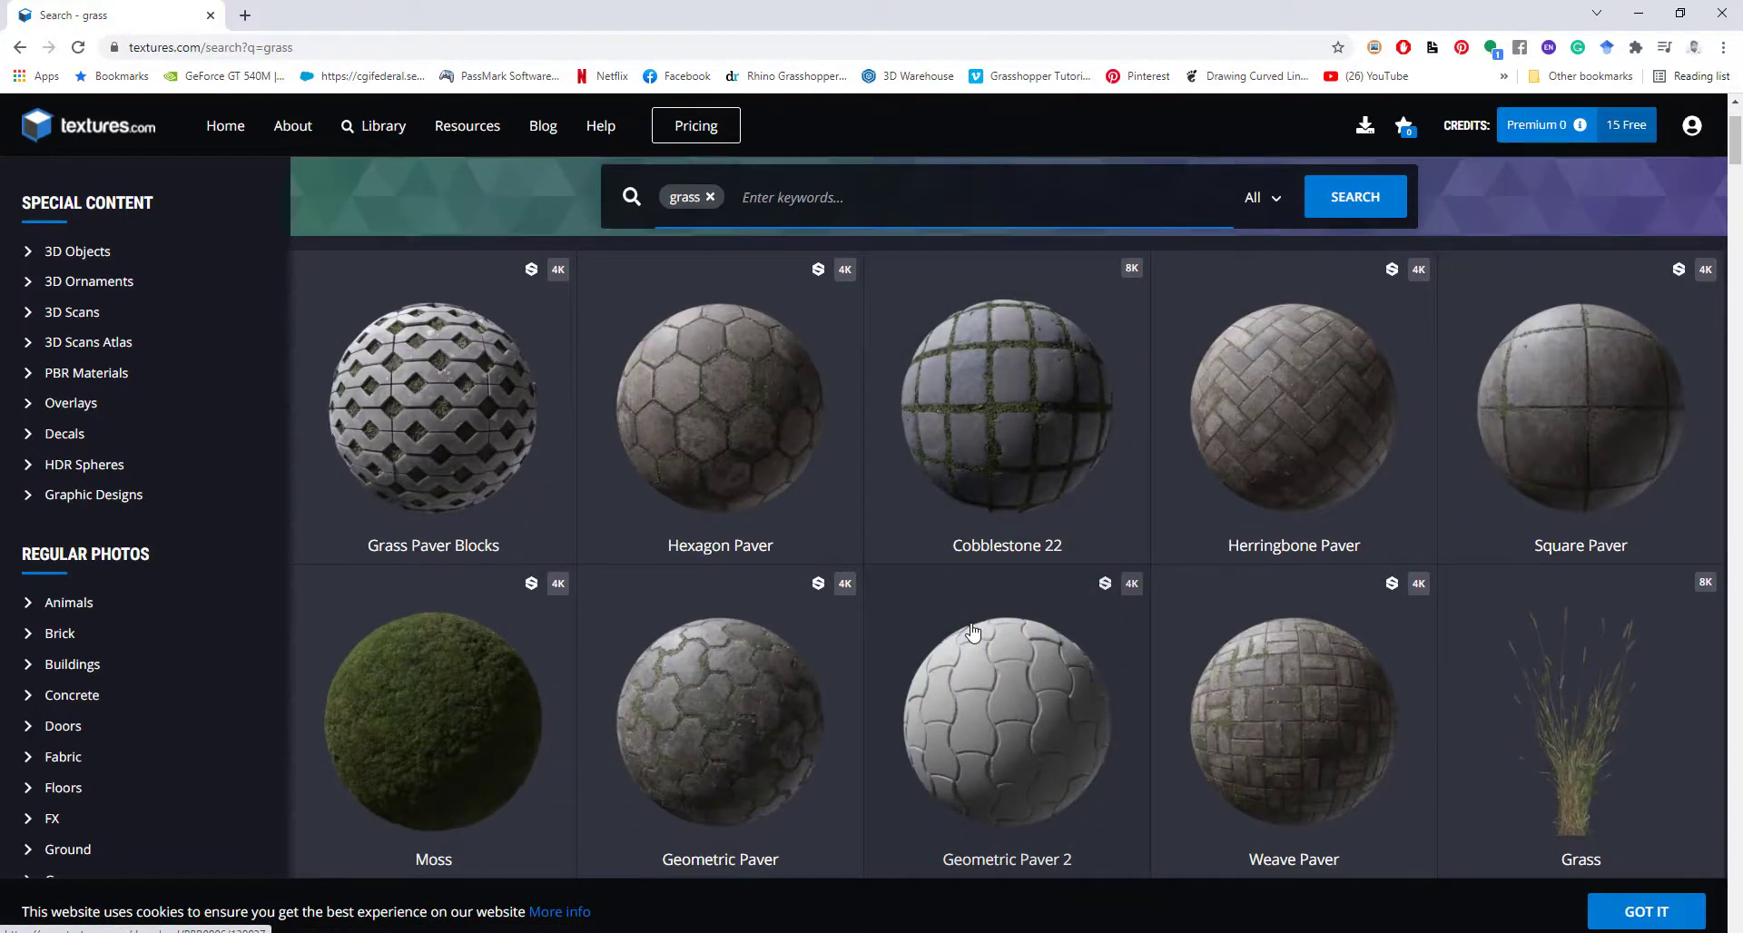
pyautogui.scroll(-2, 973, 633)
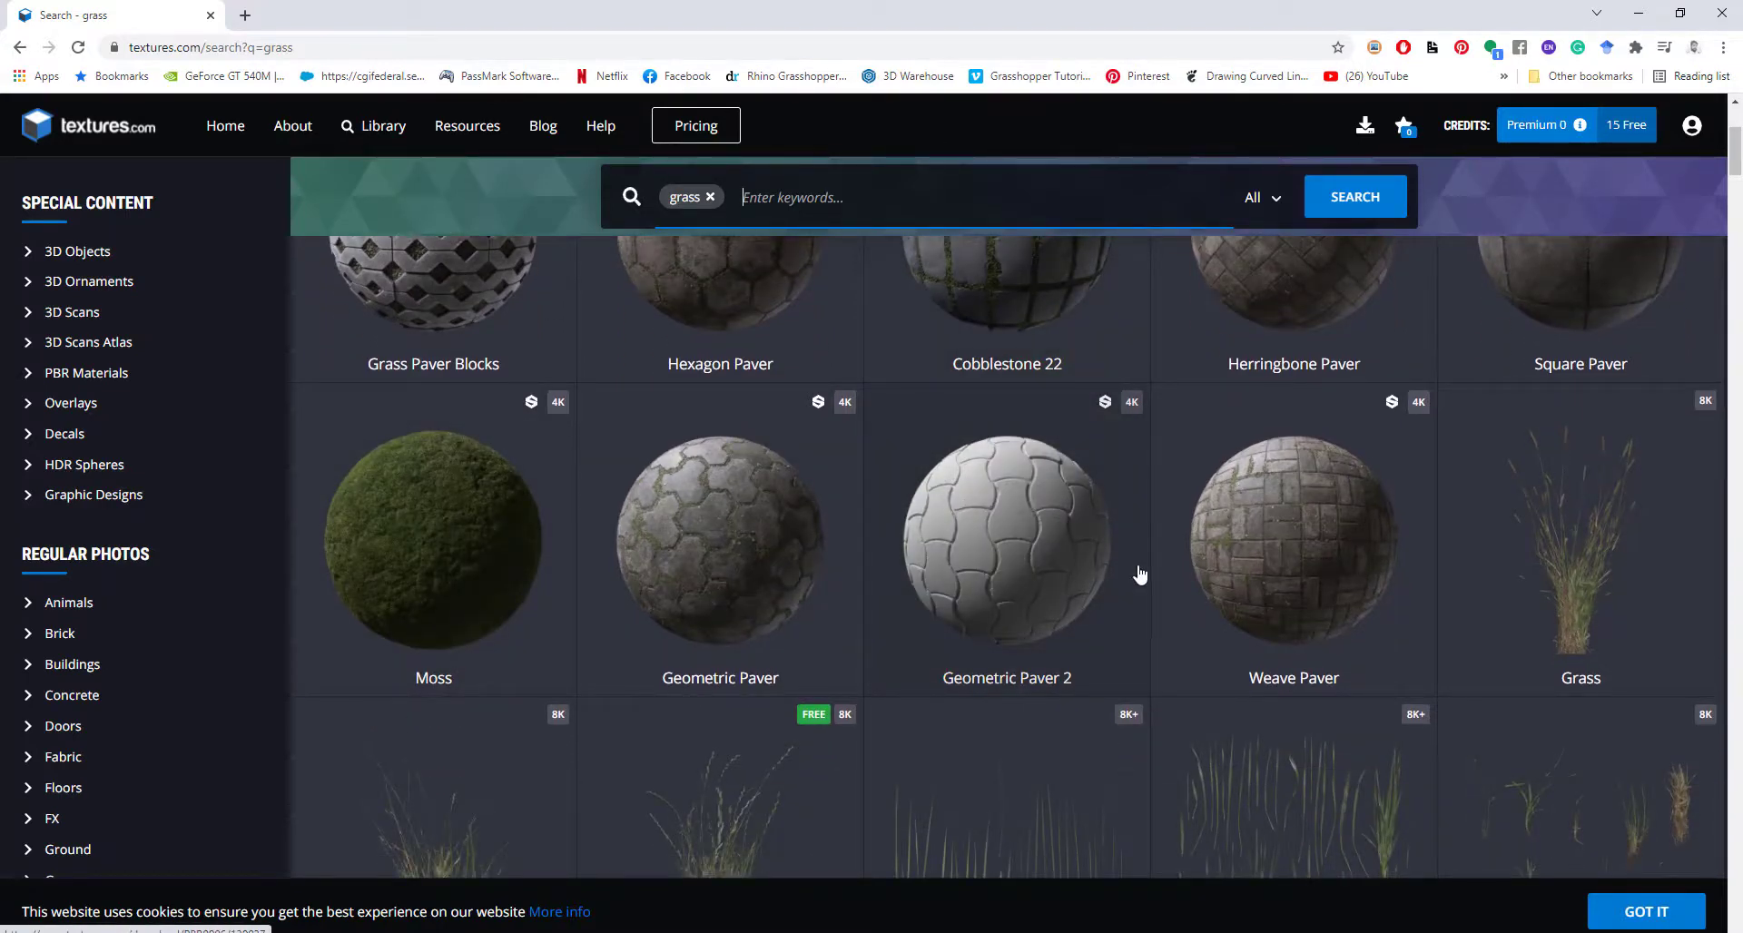
pyautogui.scroll(-7, 802, 603)
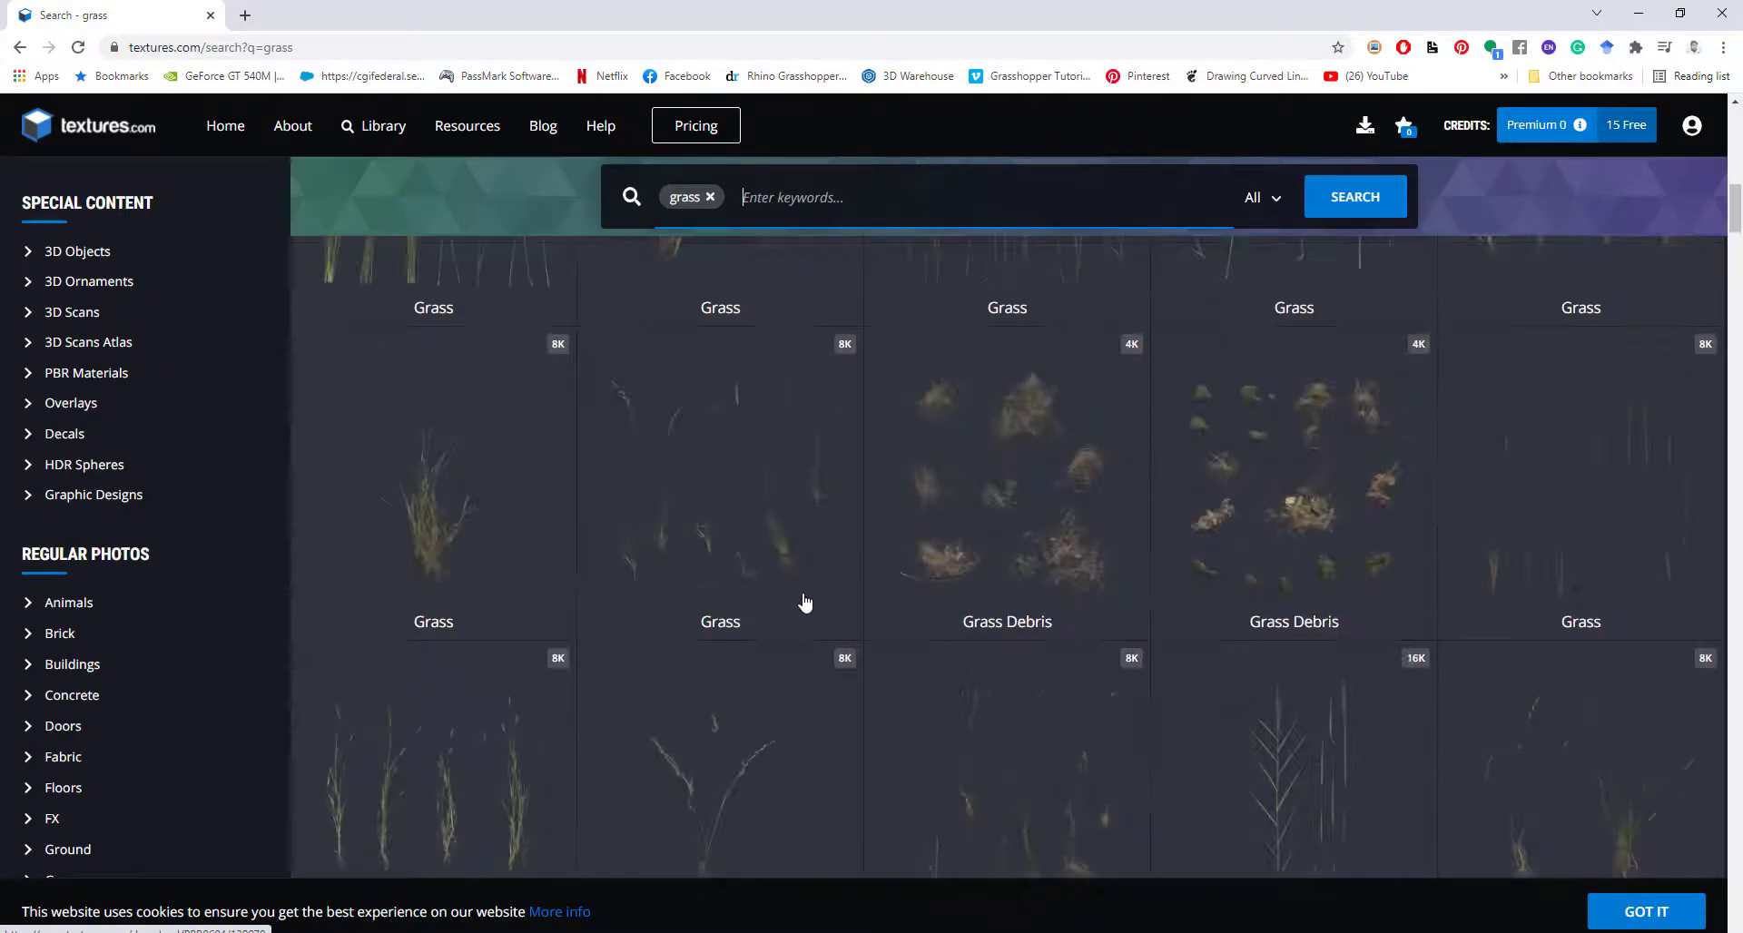
pyautogui.scroll(-10, 804, 603)
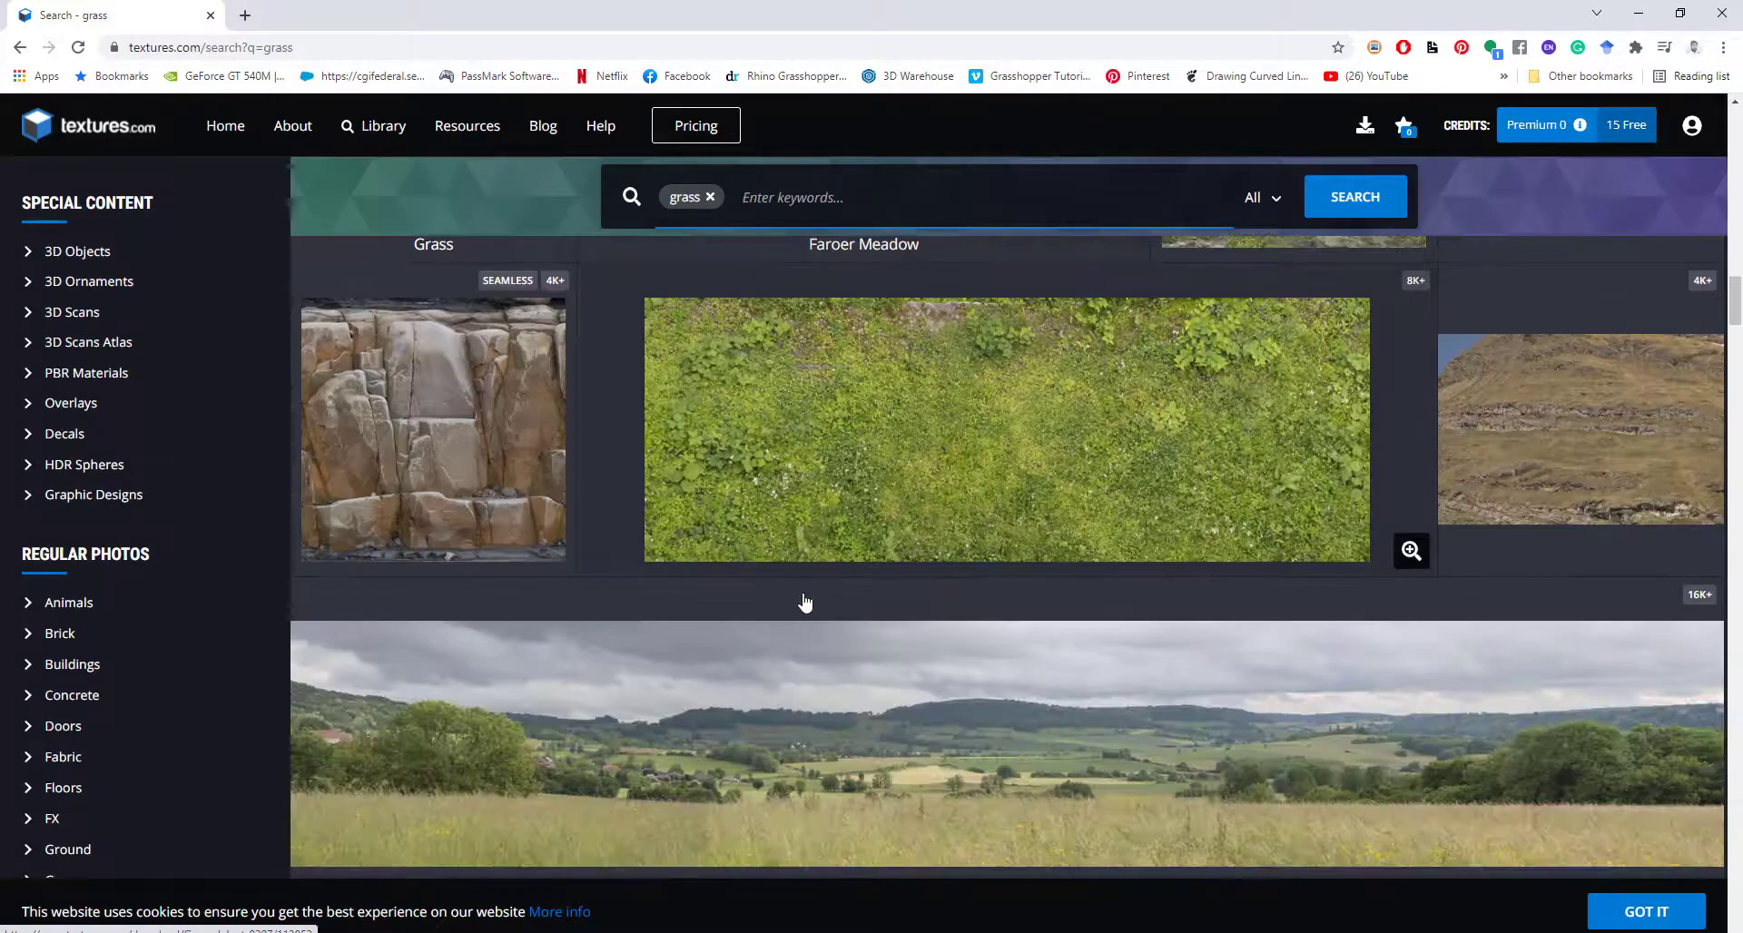
pyautogui.scroll(-3, 802, 603)
pyautogui.scroll(4, 803, 606)
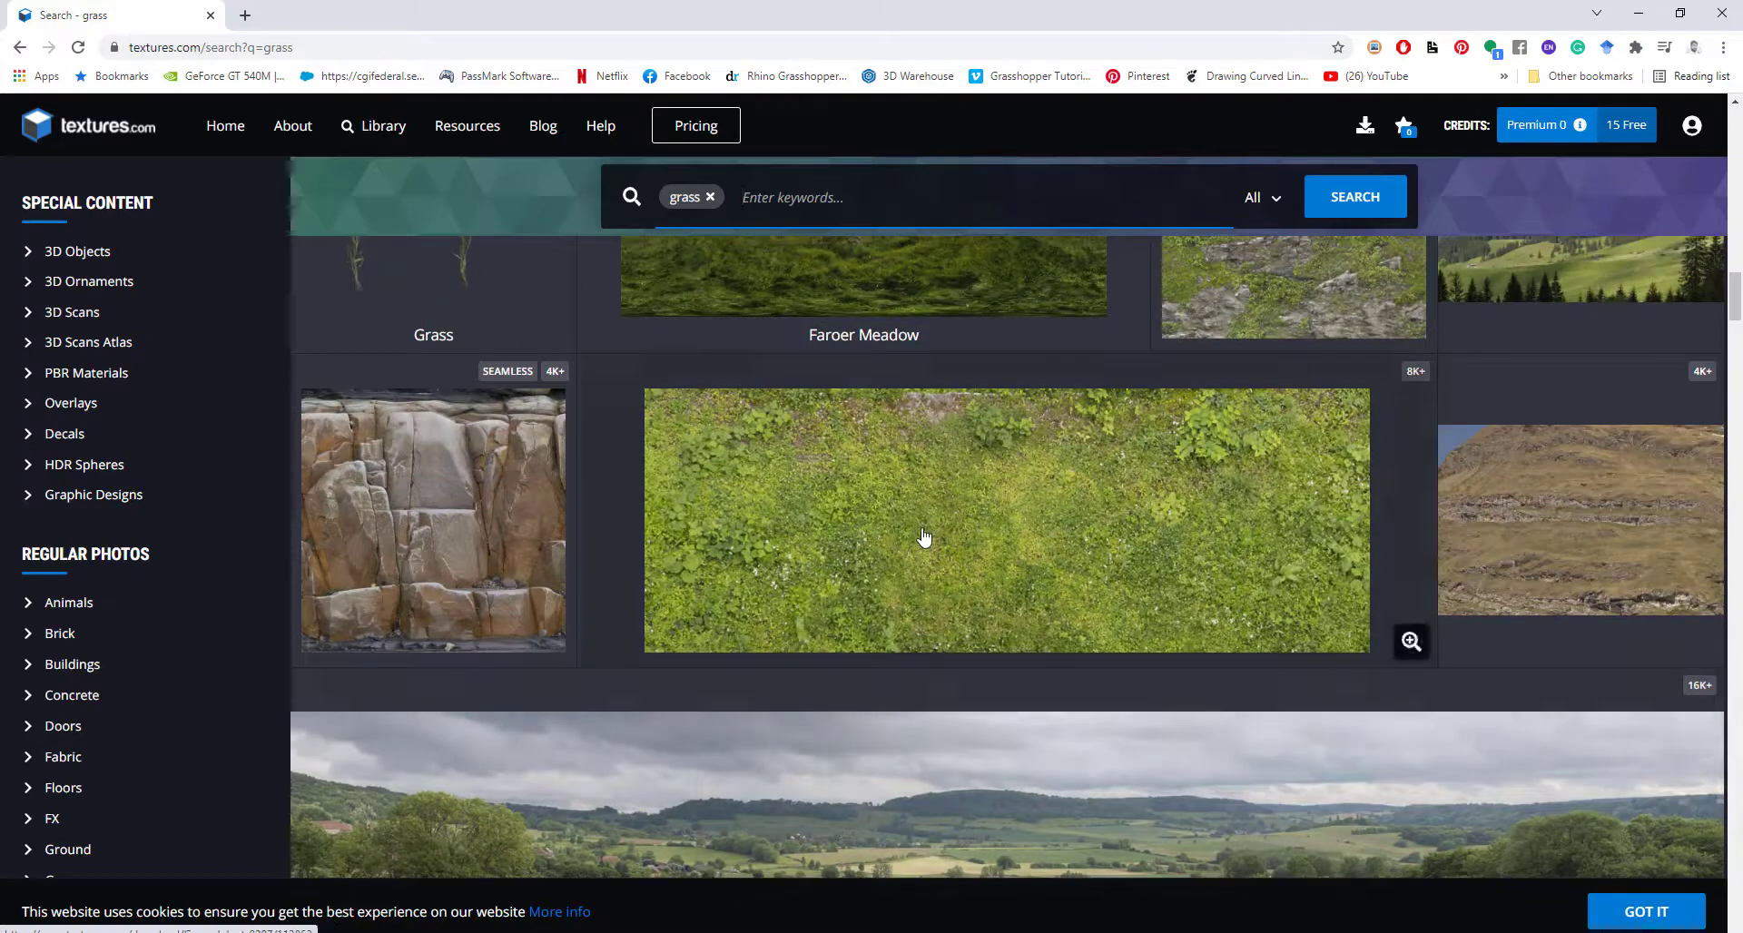
# Check GROUNDPLANTS0207's download sizes, close it, and keep browsing the grass results.
pyautogui.click(925, 538)
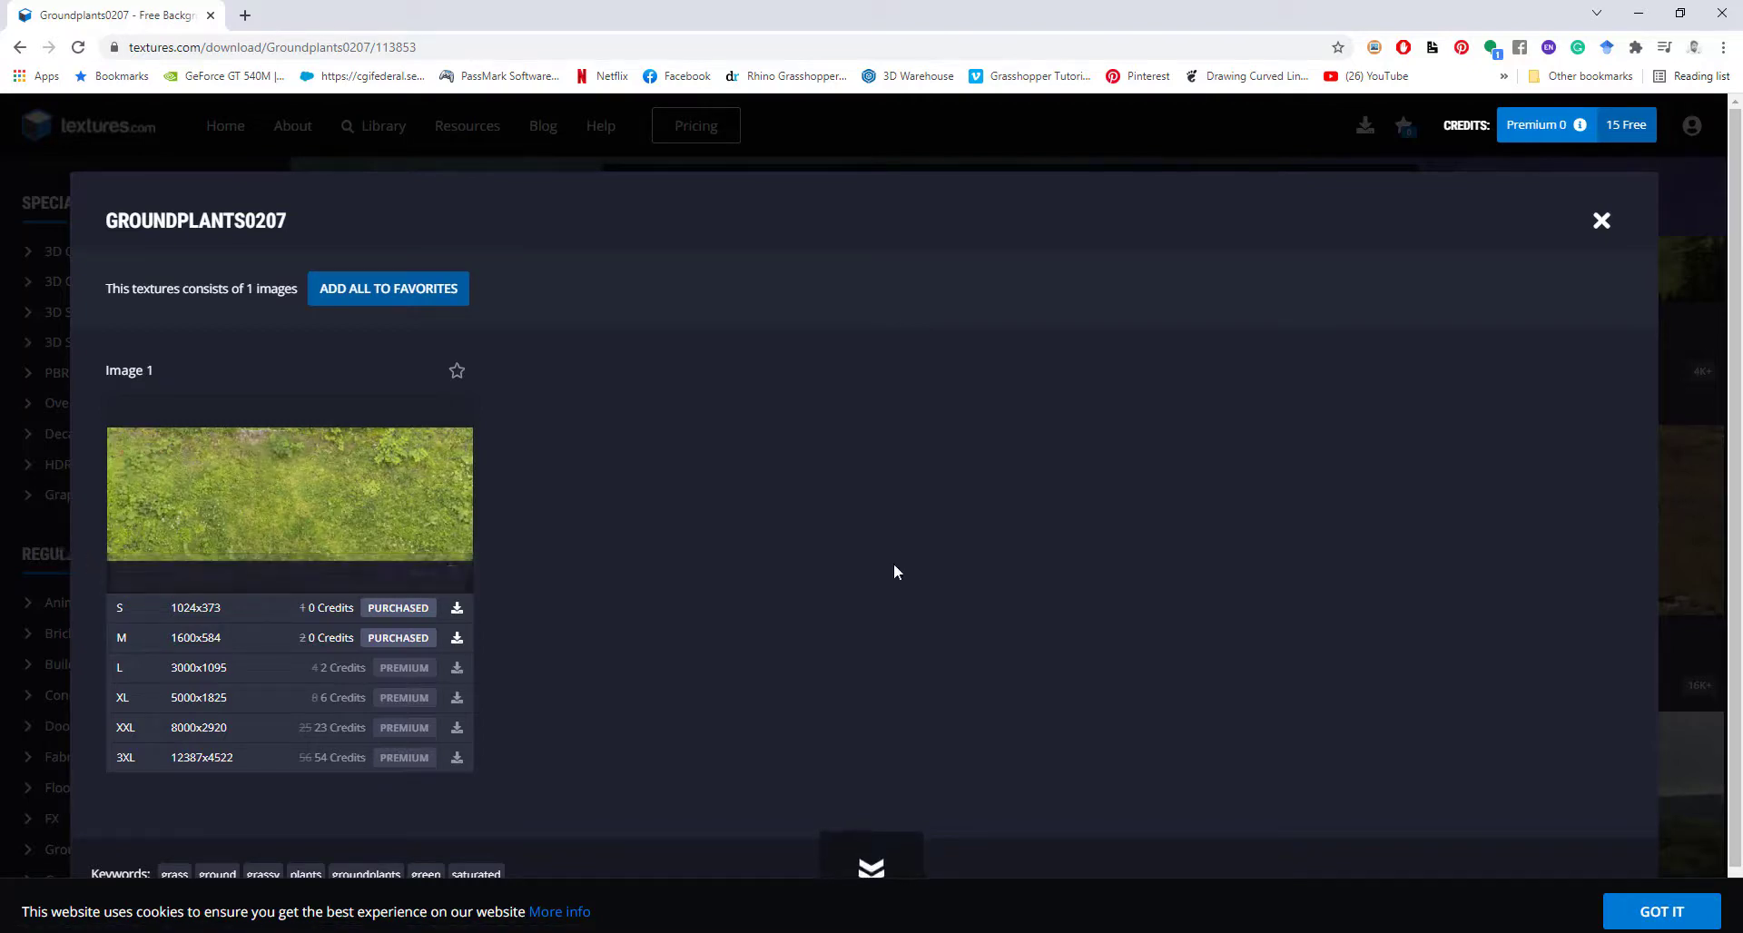
pyautogui.click(1599, 222)
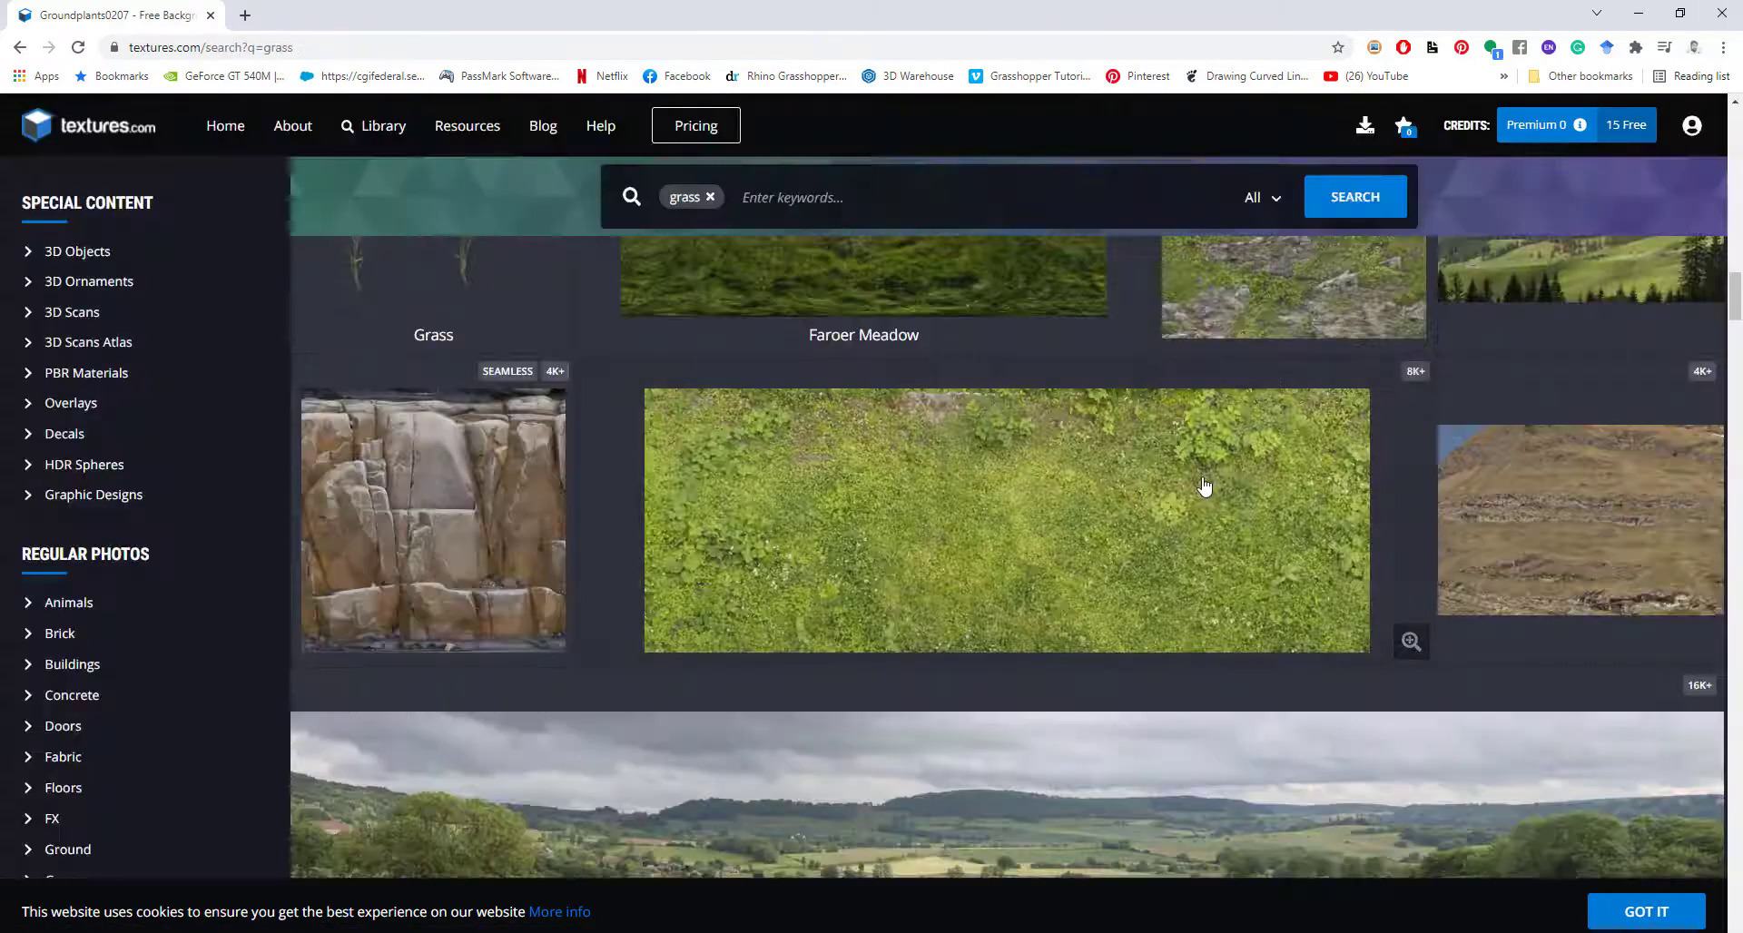
pyautogui.scroll(-8, 1205, 487)
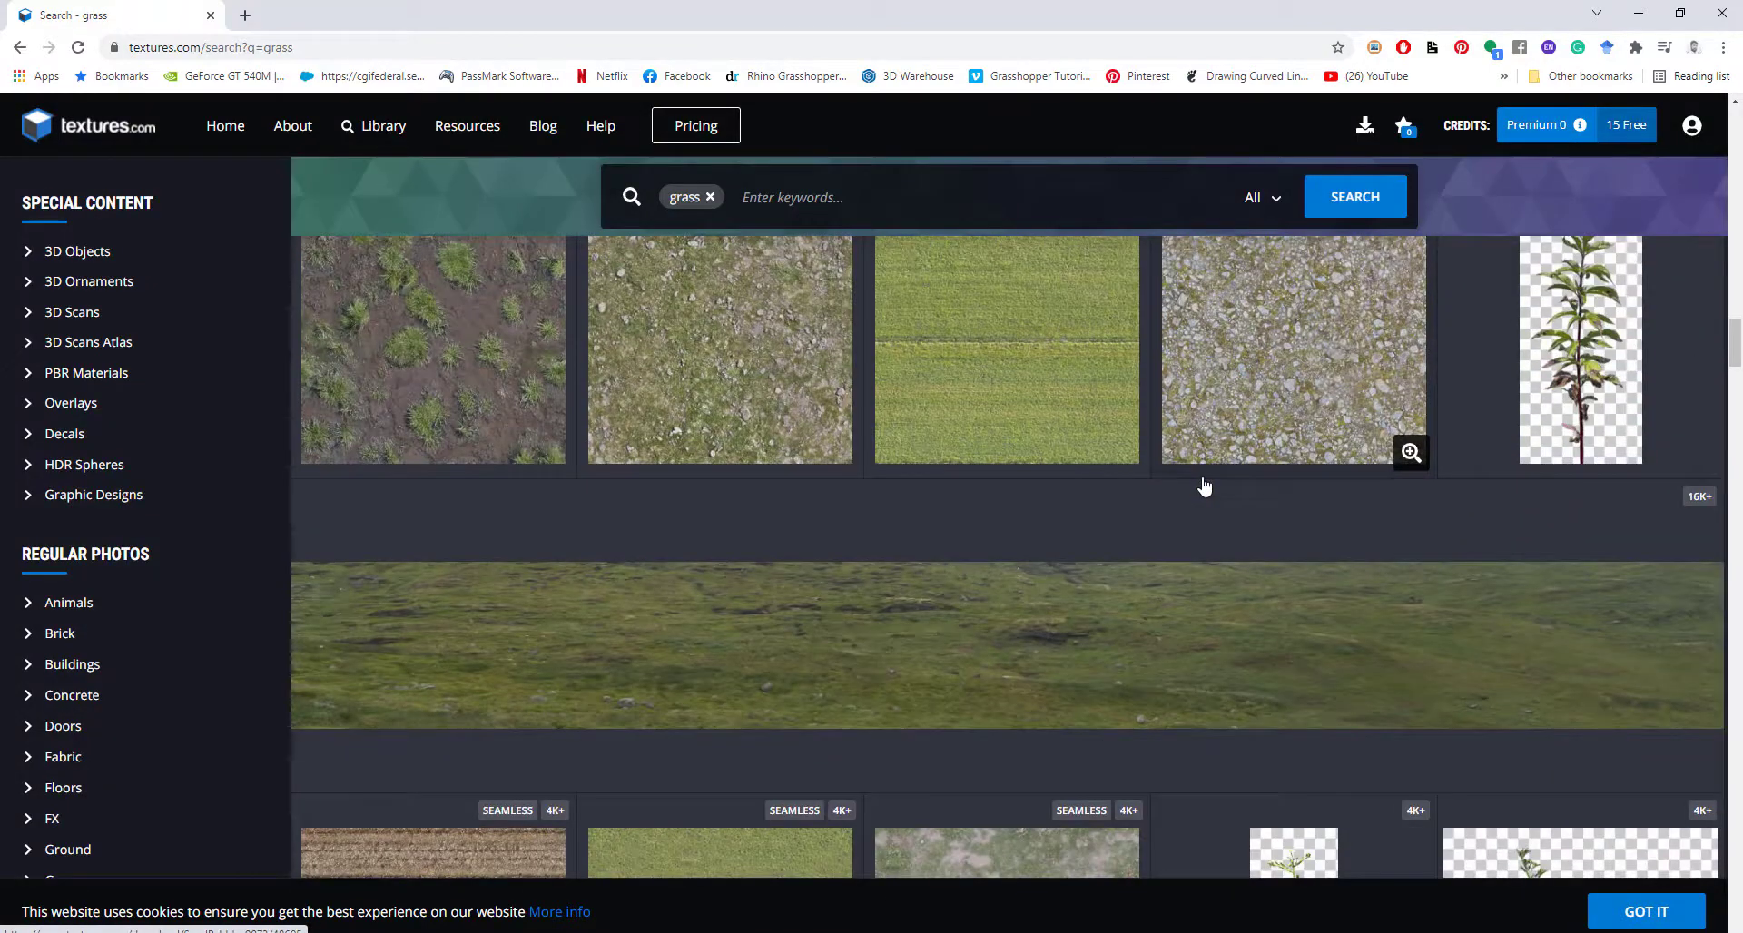
pyautogui.scroll(-4, 1205, 488)
# Save the small seamless GRASS0202 image into the tutorial's Textures folder.
pyautogui.click(722, 561)
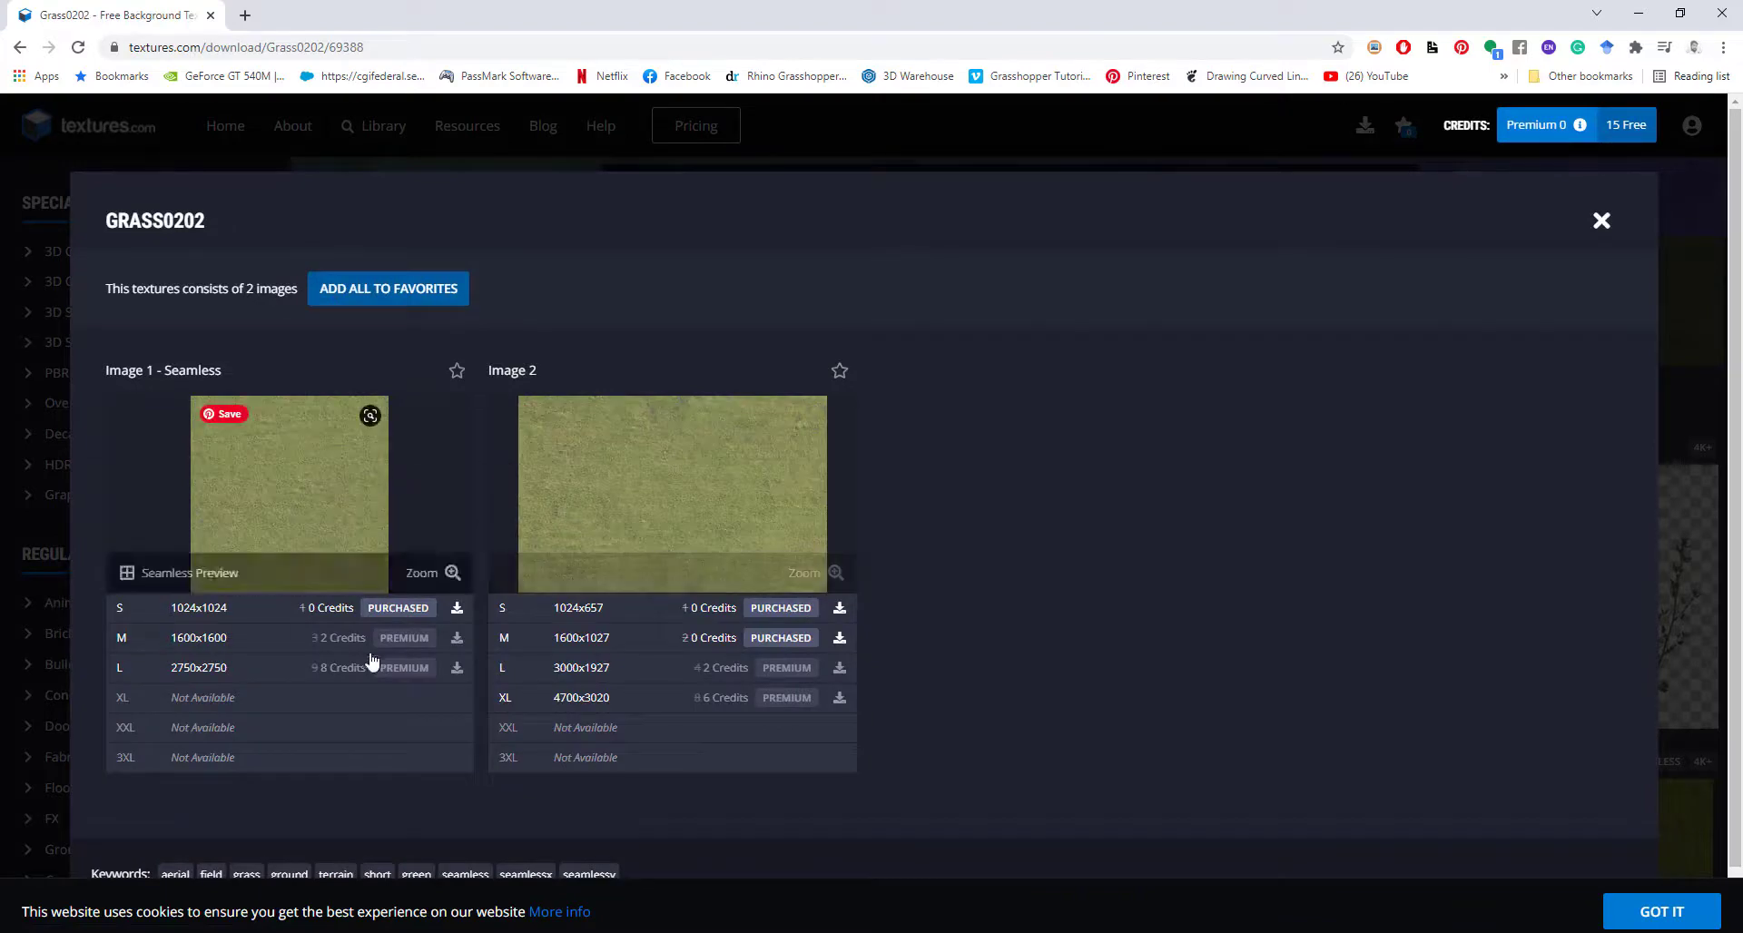
pyautogui.click(414, 612)
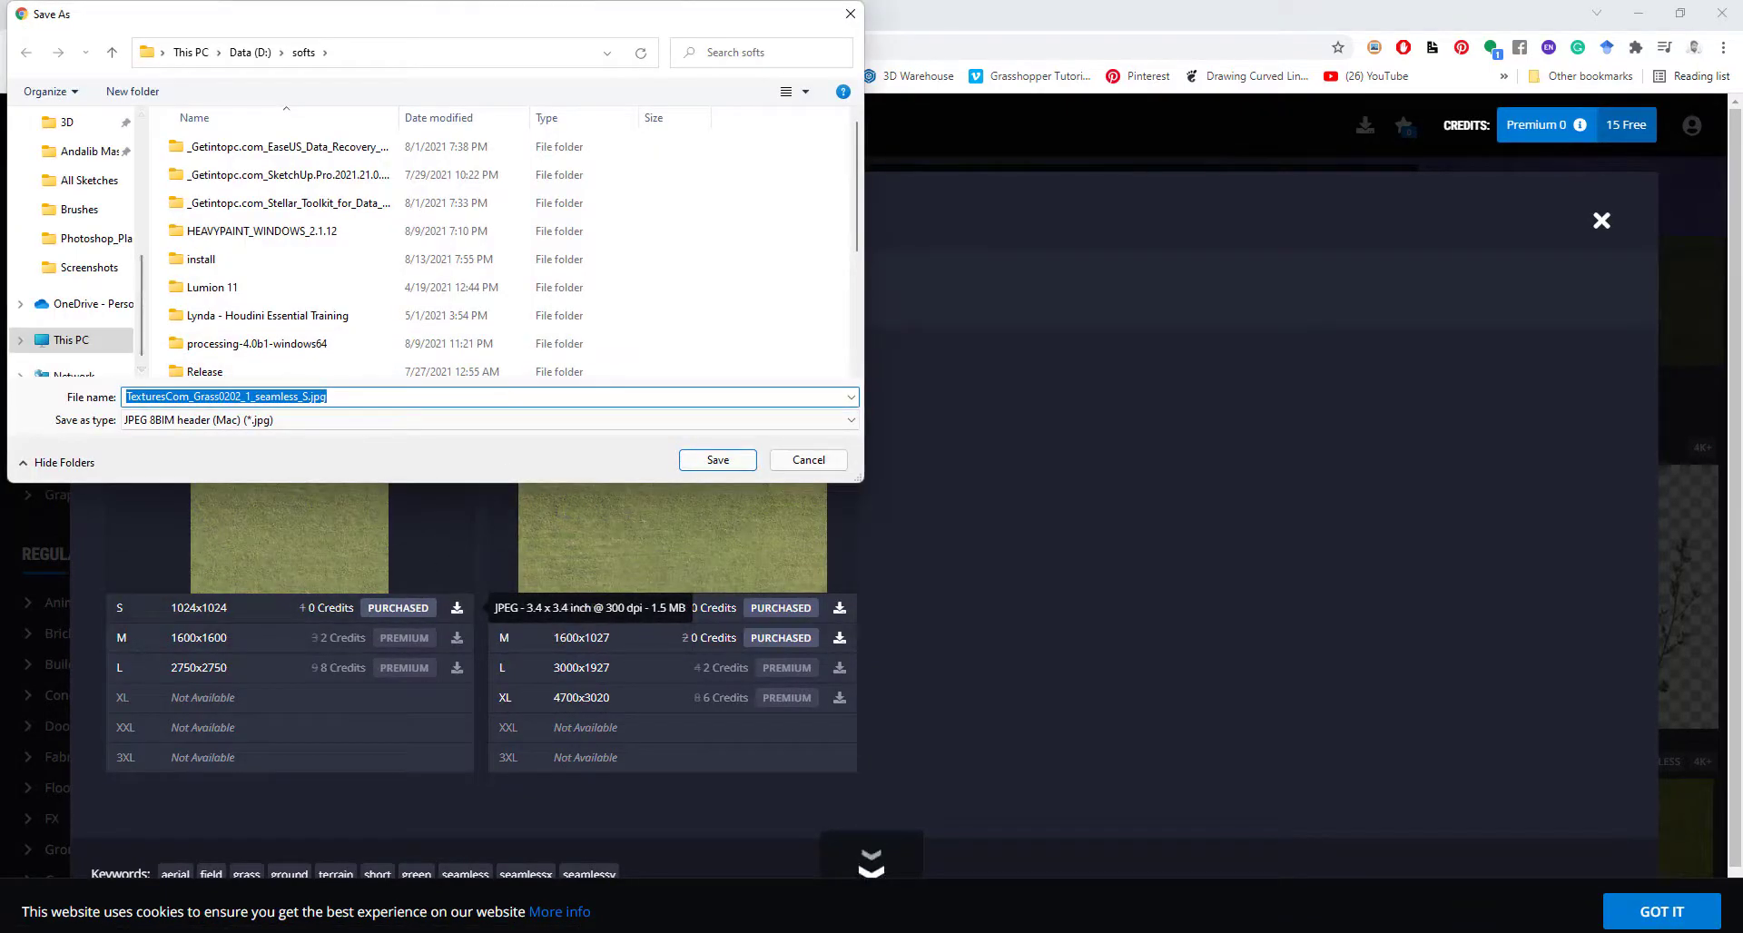
pyautogui.click(482, 63)
pyautogui.write('D:\\TTU\\XR Lab and Dipon Sir\\Photoshop_Plan Render Tutorial\\Textures')
pyautogui.press('Return')
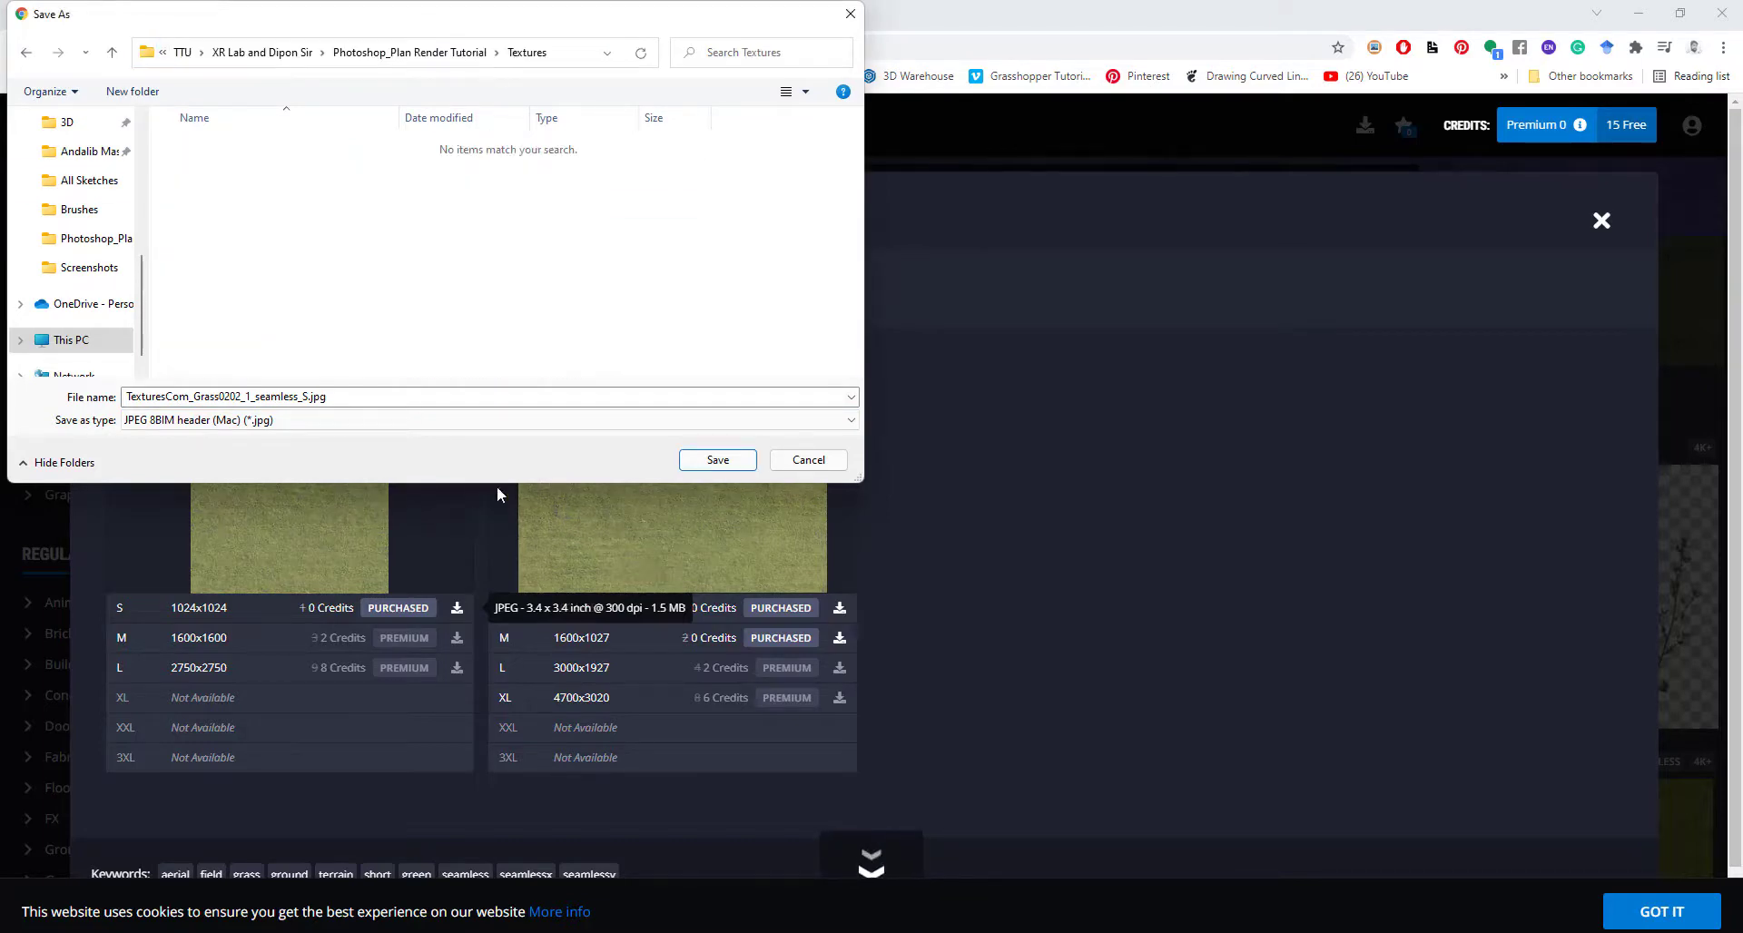
pyautogui.click(731, 461)
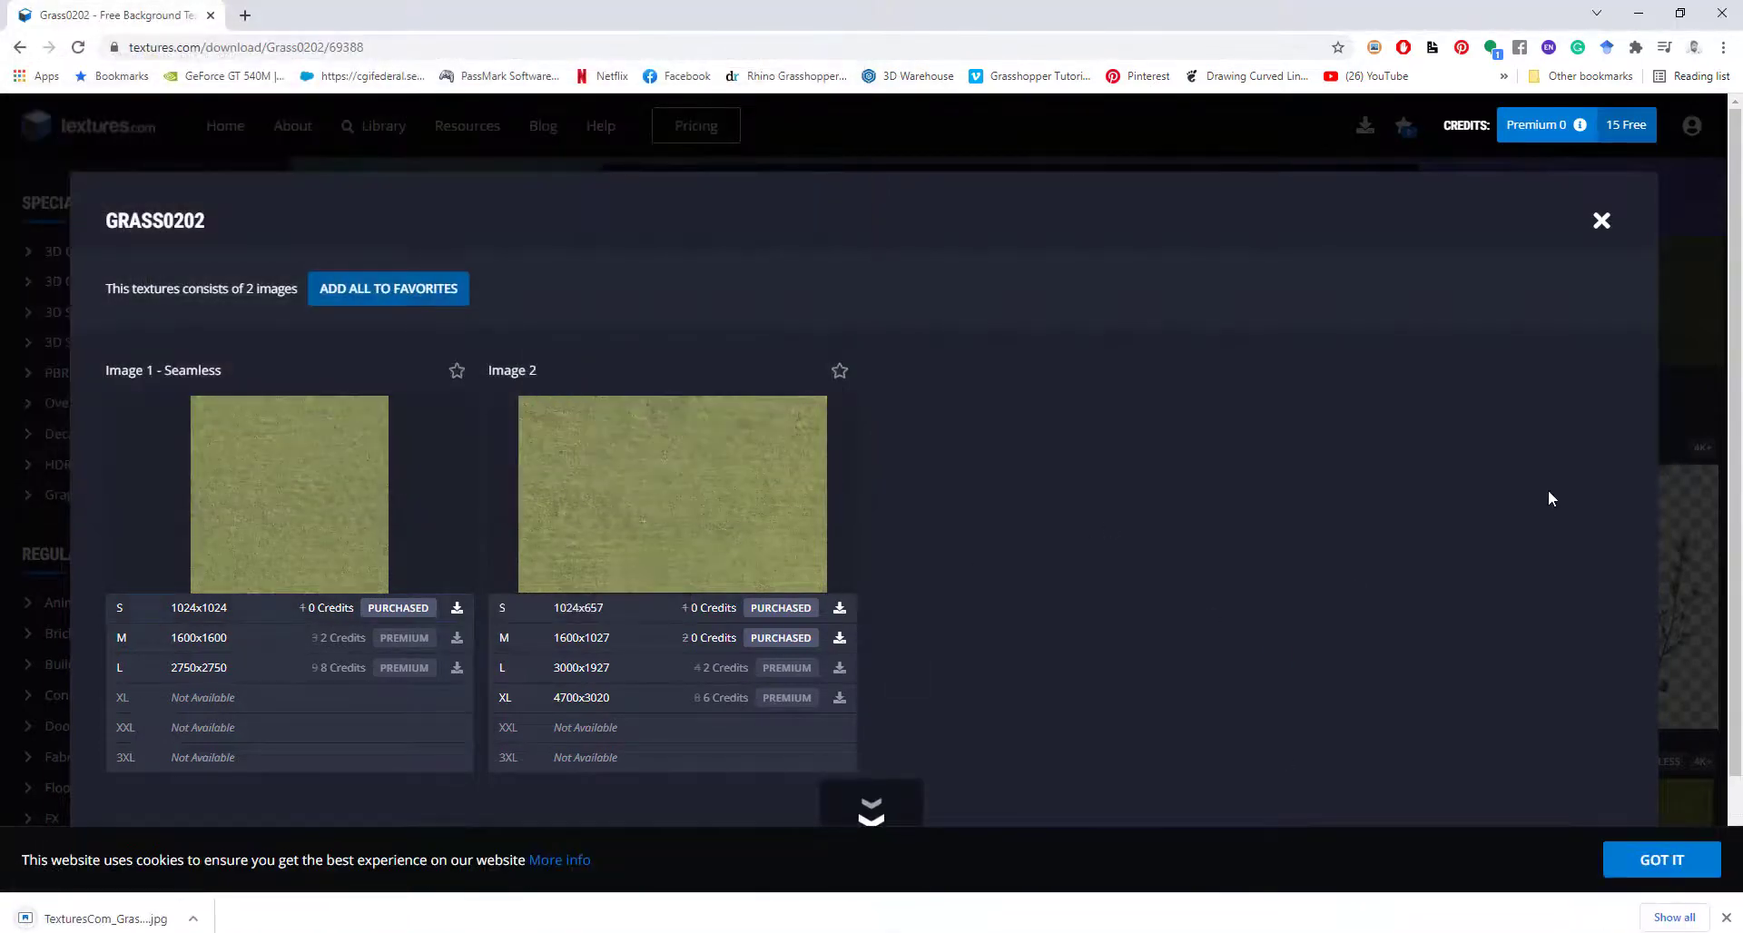
pyautogui.click(1602, 223)
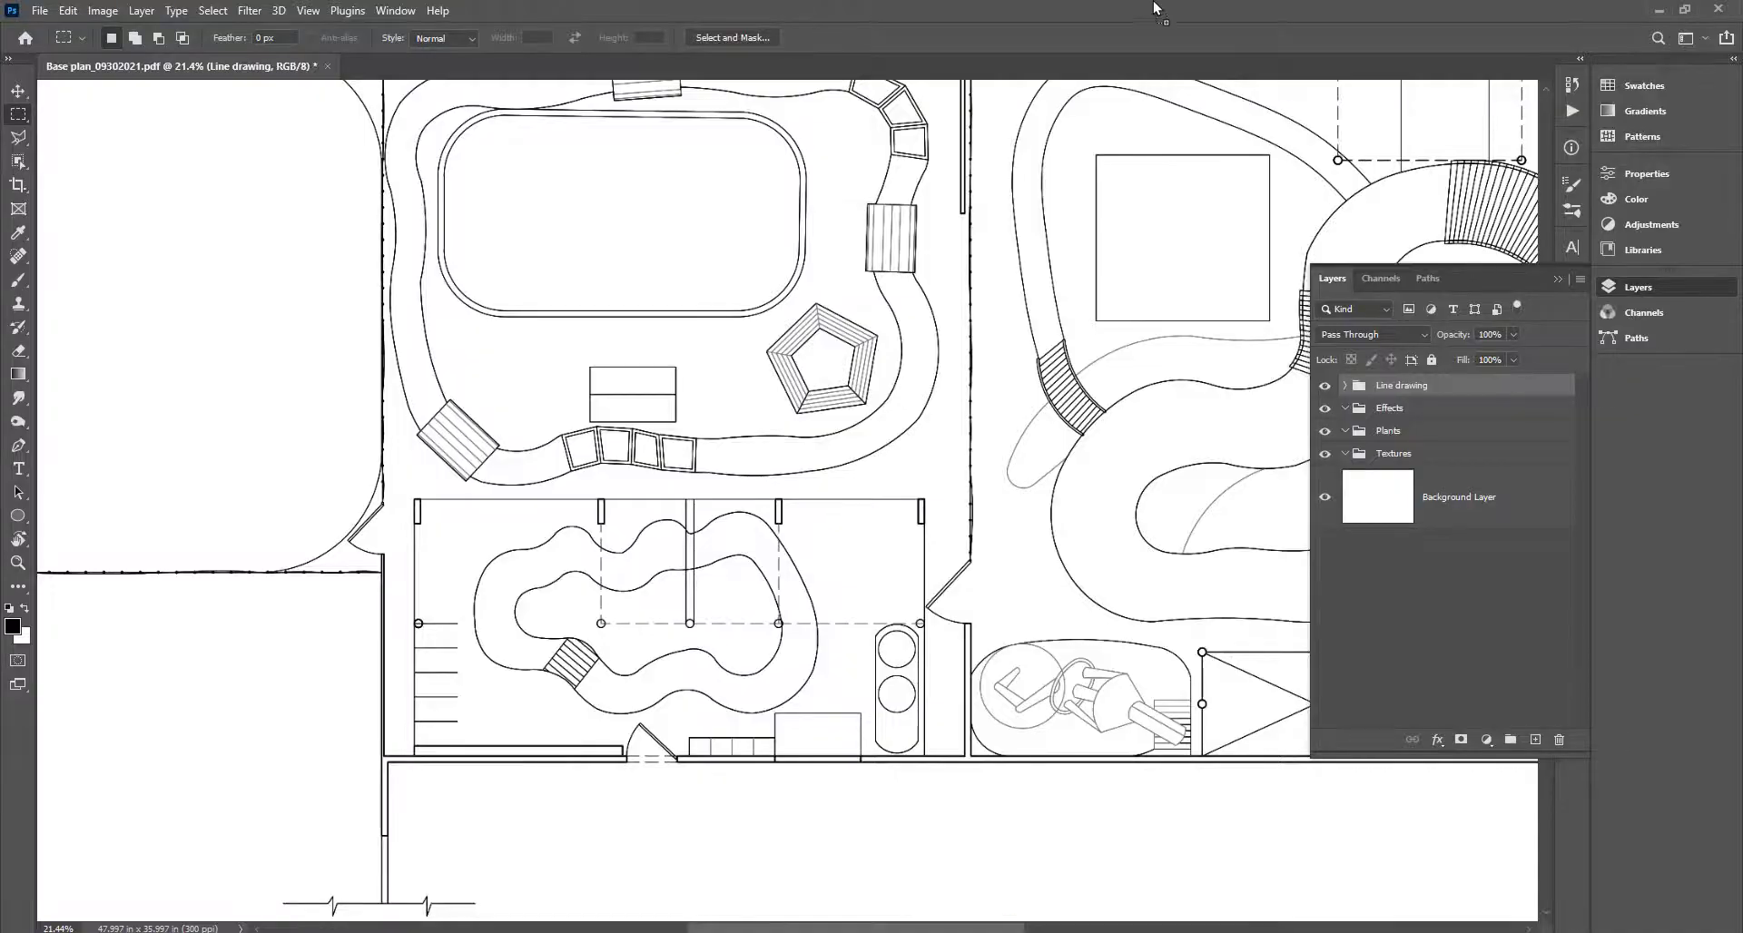
# Open the seamless grass texture in Photoshop and define it as a pattern named 'Grass'.
pyautogui.moveTo(1152, 5); pyautogui.dragTo(1152, 6)
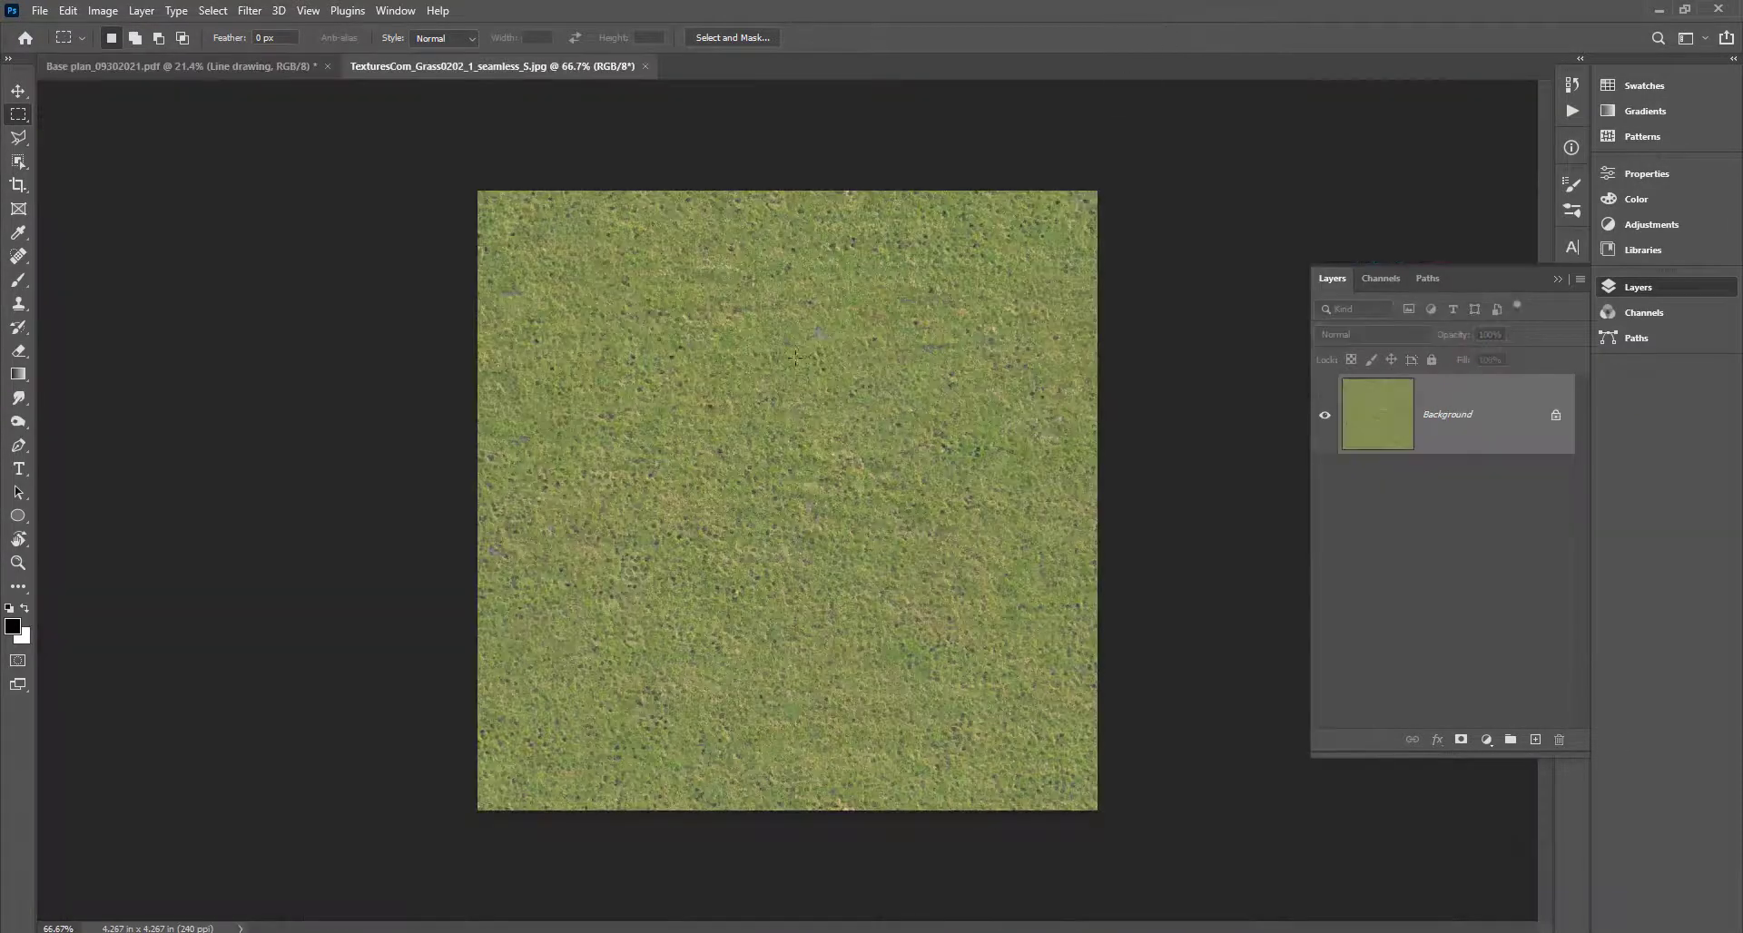
pyautogui.click(70, 11)
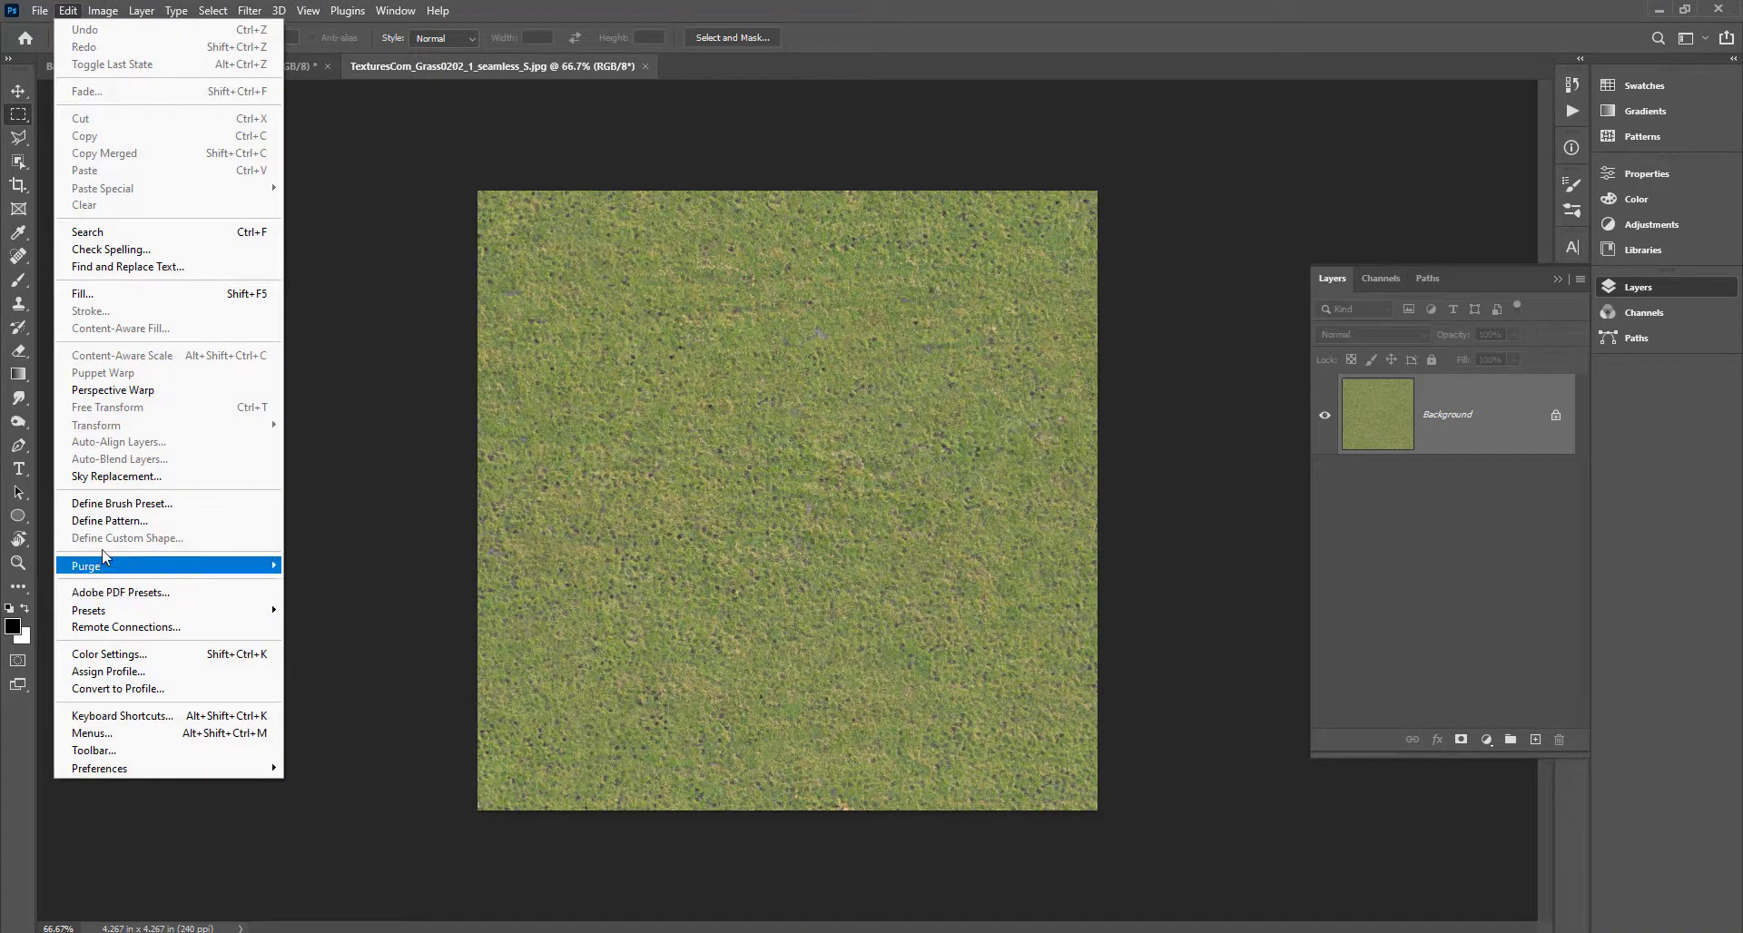
pyautogui.click(139, 521)
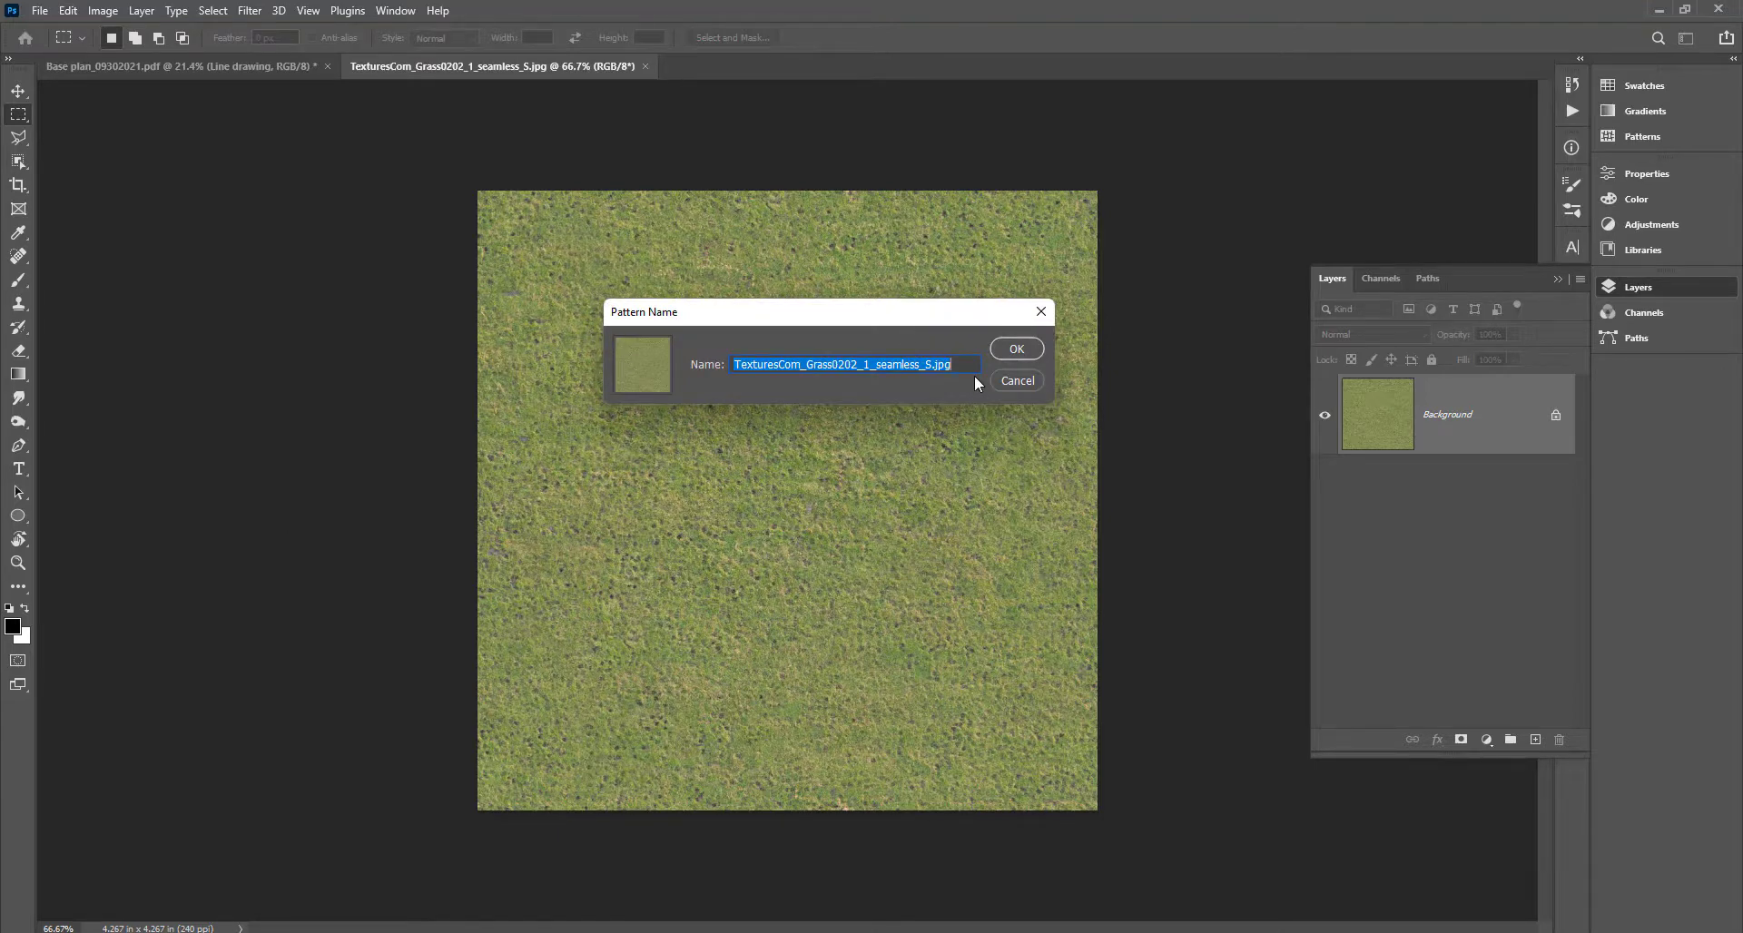
pyautogui.write('Grass 1')
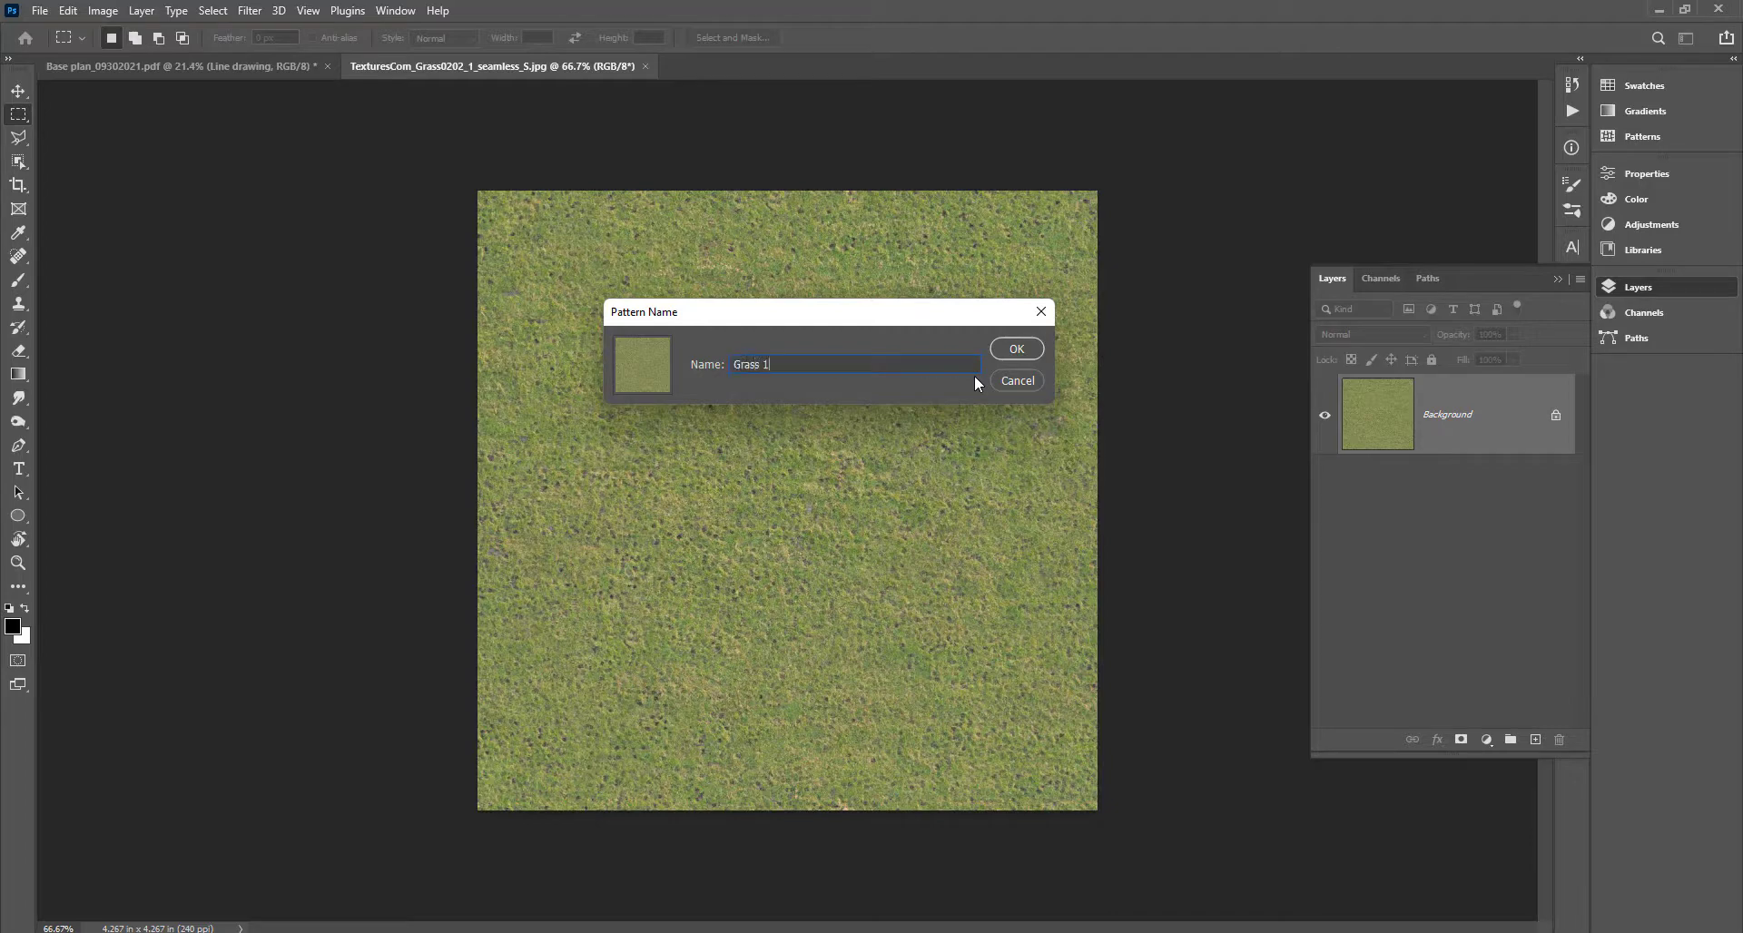
pyautogui.click(1029, 352)
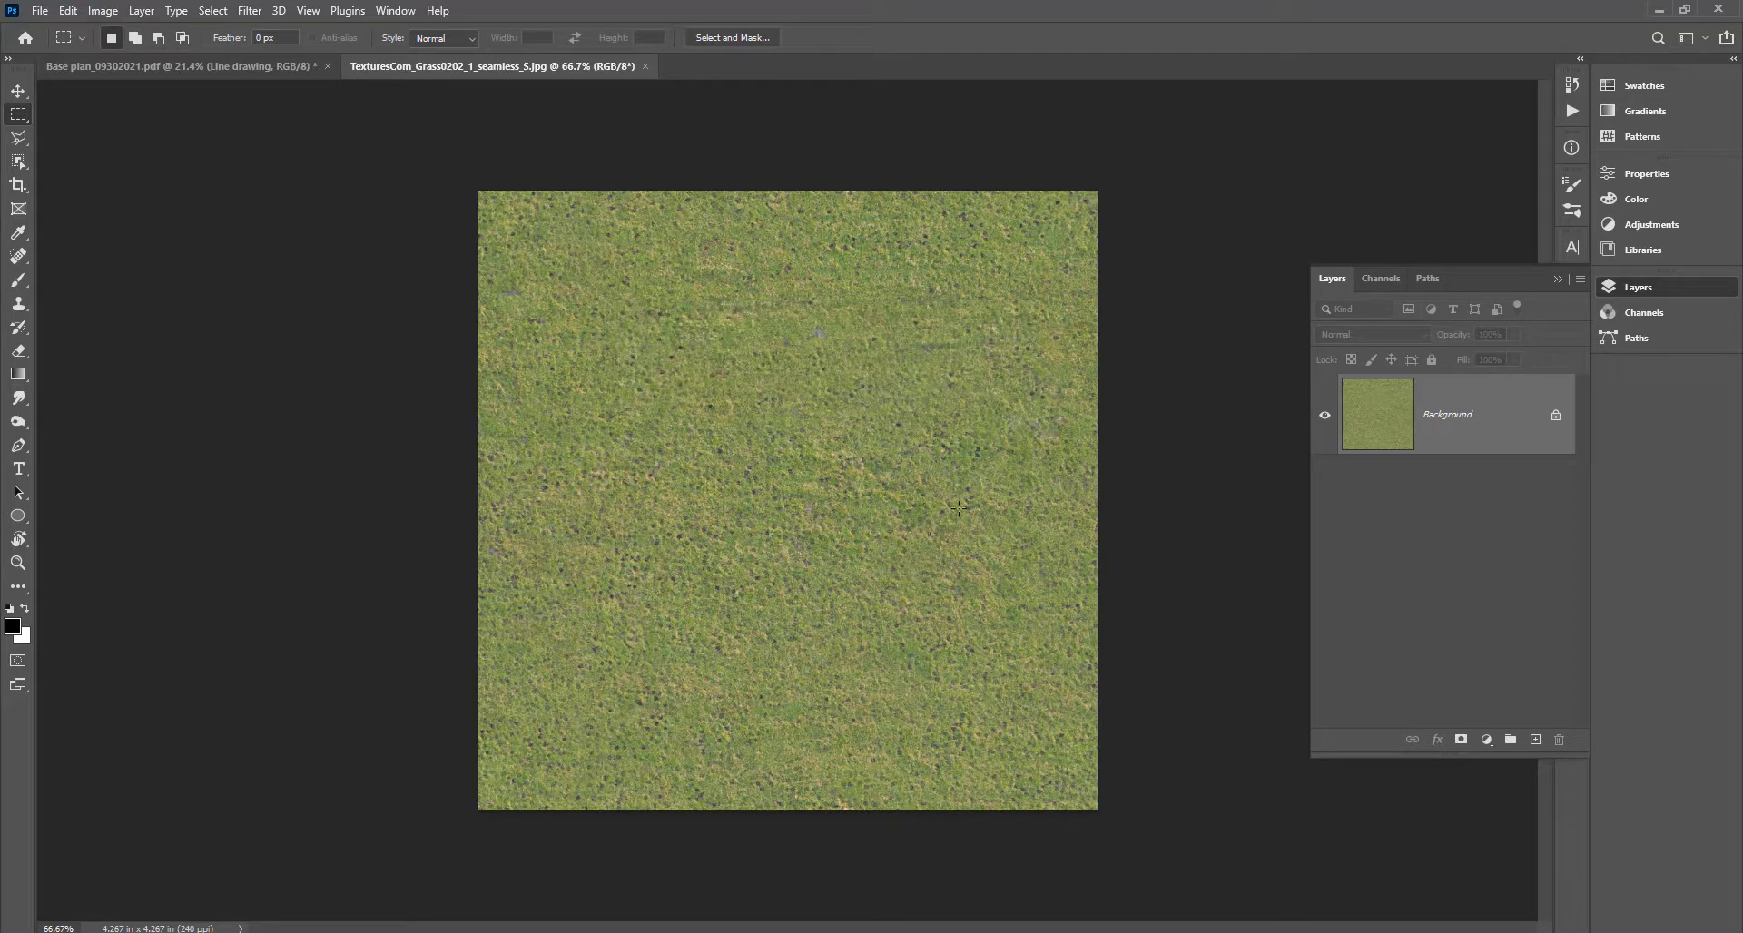
# Return to the textures.com grass search results and scroll through more of them.
pyautogui.moveTo(311, 932)
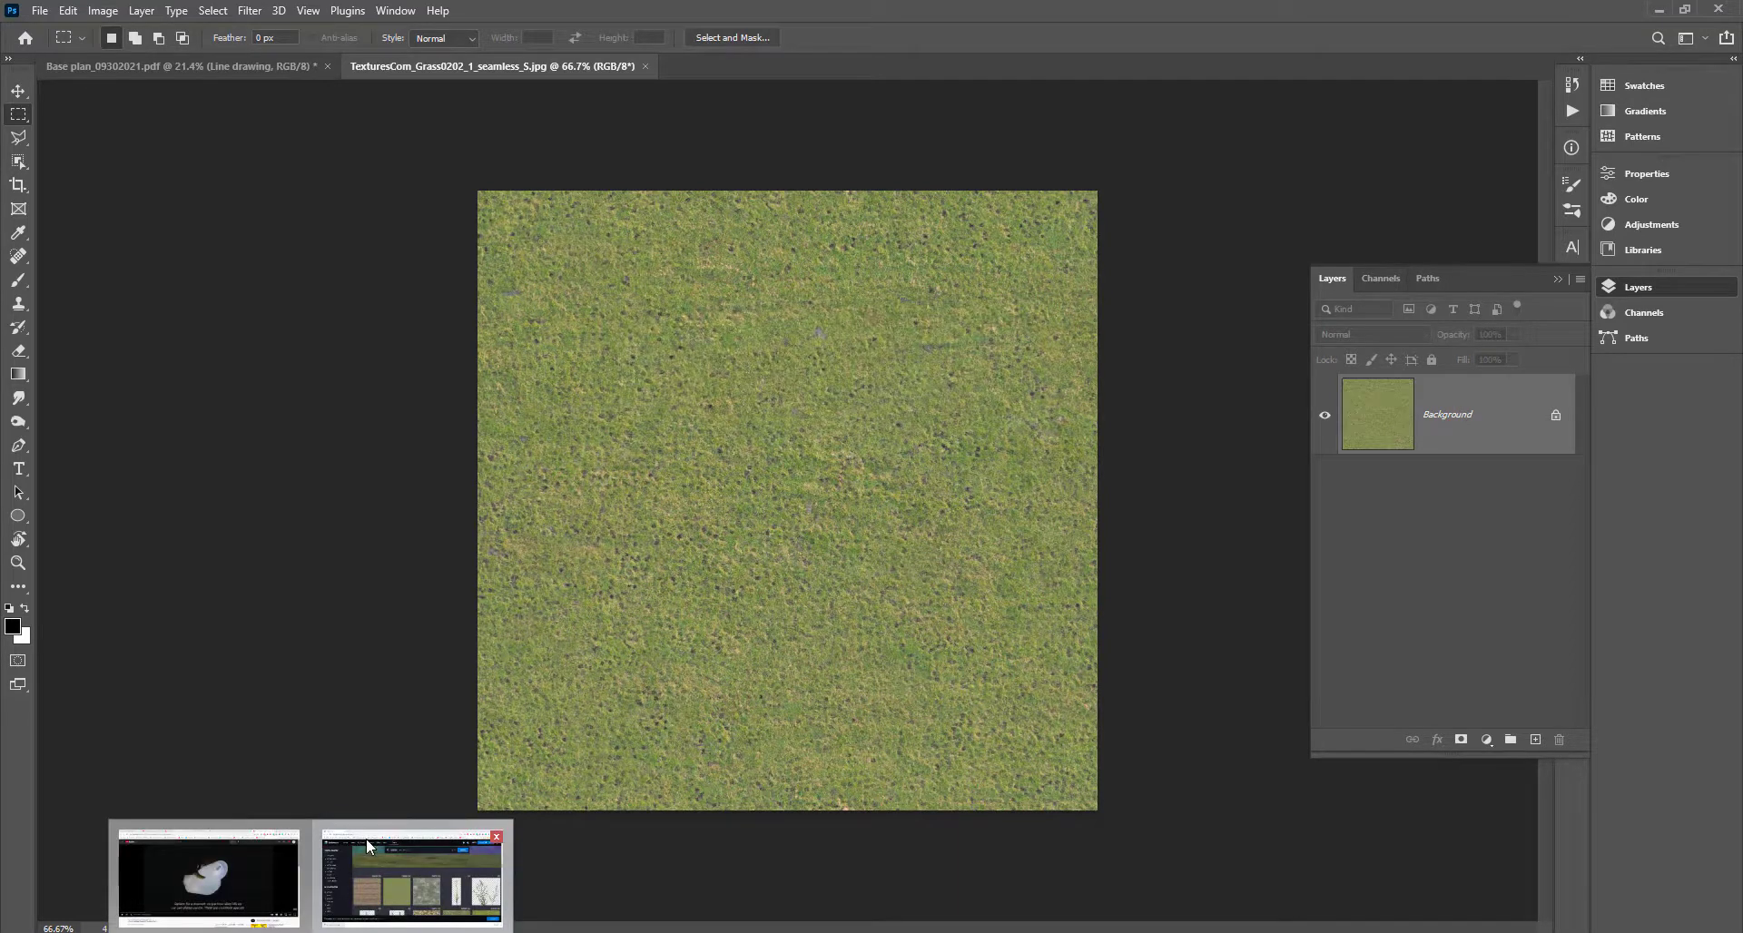
pyautogui.click(367, 837)
pyautogui.scroll(-5, 1217, 677)
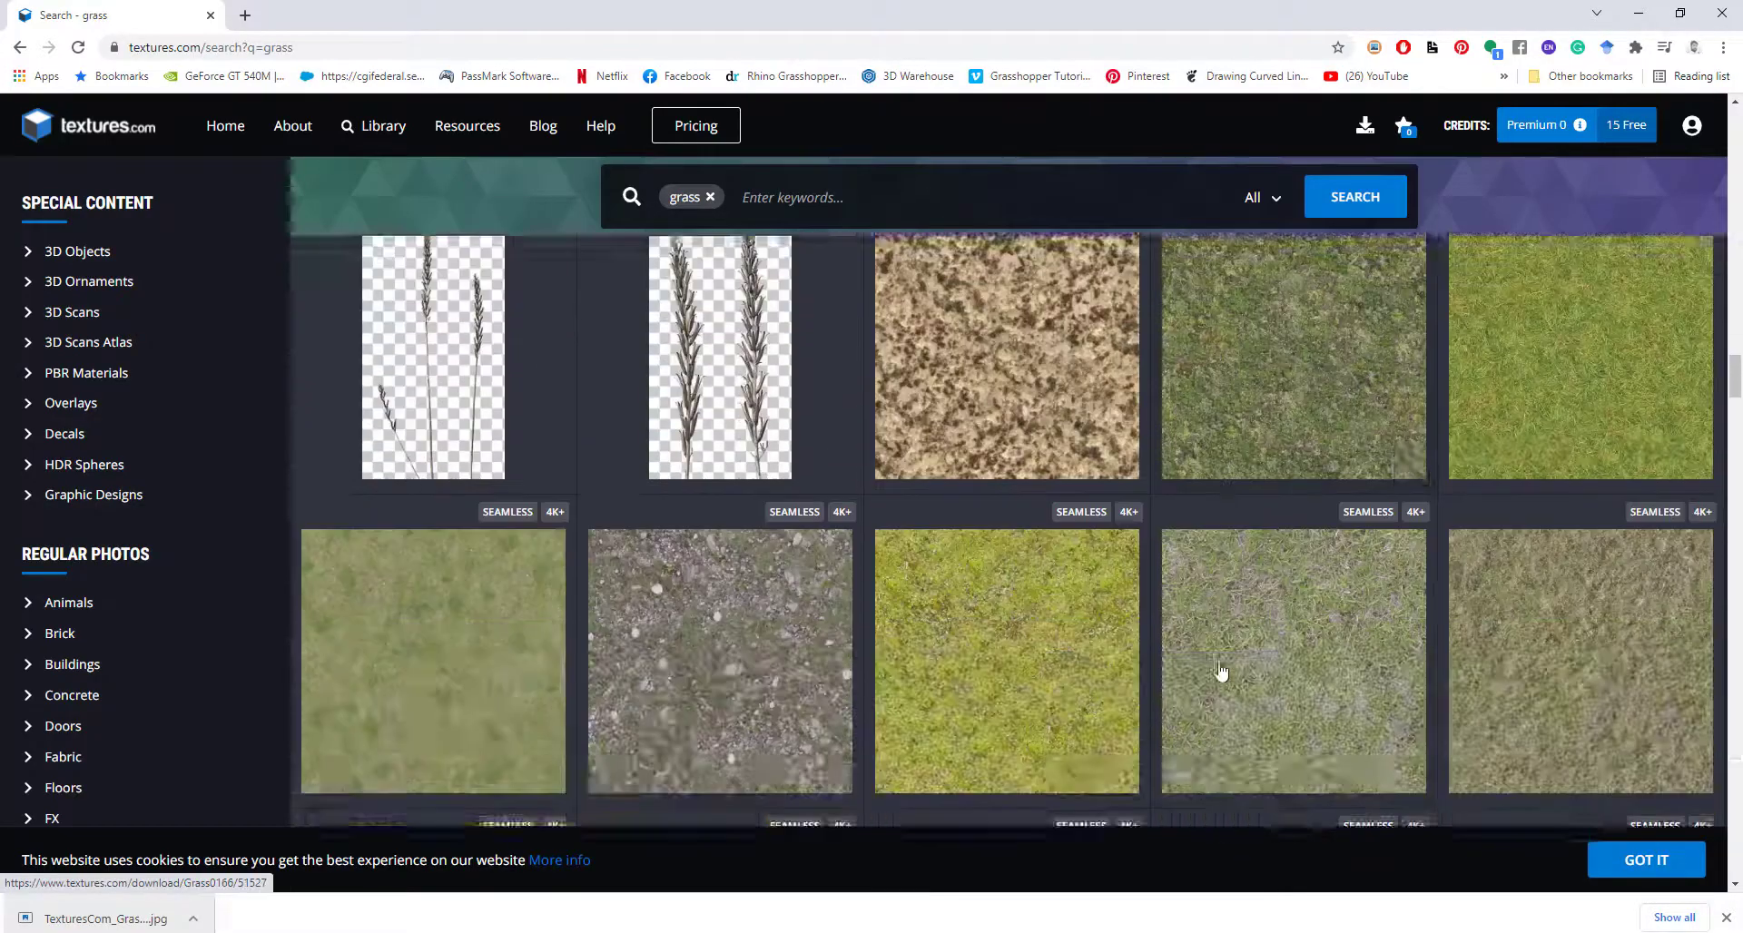
pyautogui.scroll(-3, 1221, 672)
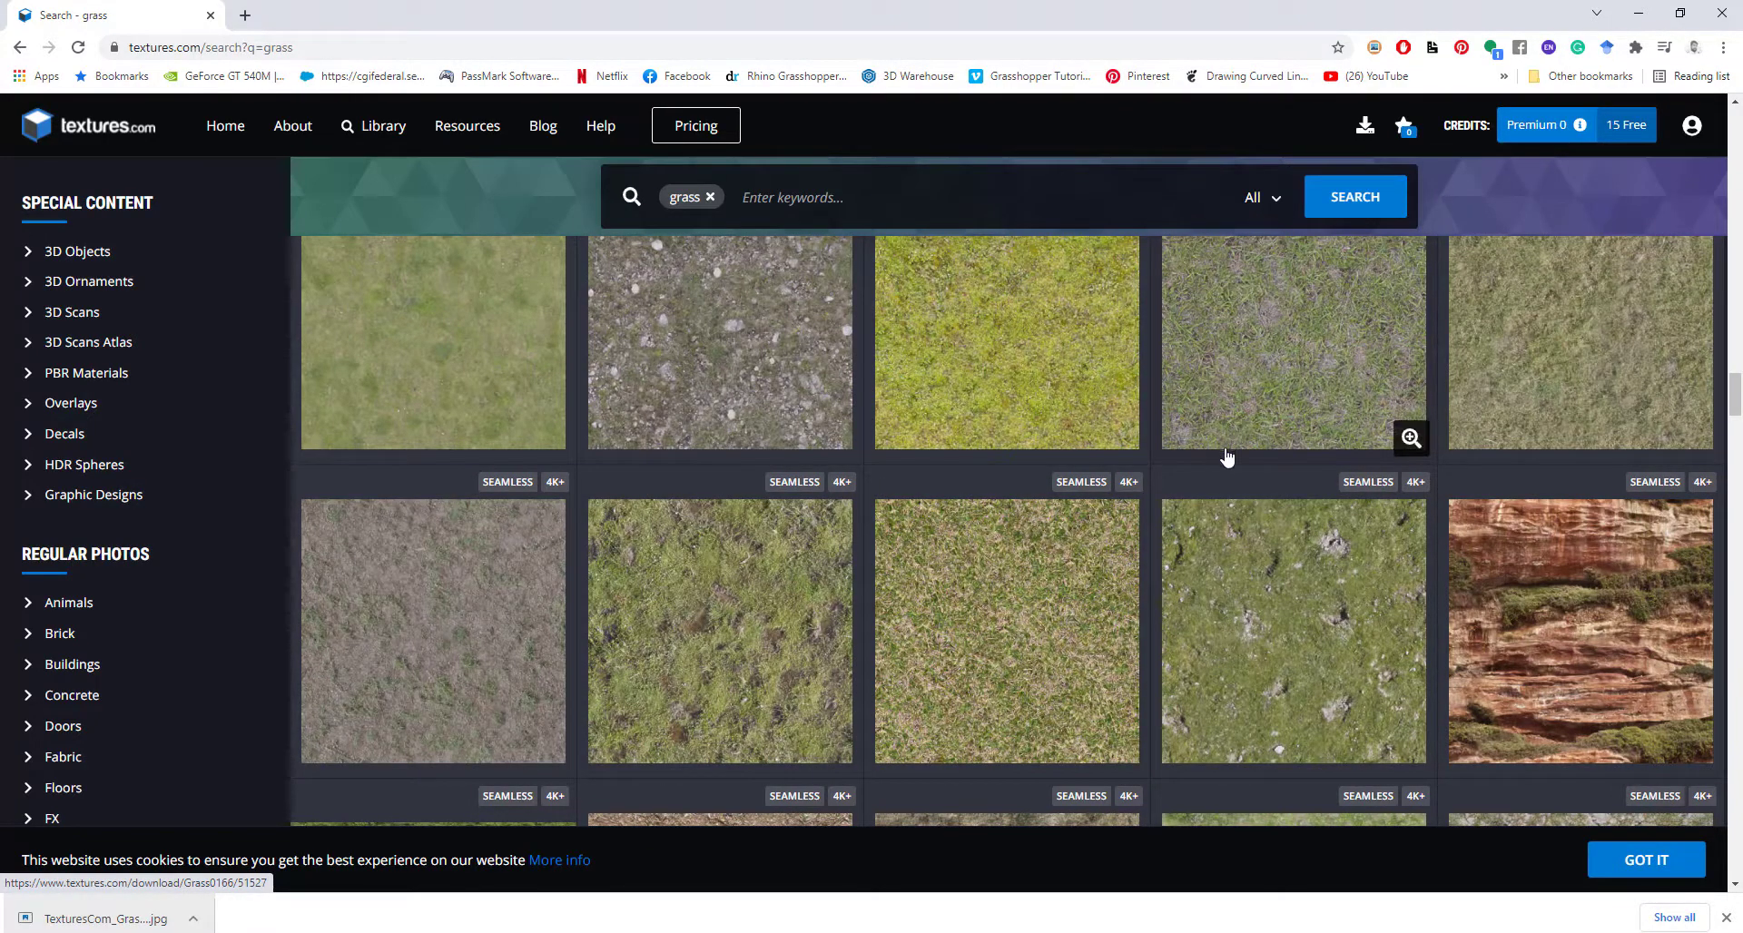
pyautogui.scroll(-3, 1227, 457)
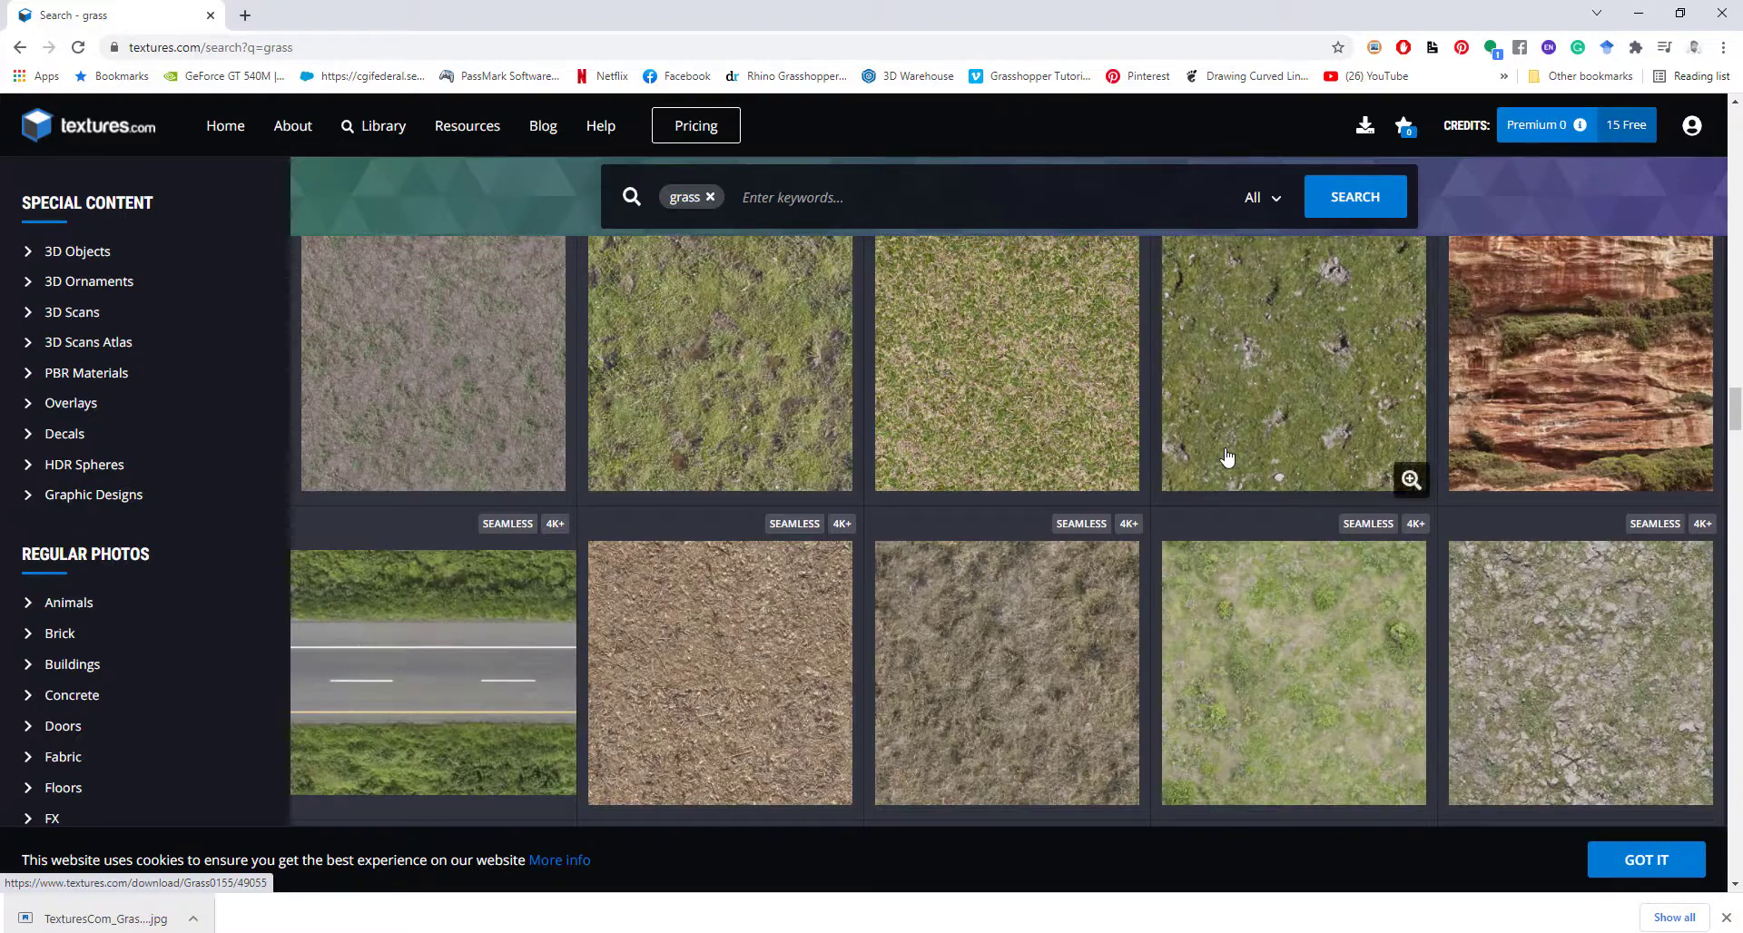
pyautogui.scroll(-3, 1227, 457)
pyautogui.scroll(-2, 1227, 457)
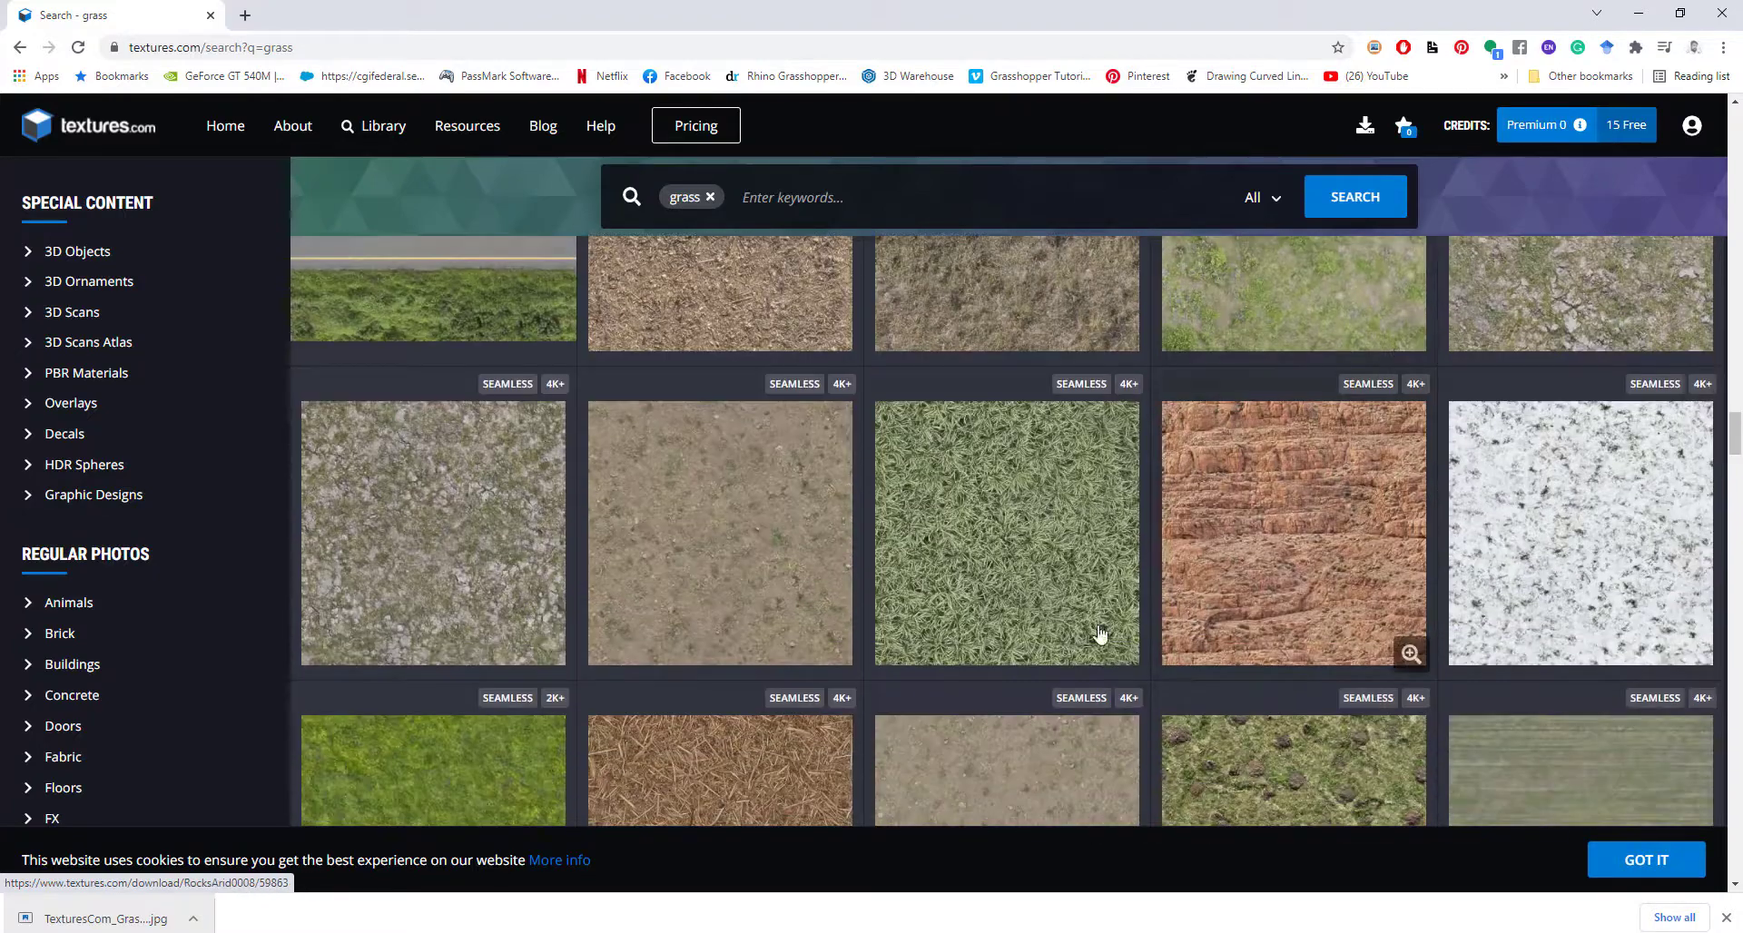
pyautogui.scroll(-6, 931, 618)
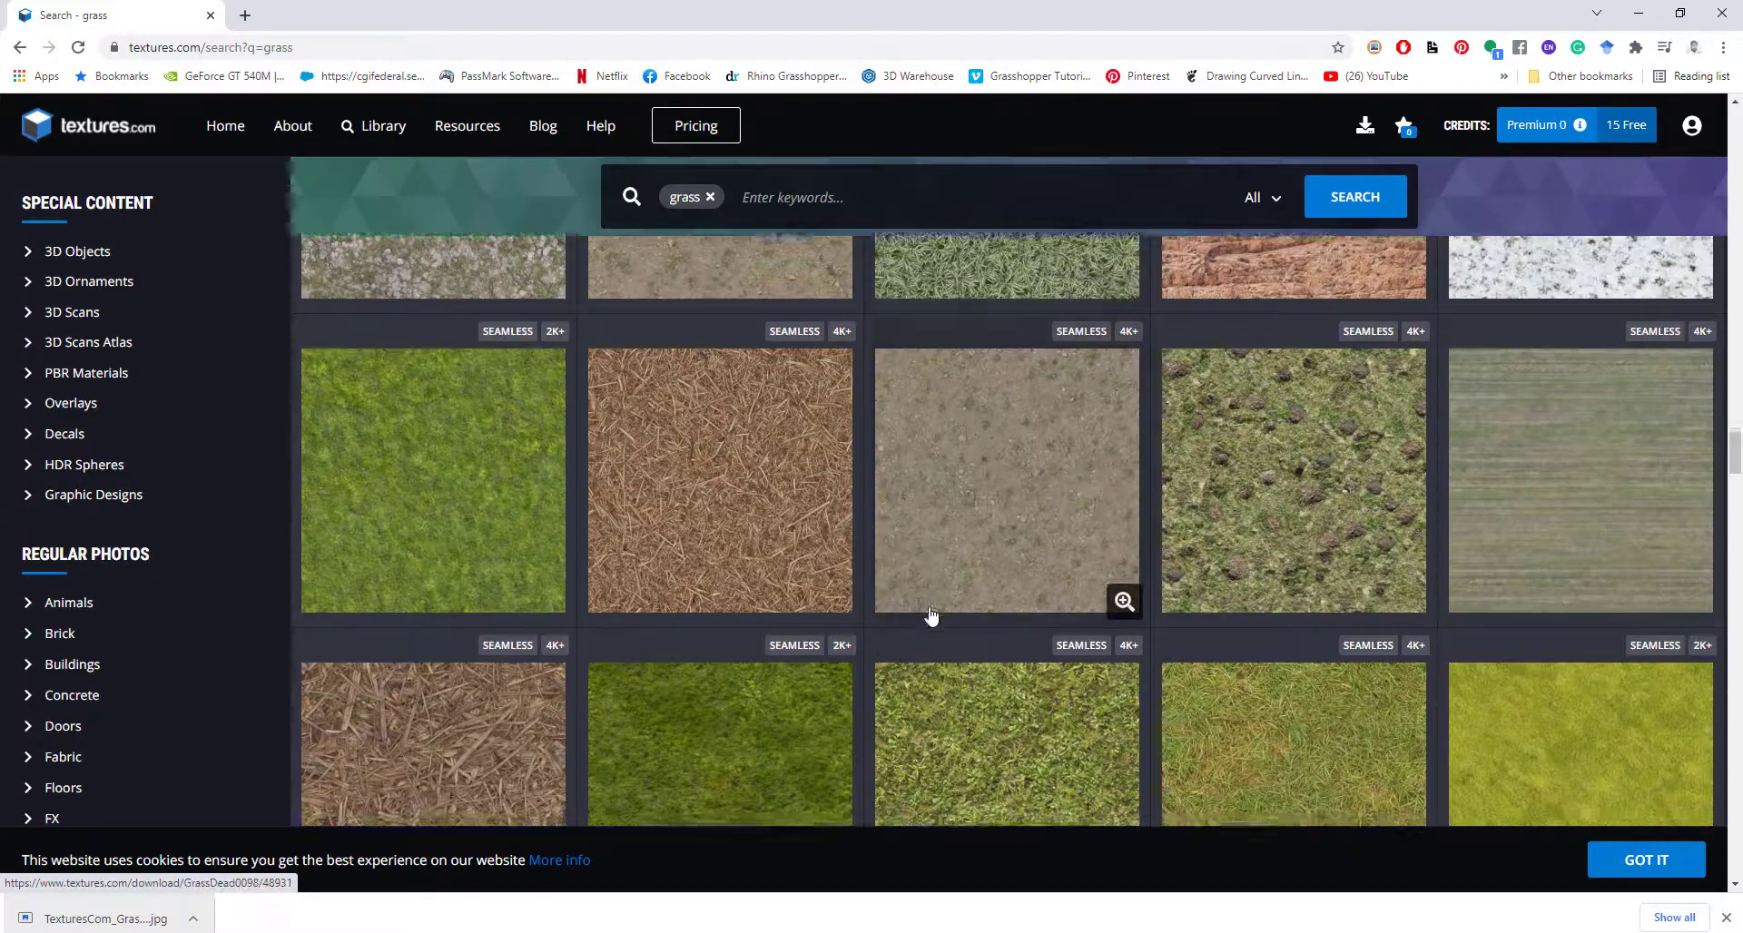
pyautogui.scroll(-3, 931, 617)
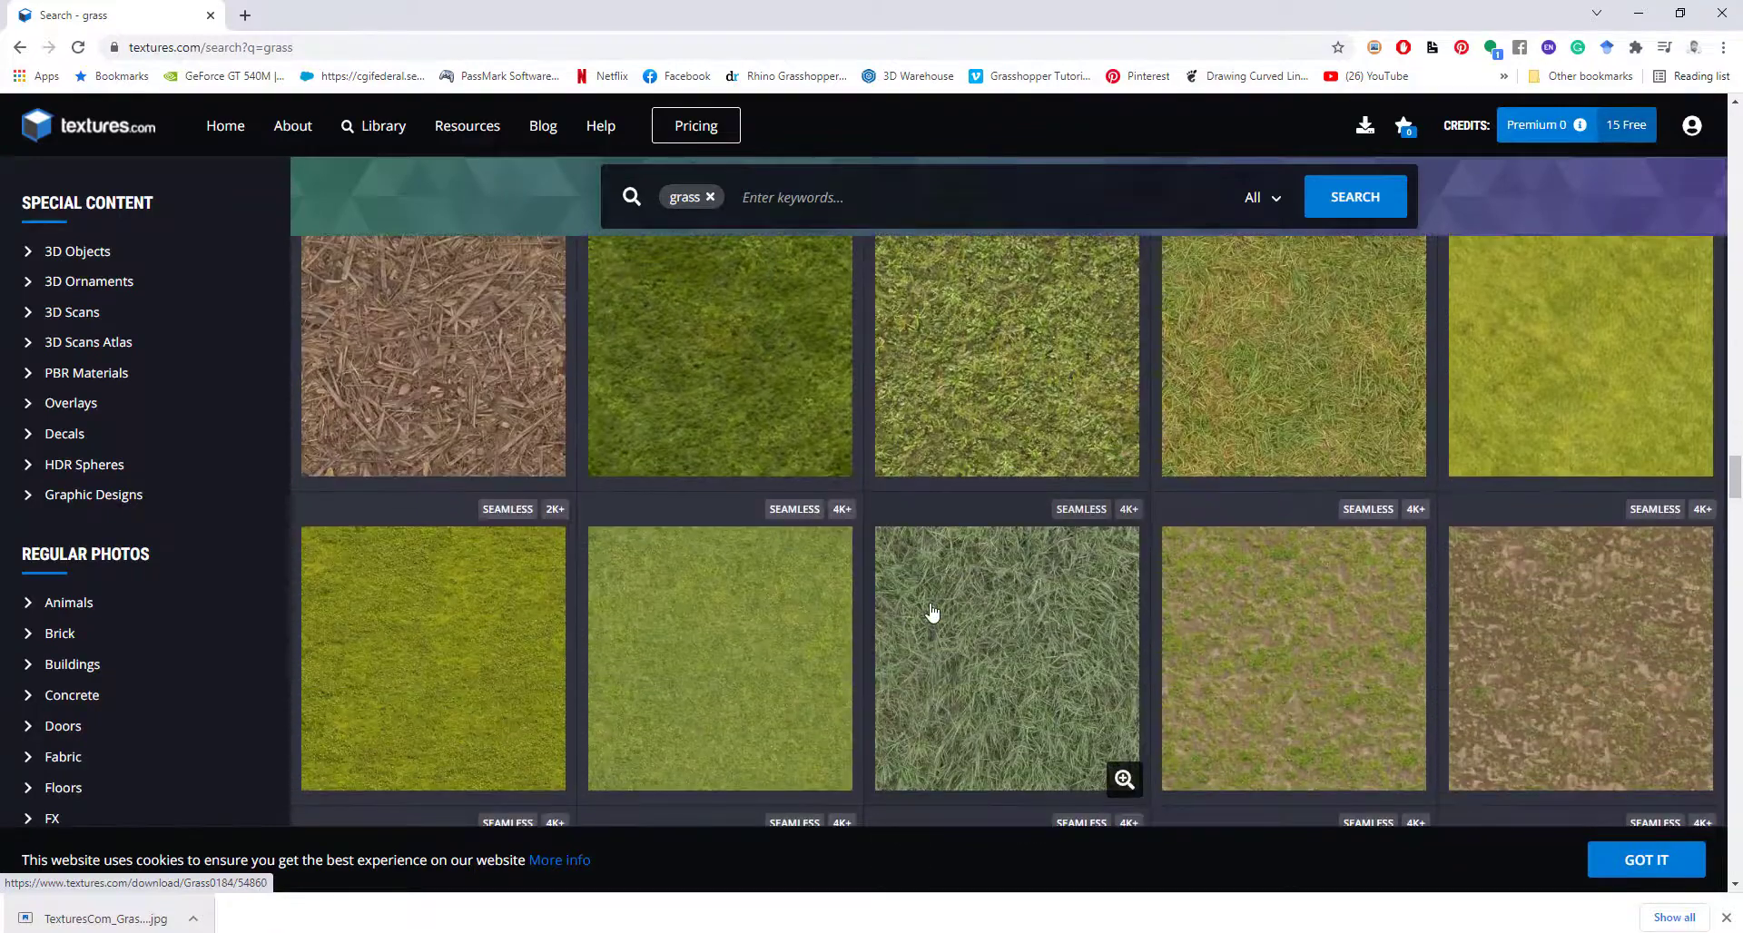
pyautogui.scroll(4, 931, 613)
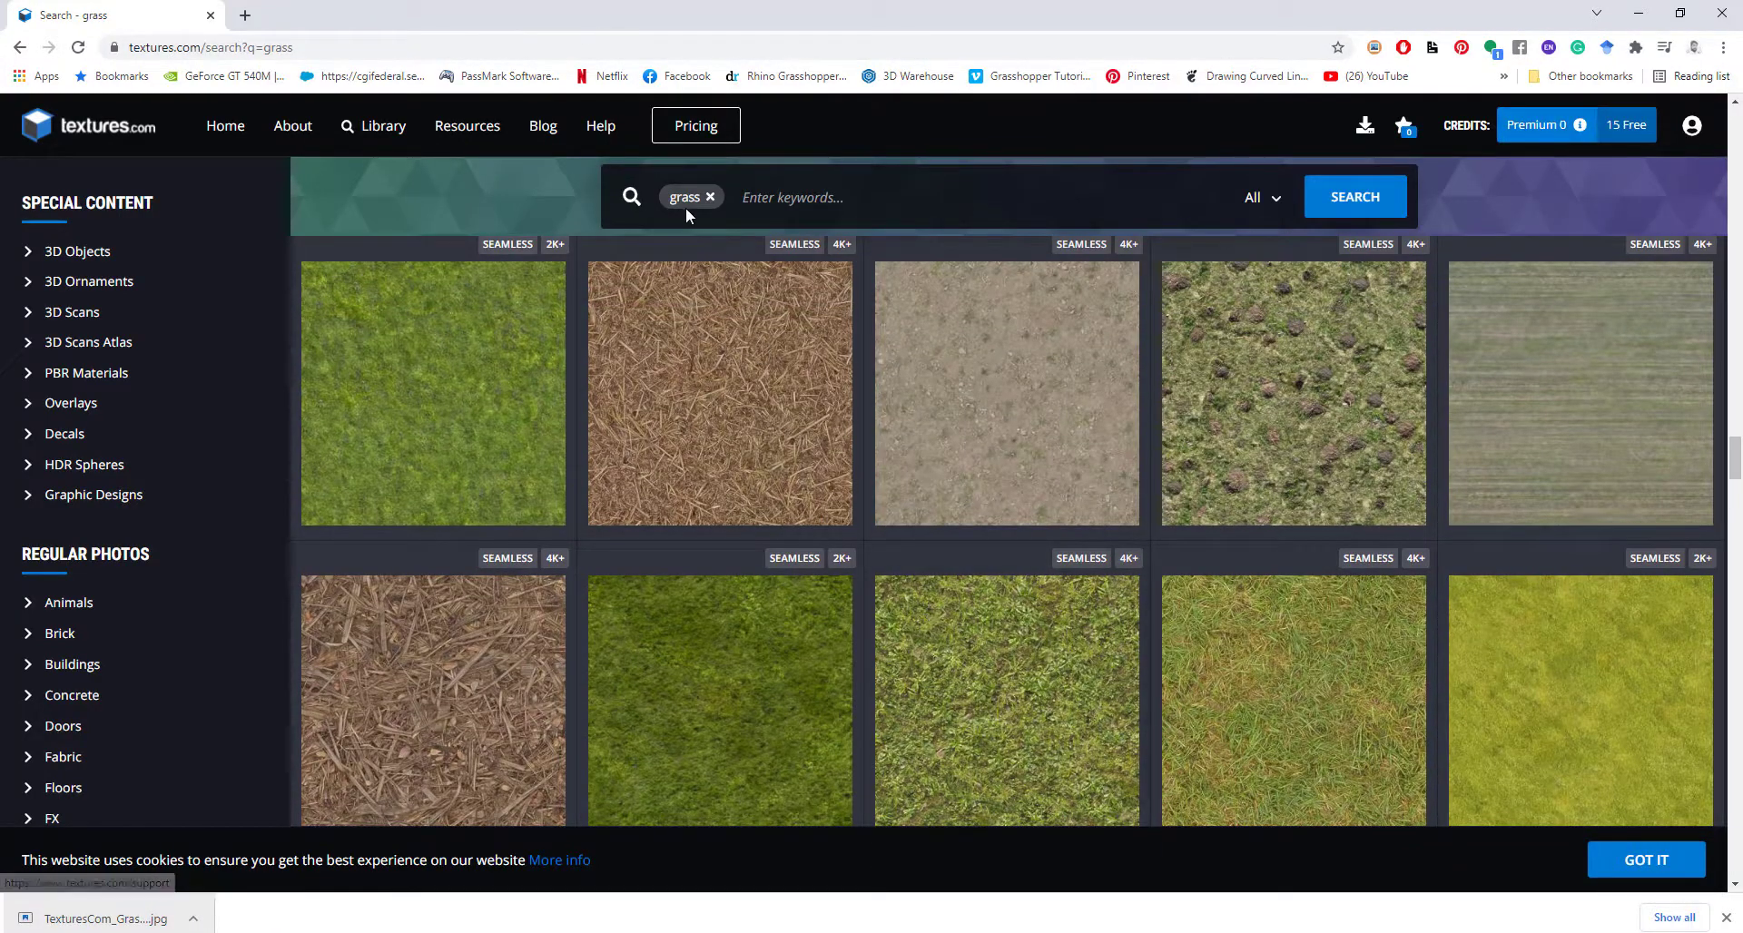
pyautogui.scroll(1, 934, 560)
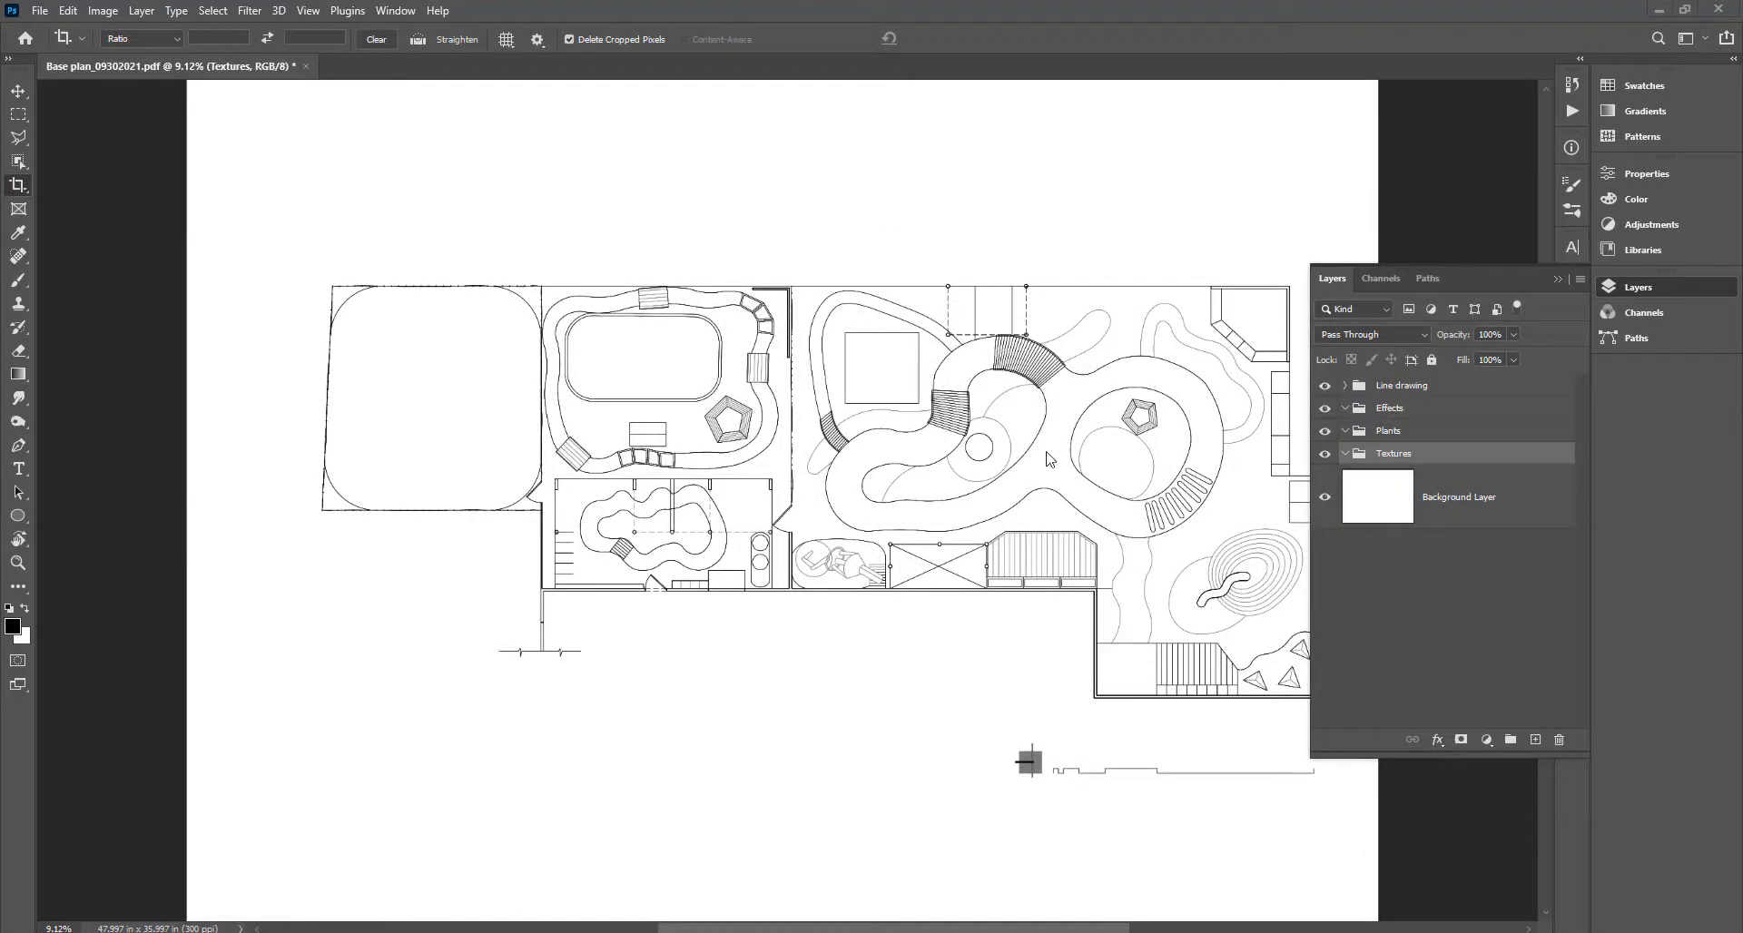
# Zoom in, switch to the Magic Wand tool, and add a new empty layer in the Textures group.
pyautogui.scroll(2, 1048, 458)
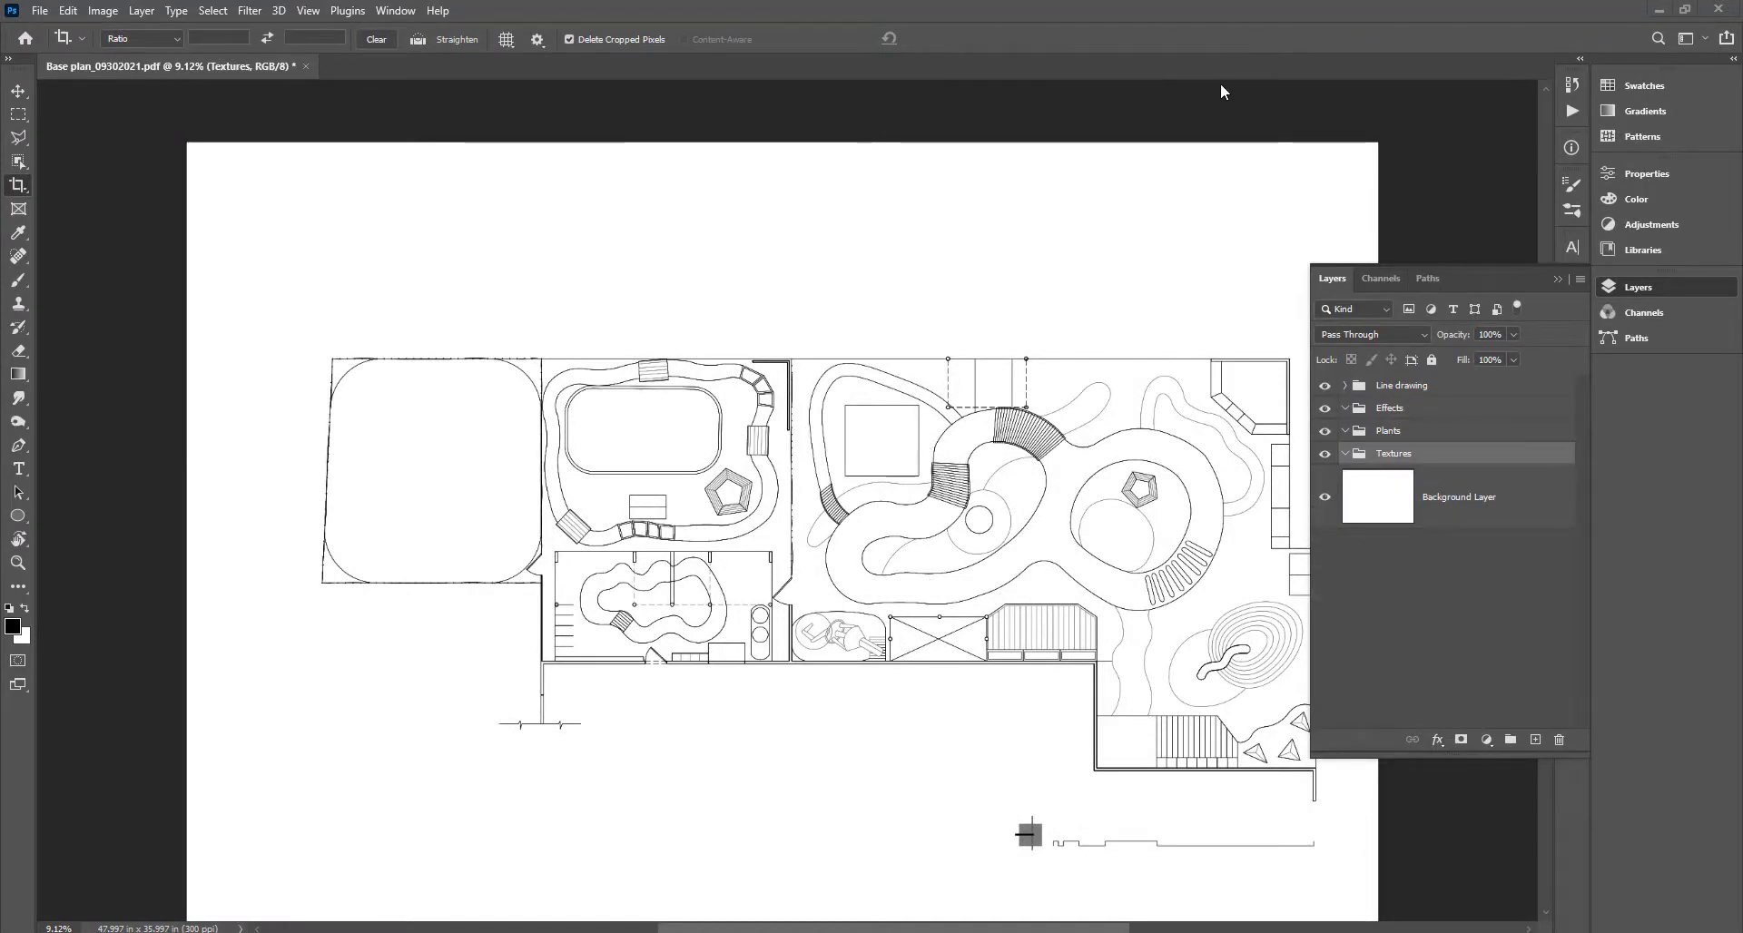
pyautogui.scroll(3, 906, 530)
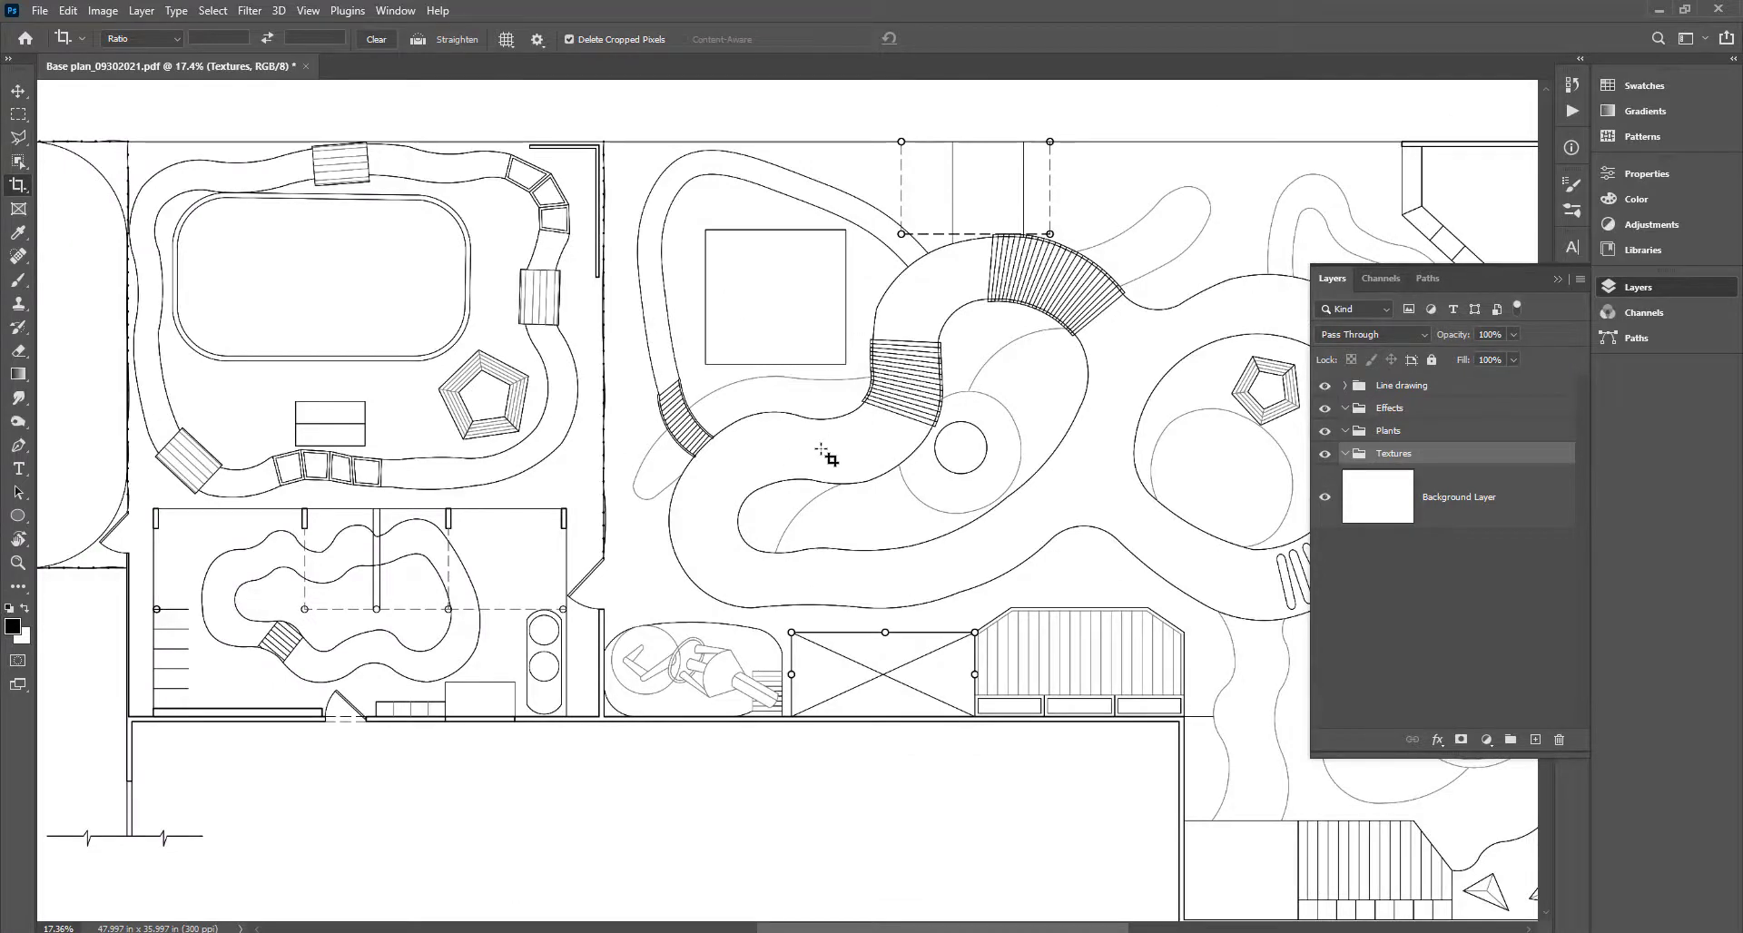
pyautogui.press('w')
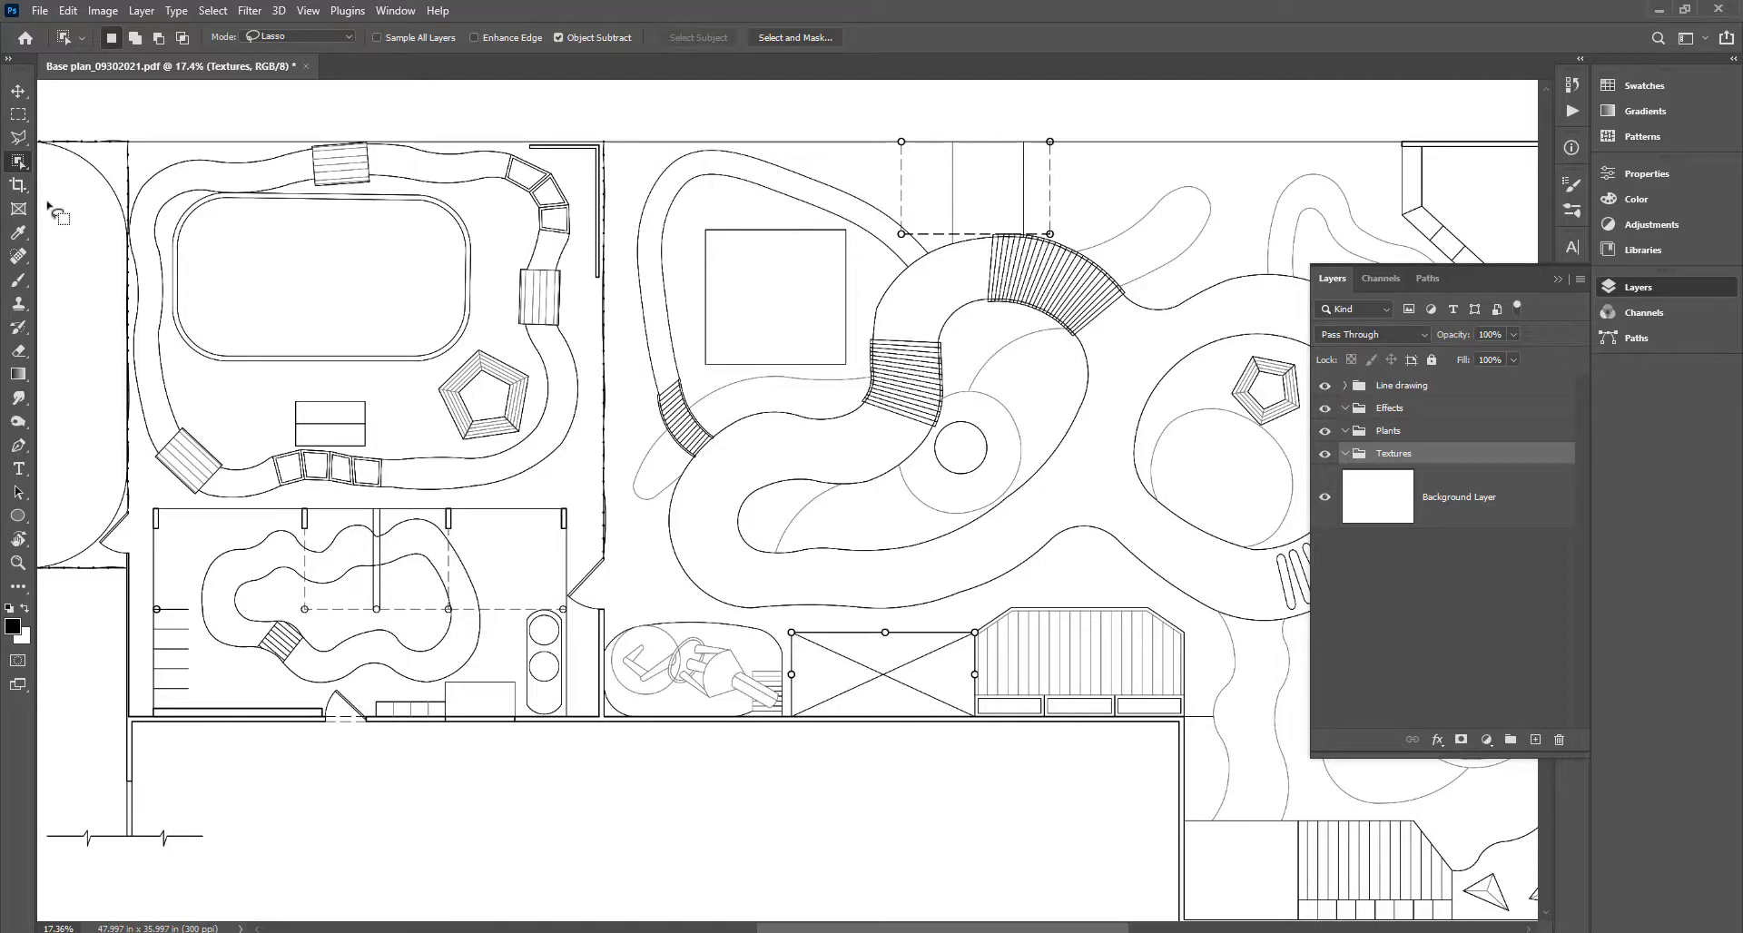
pyautogui.rightClick(18, 166)
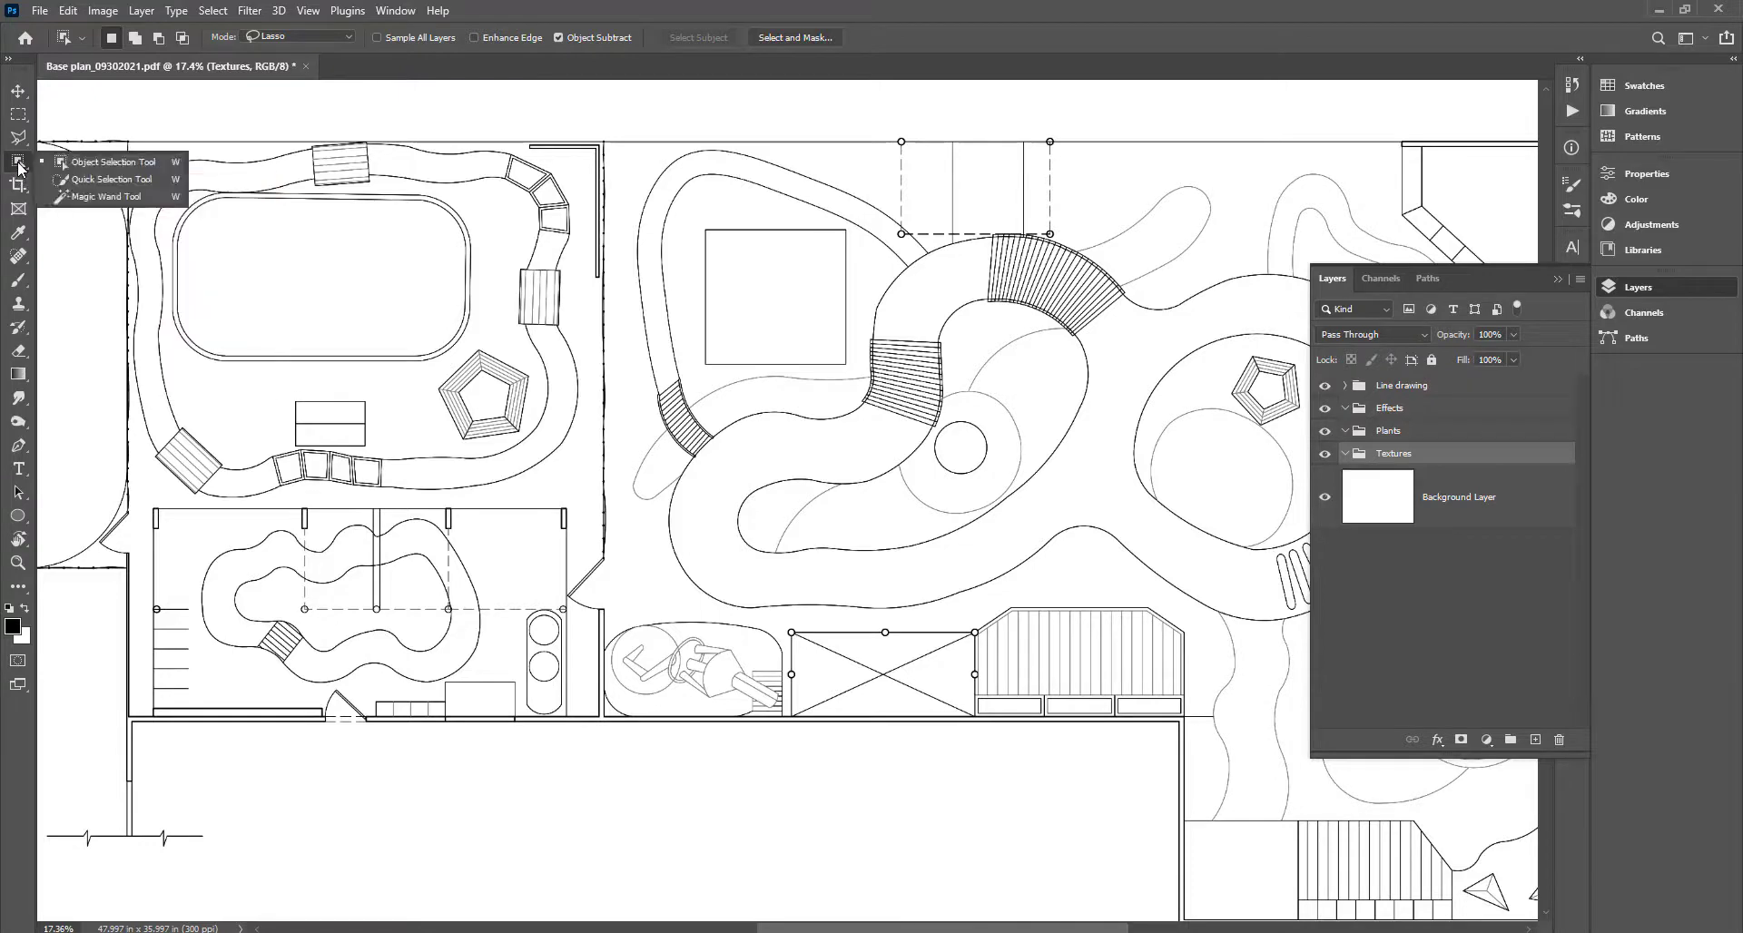
pyautogui.click(76, 197)
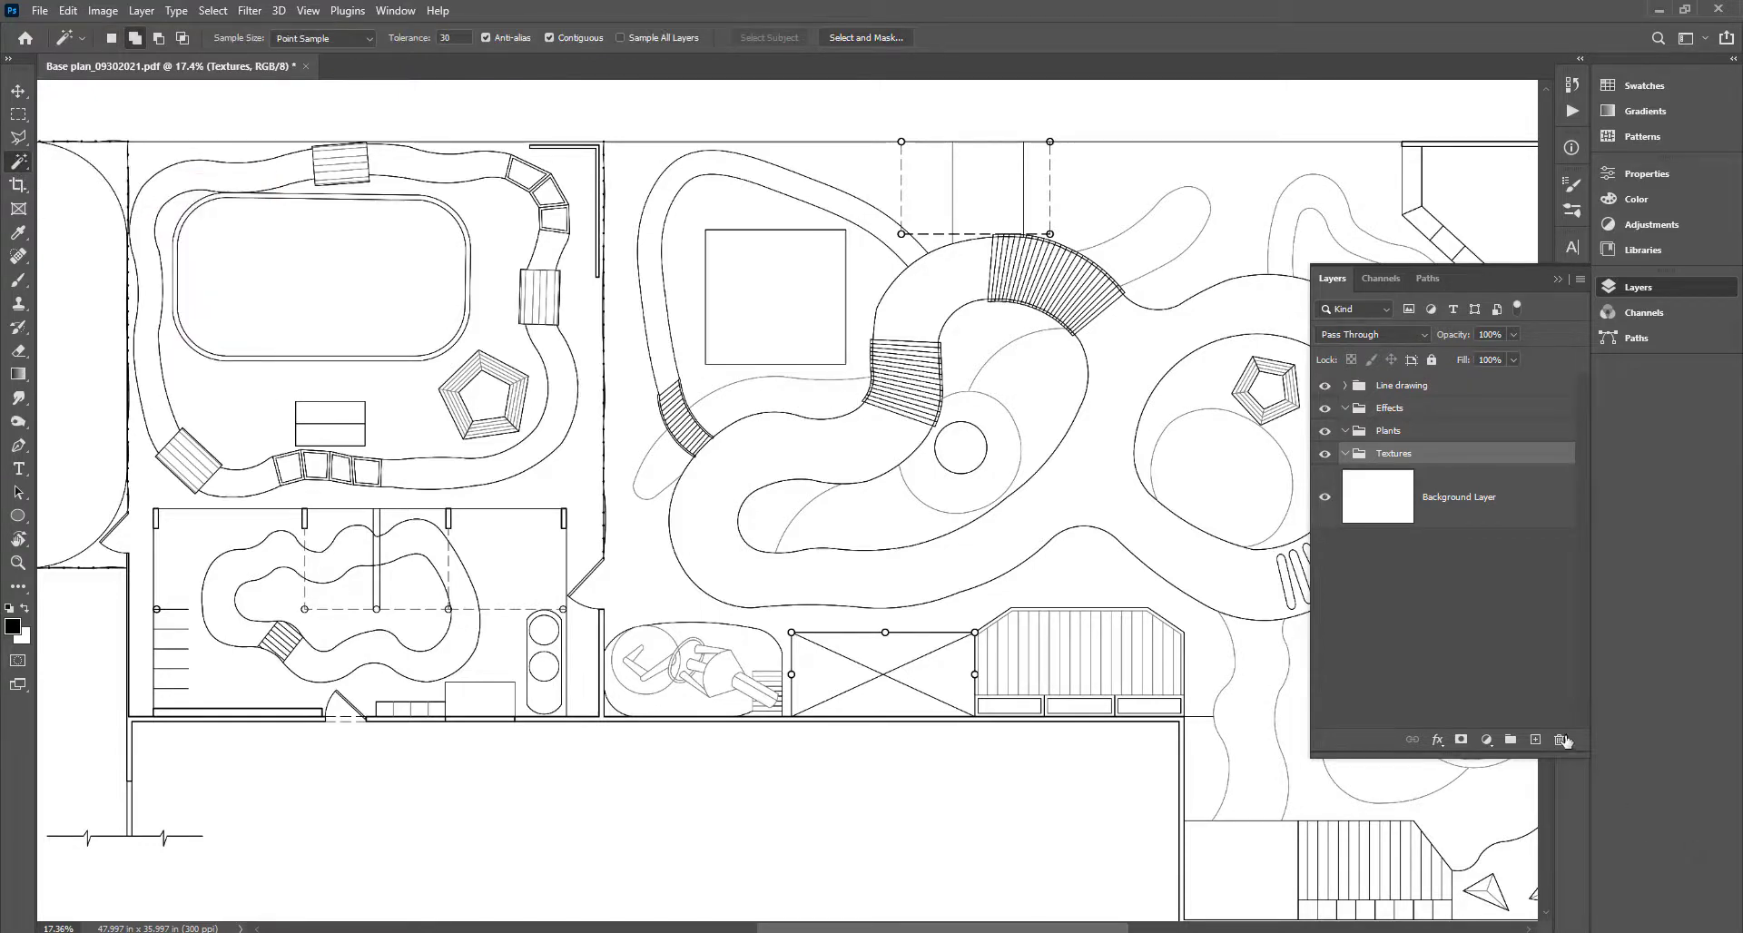
pyautogui.click(1535, 740)
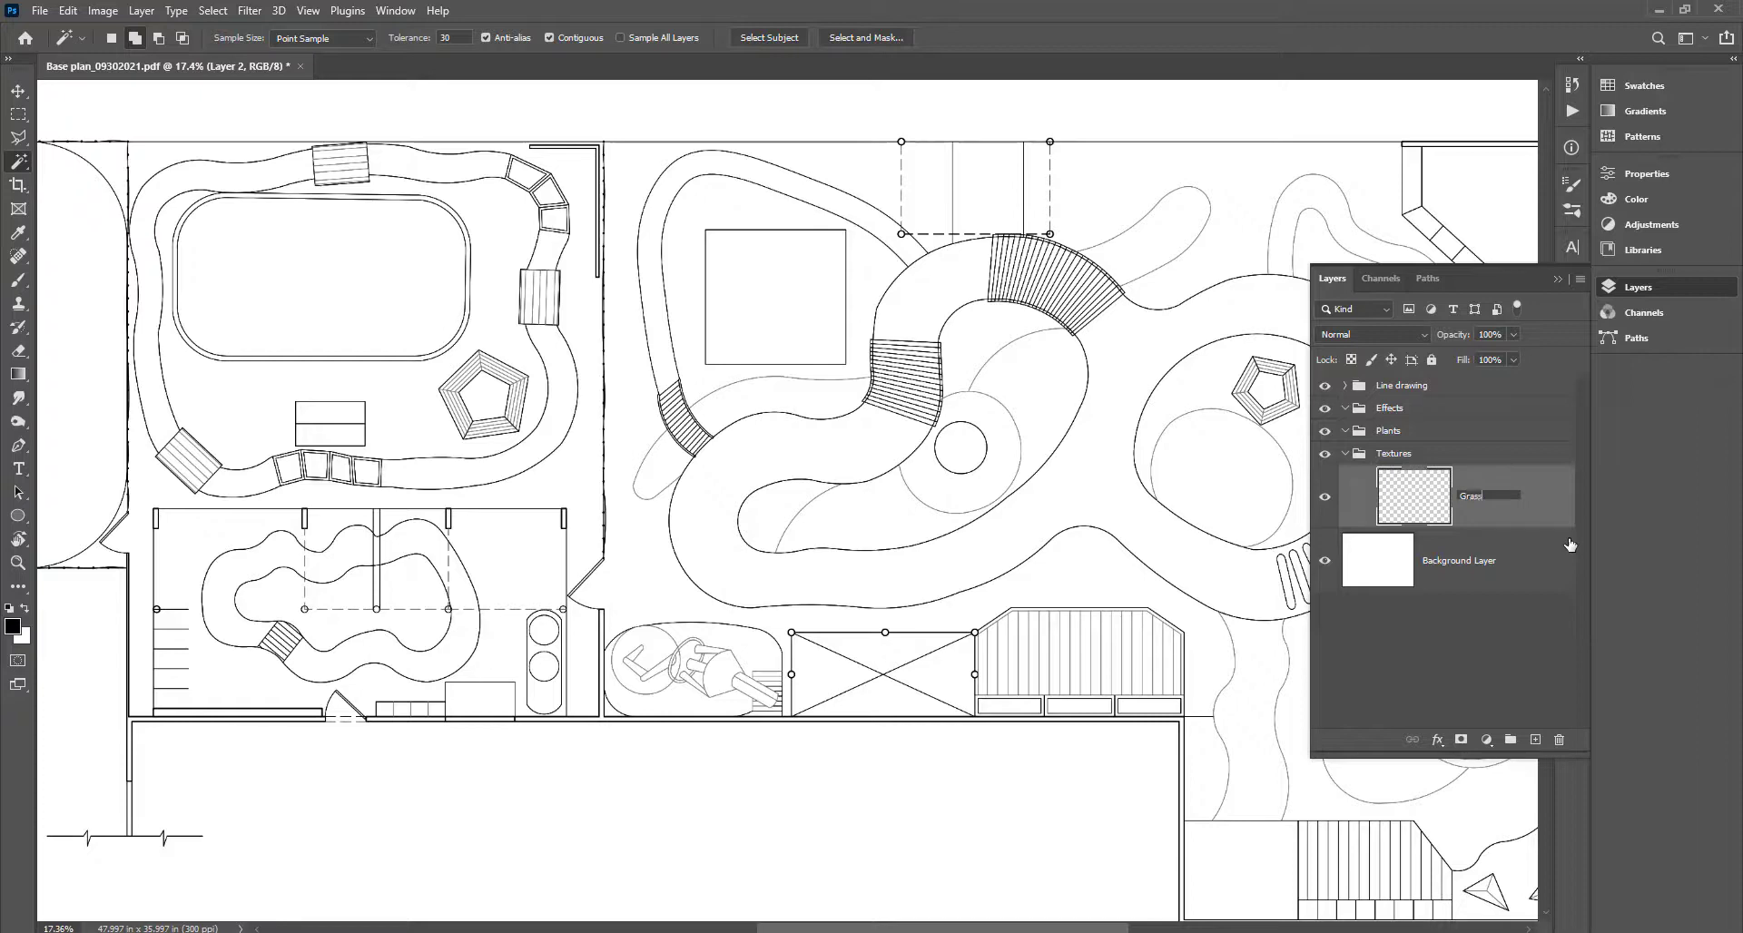
# Confirm 'Grass' as the new layer's name.
pyautogui.press('Return')
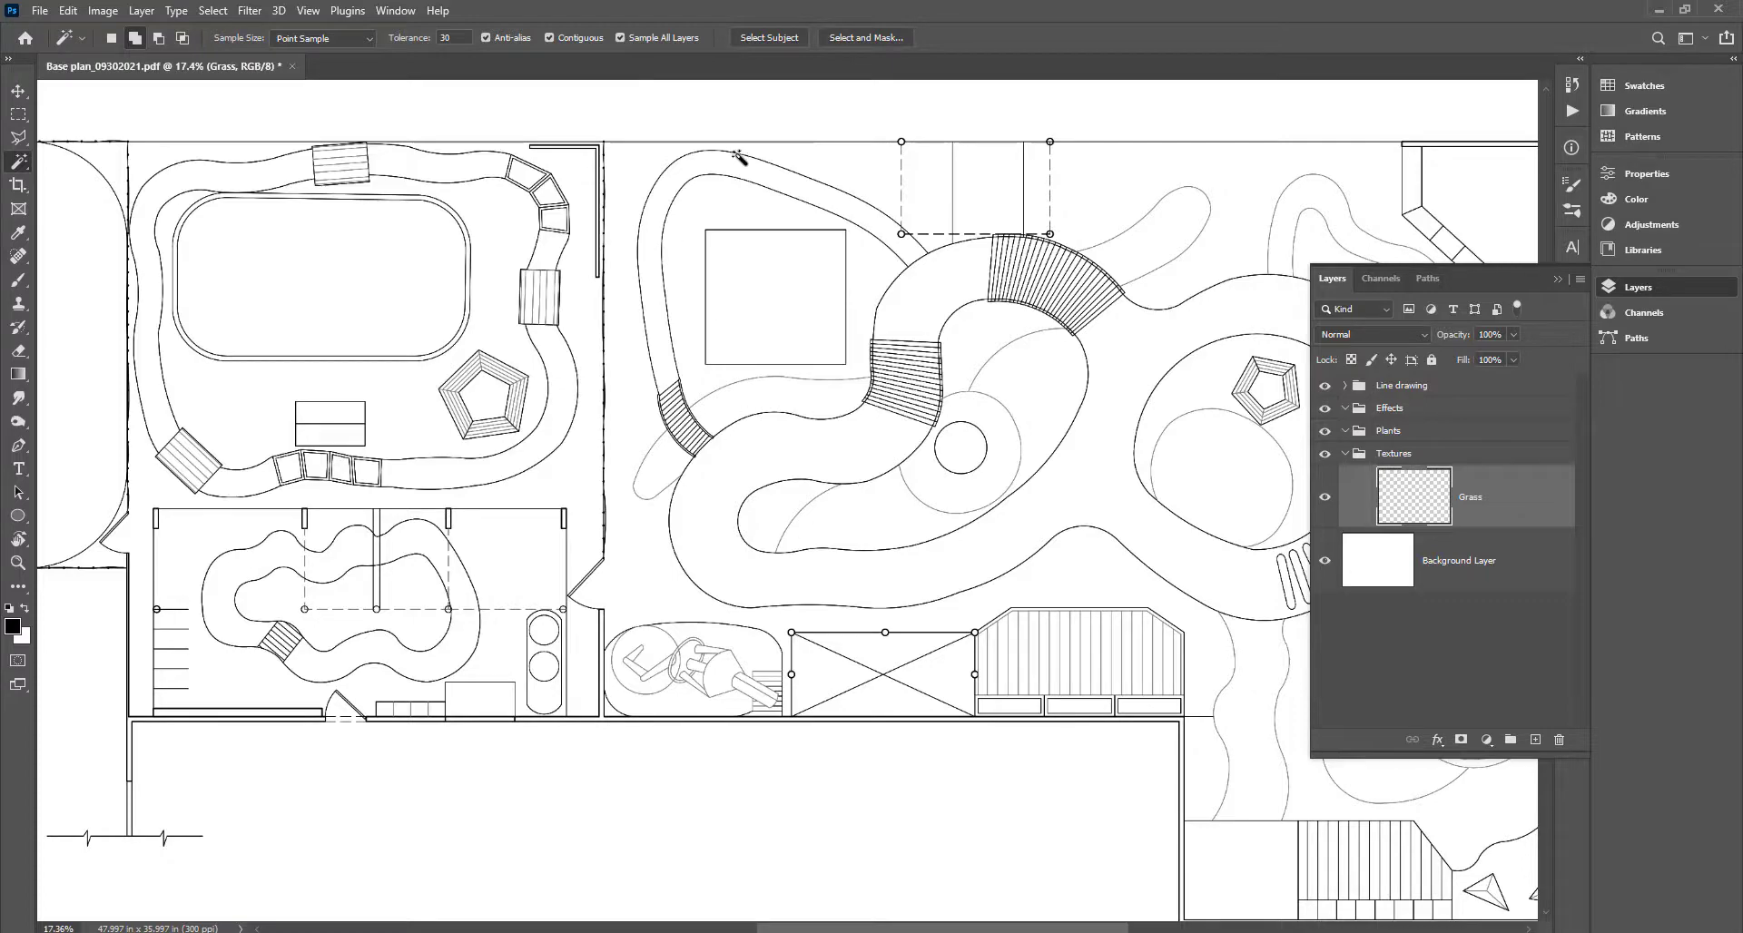
pyautogui.scroll(-2, 963, 447)
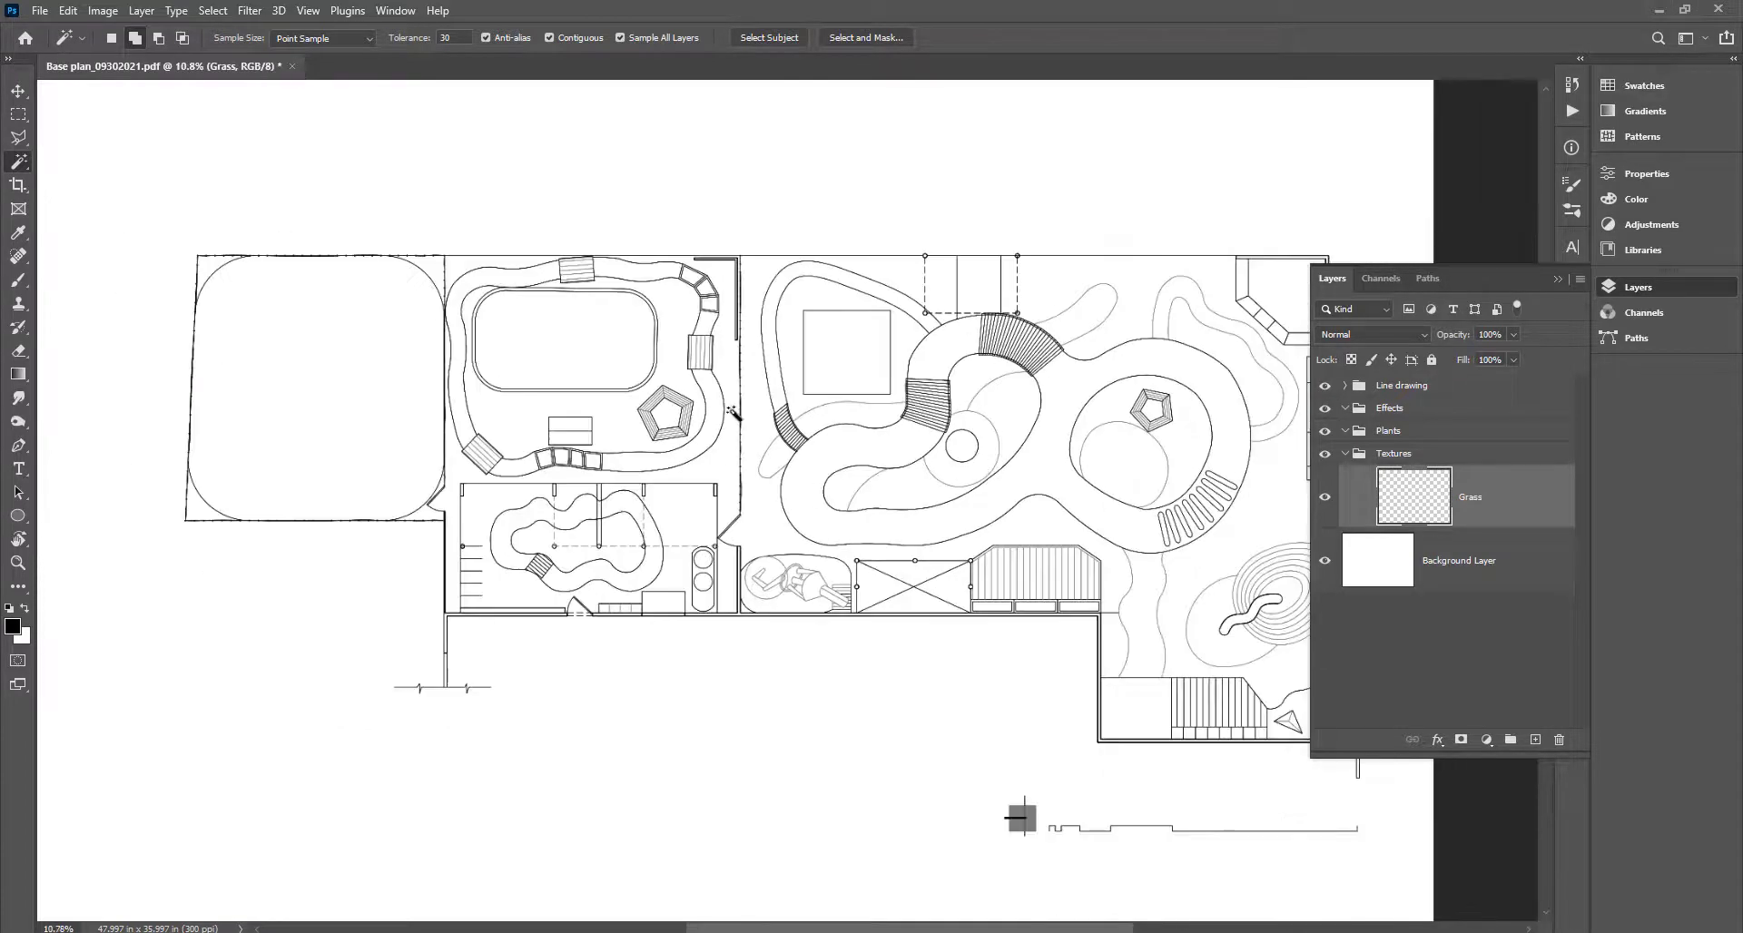
pyautogui.scroll(4, 733, 414)
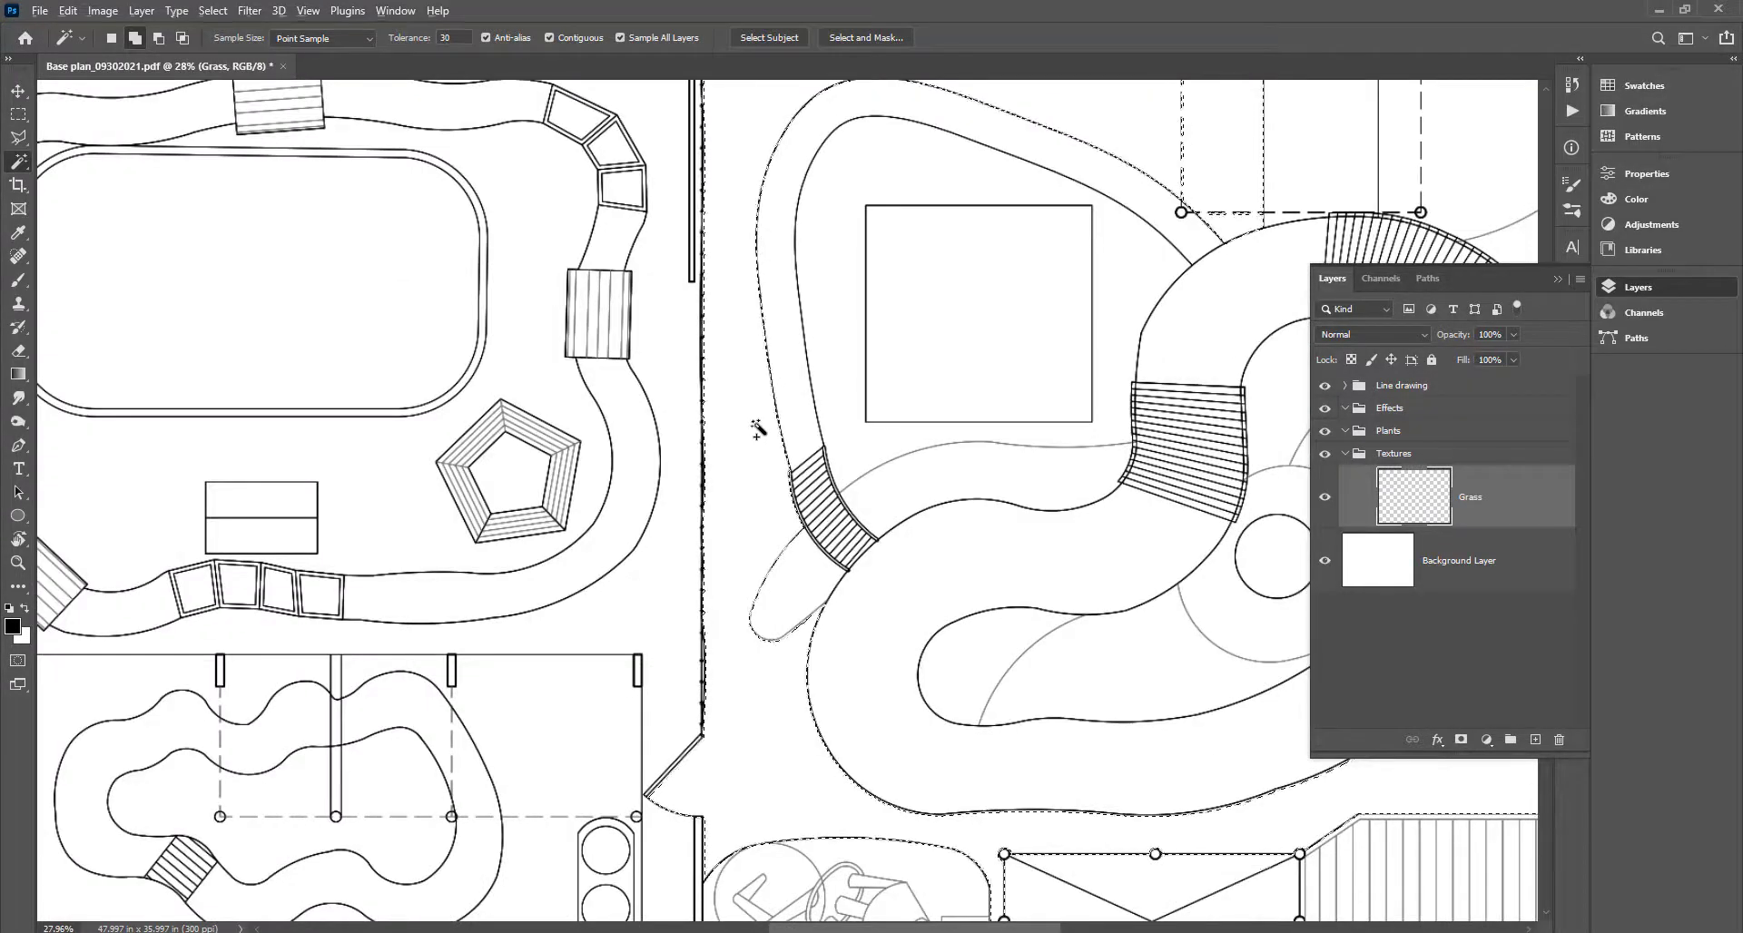
pyautogui.scroll(-6, 756, 426)
pyautogui.scroll(6, 949, 565)
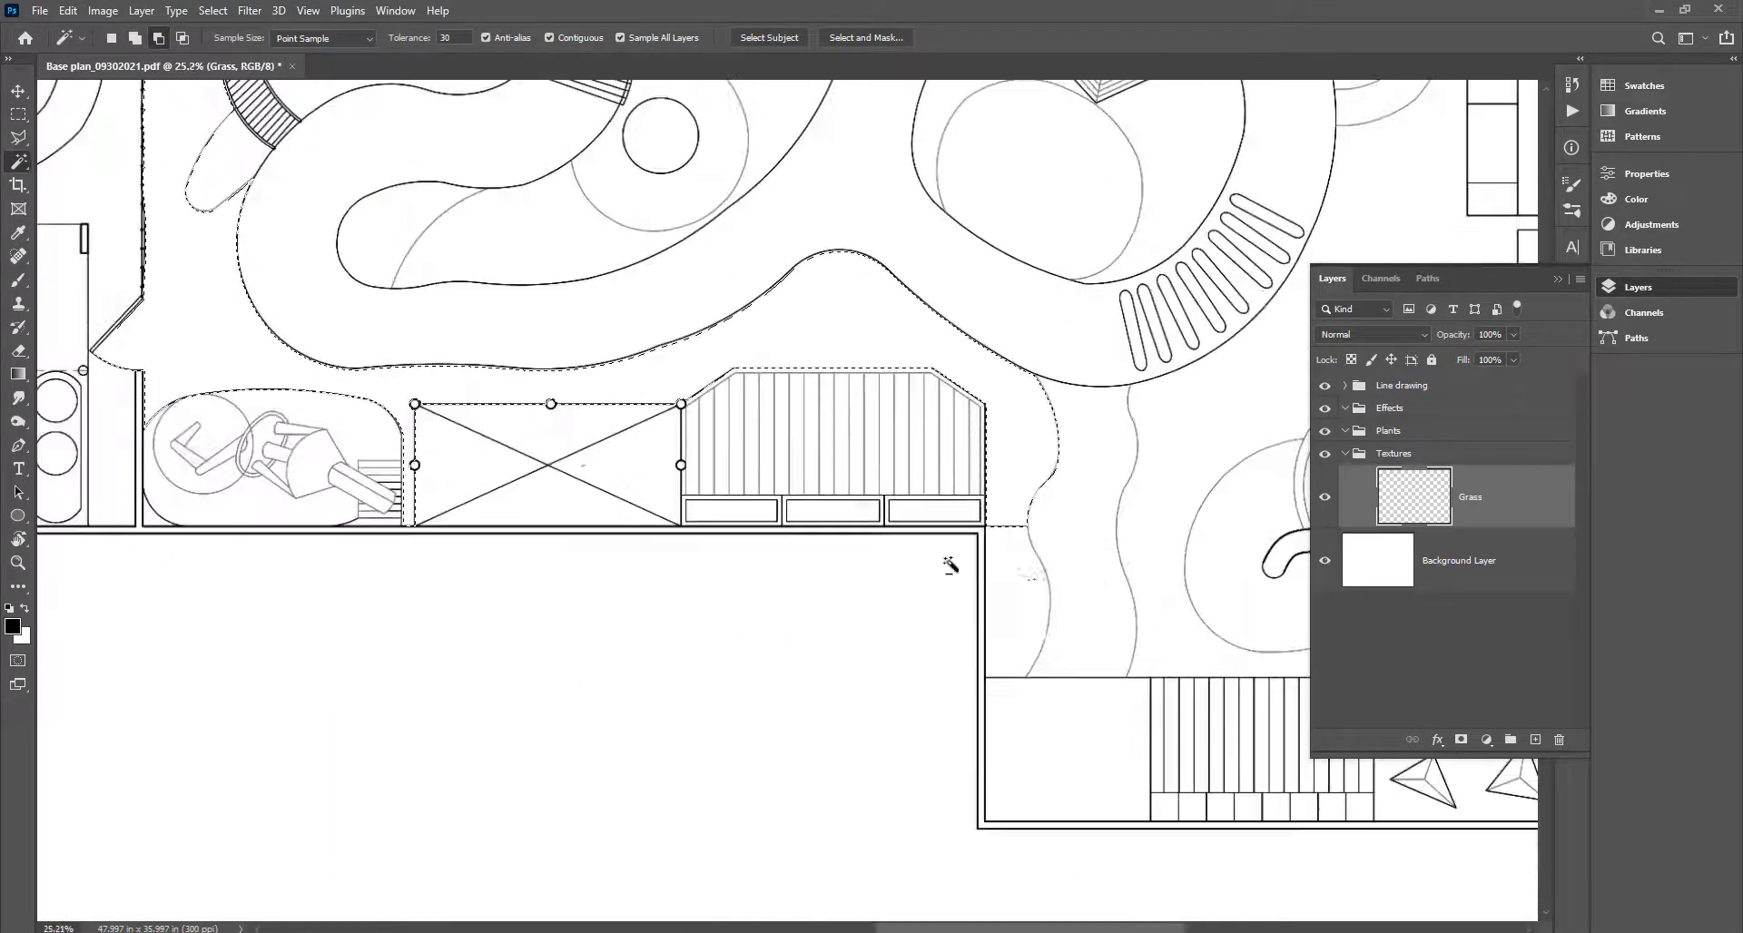
# Add the strip beside the wall and the large lawn right of the wavy line to the selection.
pyautogui.moveTo(1060, 537); pyautogui.dragTo(533, 600)
pyautogui.click(504, 628)
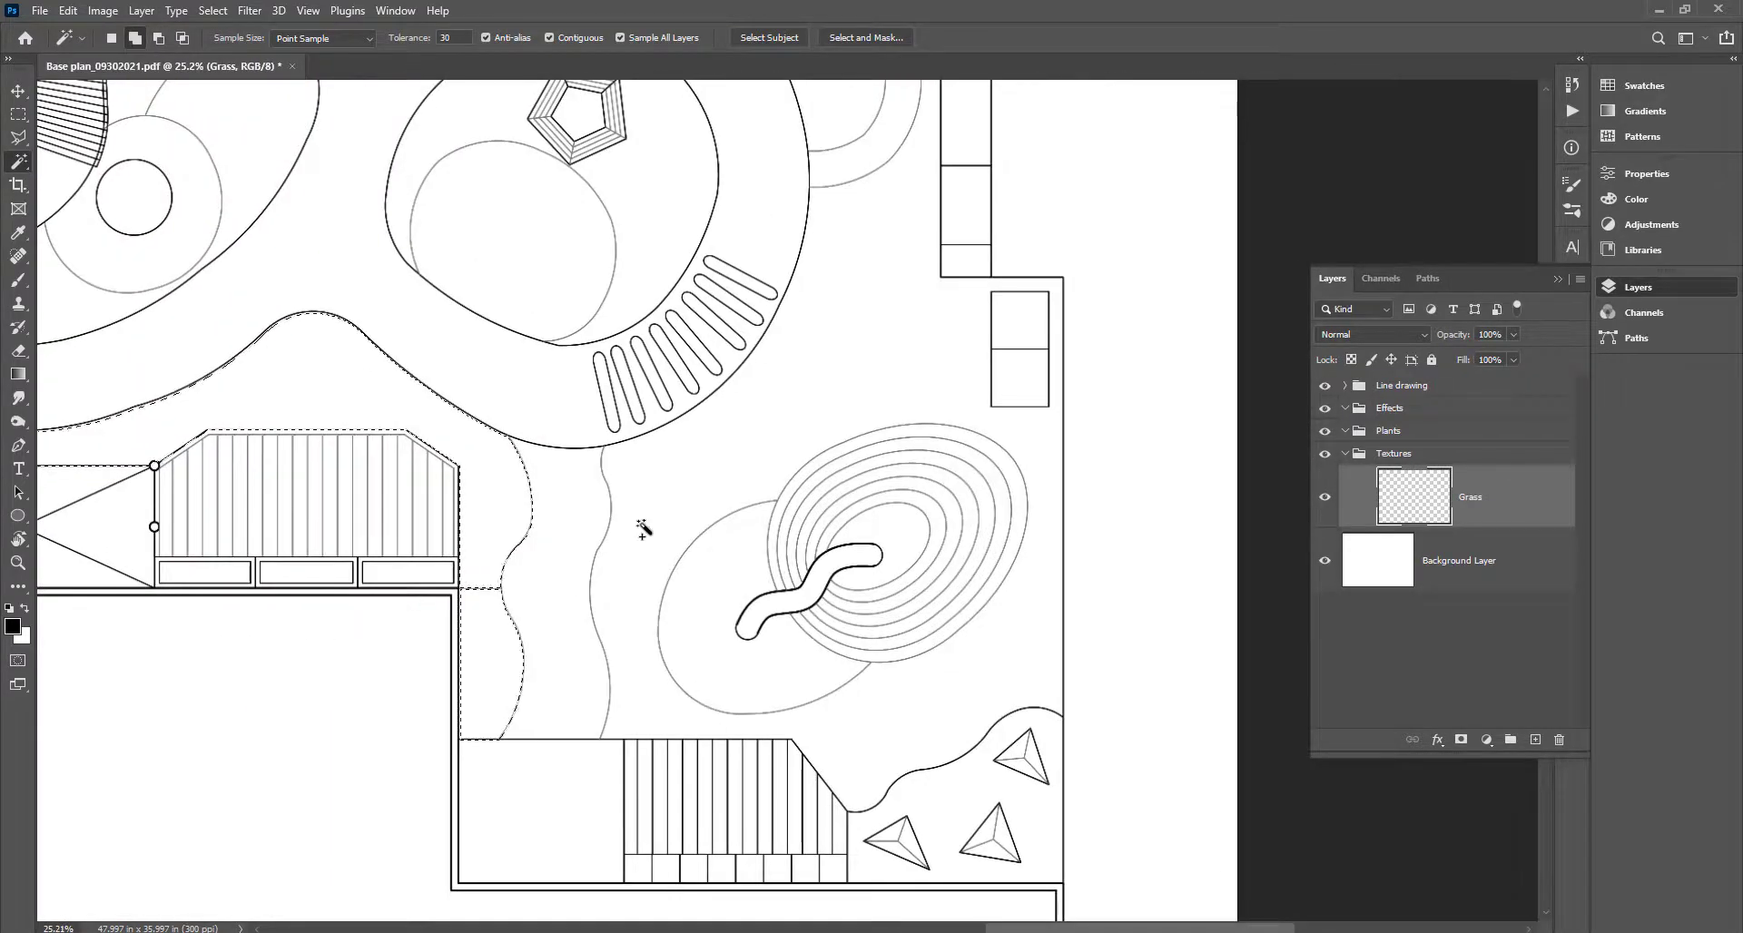
pyautogui.click(641, 528)
pyautogui.moveTo(817, 448); pyautogui.dragTo(871, 813)
pyautogui.moveTo(700, 400); pyautogui.dragTo(836, 601)
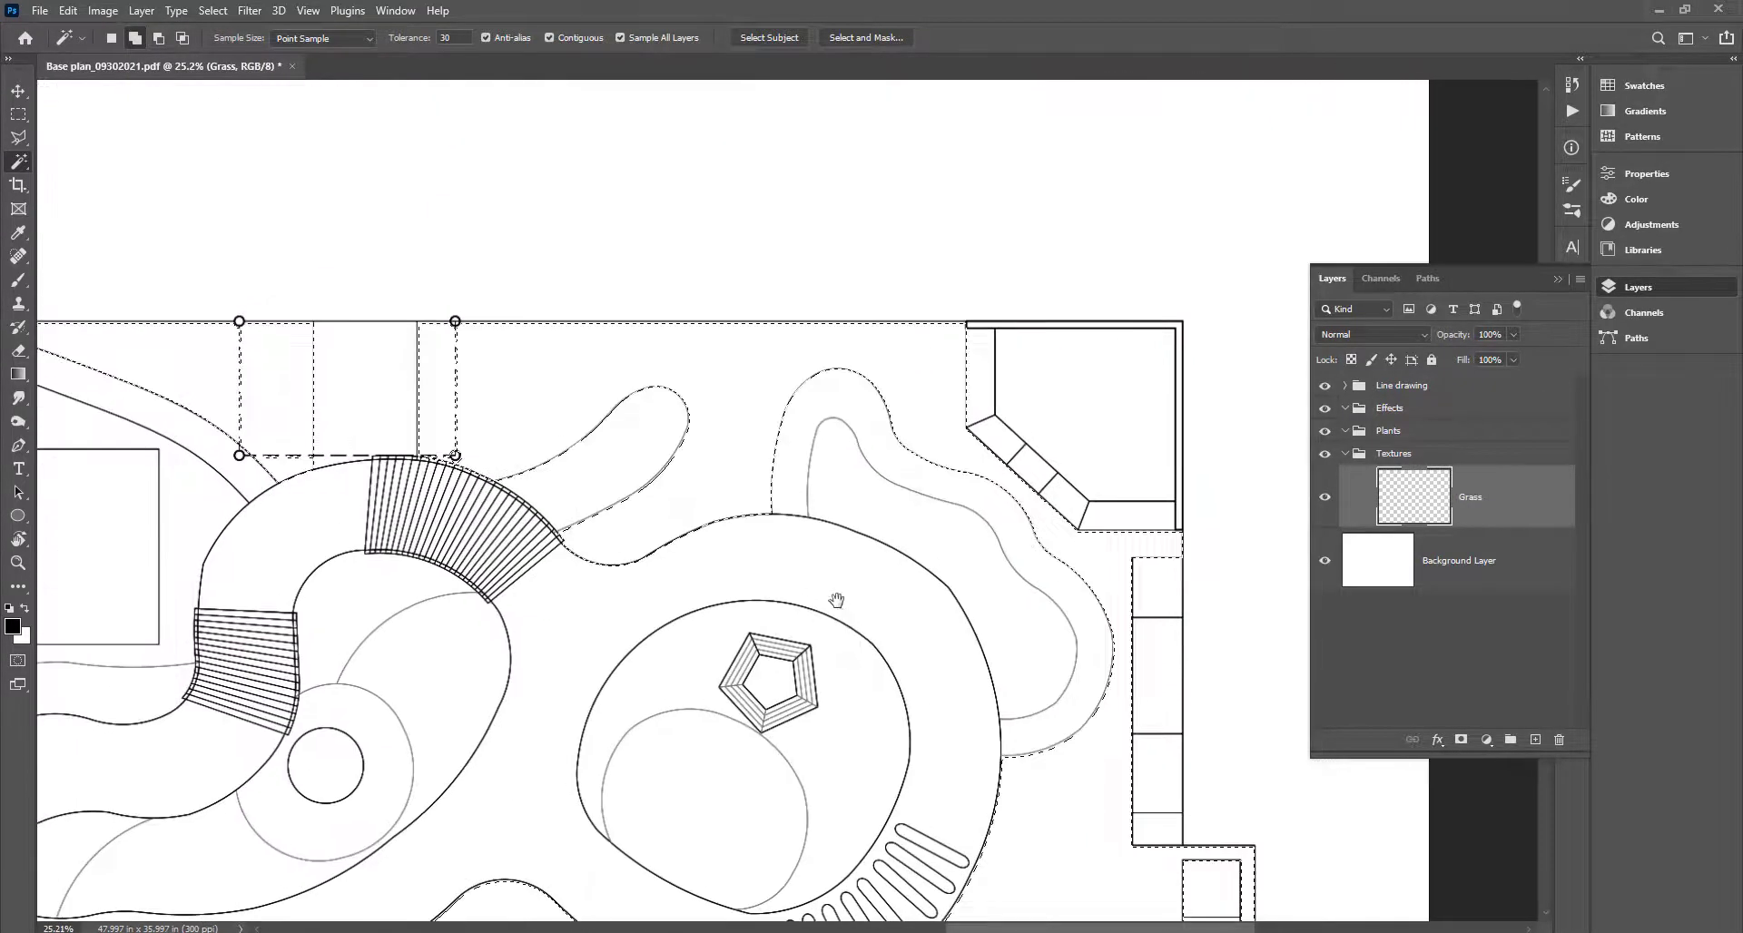
pyautogui.moveTo(692, 554); pyautogui.dragTo(1000, 548)
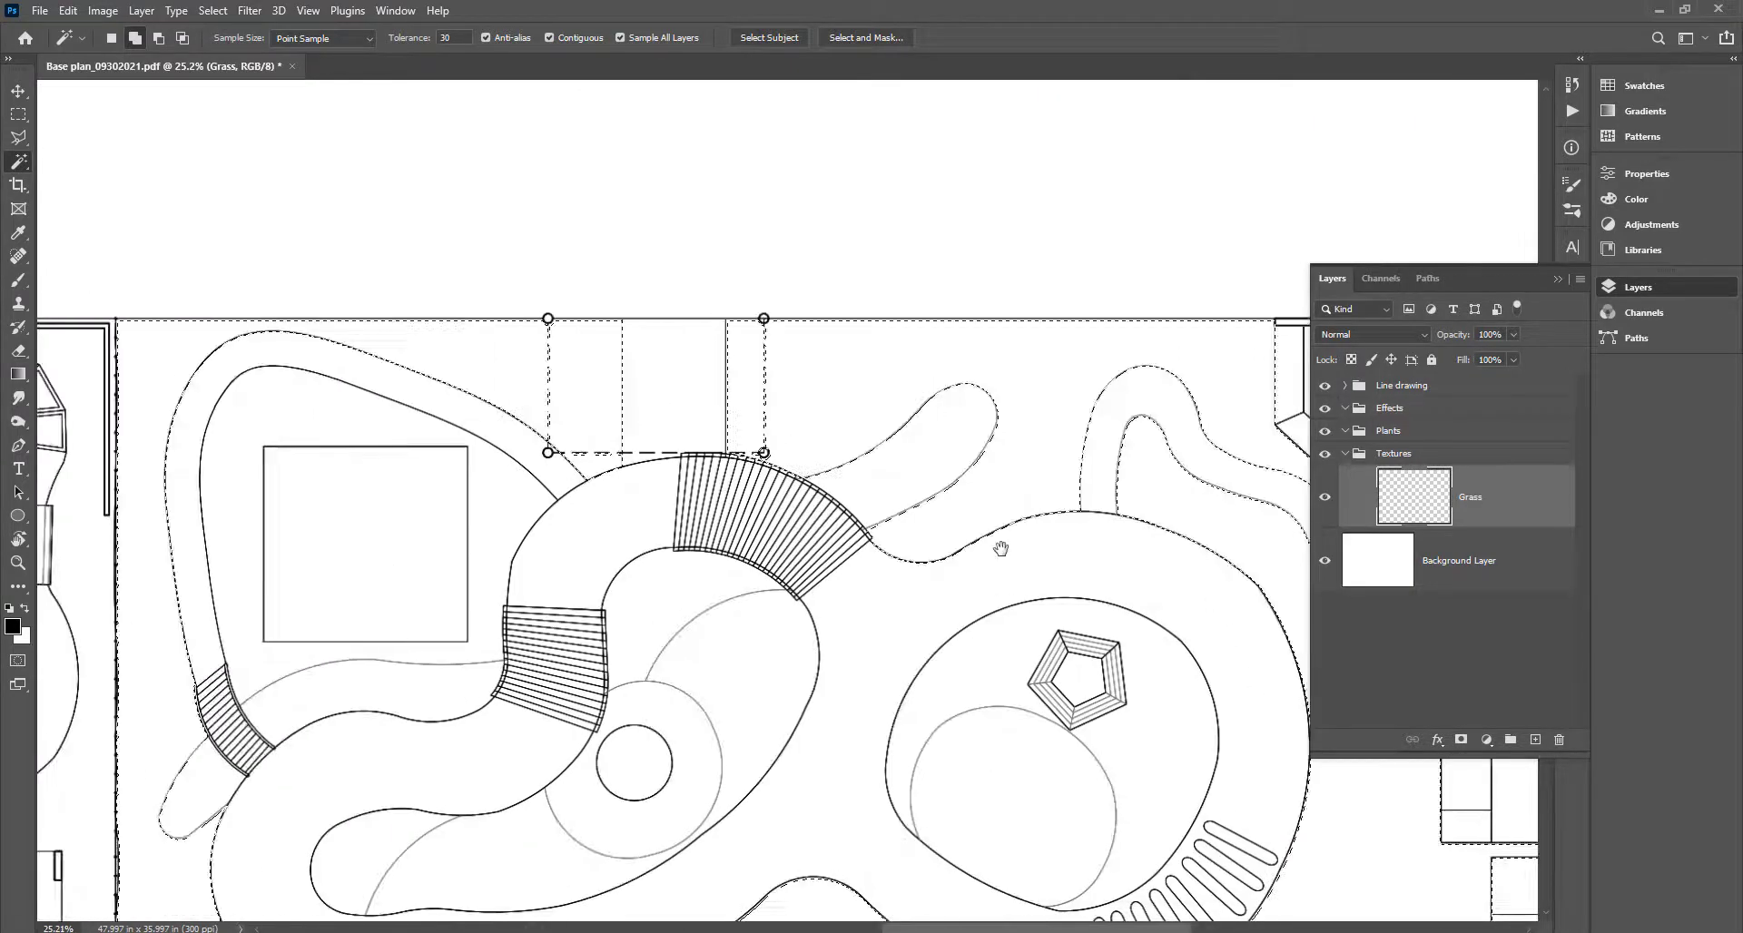
pyautogui.scroll(-1, 624, 427)
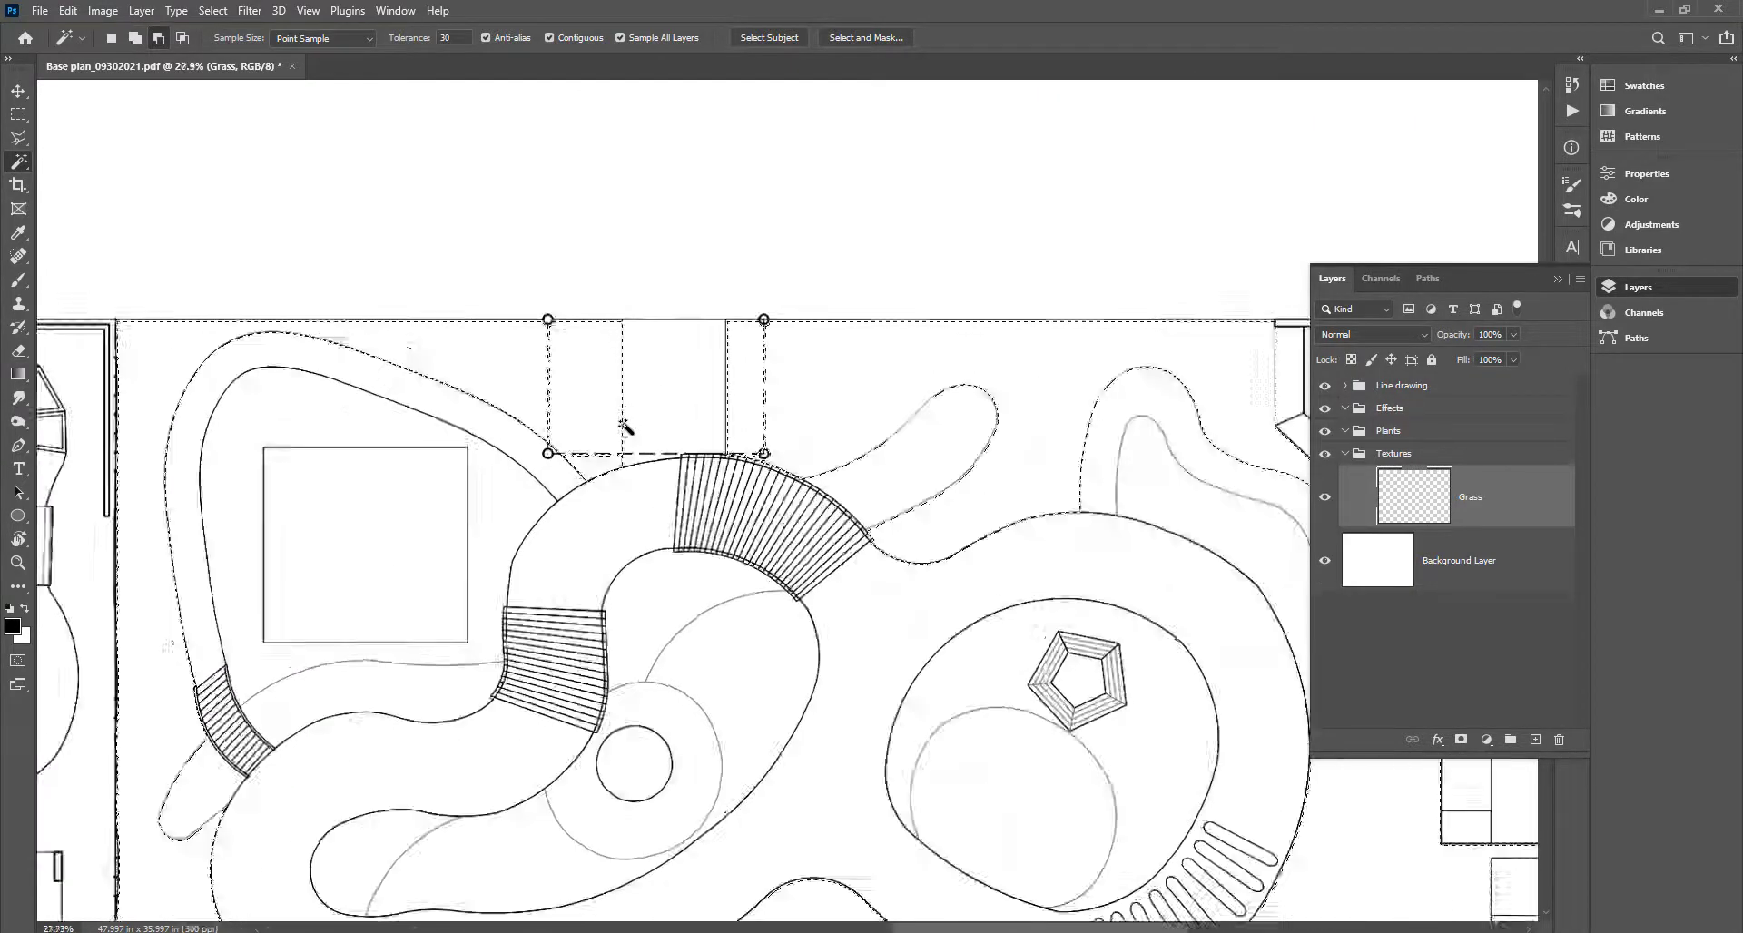
pyautogui.scroll(6, 624, 427)
pyautogui.scroll(-6, 624, 428)
pyautogui.scroll(3, 624, 429)
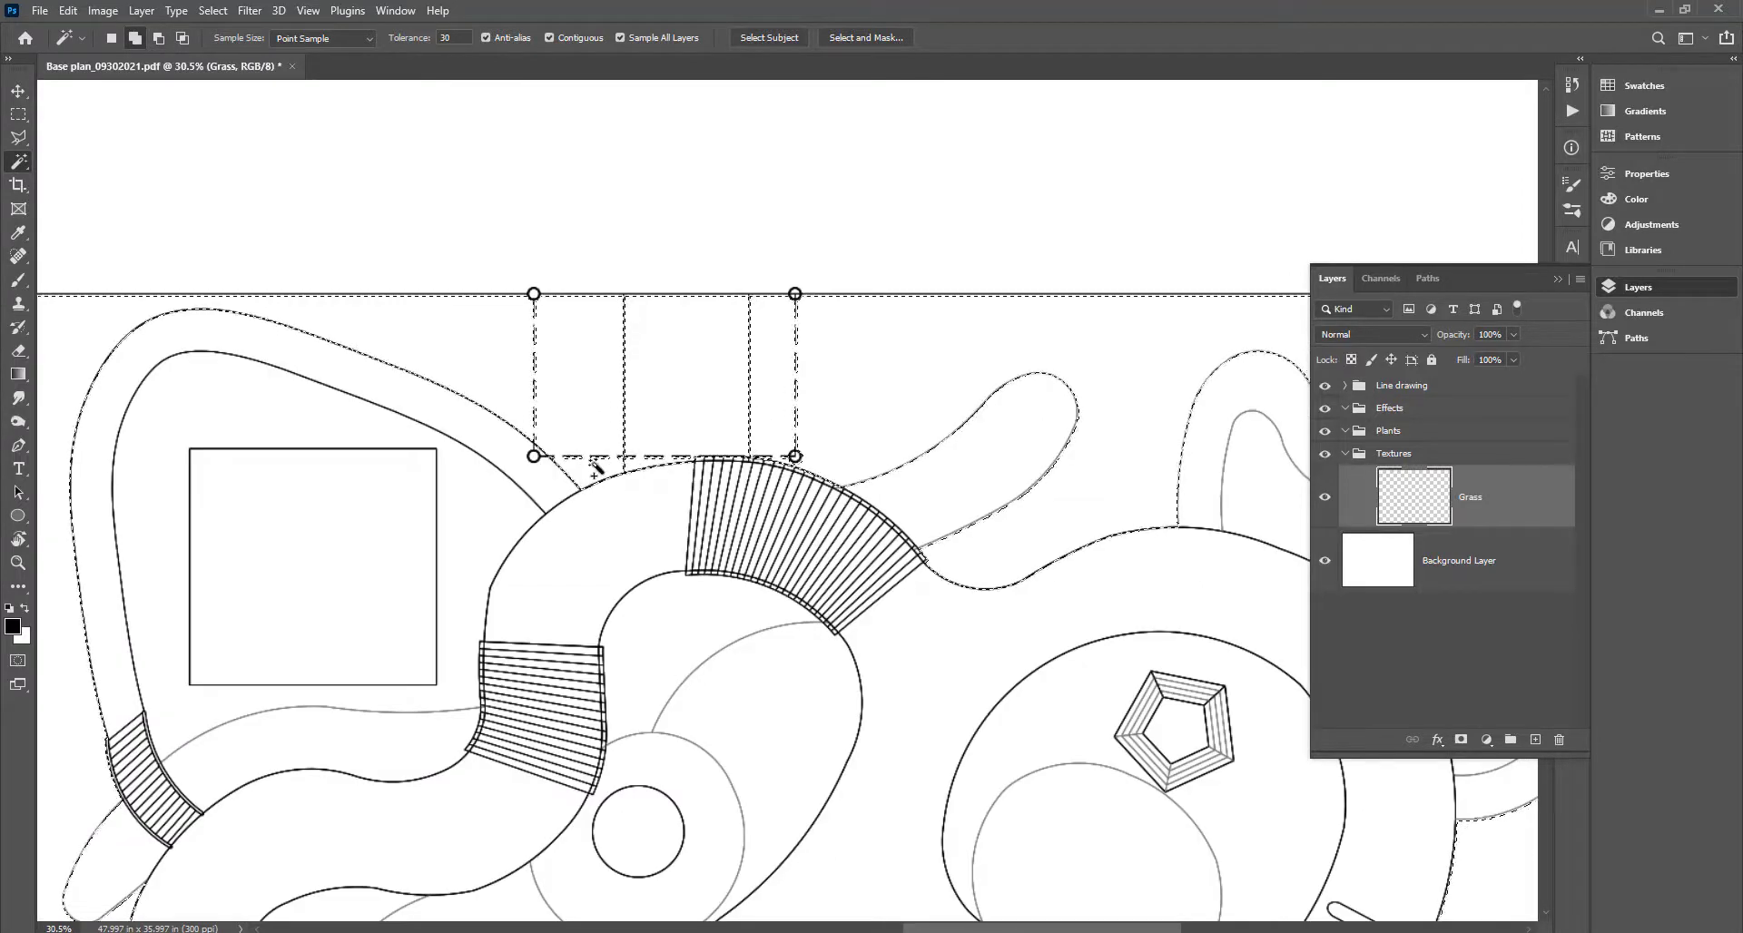
pyautogui.scroll(-10, 597, 467)
pyautogui.scroll(10, 811, 511)
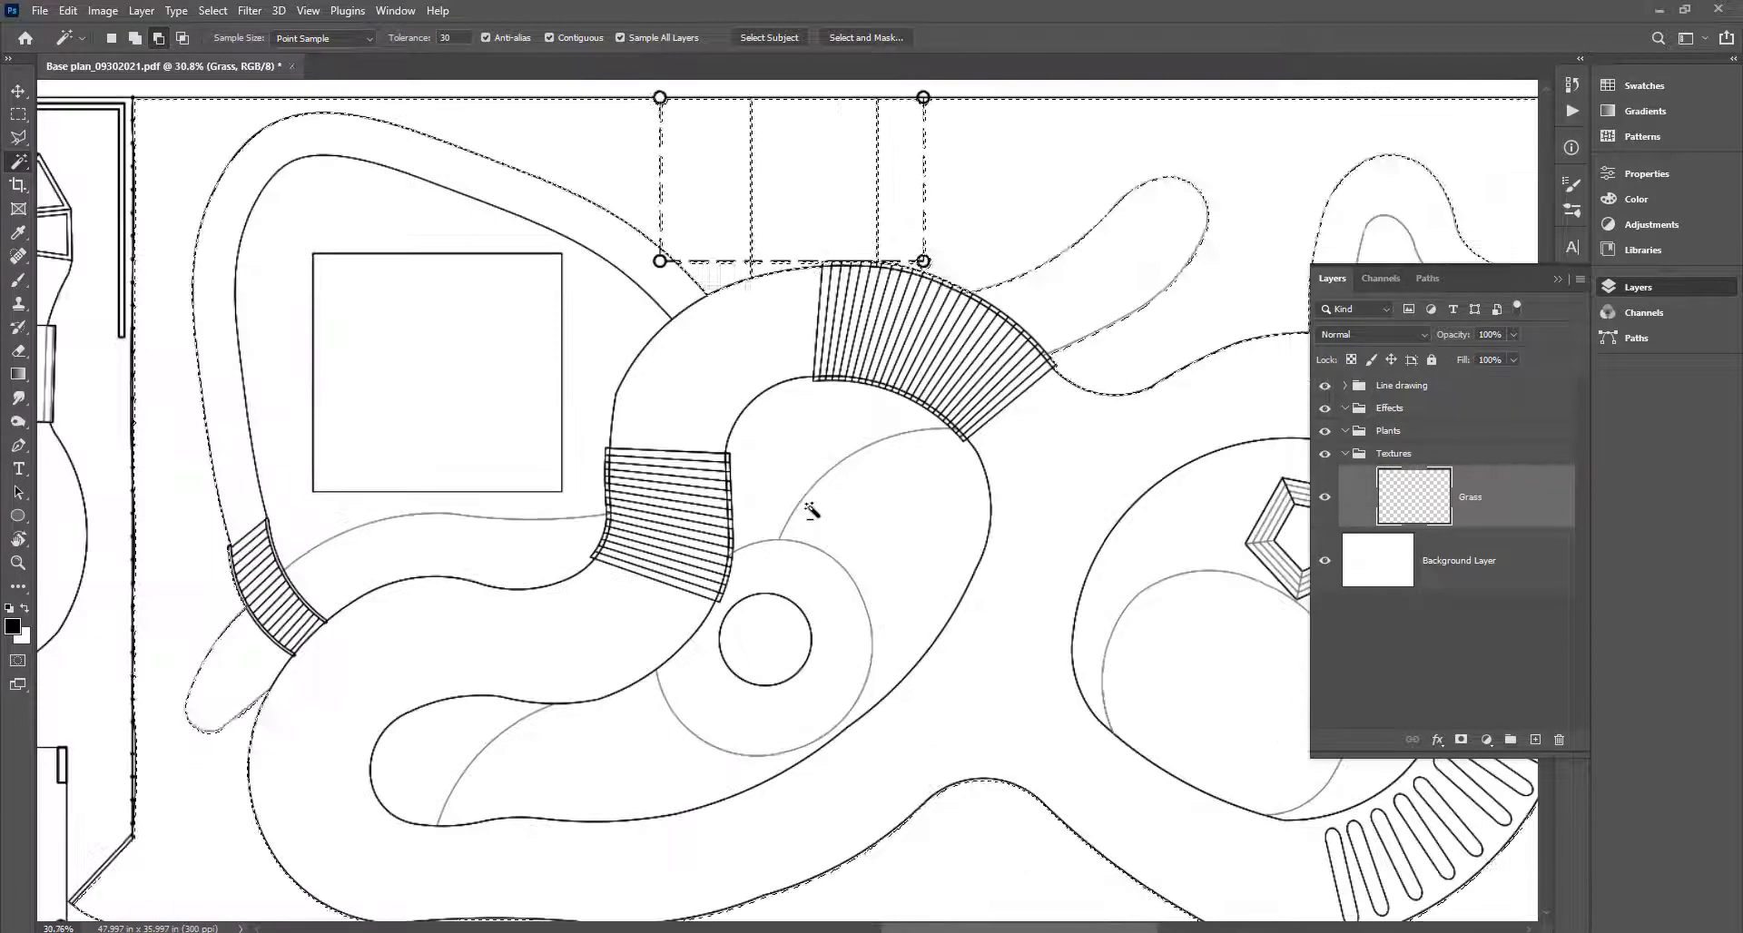
# Add the beds inside the winding path, the ring around the small circle, and the area around the pentagon.
pyautogui.click(774, 452)
pyautogui.click(639, 763)
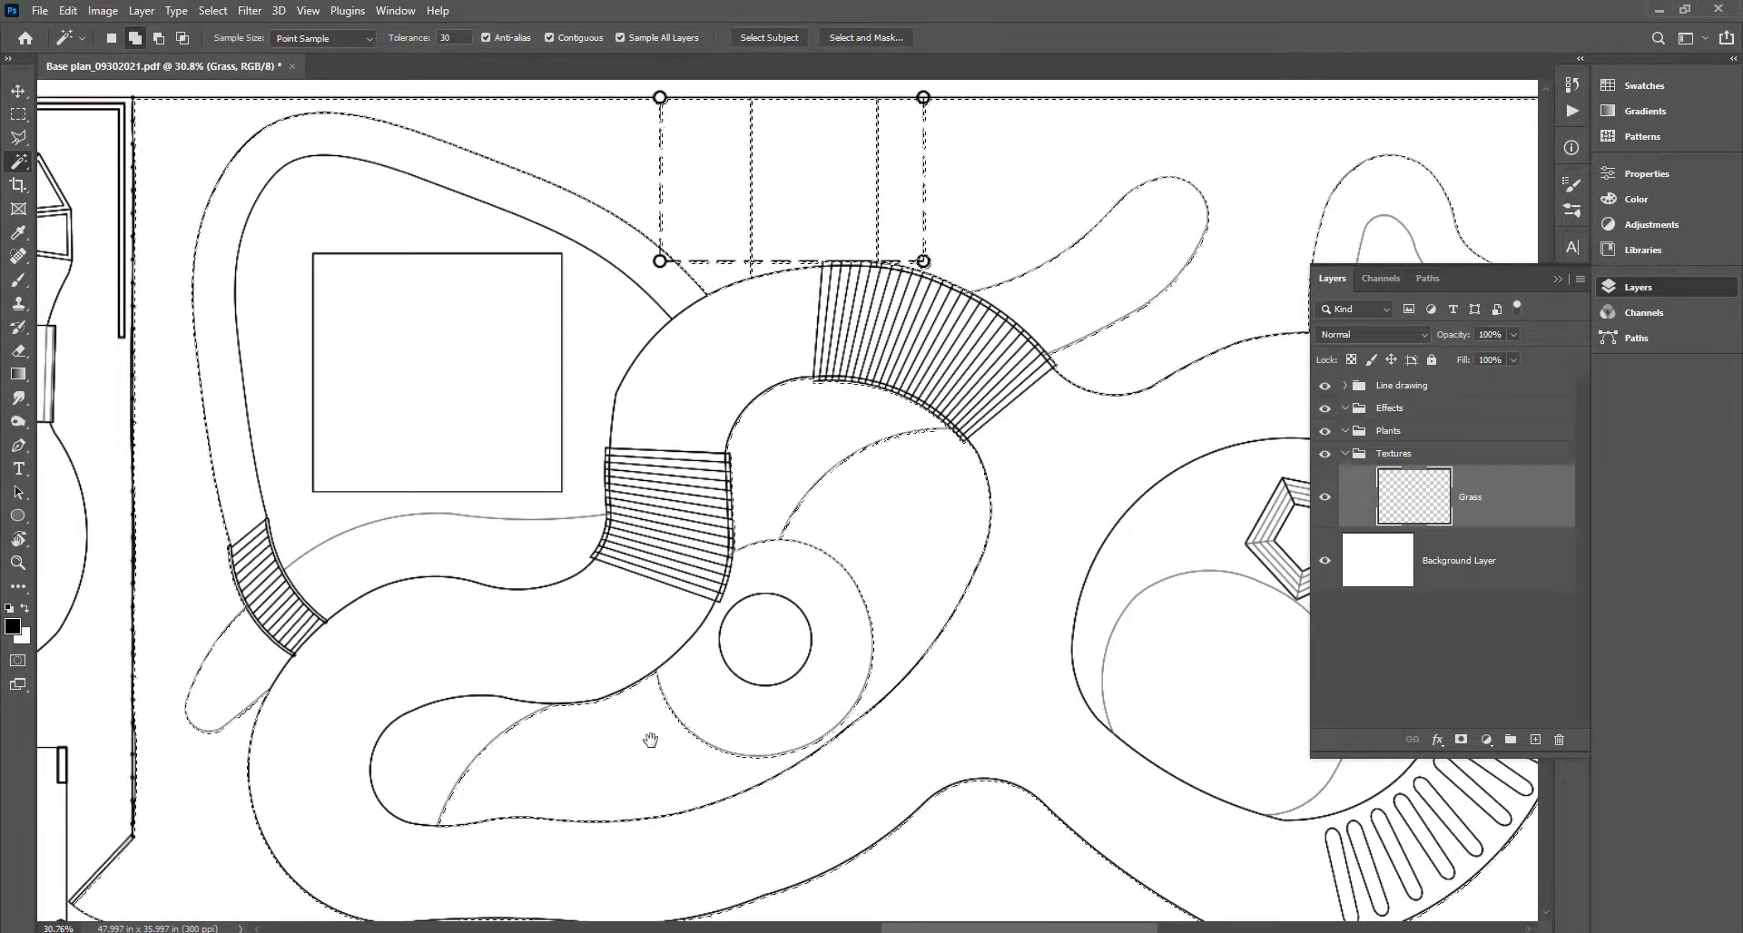
pyautogui.hotkey('ctrl', 'z')
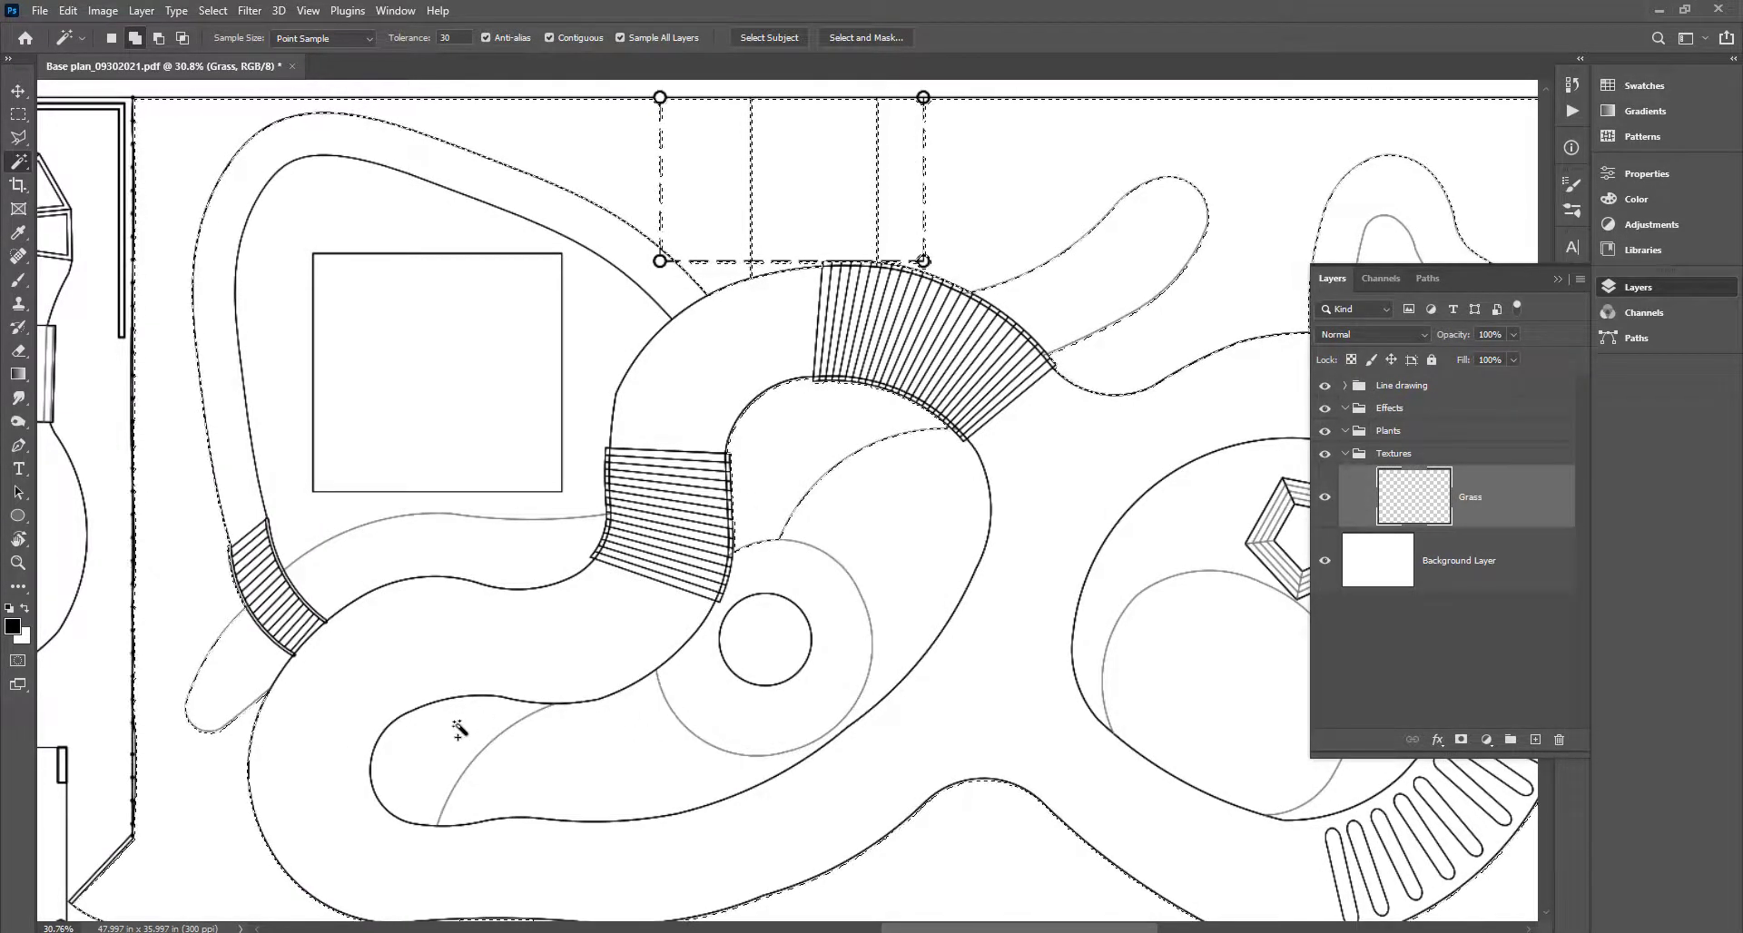
pyautogui.click(720, 704)
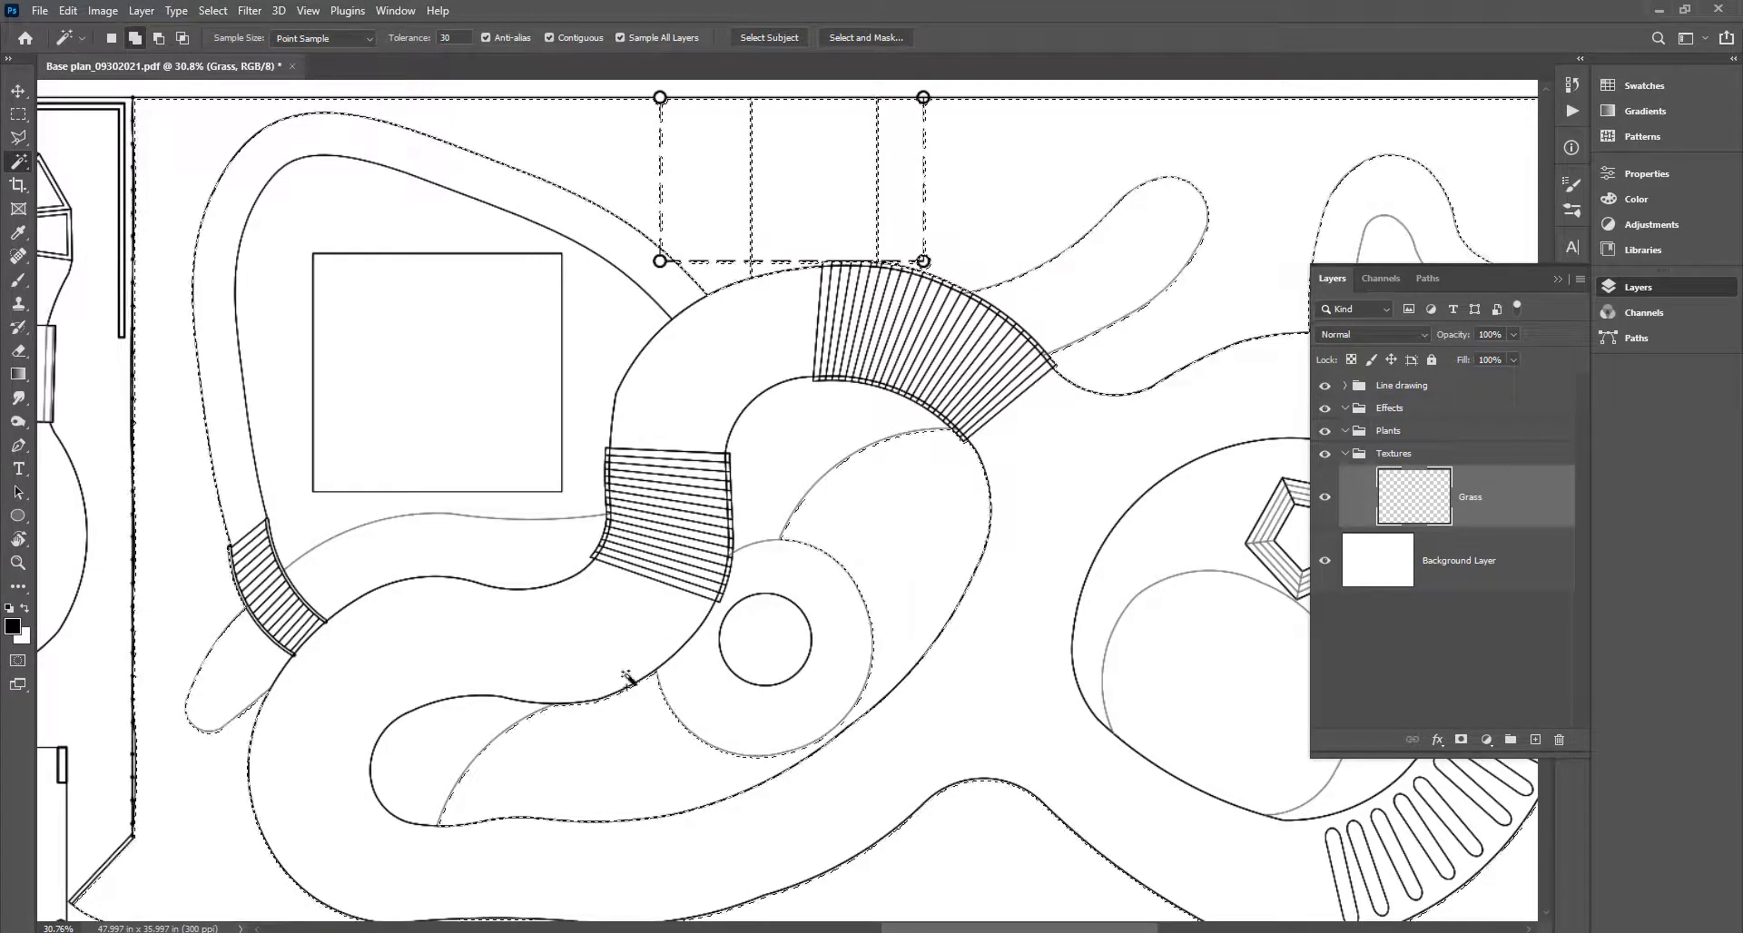
pyautogui.moveTo(843, 715); pyautogui.dragTo(390, 618)
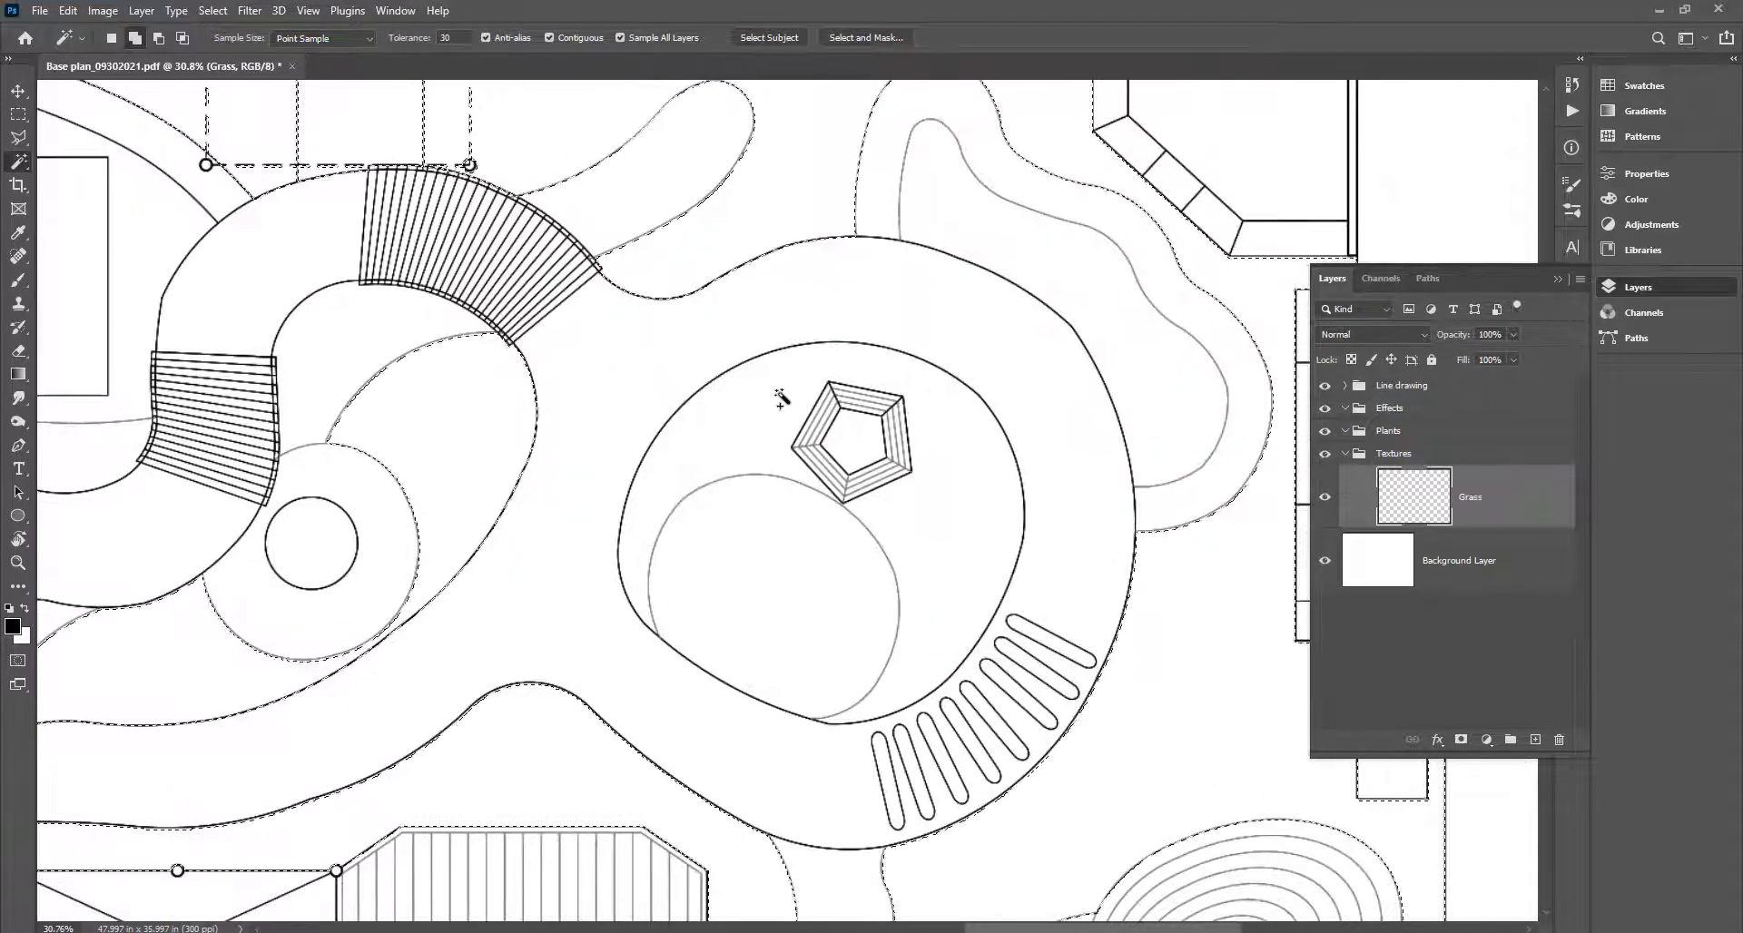
pyautogui.click(913, 551)
pyautogui.scroll(-6, 934, 505)
pyautogui.scroll(5, 894, 474)
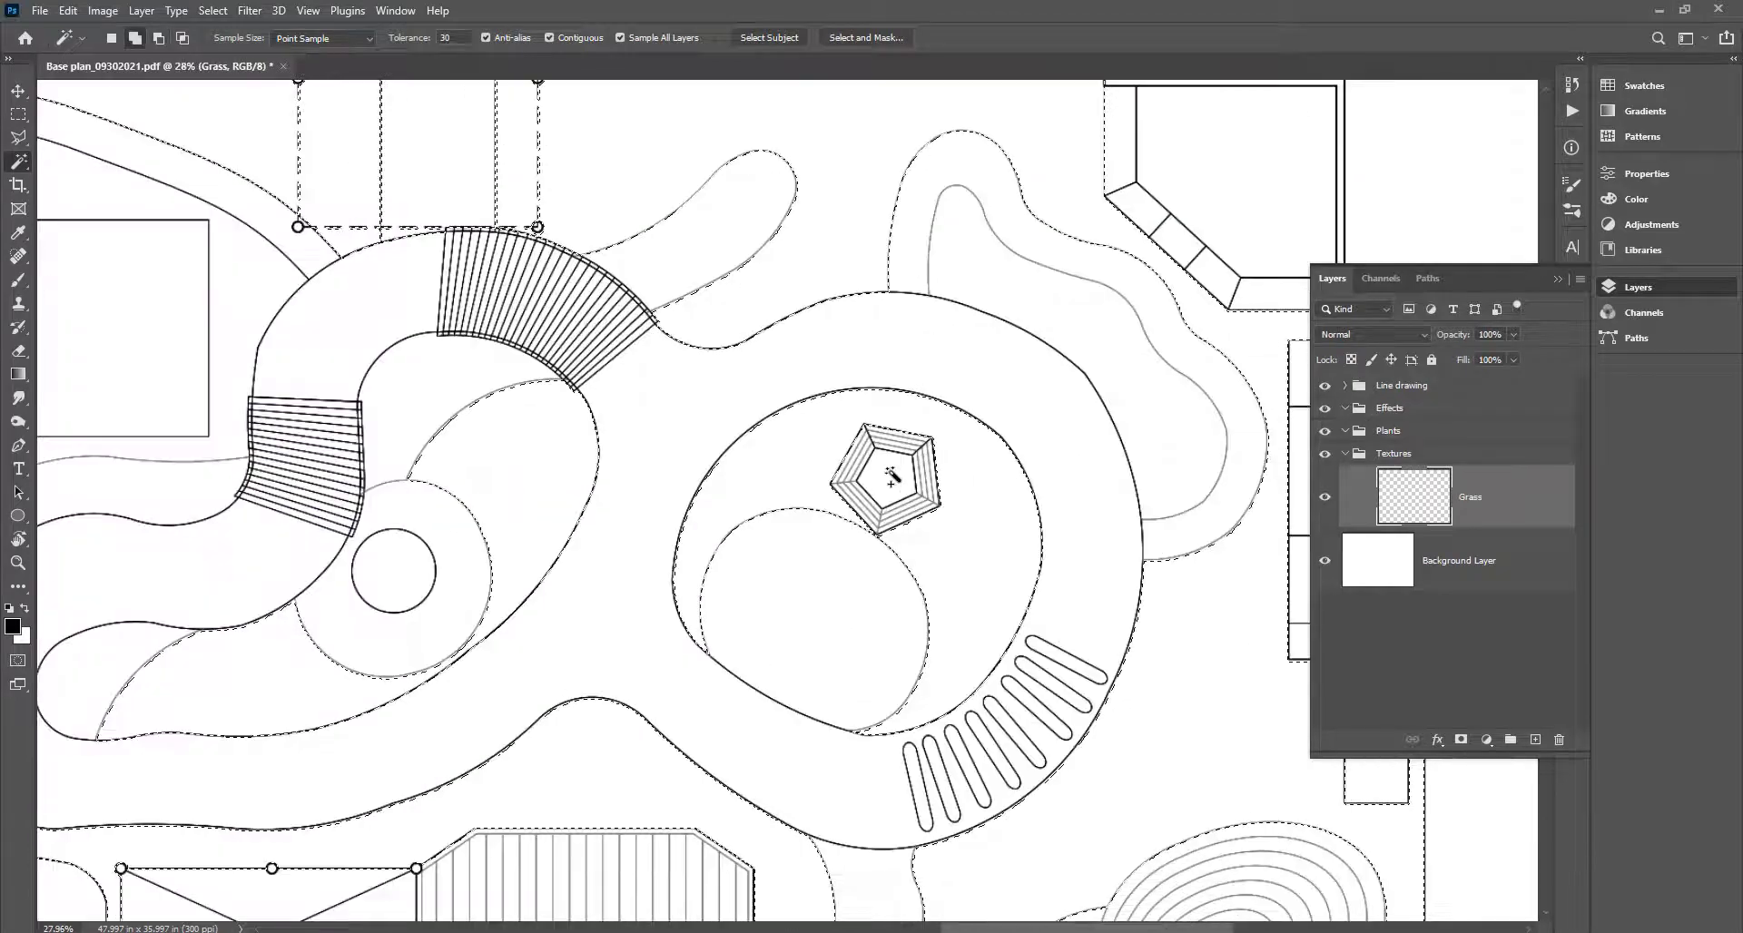
pyautogui.scroll(-6, 895, 481)
pyautogui.scroll(3, 781, 435)
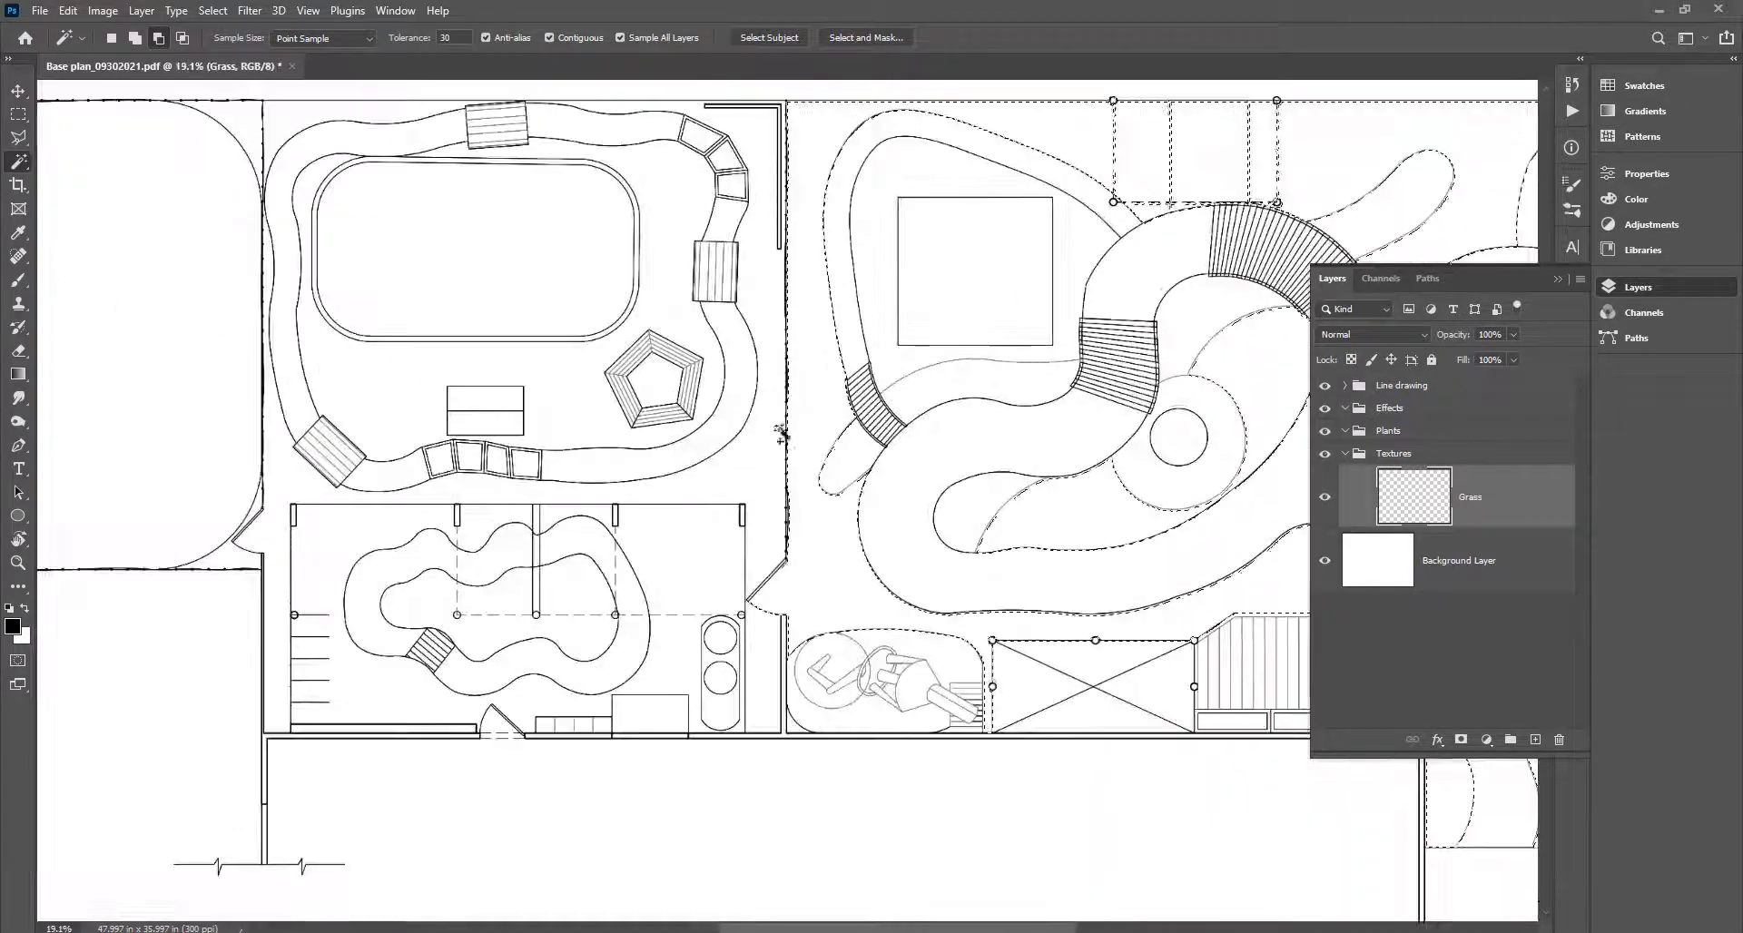
# Add the left yard, the lawn around the pool, and the yard's two corner slivers to the selection.
pyautogui.click(770, 505)
pyautogui.moveTo(554, 515); pyautogui.dragTo(908, 734)
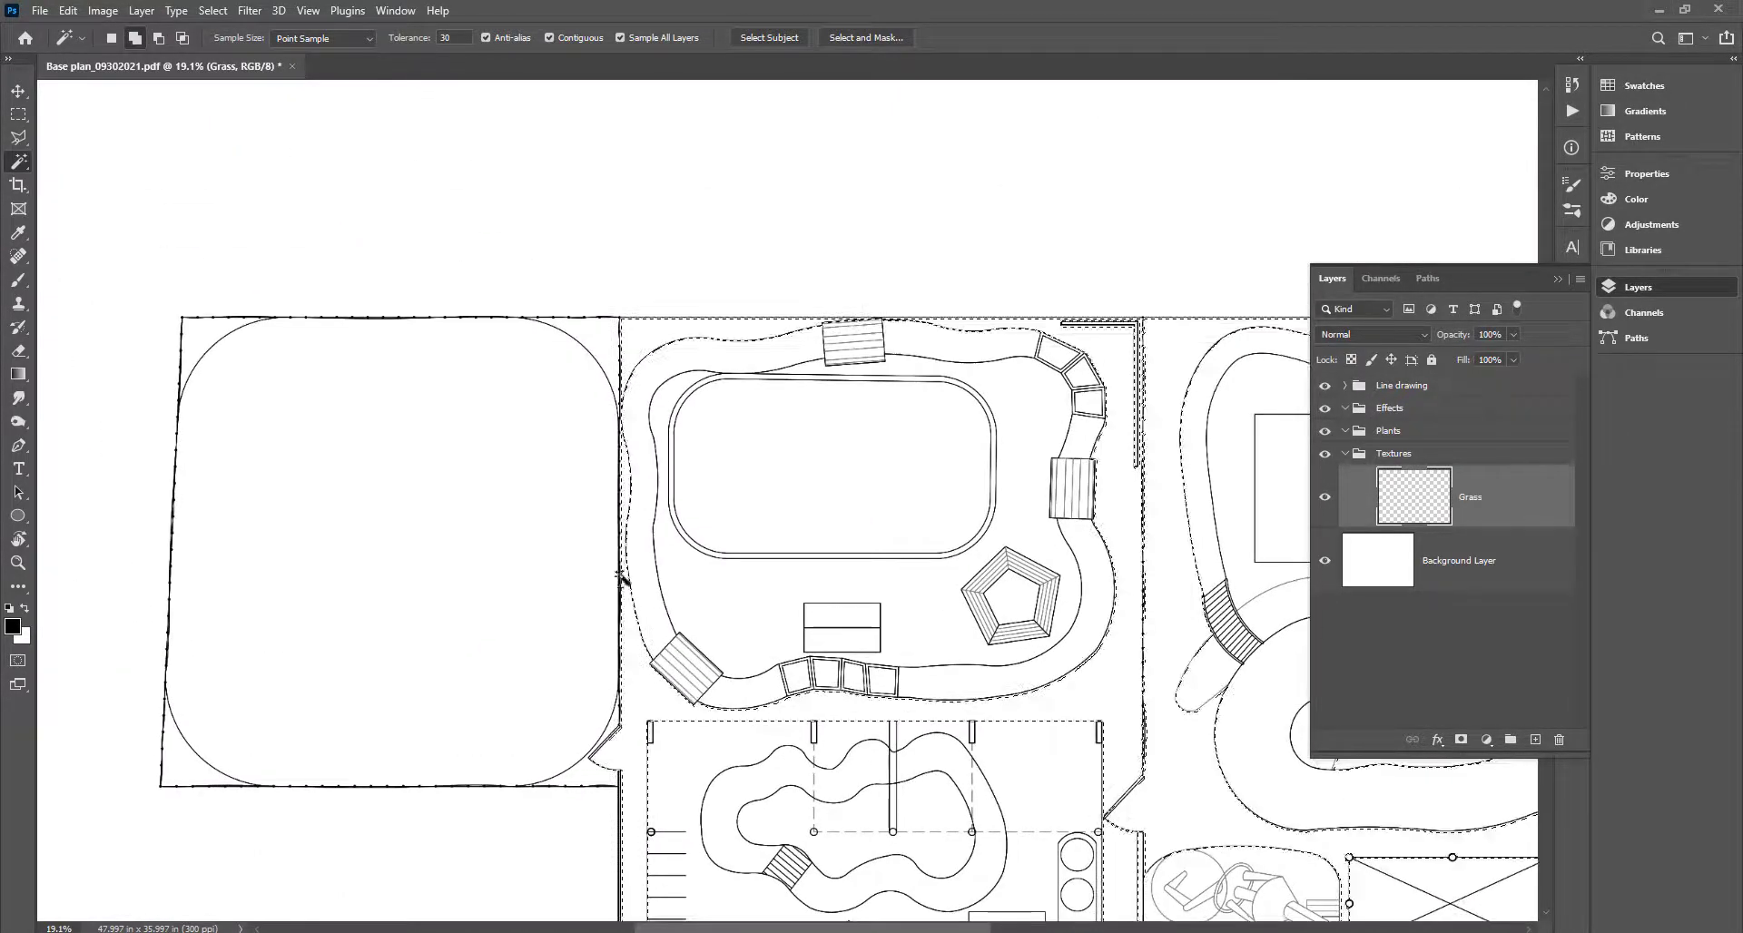
pyautogui.click(729, 623)
pyautogui.click(491, 557)
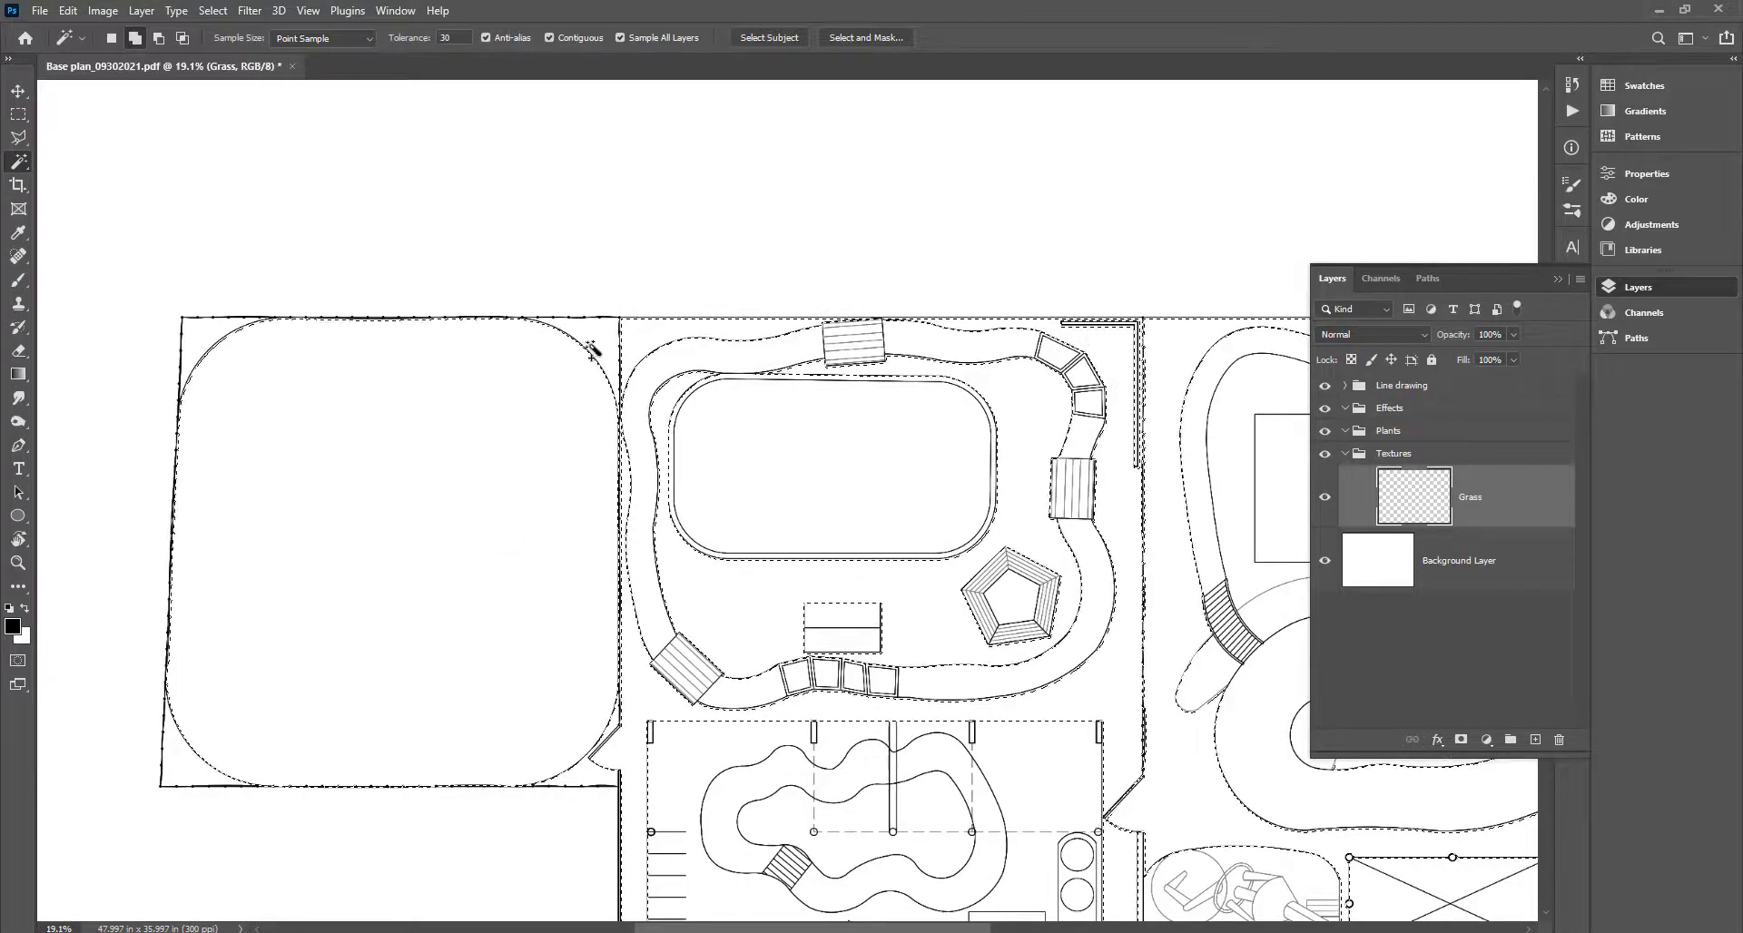
pyautogui.click(601, 343)
pyautogui.click(191, 773)
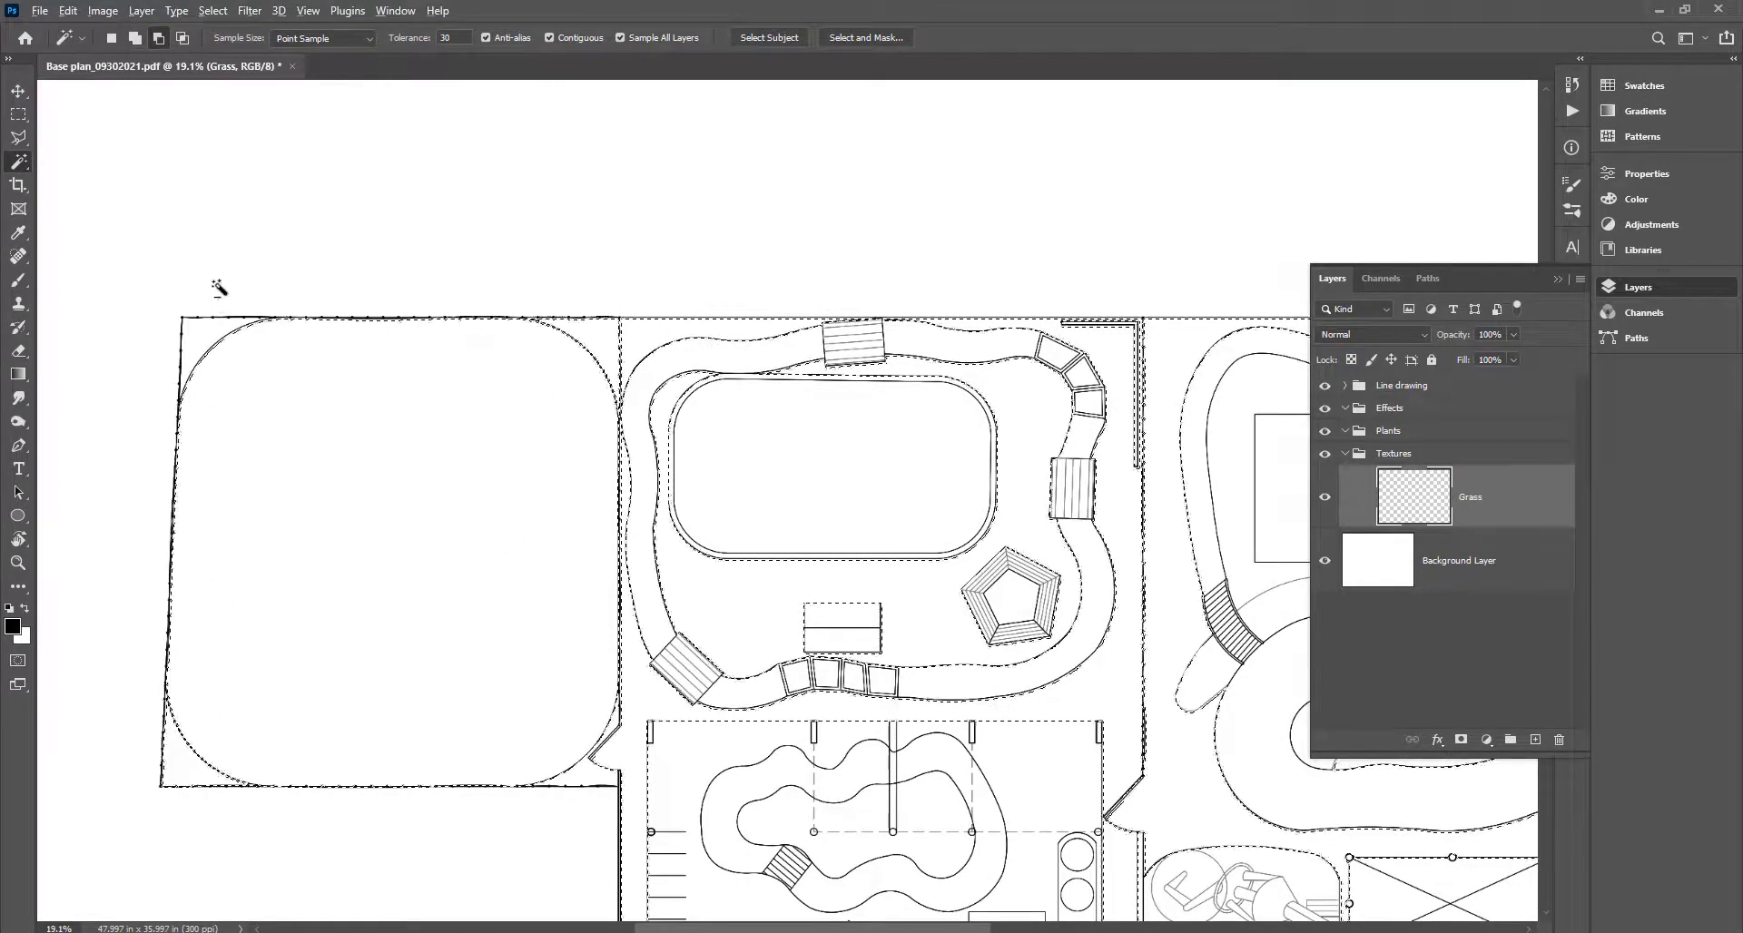
pyautogui.scroll(3, 218, 287)
pyautogui.scroll(-6, 194, 381)
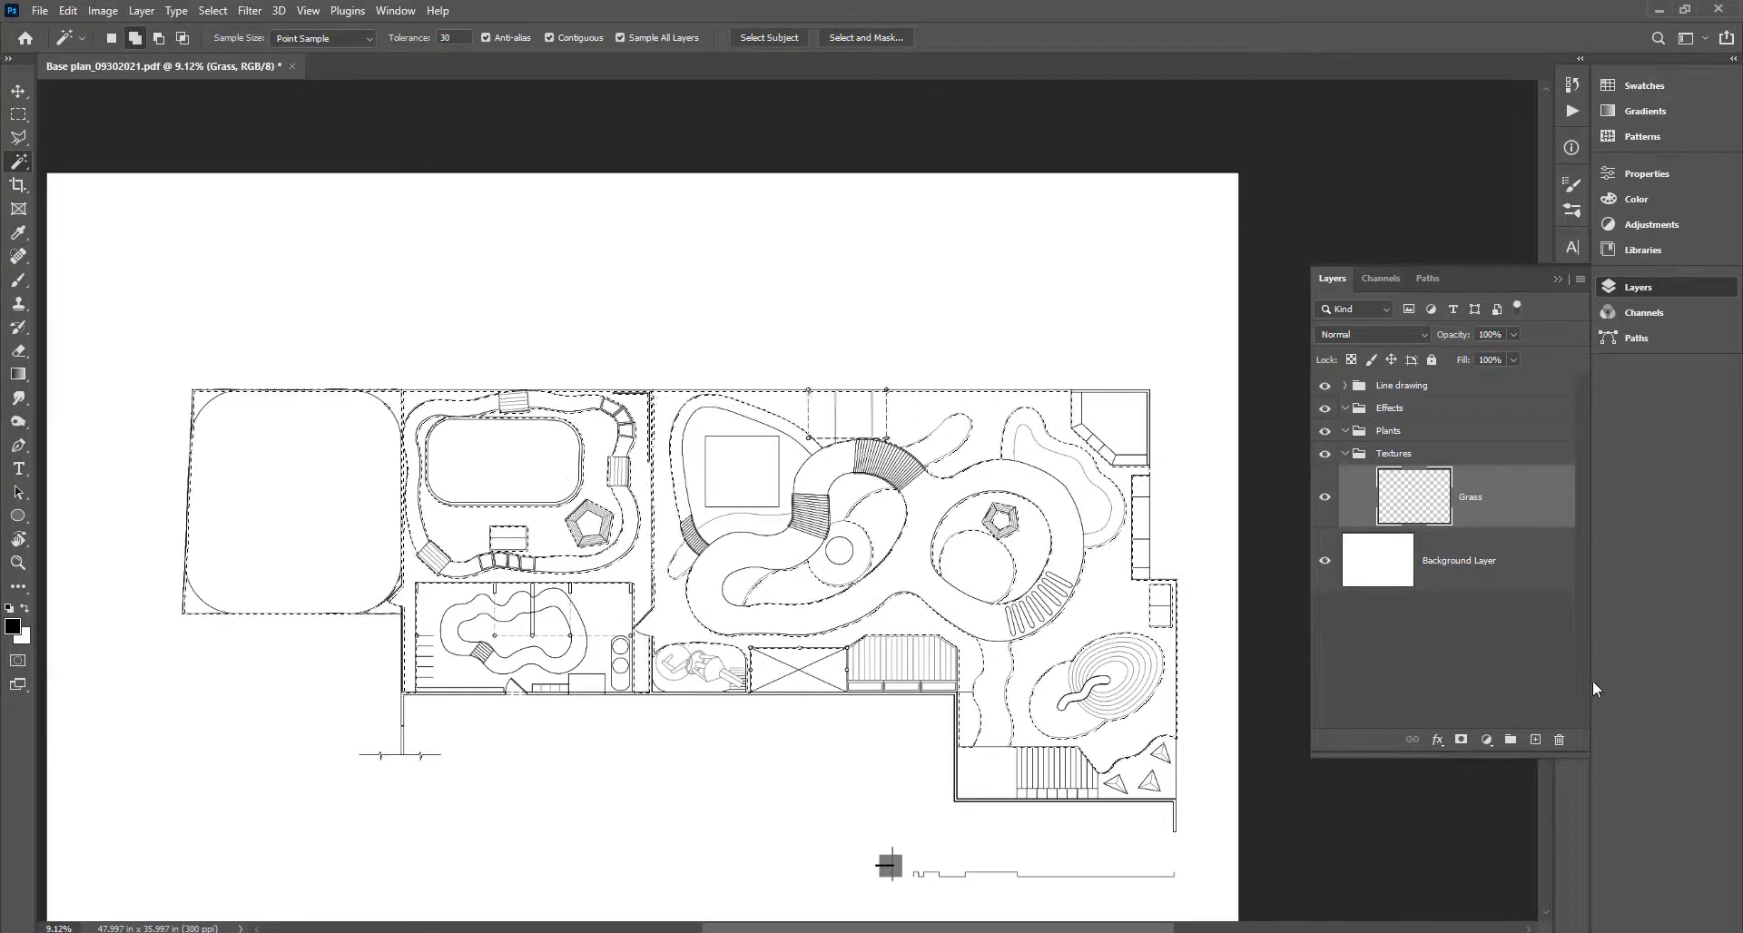
# Set the foreground colour to light green b6ff92, fill the lawn selection, then deselect.
pyautogui.click(13, 628)
pyautogui.moveTo(1210, 359)
pyautogui.mouseDown()
pyautogui.moveTo(1212, 331)
pyautogui.moveTo(1211, 352)
pyautogui.mouseUp()
pyautogui.moveTo(1113, 249); pyautogui.dragTo(1053, 113)
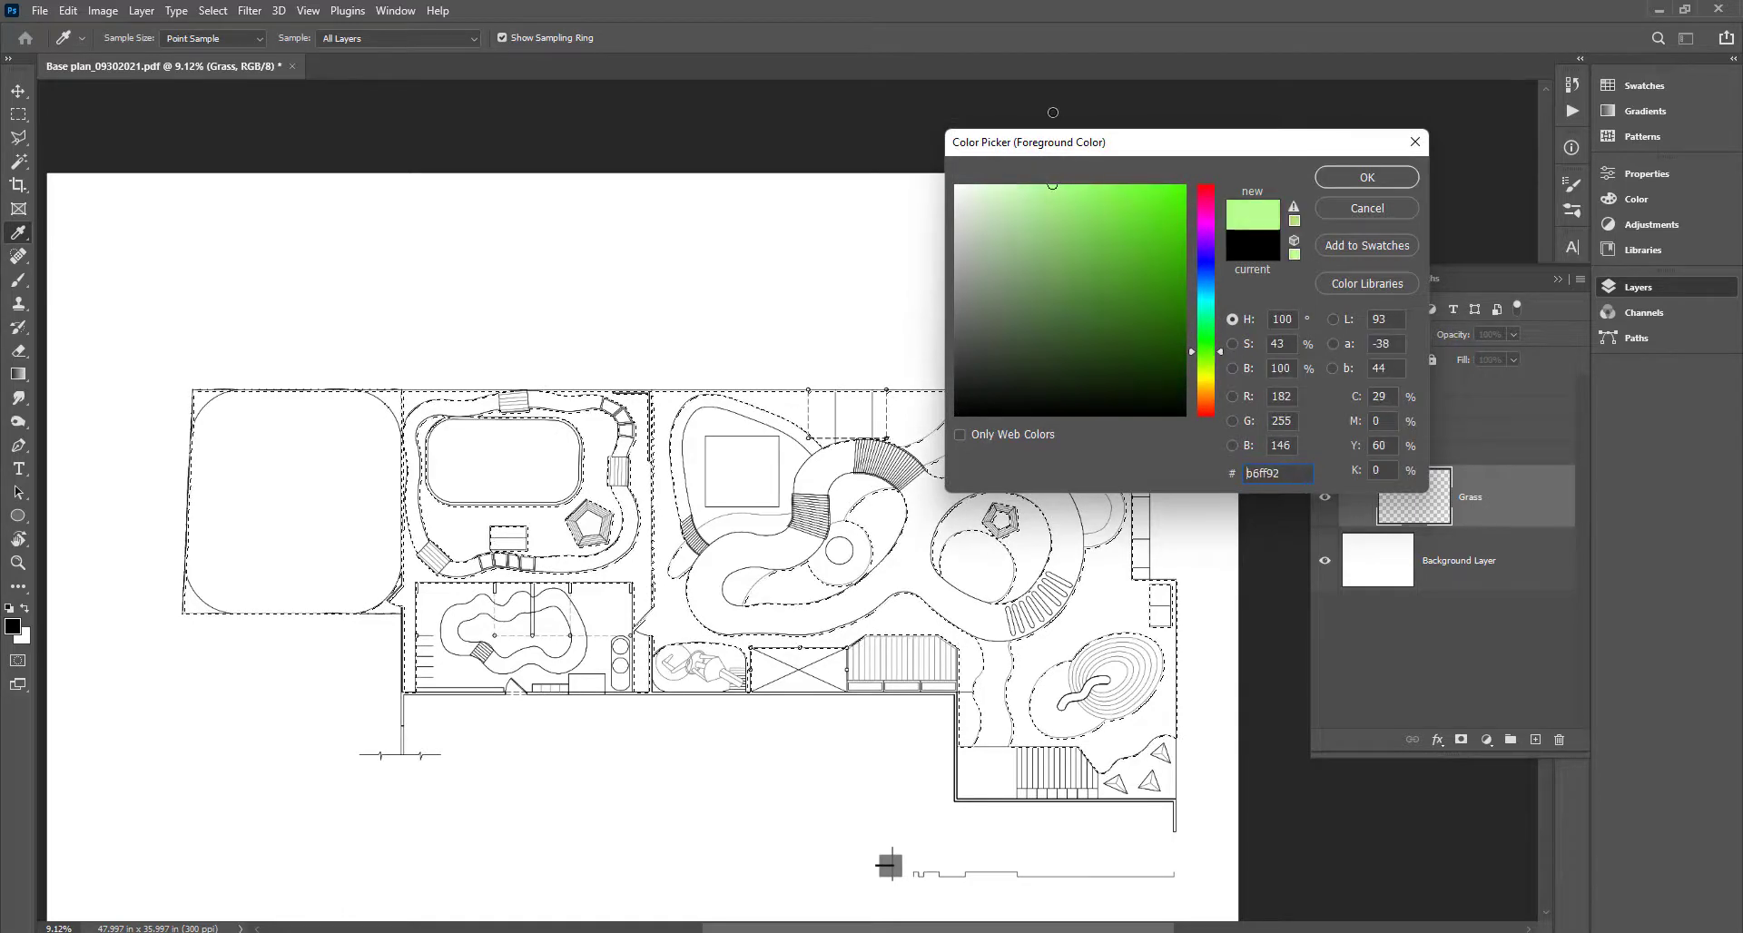
pyautogui.press('Return')
pyautogui.press('w')
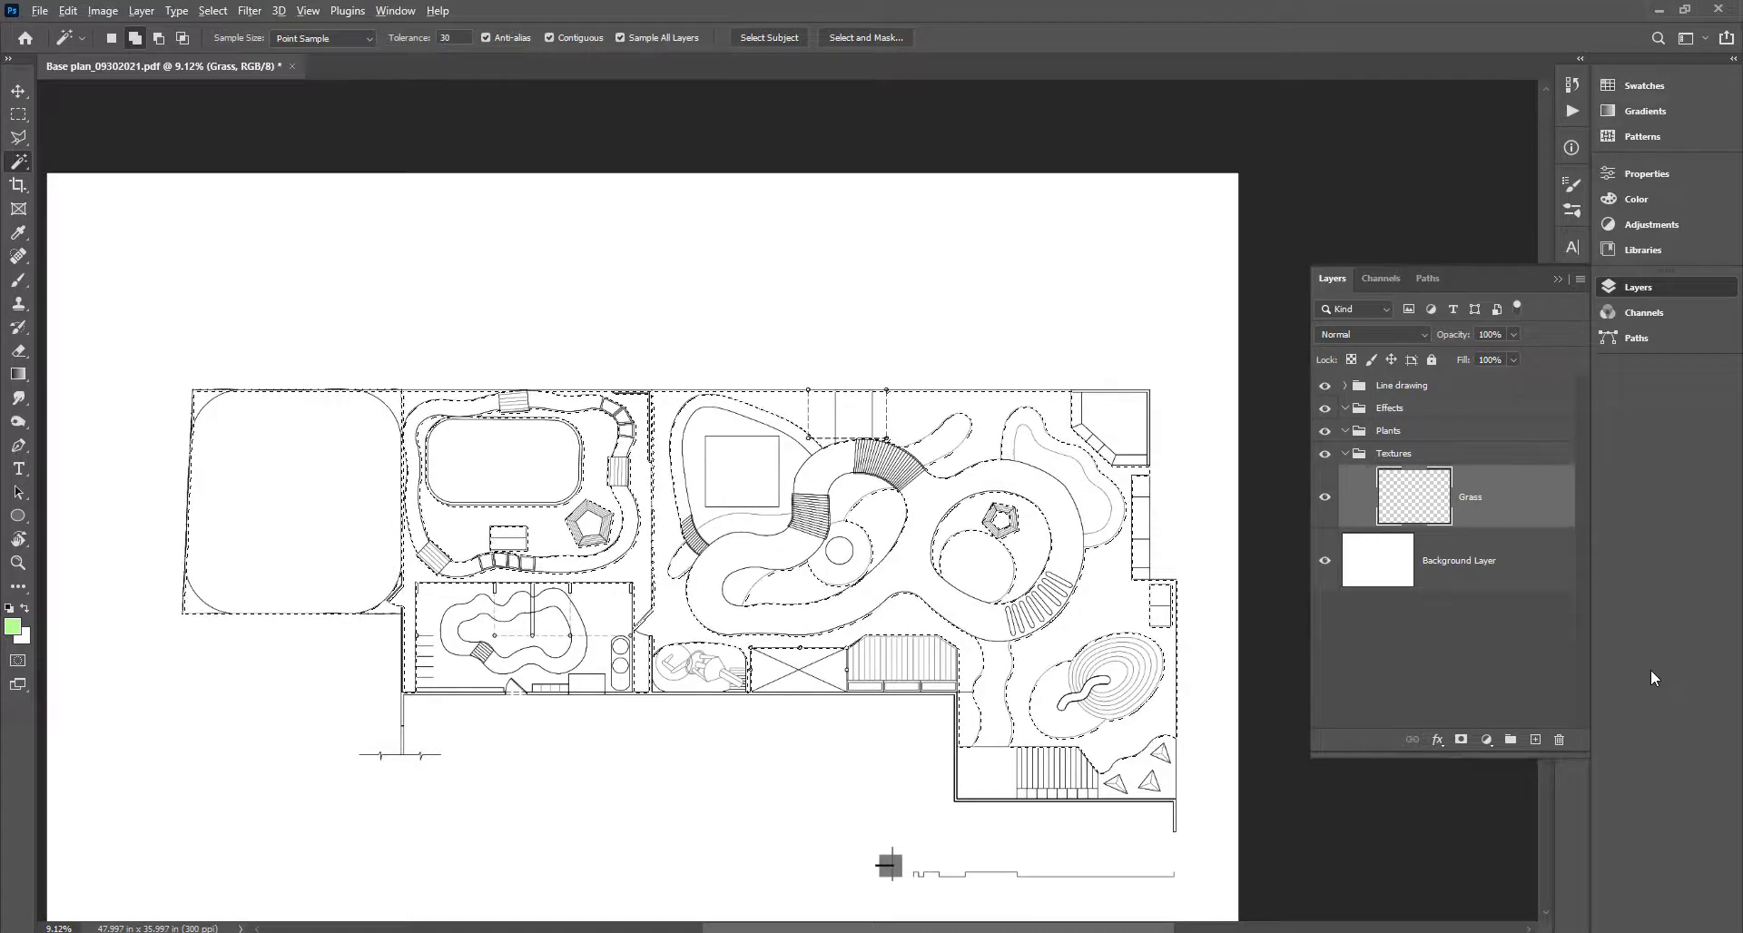
pyautogui.hotkey('alt', 'BackSpace')
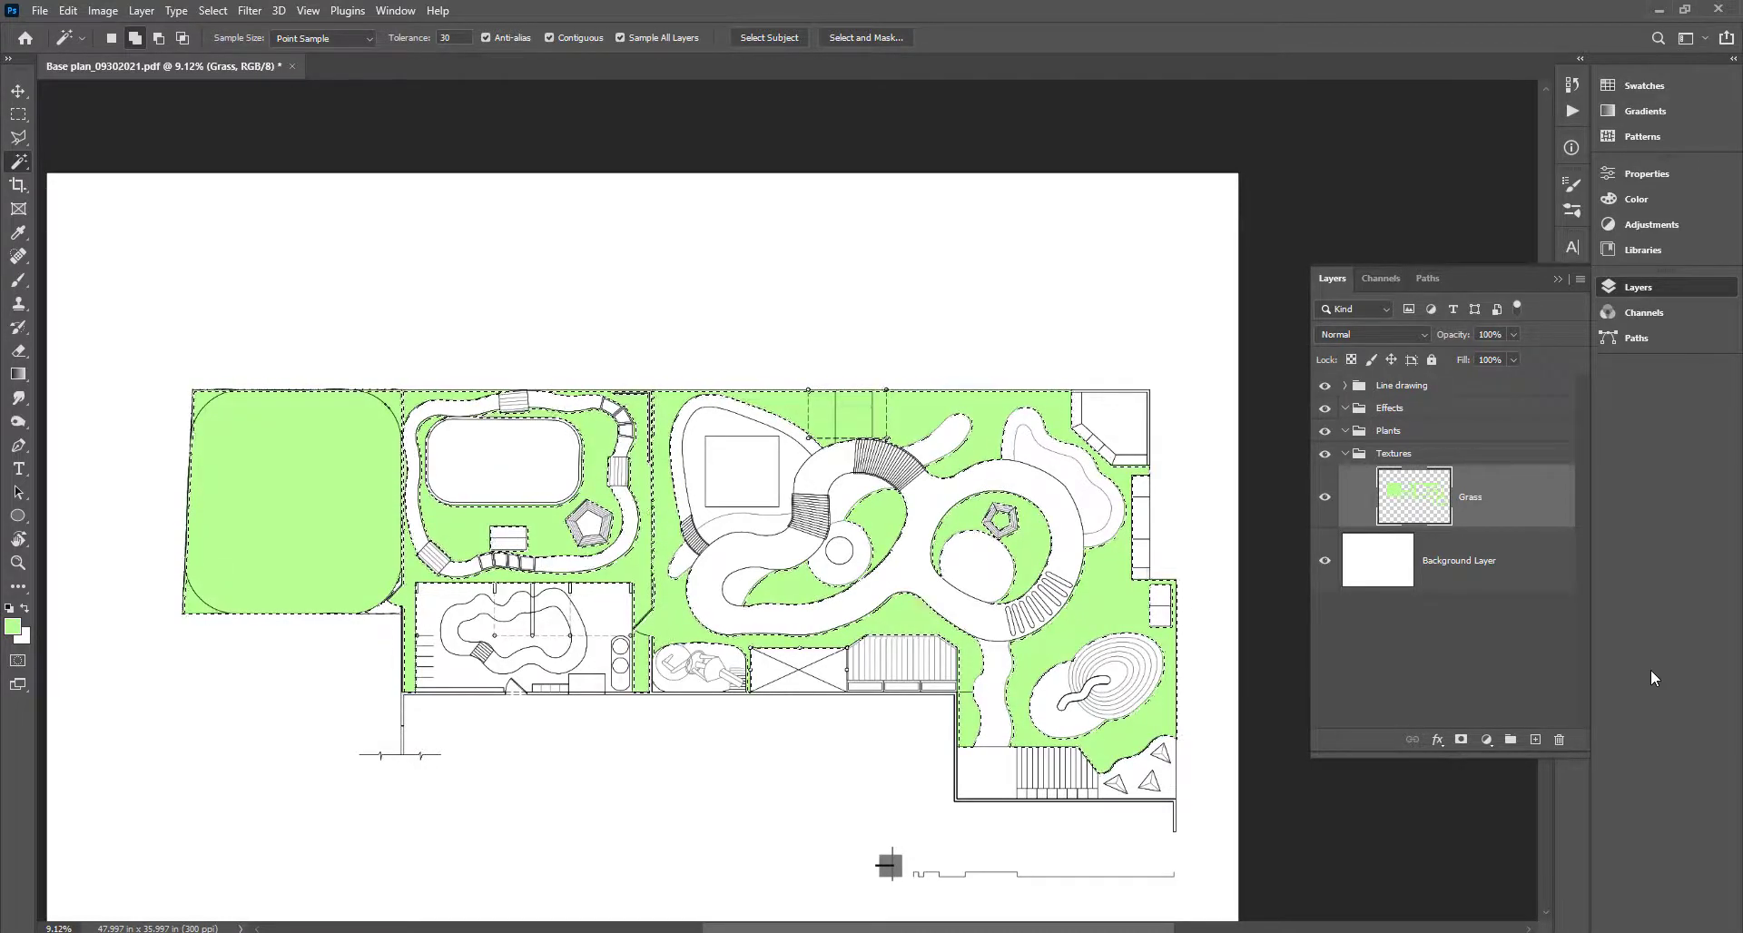
pyautogui.hotkey('ctrl', 'd')
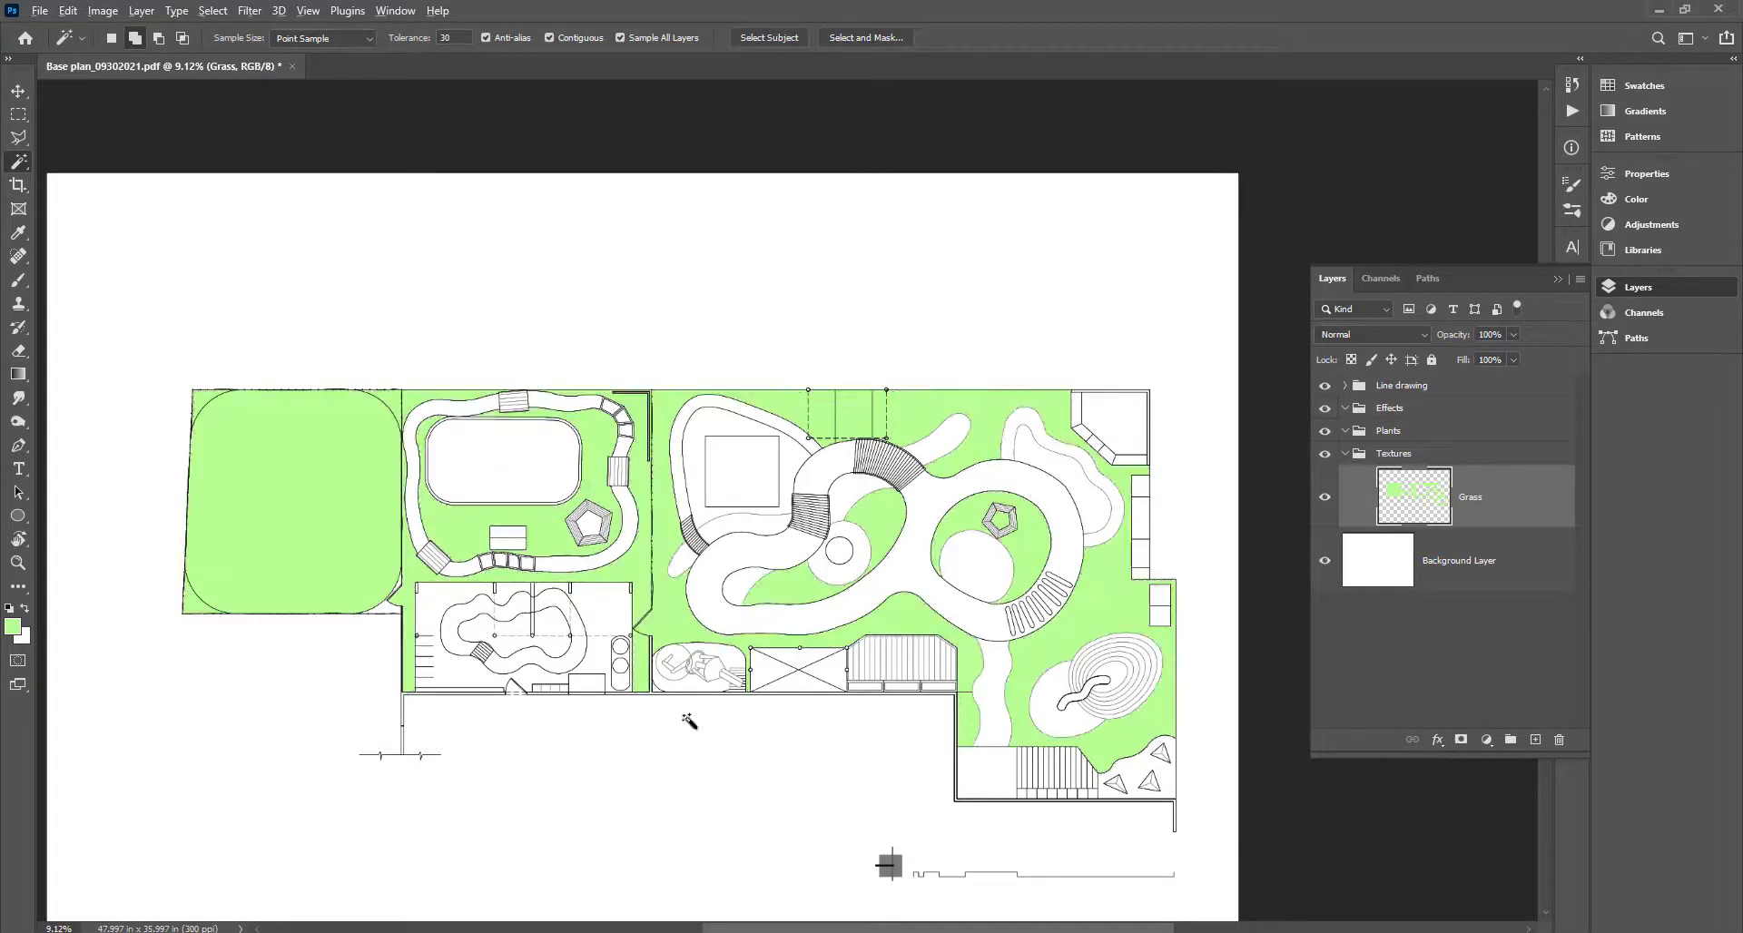
# Select the missed white corner beside the left yard and fill it green.
pyautogui.scroll(6, 607, 497)
pyautogui.scroll(11, 534, 486)
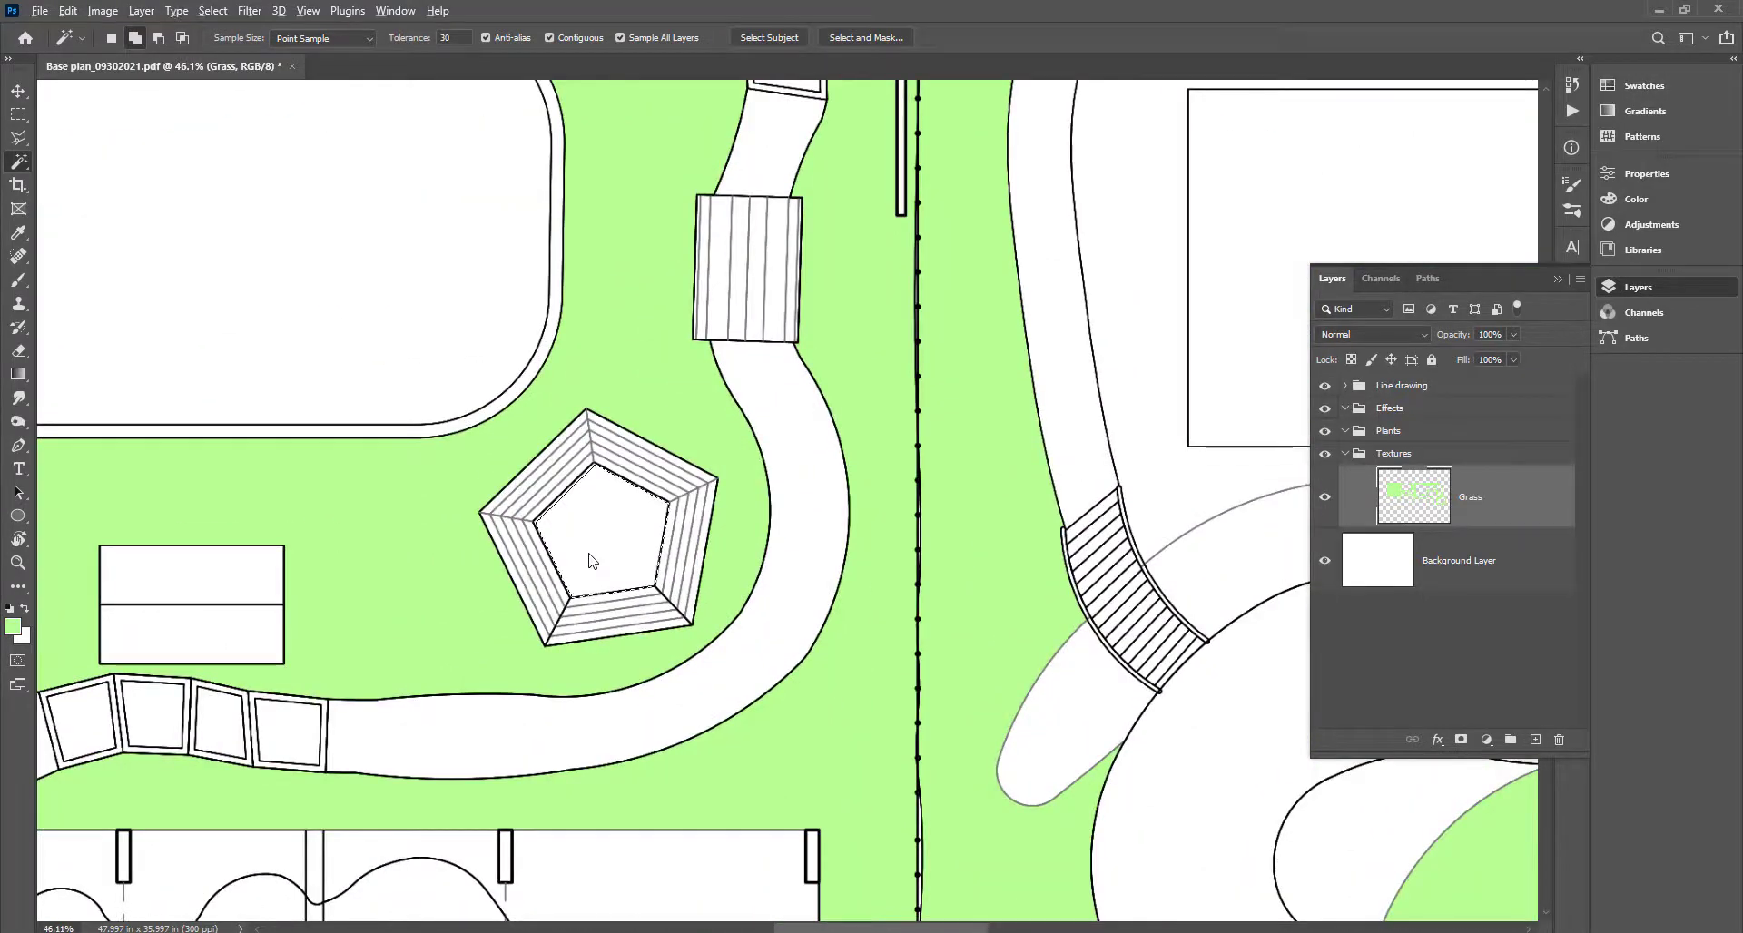
pyautogui.scroll(-12, 590, 556)
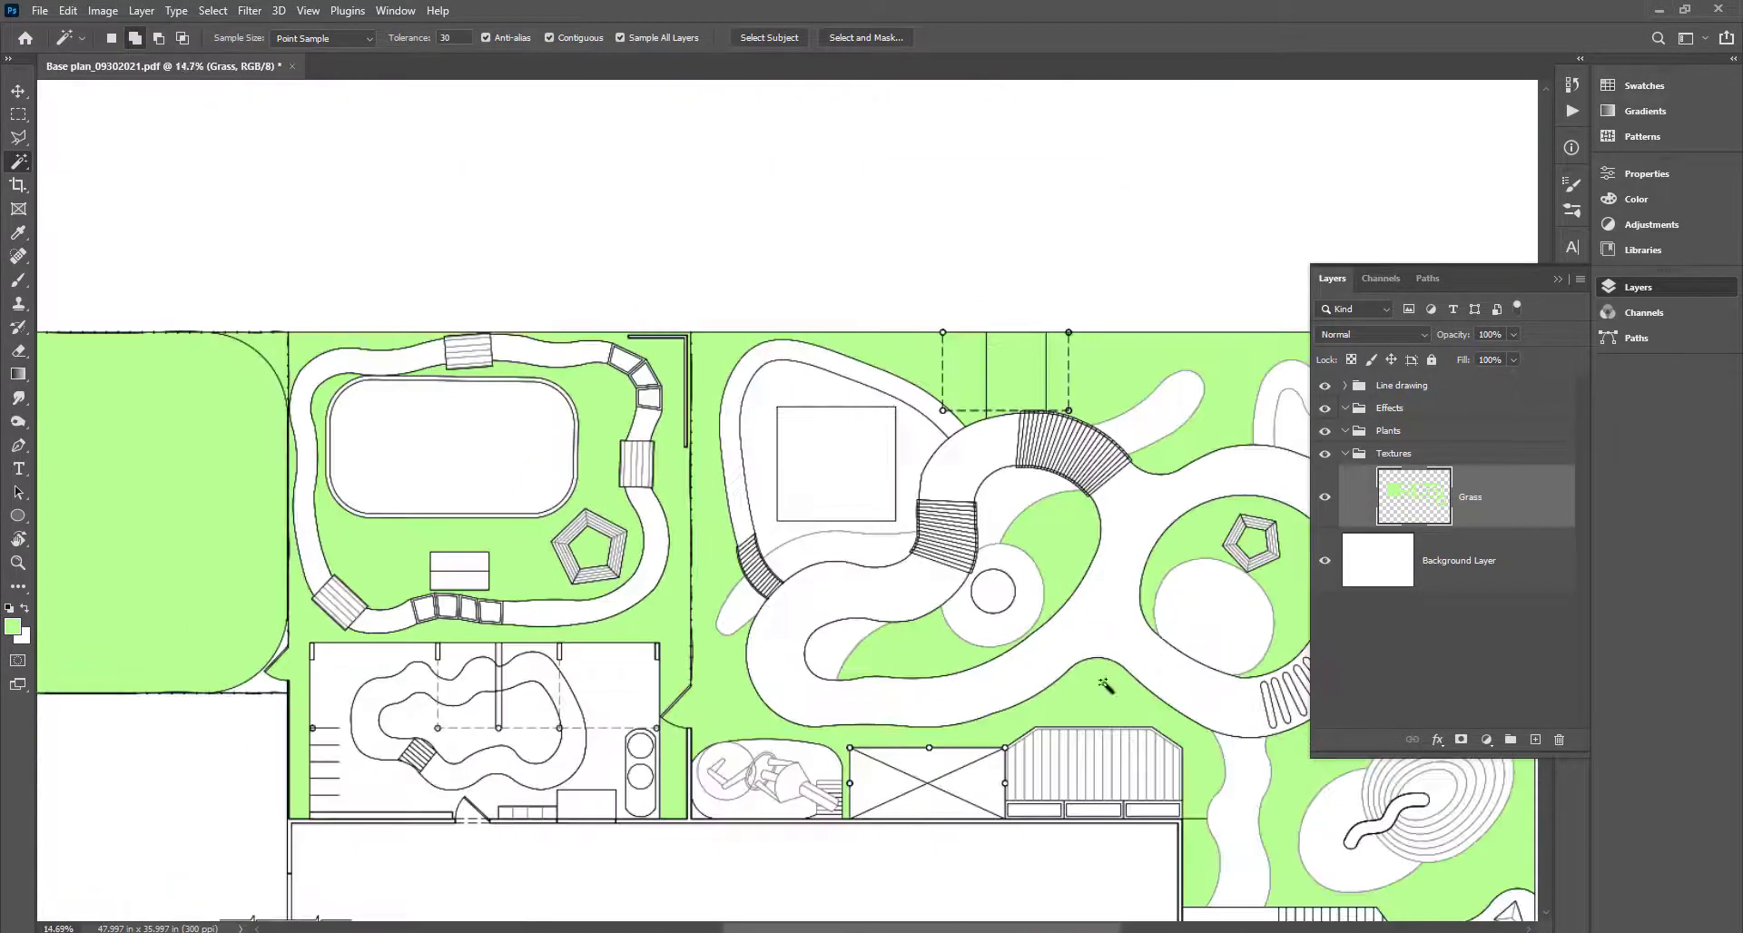
pyautogui.scroll(8, 1102, 635)
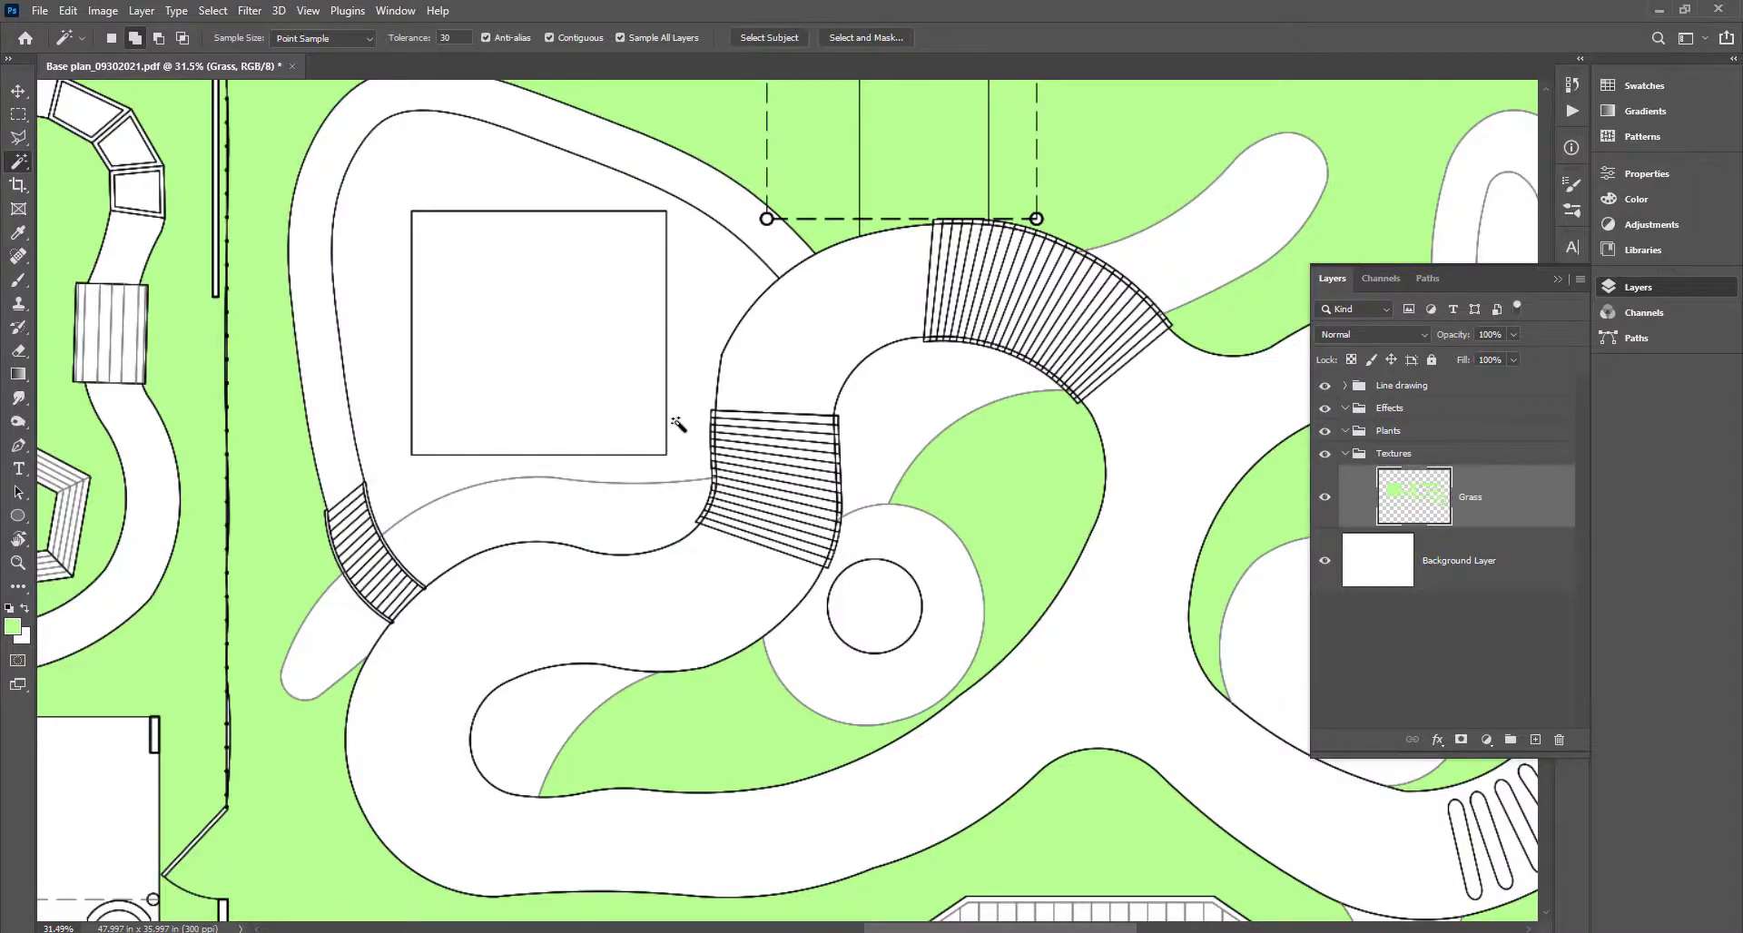
pyautogui.scroll(-3, 642, 483)
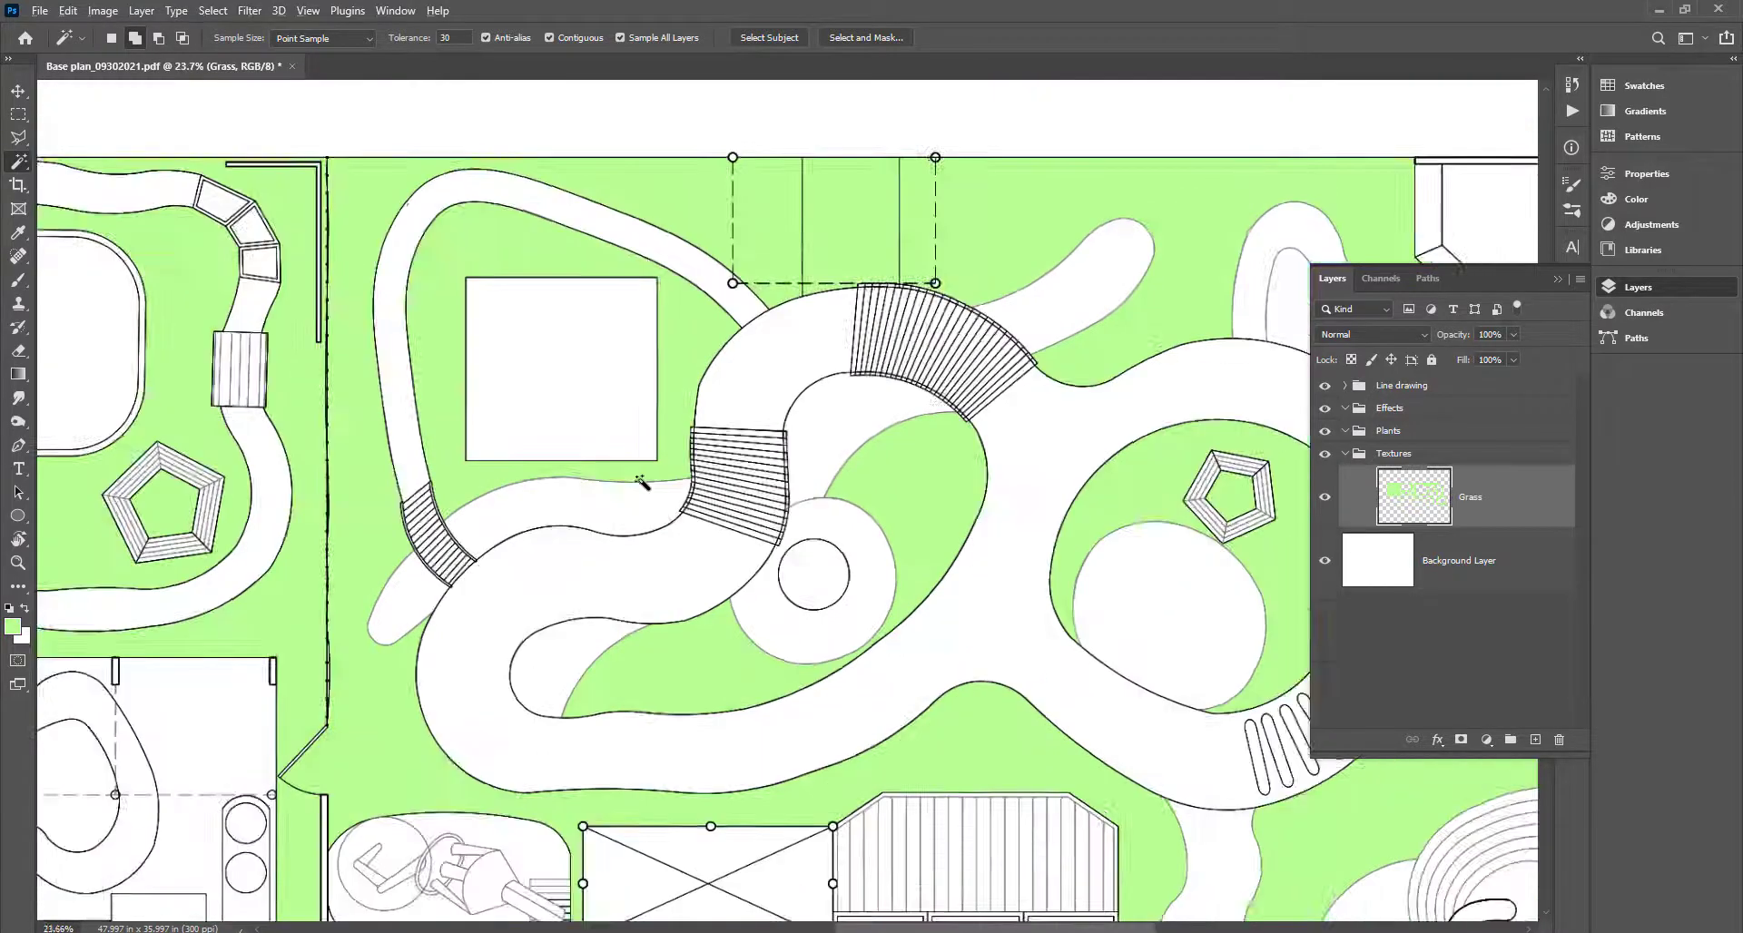
pyautogui.scroll(-3, 642, 483)
pyautogui.scroll(2, 1080, 461)
pyautogui.scroll(-2, 1080, 461)
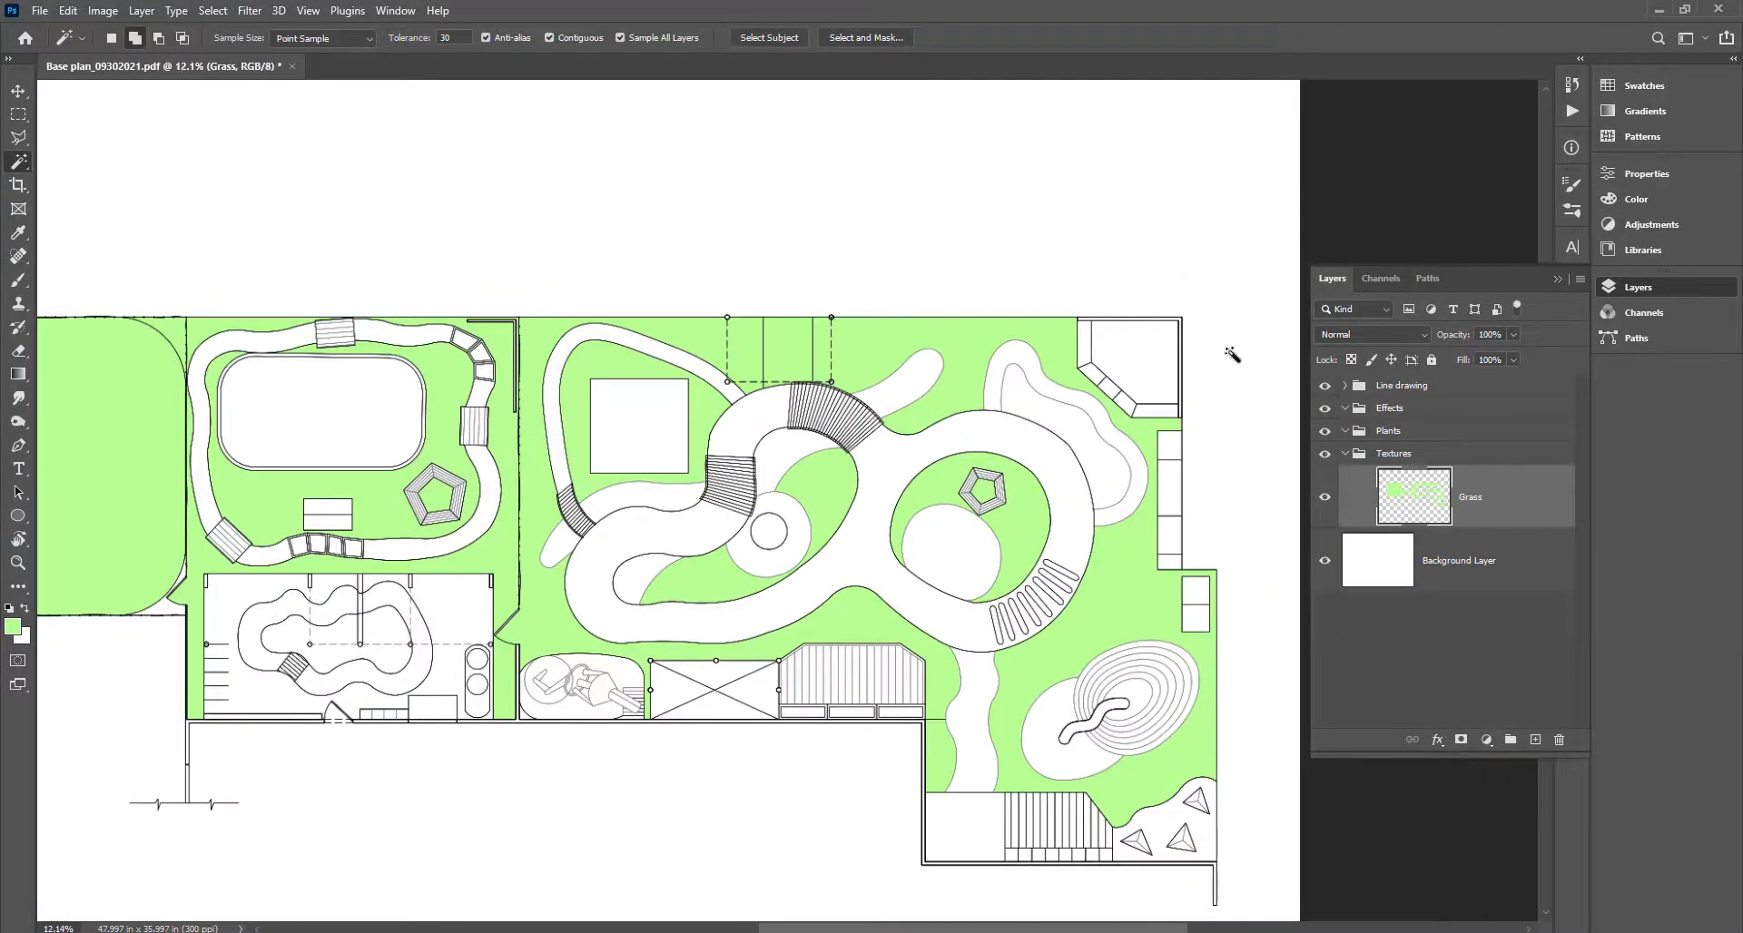
pyautogui.moveTo(391, 516); pyautogui.dragTo(747, 541)
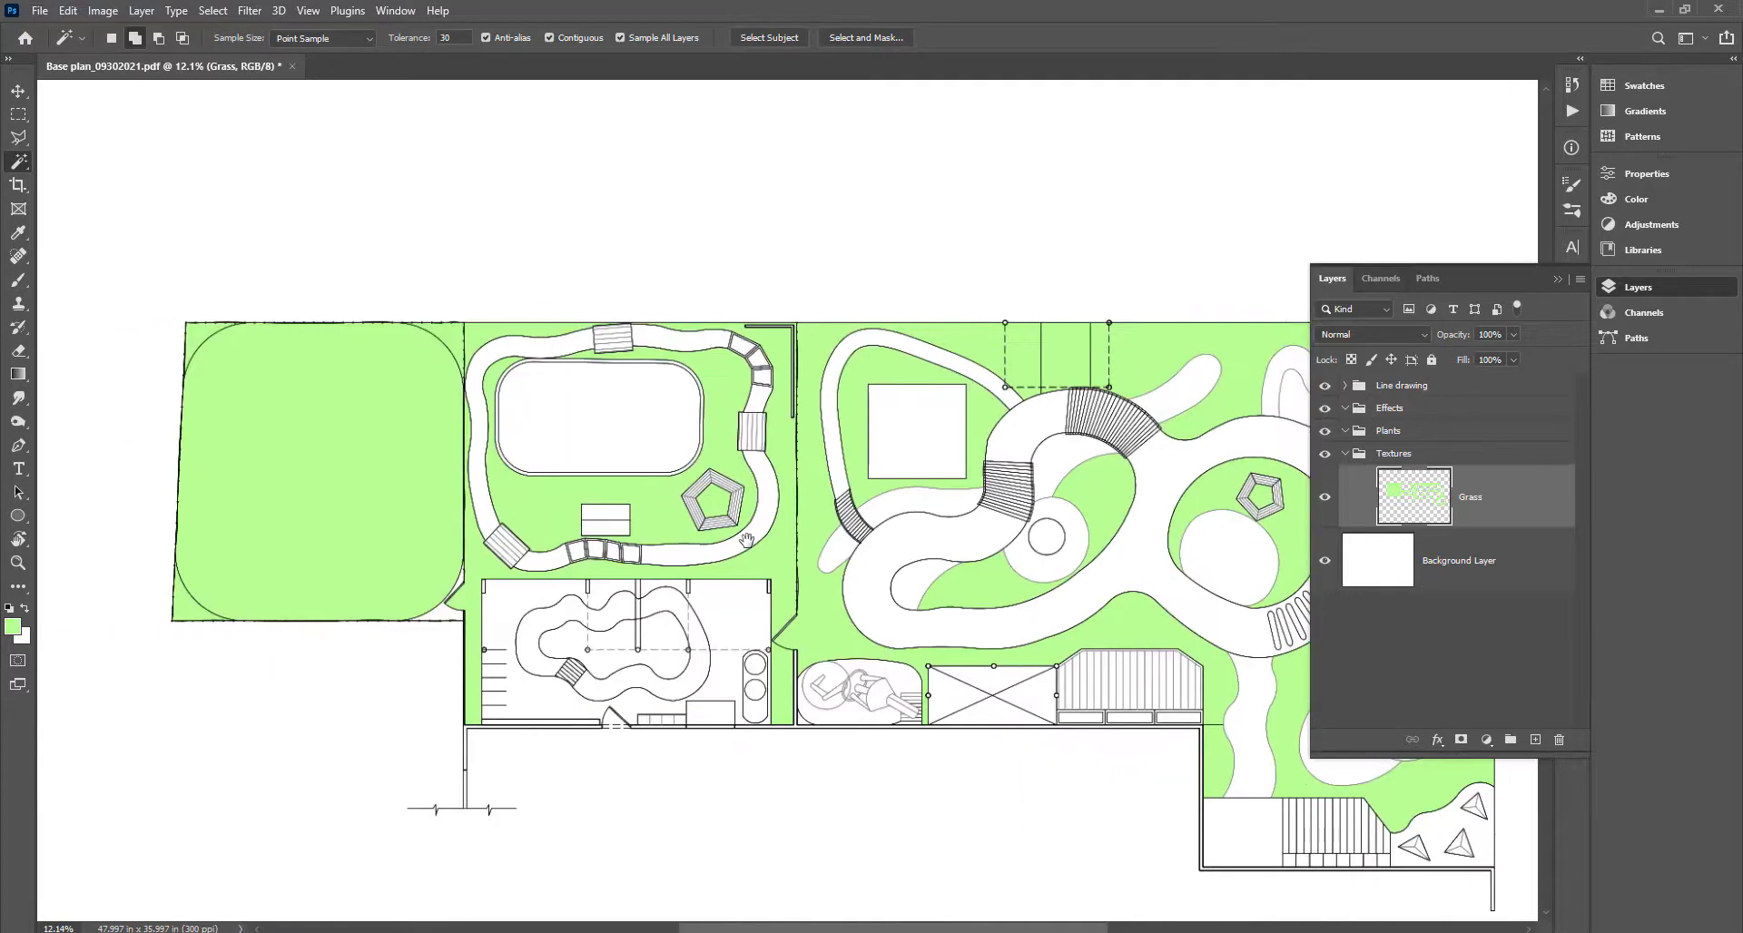
pyautogui.scroll(5, 506, 589)
pyautogui.click(508, 614)
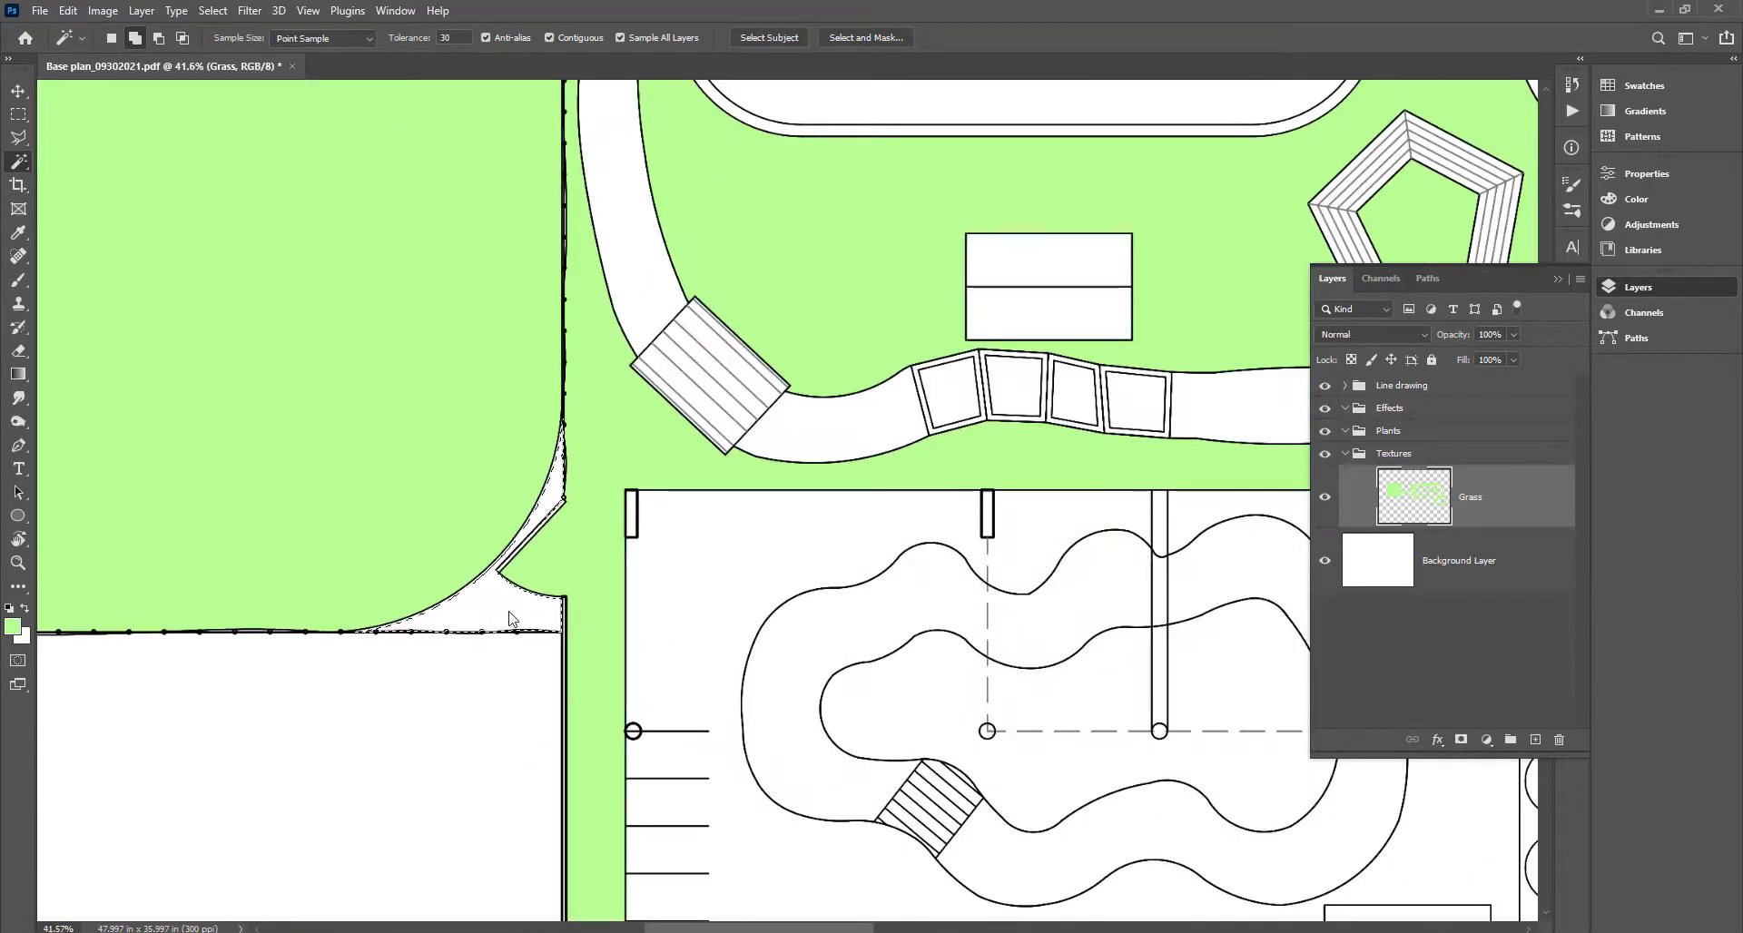
pyautogui.hotkey('alt', 'BackSpace')
pyautogui.scroll(-4, 472, 640)
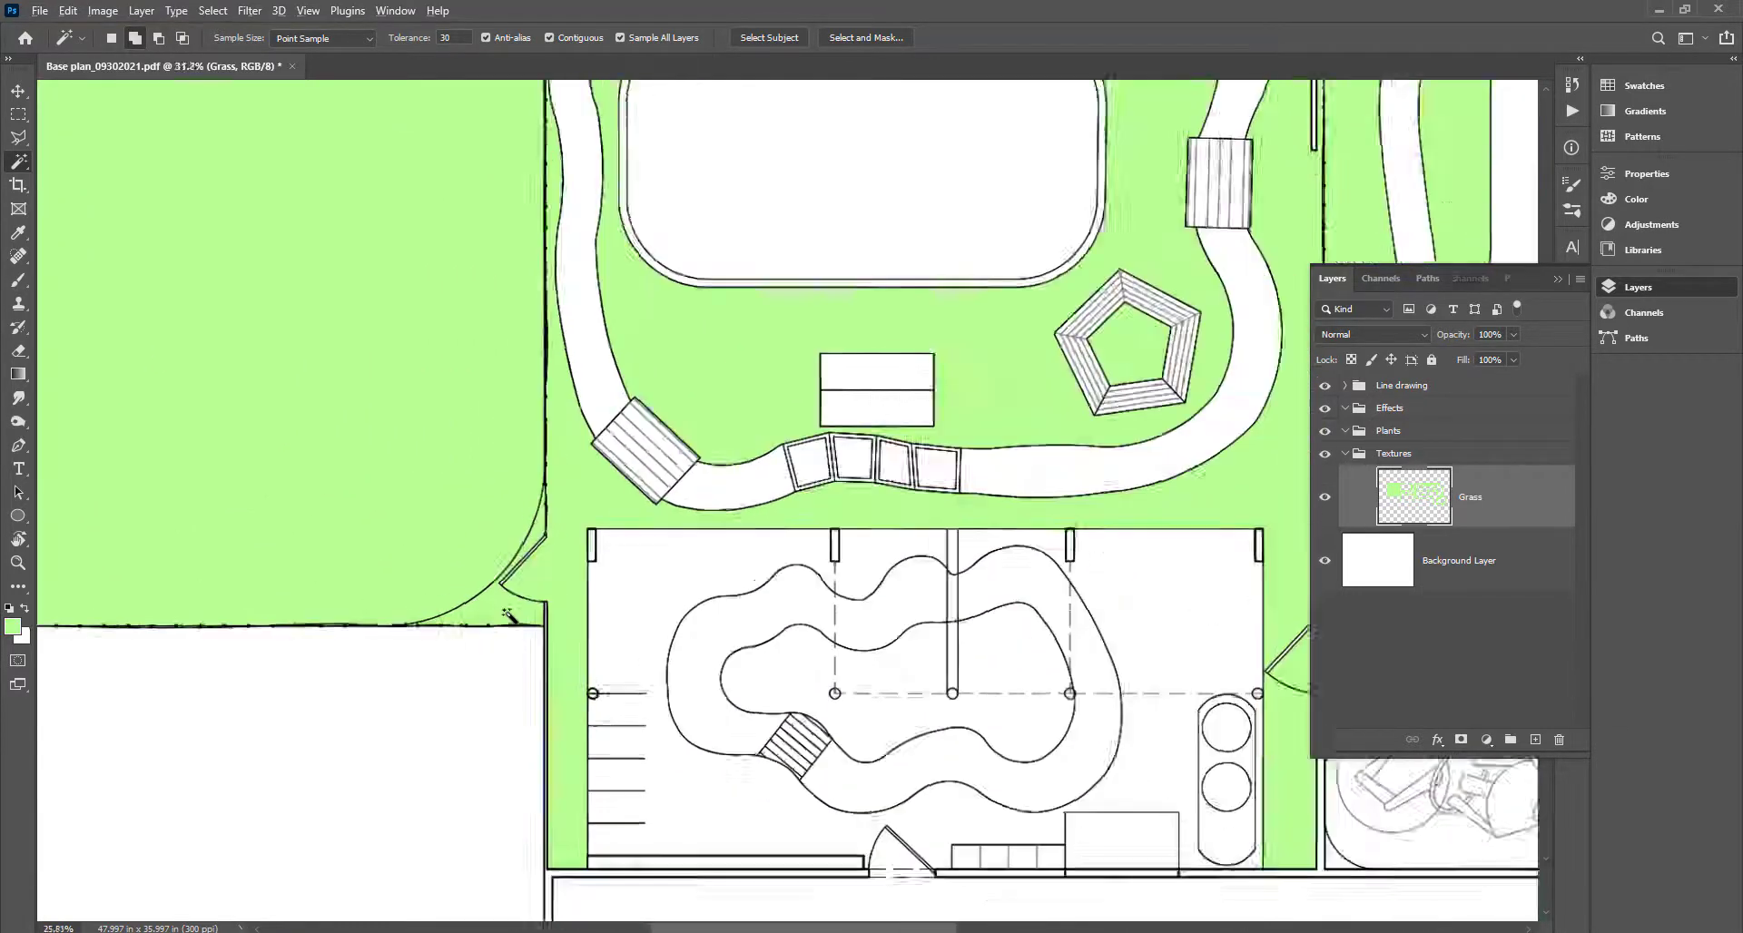
pyautogui.scroll(-2, 454, 643)
pyautogui.moveTo(974, 642); pyautogui.dragTo(753, 591)
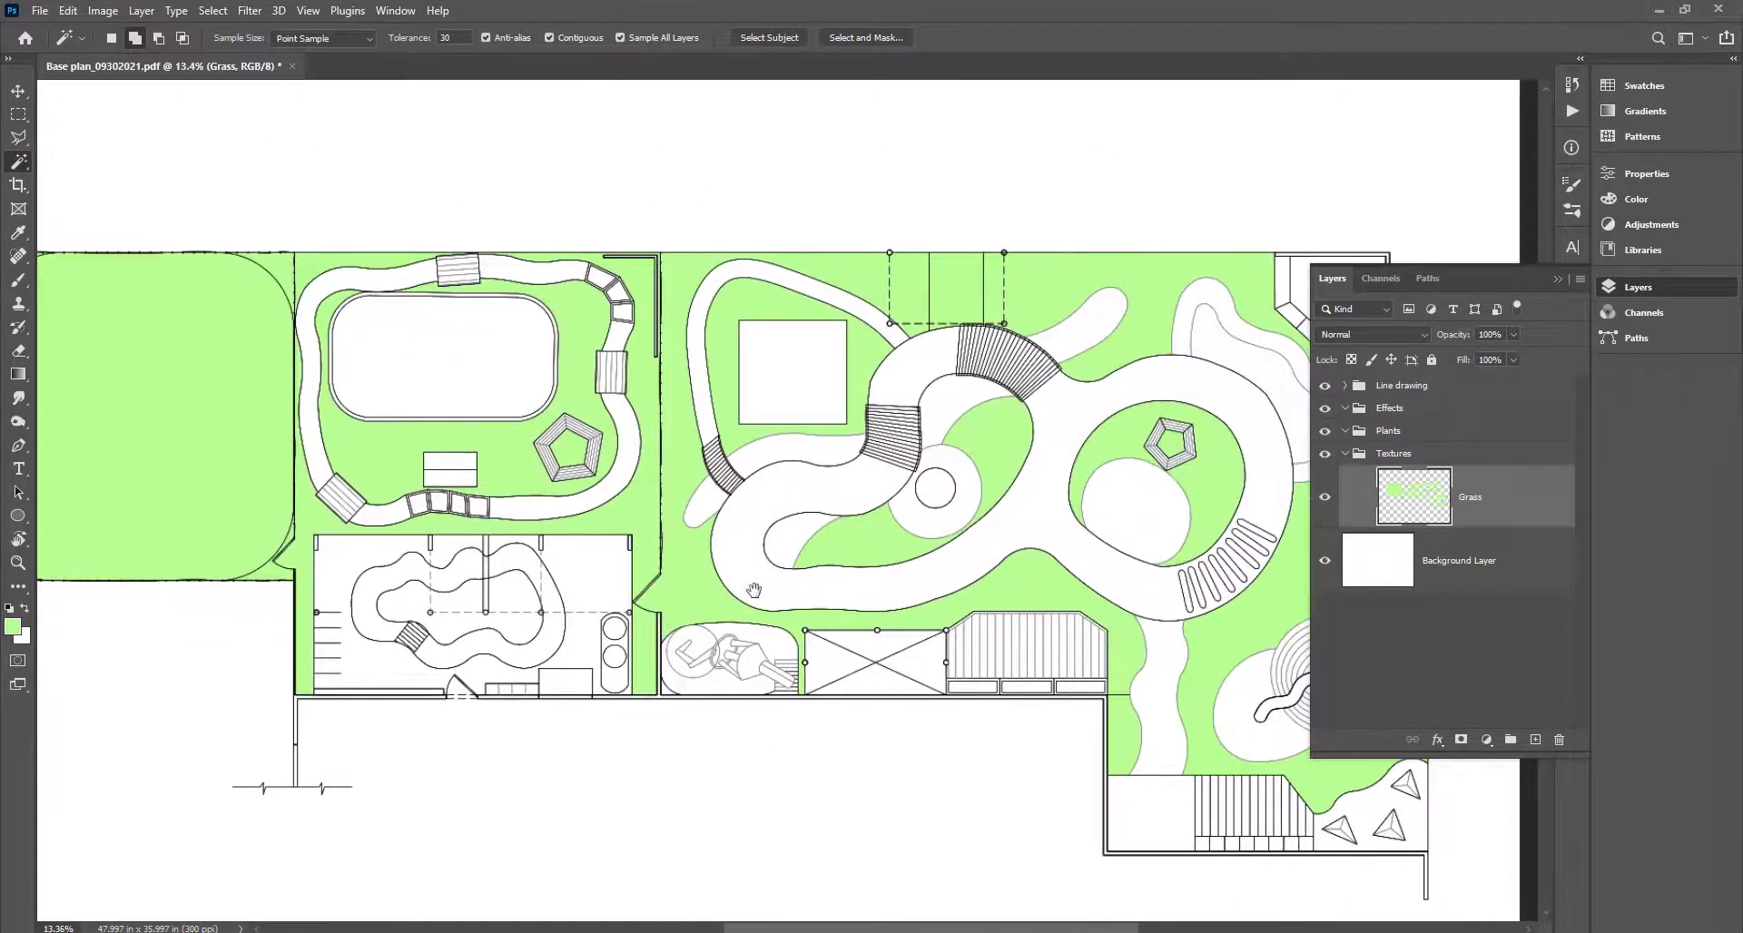
# Give the Grass layer a Pattern Overlay using the green grass texture pattern.
pyautogui.doubleClick(1514, 505)
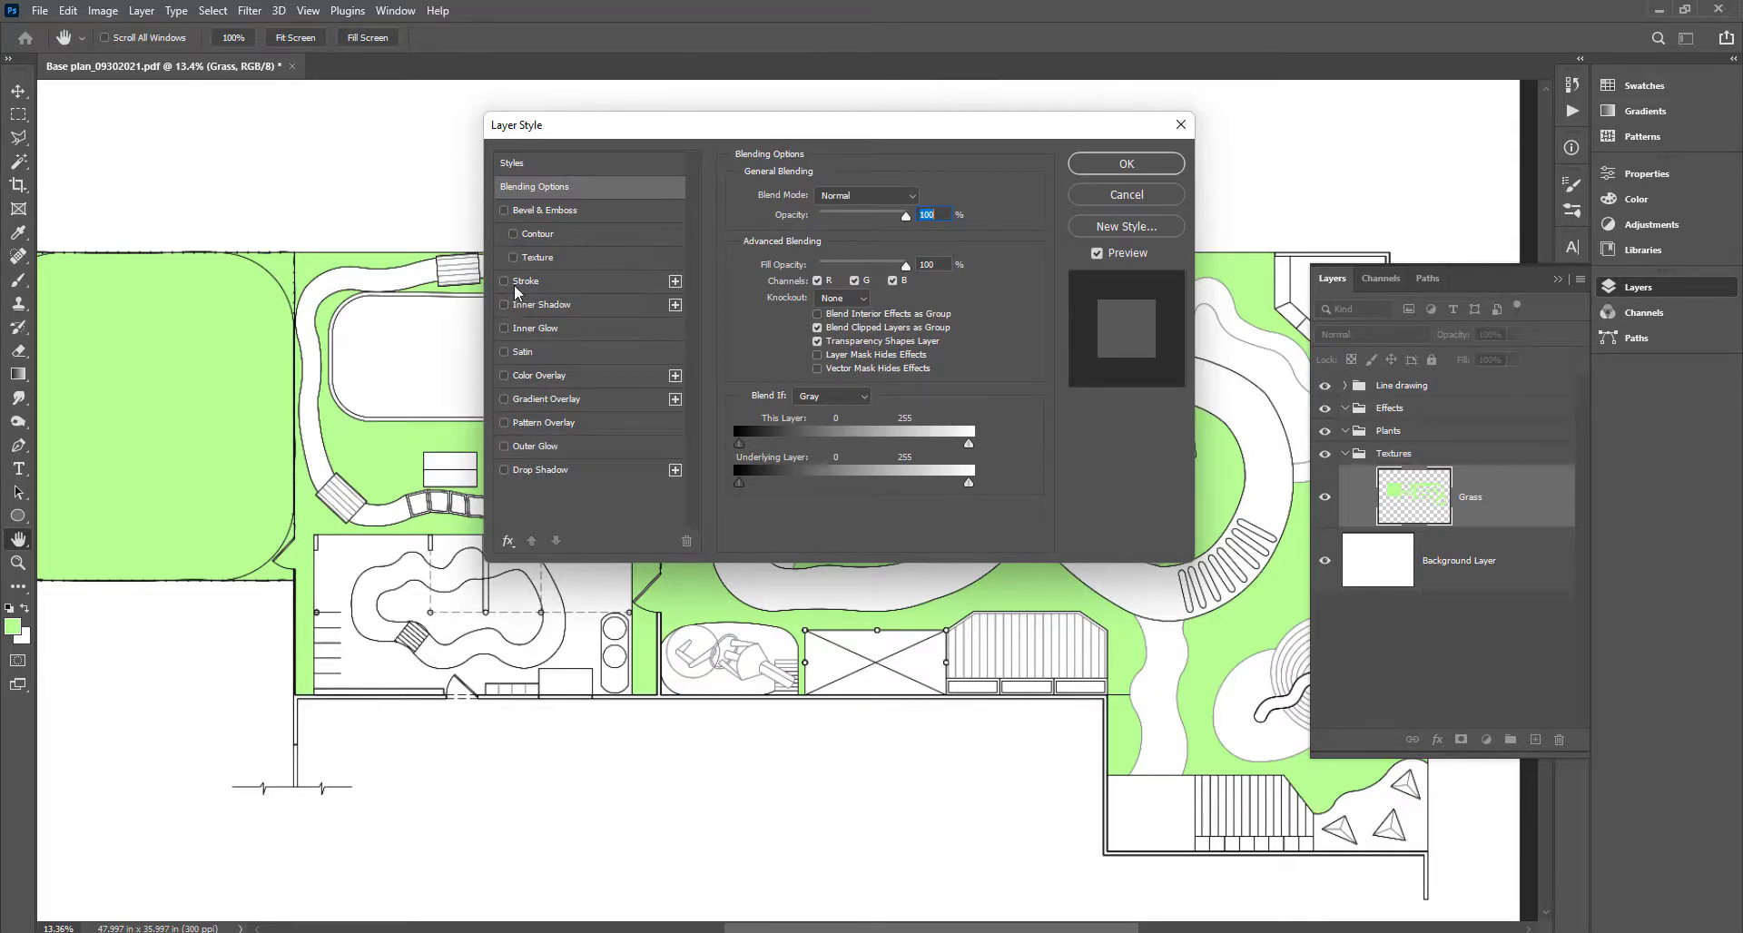
pyautogui.click(505, 424)
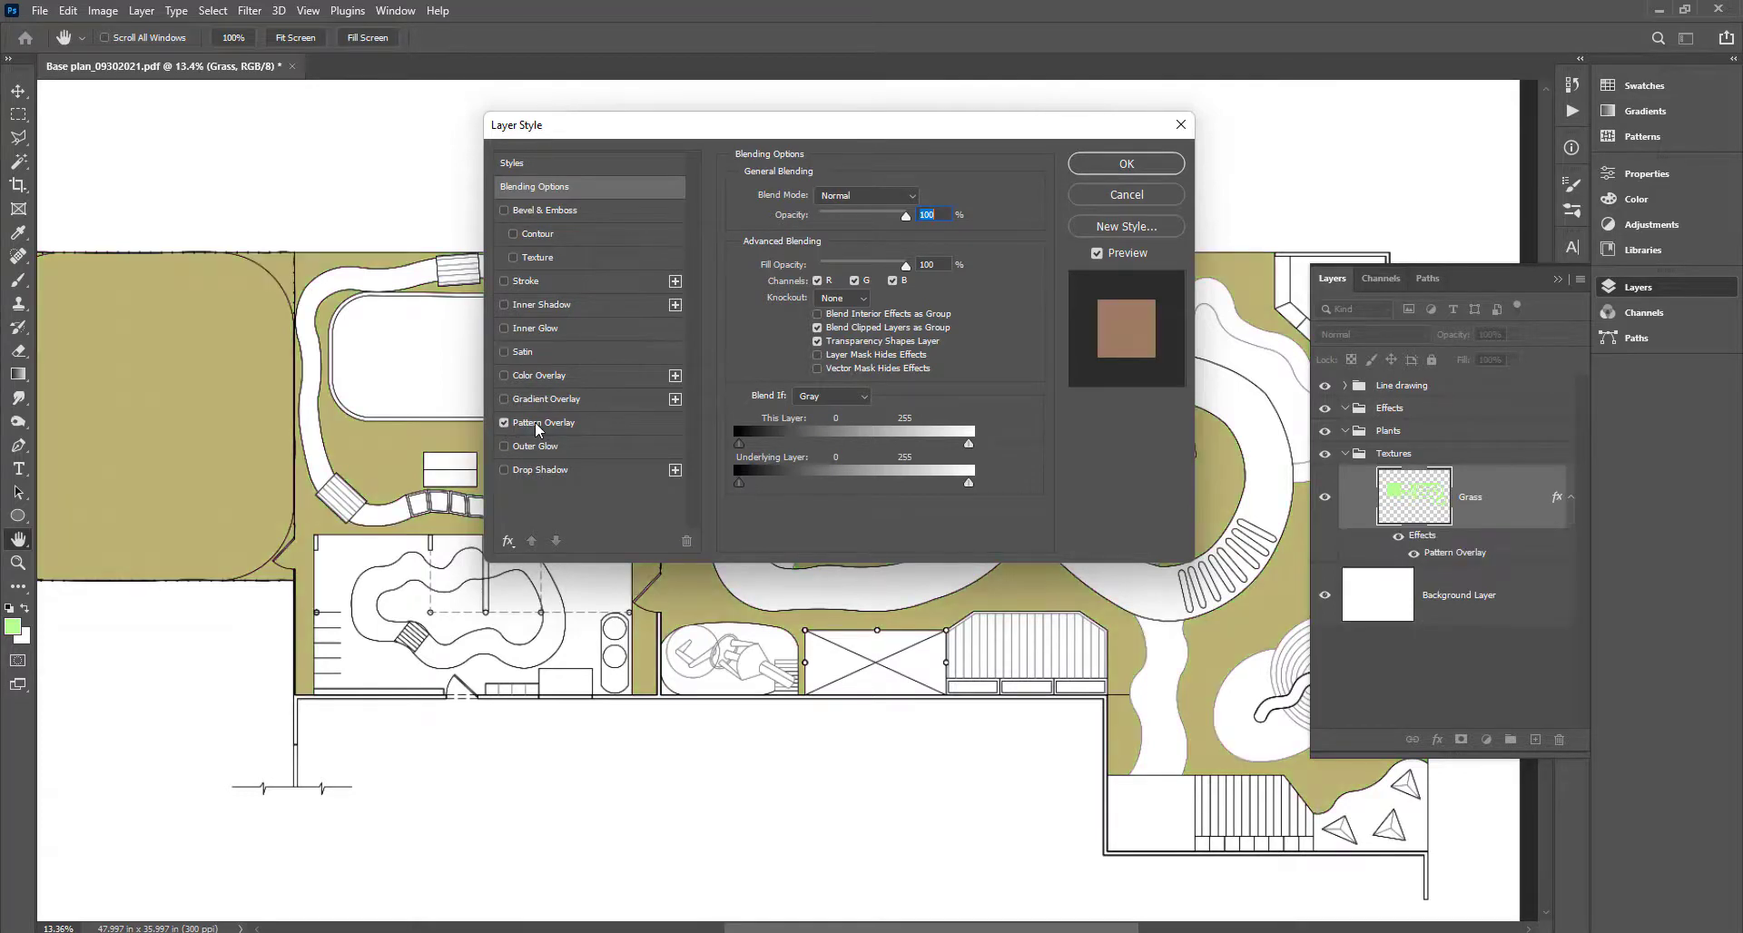
pyautogui.click(539, 425)
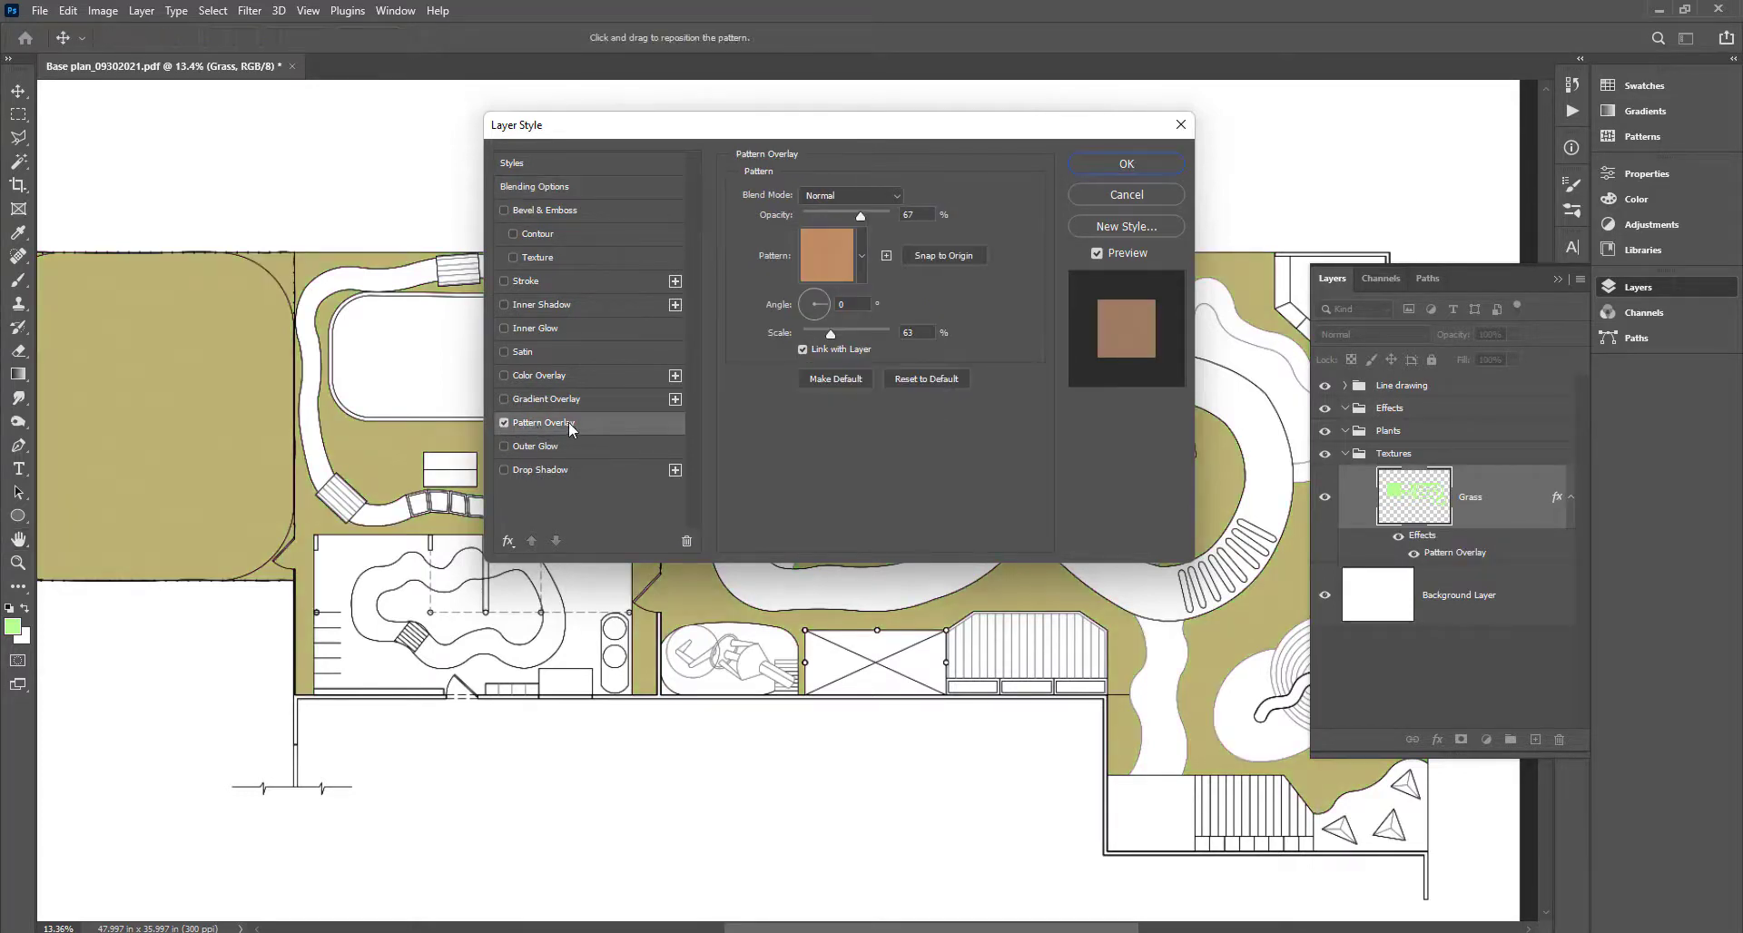
pyautogui.click(862, 253)
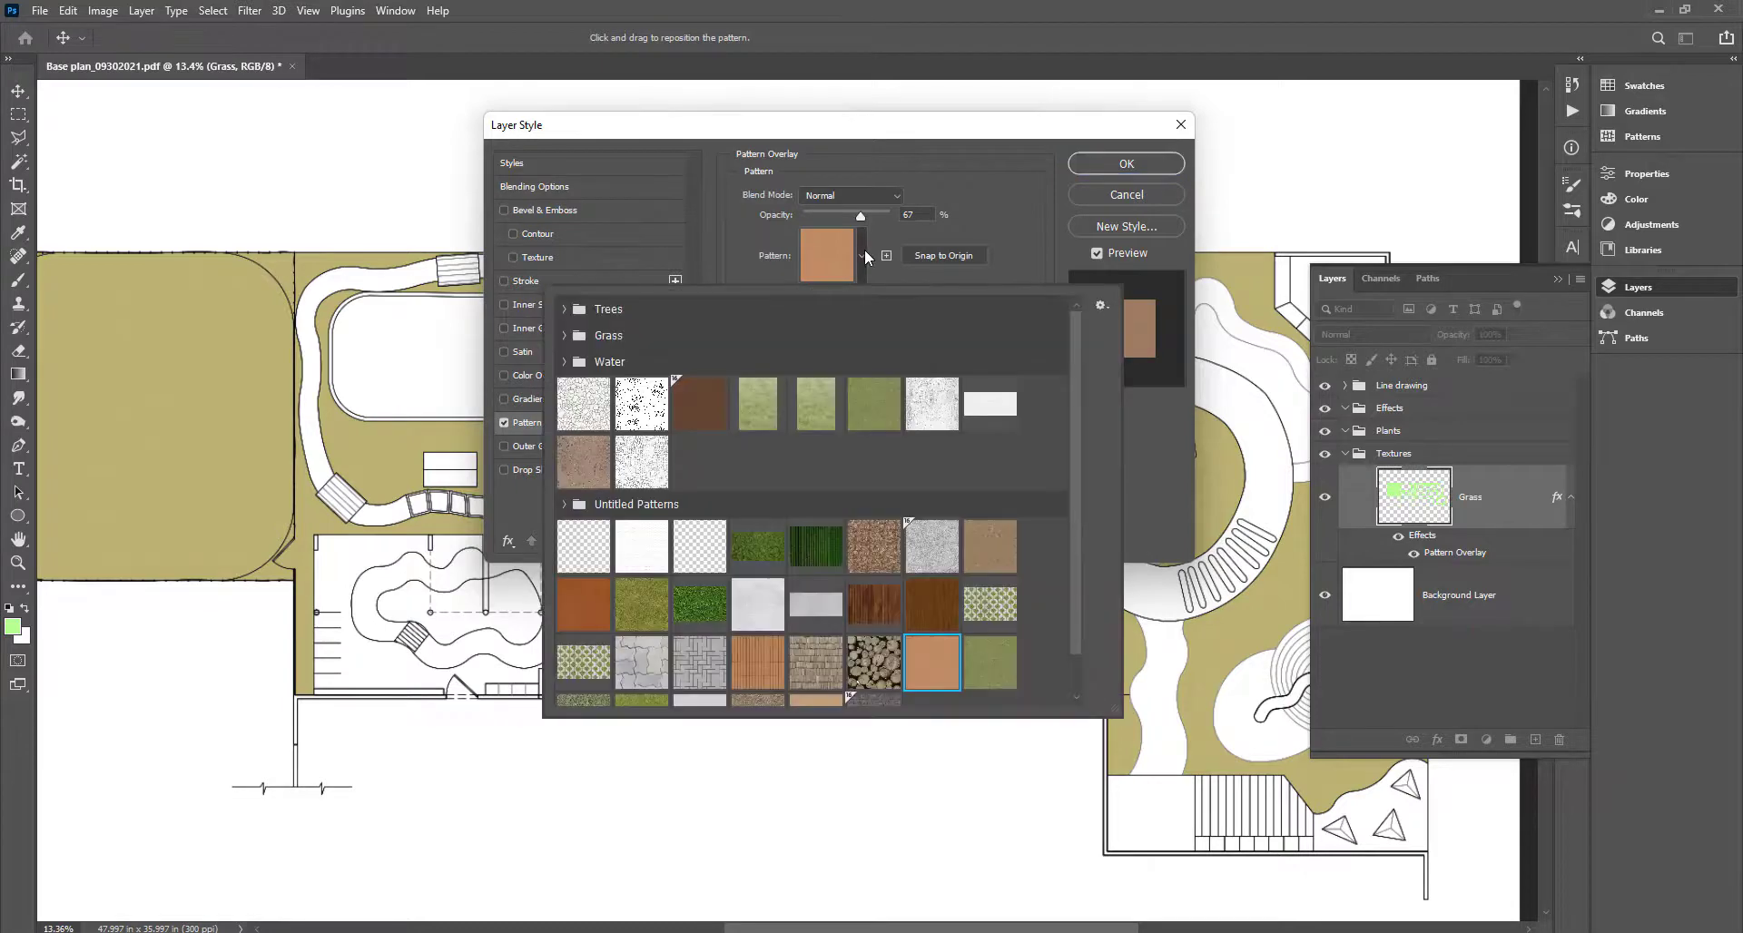
pyautogui.scroll(-1, 973, 591)
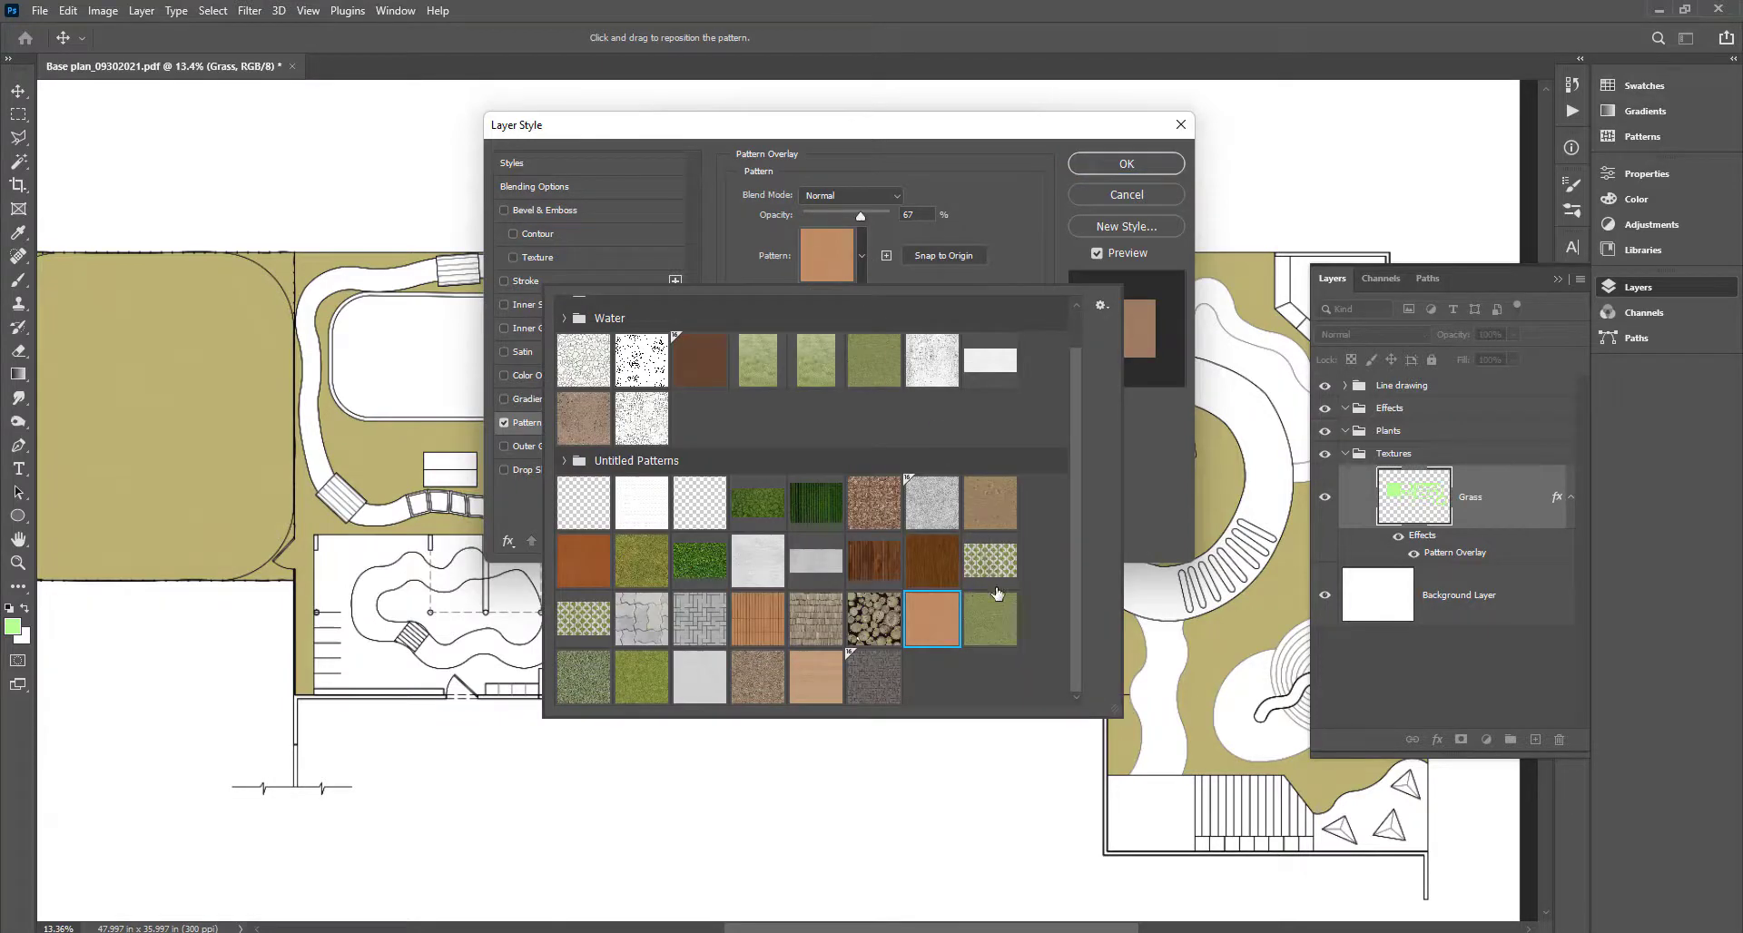
pyautogui.click(657, 681)
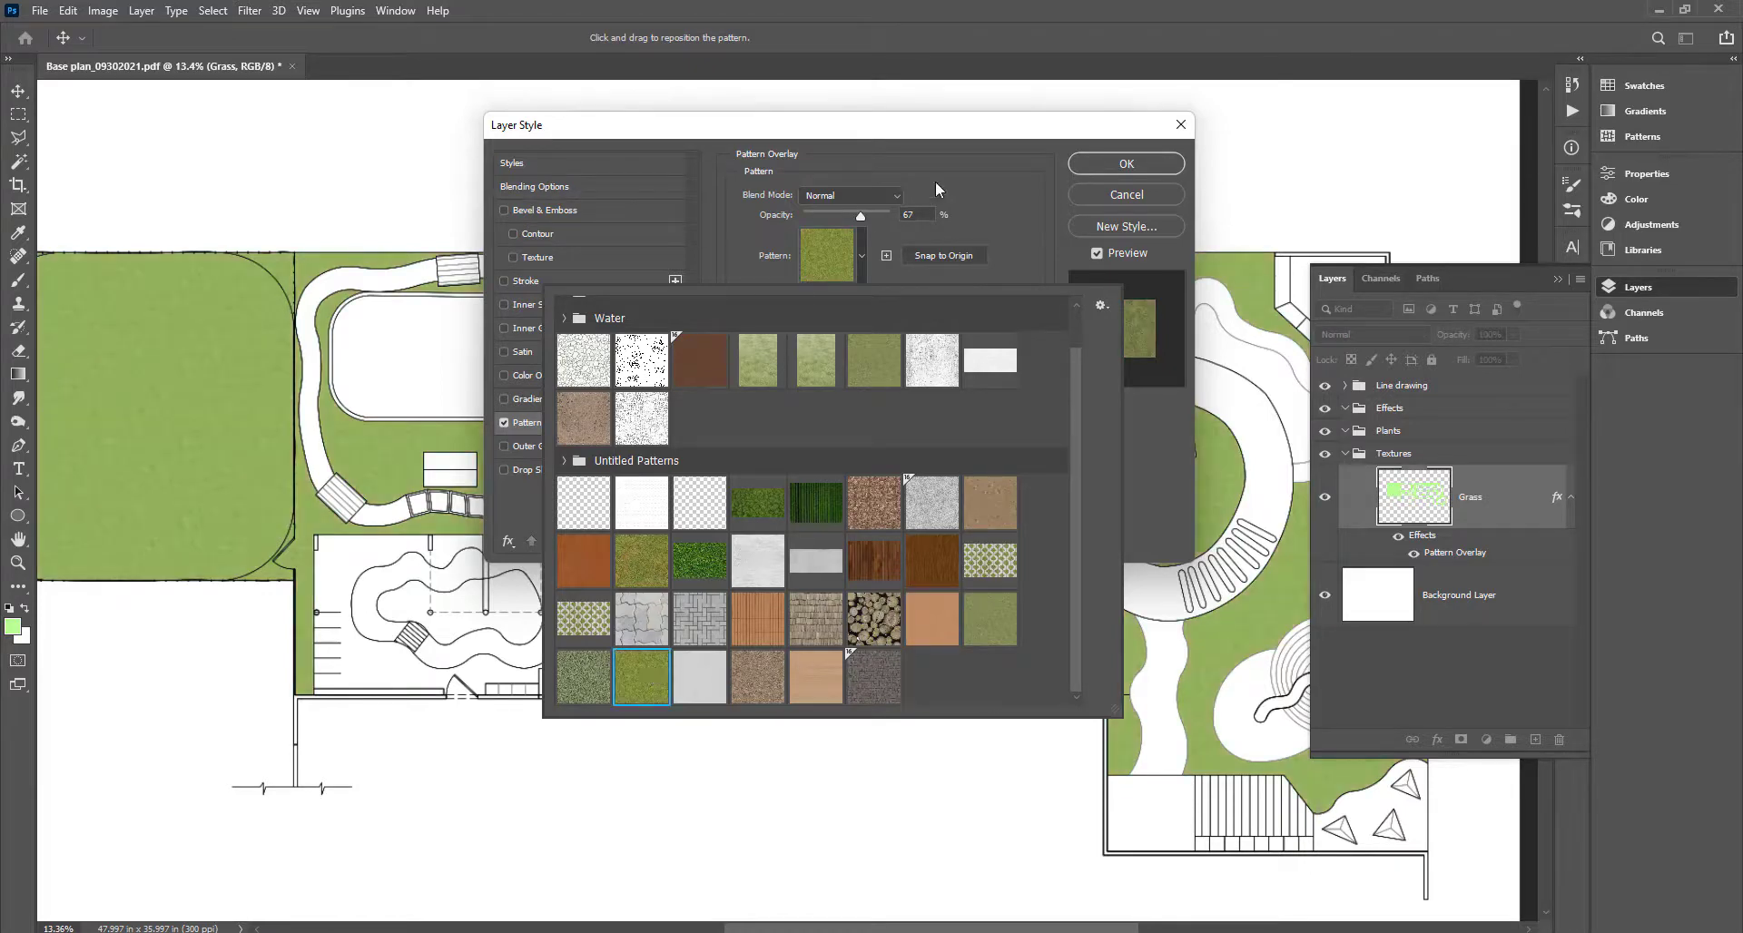
pyautogui.moveTo(1005, 123); pyautogui.dragTo(1529, 314)
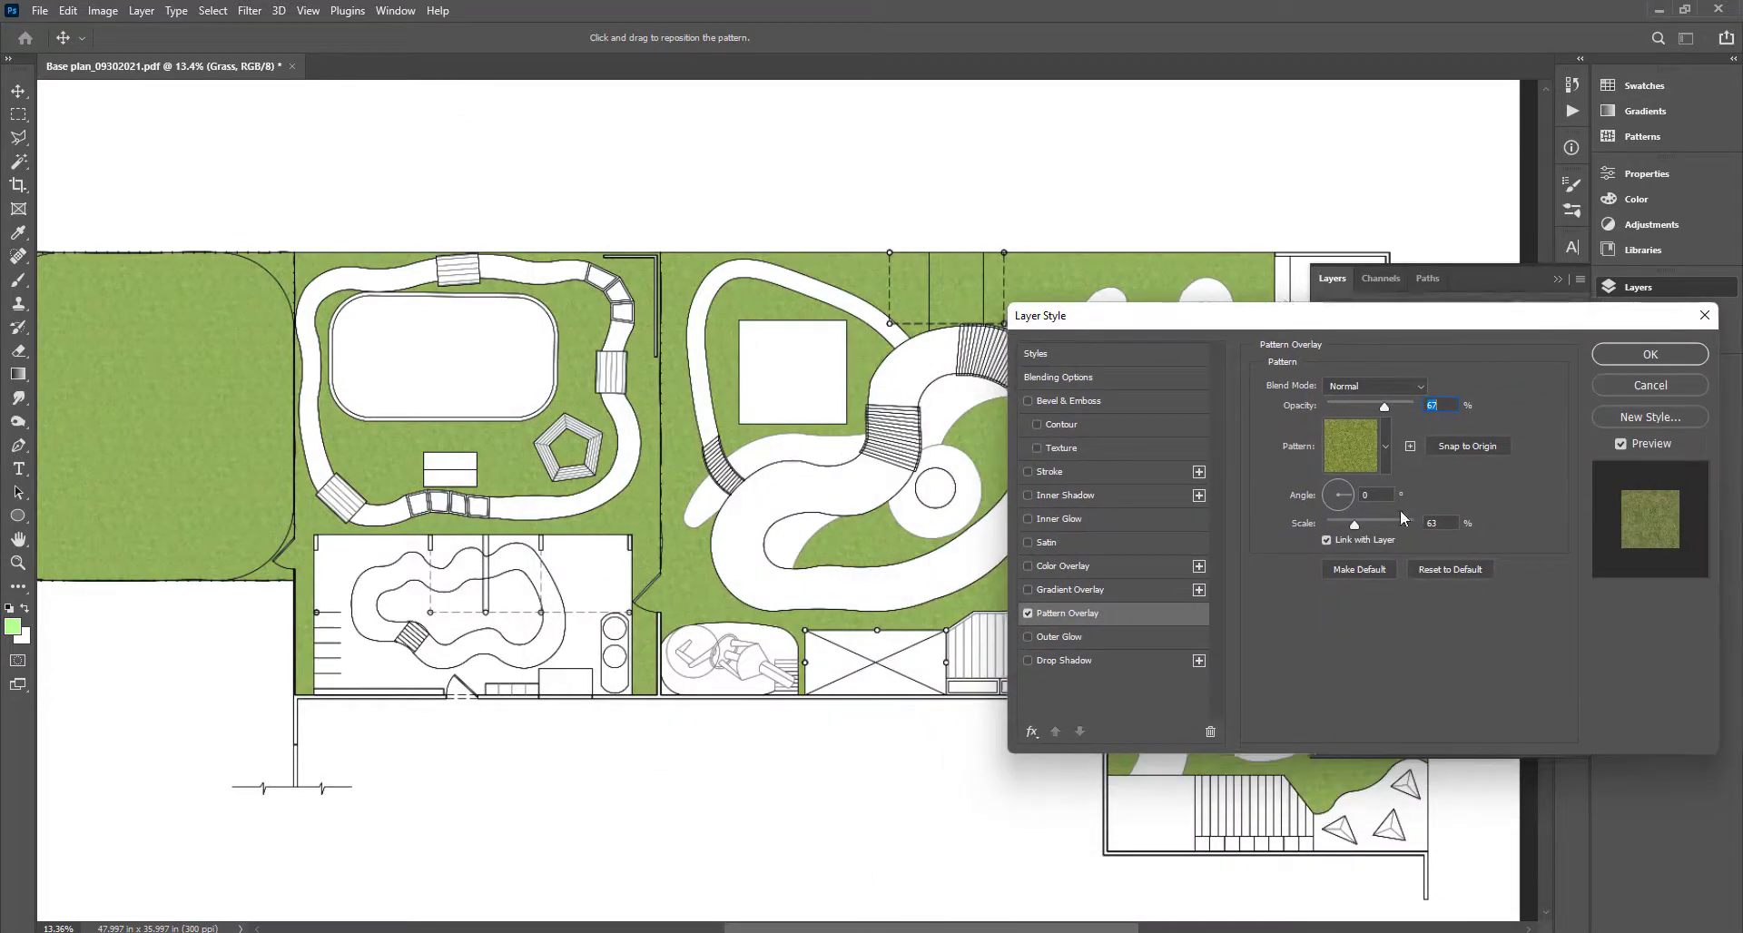
# Set the grass pattern overlay to about 149% scale and 92% opacity, then confirm.
pyautogui.moveTo(1354, 527); pyautogui.dragTo(1365, 532)
pyautogui.moveTo(1384, 406); pyautogui.dragTo(1409, 419)
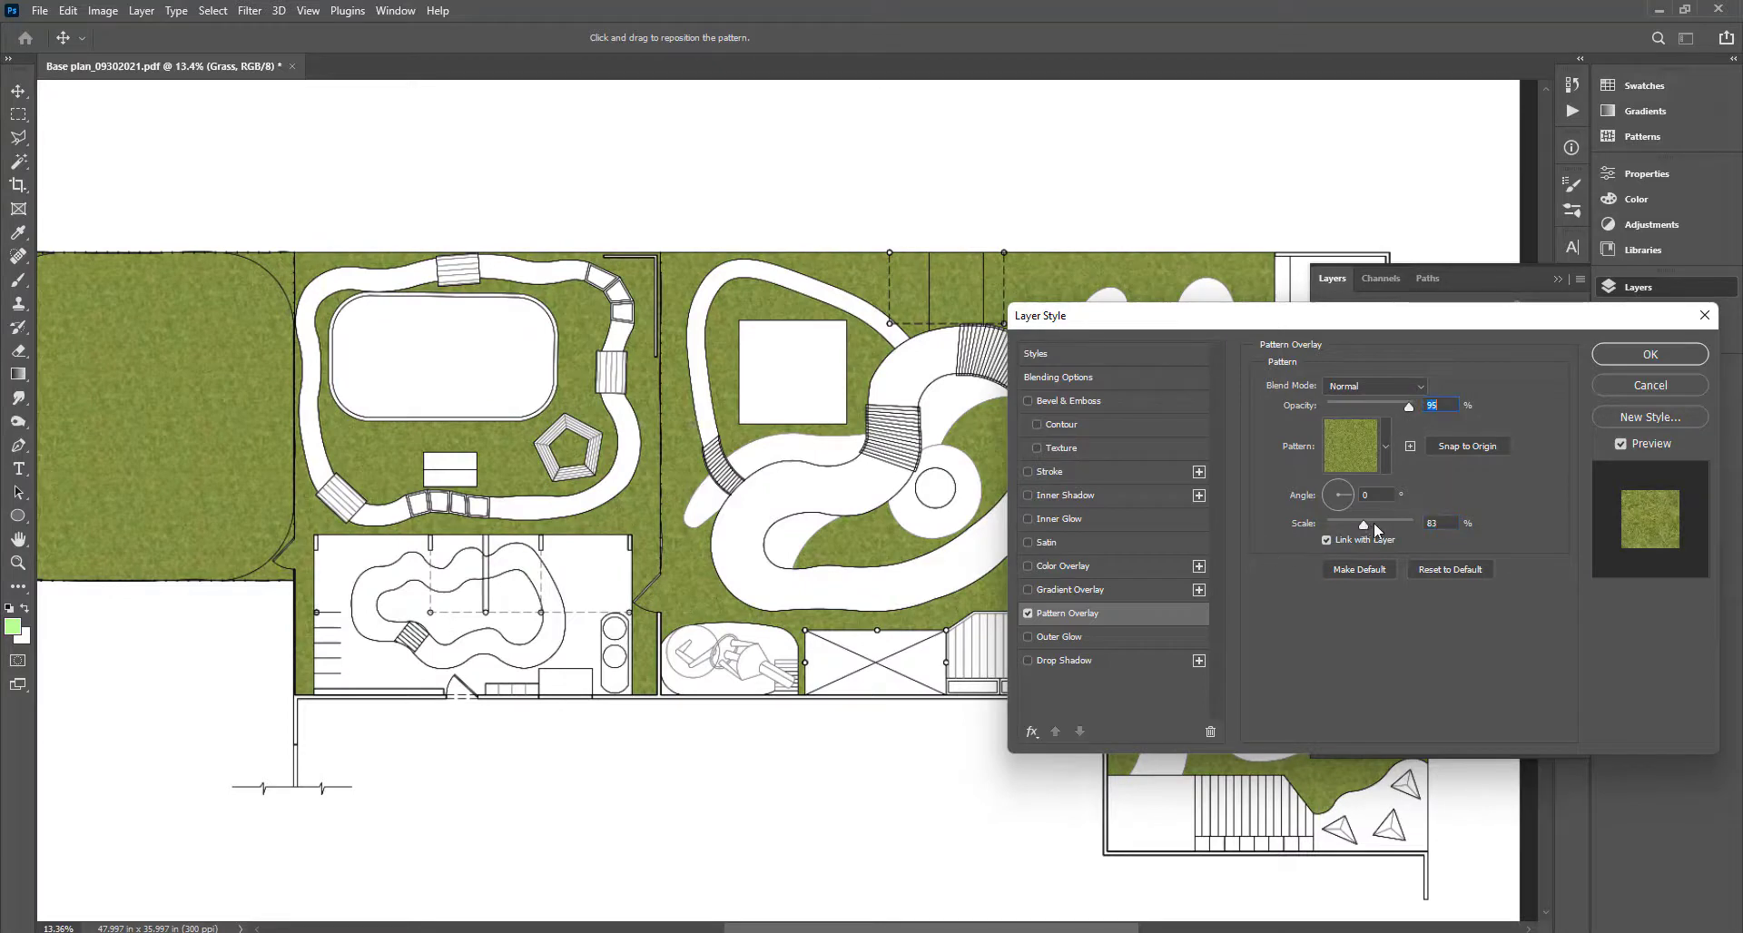
pyautogui.moveTo(1364, 527); pyautogui.dragTo(1370, 525)
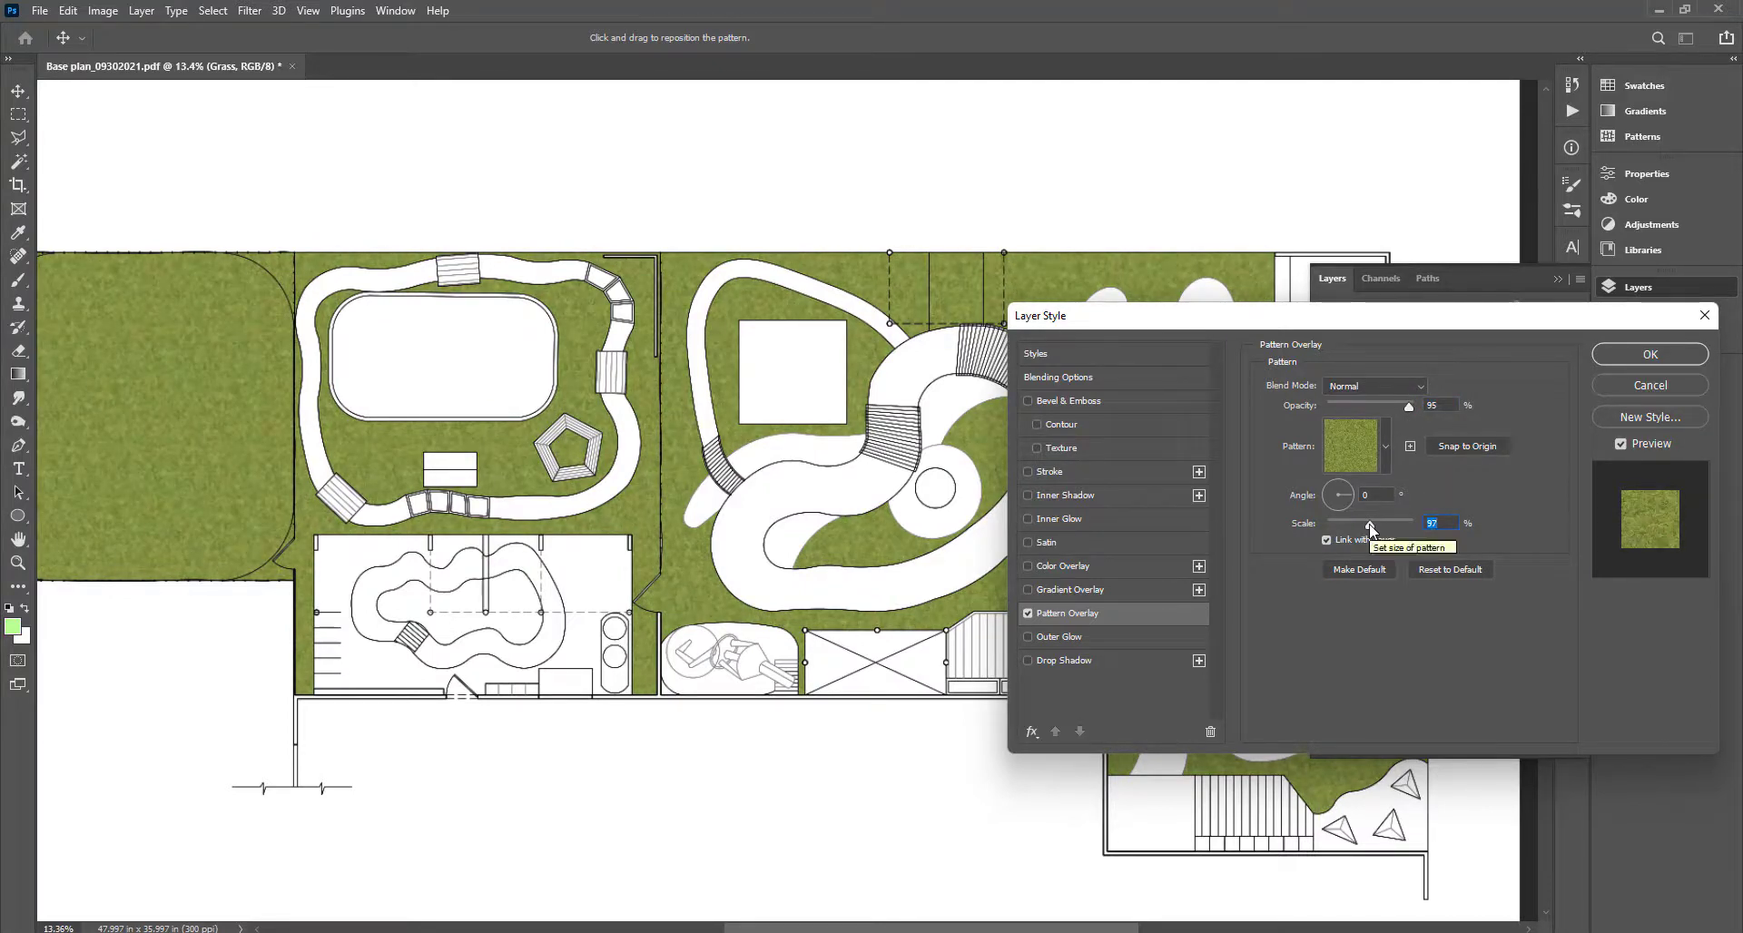
pyautogui.click(1386, 408)
pyautogui.moveTo(1385, 405); pyautogui.dragTo(1326, 407)
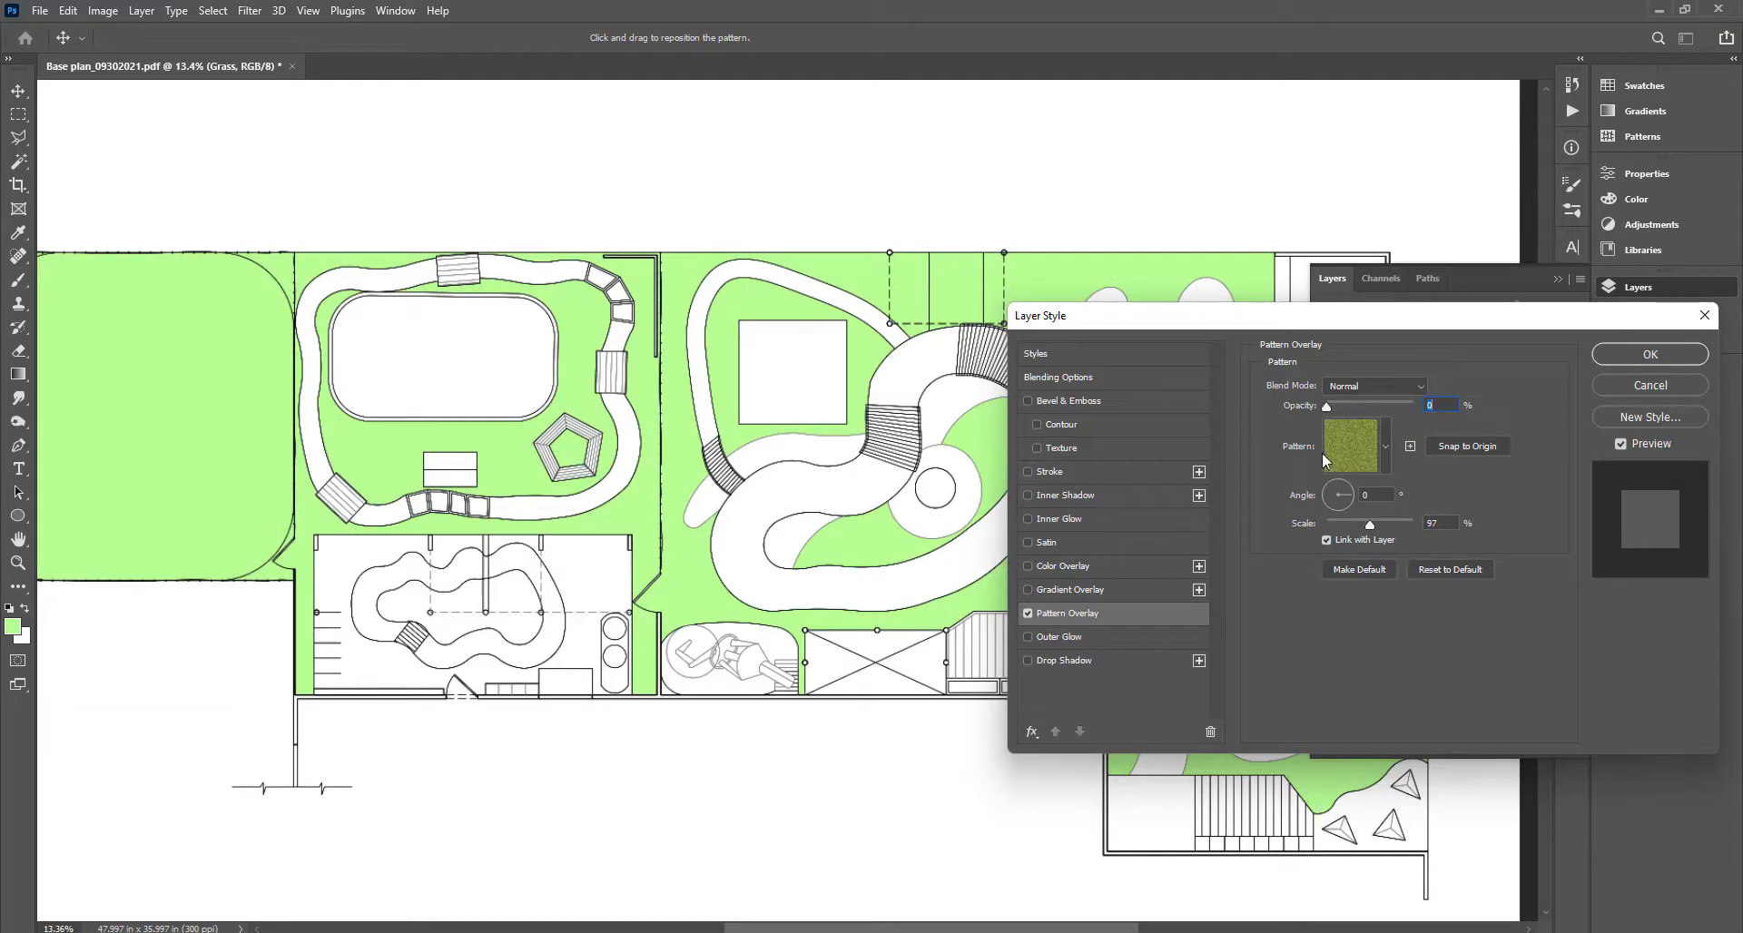
pyautogui.moveTo(1331, 407); pyautogui.dragTo(1411, 423)
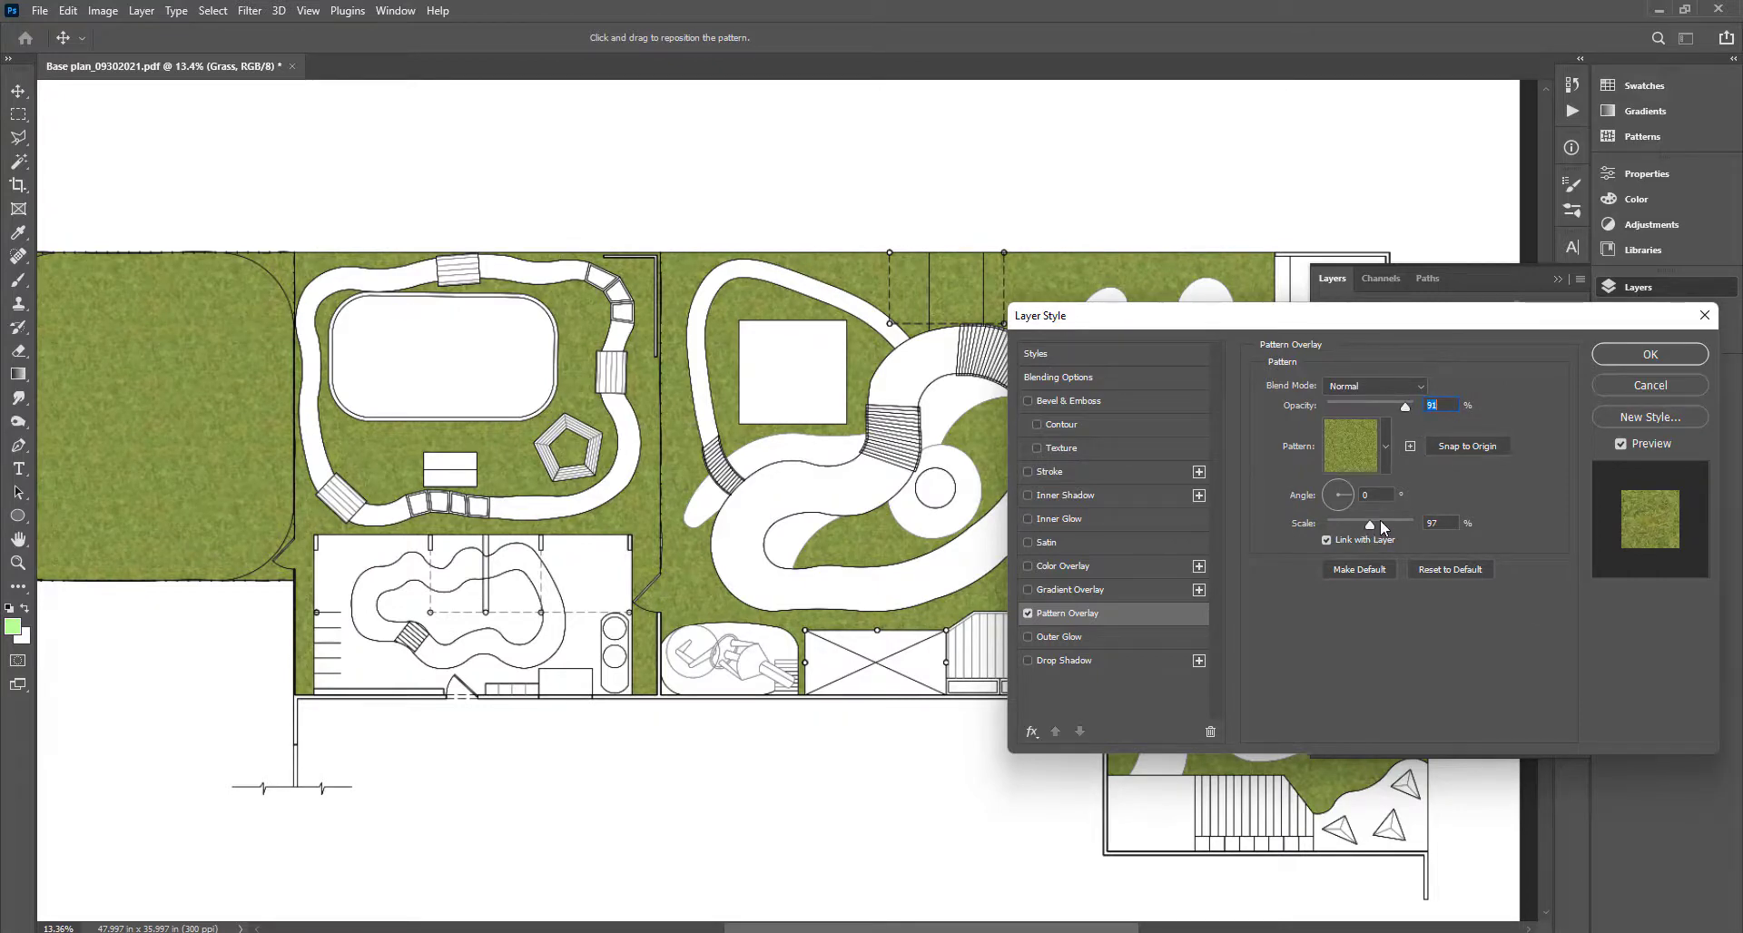
pyautogui.moveTo(1373, 529); pyautogui.dragTo(1374, 527)
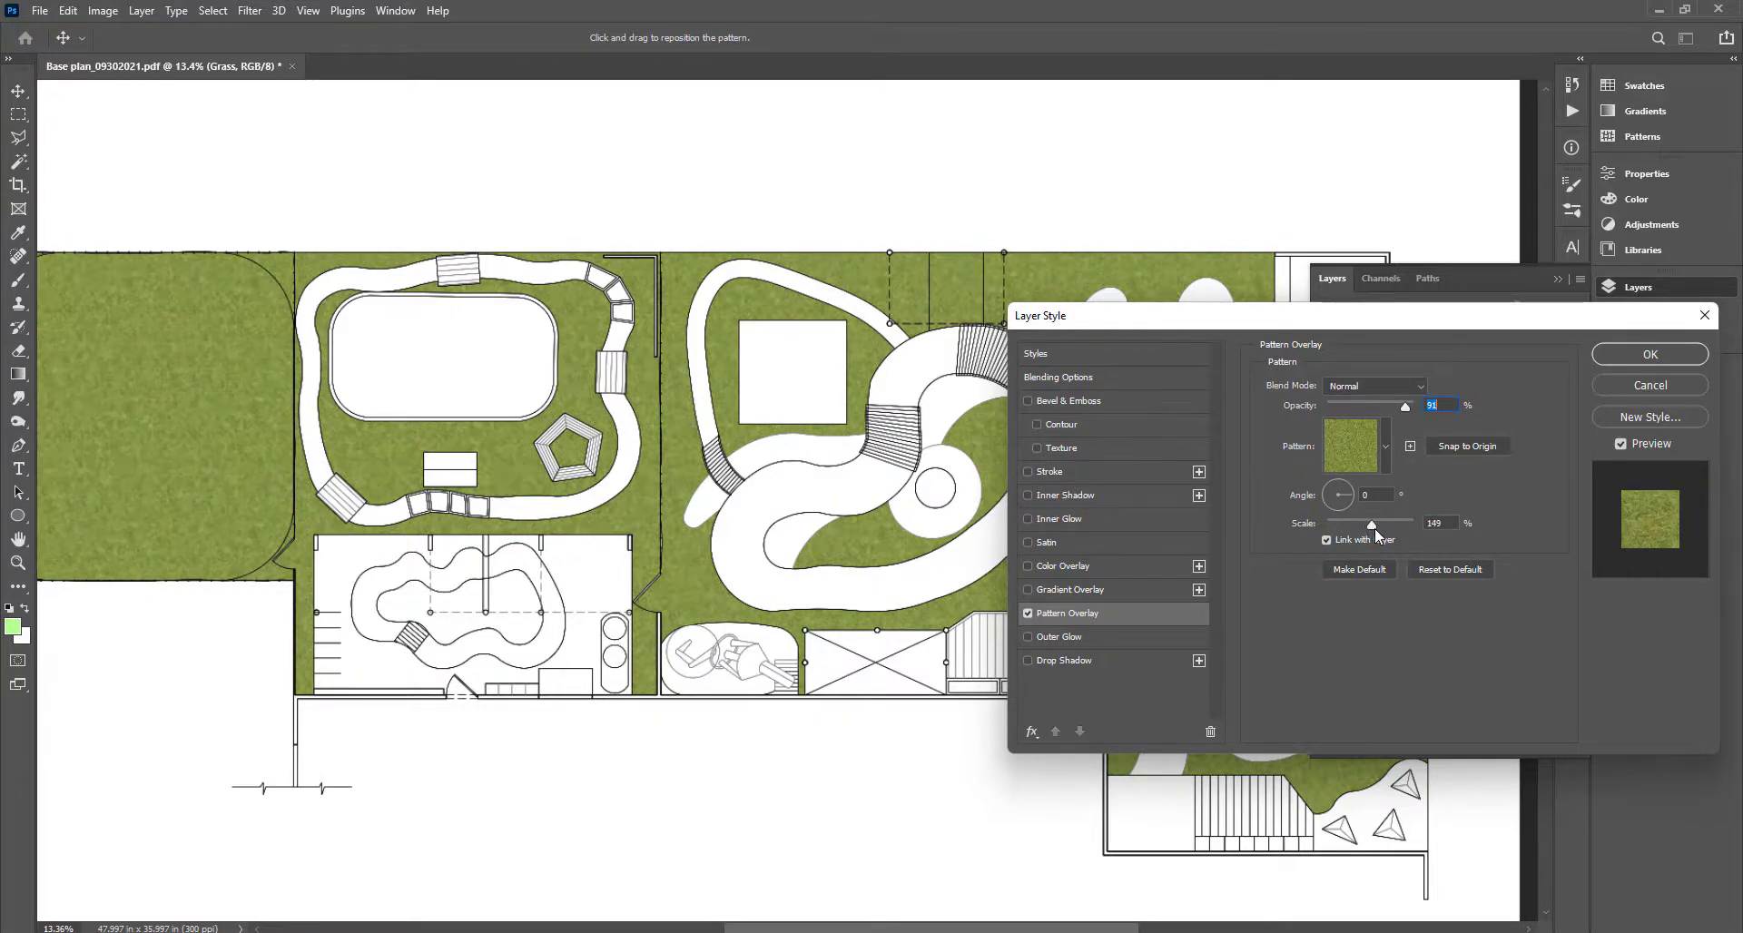
pyautogui.click(1651, 356)
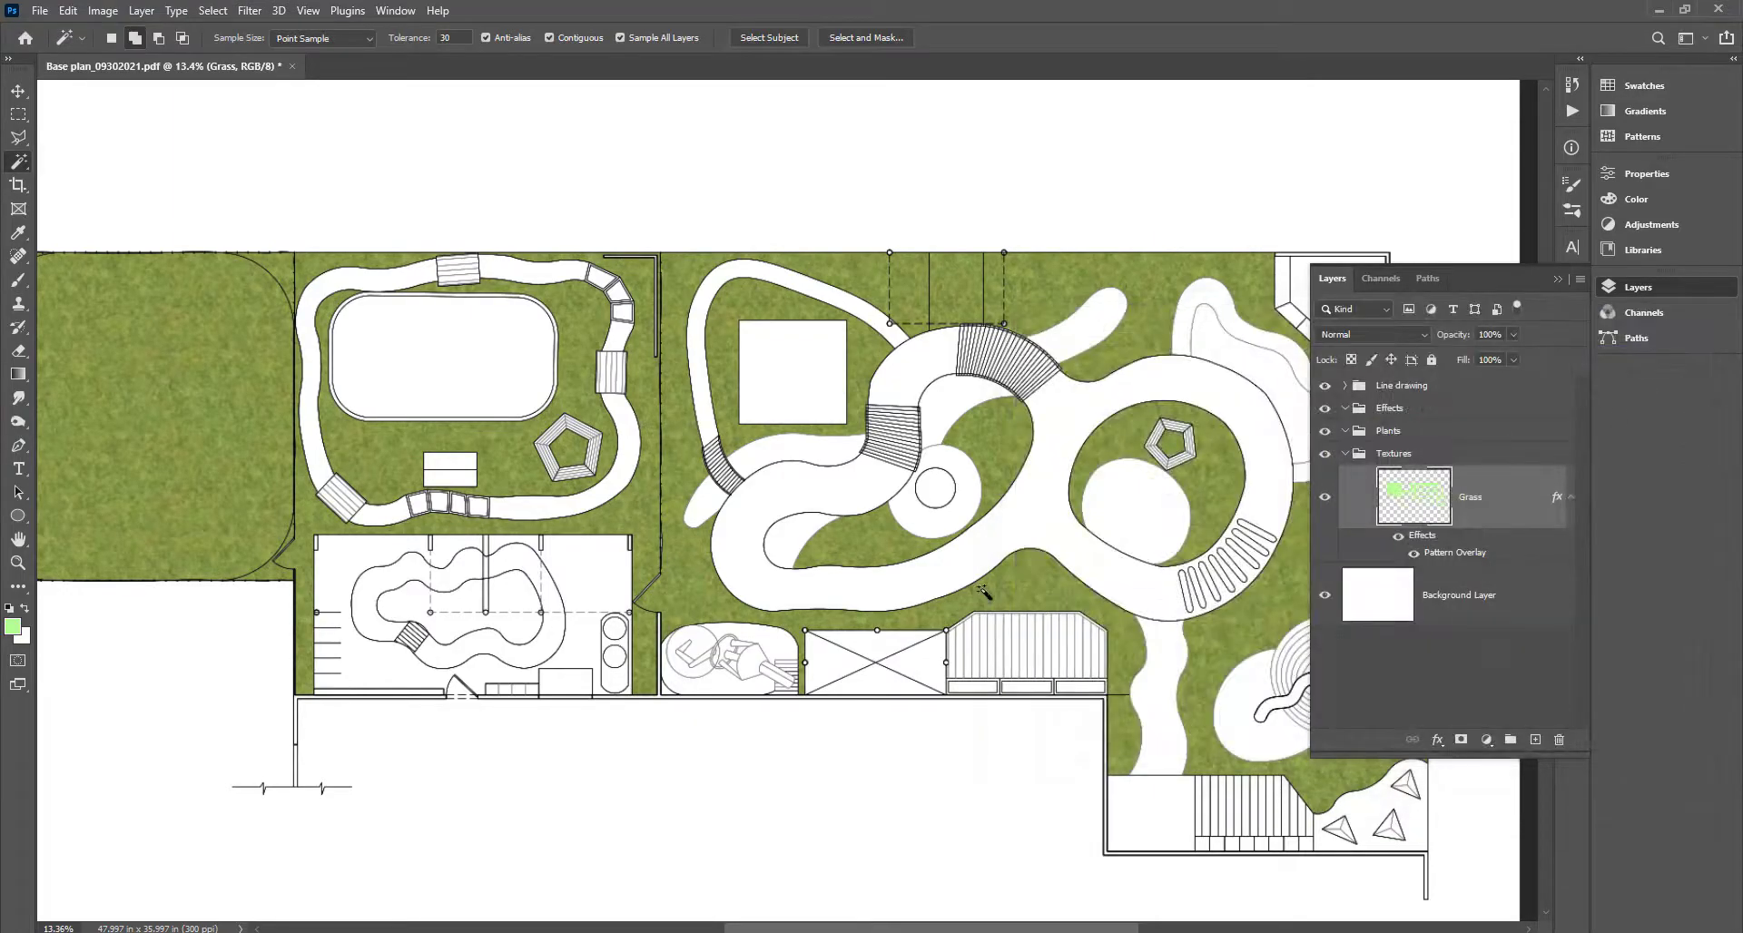
# Duplicate the Grass layer and switch the copy's pattern overlay to the darker grass texture.
pyautogui.scroll(10, 999, 585)
pyautogui.scroll(-10, 999, 585)
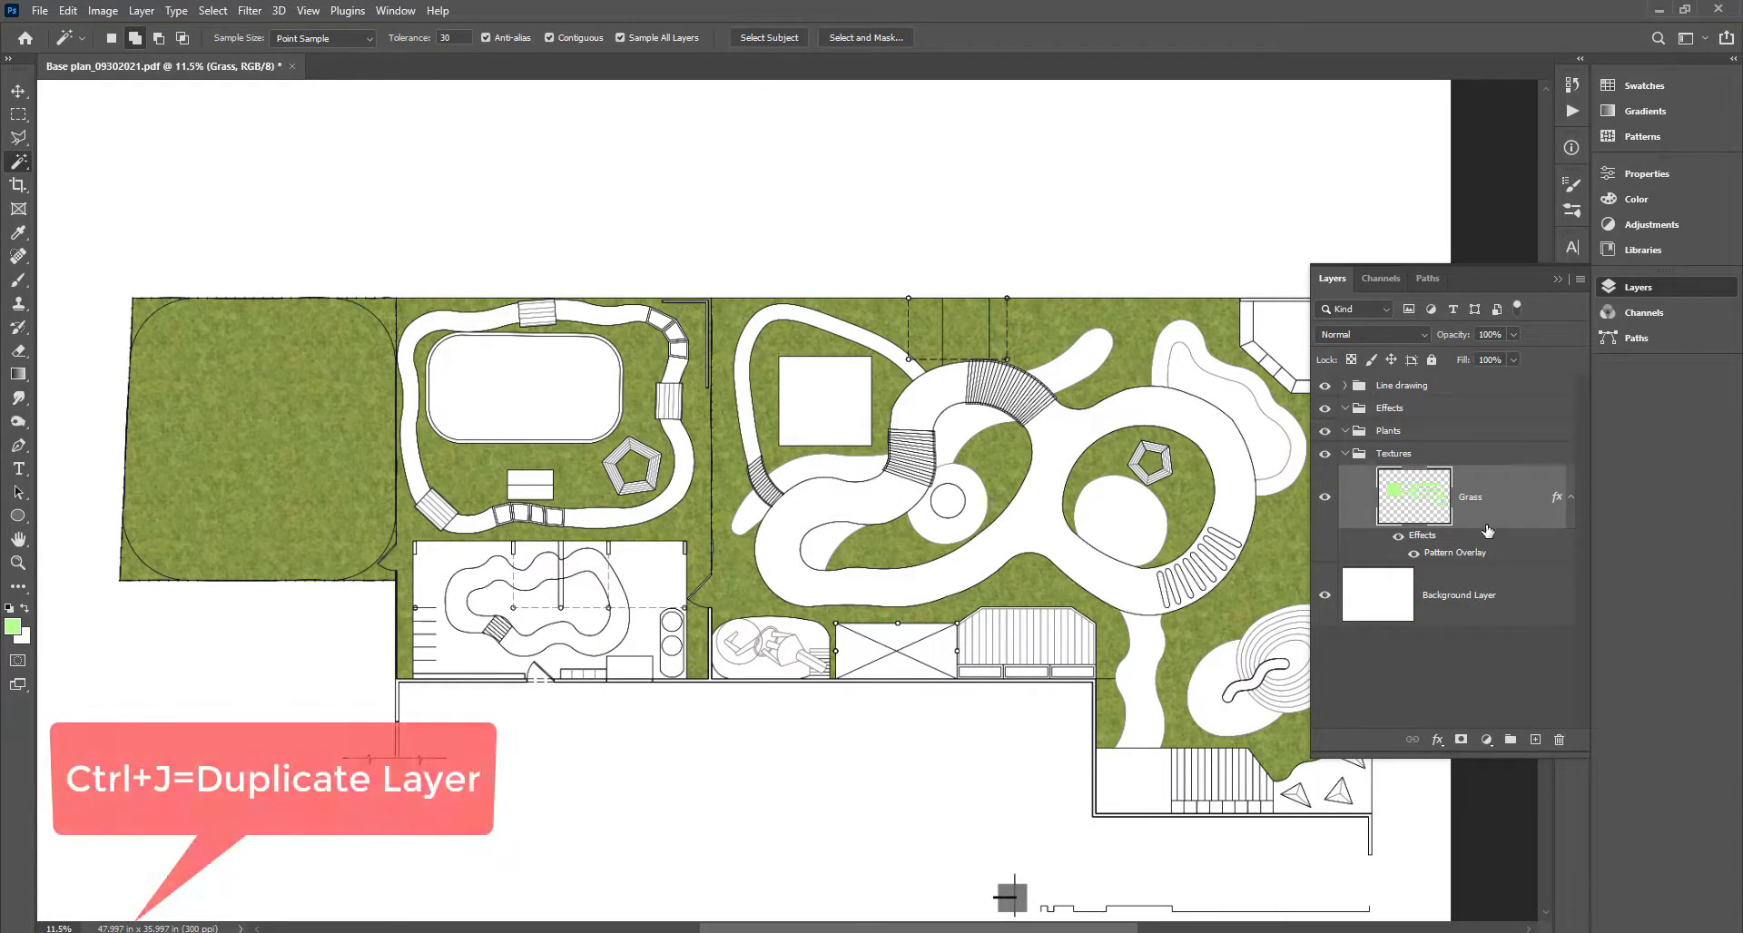
pyautogui.hotkey('ctrl', 'j')
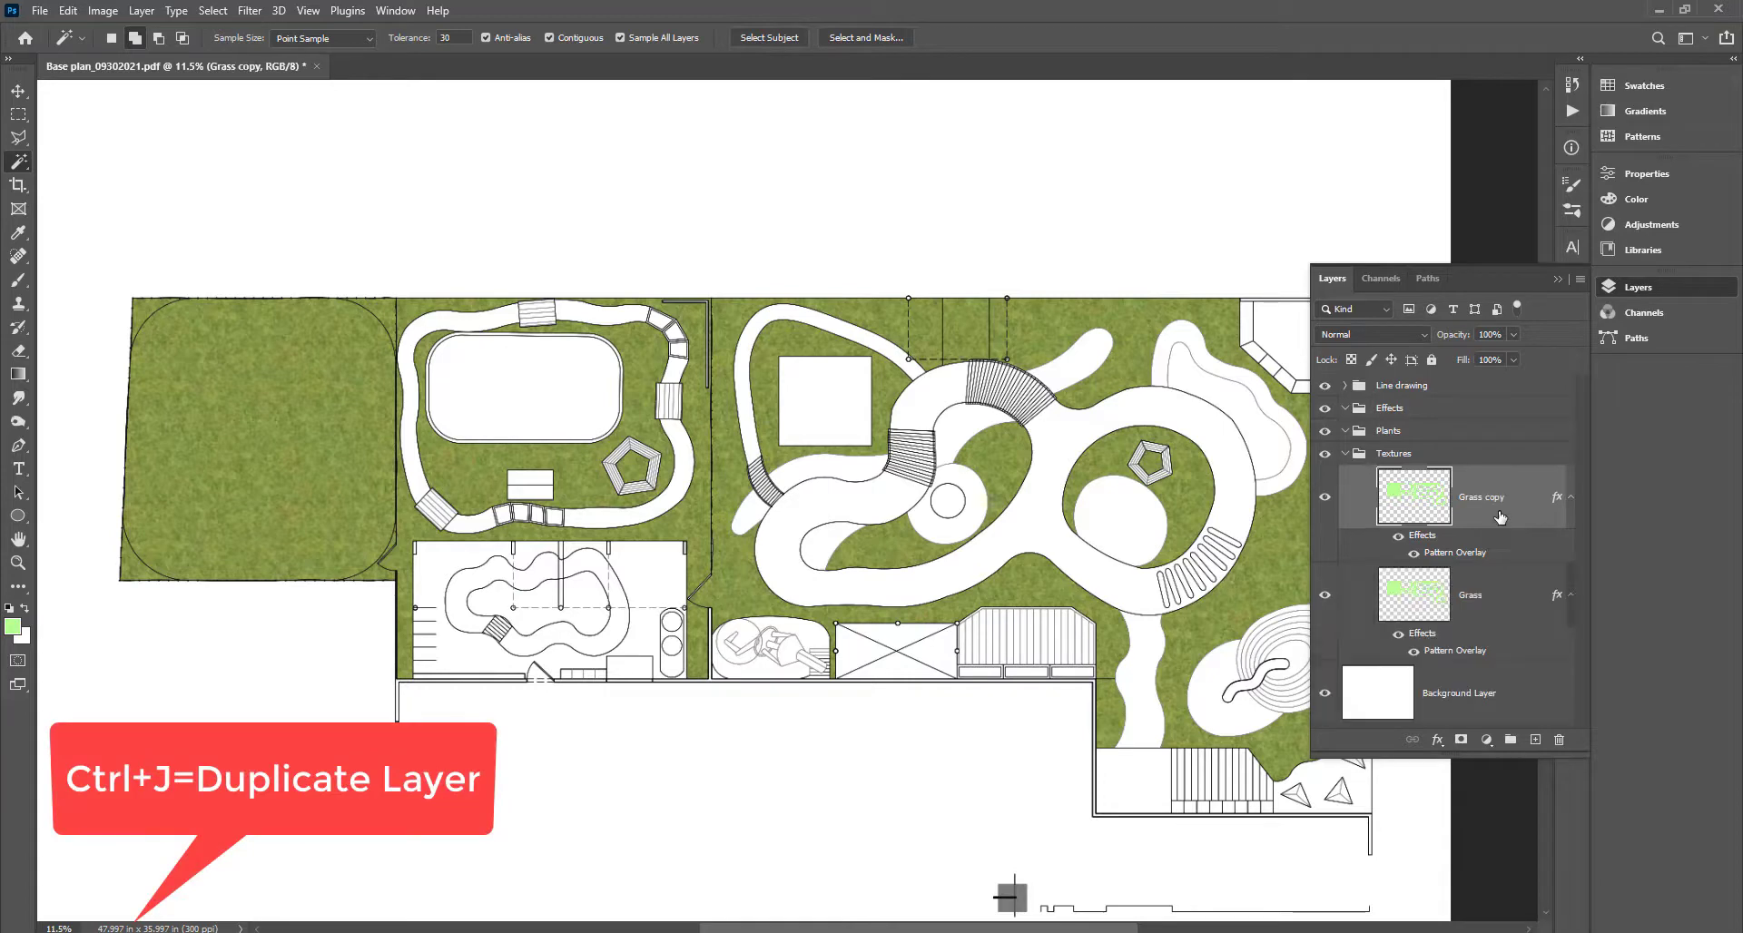
pyautogui.doubleClick(1490, 474)
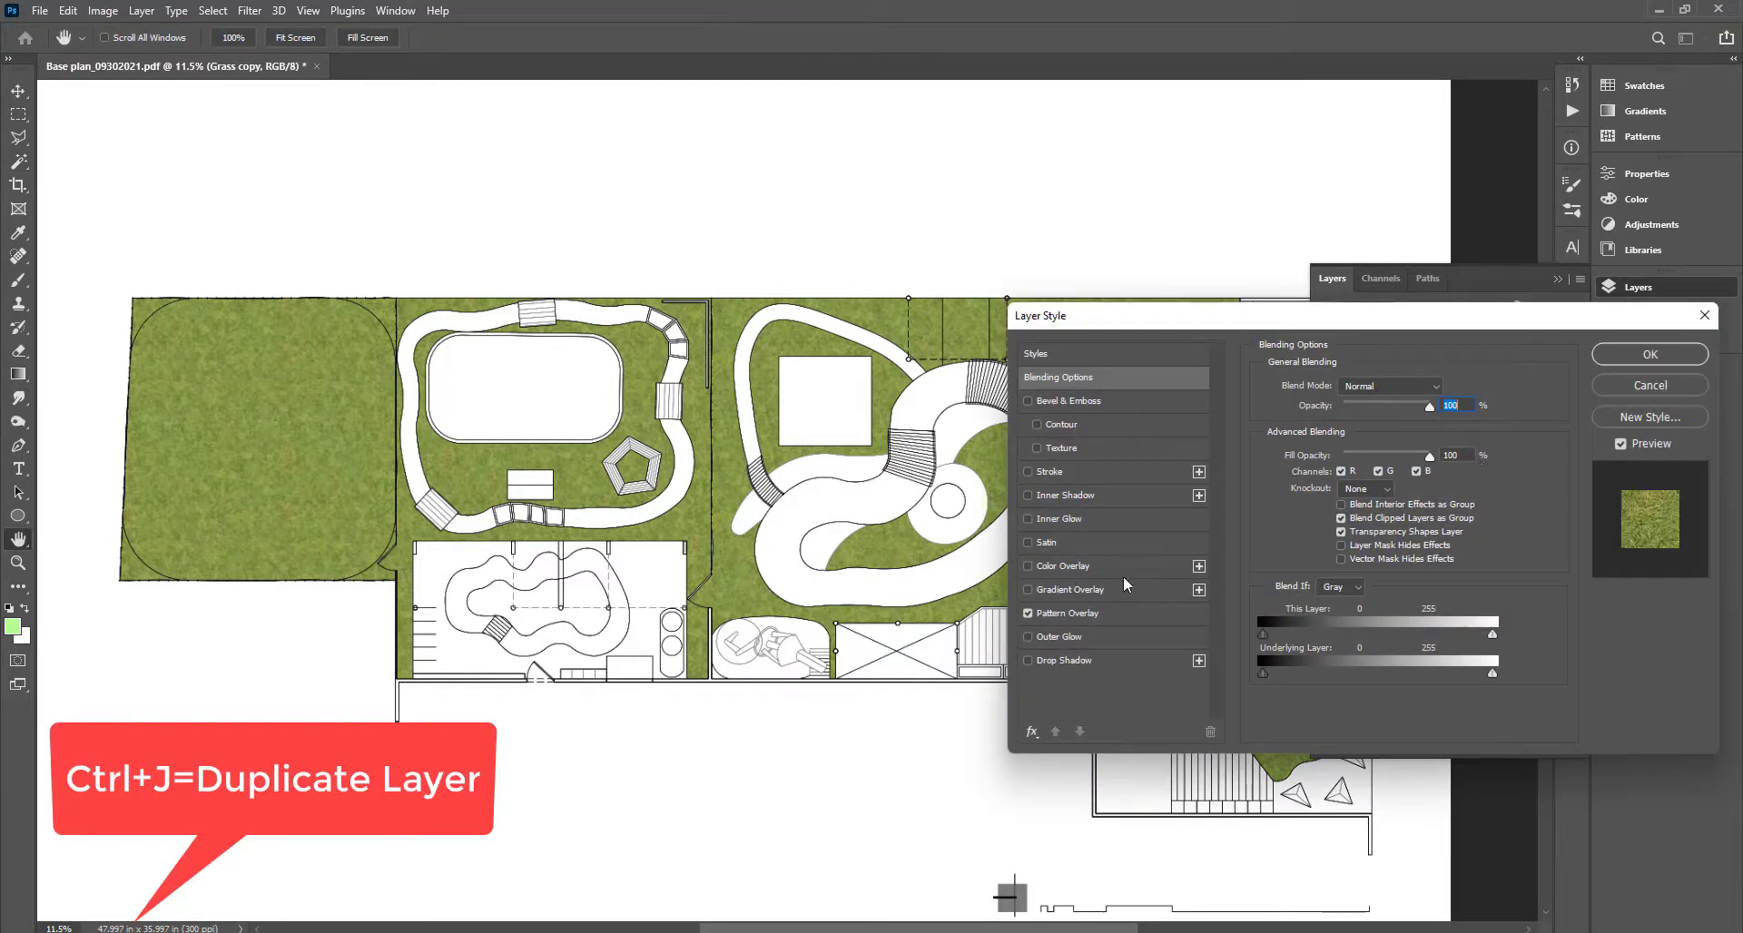
pyautogui.click(1088, 619)
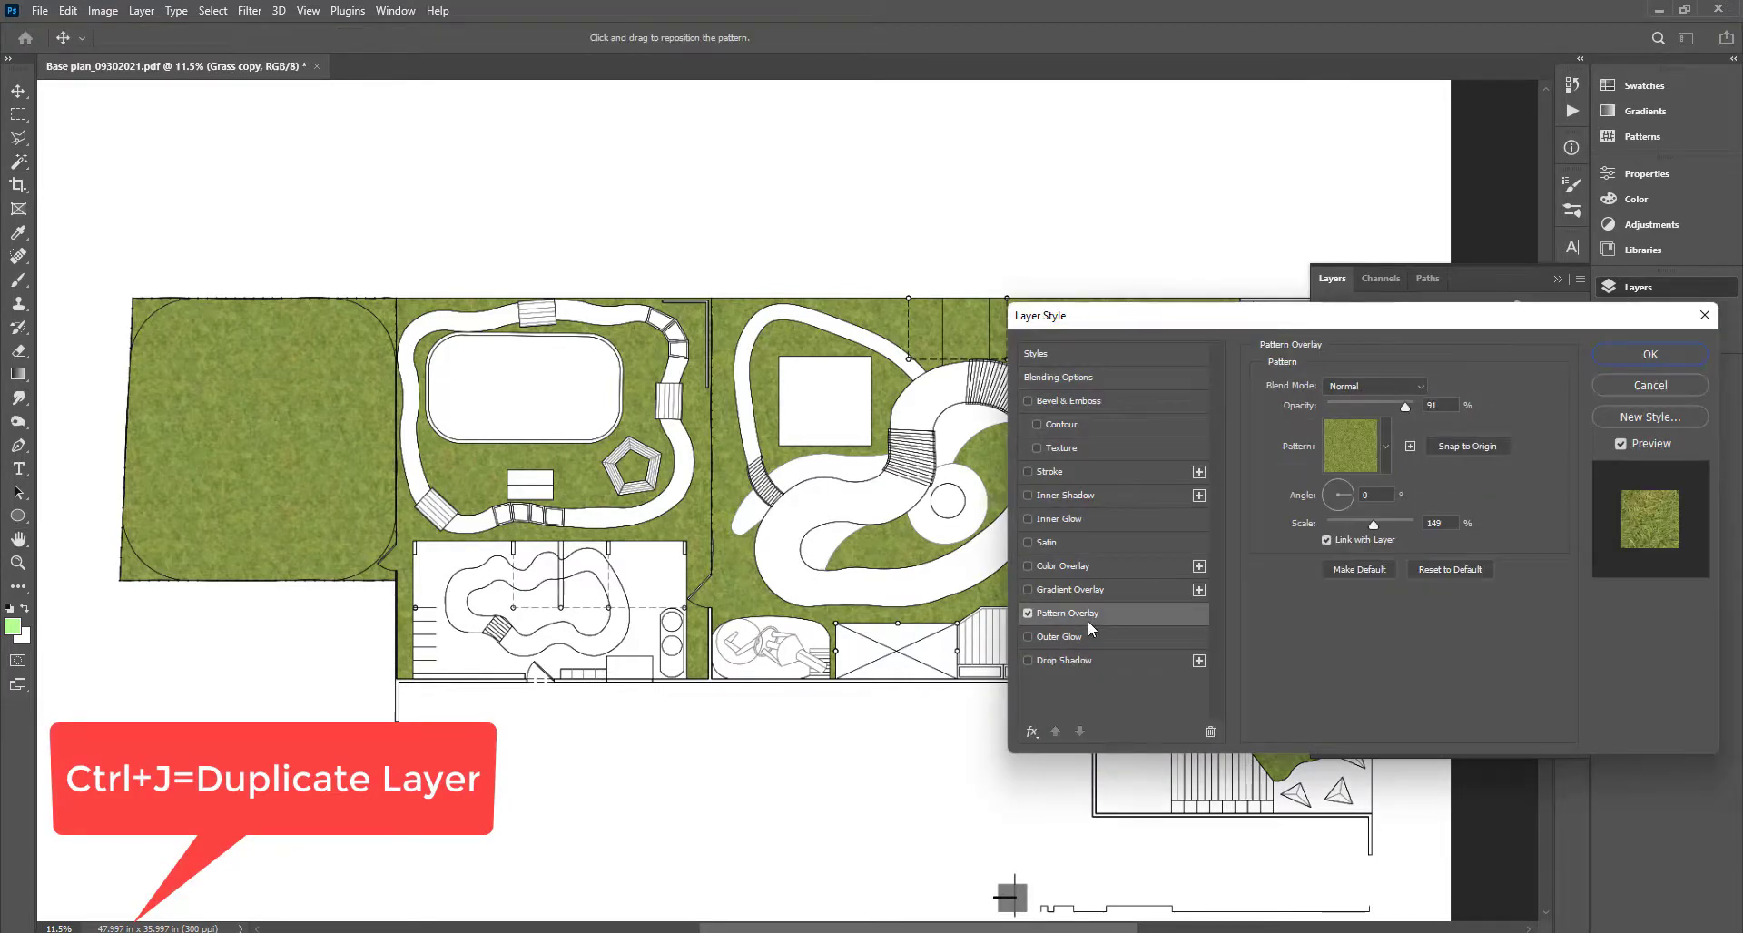
pyautogui.click(1384, 465)
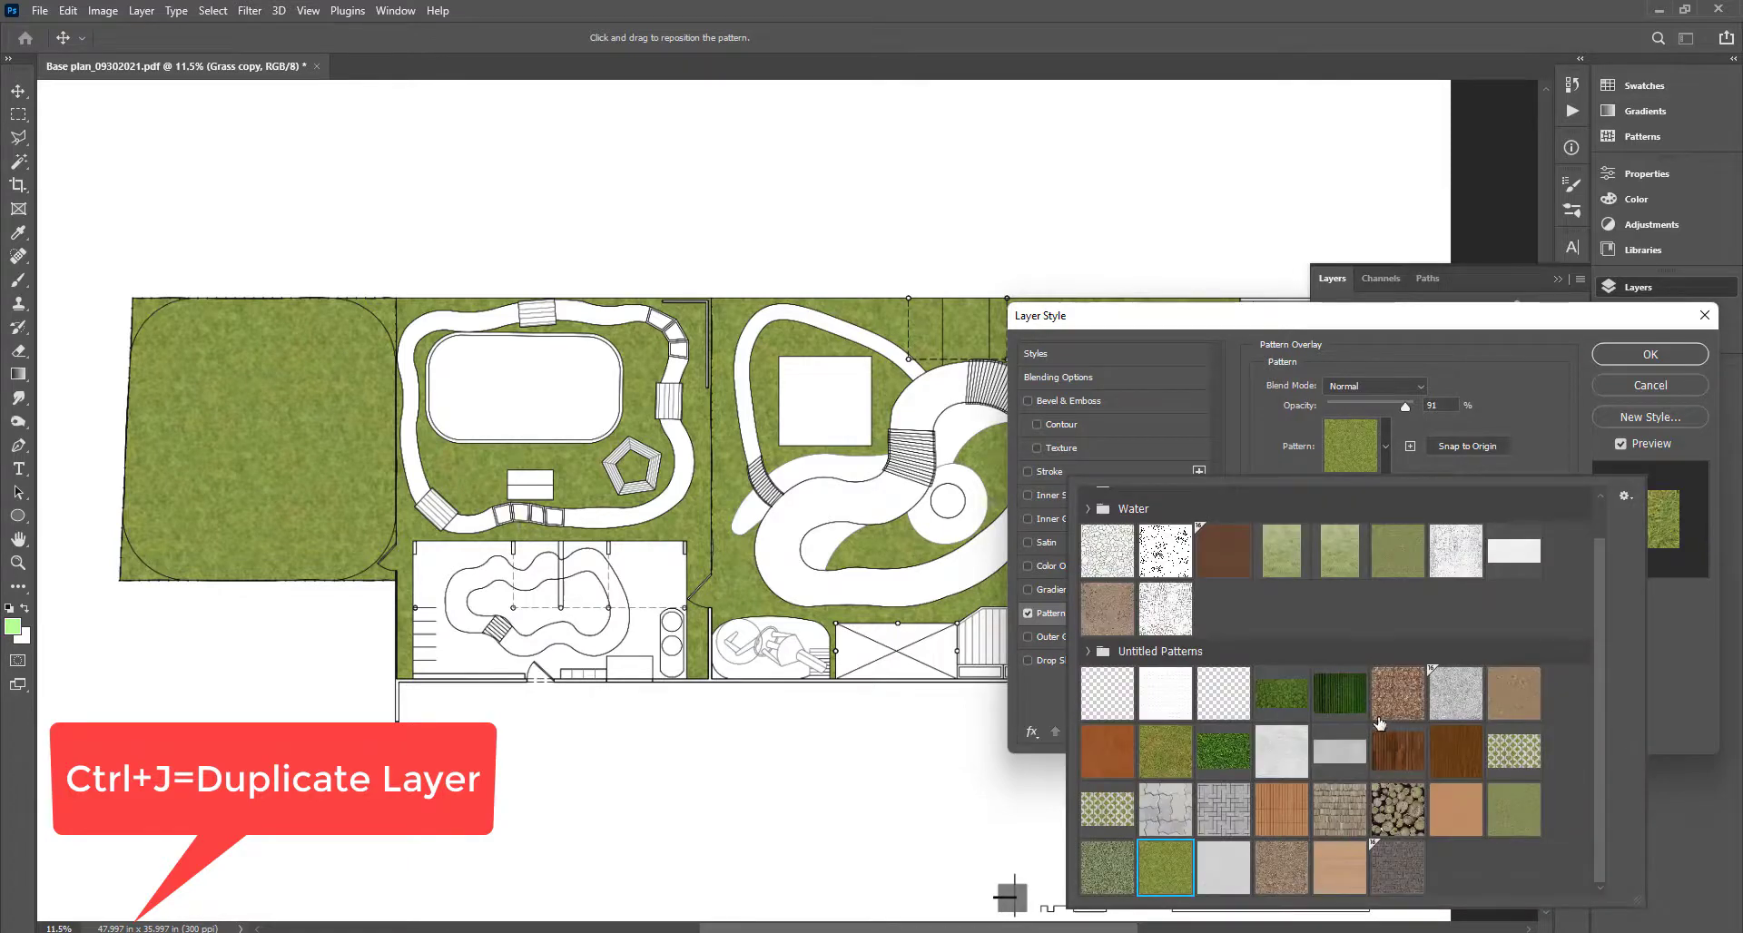
pyautogui.click(1108, 849)
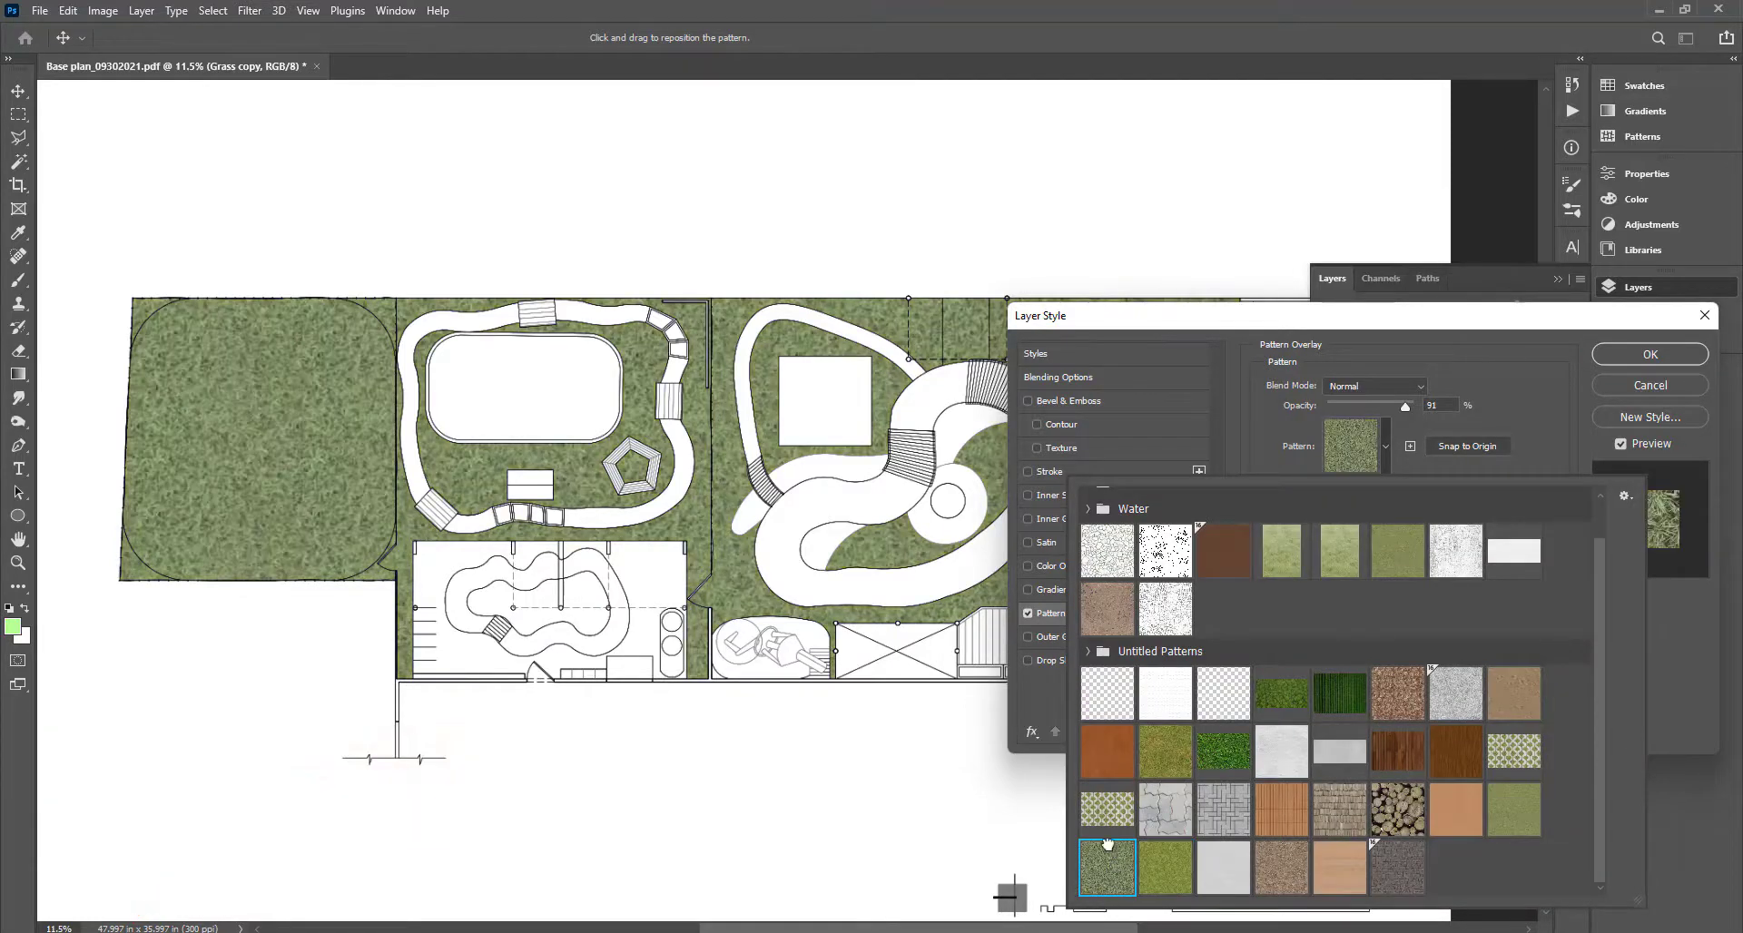
# Set the copy's pattern to 100% opacity with a finer scale, then start erasing the large left lawn.
pyautogui.click(1410, 418)
pyautogui.moveTo(1406, 406); pyautogui.dragTo(1390, 406)
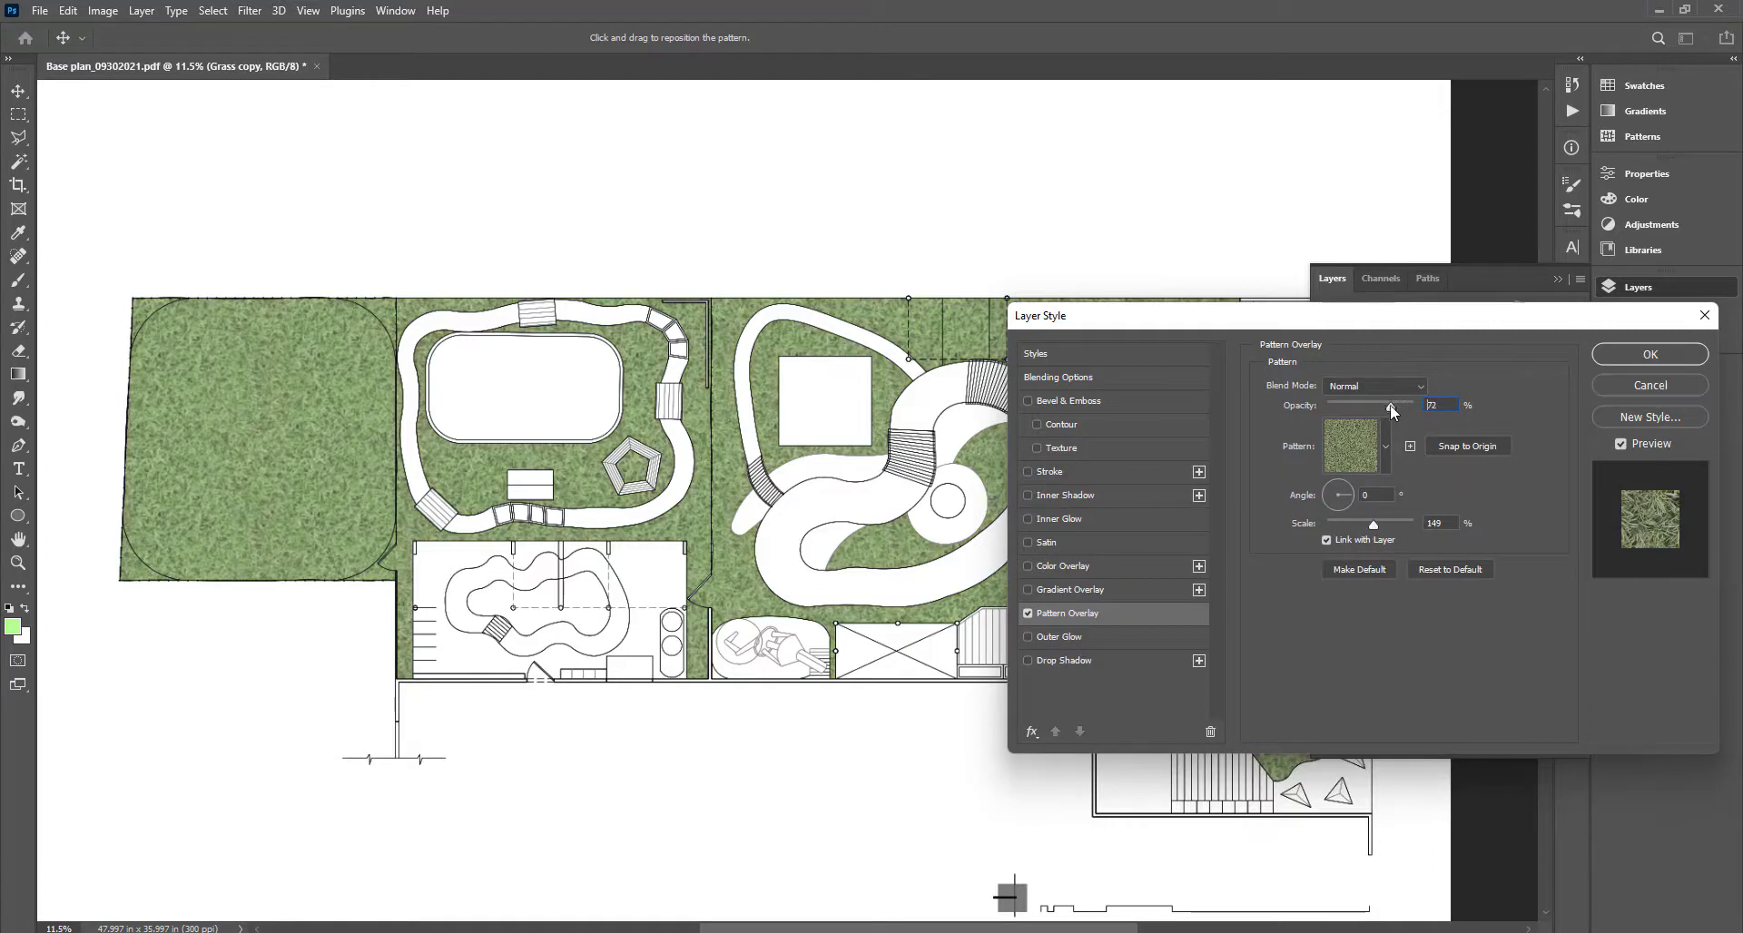
pyautogui.click(1415, 406)
pyautogui.moveTo(1373, 525); pyautogui.dragTo(1358, 526)
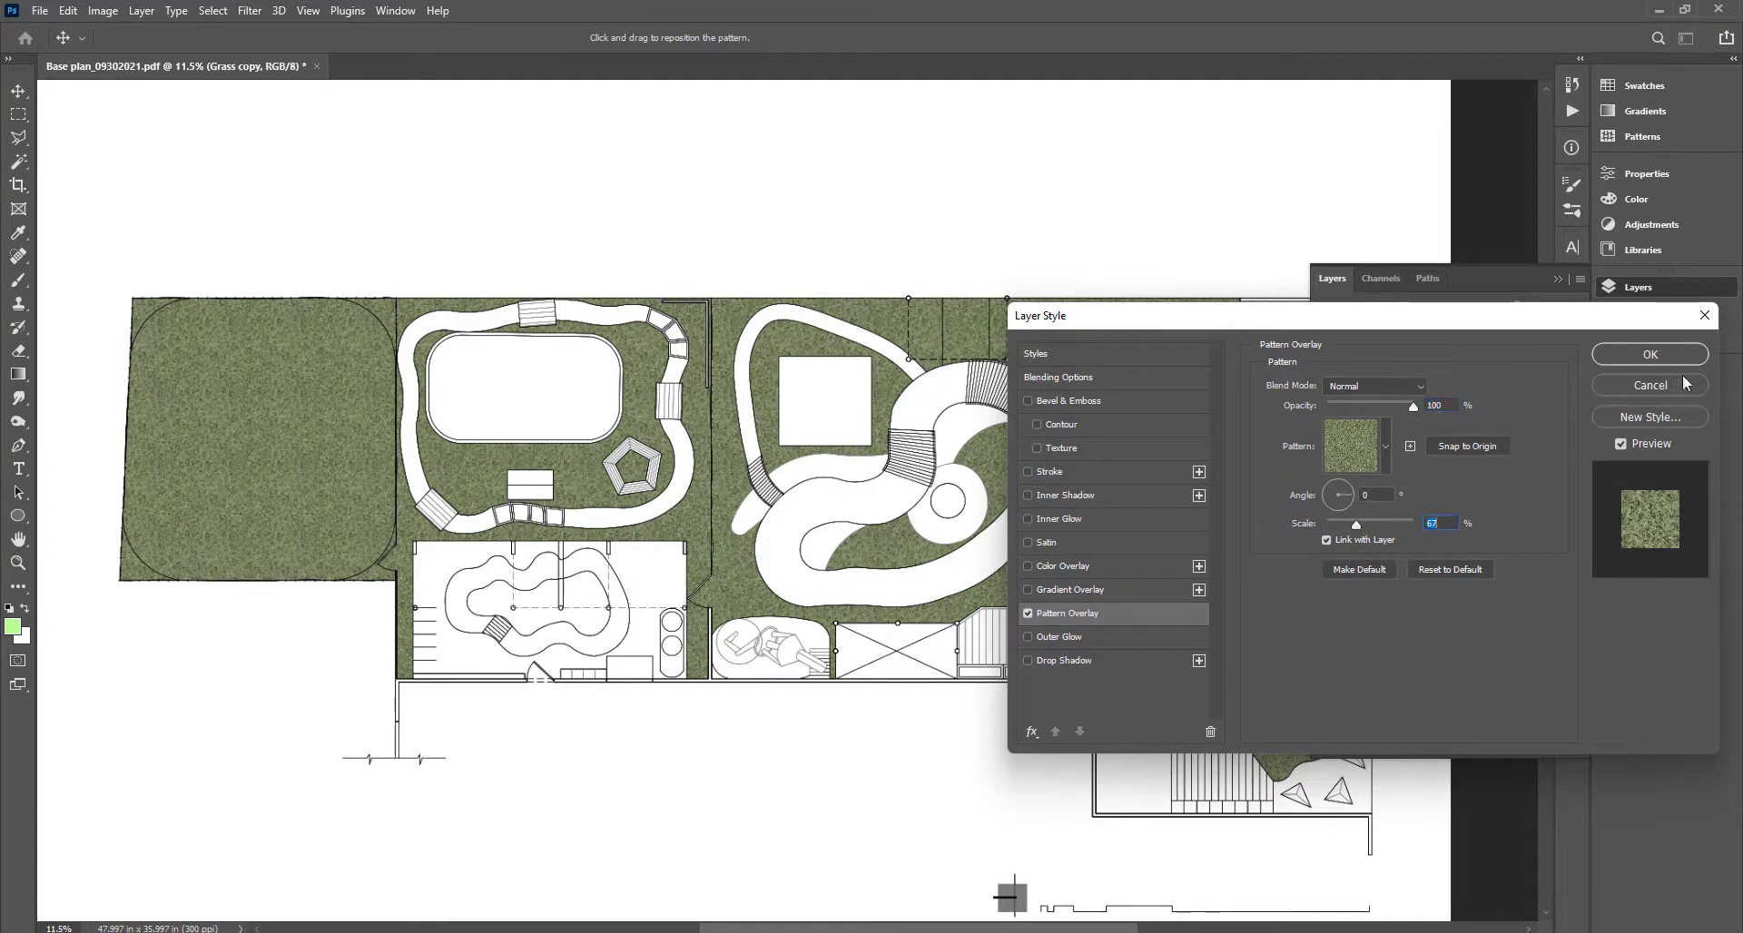
pyautogui.click(1651, 354)
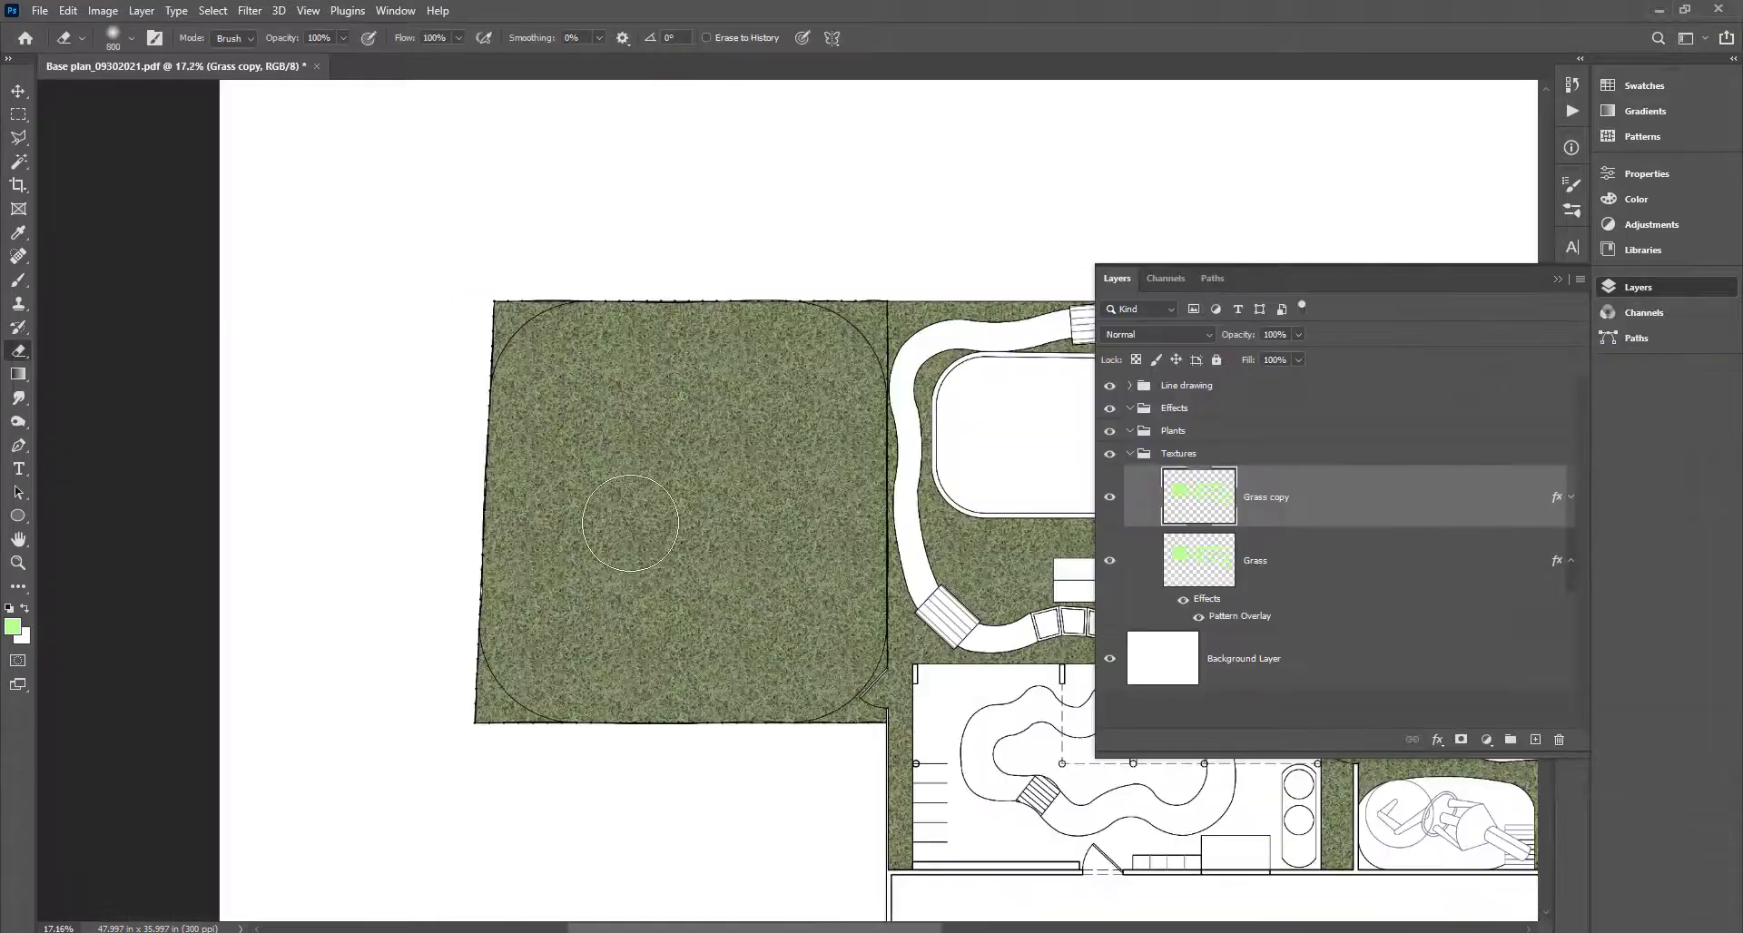
pyautogui.moveTo(672, 490)
pyautogui.mouseDown()
pyautogui.moveTo(623, 488)
pyautogui.moveTo(611, 531)
pyautogui.moveTo(714, 562)
pyautogui.moveTo(741, 460)
pyautogui.moveTo(602, 419)
pyautogui.moveTo(634, 452)
pyautogui.moveTo(671, 631)
pyautogui.moveTo(652, 685)
pyautogui.moveTo(629, 634)
pyautogui.moveTo(787, 609)
pyautogui.moveTo(829, 413)
pyautogui.moveTo(813, 517)
pyautogui.moveTo(651, 376)
pyautogui.moveTo(550, 415)
pyautogui.moveTo(597, 485)
pyautogui.moveTo(554, 523)
pyautogui.moveTo(766, 628)
pyautogui.moveTo(828, 621)
pyautogui.moveTo(813, 598)
pyautogui.moveTo(744, 648)
pyautogui.moveTo(546, 643)
pyautogui.mouseUp()
# Erase dark grass in the lower-left lawn, beside the oval and gate, and inside the curved path.
pyautogui.moveTo(747, 621); pyautogui.dragTo(387, 542)
pyautogui.moveTo(657, 469)
pyautogui.mouseDown()
pyautogui.moveTo(815, 443)
pyautogui.moveTo(851, 306)
pyautogui.moveTo(878, 315)
pyautogui.moveTo(750, 329)
pyautogui.moveTo(619, 422)
pyautogui.moveTo(632, 449)
pyautogui.moveTo(805, 434)
pyautogui.moveTo(876, 460)
pyautogui.moveTo(865, 415)
pyautogui.moveTo(831, 441)
pyautogui.moveTo(854, 341)
pyautogui.moveTo(705, 429)
pyautogui.moveTo(743, 422)
pyautogui.moveTo(587, 367)
pyautogui.moveTo(500, 300)
pyautogui.mouseUp()
pyautogui.scroll(-2, 447, 276)
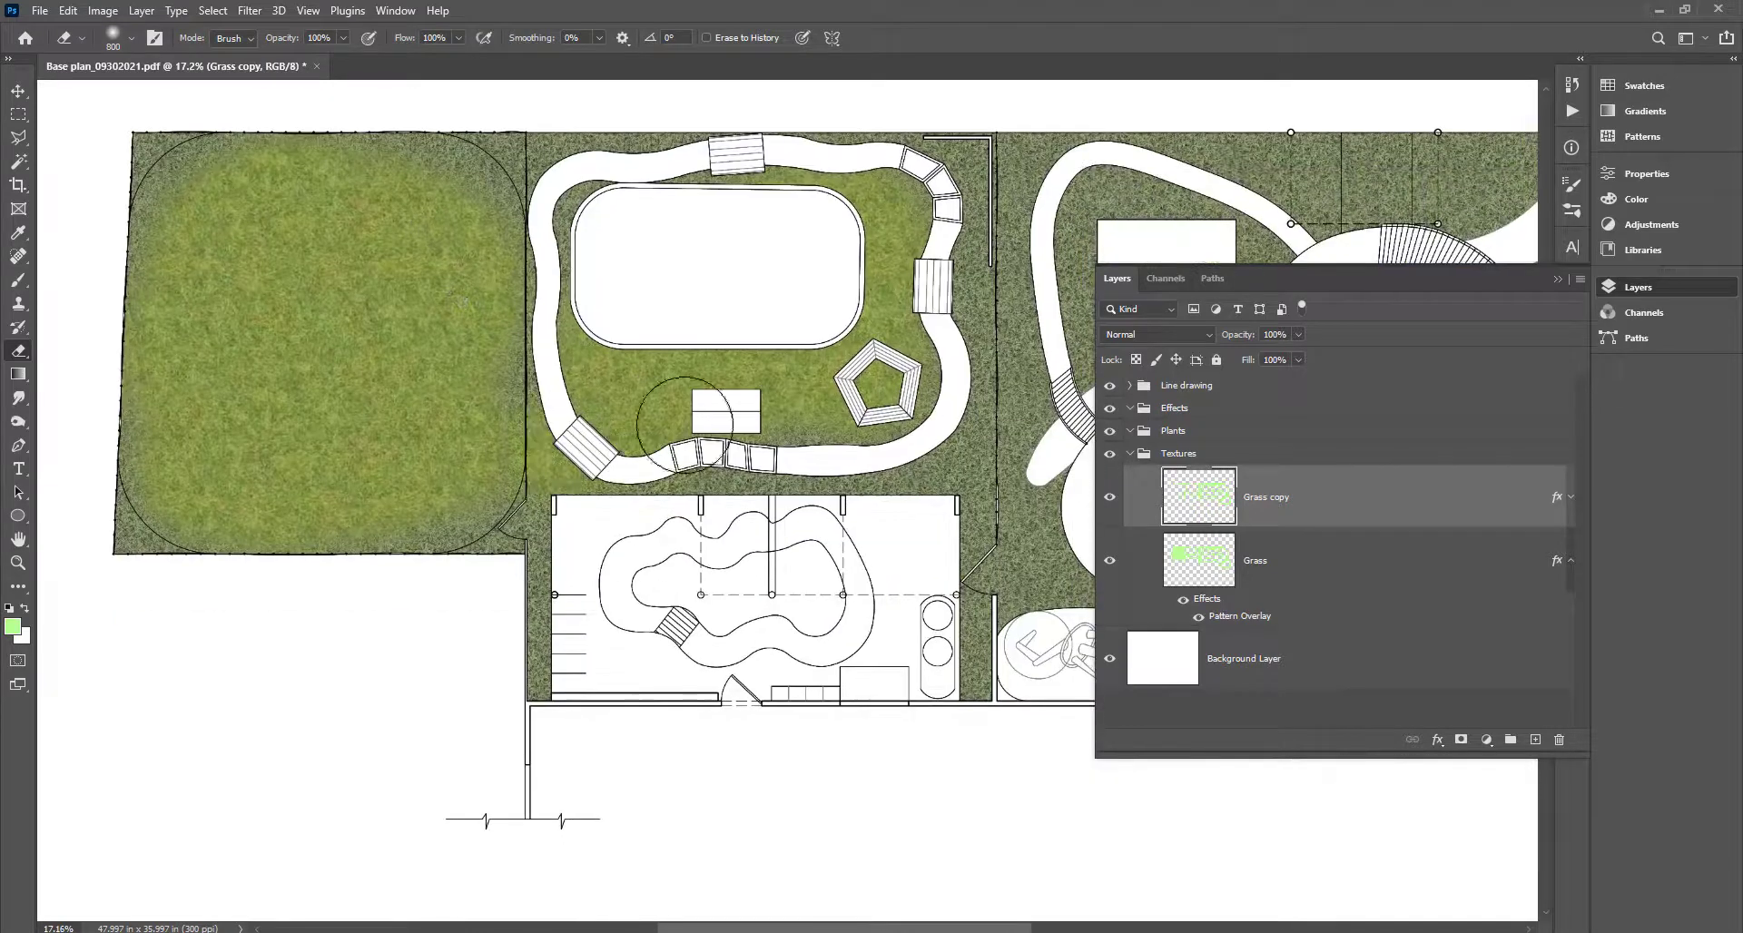
pyautogui.moveTo(915, 456); pyautogui.dragTo(495, 382)
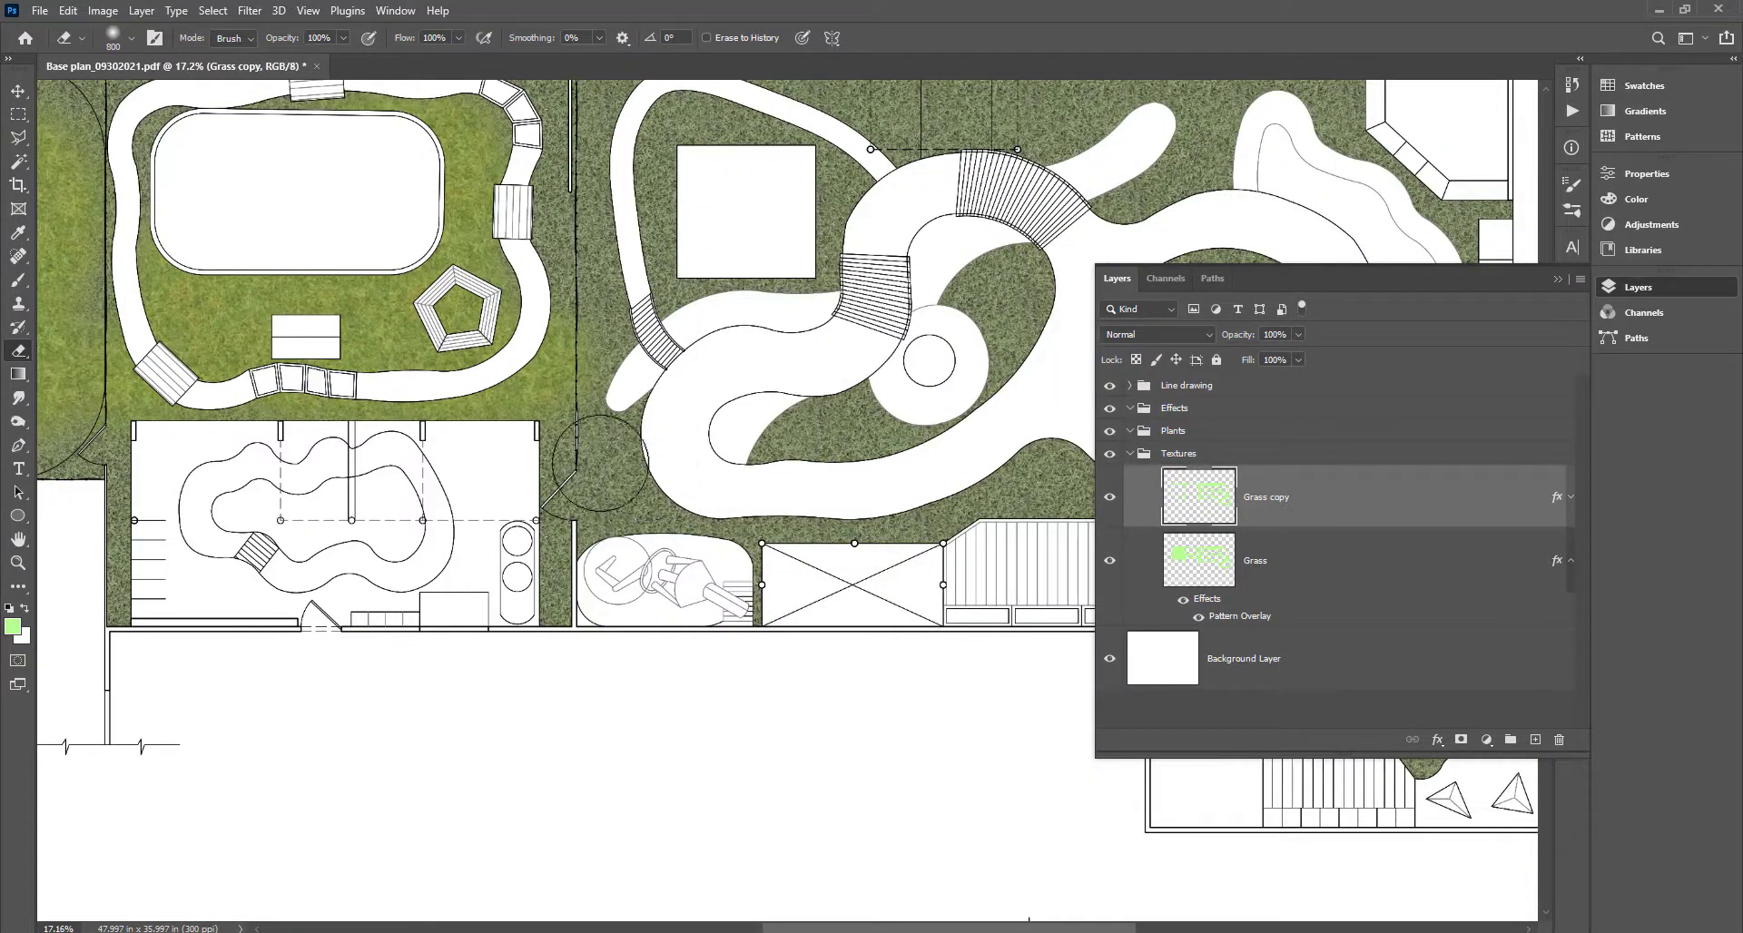
pyautogui.moveTo(581, 434); pyautogui.dragTo(606, 617)
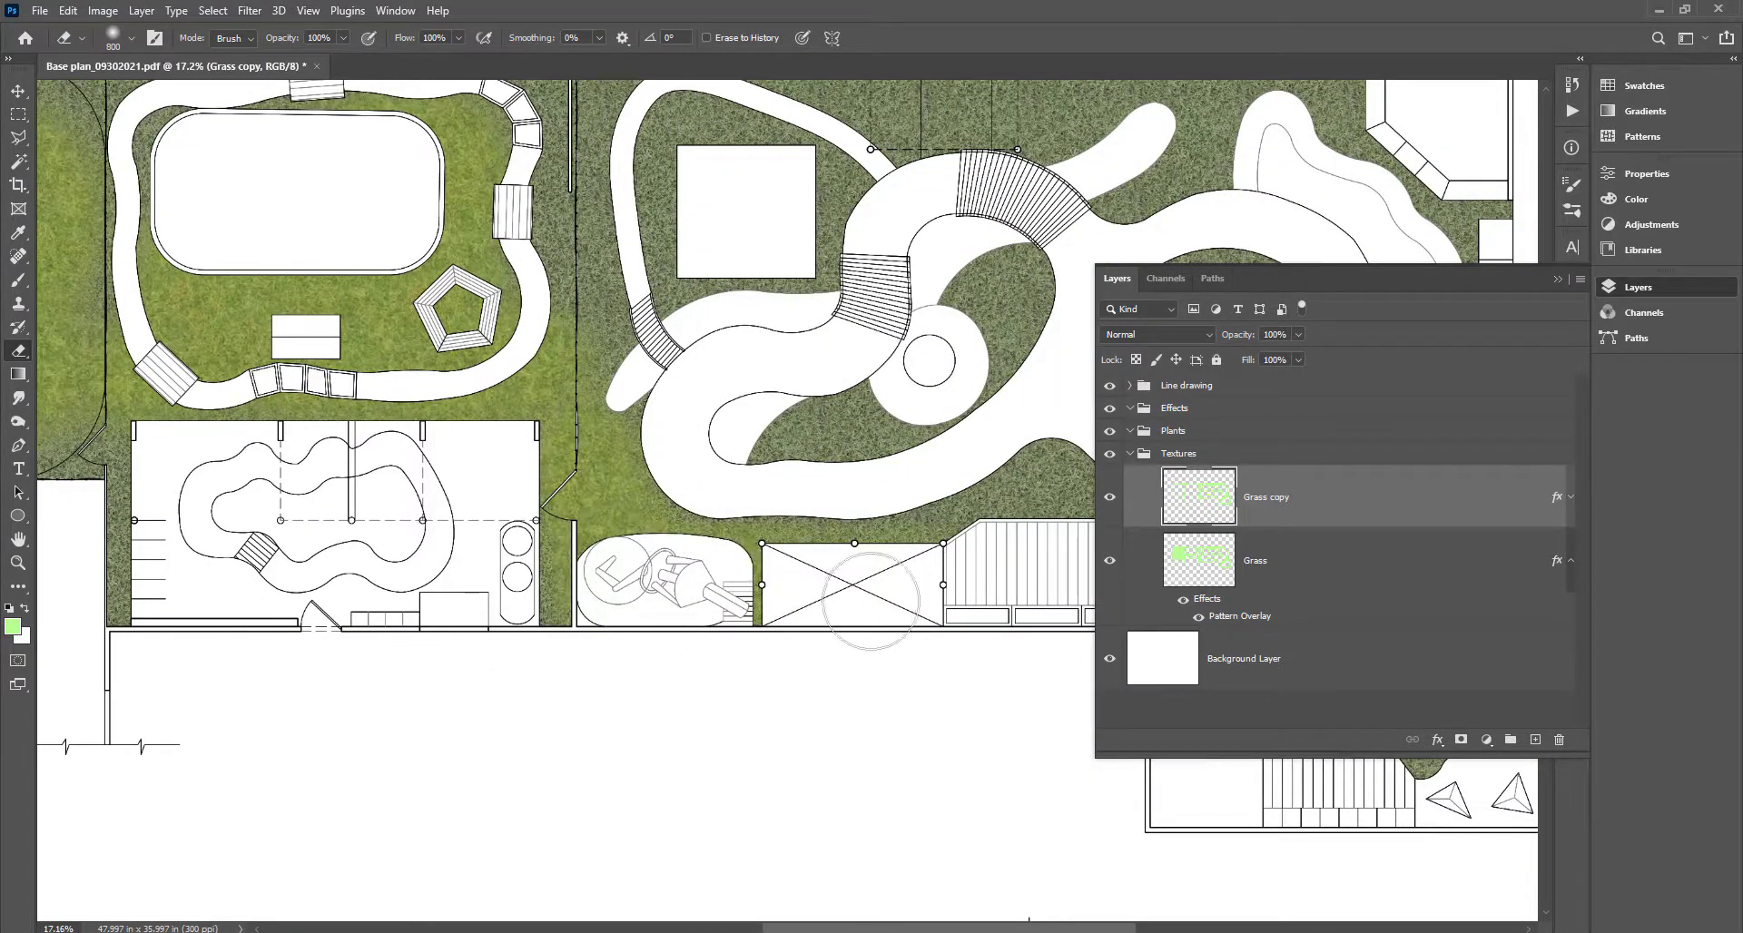
pyautogui.moveTo(871, 636); pyautogui.dragTo(683, 778)
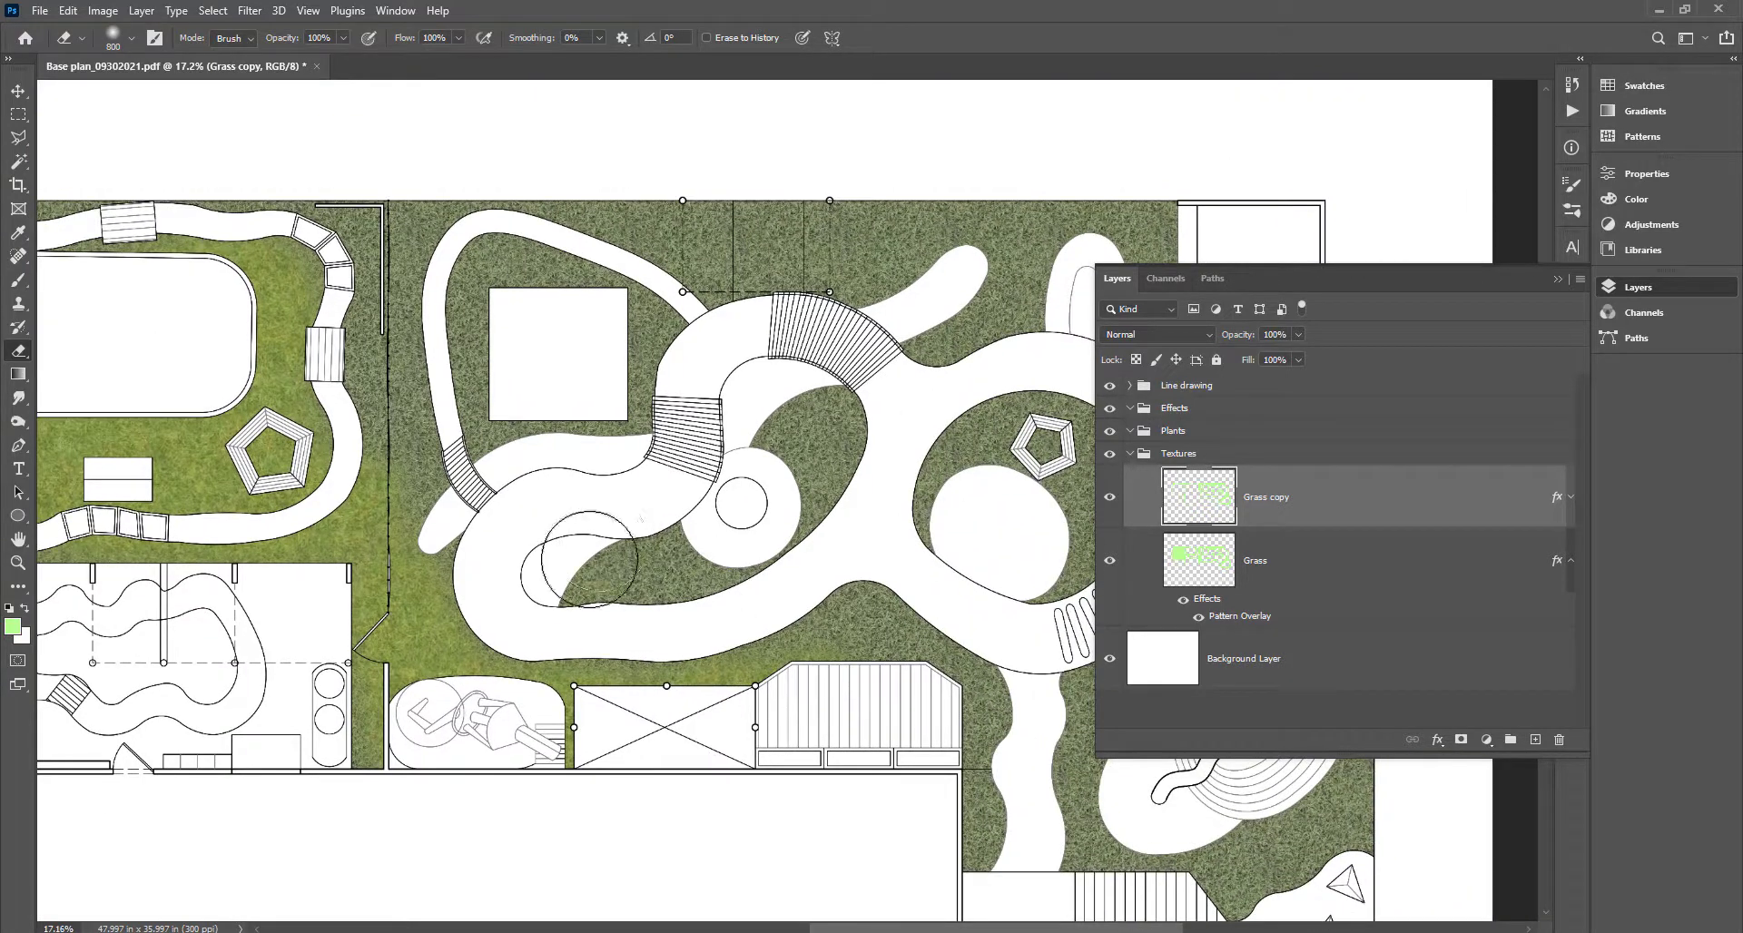
pyautogui.moveTo(587, 563); pyautogui.dragTo(664, 513)
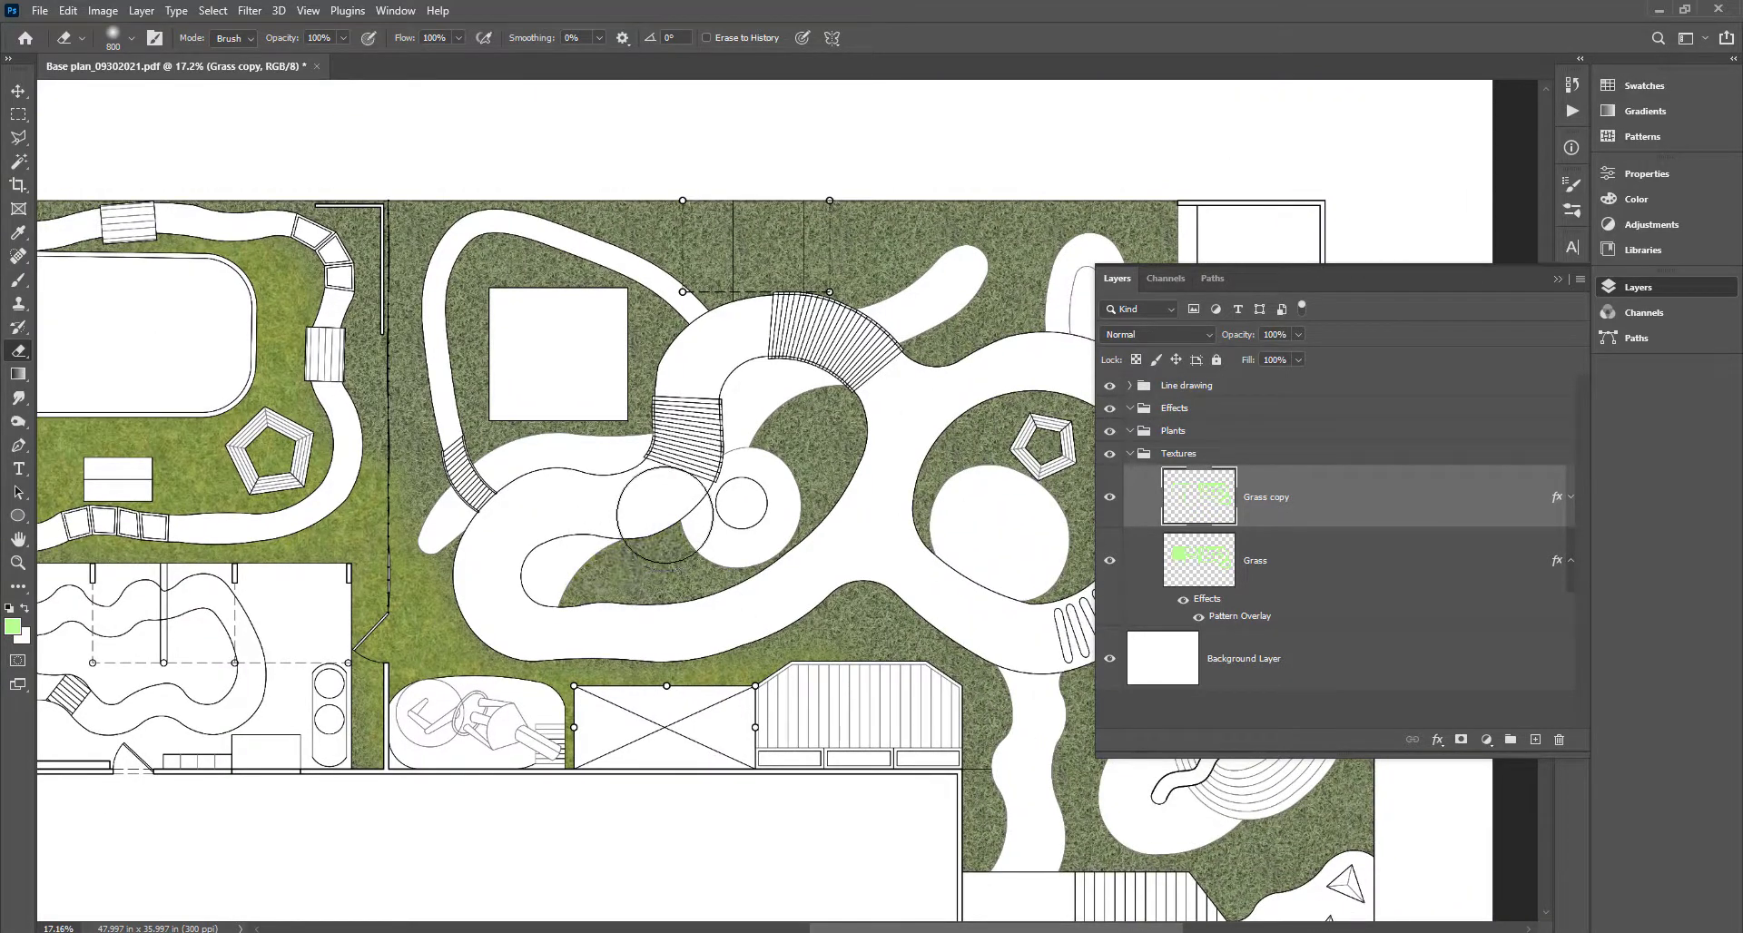
pyautogui.press('[')
pyautogui.press('[')
pyautogui.moveTo(614, 573); pyautogui.dragTo(675, 563)
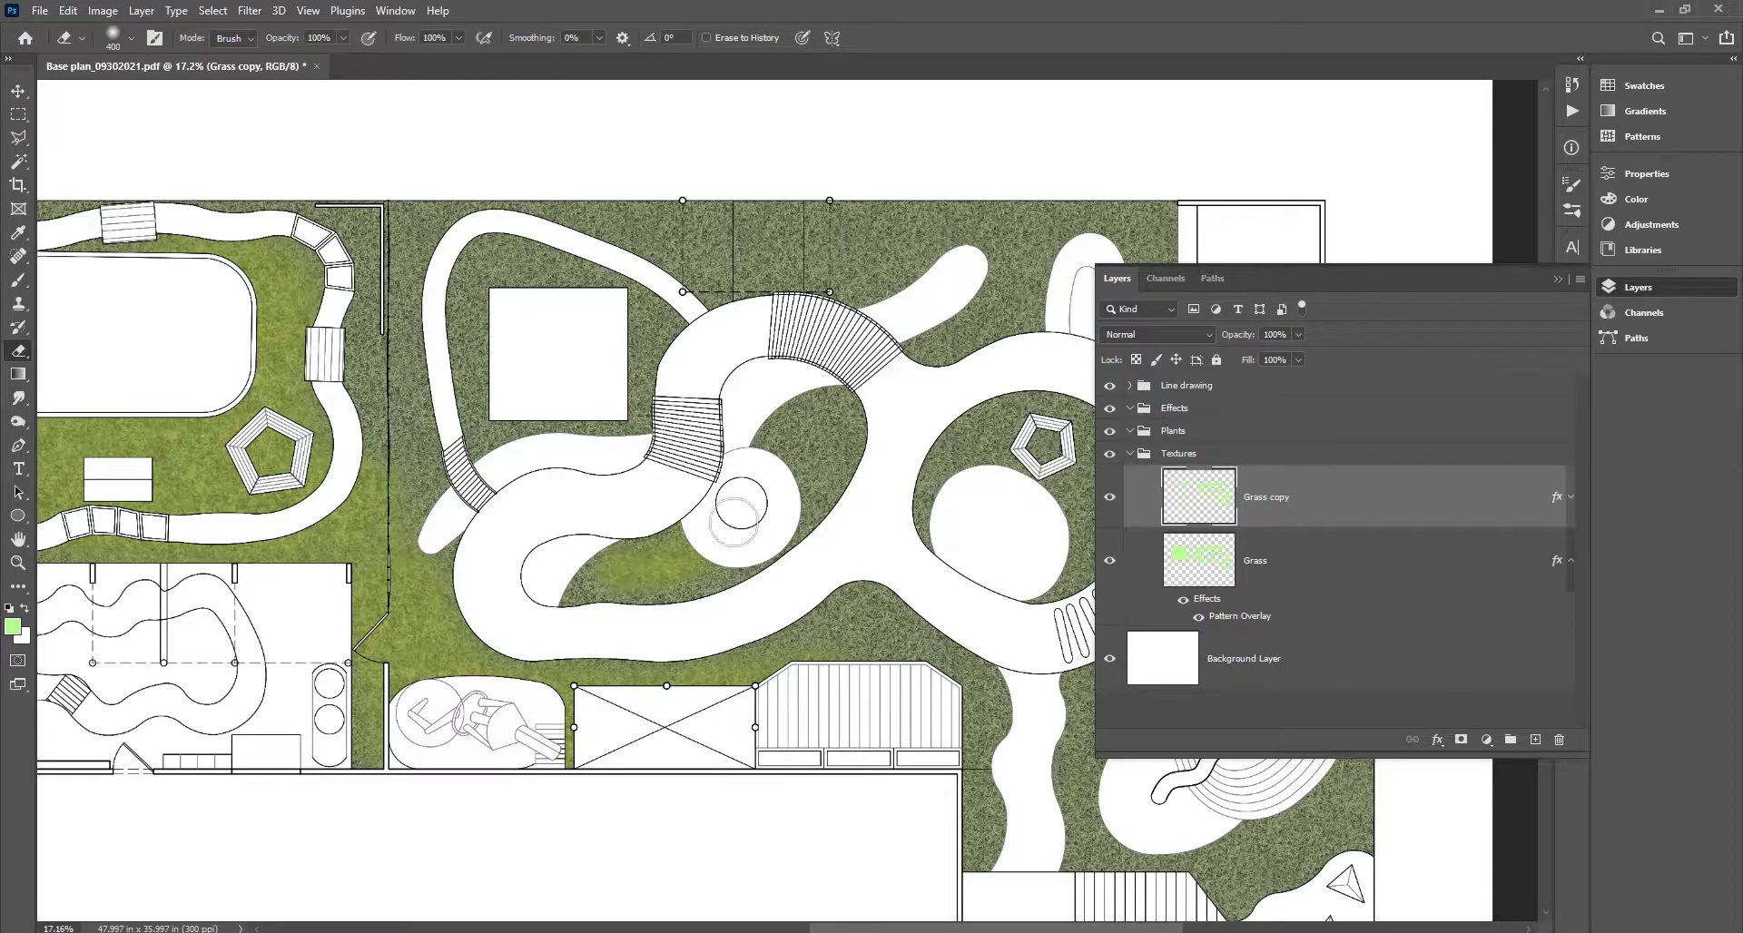
pyautogui.moveTo(790, 464)
pyautogui.mouseDown()
pyautogui.moveTo(816, 437)
pyautogui.moveTo(819, 493)
pyautogui.mouseUp()
pyautogui.moveTo(962, 544); pyautogui.dragTo(645, 574)
pyautogui.moveTo(619, 513)
pyautogui.mouseDown()
pyautogui.moveTo(669, 458)
pyautogui.moveTo(761, 479)
pyautogui.moveTo(779, 567)
pyautogui.moveTo(789, 528)
pyautogui.moveTo(759, 475)
pyautogui.mouseUp()
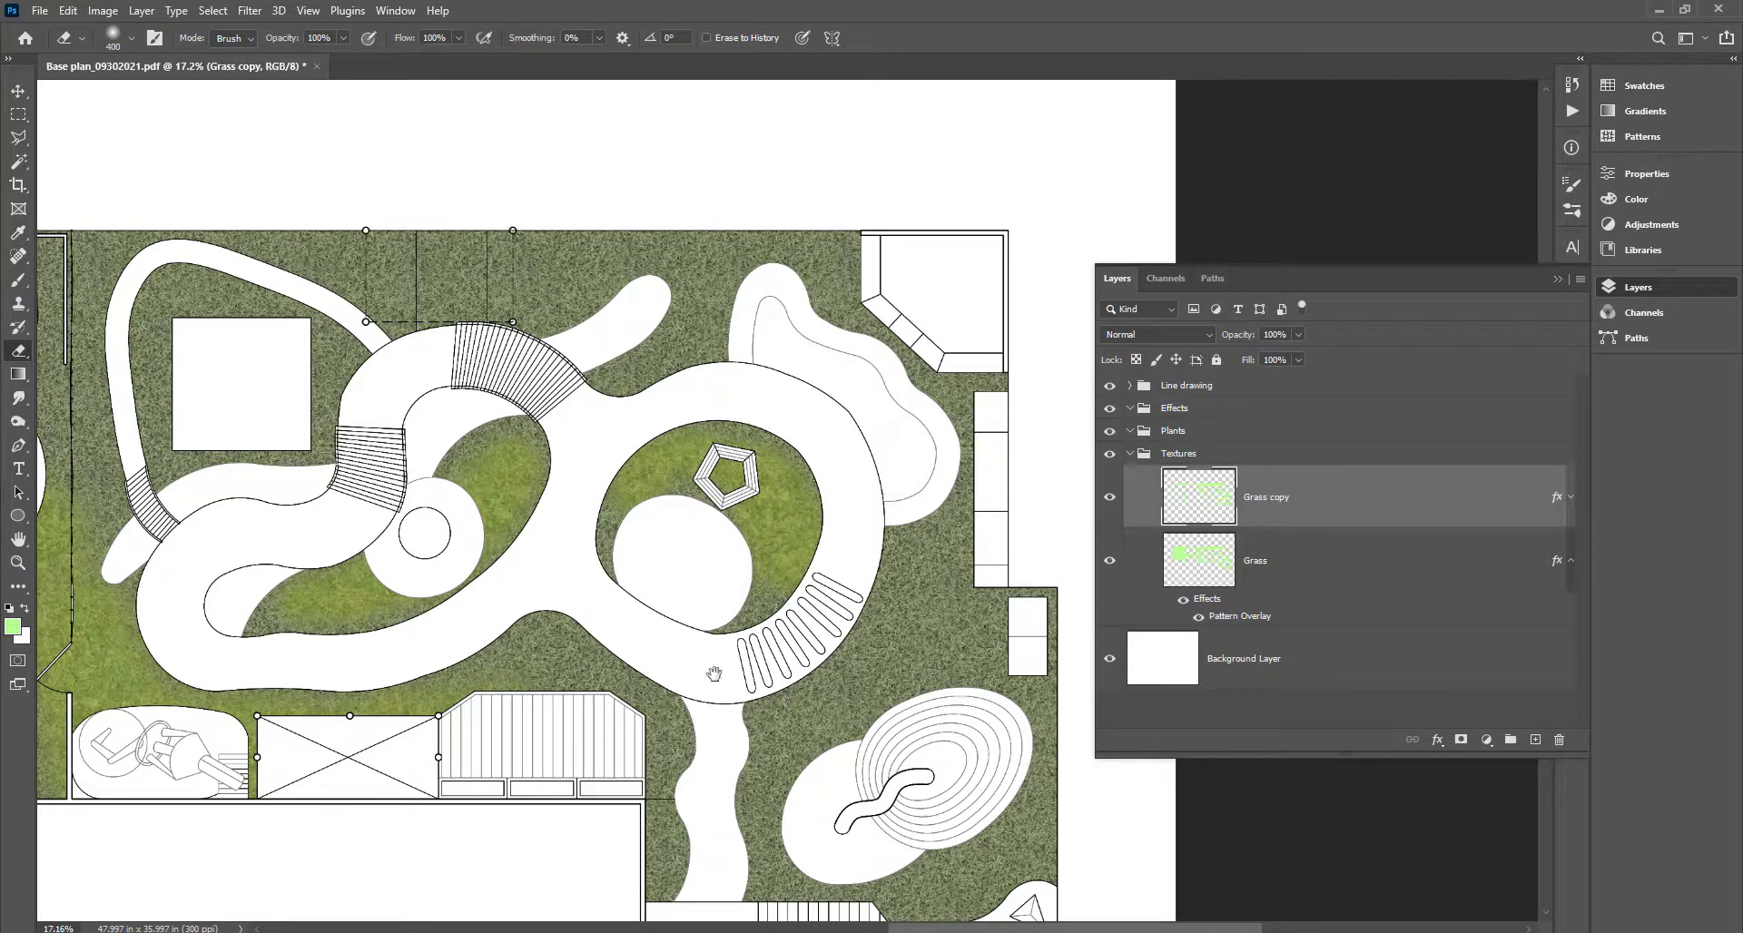
# With a larger eraser, lighten grass between the path and square, along the top strip and fence line.
pyautogui.moveTo(859, 774)
pyautogui.mouseDown()
pyautogui.moveTo(547, 604)
pyautogui.moveTo(509, 508)
pyautogui.moveTo(676, 390)
pyautogui.moveTo(617, 416)
pyautogui.mouseUp()
pyautogui.press(']')
pyautogui.press(']')
pyautogui.press(']')
pyautogui.press(']')
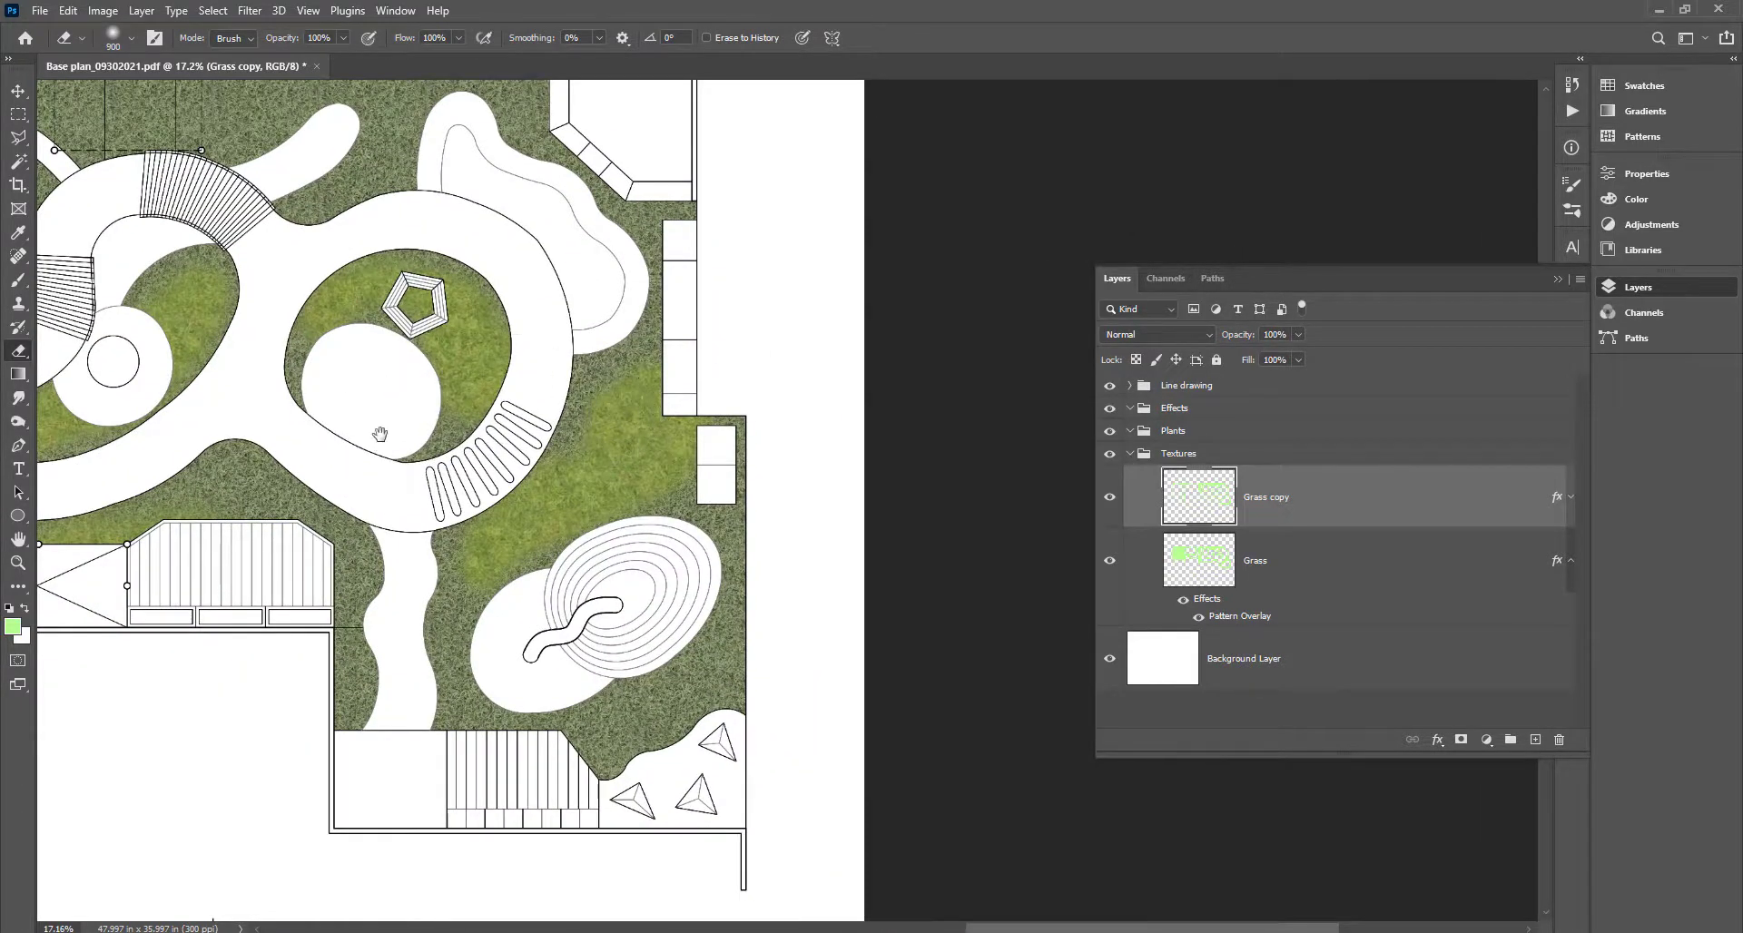
pyautogui.moveTo(439, 392); pyautogui.dragTo(940, 692)
pyautogui.moveTo(332, 350)
pyautogui.mouseDown()
pyautogui.moveTo(298, 377)
pyautogui.moveTo(431, 485)
pyautogui.moveTo(385, 552)
pyautogui.moveTo(376, 448)
pyautogui.moveTo(404, 466)
pyautogui.moveTo(425, 528)
pyautogui.moveTo(468, 494)
pyautogui.moveTo(464, 527)
pyautogui.moveTo(514, 528)
pyautogui.moveTo(340, 487)
pyautogui.mouseUp()
pyautogui.moveTo(415, 376)
pyautogui.mouseDown()
pyautogui.moveTo(586, 376)
pyautogui.moveTo(634, 335)
pyautogui.moveTo(726, 332)
pyautogui.moveTo(751, 373)
pyautogui.moveTo(725, 420)
pyautogui.moveTo(799, 364)
pyautogui.moveTo(801, 411)
pyautogui.moveTo(955, 542)
pyautogui.moveTo(950, 591)
pyautogui.mouseUp()
pyautogui.moveTo(188, 502)
pyautogui.mouseDown()
pyautogui.moveTo(306, 302)
pyautogui.moveTo(594, 383)
pyautogui.mouseUp()
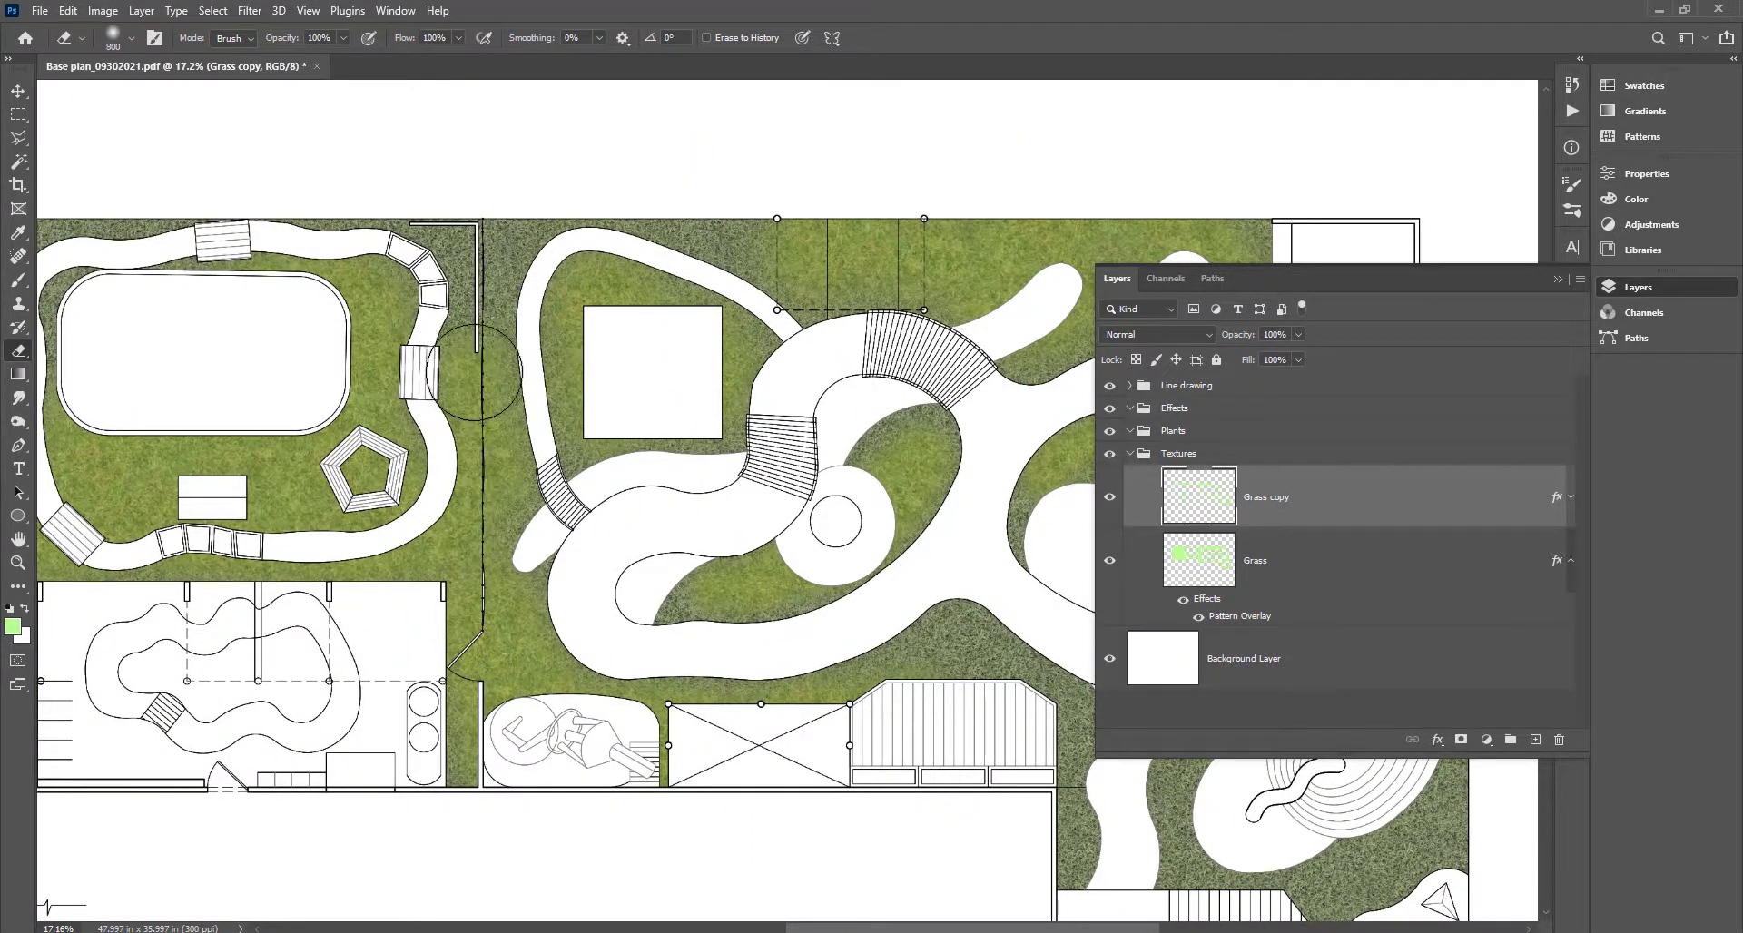
pyautogui.moveTo(476, 372); pyautogui.dragTo(493, 463)
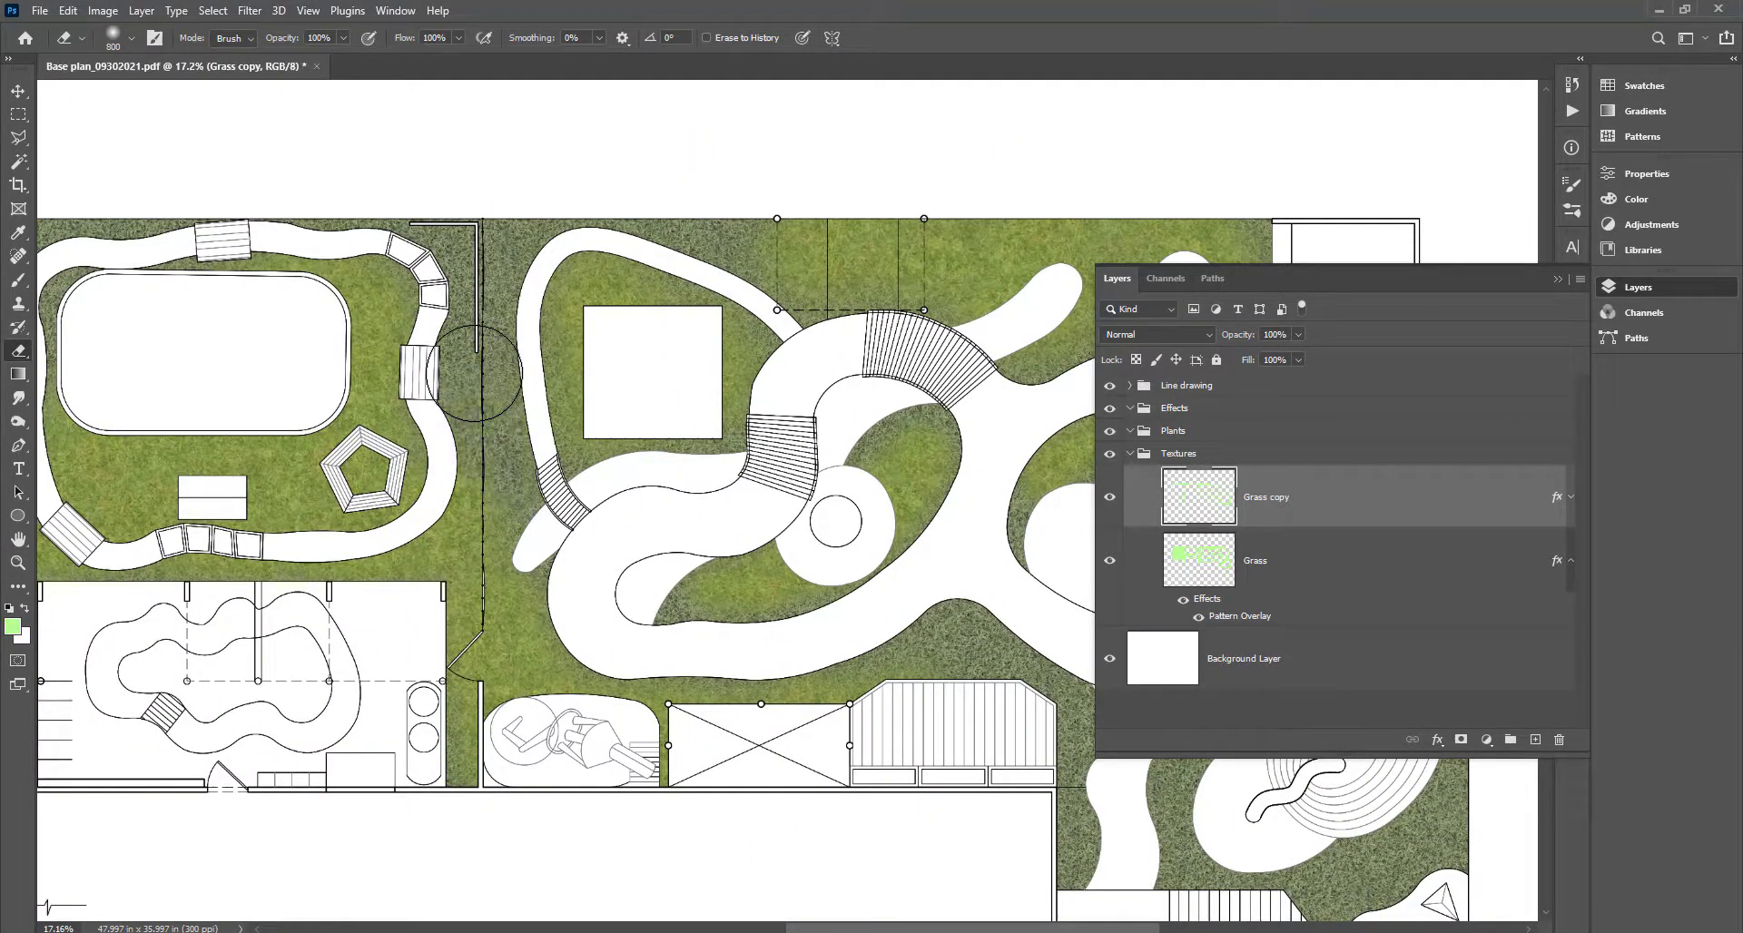
# Erase dark grass beside the fence line and along the left lawn's top-right corner and bottom edge.
pyautogui.press('[')
pyautogui.press('[')
pyautogui.press('[')
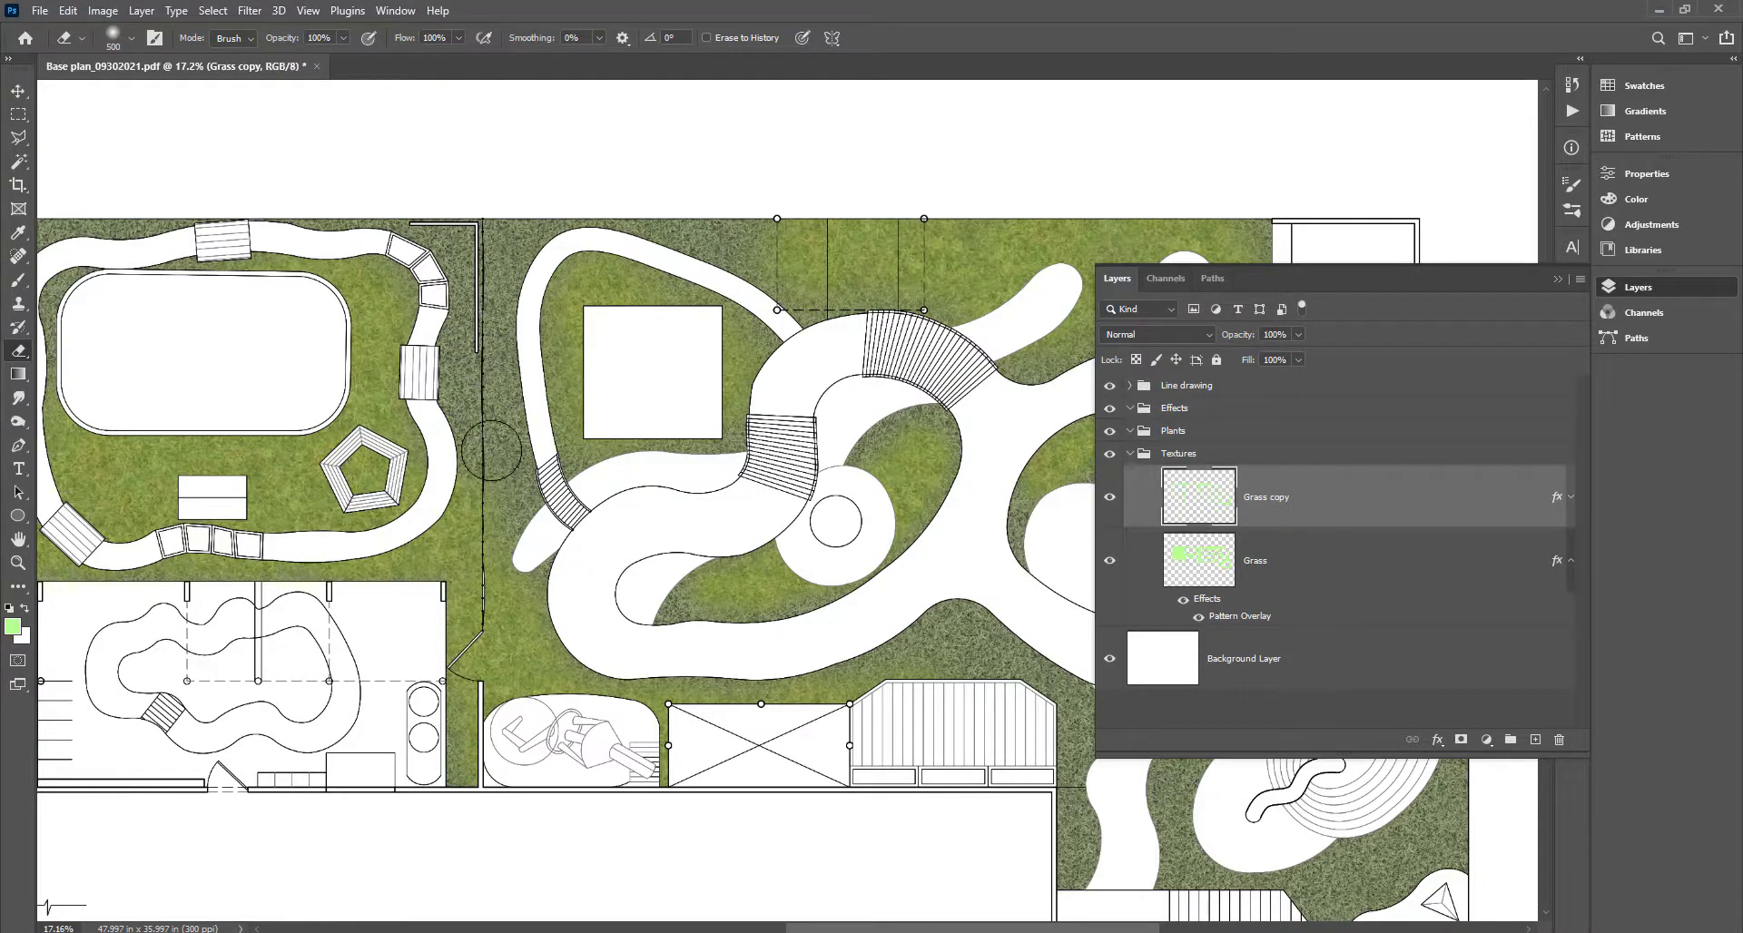
pyautogui.press('b')
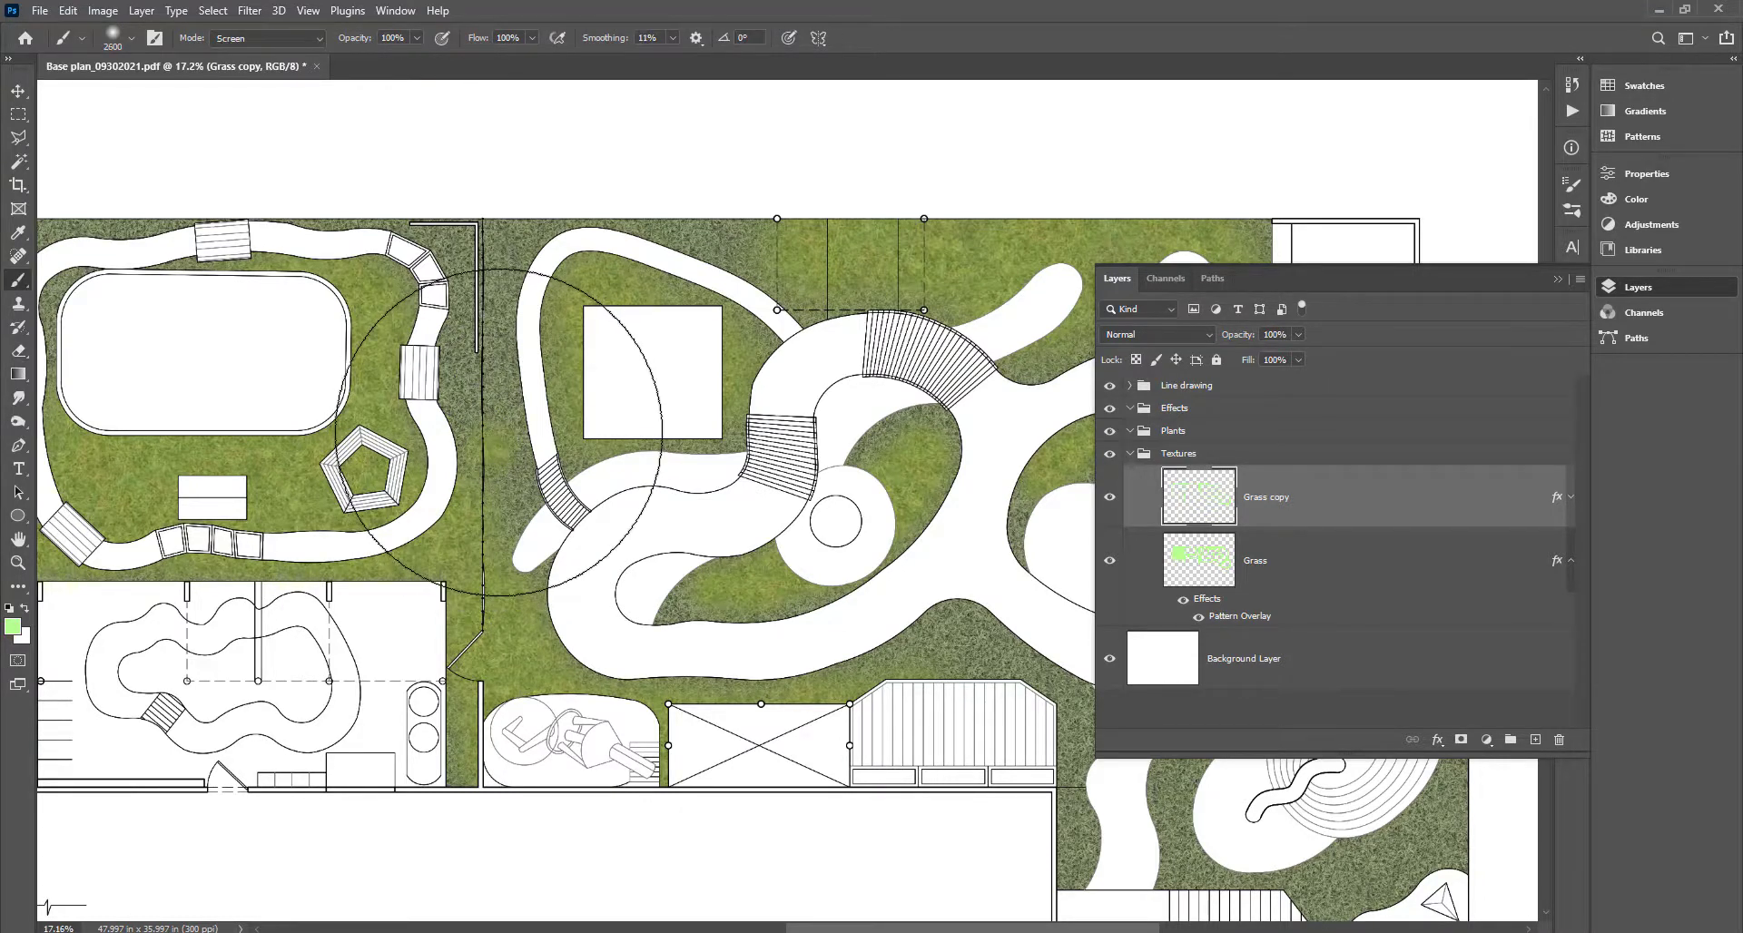
pyautogui.press('e')
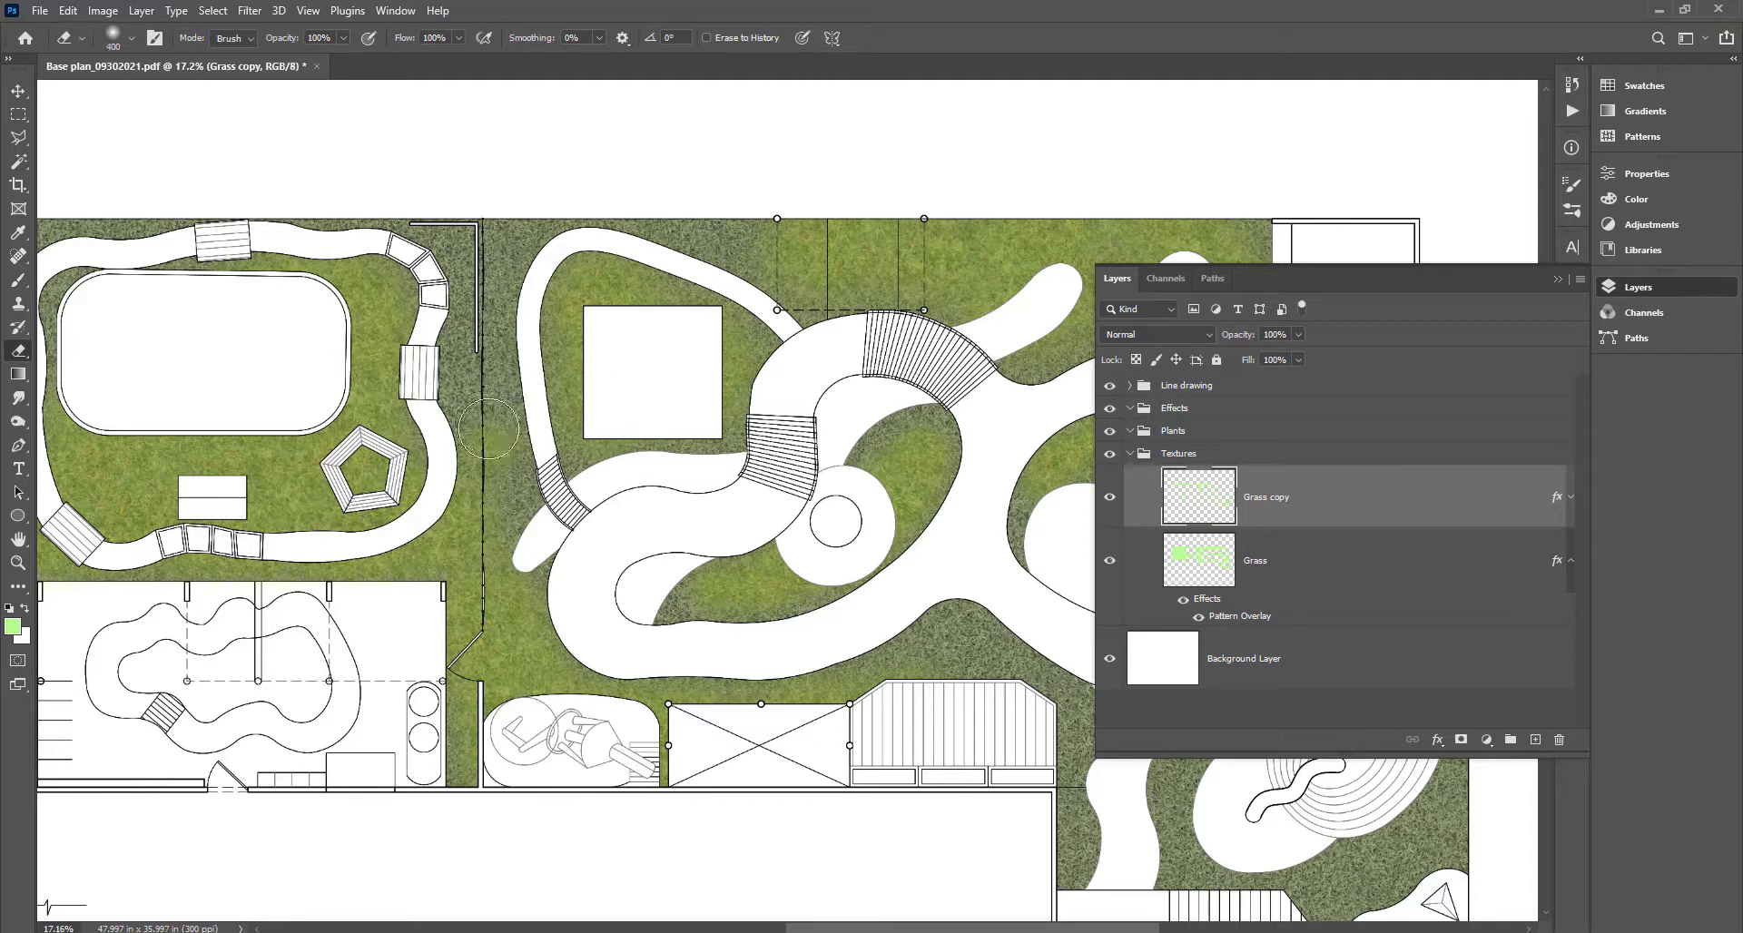
pyautogui.press('[')
pyautogui.press('[')
pyautogui.moveTo(491, 316); pyautogui.dragTo(500, 475)
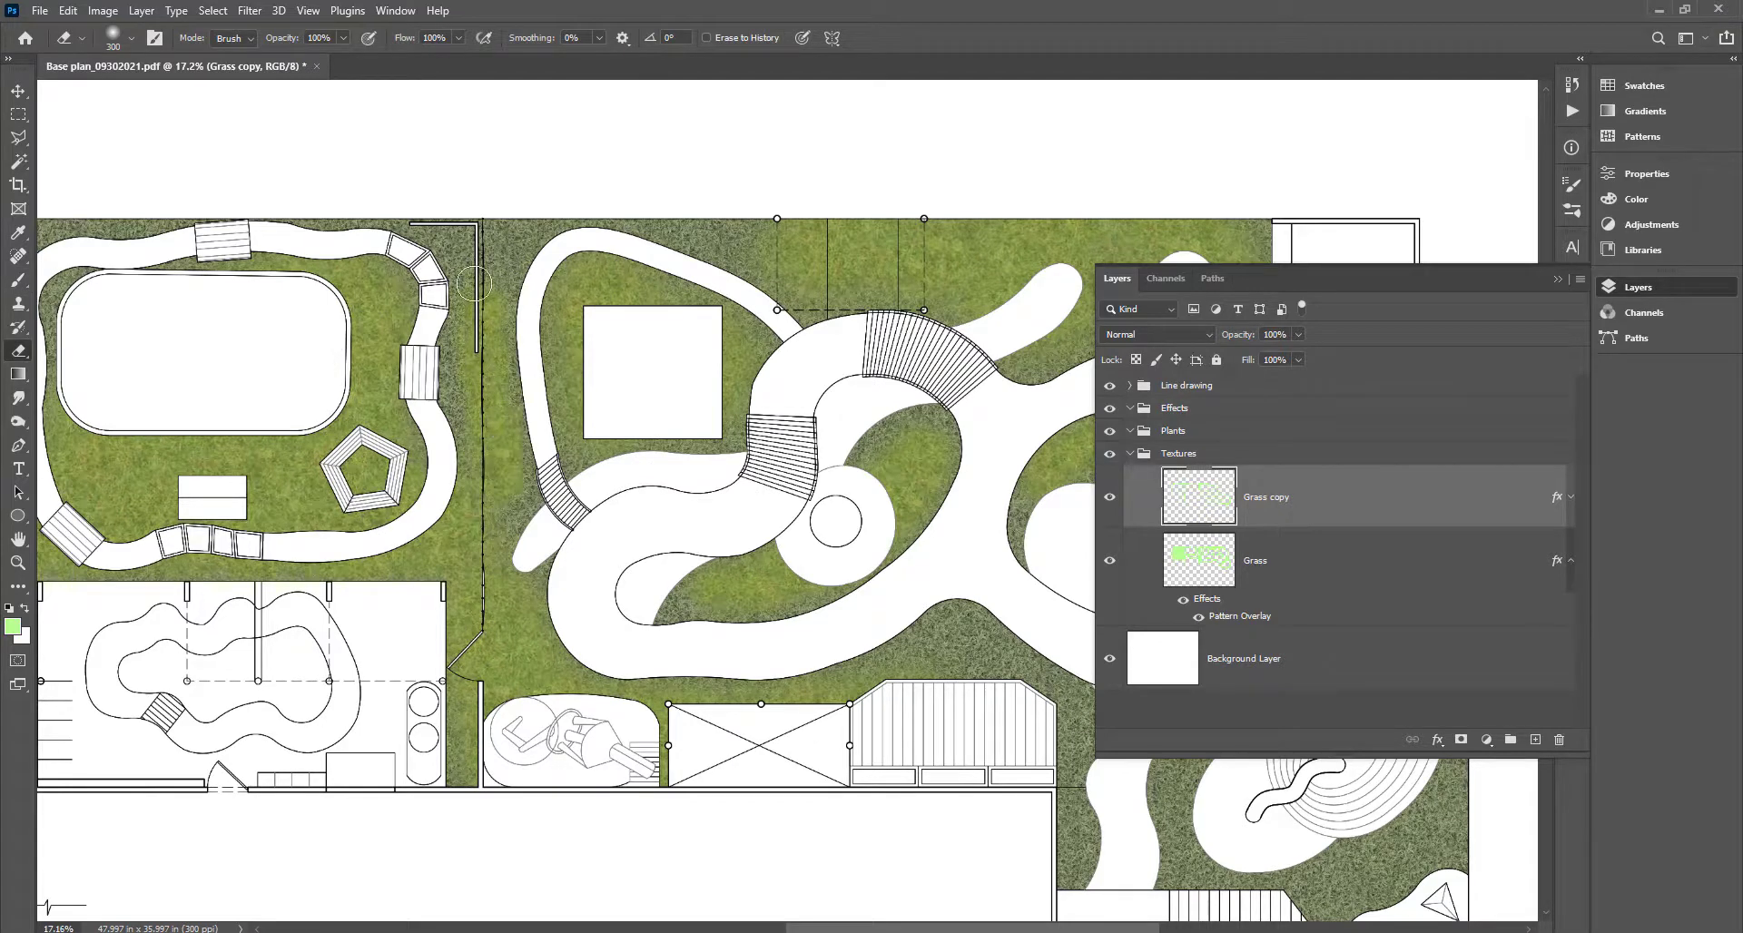
pyautogui.moveTo(473, 284); pyautogui.dragTo(487, 335)
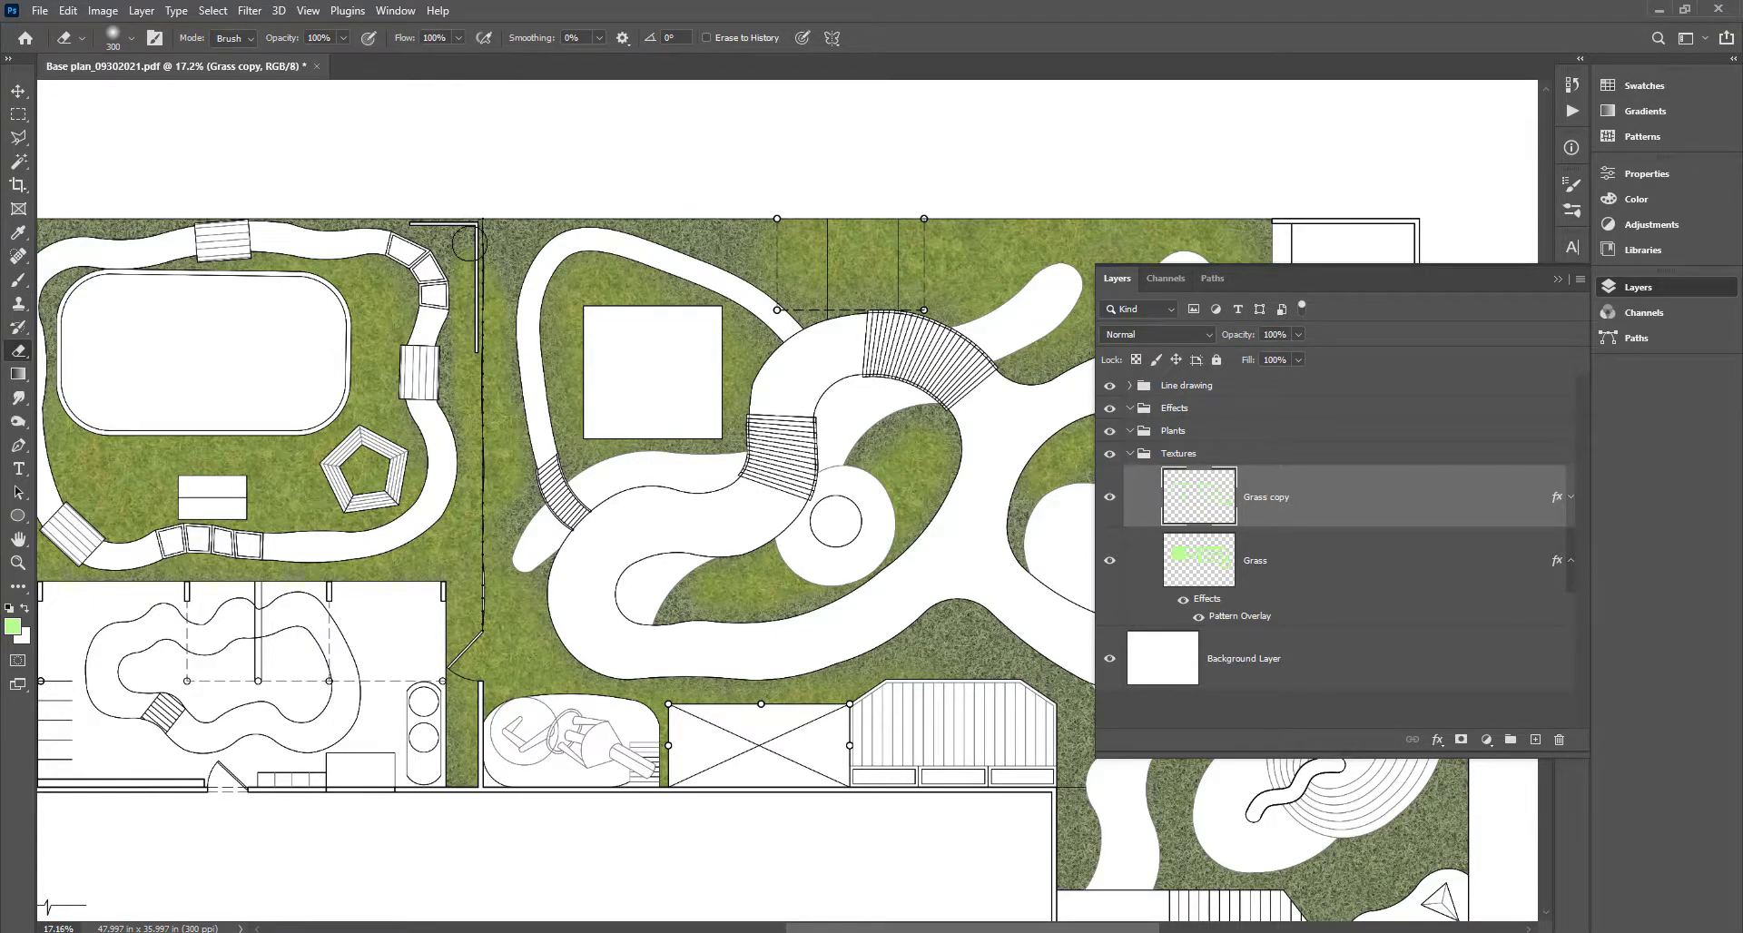
pyautogui.moveTo(359, 206); pyautogui.dragTo(865, 260)
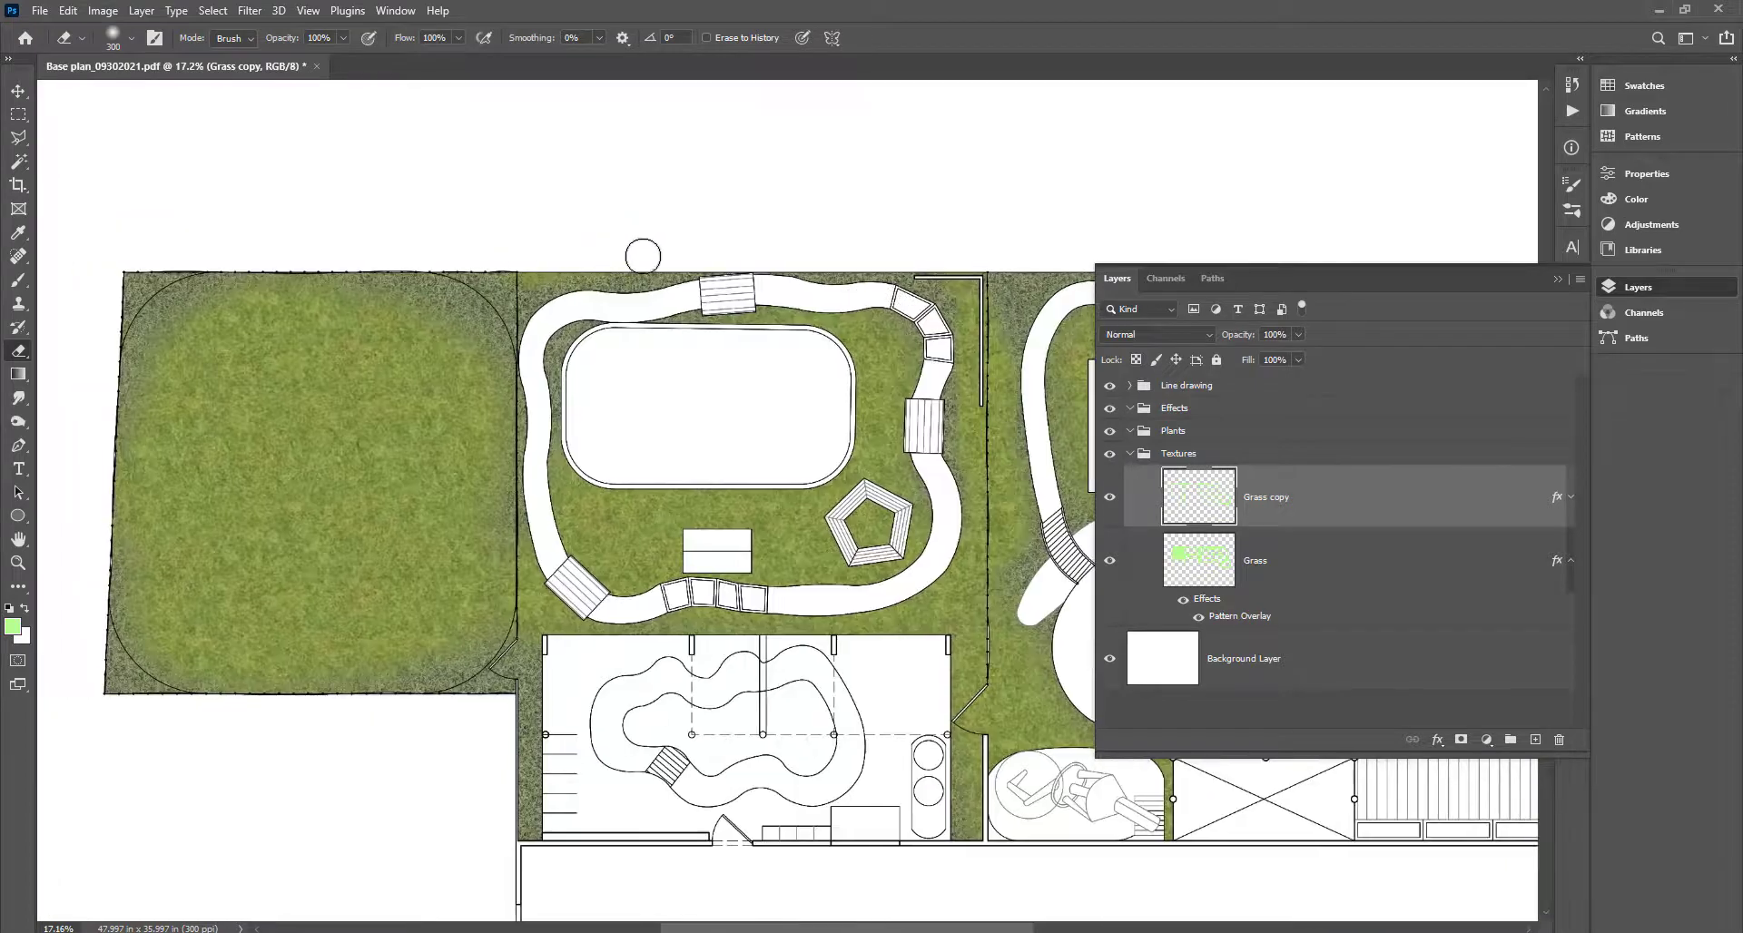
pyautogui.moveTo(494, 294)
pyautogui.mouseDown()
pyautogui.moveTo(462, 348)
pyautogui.moveTo(340, 304)
pyautogui.moveTo(443, 335)
pyautogui.mouseUp()
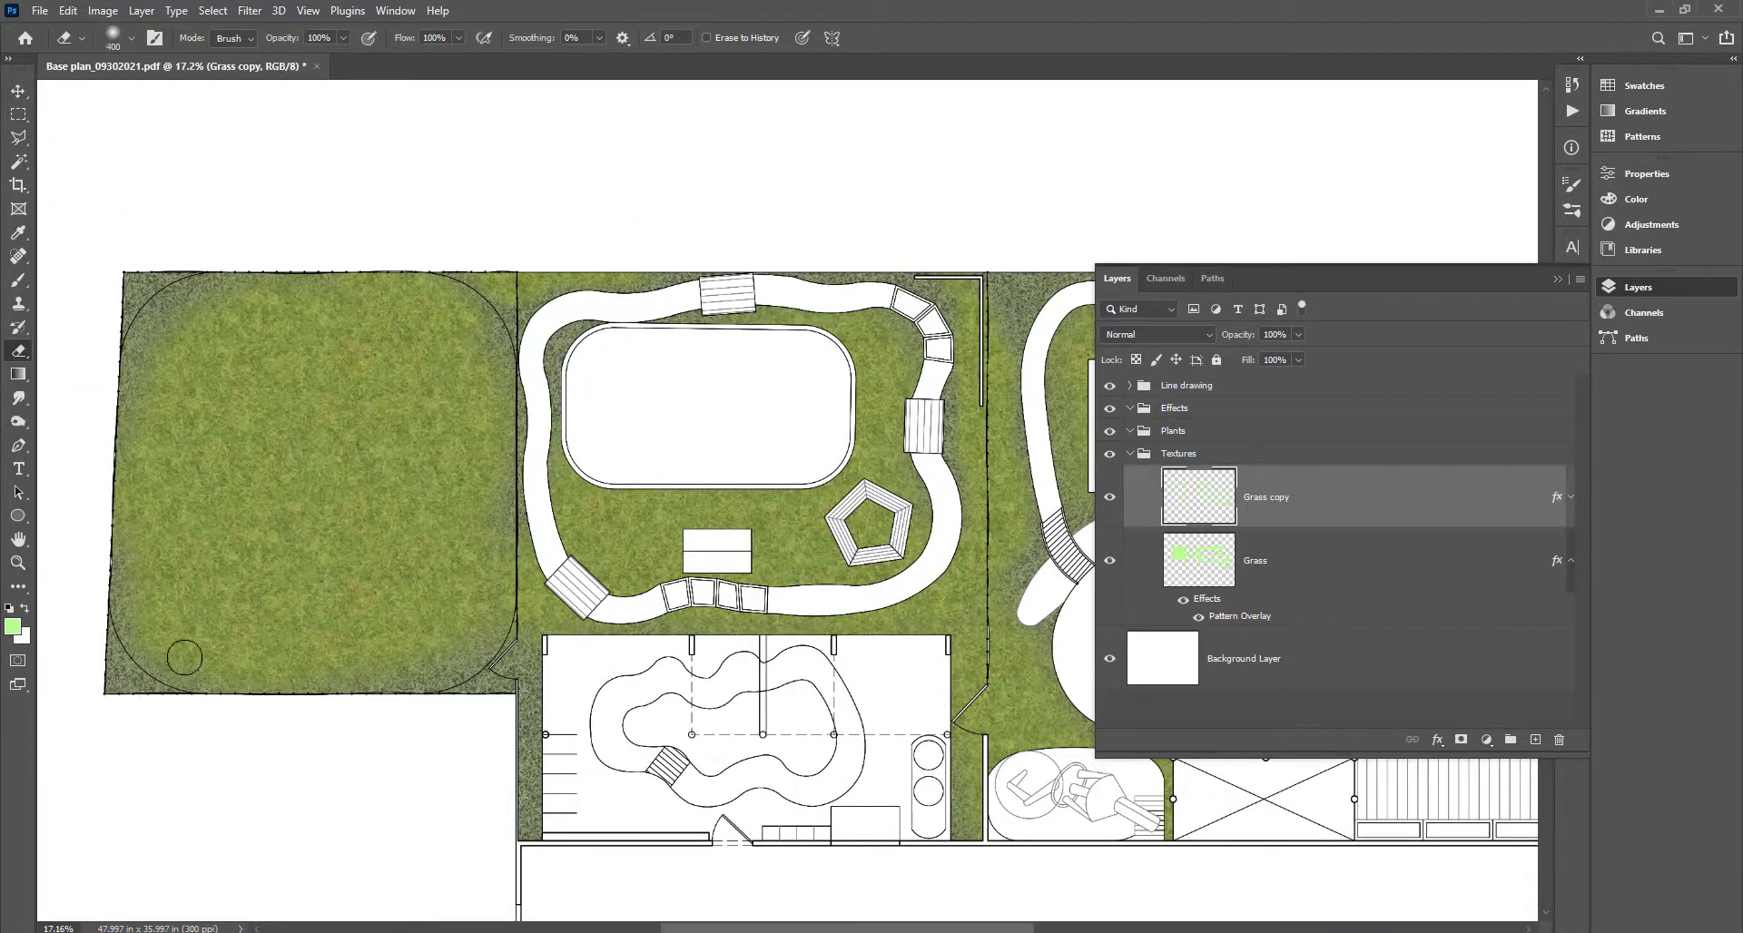
pyautogui.press(']')
pyautogui.press(']')
pyautogui.press(']')
pyautogui.moveTo(156, 634)
pyautogui.mouseDown()
pyautogui.moveTo(436, 621)
pyautogui.moveTo(446, 642)
pyautogui.mouseUp()
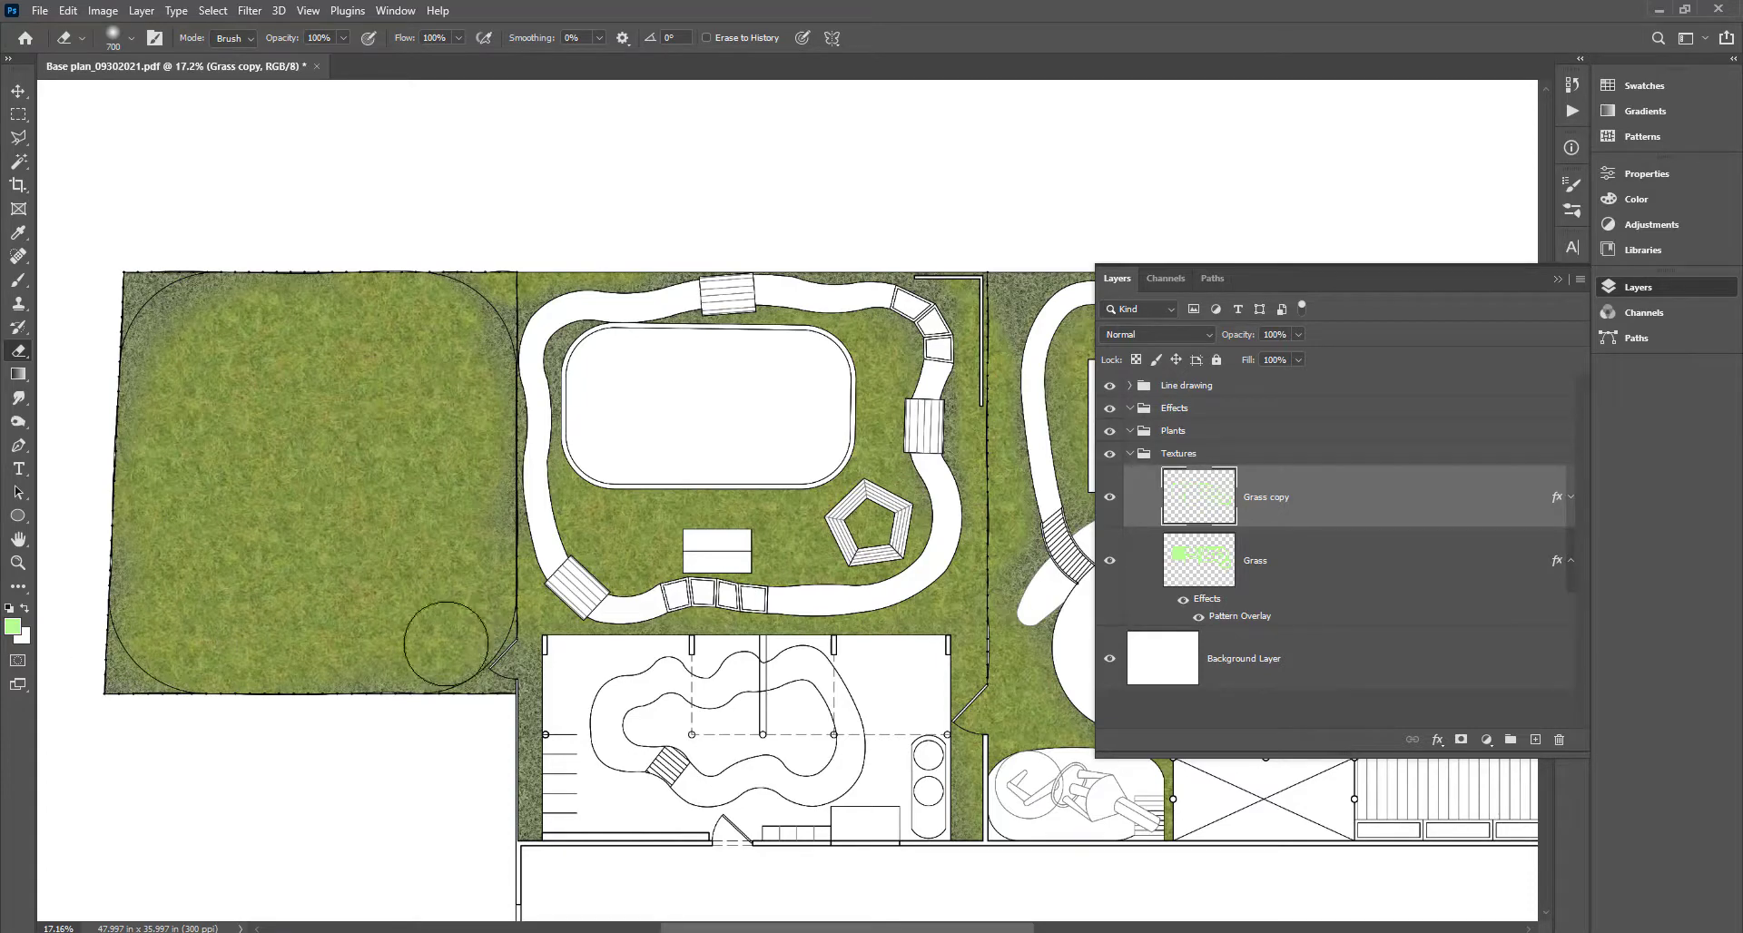
pyautogui.moveTo(482, 771); pyautogui.dragTo(209, 638)
pyautogui.moveTo(694, 619); pyautogui.dragTo(146, 751)
pyautogui.scroll(-3, 729, 428)
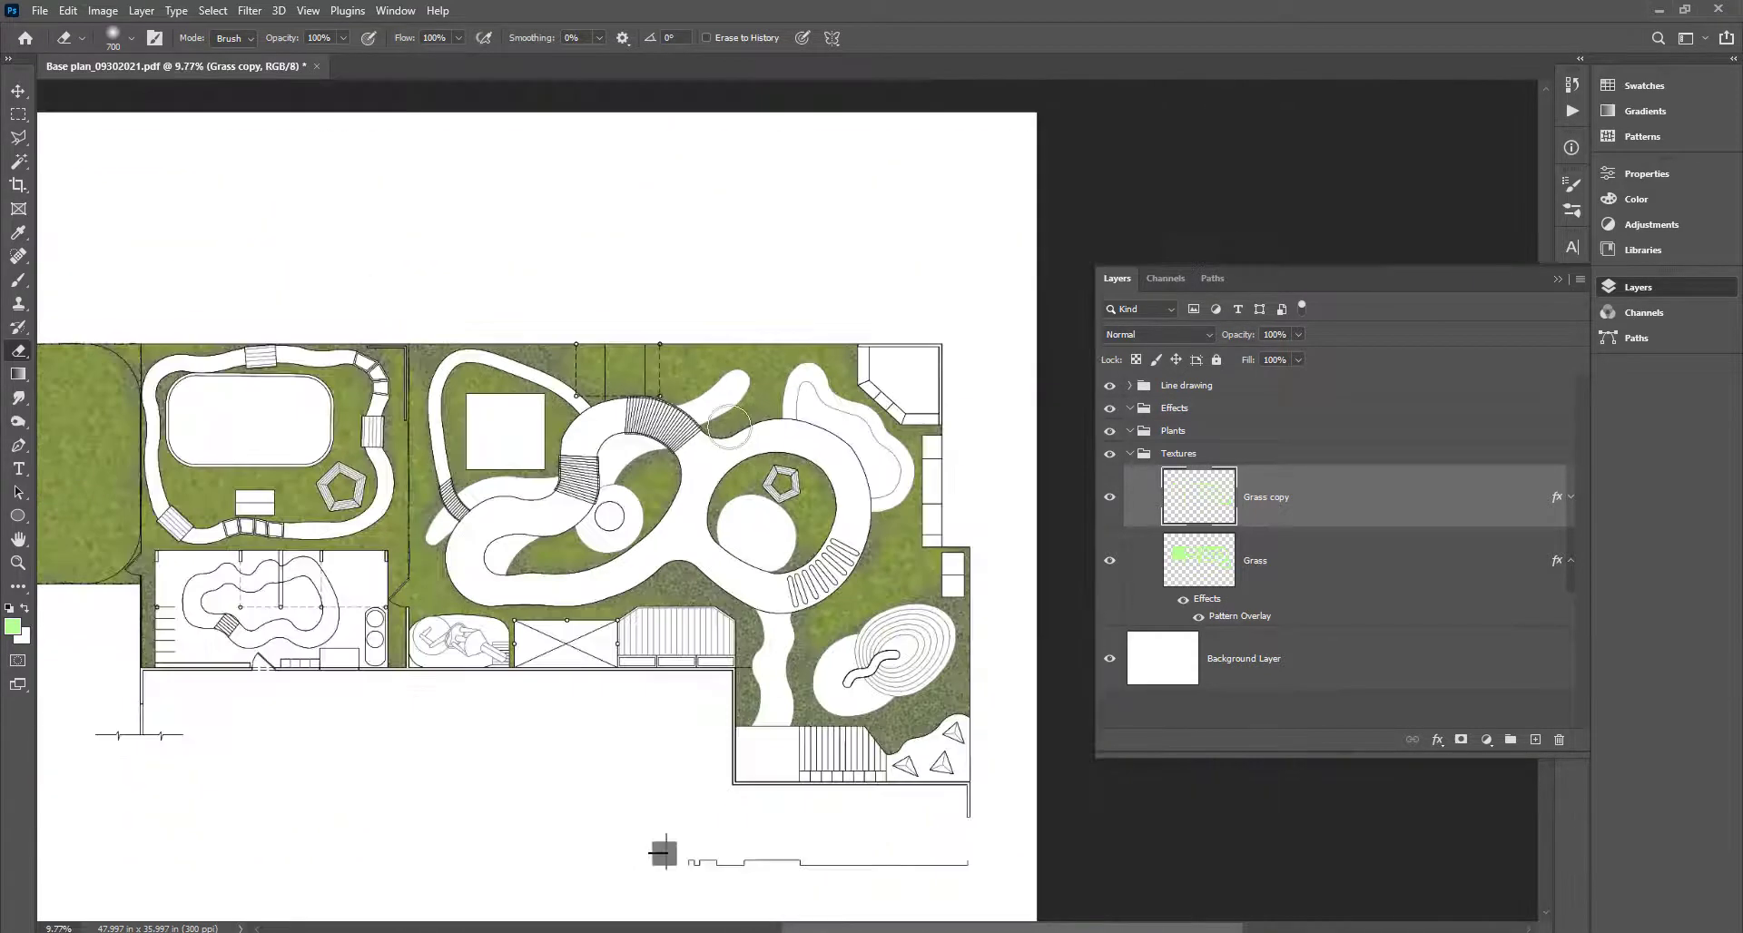
pyautogui.scroll(3, 306, 429)
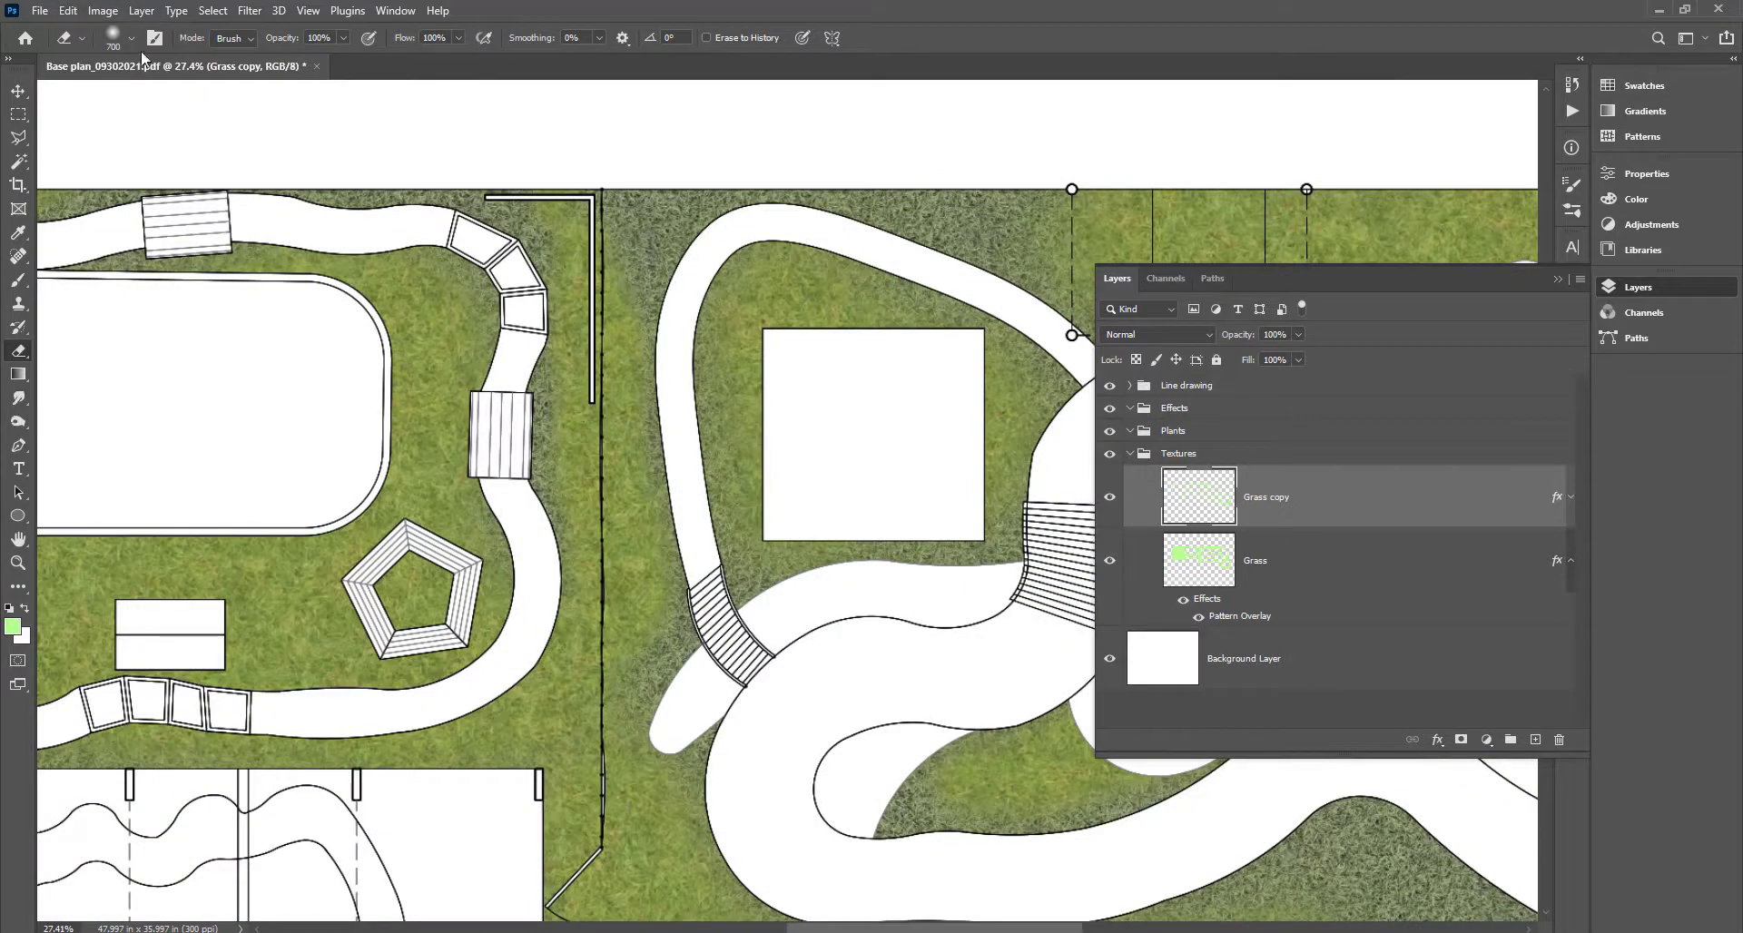
# Pick a spatter-shaped brush preset for the Eraser from the brush picker.
pyautogui.click(131, 40)
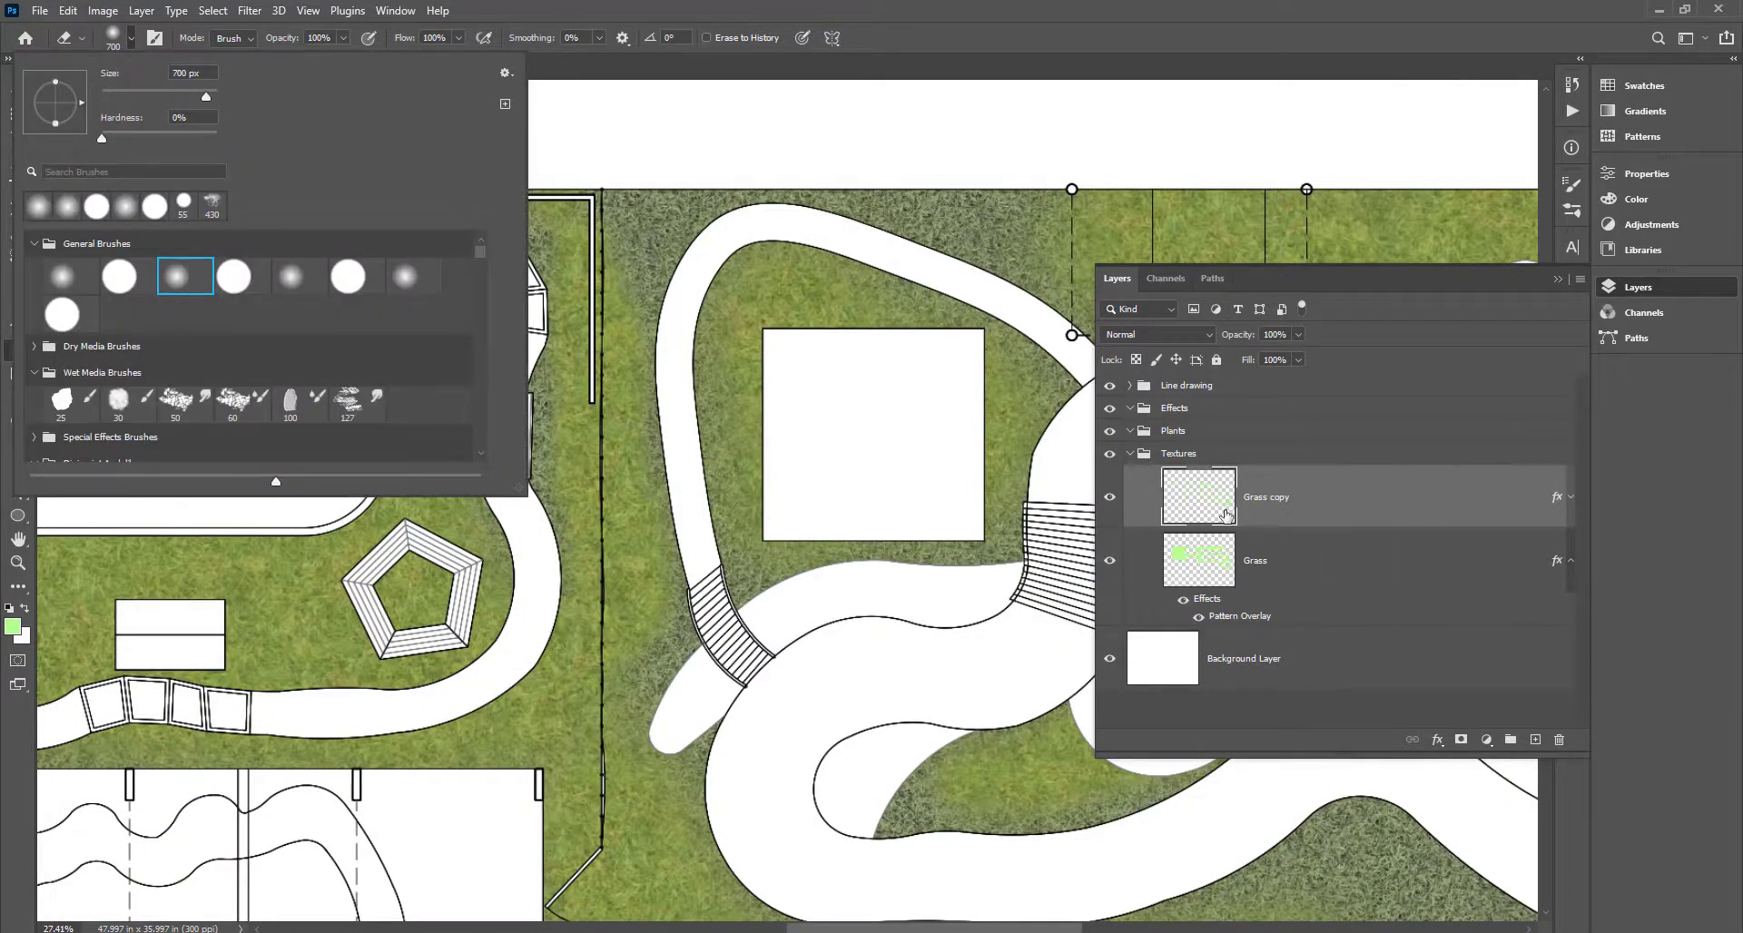
pyautogui.moveTo(481, 265)
pyautogui.mouseDown()
pyautogui.moveTo(483, 449)
pyautogui.moveTo(474, 374)
pyautogui.moveTo(408, 360)
pyautogui.mouseUp()
pyautogui.click(404, 348)
pyautogui.click(1078, 8)
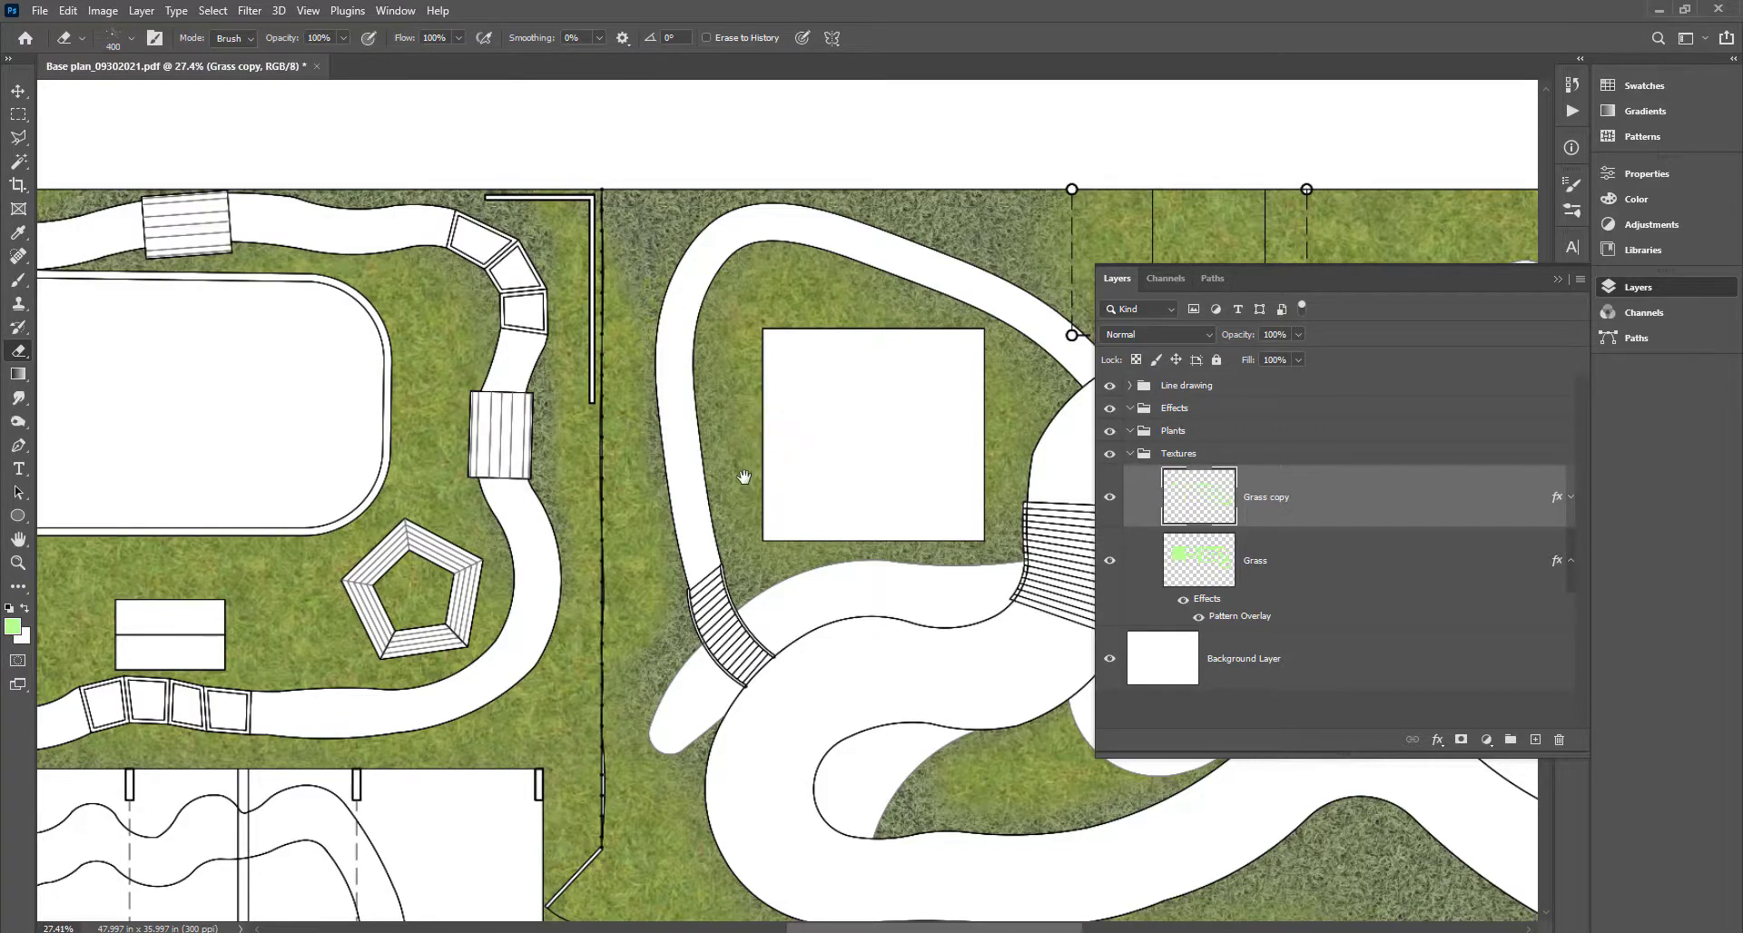
# Zoom in above the deck and erase spatter spots from the Grass copy.
pyautogui.moveTo(745, 476); pyautogui.dragTo(577, 386)
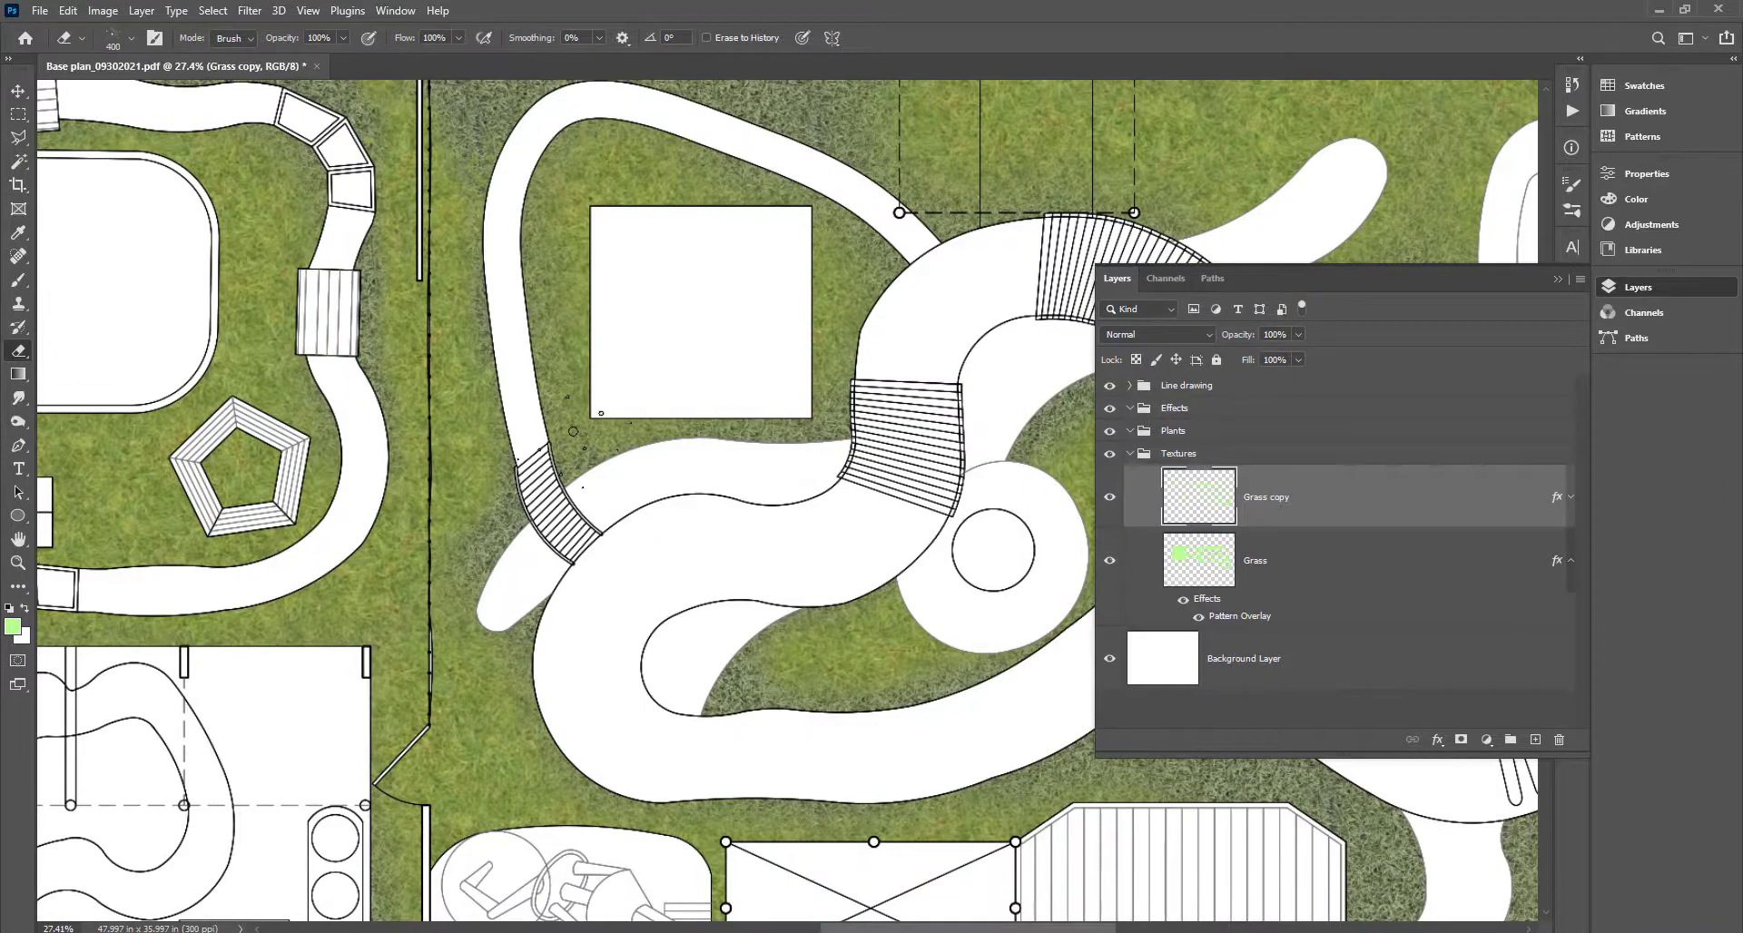
pyautogui.moveTo(919, 721); pyautogui.dragTo(626, 310)
pyautogui.scroll(8, 626, 310)
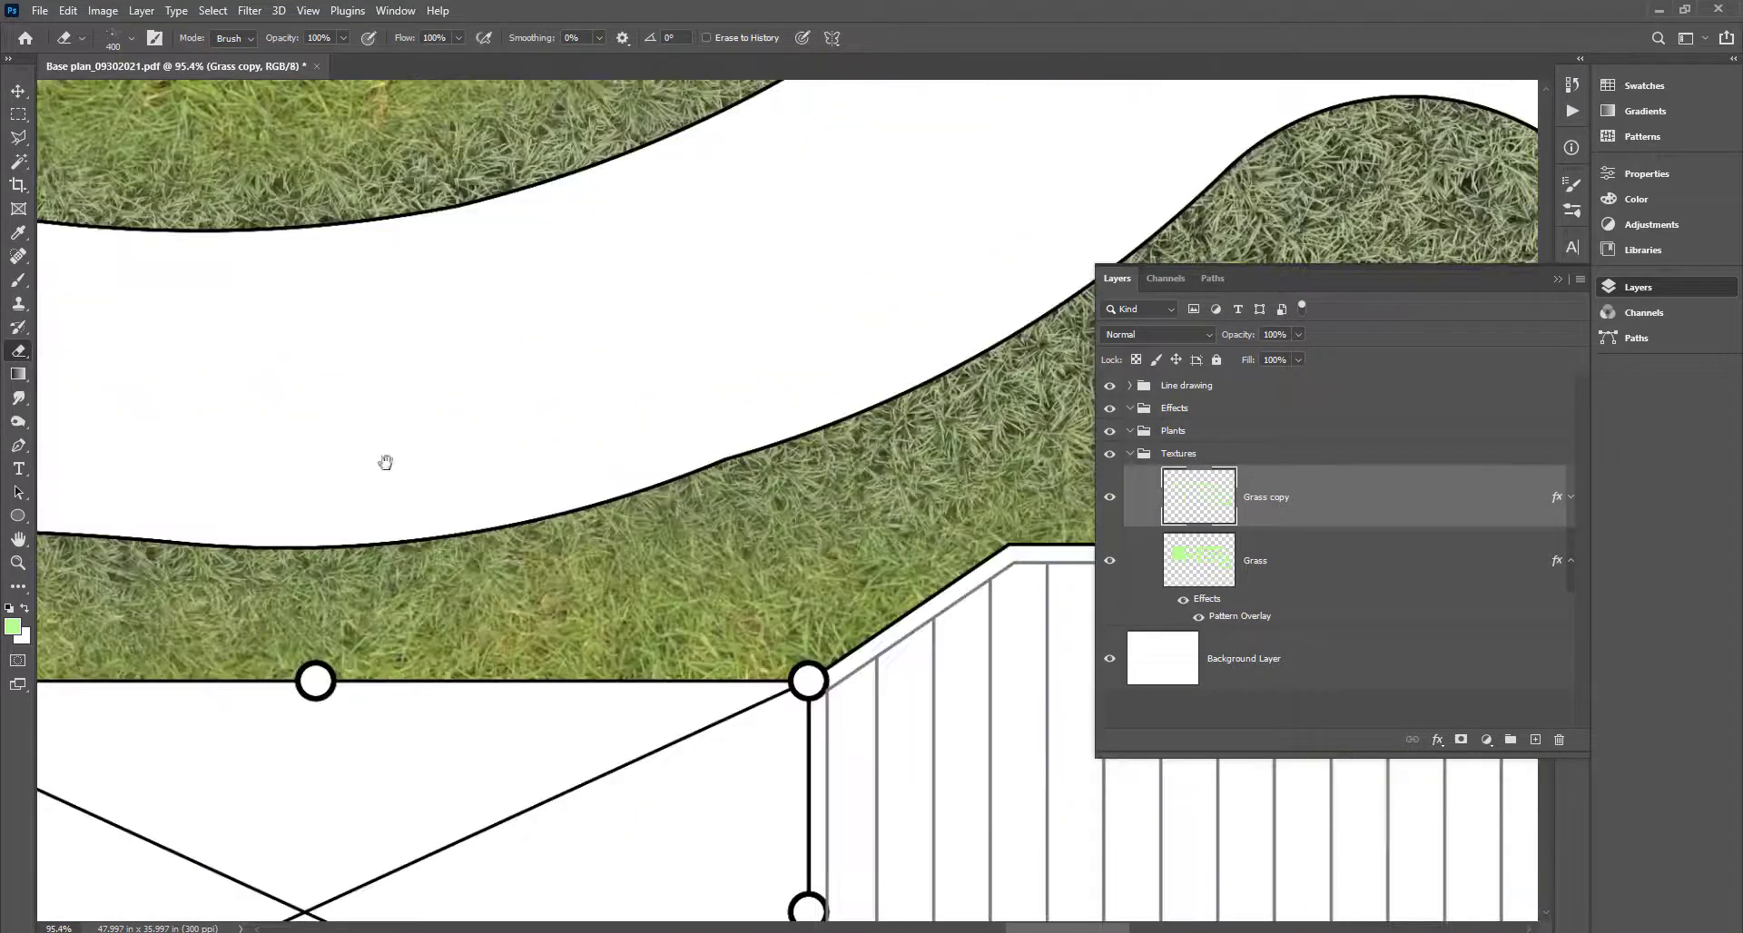
pyautogui.moveTo(955, 429); pyautogui.dragTo(385, 463)
pyautogui.click(780, 390)
pyautogui.click(799, 372)
pyautogui.click(808, 422)
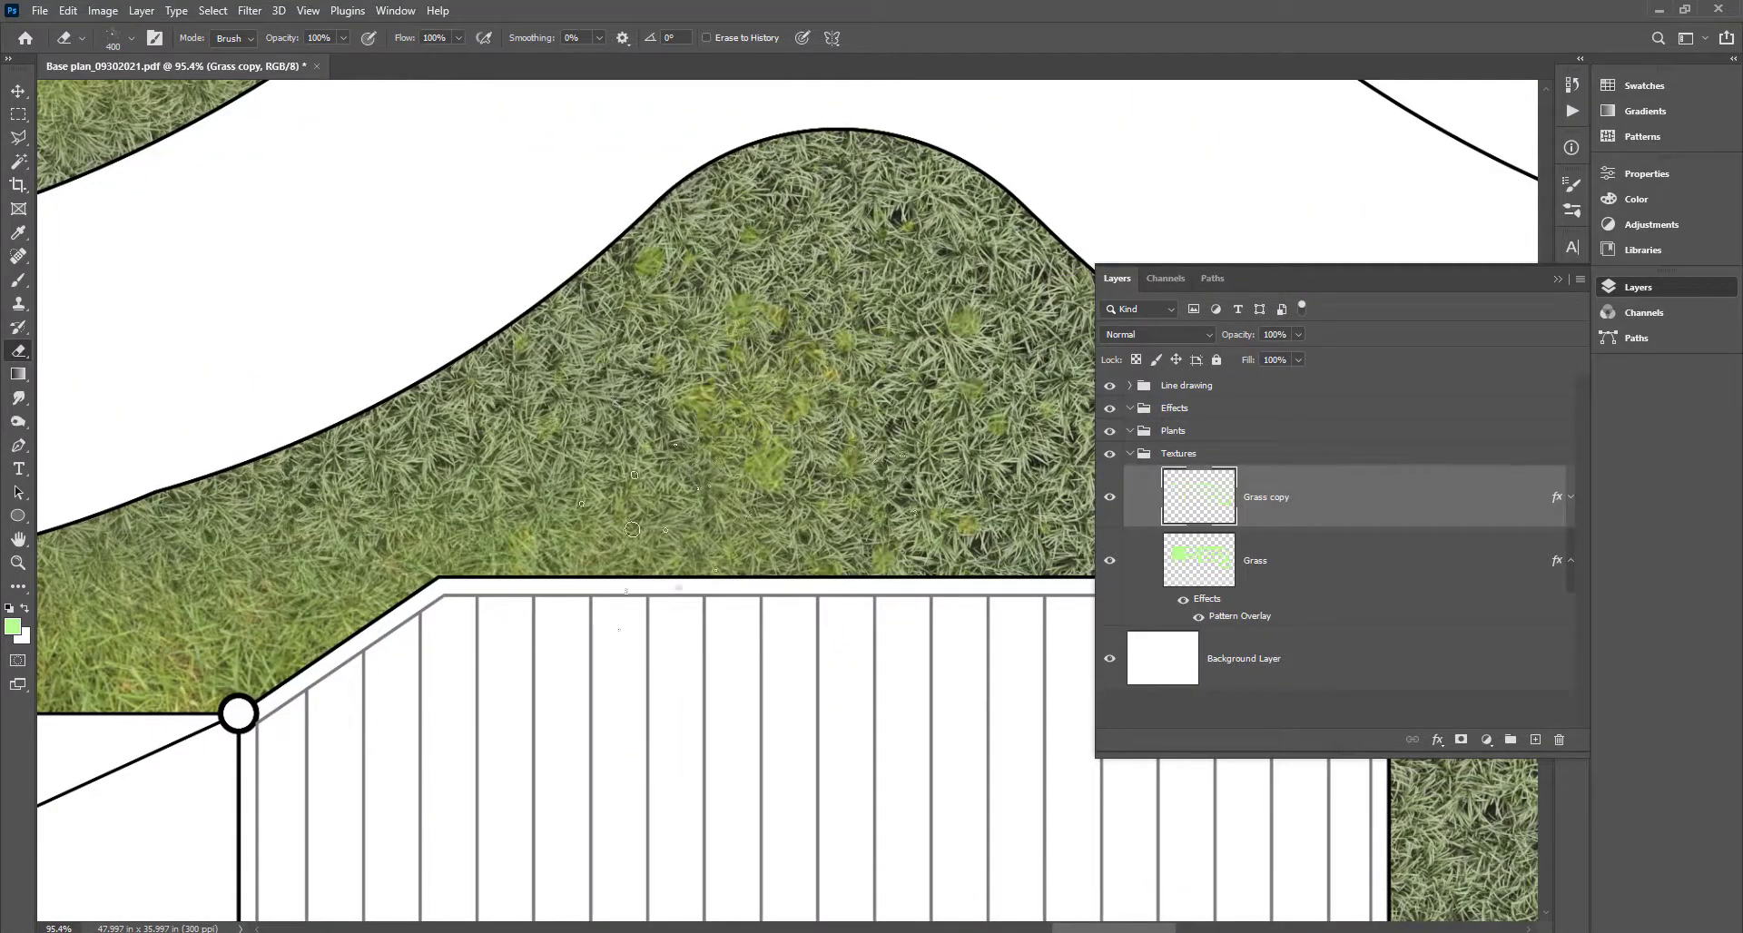
pyautogui.click(762, 481)
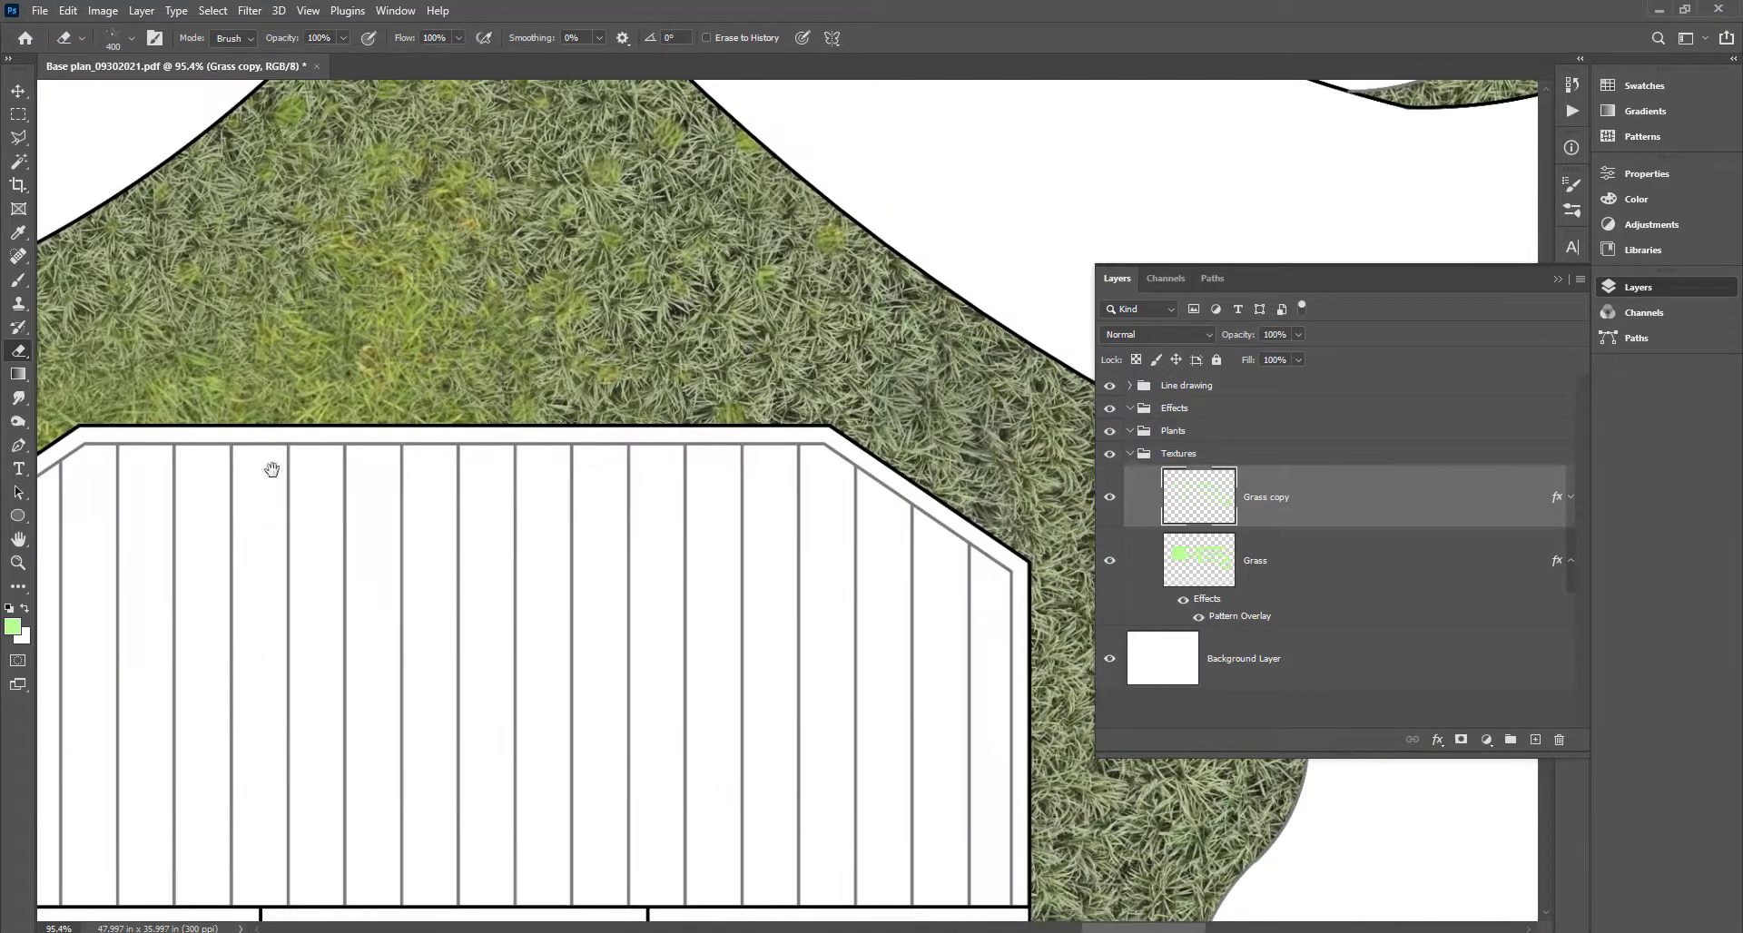
# Erase spatter spots beside the deck and along its right edge.
pyautogui.moveTo(704, 622); pyautogui.dragTo(346, 471)
pyautogui.click(496, 368)
pyautogui.click(710, 606)
pyautogui.moveTo(717, 633)
pyautogui.mouseDown()
pyautogui.moveTo(615, 542)
pyautogui.moveTo(338, 245)
pyautogui.mouseUp()
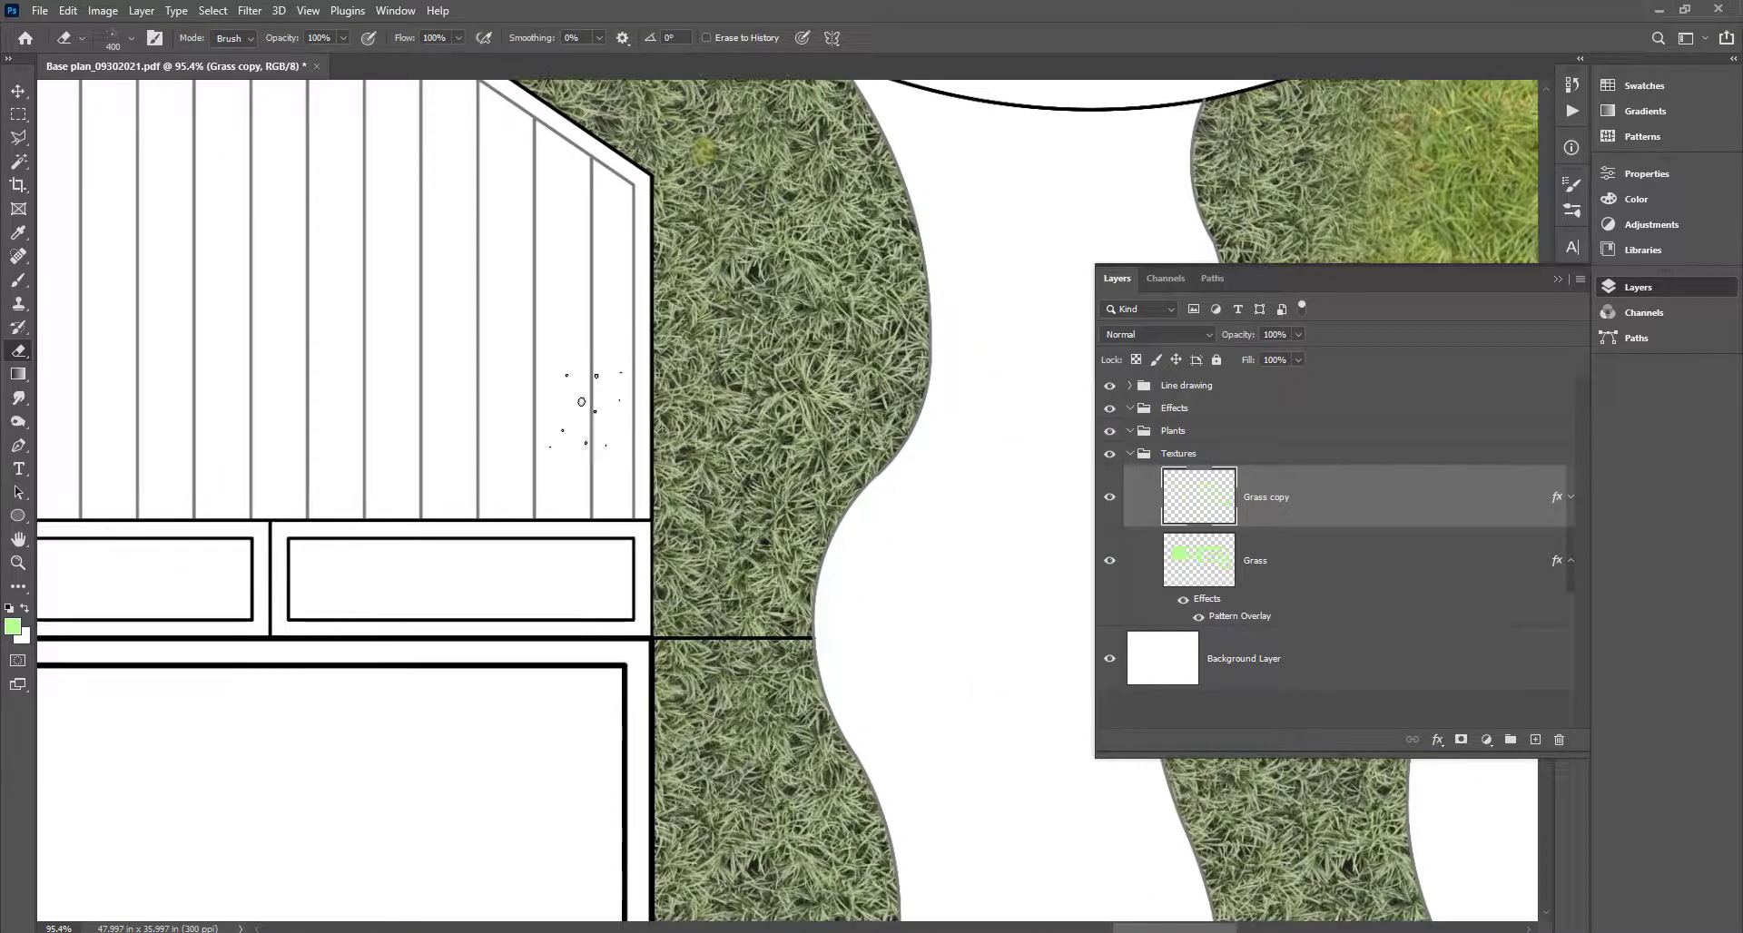
pyautogui.click(630, 466)
pyautogui.click(632, 436)
pyautogui.click(652, 355)
pyautogui.click(656, 236)
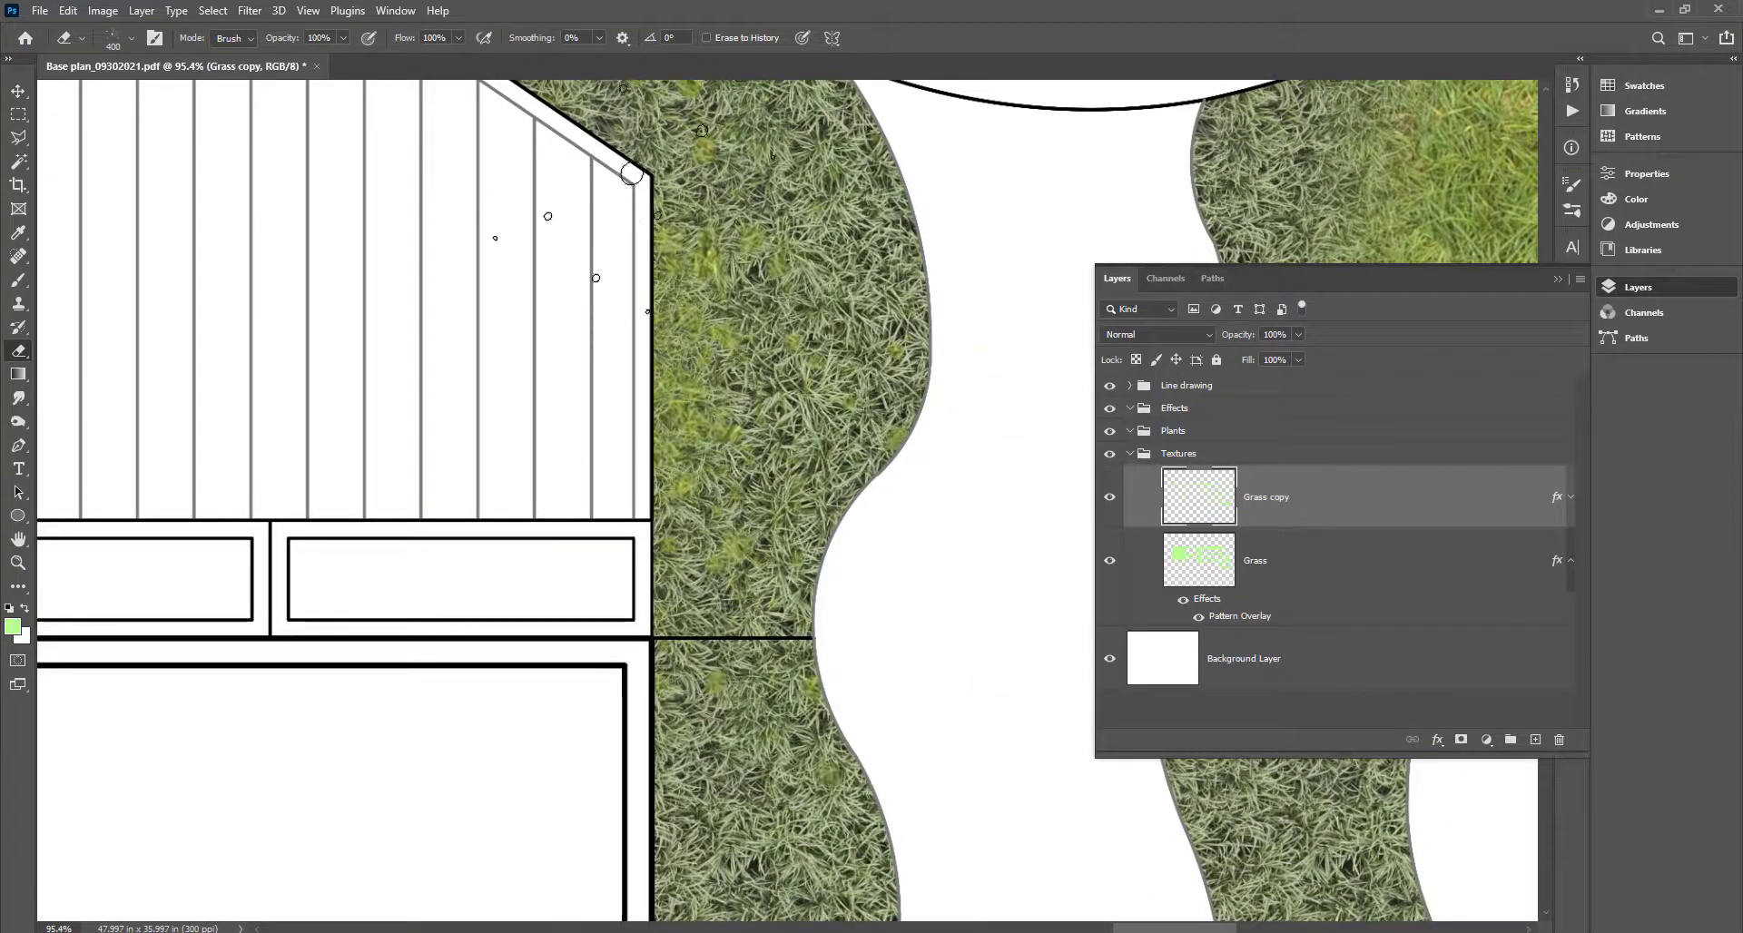
pyautogui.click(628, 177)
pyautogui.moveTo(391, 460); pyautogui.dragTo(9, 463)
pyautogui.moveTo(95, 801)
pyautogui.mouseDown()
pyautogui.moveTo(193, 539)
pyautogui.moveTo(329, 422)
pyautogui.mouseUp()
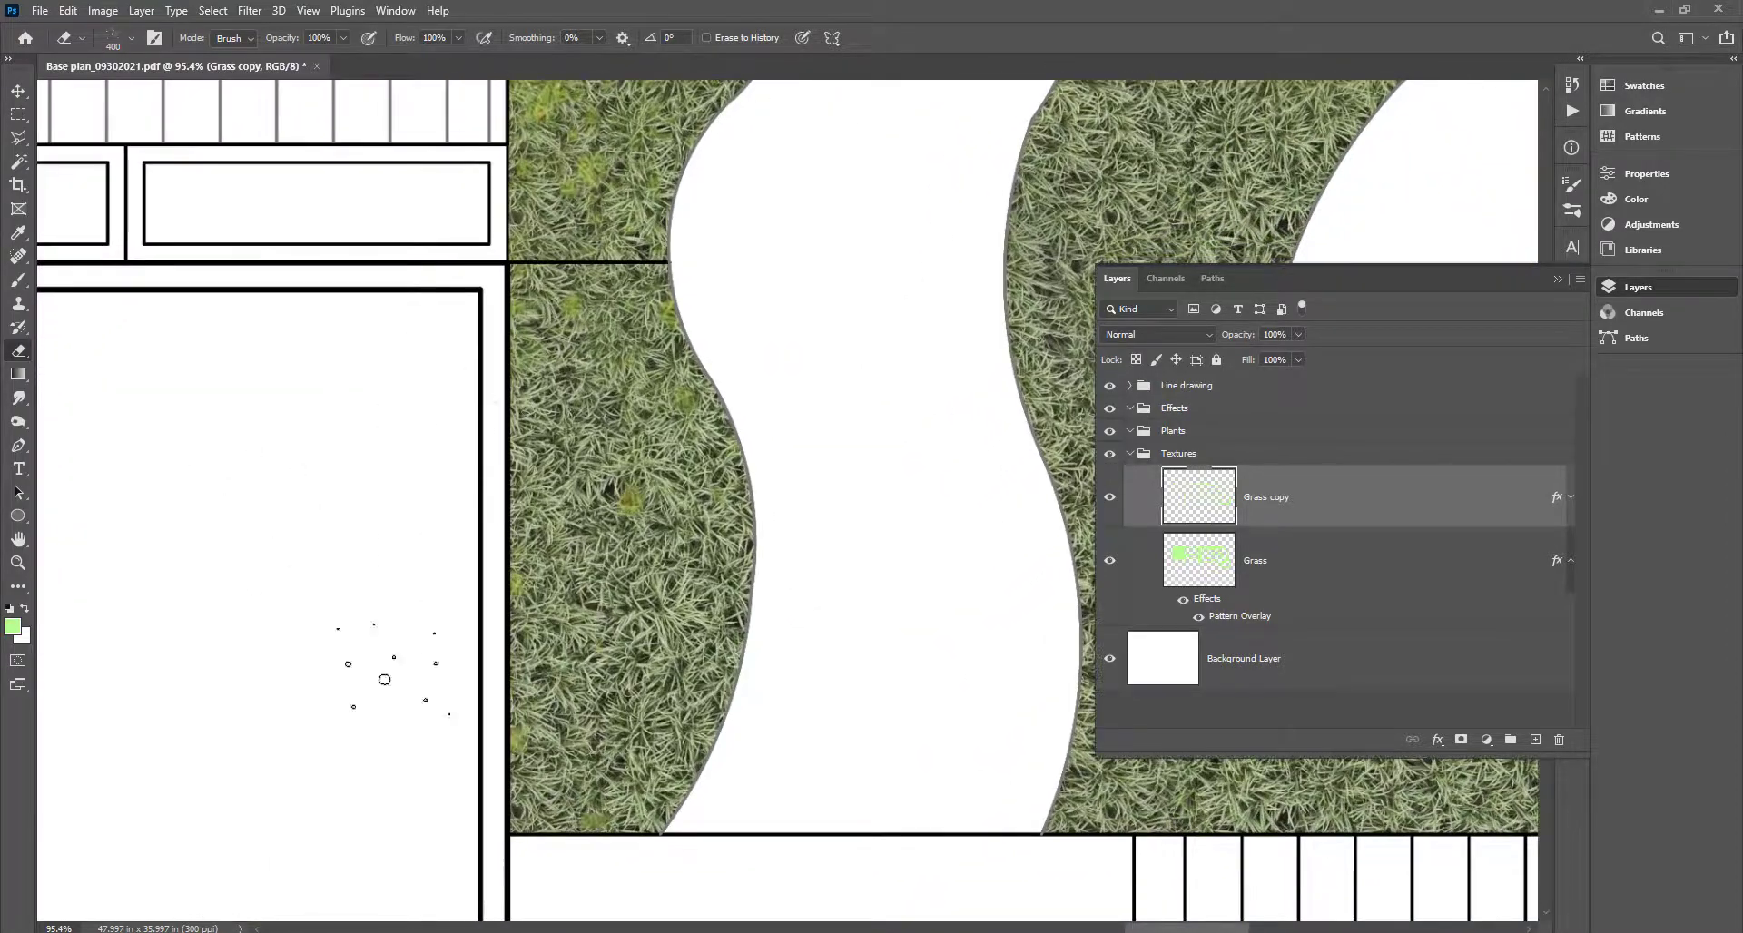
pyautogui.scroll(-8, 608, 582)
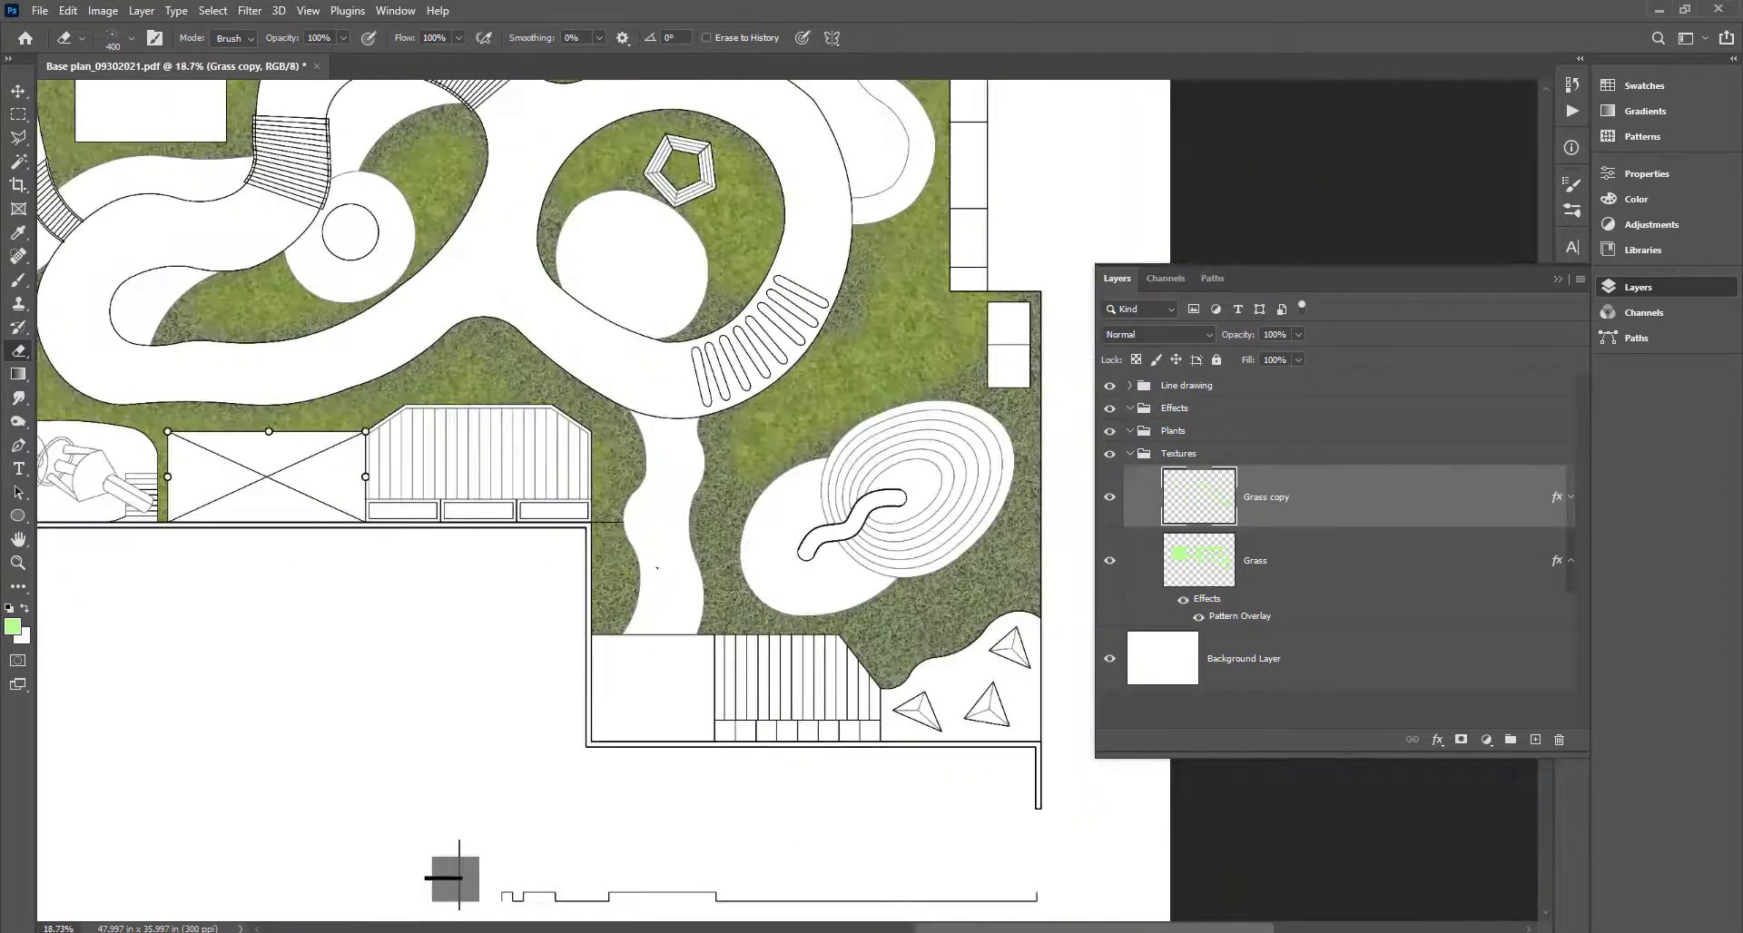
pyautogui.moveTo(647, 593); pyautogui.dragTo(871, 763)
pyautogui.scroll(5, 852, 569)
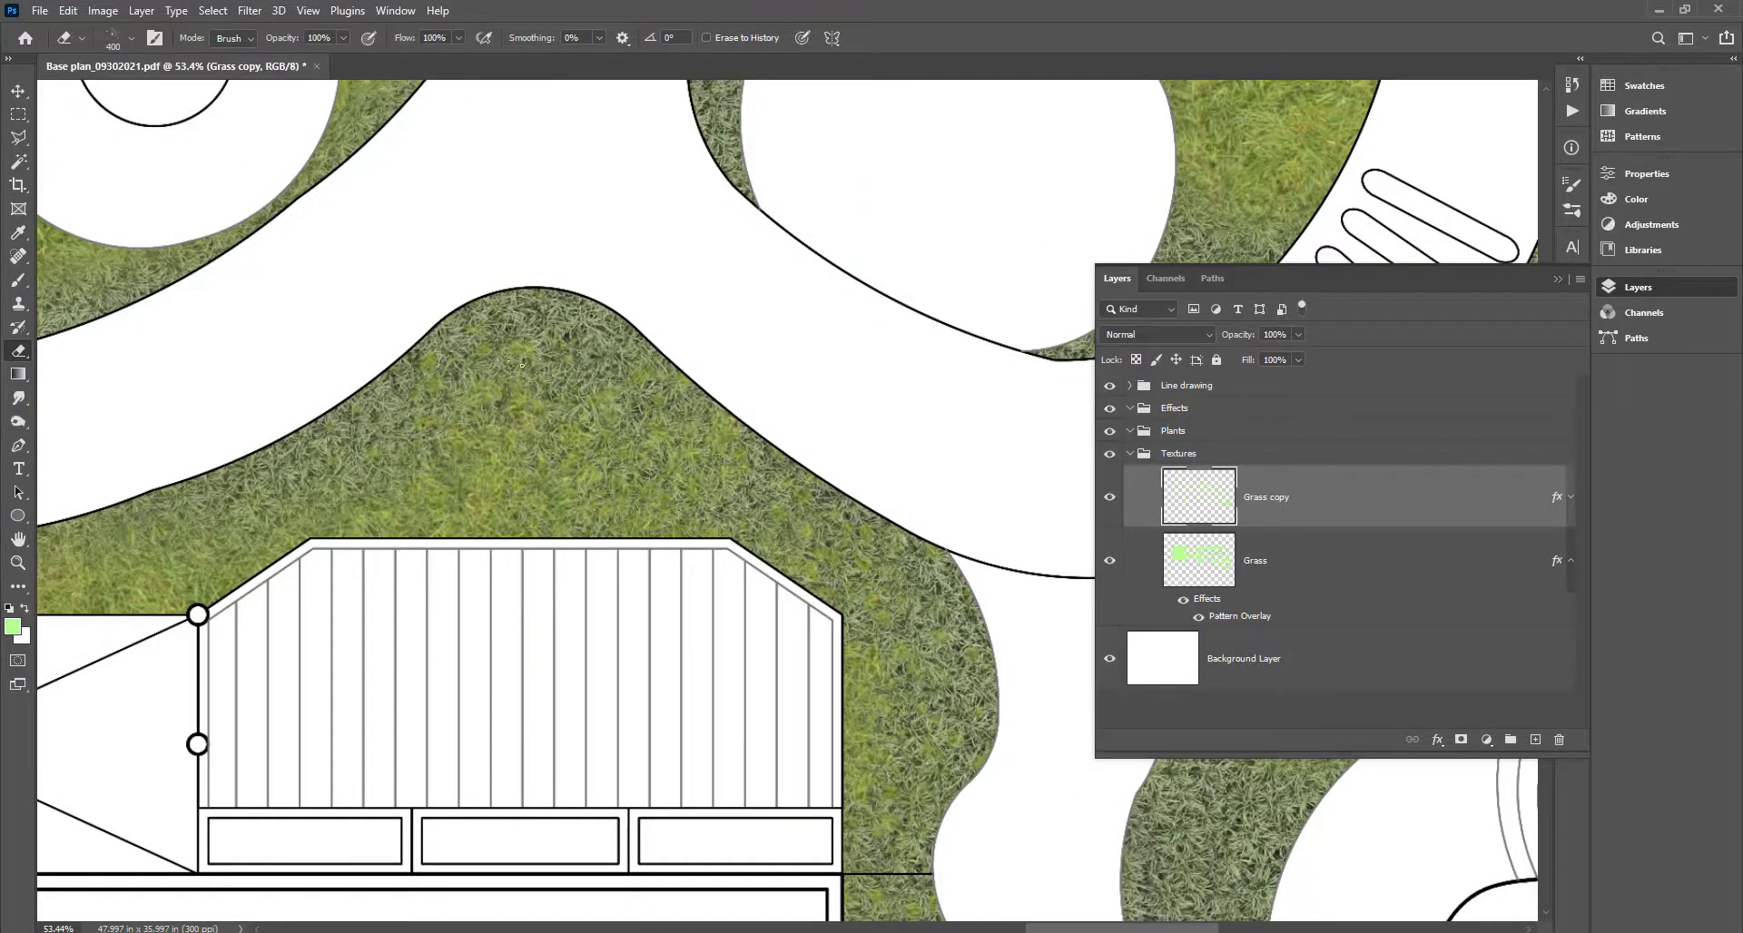
pyautogui.moveTo(410, 555); pyautogui.dragTo(1027, 550)
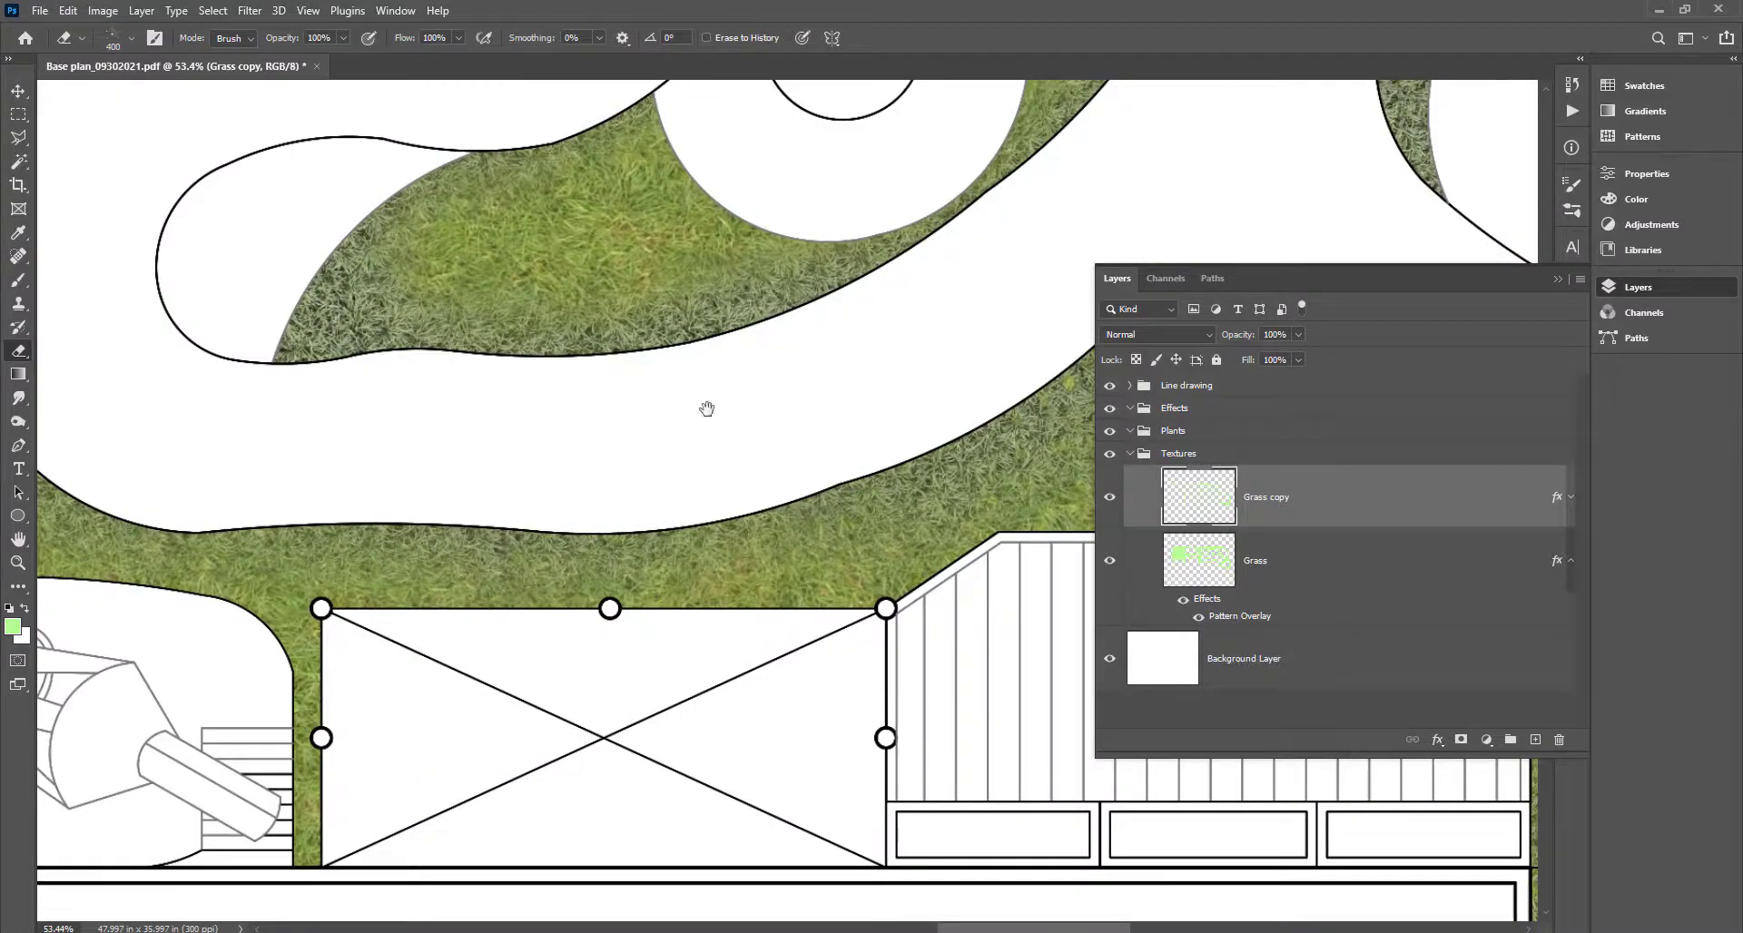
pyautogui.moveTo(707, 409); pyautogui.dragTo(417, 862)
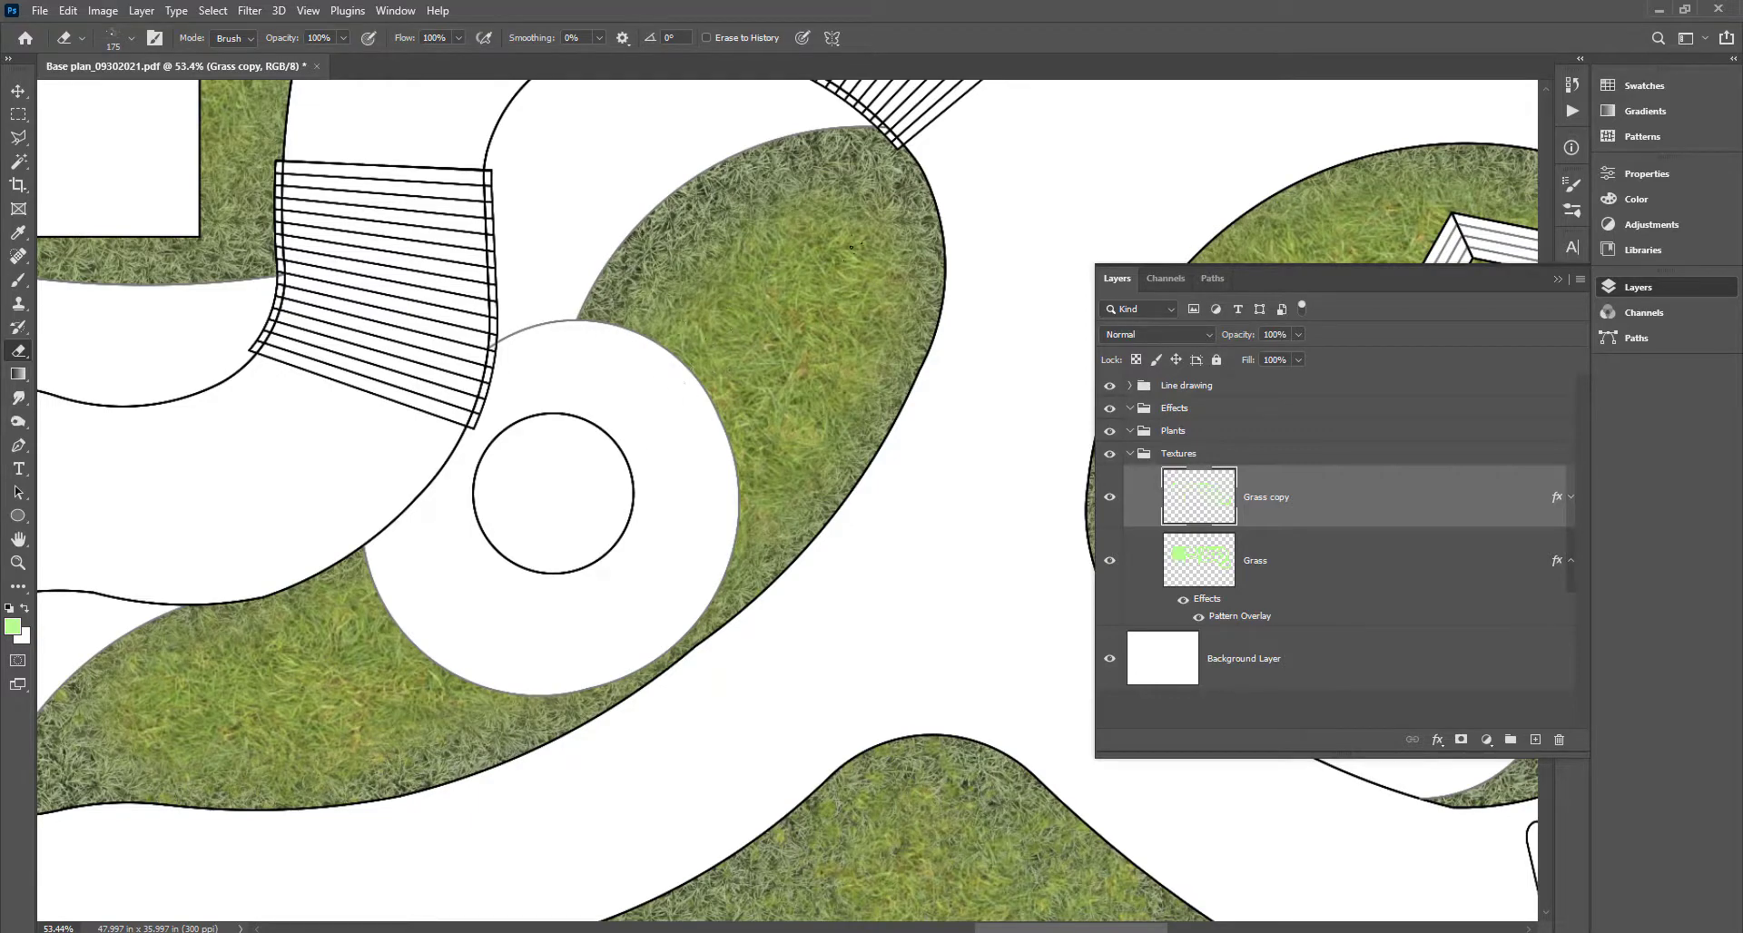
pyautogui.moveTo(840, 413); pyautogui.dragTo(20, 592)
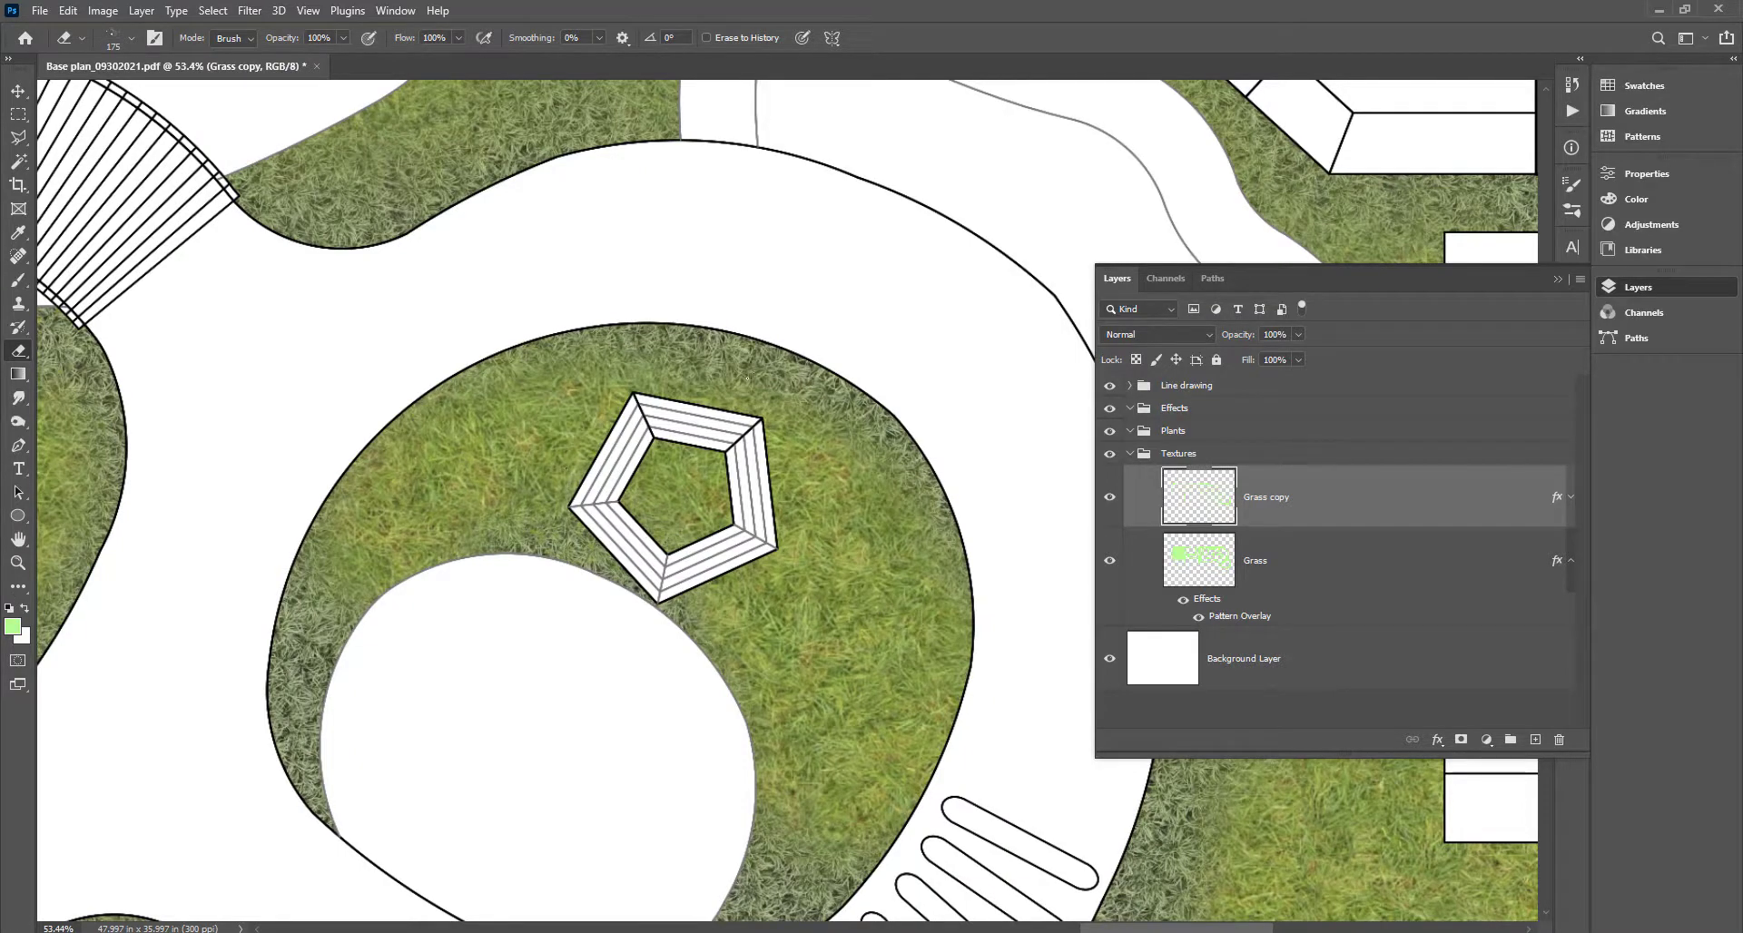
pyautogui.moveTo(436, 575); pyautogui.dragTo(662, 354)
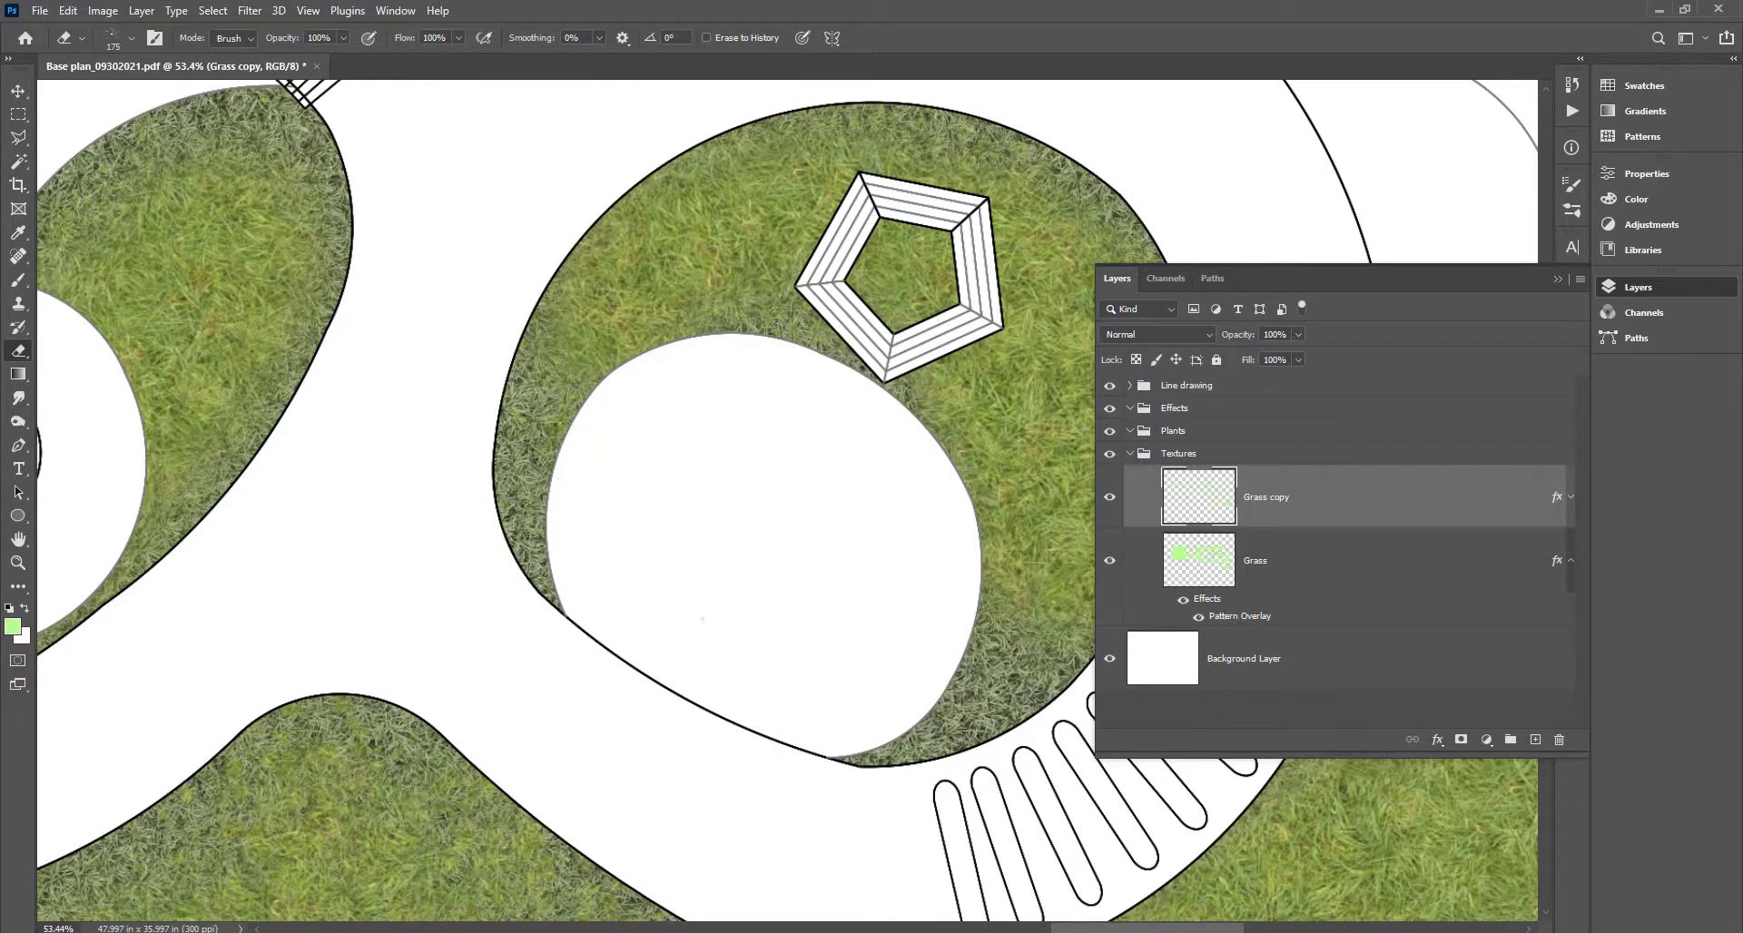
pyautogui.scroll(-5, 702, 618)
pyautogui.scroll(3, 653, 545)
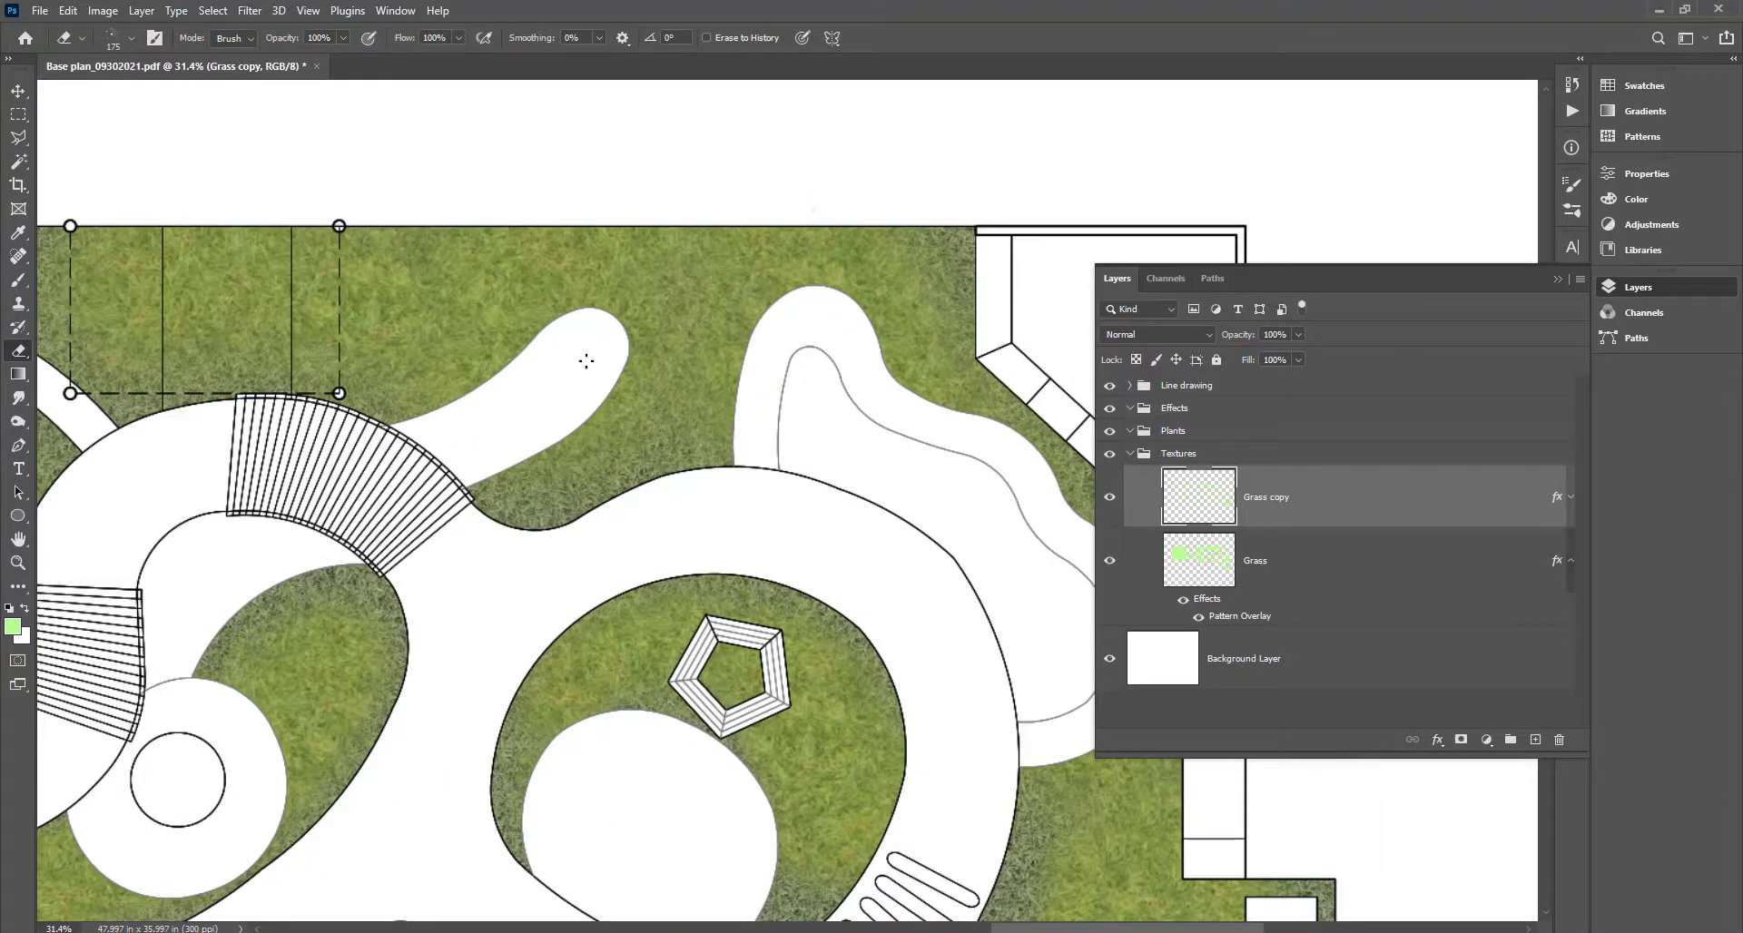
pyautogui.press('b')
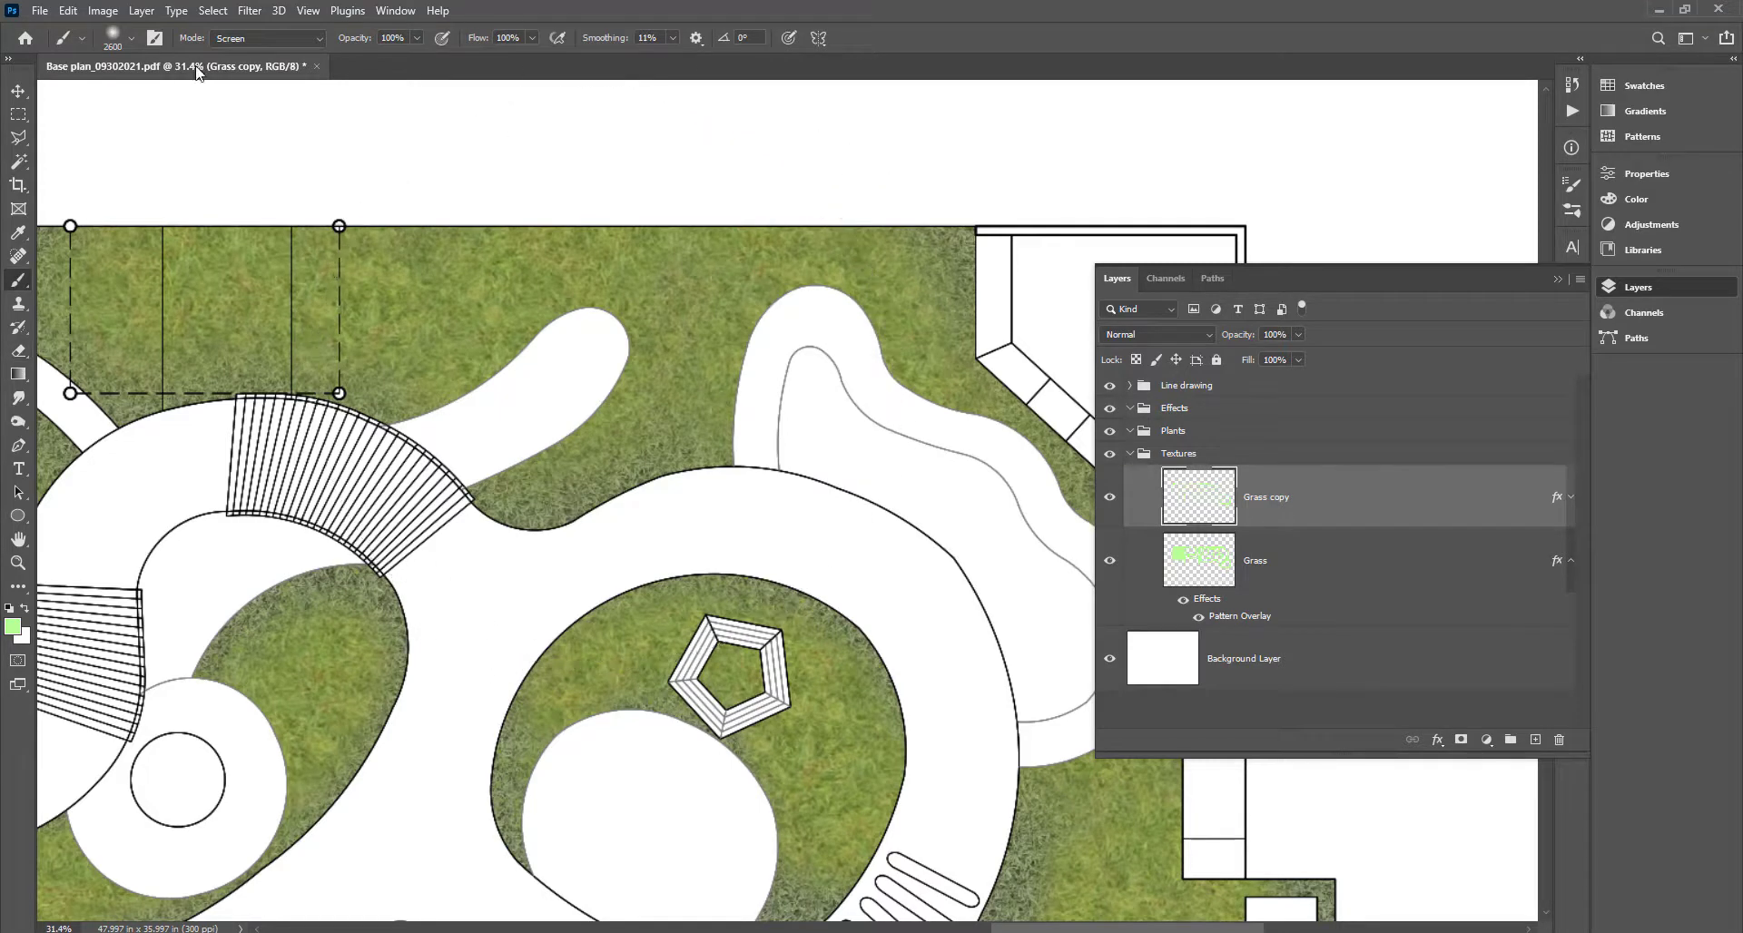
# Choose the 175 px speckled brush preset and undo the stray test stroke.
pyautogui.click(132, 39)
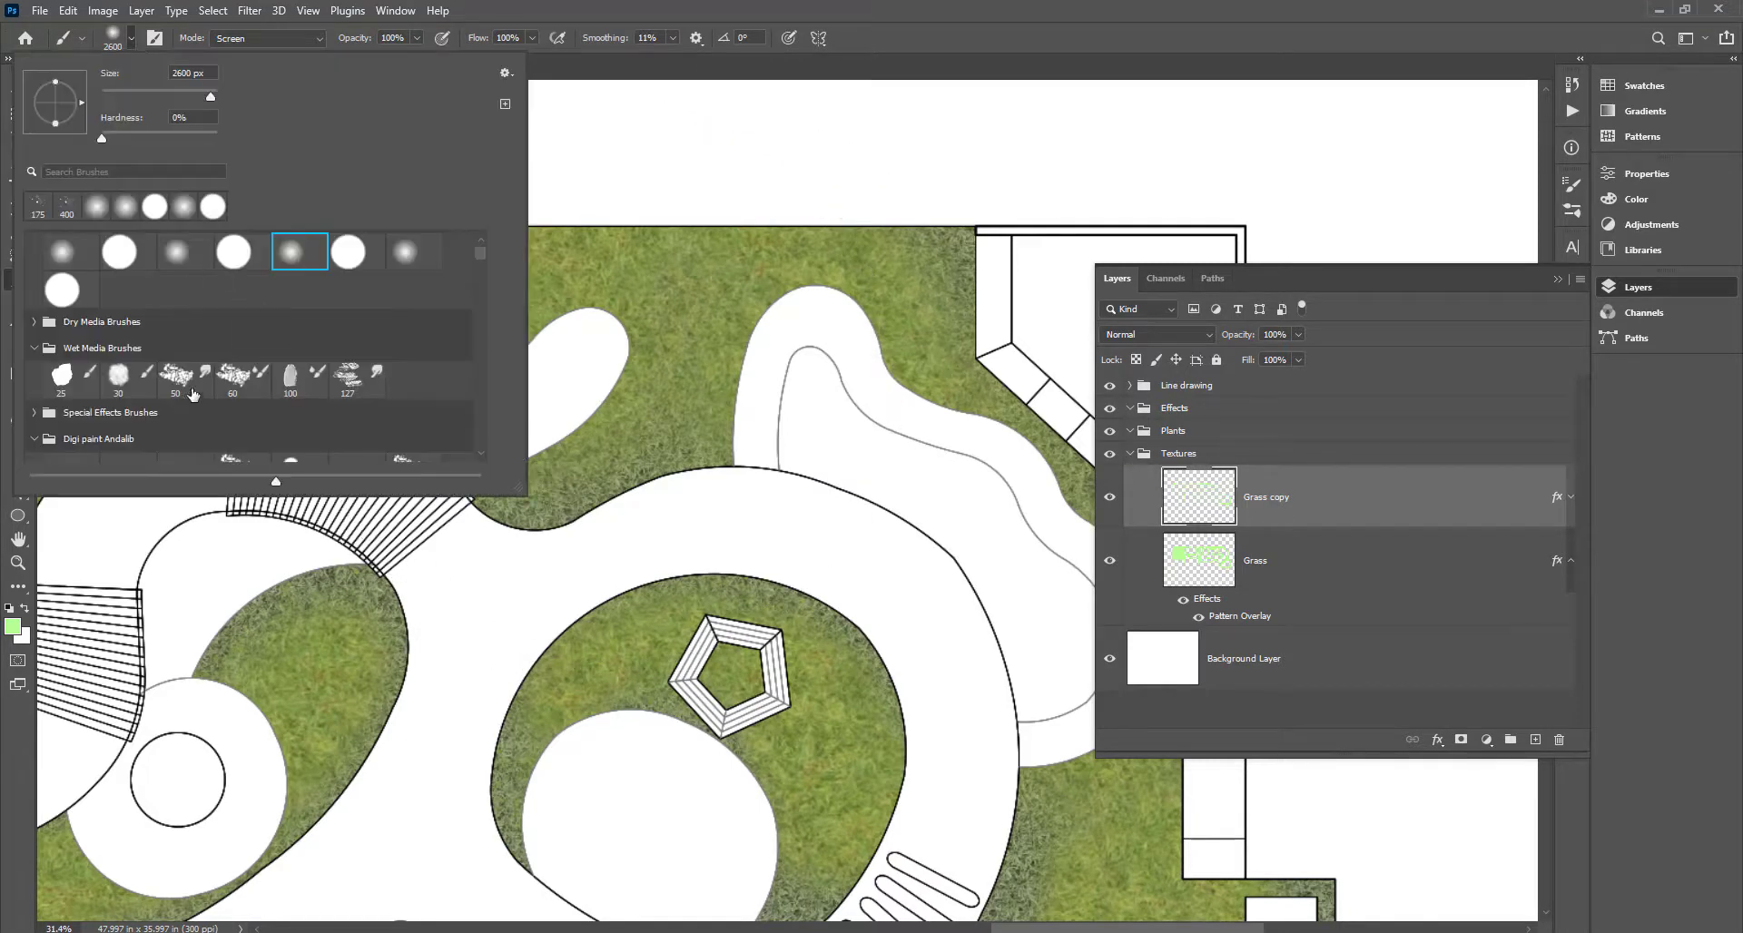
pyautogui.doubleClick(37, 202)
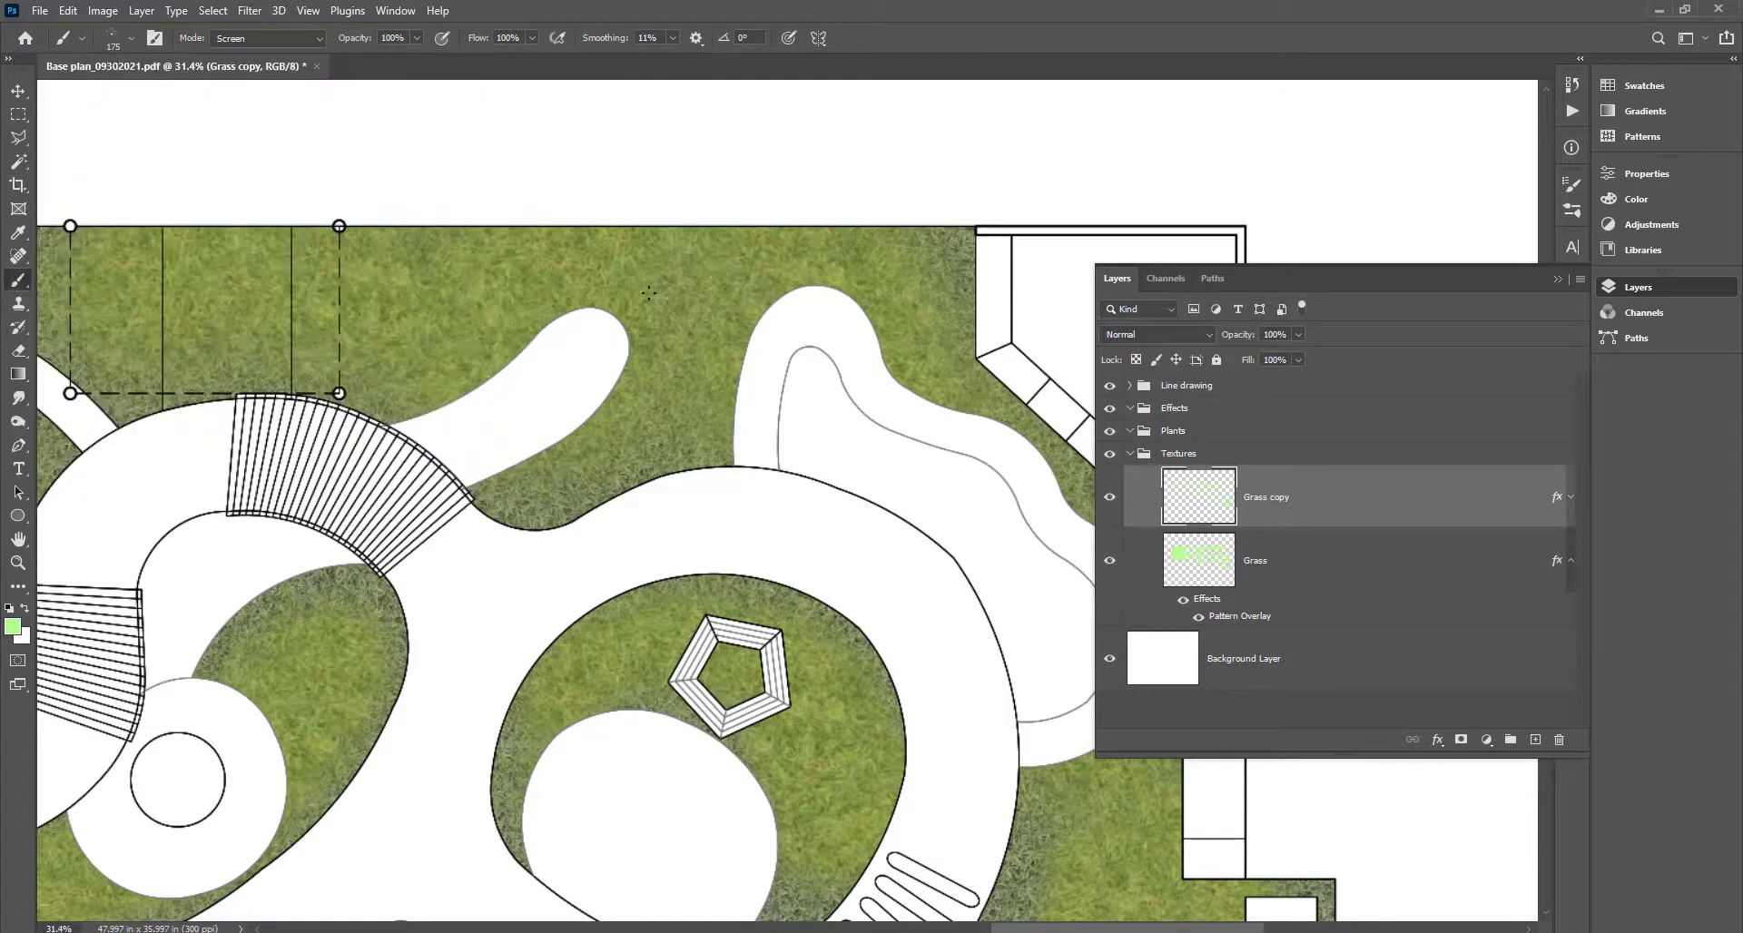
pyautogui.moveTo(708, 332); pyautogui.dragTo(606, 435)
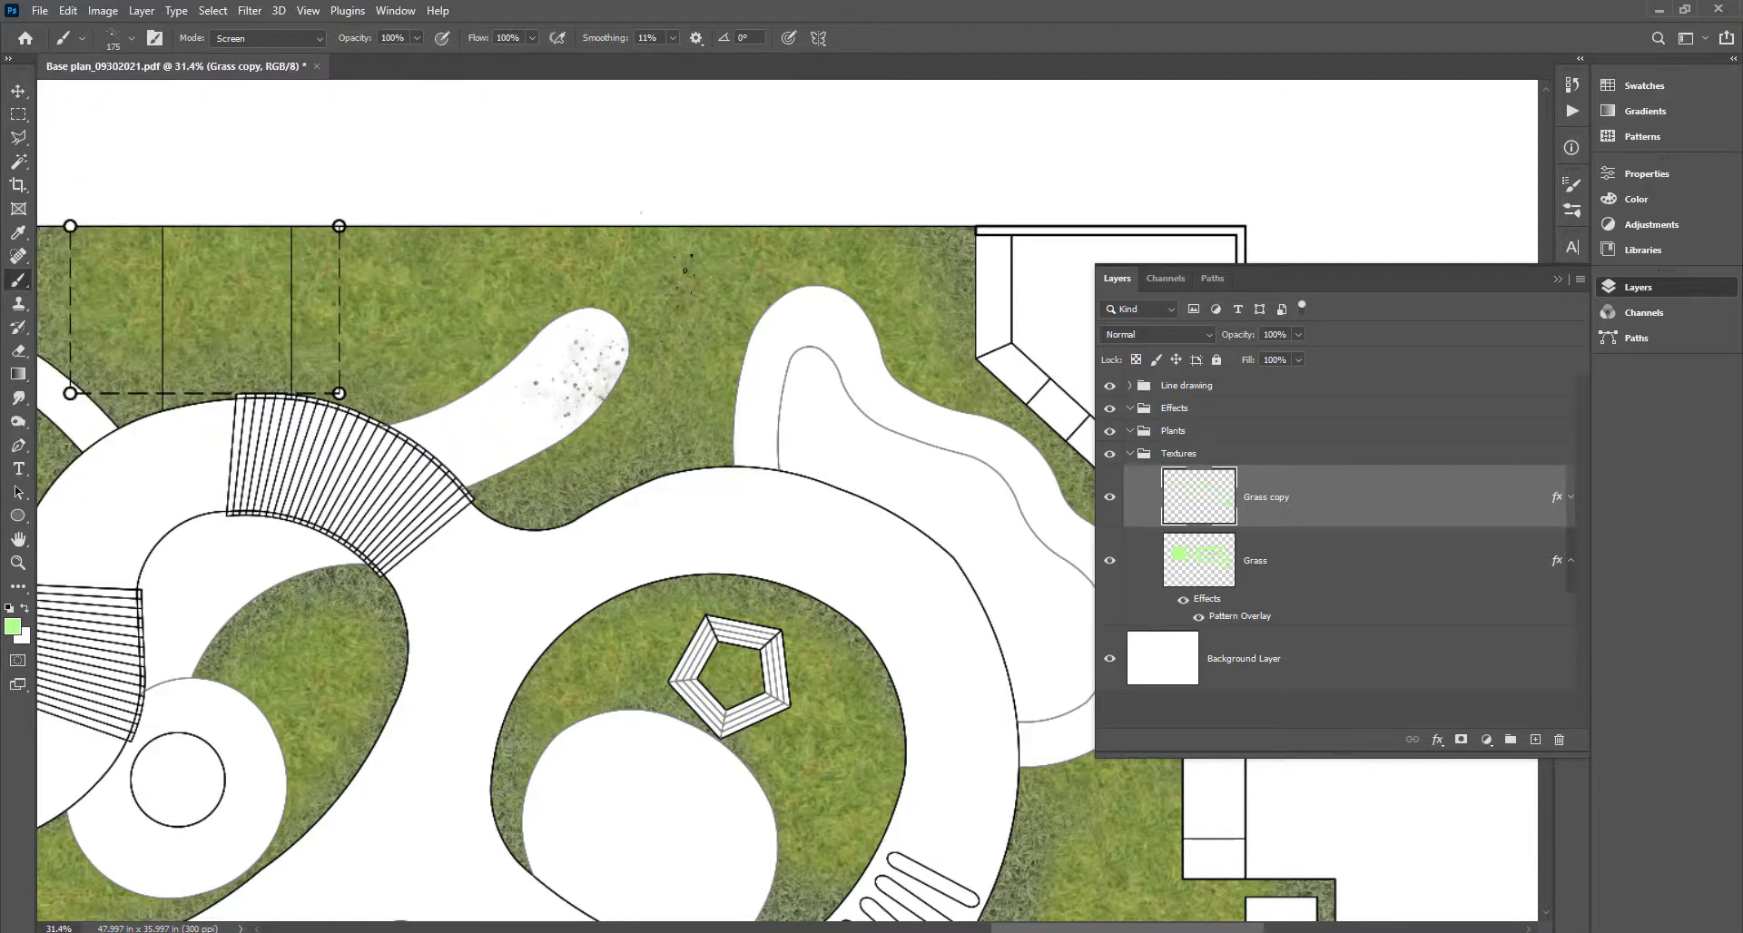
pyautogui.moveTo(565, 335)
pyautogui.mouseDown()
pyautogui.moveTo(654, 326)
pyautogui.moveTo(681, 277)
pyautogui.moveTo(596, 262)
pyautogui.moveTo(428, 315)
pyautogui.moveTo(529, 273)
pyautogui.moveTo(478, 259)
pyautogui.mouseUp()
pyautogui.hotkey('ctrl', 'z')
pyautogui.hotkey('ctrl', 'z')
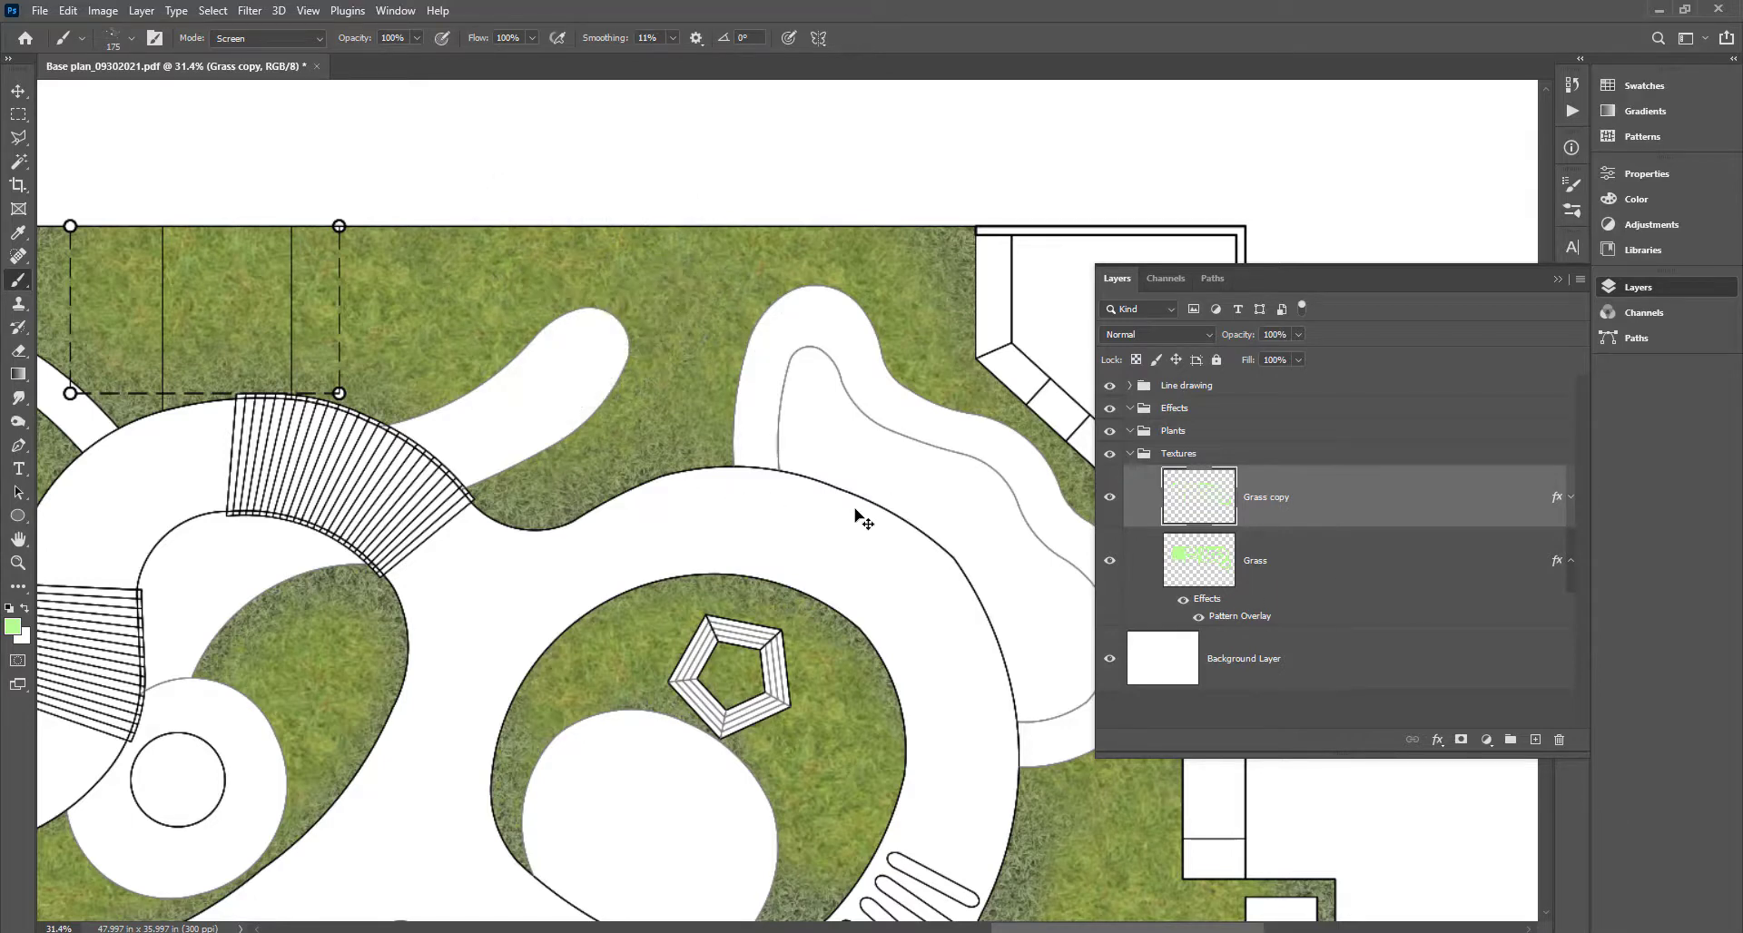
# Load the Grass layer's pixels as a selection and enlarge the brush to 500 px.
pyautogui.keyDown('ctrl'); pyautogui.click(1200, 565); pyautogui.keyUp('ctrl')
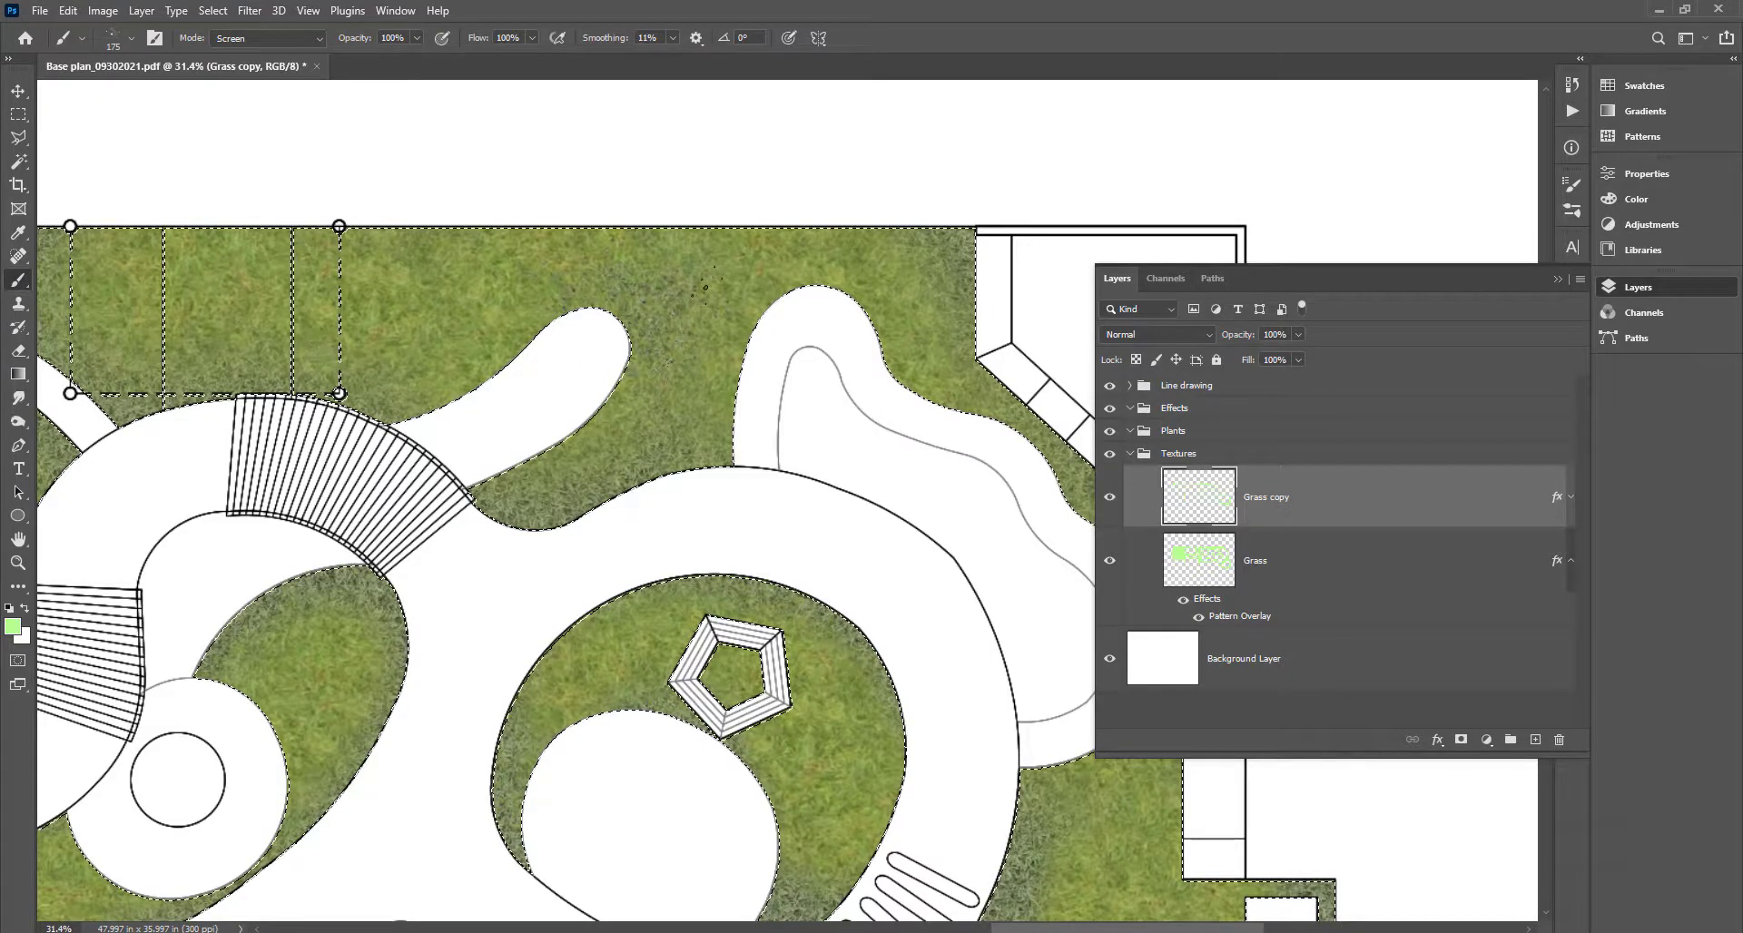
pyautogui.press(']')
pyautogui.press(']')
pyautogui.press(']')
pyautogui.press(']')
pyautogui.press(']')
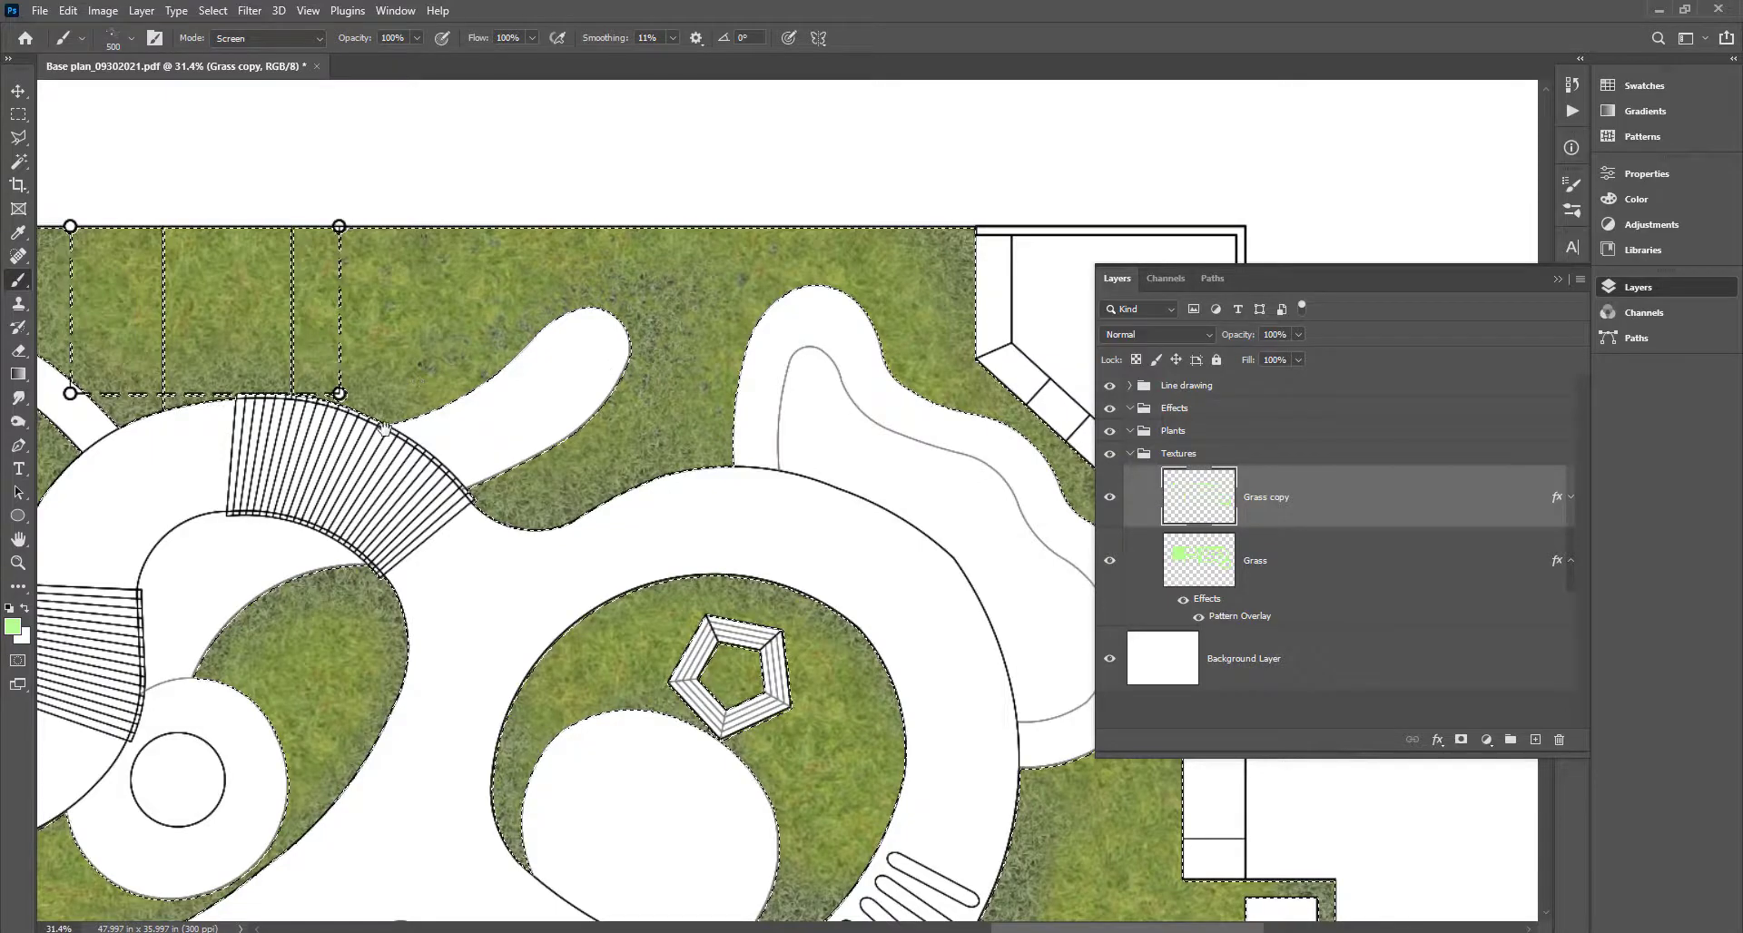
pyautogui.moveTo(384, 429); pyautogui.dragTo(1005, 503)
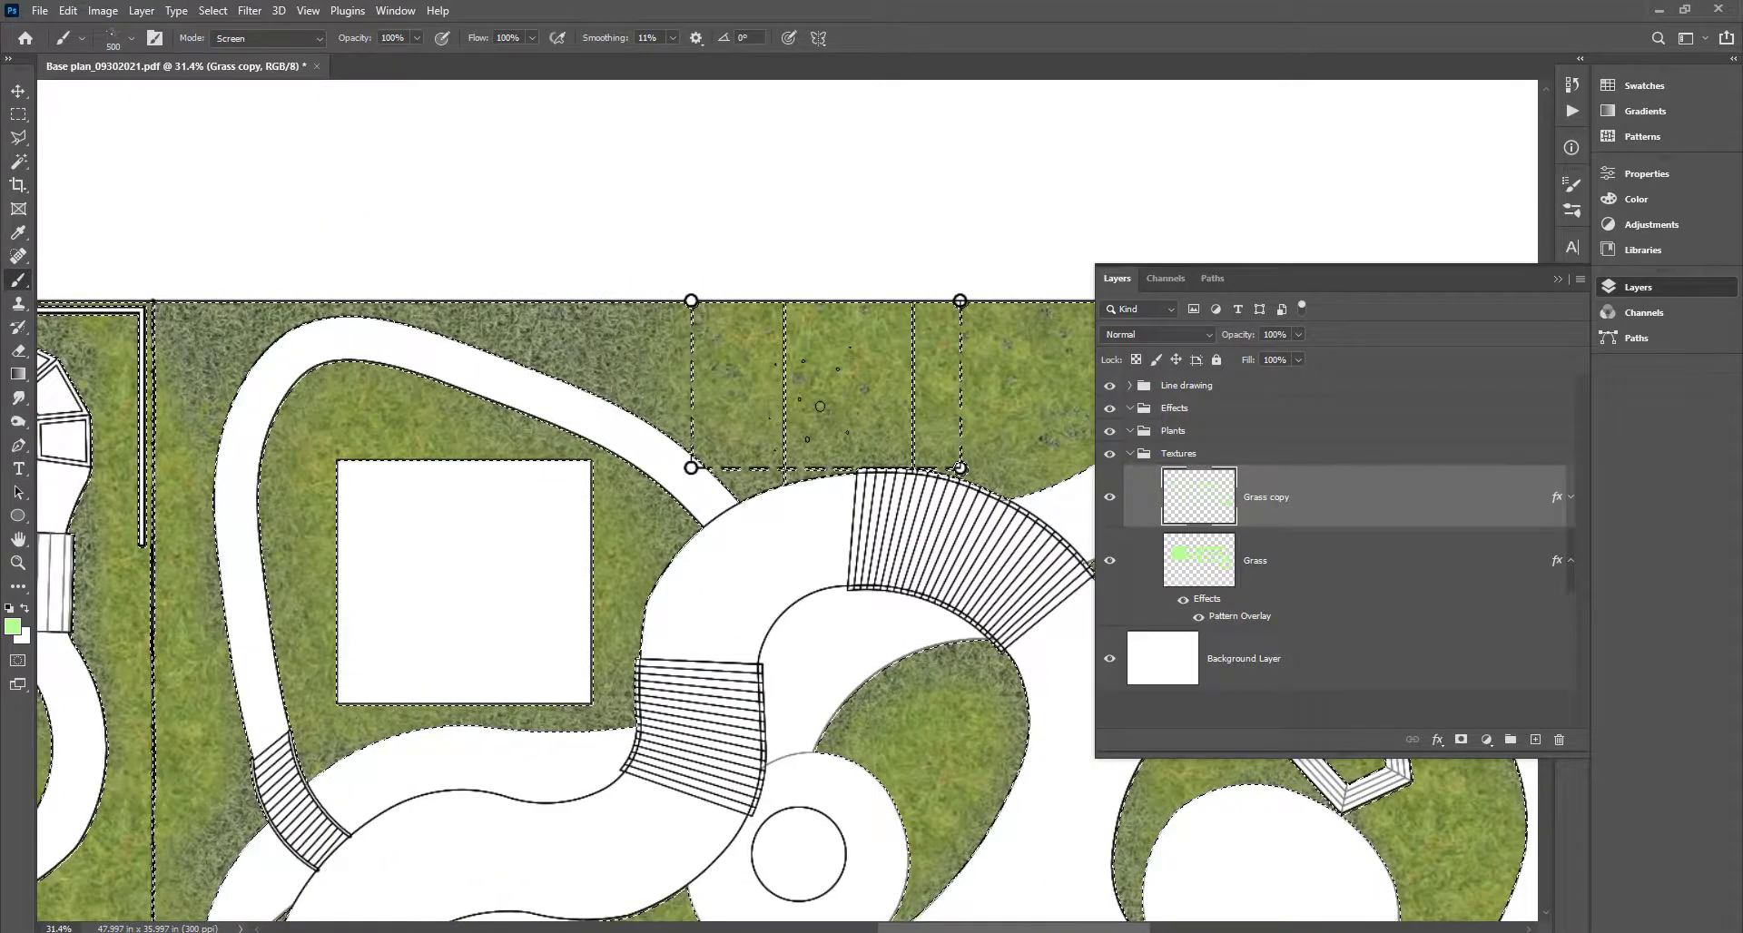
pyautogui.moveTo(286, 786); pyautogui.dragTo(1015, 667)
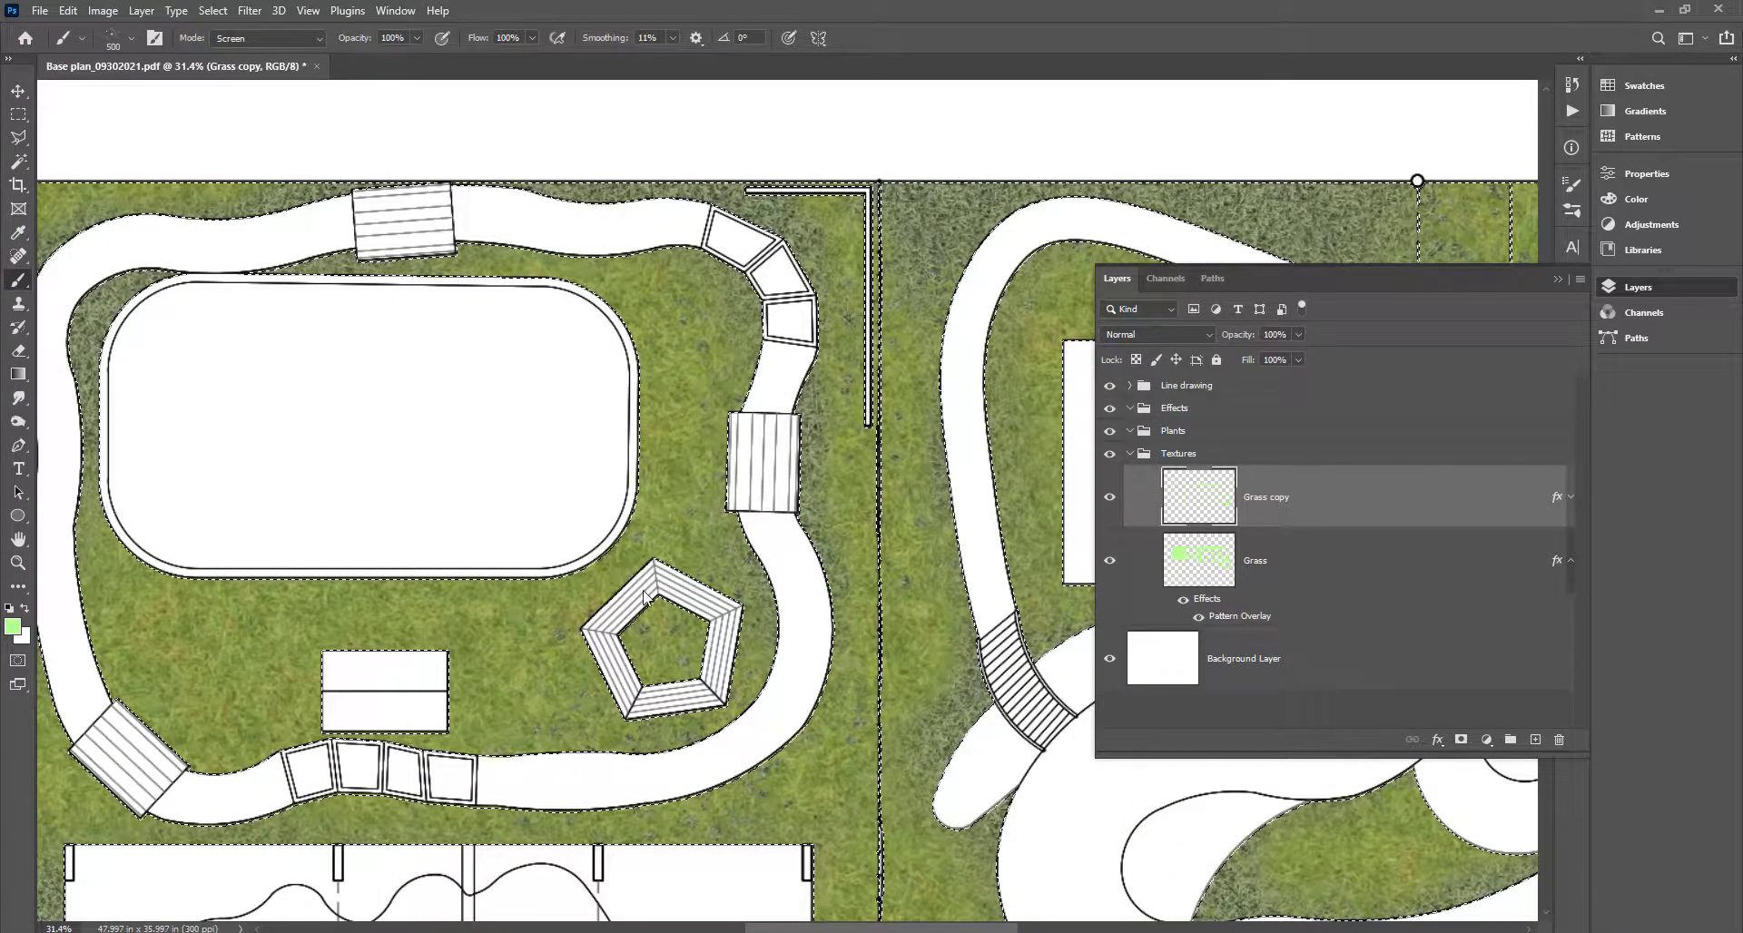
# Switch the brush to the 900 px preset.
pyautogui.hotkey('alt', 'space')
pyautogui.press('Escape')
pyautogui.click(133, 37)
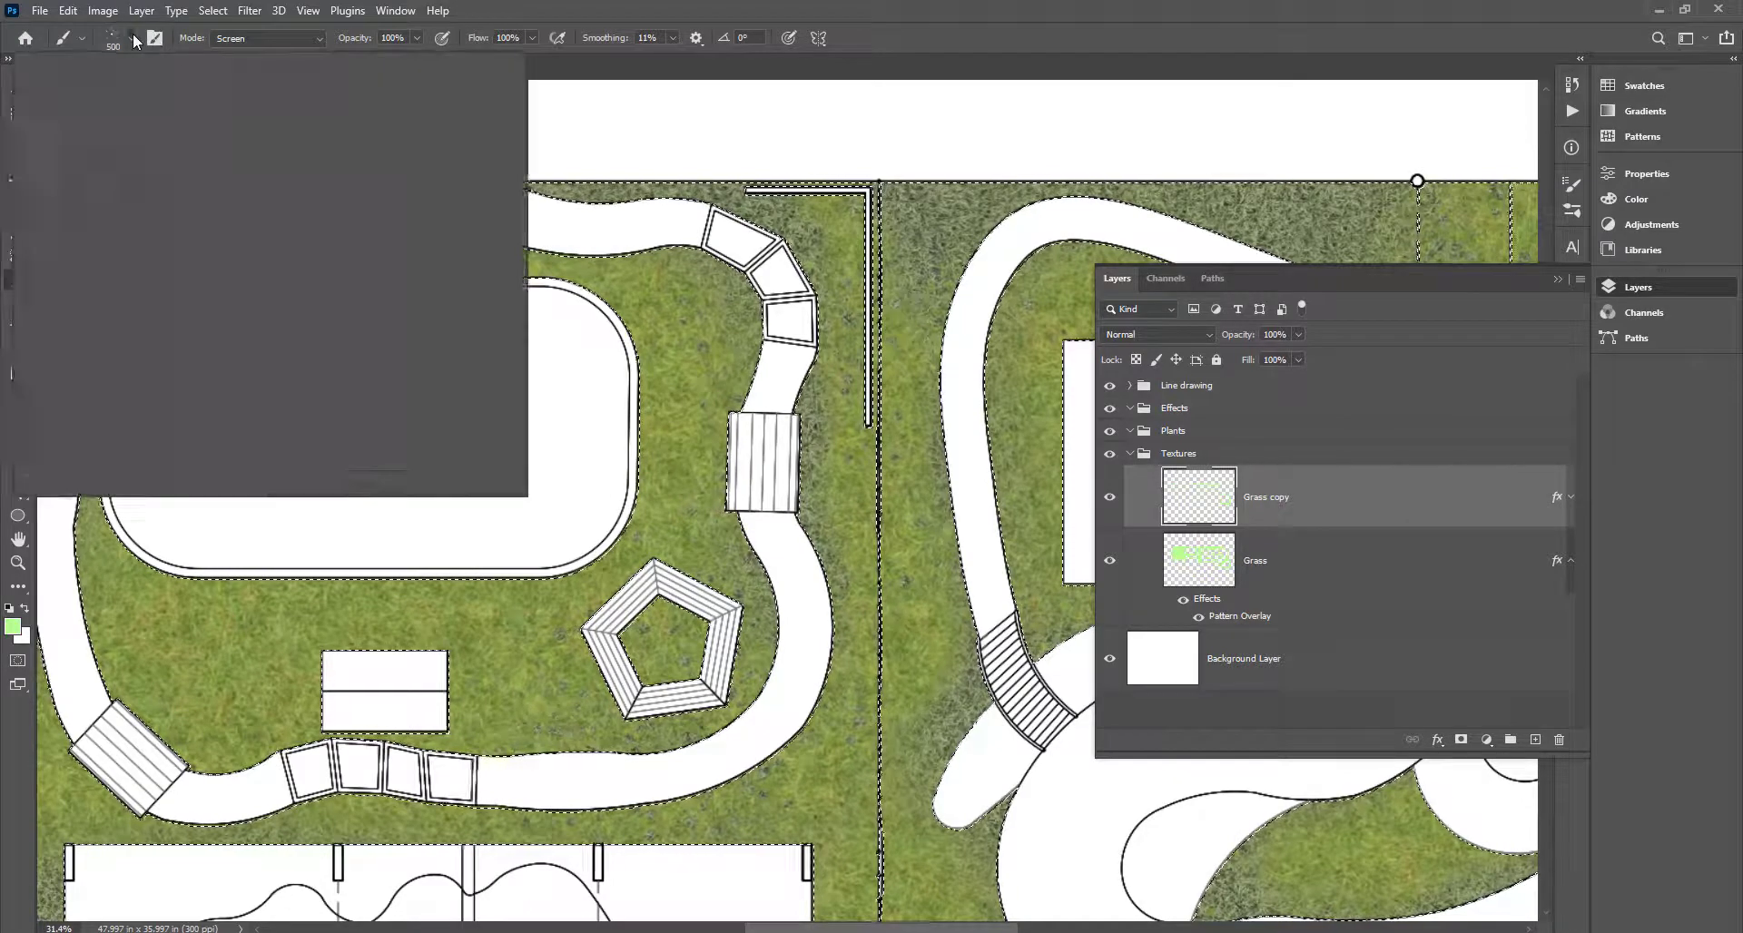
pyautogui.scroll(-1, 369, 374)
pyautogui.moveTo(482, 262)
pyautogui.mouseDown()
pyautogui.moveTo(494, 362)
pyautogui.moveTo(494, 340)
pyautogui.moveTo(477, 341)
pyautogui.mouseUp()
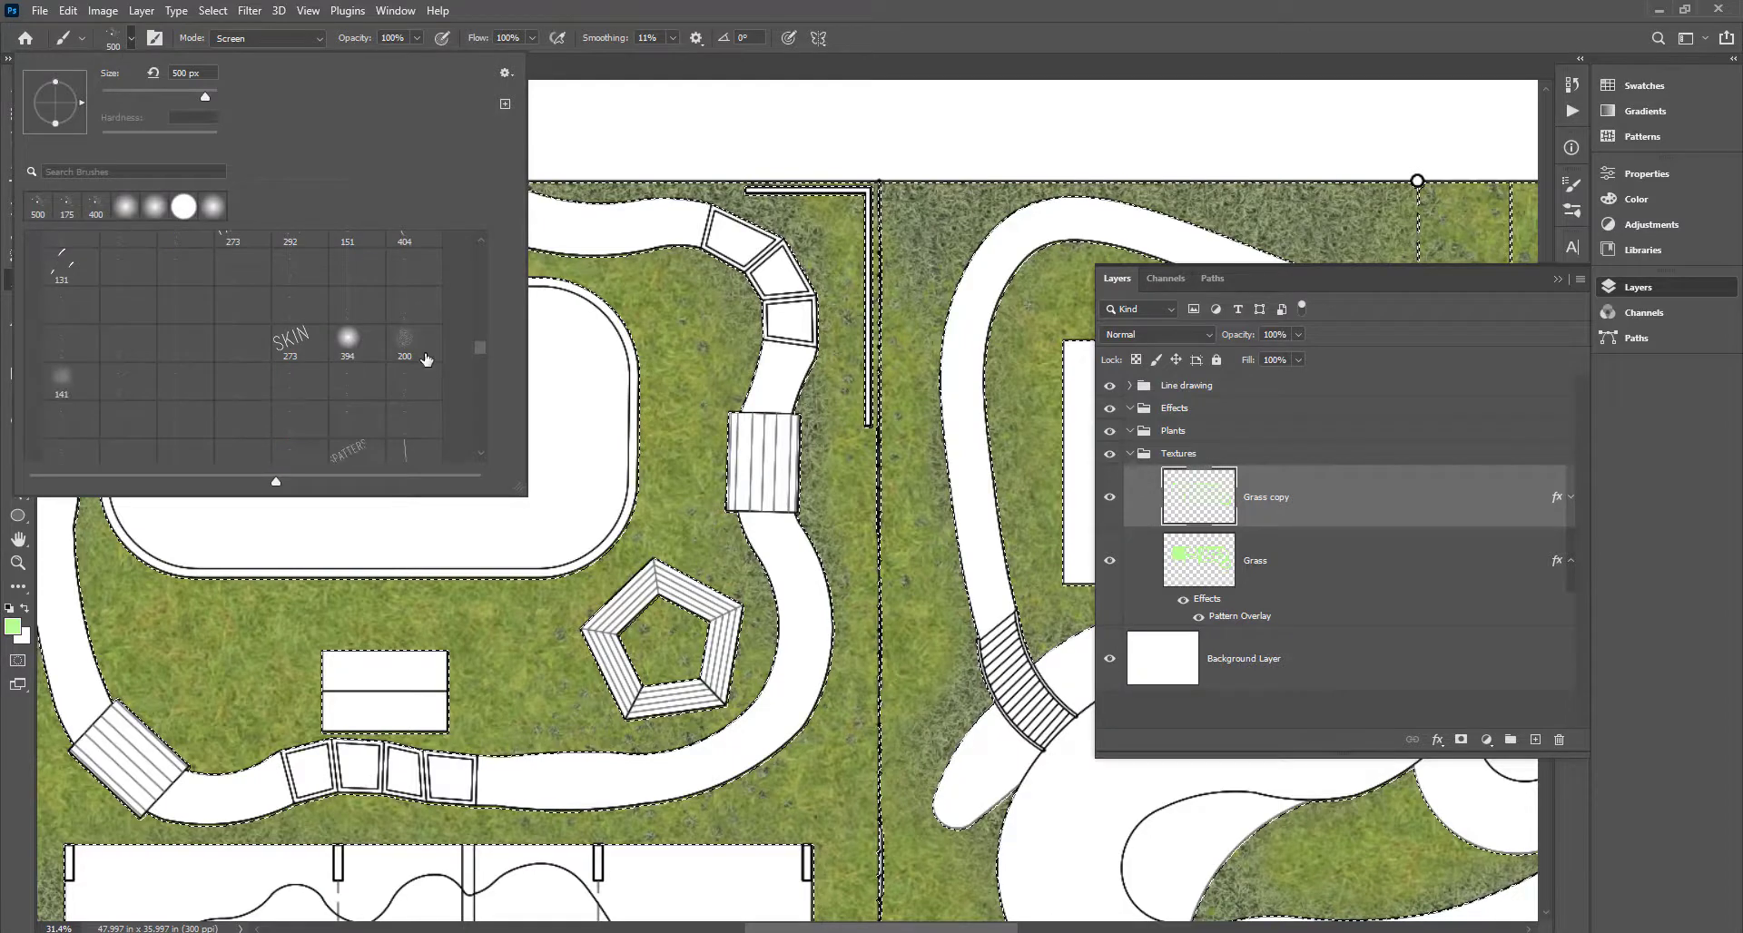
pyautogui.scroll(-3, 405, 363)
pyautogui.click(404, 311)
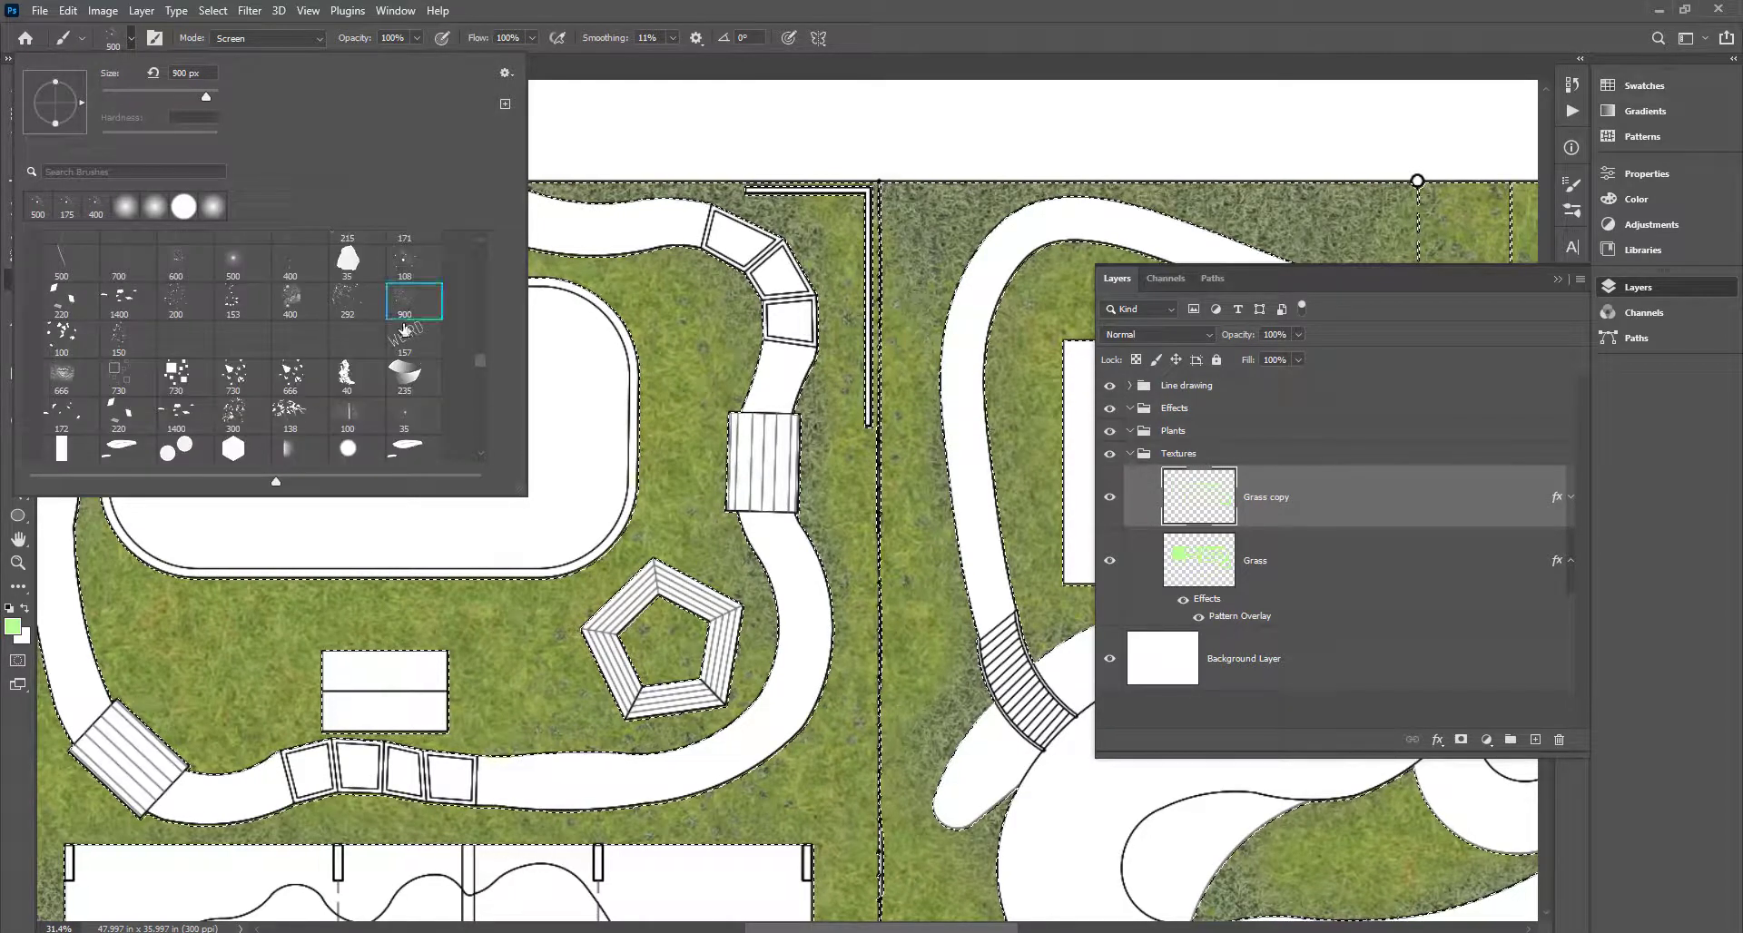
pyautogui.click(572, 777)
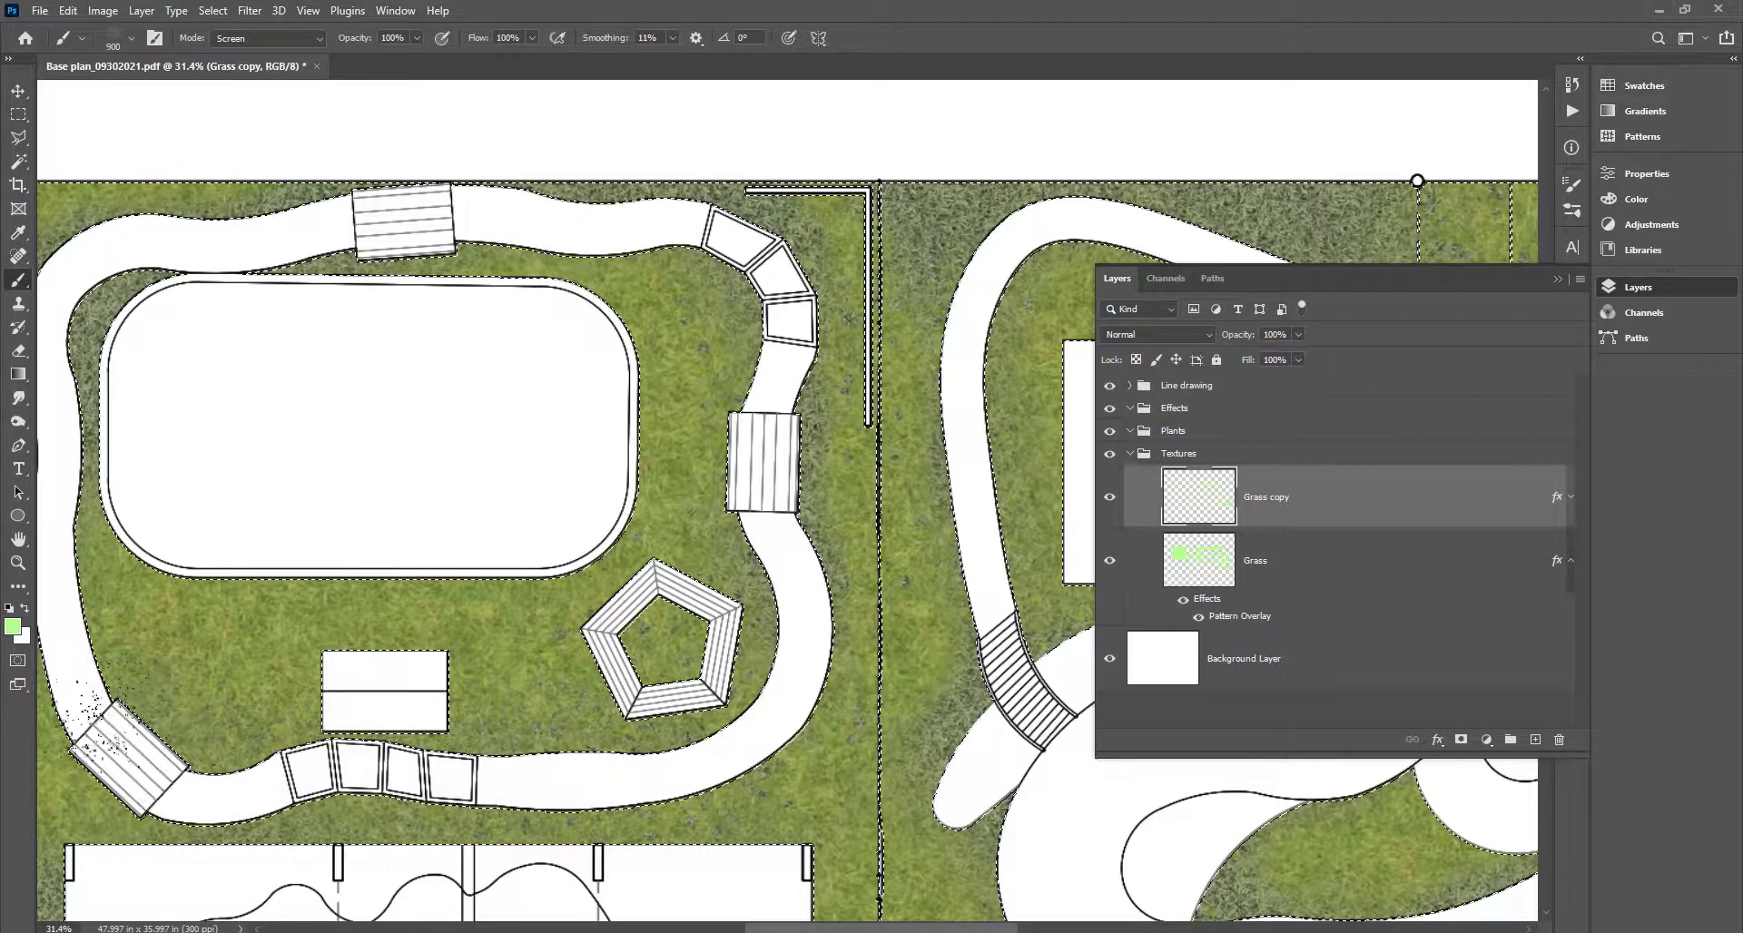
# Pan over the left, central and lower-right lawns, then switch to the Eraser.
pyautogui.hscroll(-3, 100, 726)
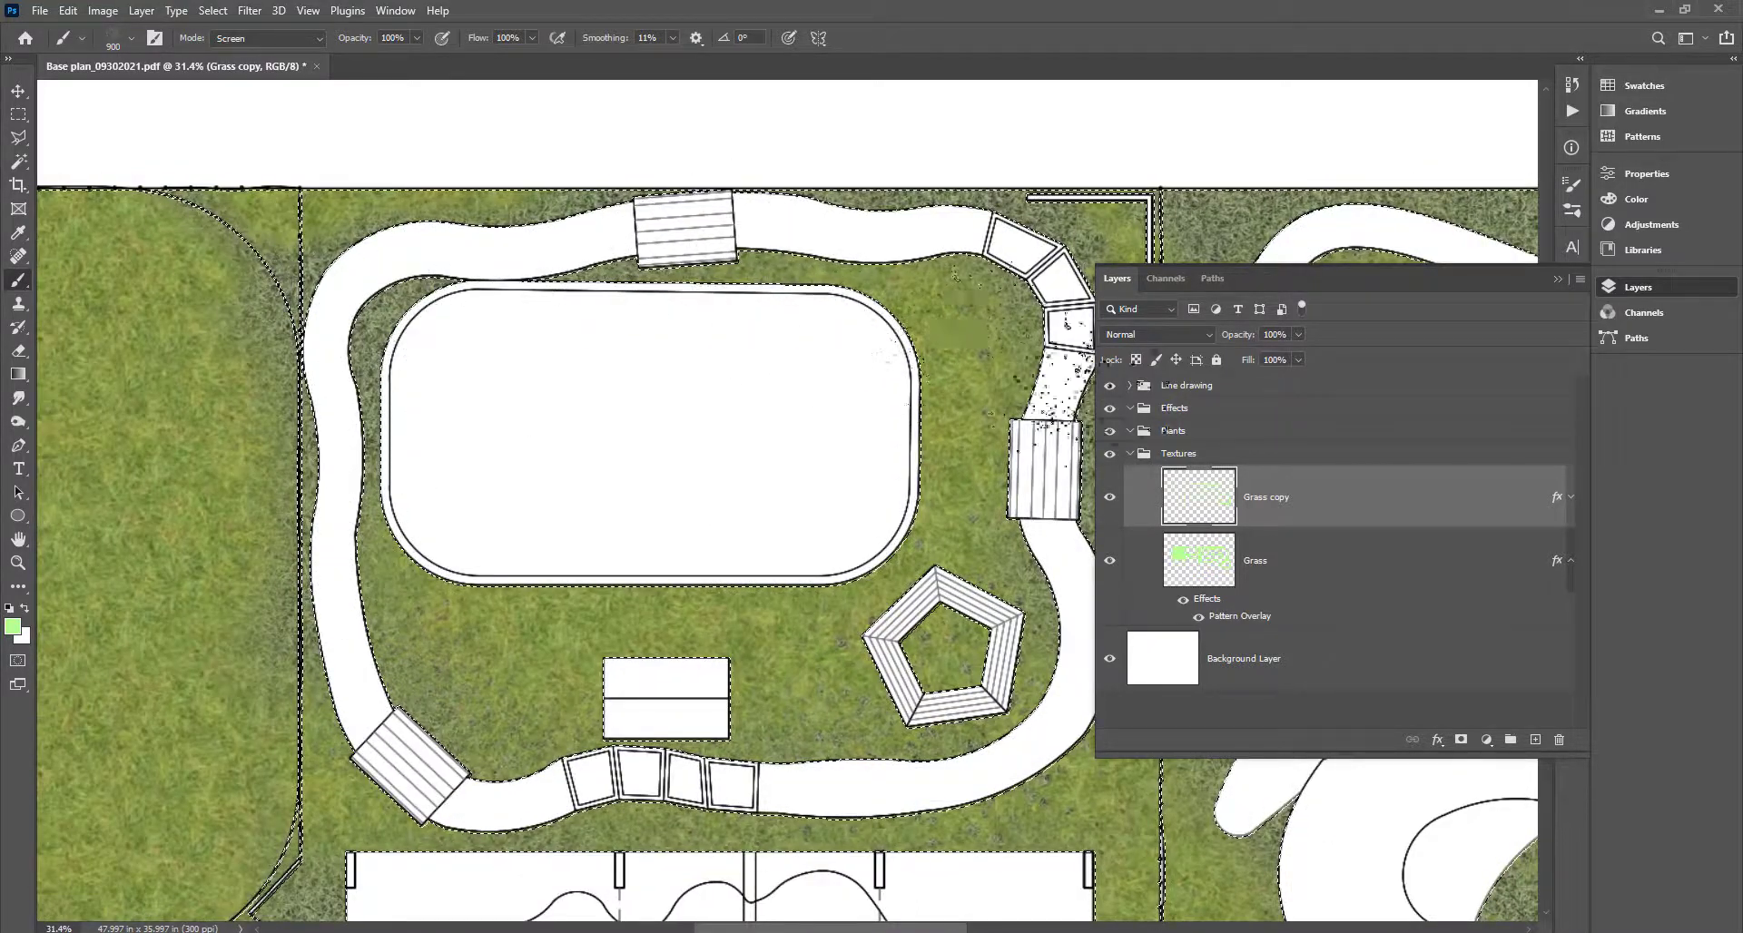
pyautogui.moveTo(711, 819); pyautogui.dragTo(548, 470)
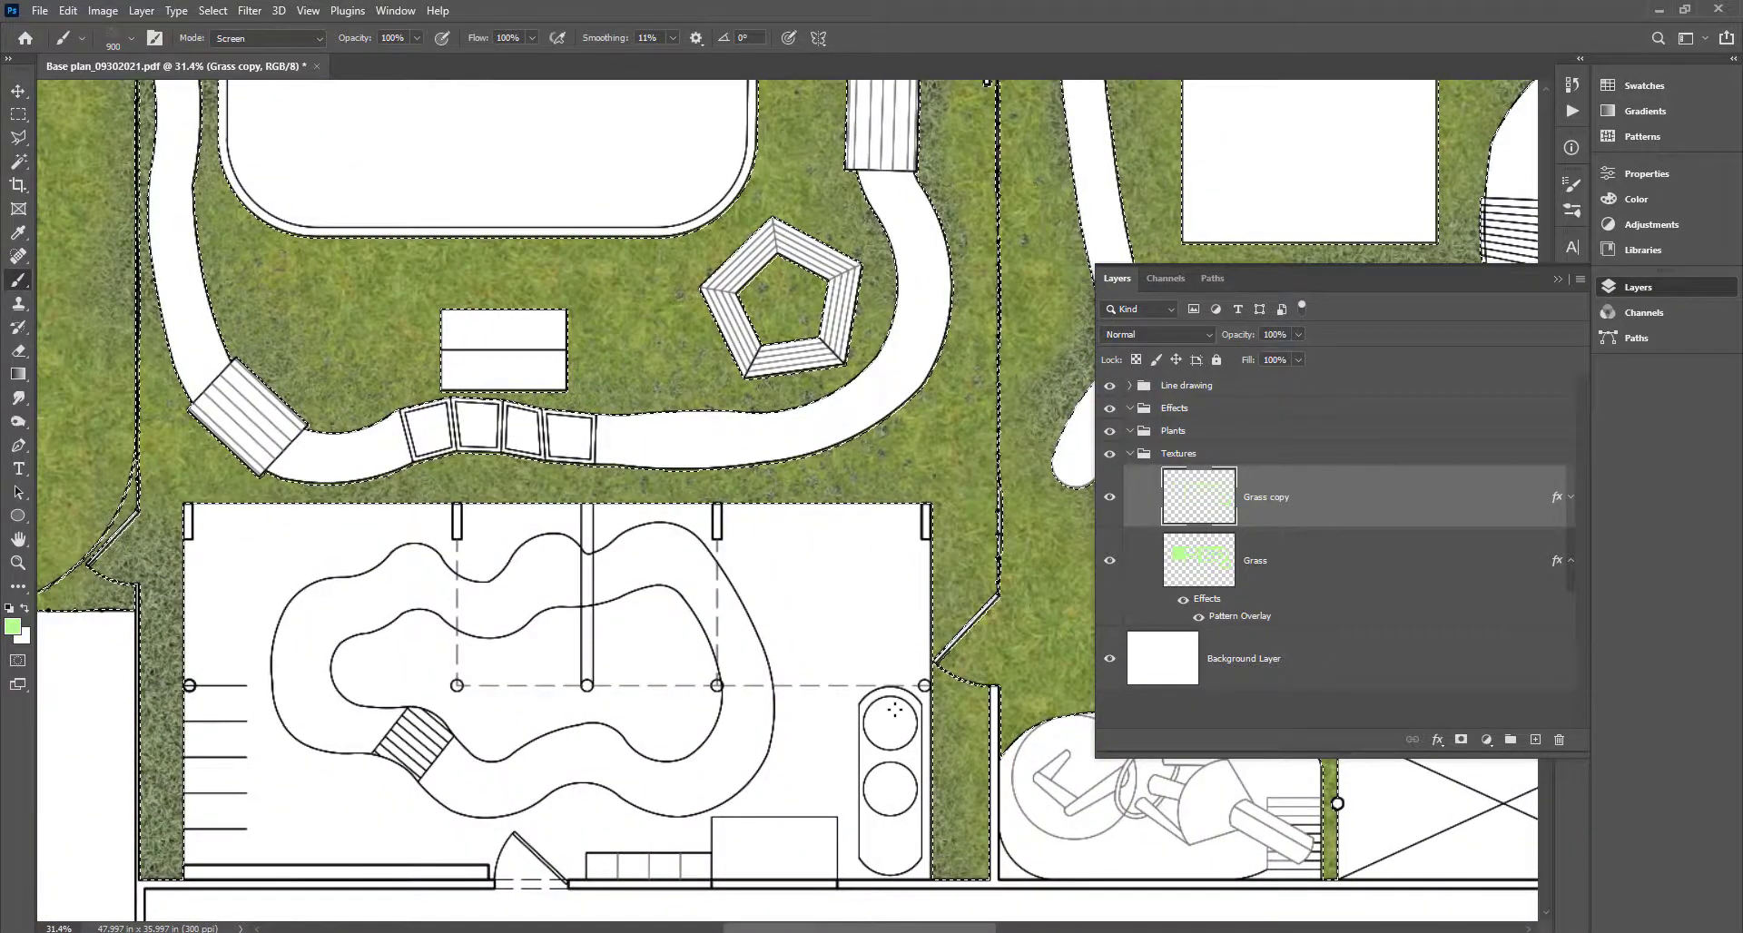
pyautogui.moveTo(944, 818); pyautogui.dragTo(493, 736)
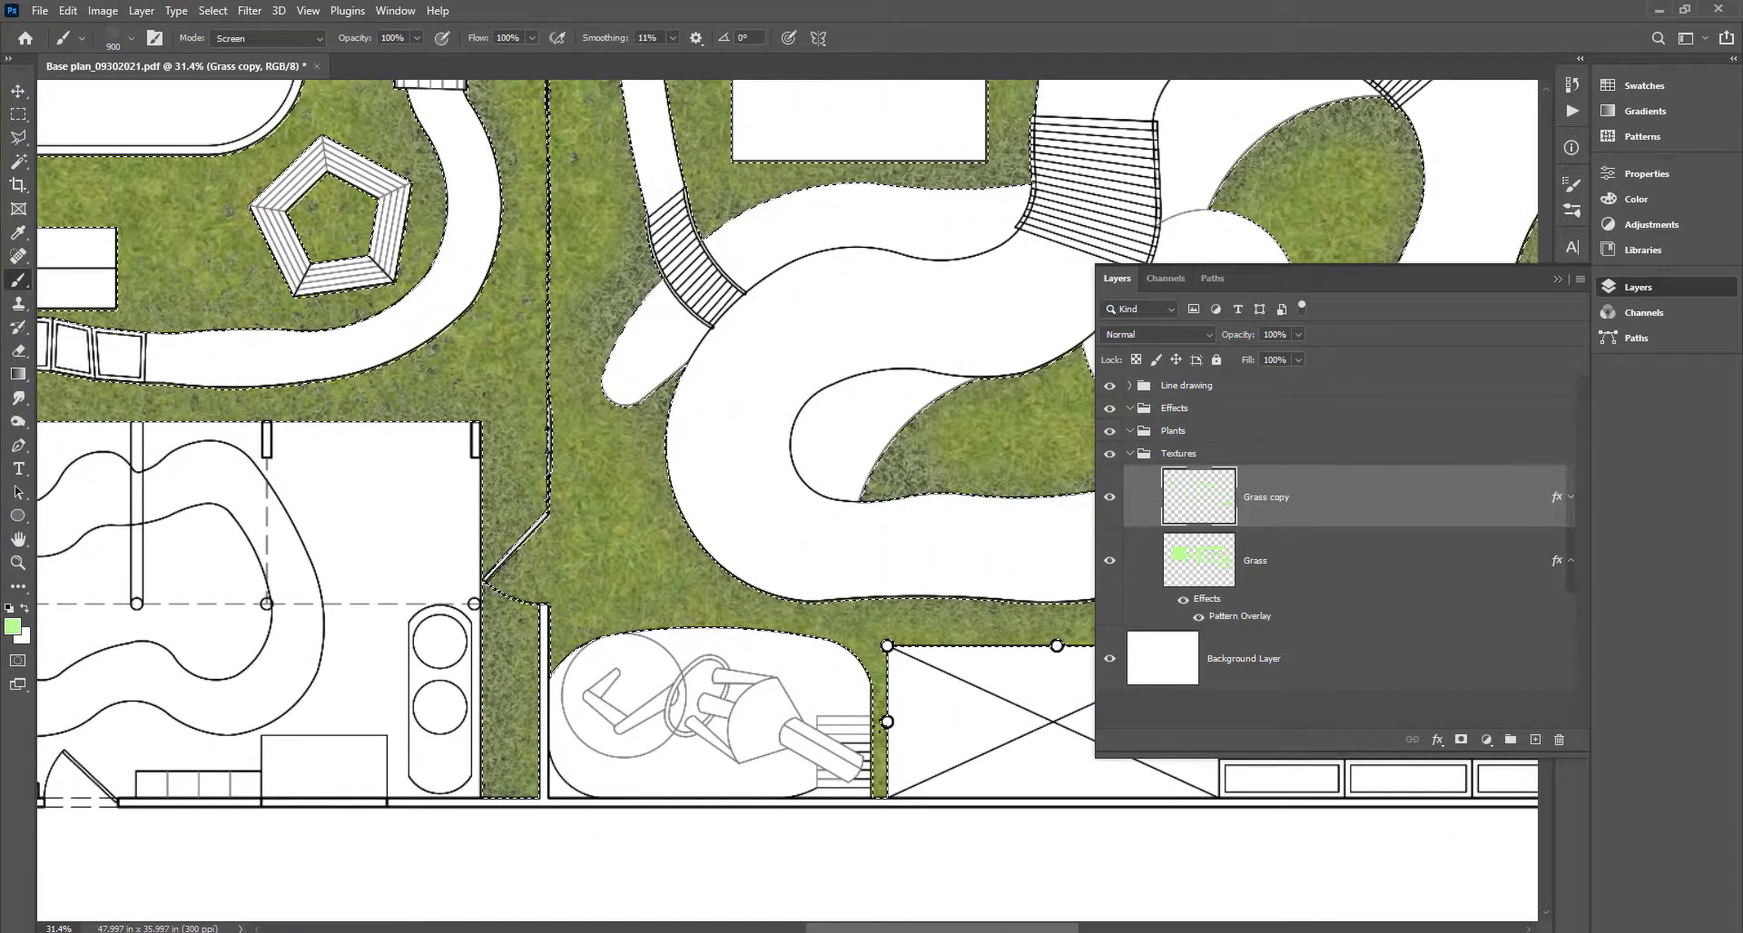
pyautogui.moveTo(742, 606); pyautogui.dragTo(242, 662)
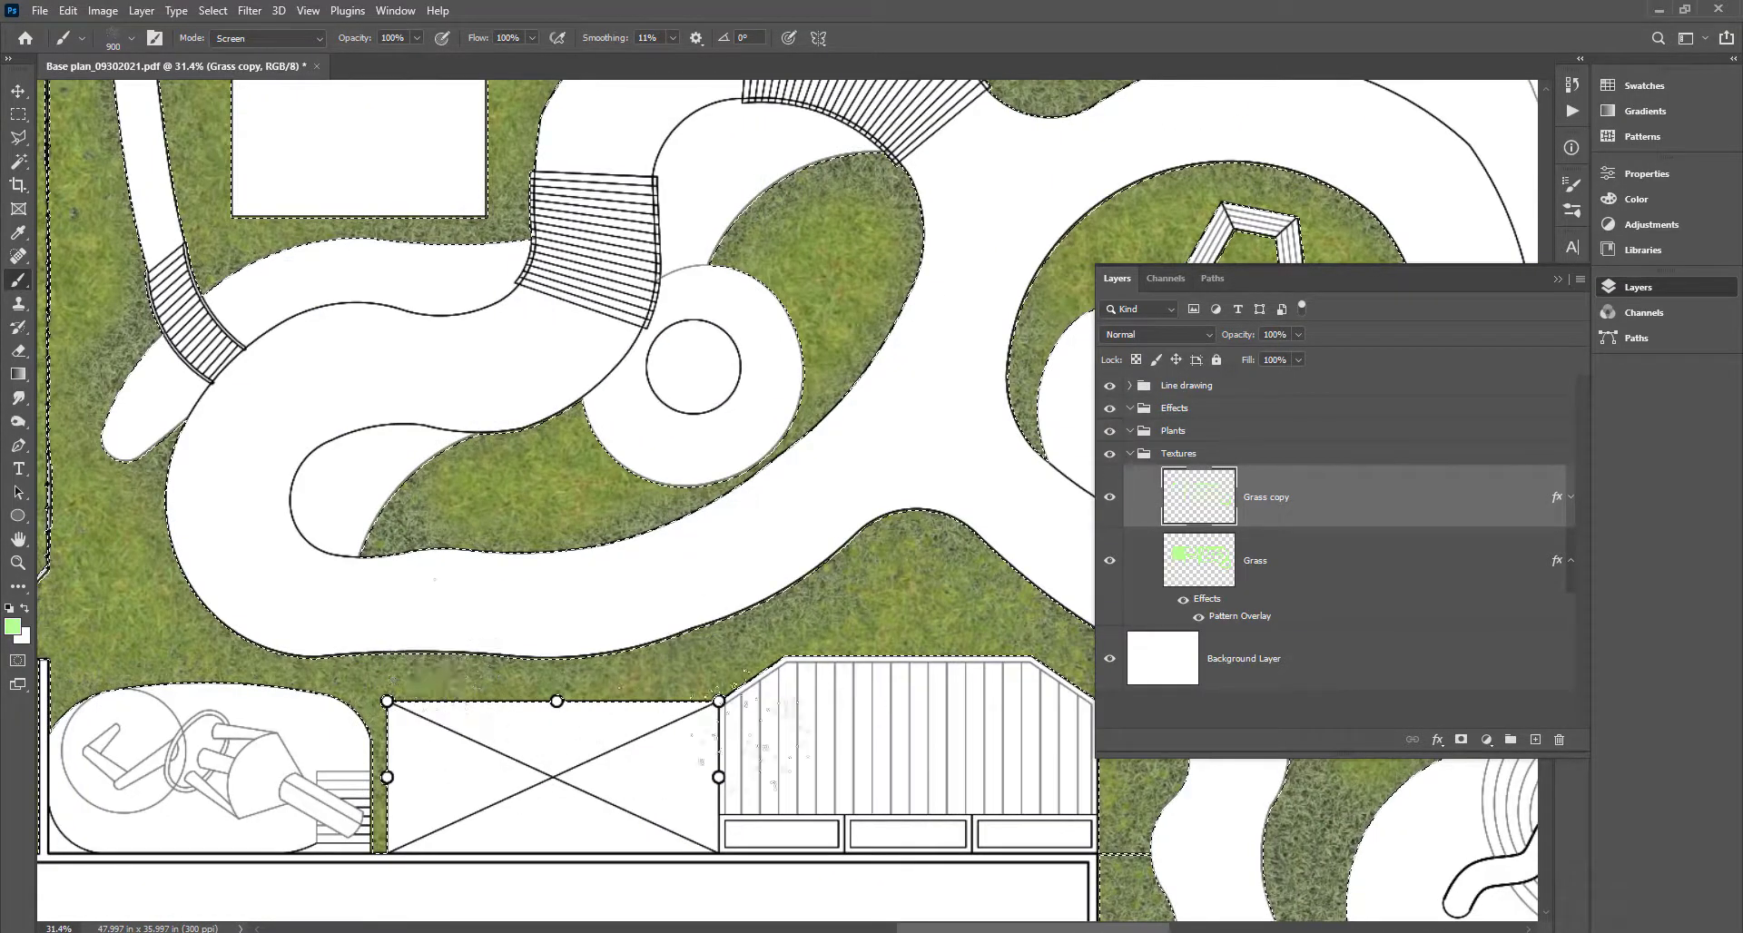
pyautogui.moveTo(1003, 844)
pyautogui.mouseDown()
pyautogui.moveTo(495, 569)
pyautogui.moveTo(336, 586)
pyautogui.mouseUp()
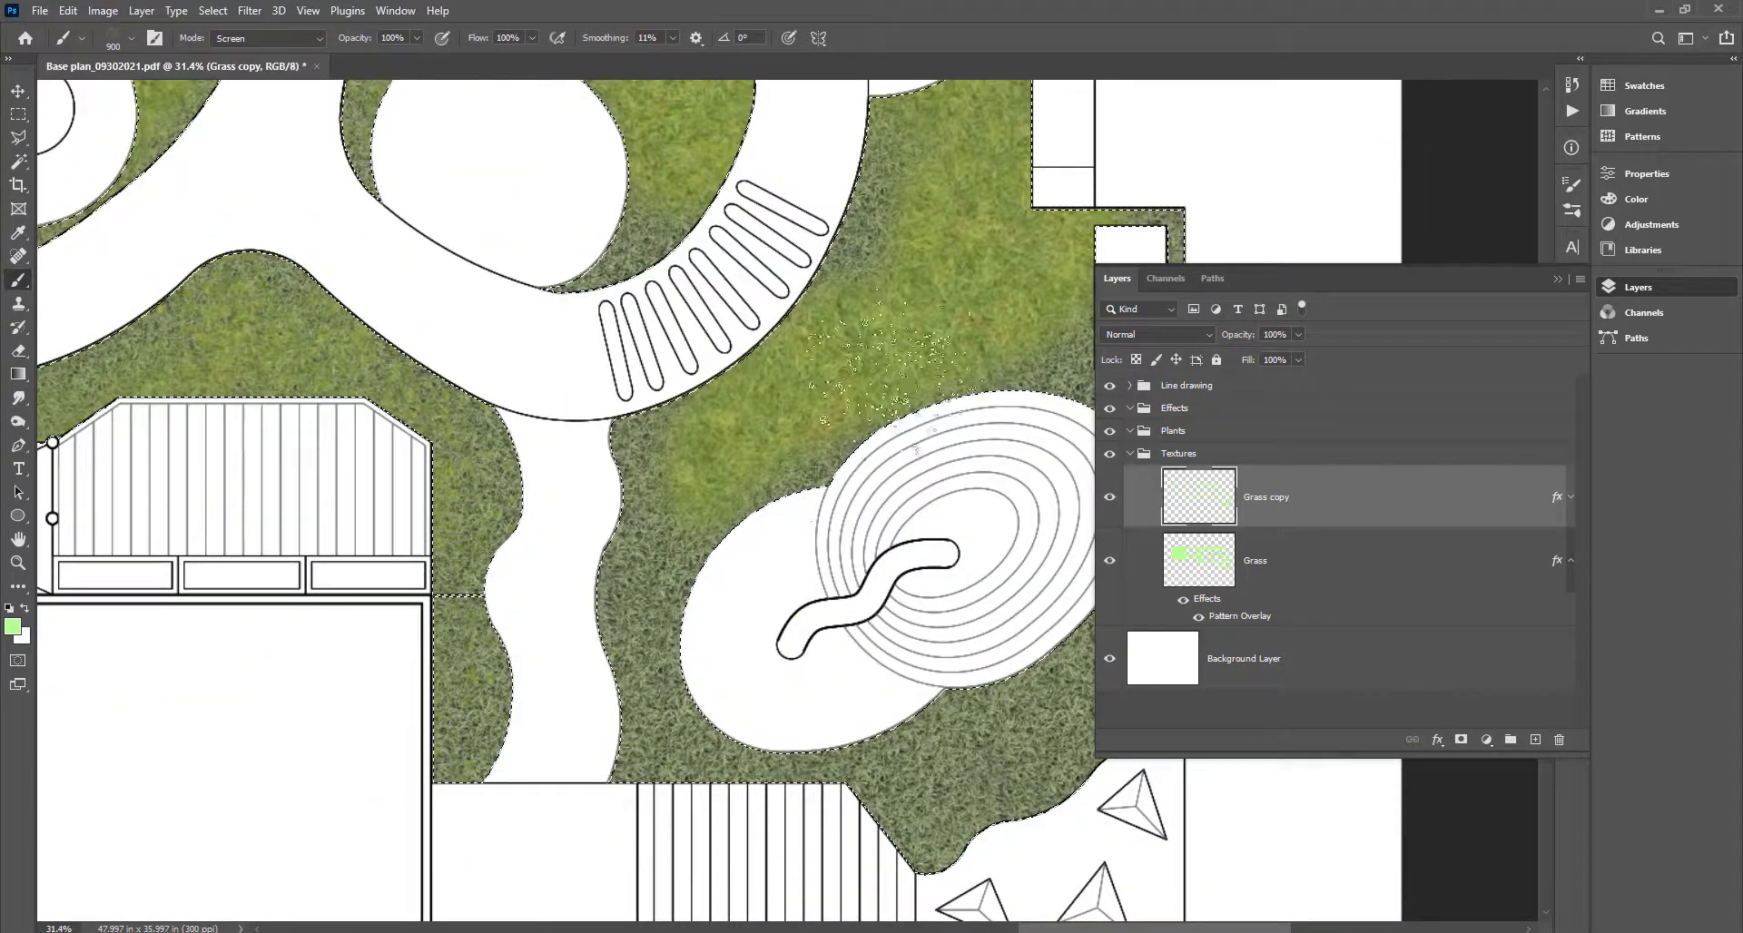
pyautogui.press('e')
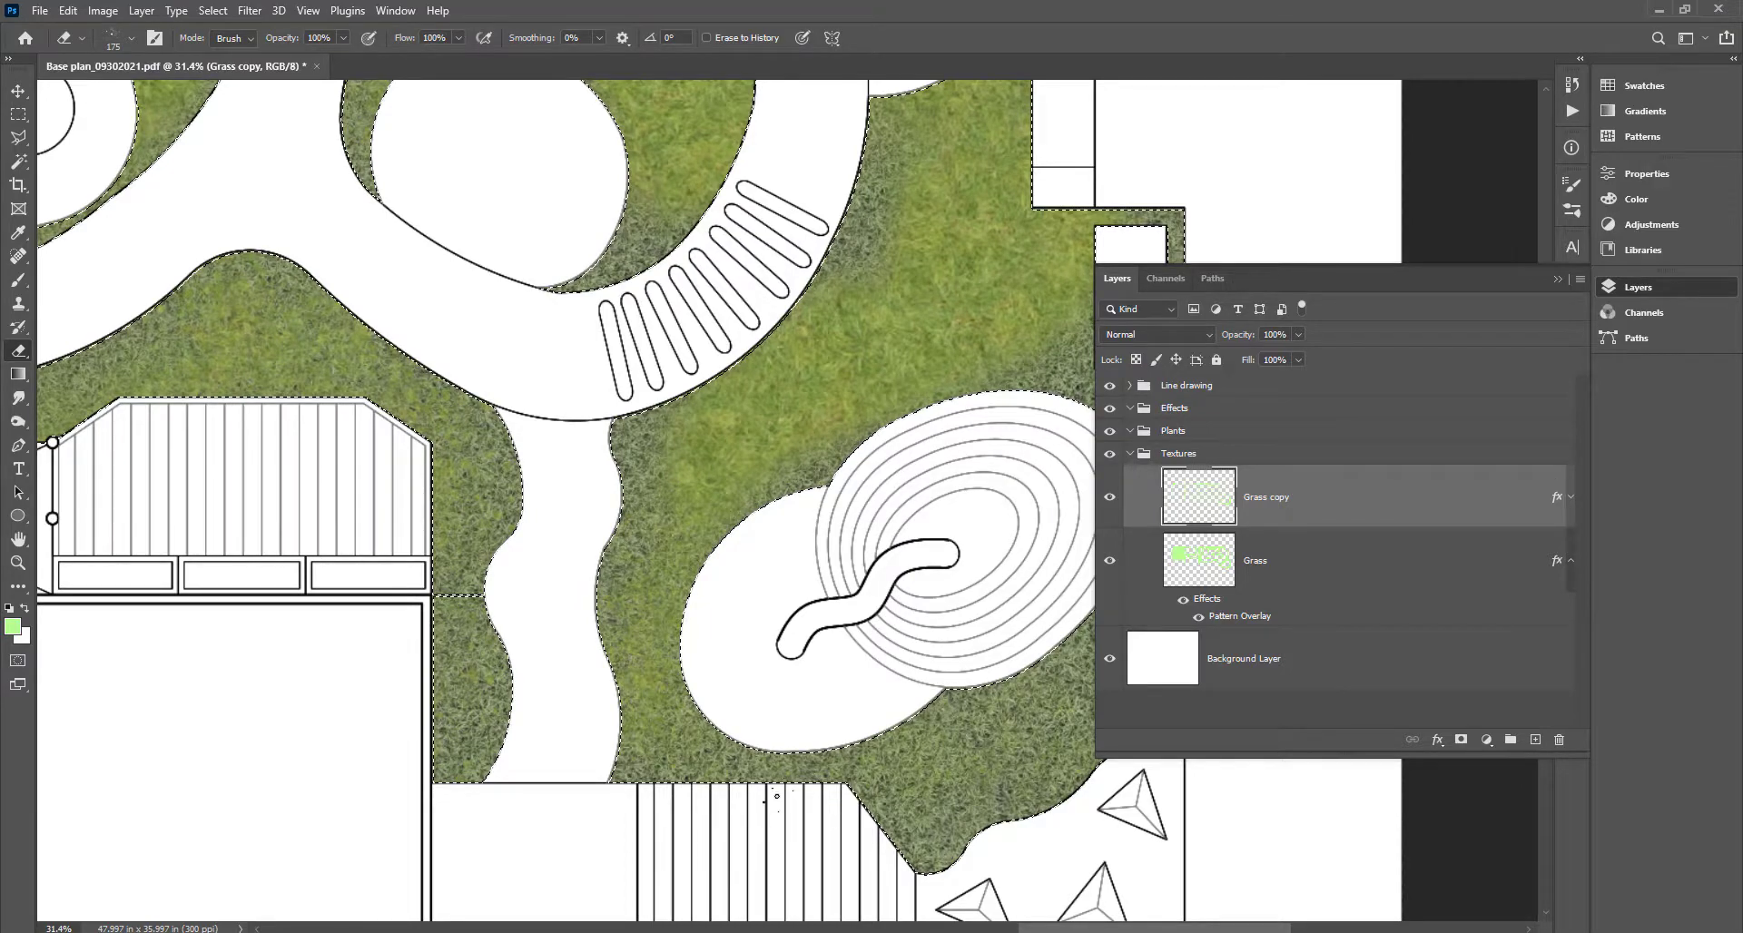
pyautogui.moveTo(772, 548); pyautogui.dragTo(322, 770)
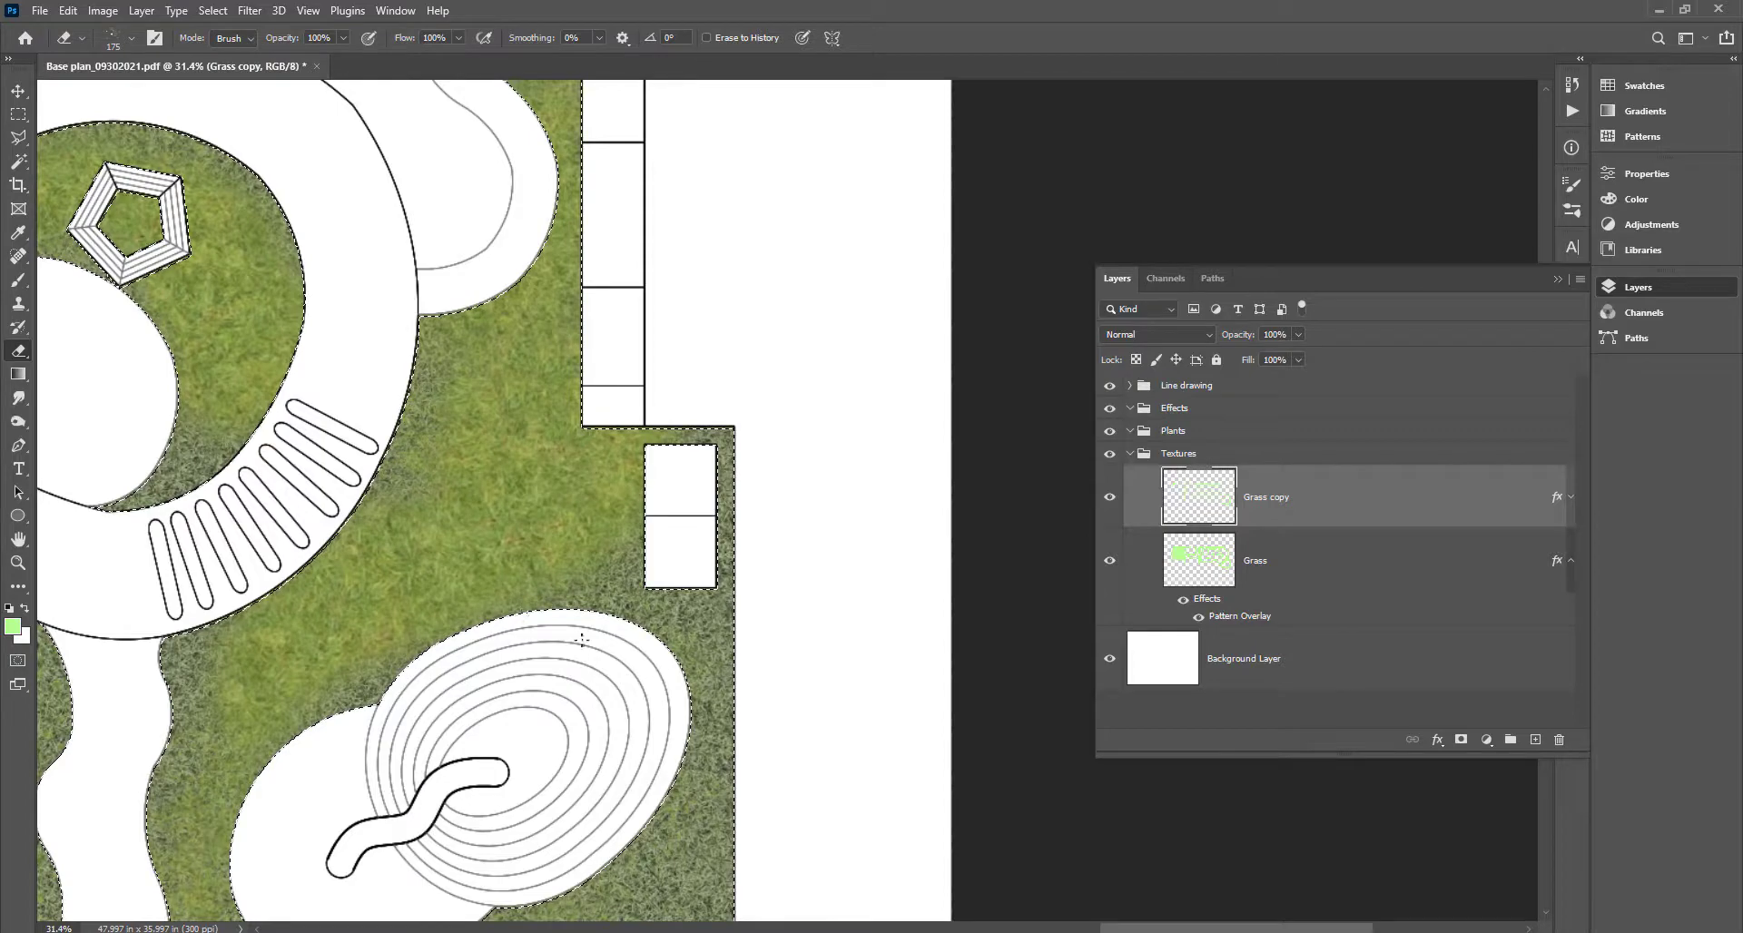
pyautogui.scroll(-6, 935, 598)
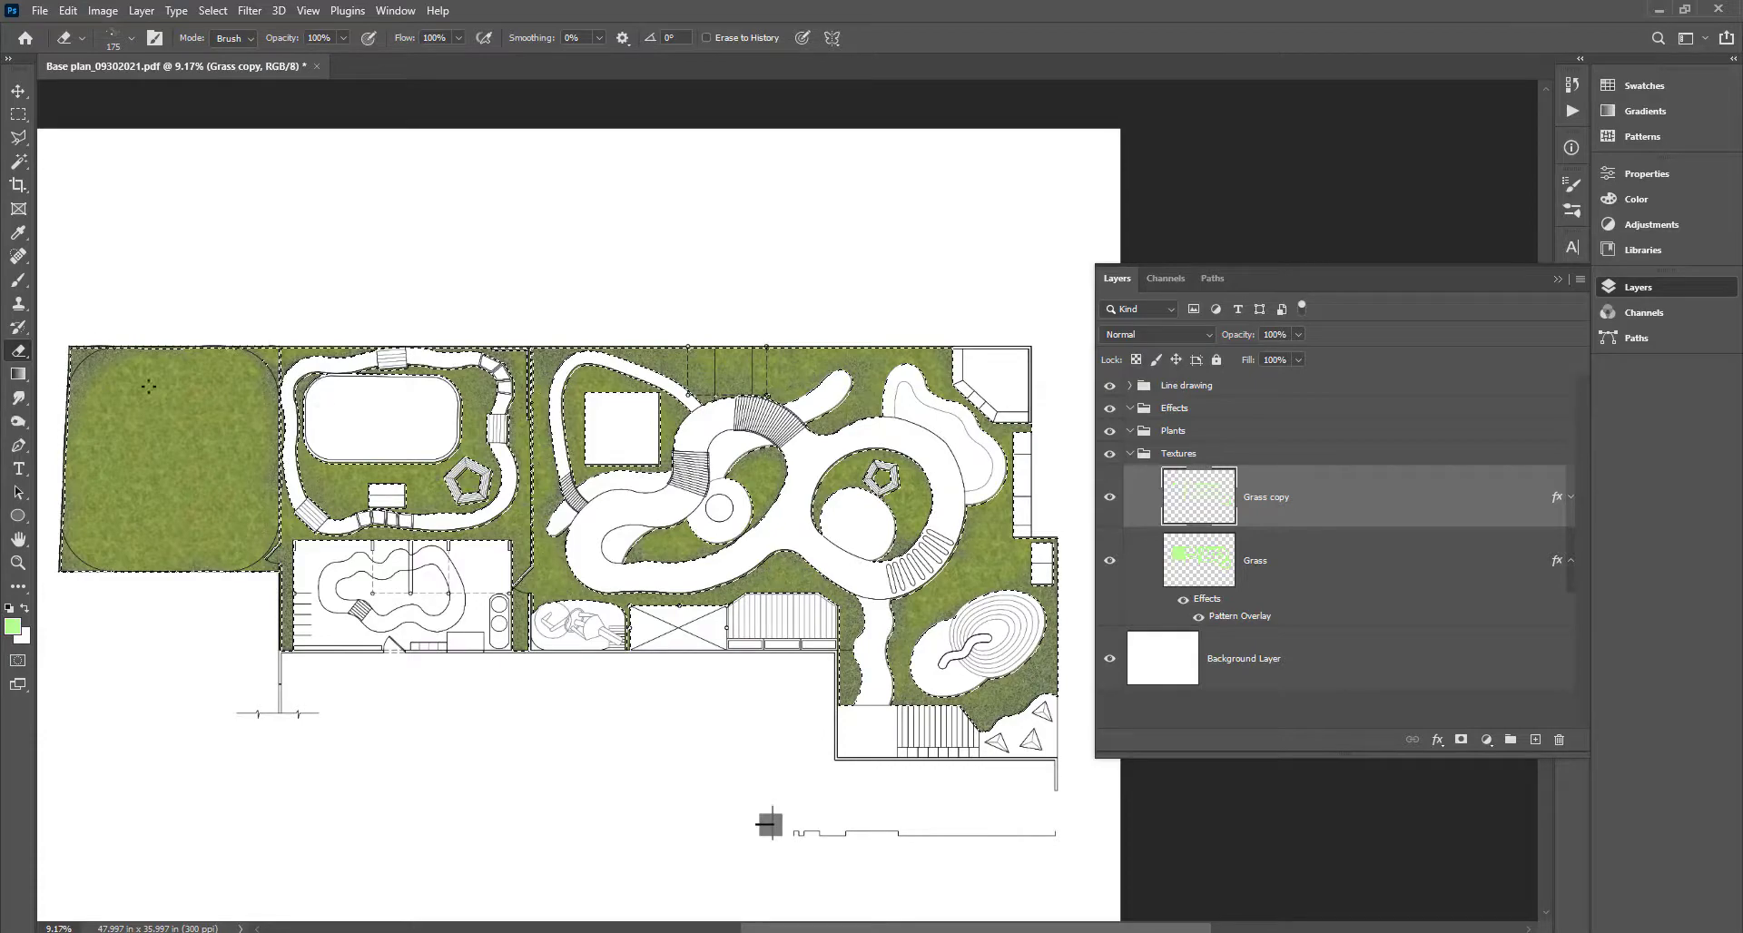
pyautogui.scroll(3, 938, 532)
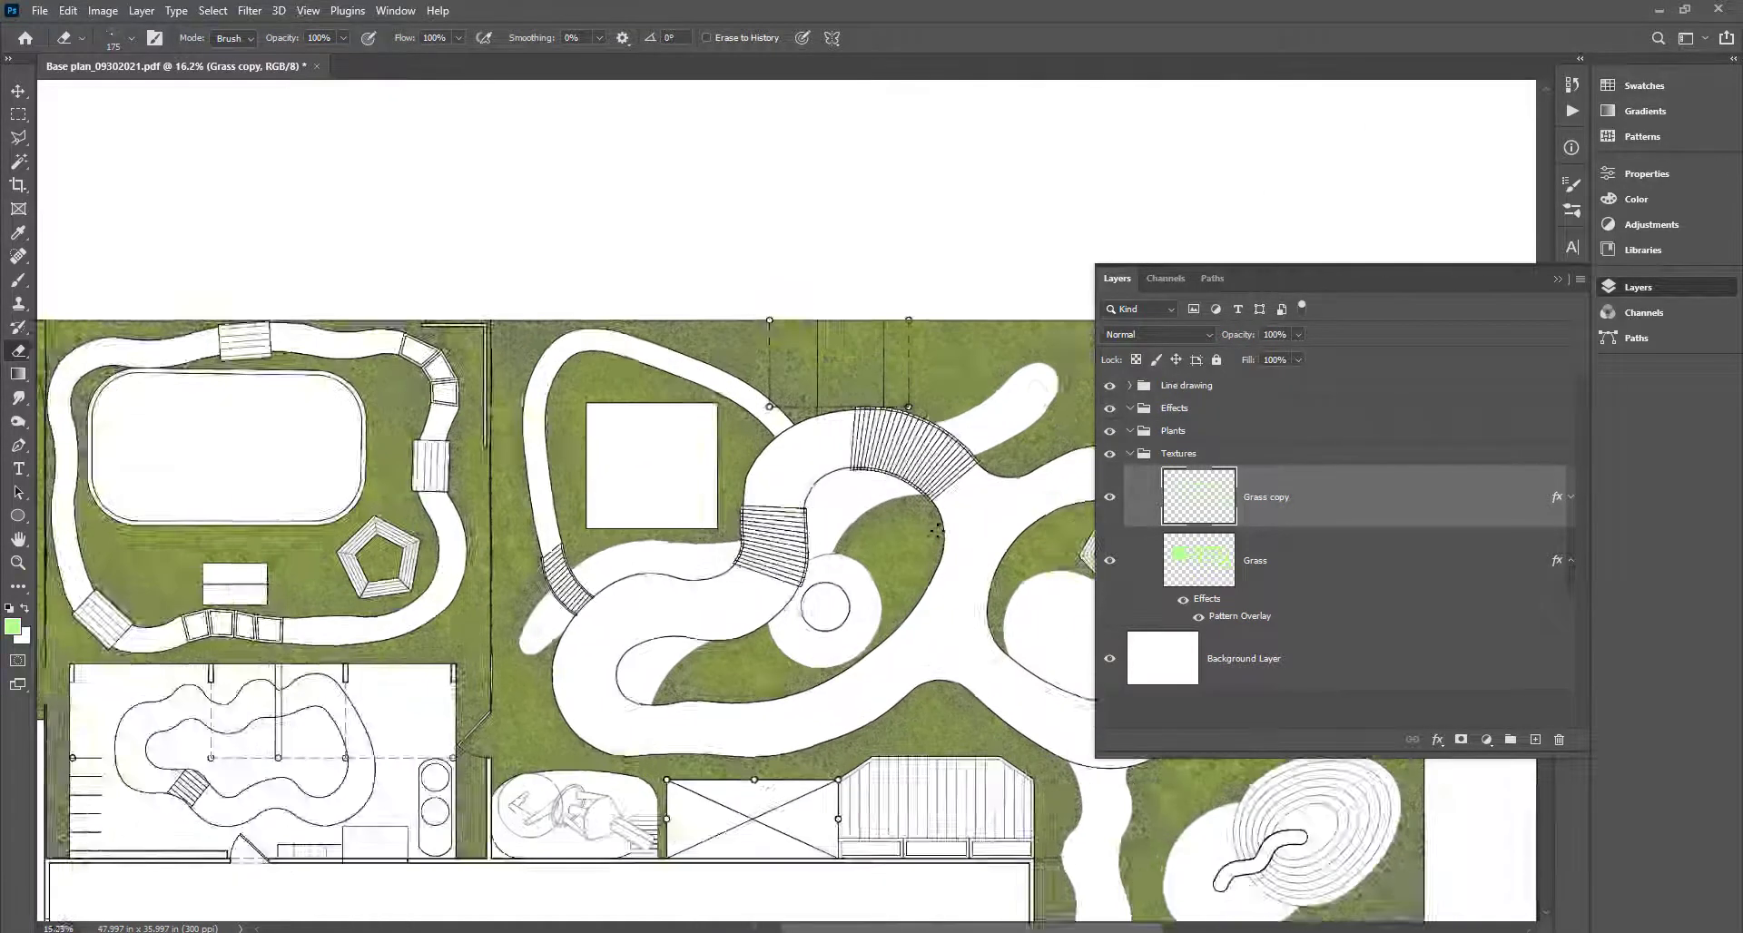
pyautogui.scroll(2, 938, 534)
pyautogui.scroll(-5, 936, 538)
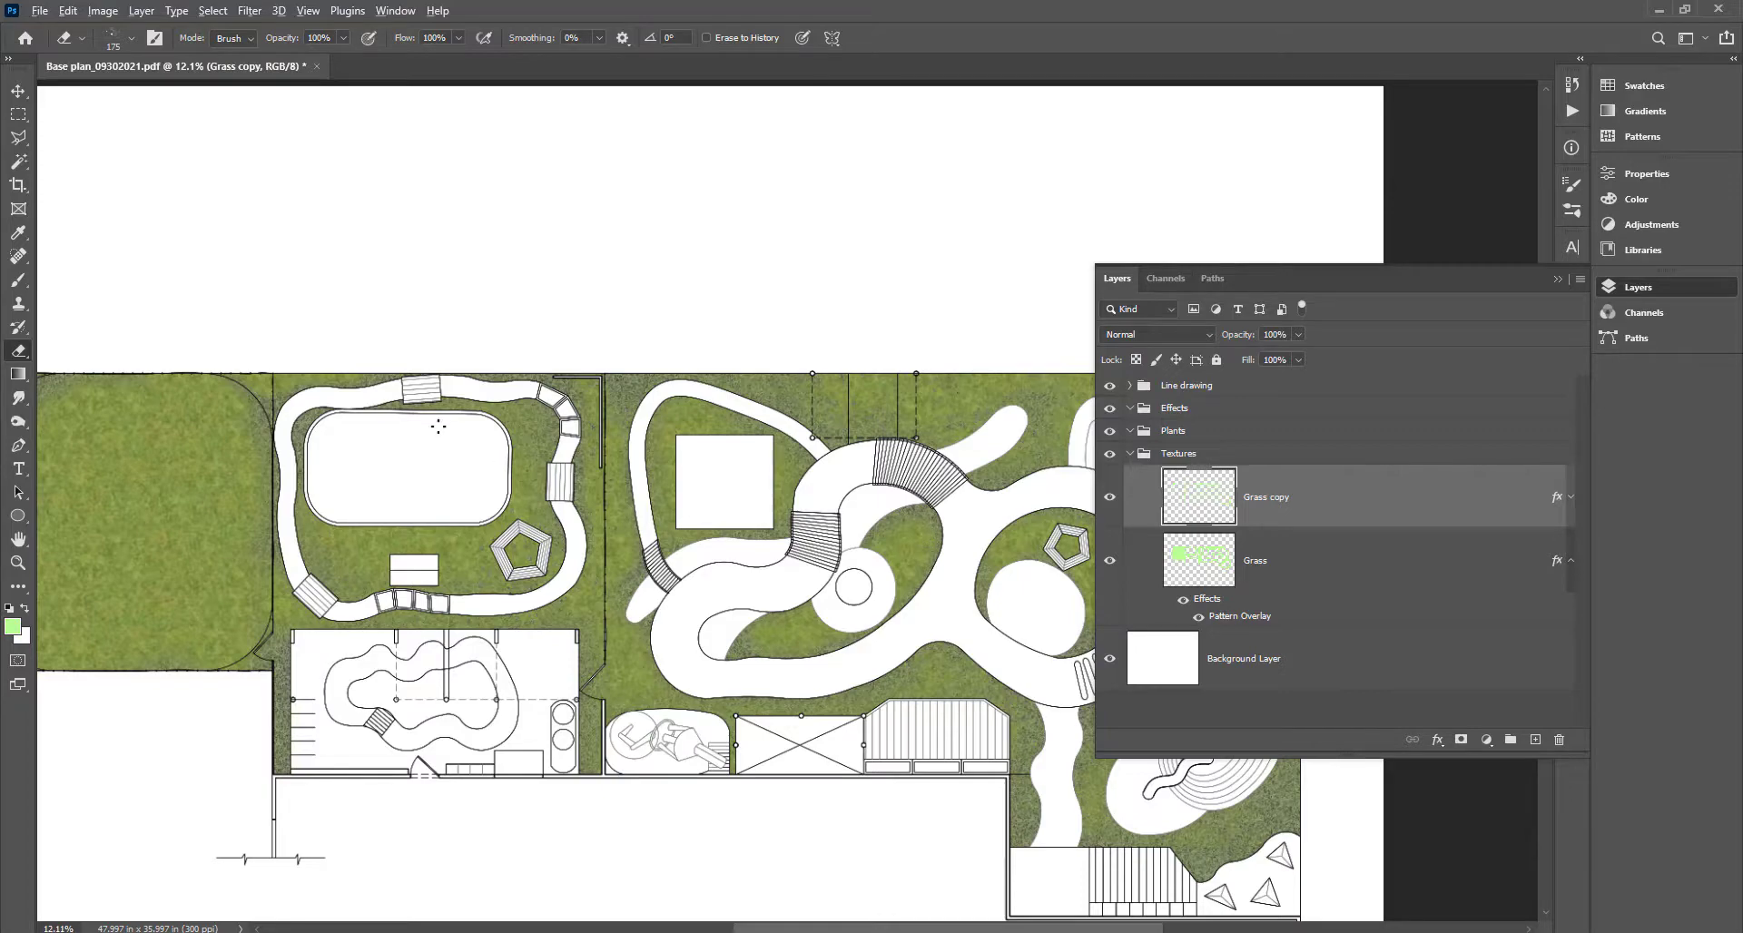
pyautogui.scroll(-2, 439, 428)
pyautogui.scroll(5, 619, 398)
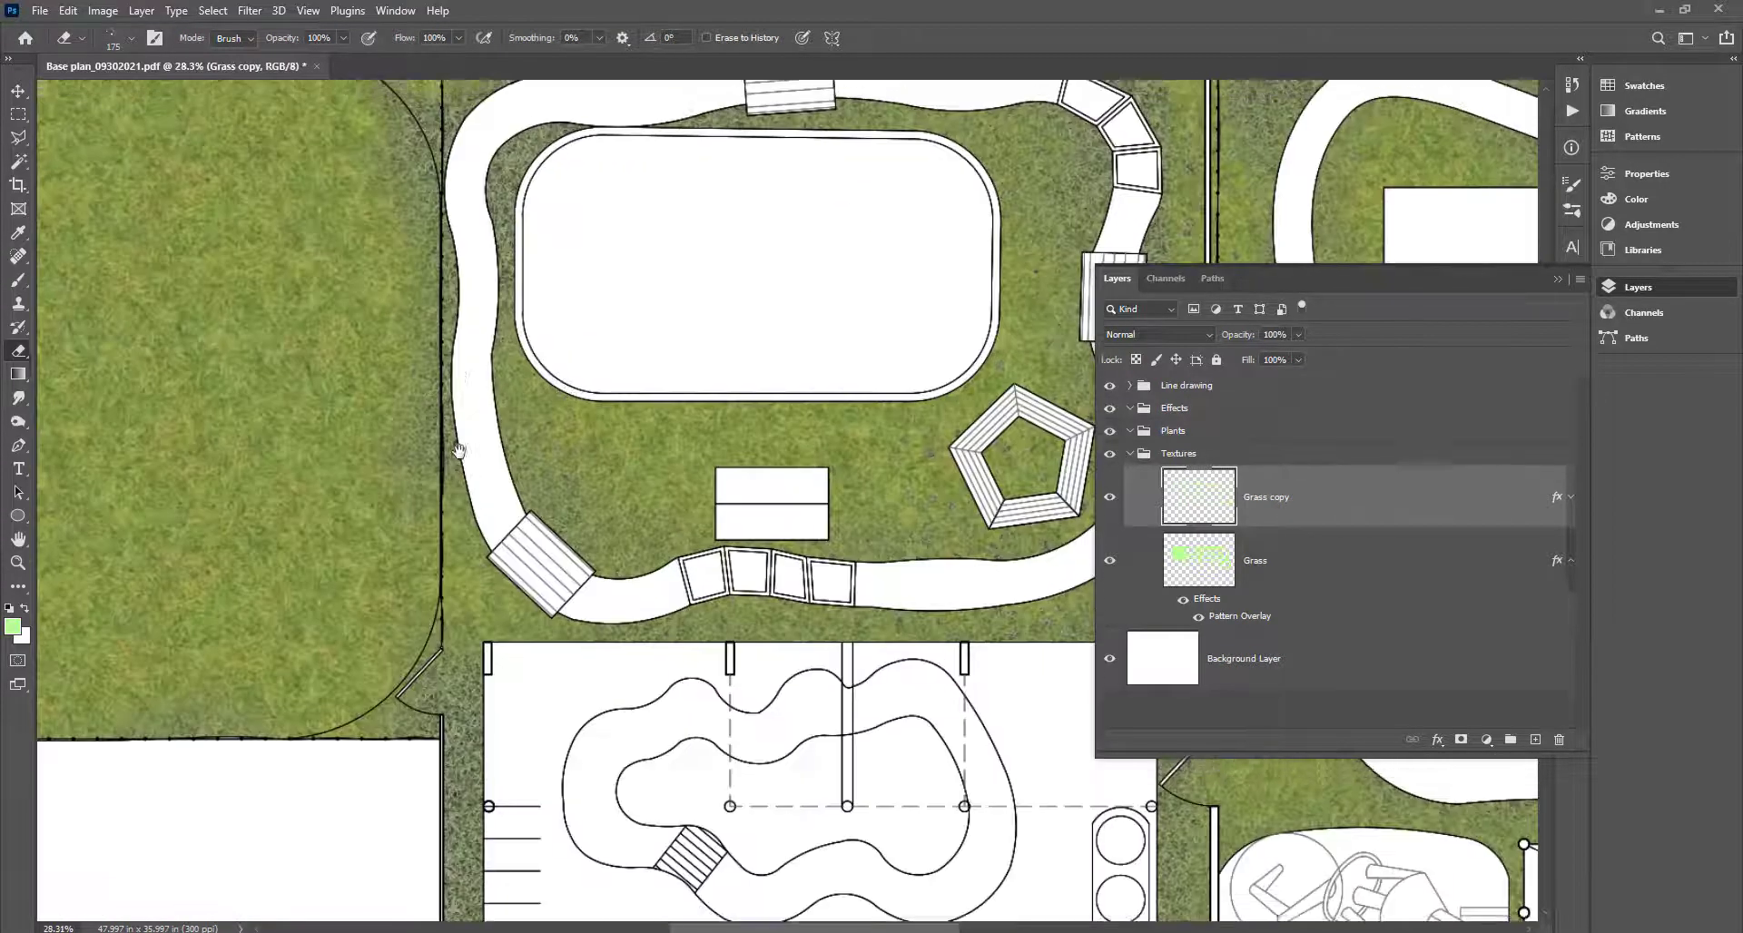
pyautogui.scroll(2, 459, 458)
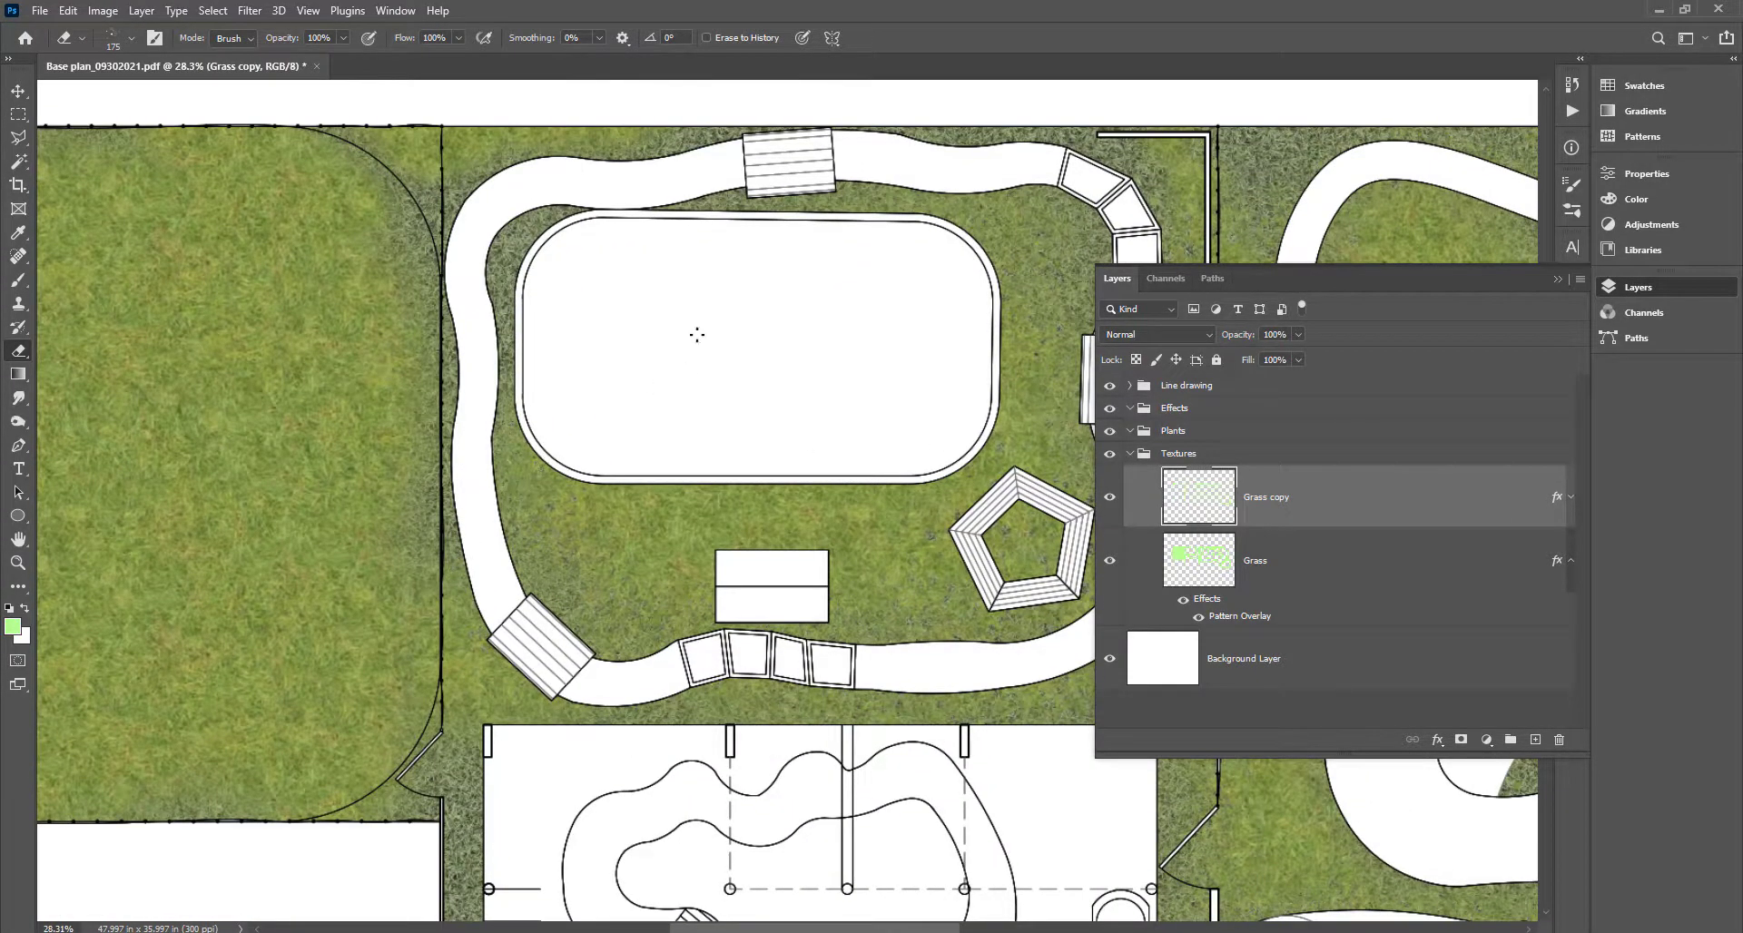
pyautogui.hscroll(4, 697, 335)
pyautogui.scroll(-5, 693, 510)
pyautogui.hscroll(5, 693, 511)
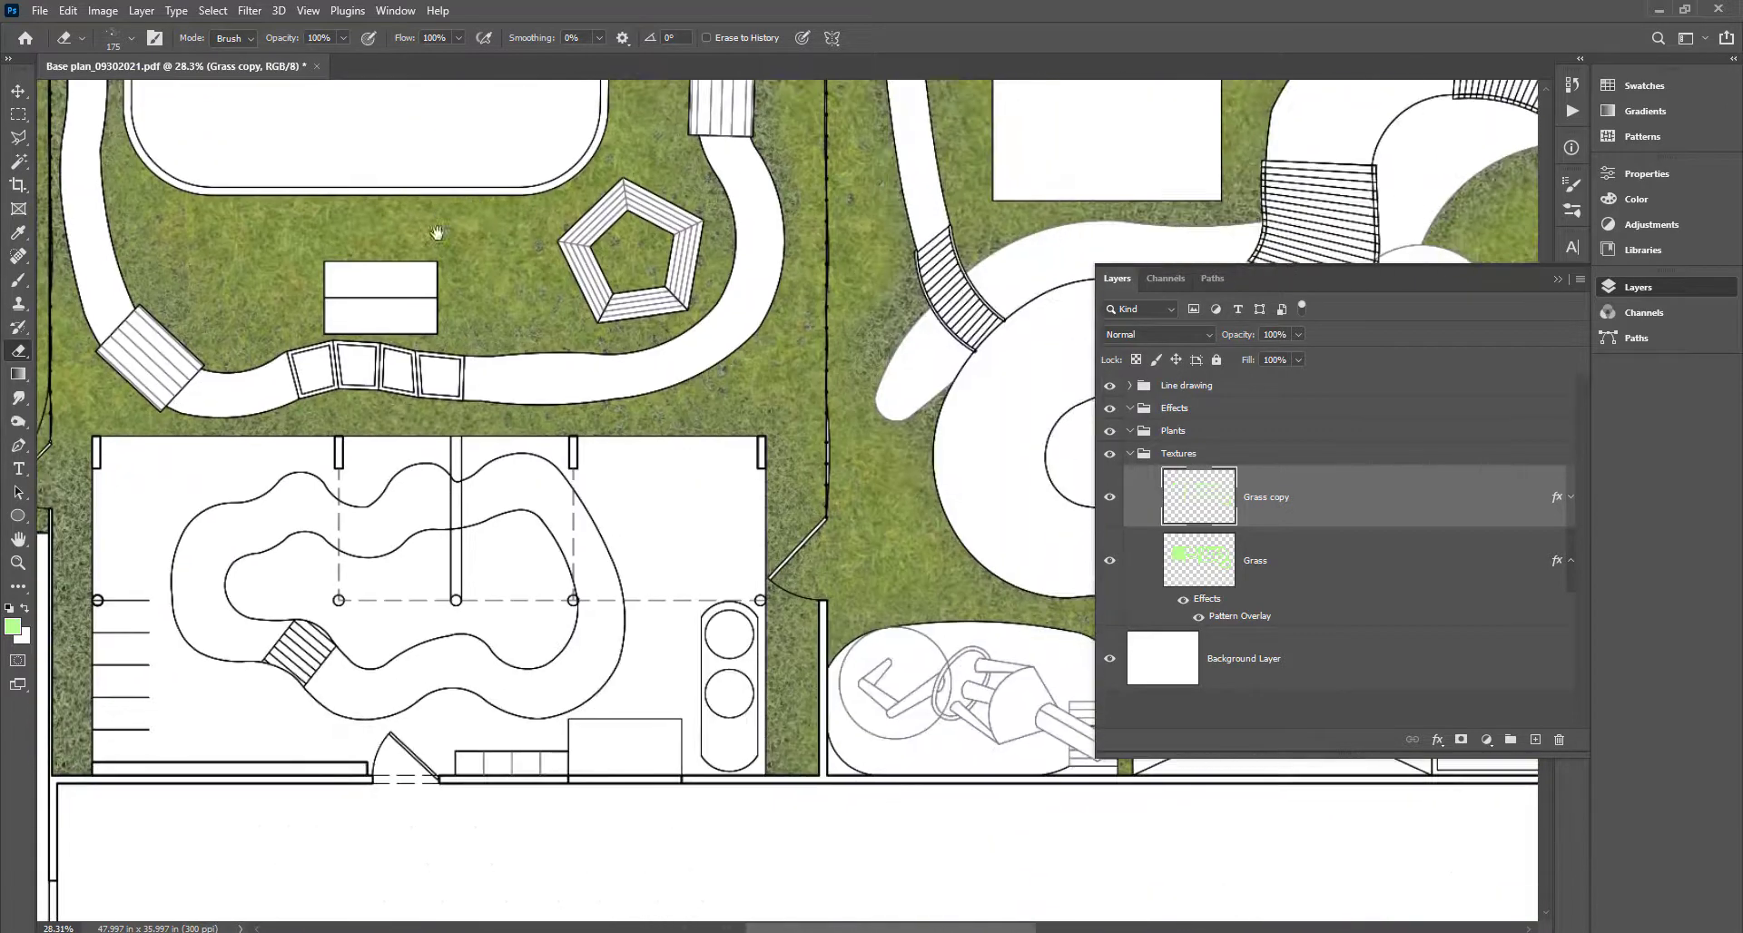
pyautogui.hscroll(9, 859, 357)
pyautogui.scroll(2, 859, 357)
pyautogui.hscroll(5, 860, 359)
pyautogui.scroll(2, 860, 359)
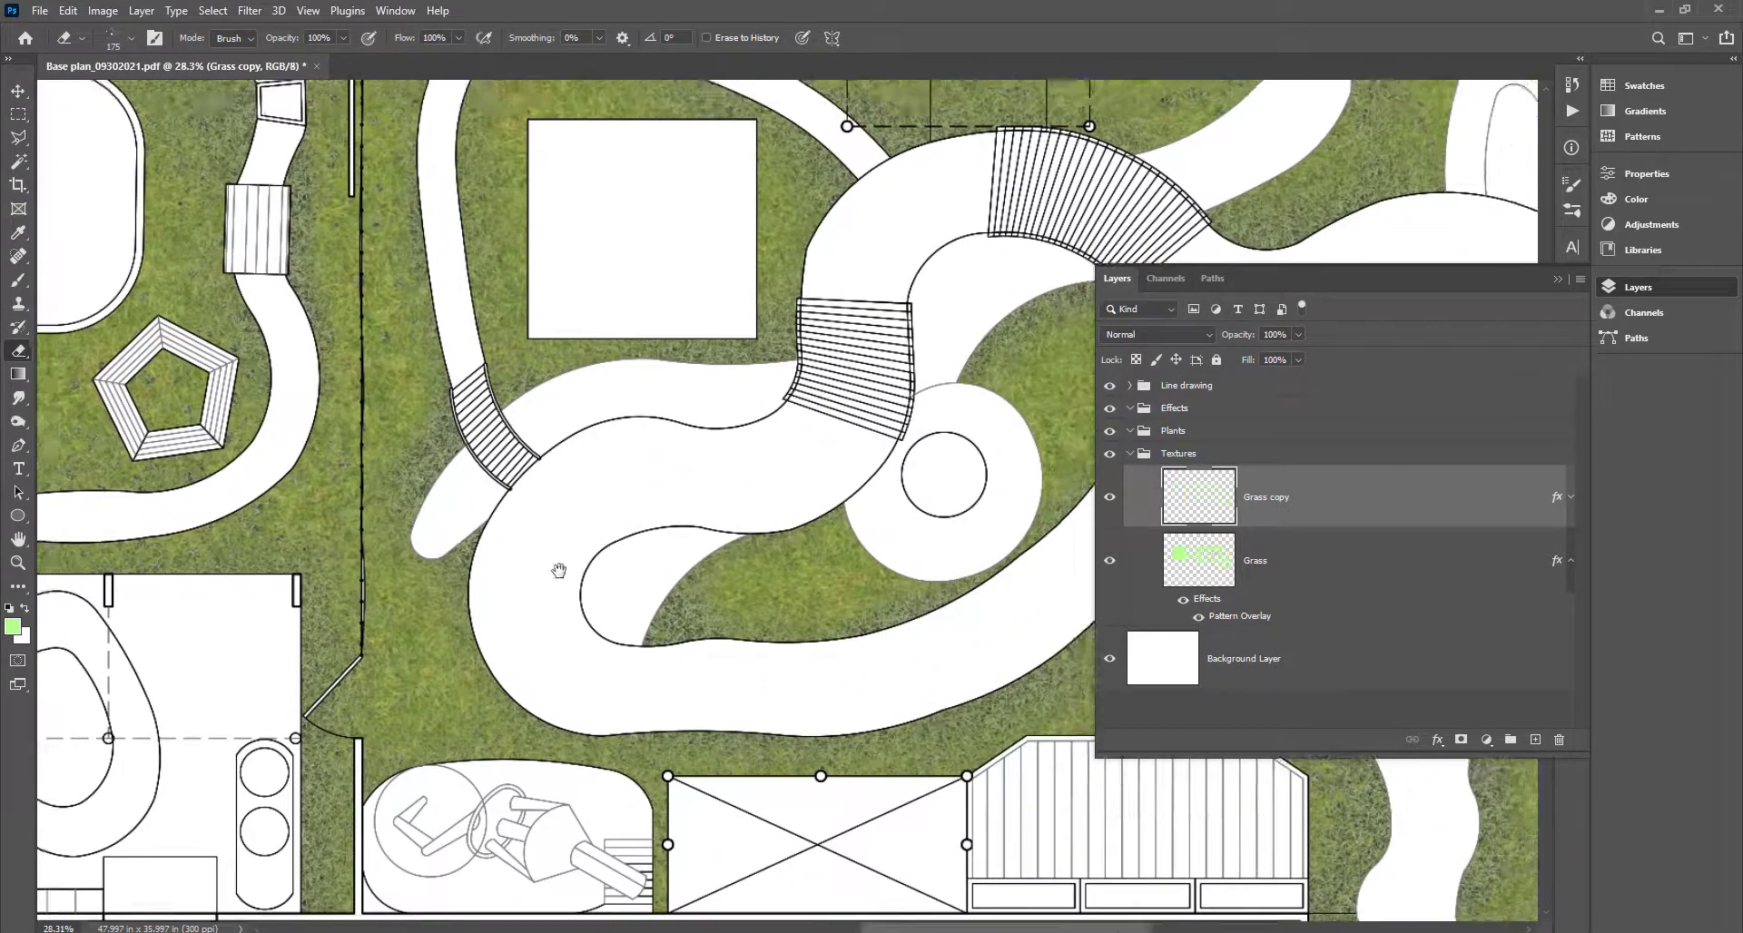
pyautogui.scroll(-2, 461, 661)
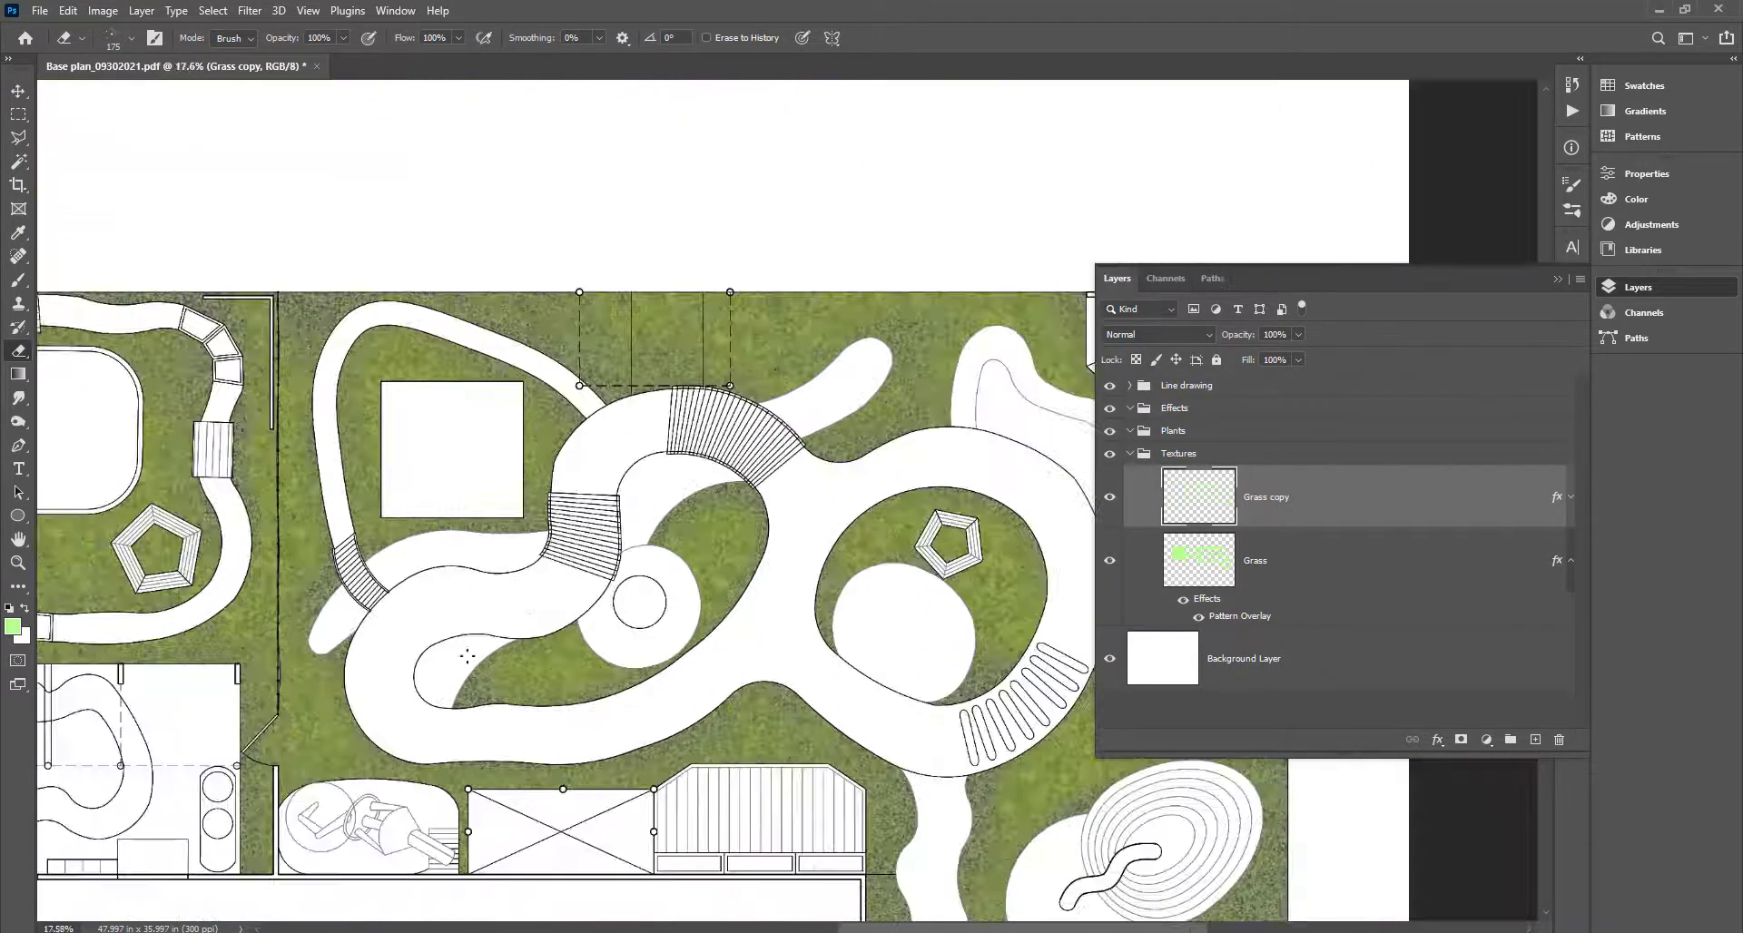
pyautogui.scroll(-2, 808, 557)
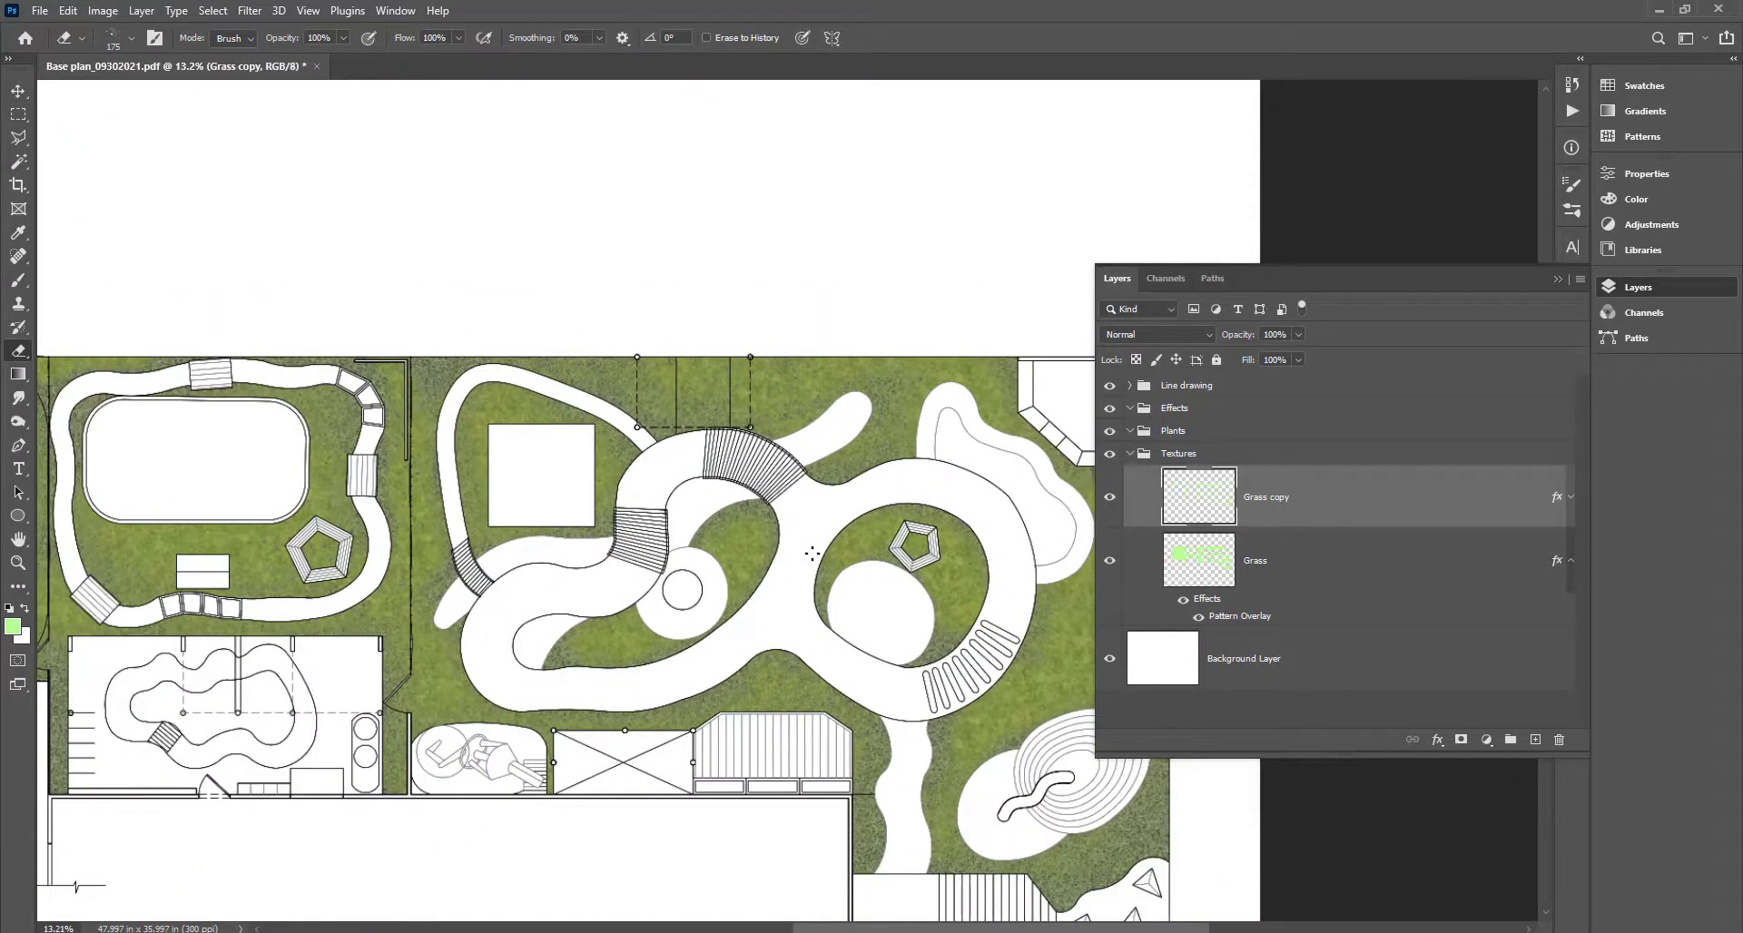
pyautogui.scroll(5, 792, 557)
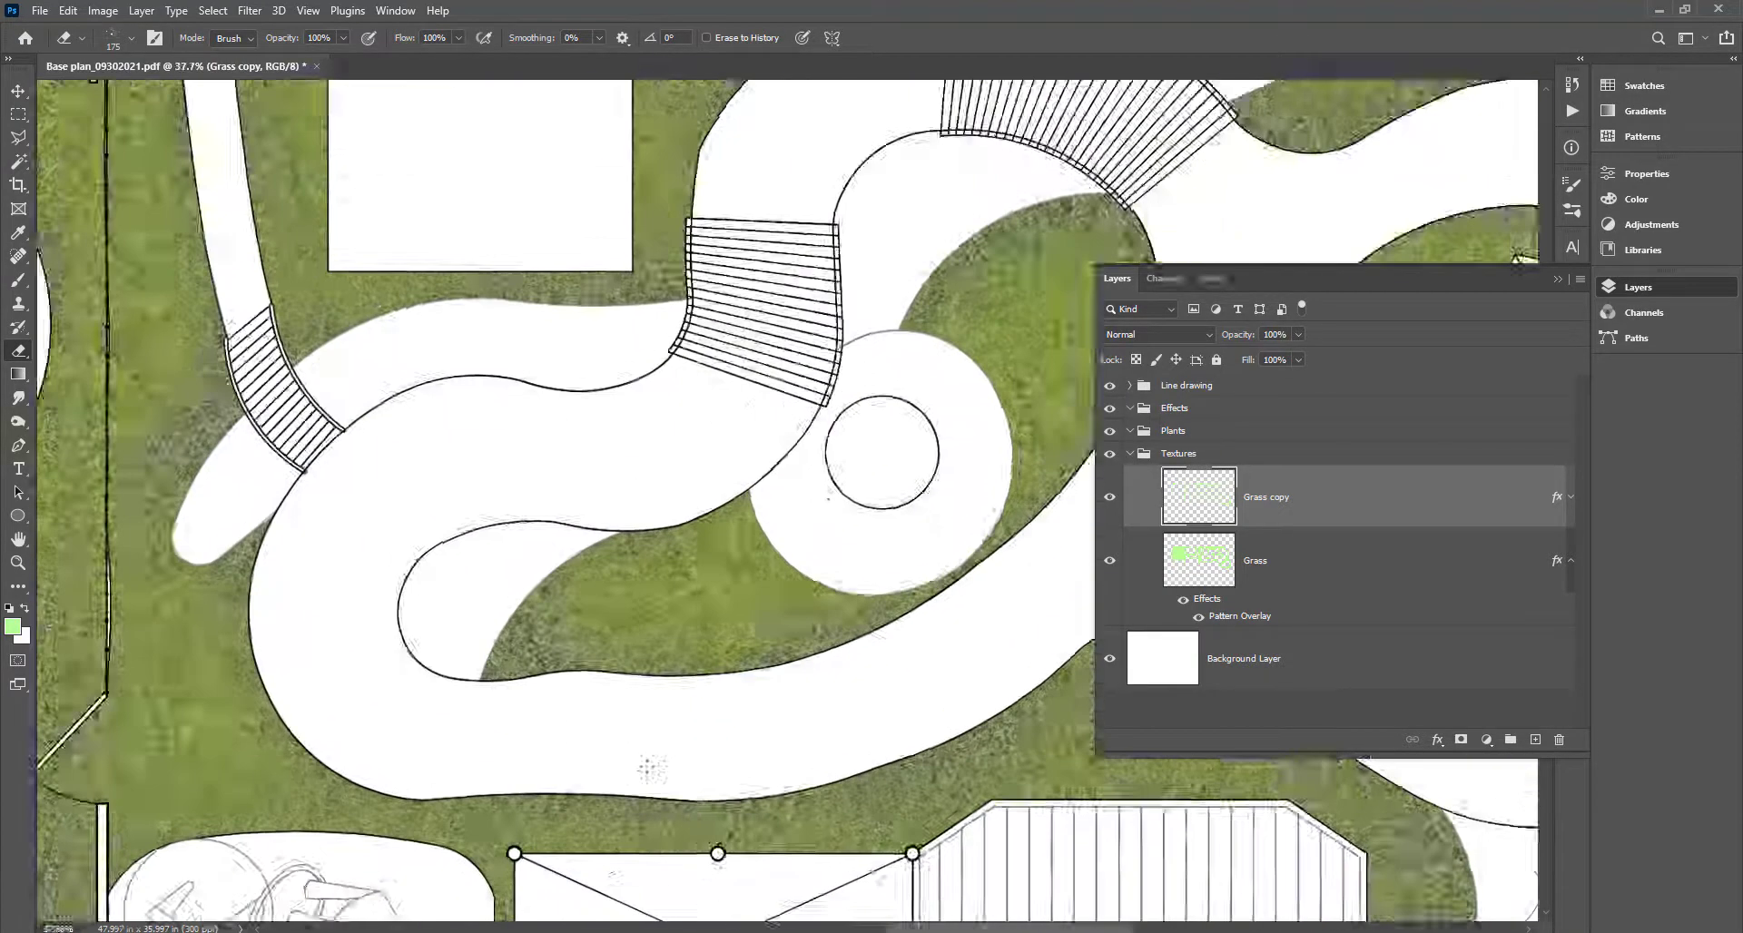
# Switch to the Magic Wand tool (W) to select areas by colour.
pyautogui.press('w')
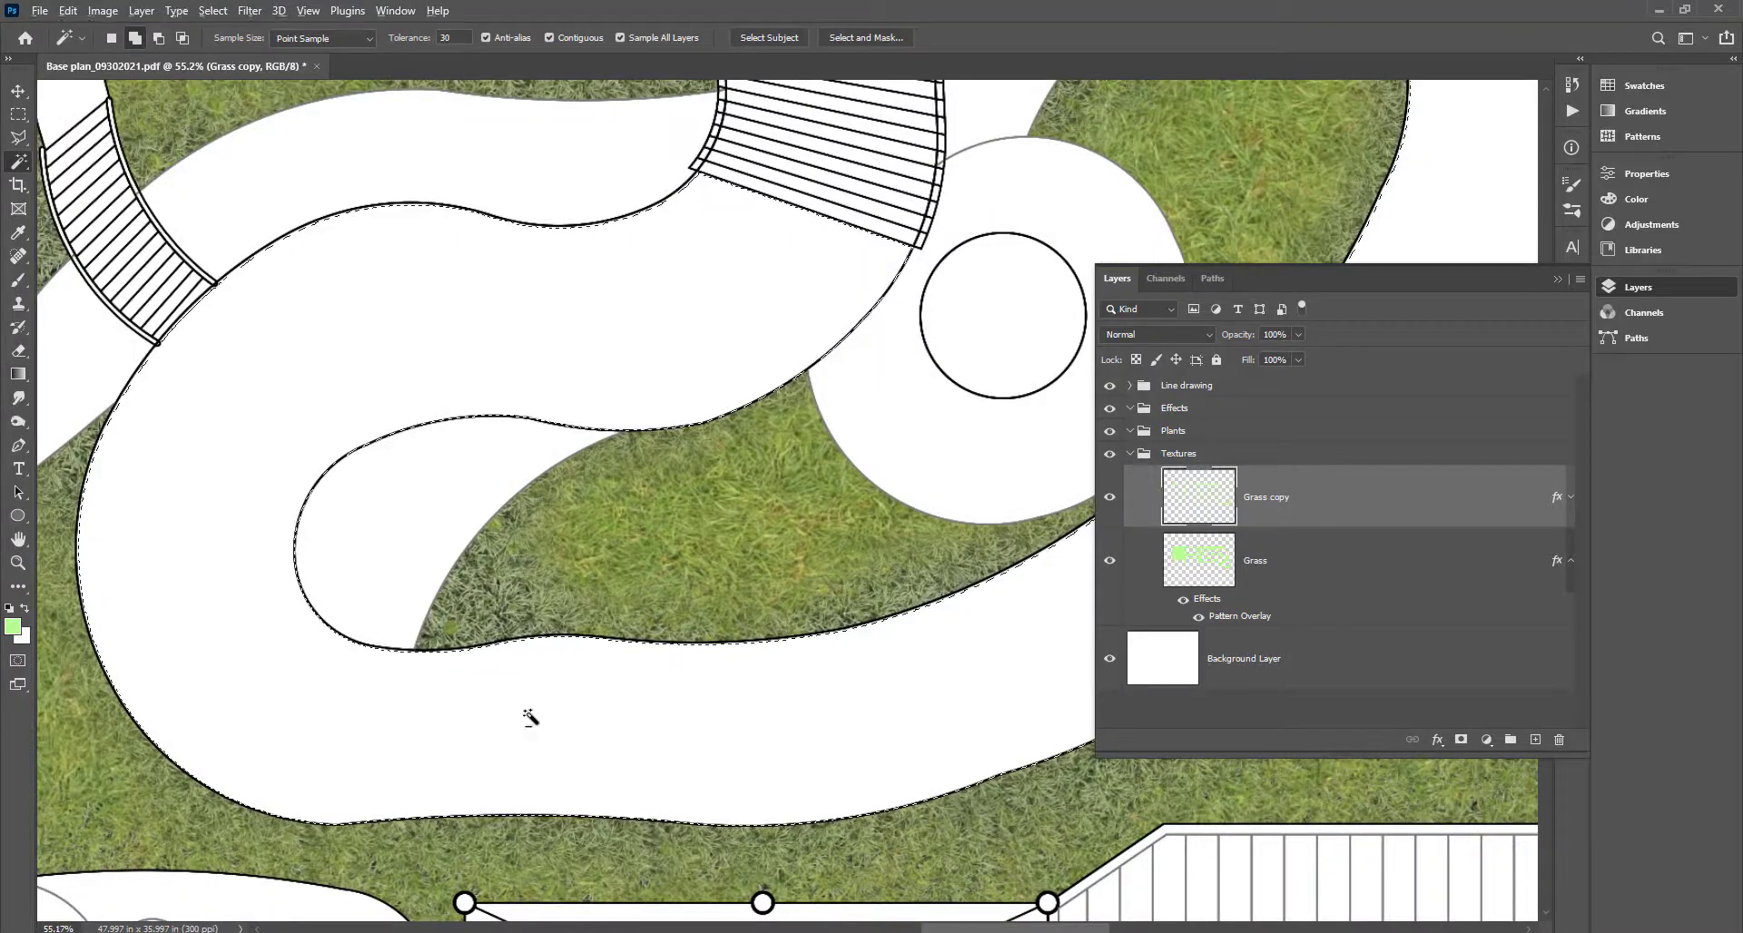
pyautogui.scroll(-3, 529, 717)
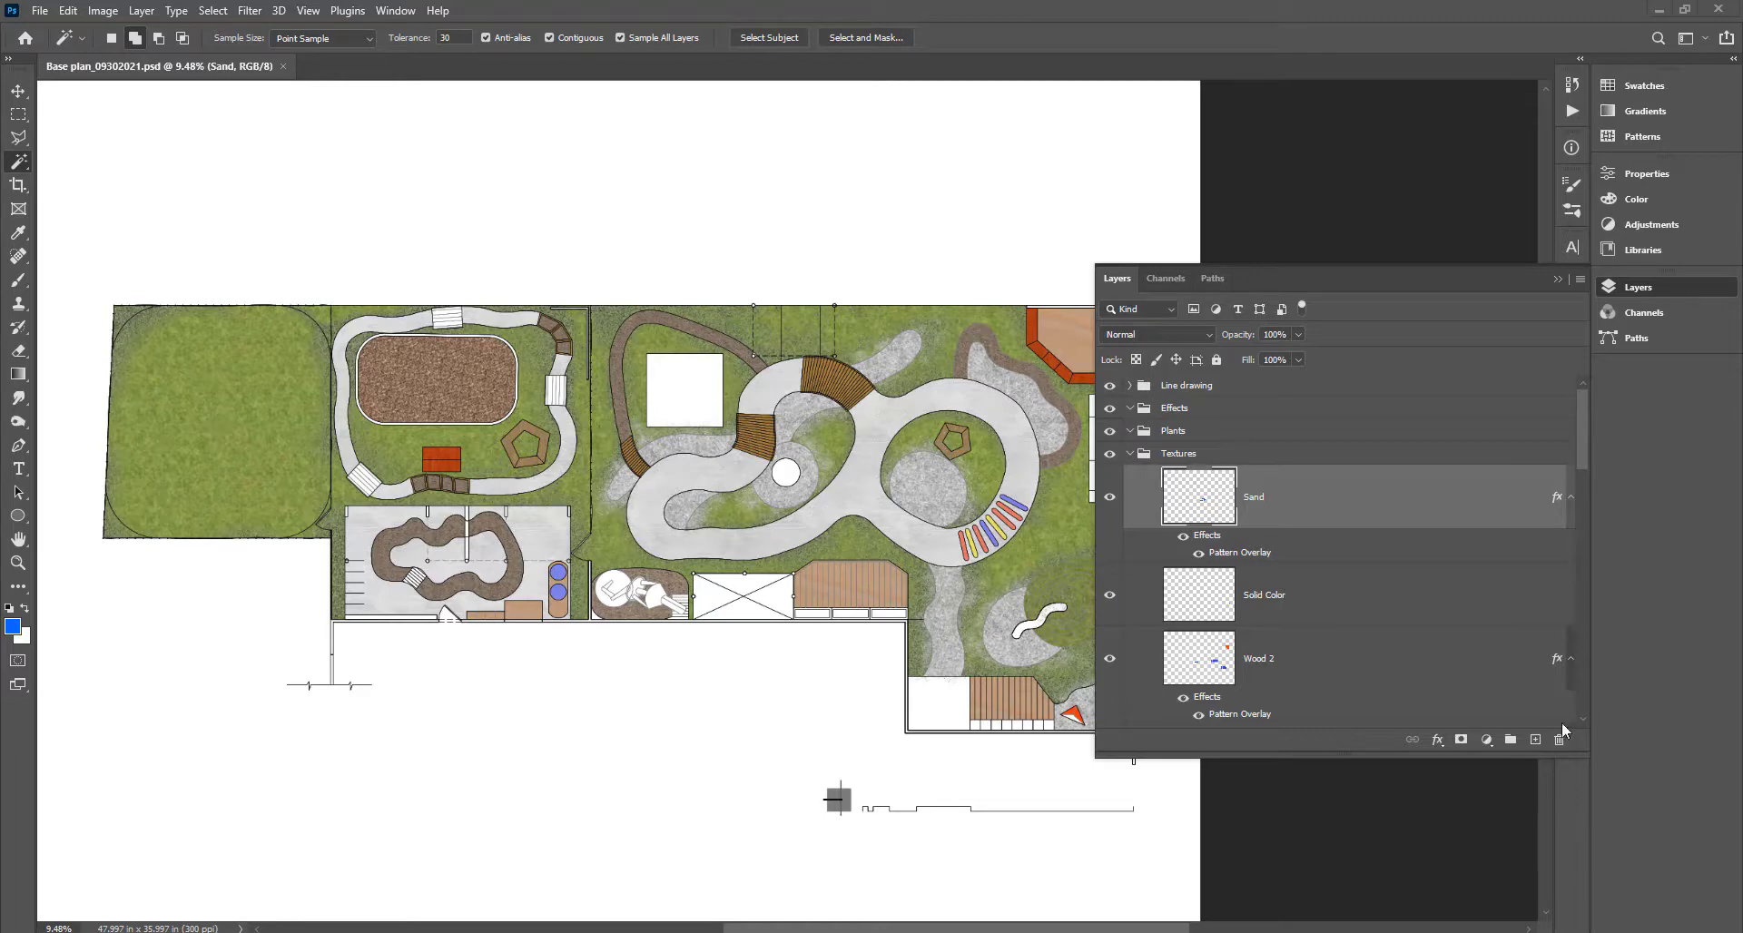
# Load every lawn from the Grass layer as a selection and open the new adjustment layer menu.
pyautogui.scroll(-10, 1506, 651)
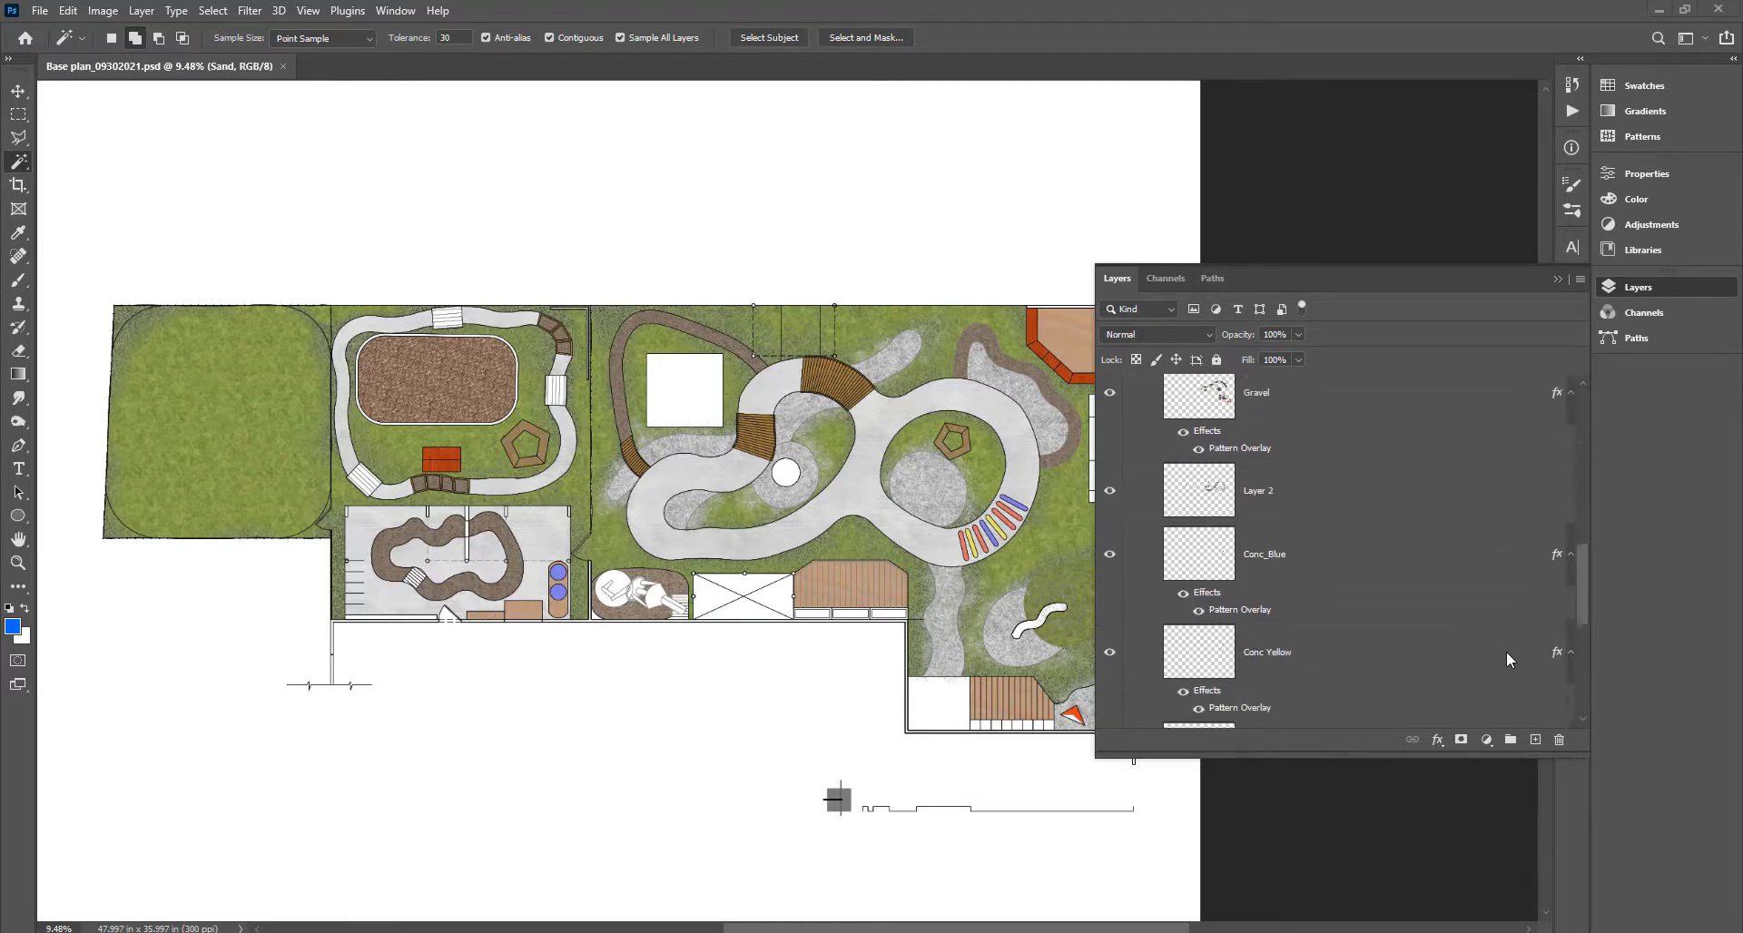
pyautogui.scroll(-8, 1506, 651)
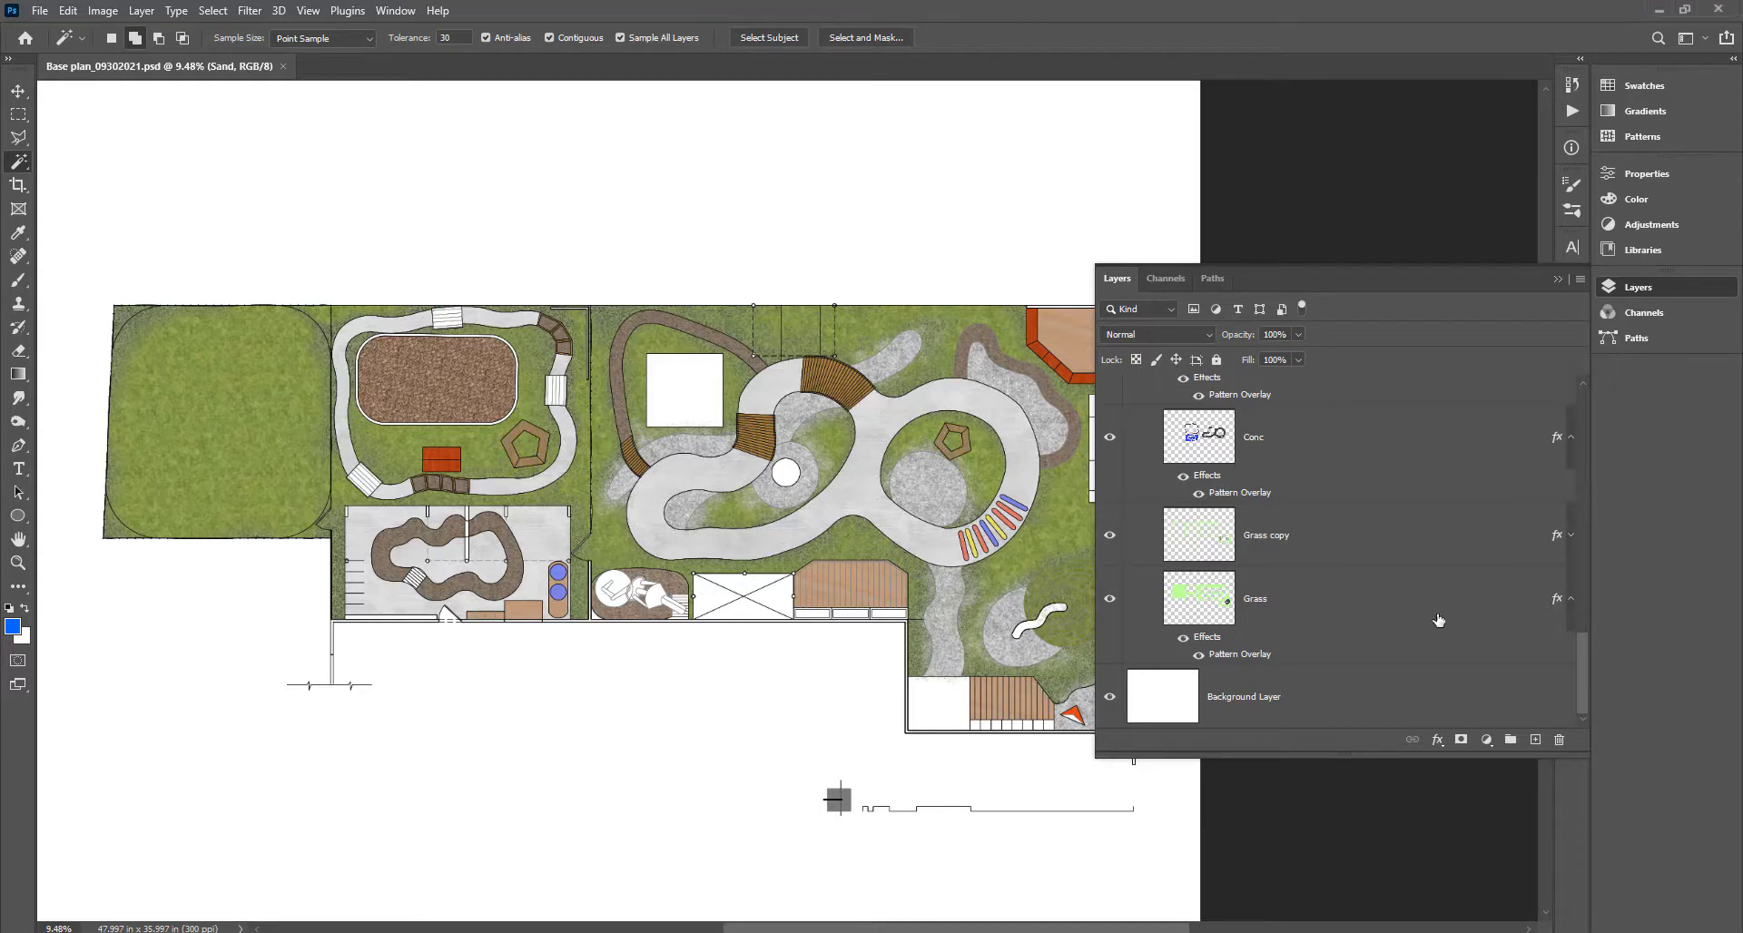
pyautogui.keyDown('ctrl'); pyautogui.click(1200, 603); pyautogui.keyUp('ctrl')
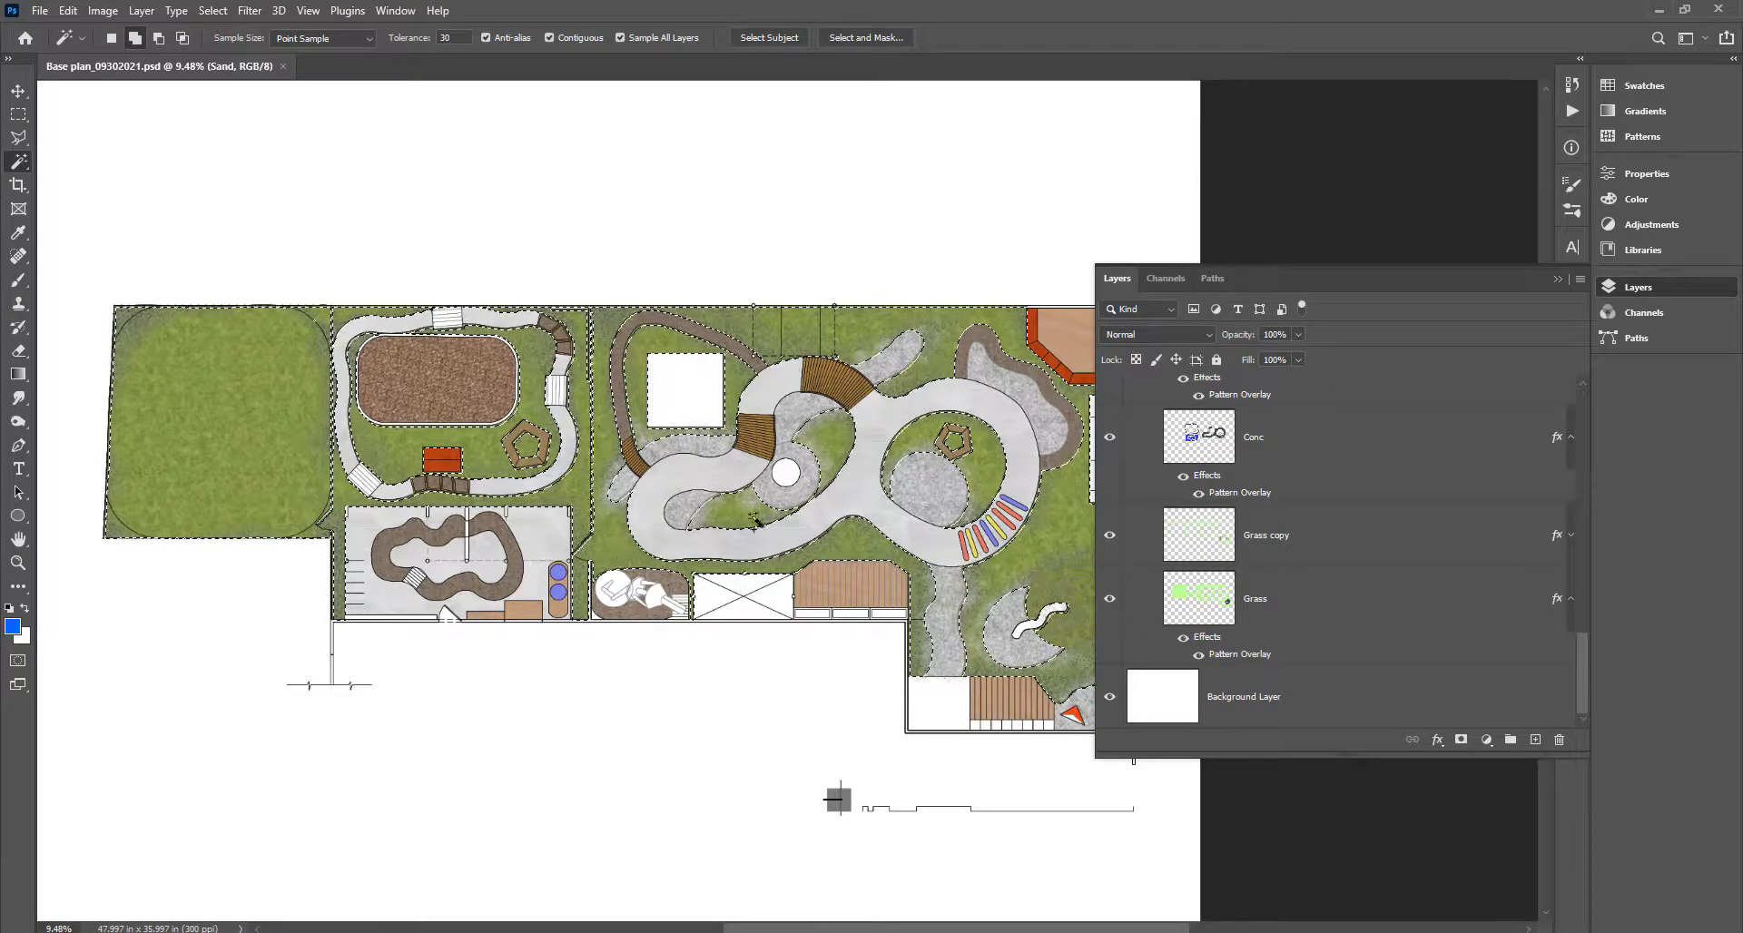
pyautogui.click(1488, 741)
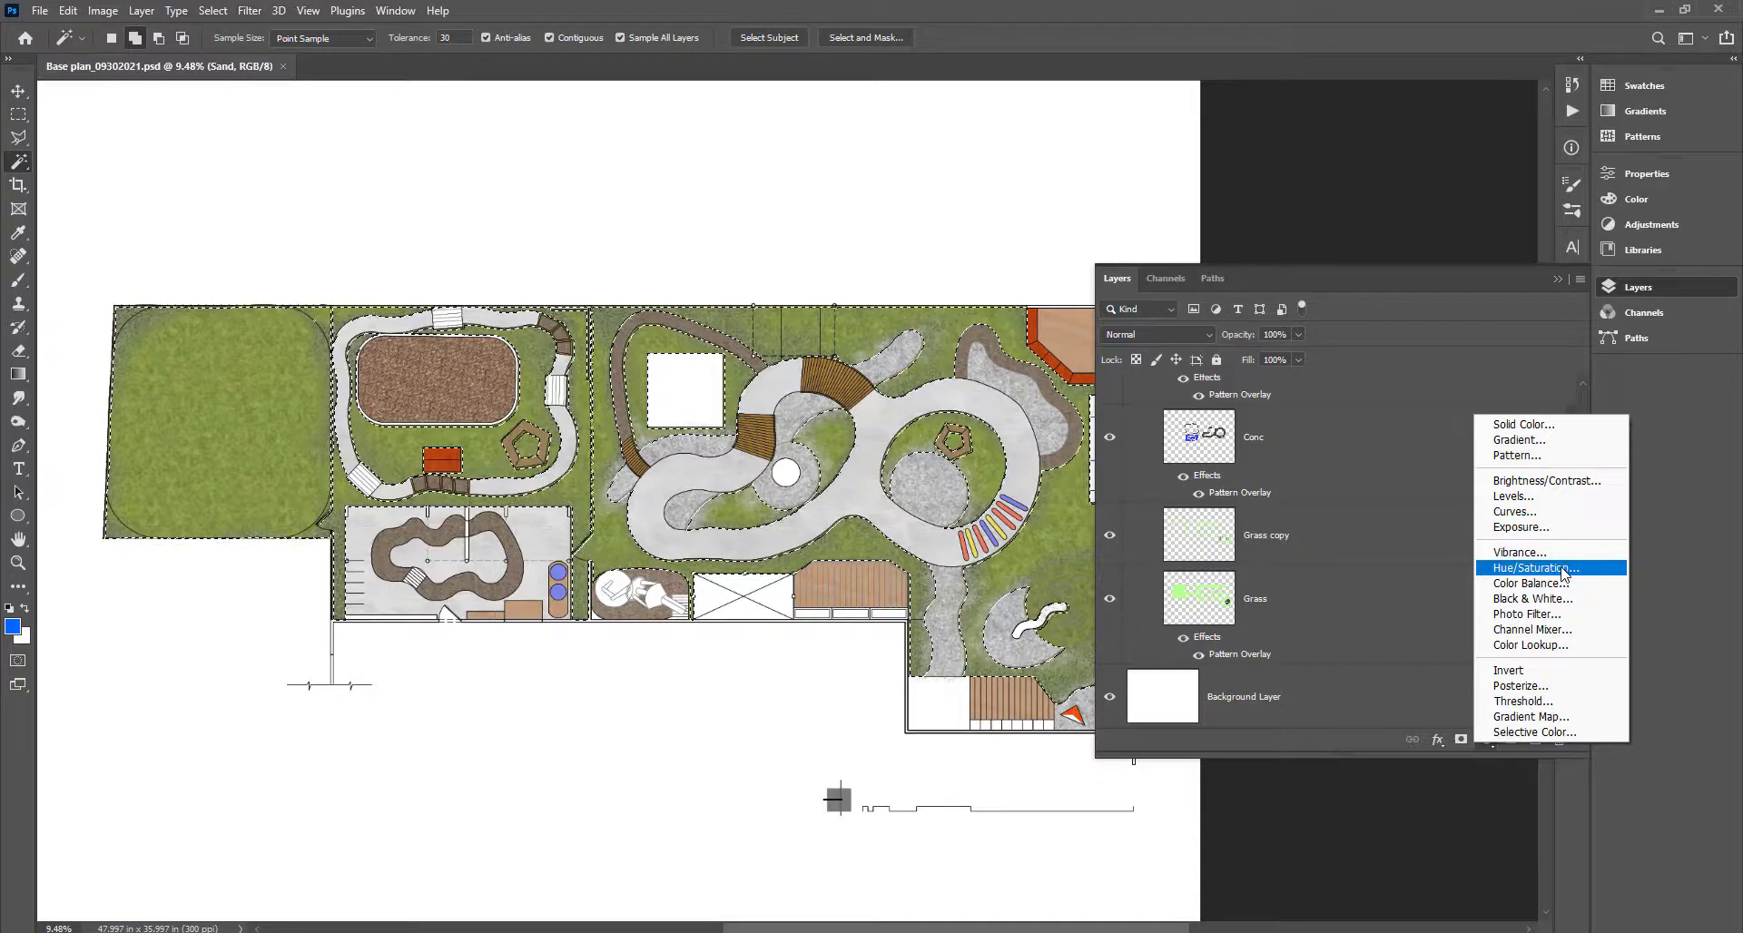
# Add a Hue/Saturation adjustment layer masked to the selected lawns.
pyautogui.click(1510, 570)
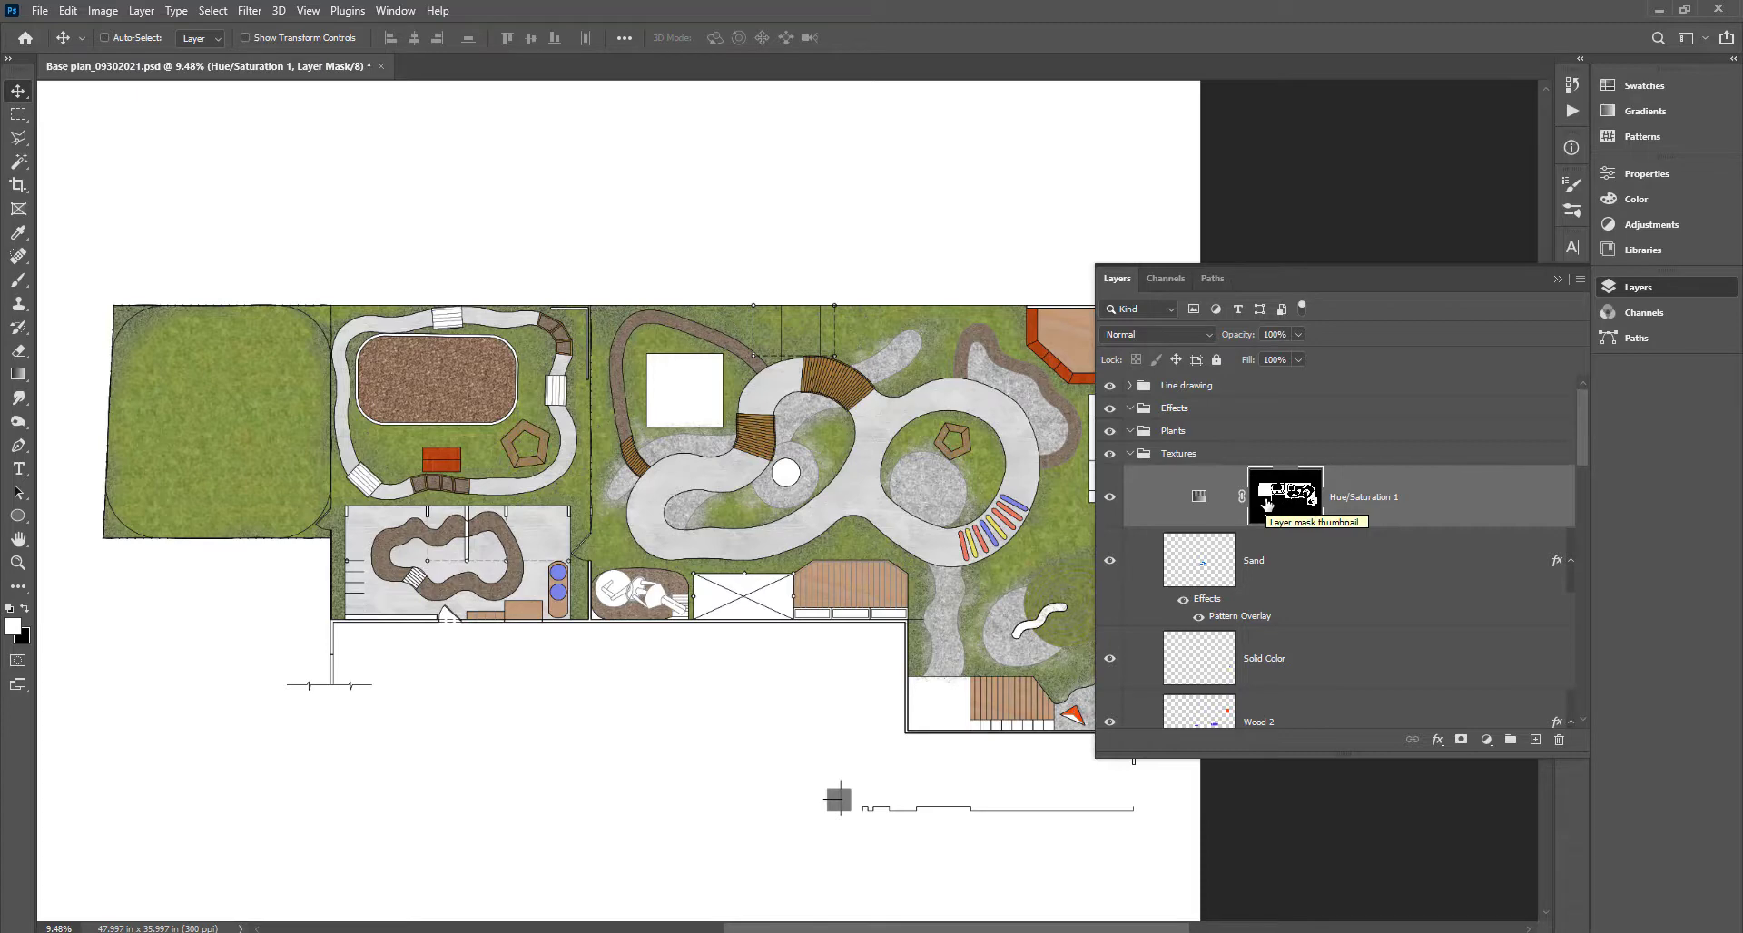
# Set Hue/Saturation 1's Saturation to -25 and zoom in to check the muted lawns.
pyautogui.doubleClick(1199, 498)
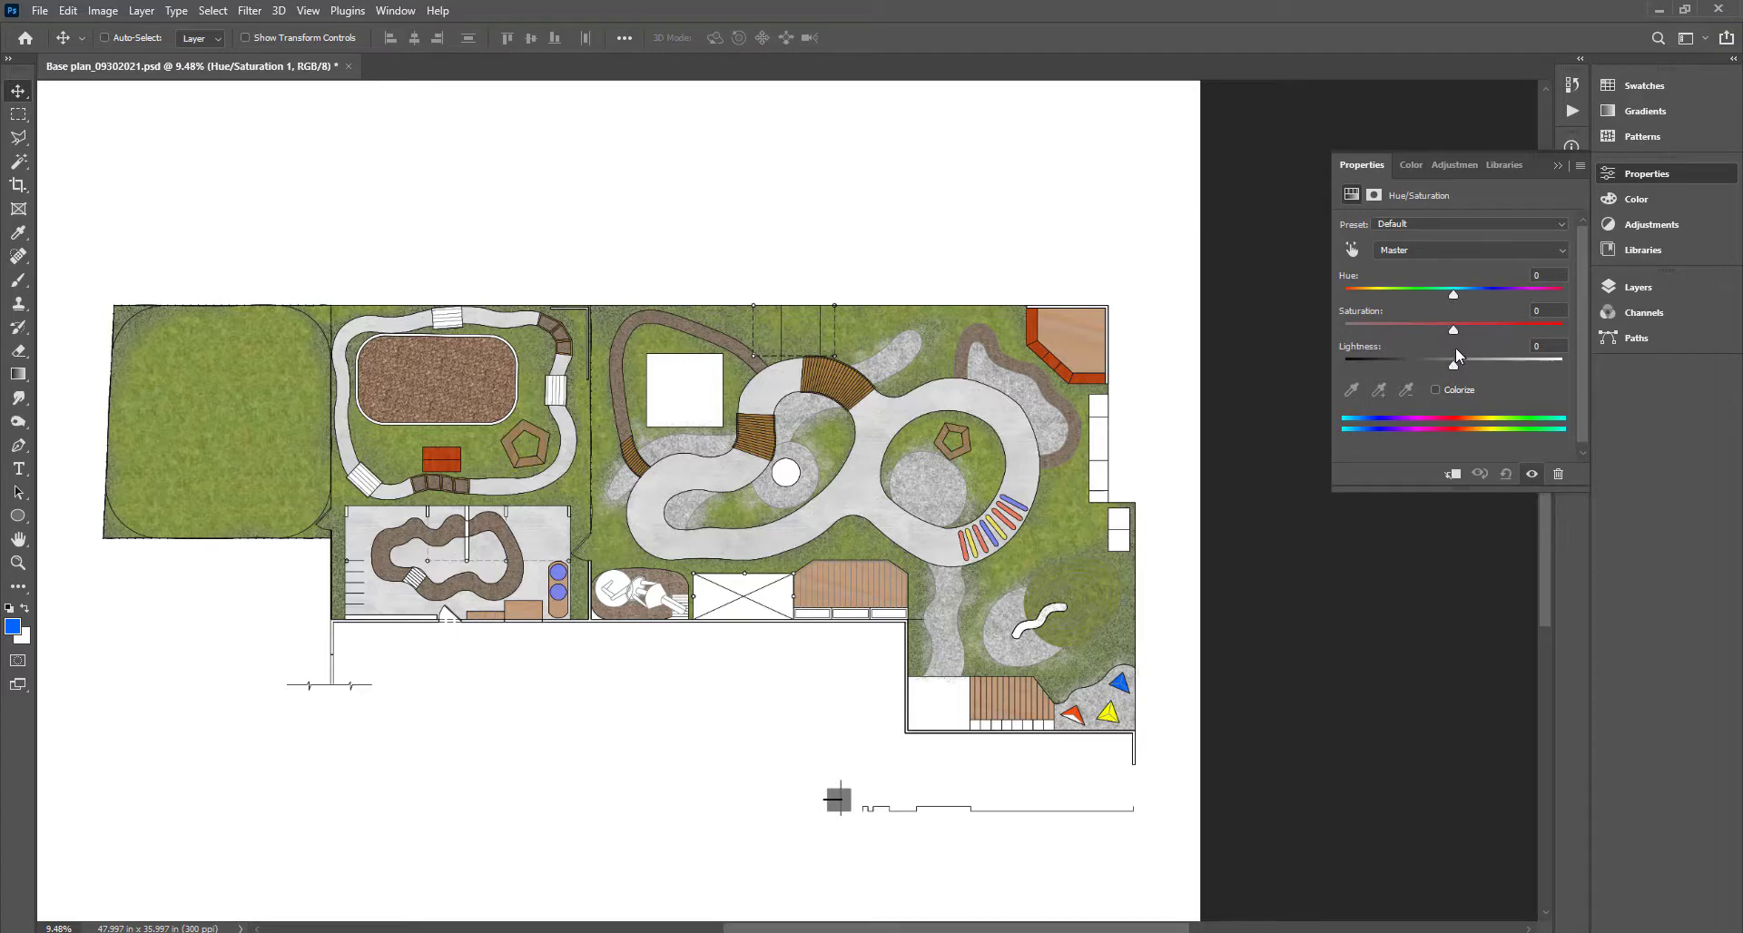
pyautogui.moveTo(1452, 333); pyautogui.dragTo(1450, 332)
pyautogui.moveTo(1427, 331); pyautogui.dragTo(1427, 332)
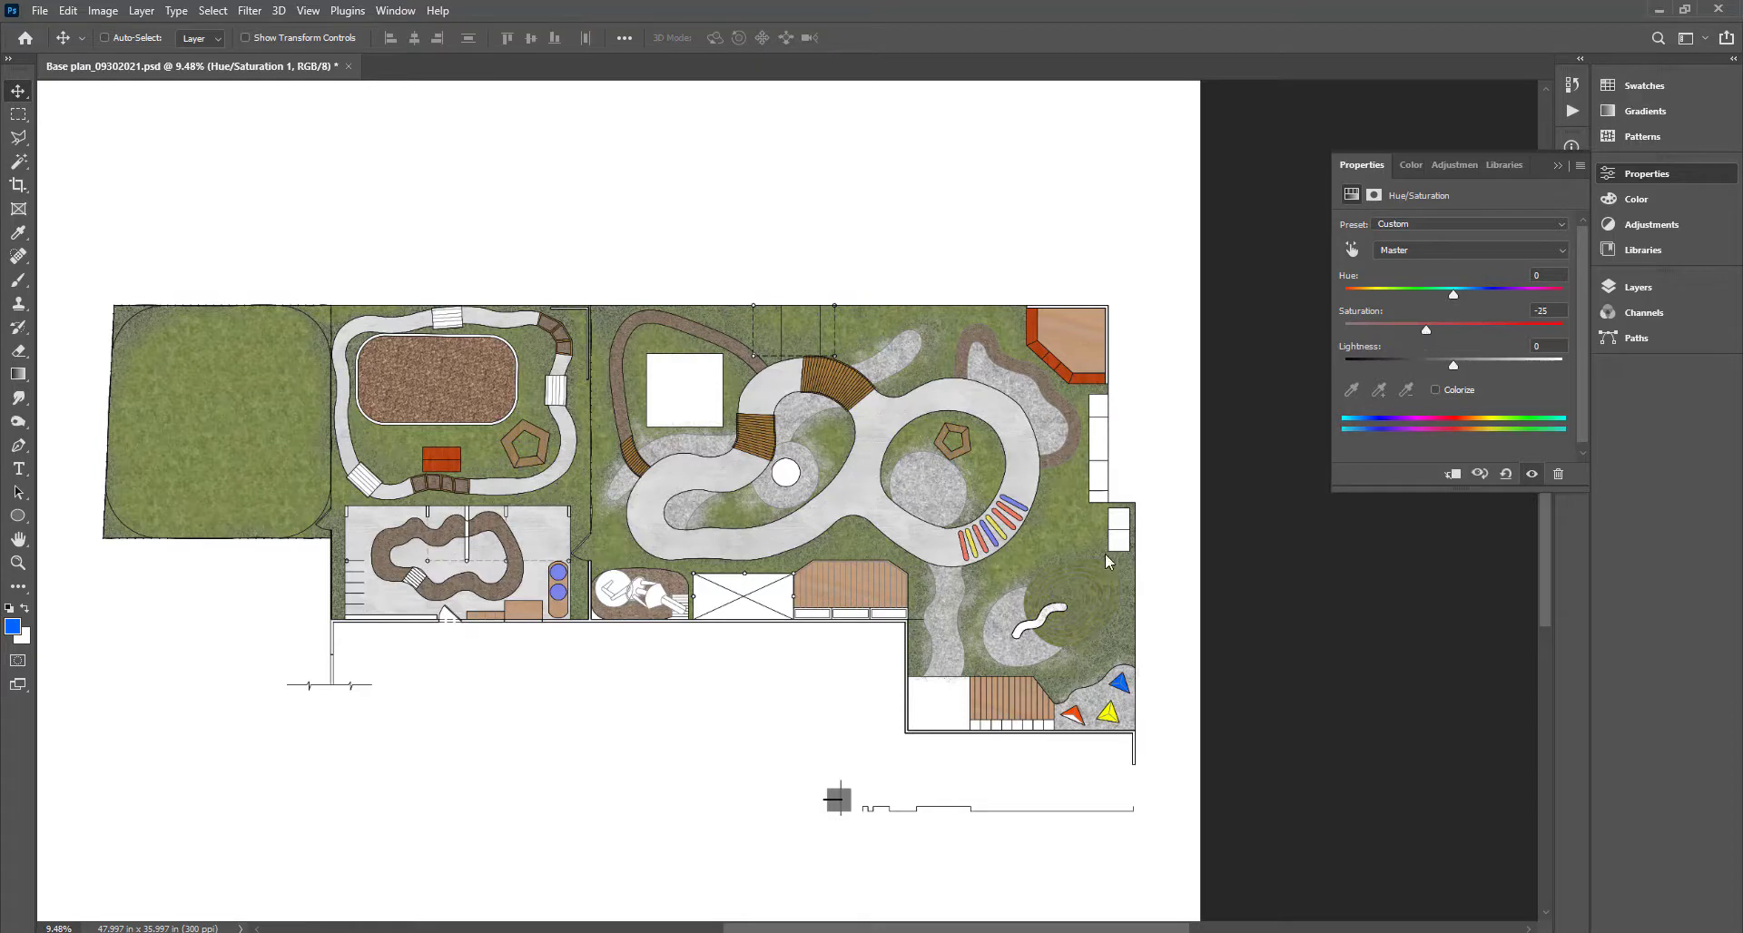
pyautogui.scroll(3, 409, 254)
pyautogui.scroll(3, 1015, 525)
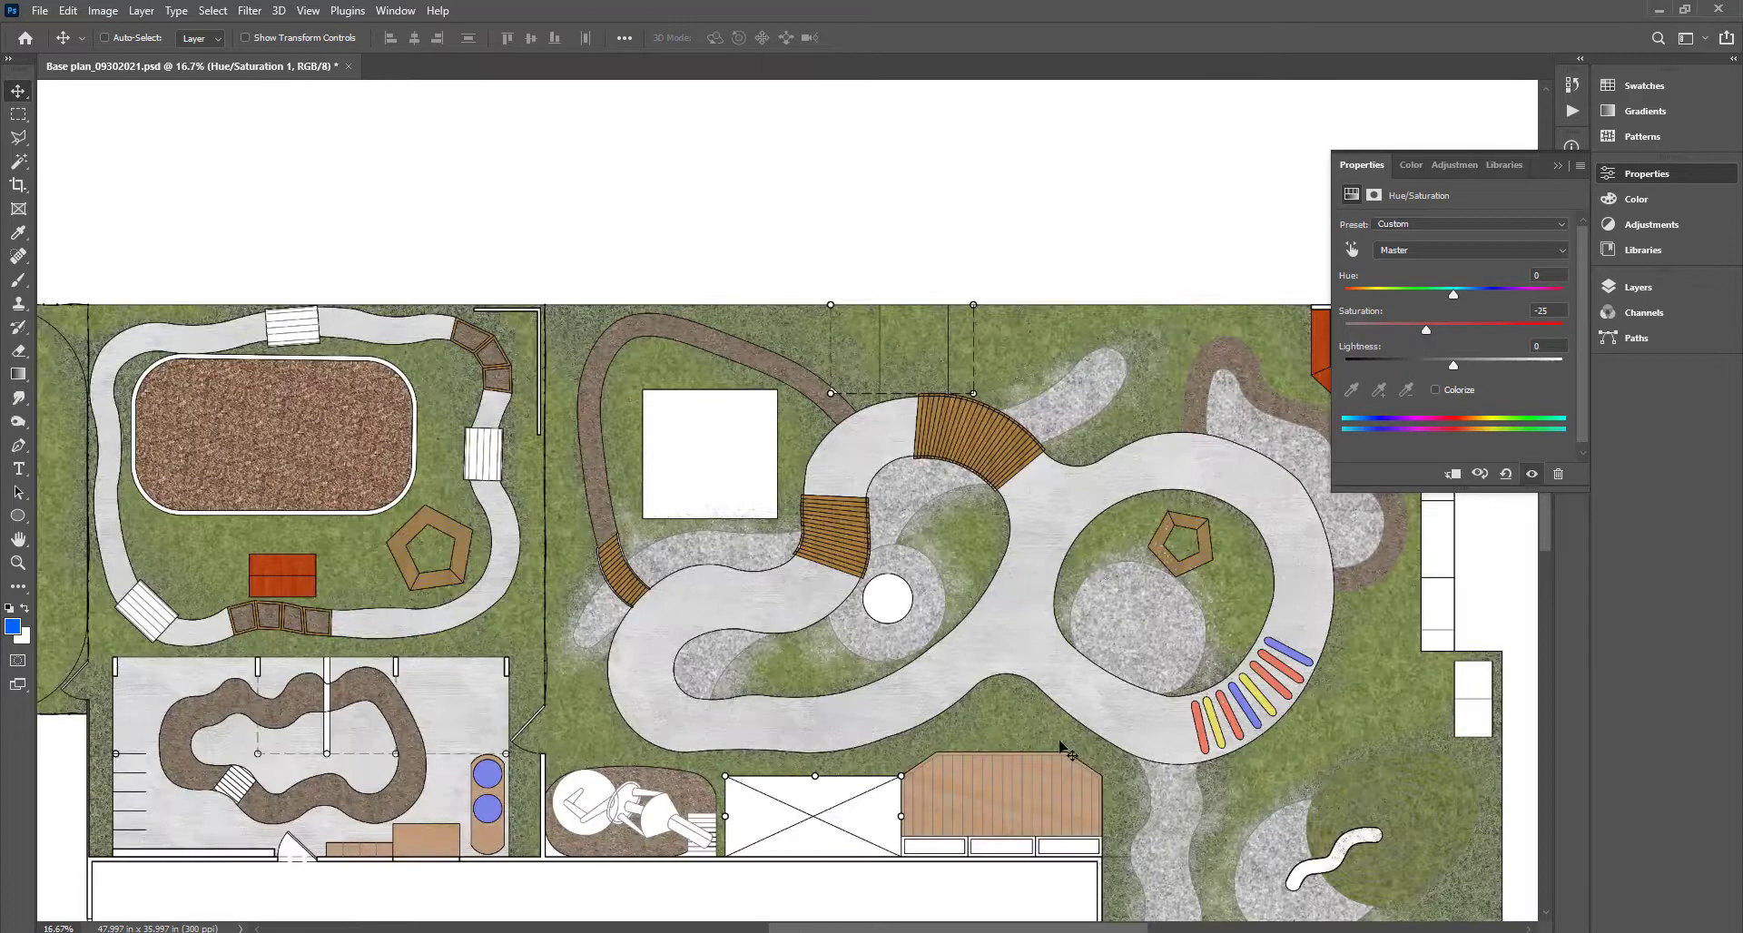
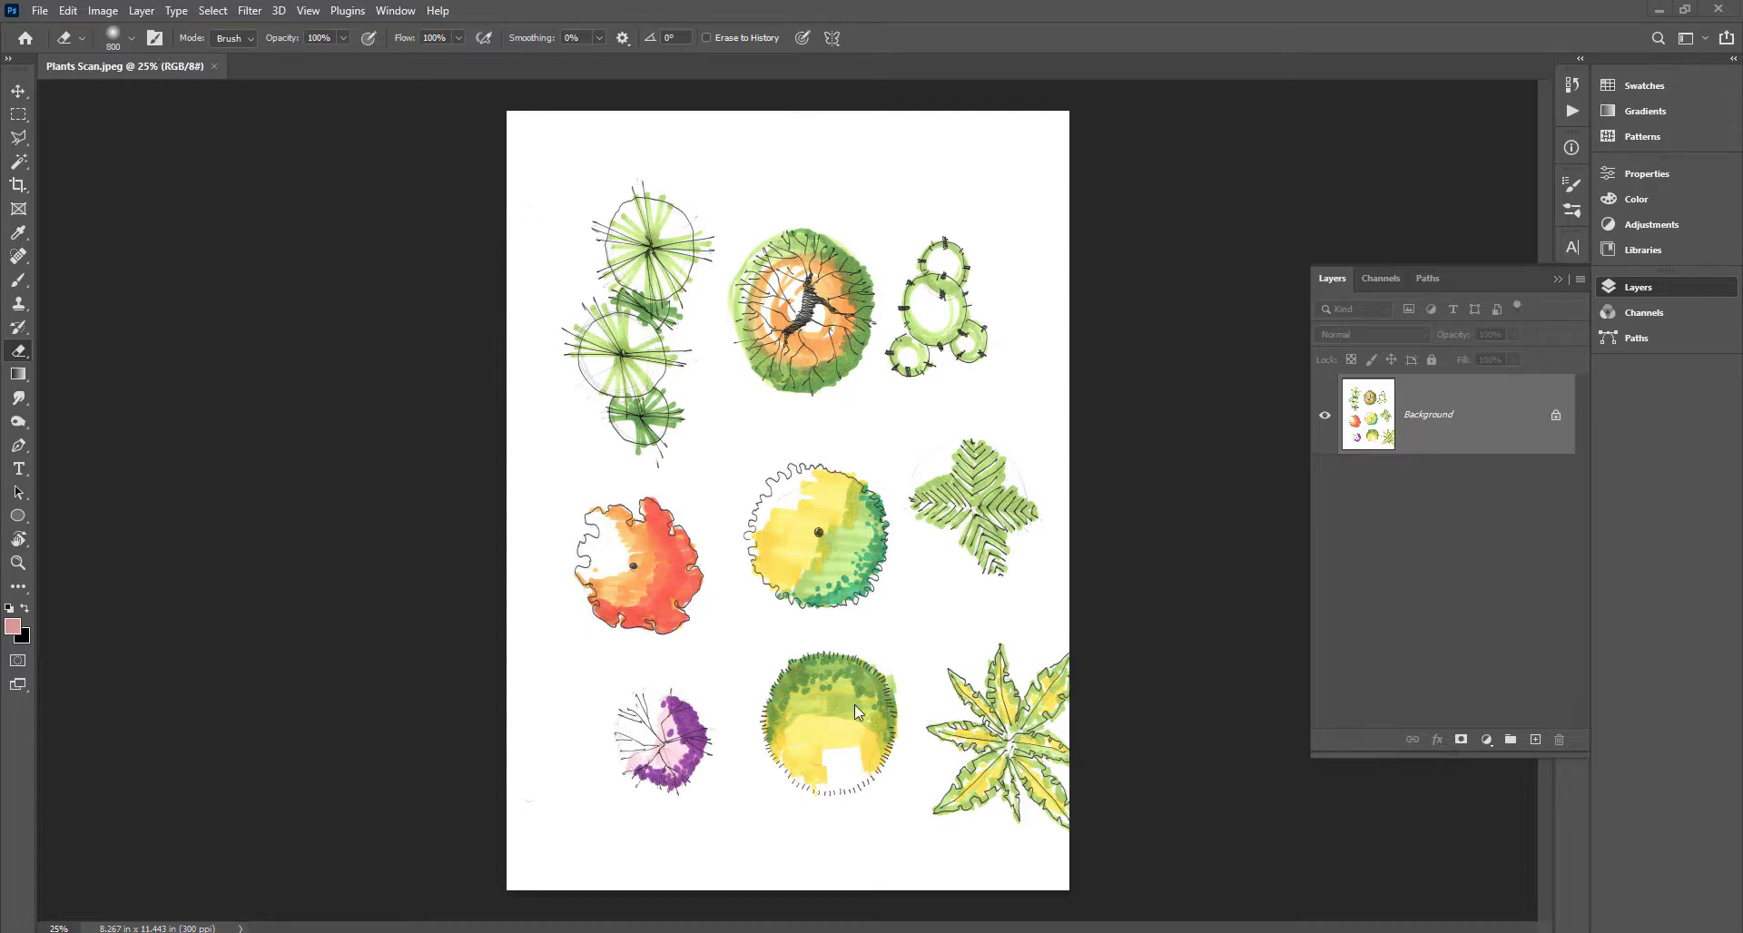
# Rotate the Plants Scan.jpeg sheet 90° clockwise to landscape, 11.443 × 8.267 in, and zoom in.
pyautogui.click(102, 11)
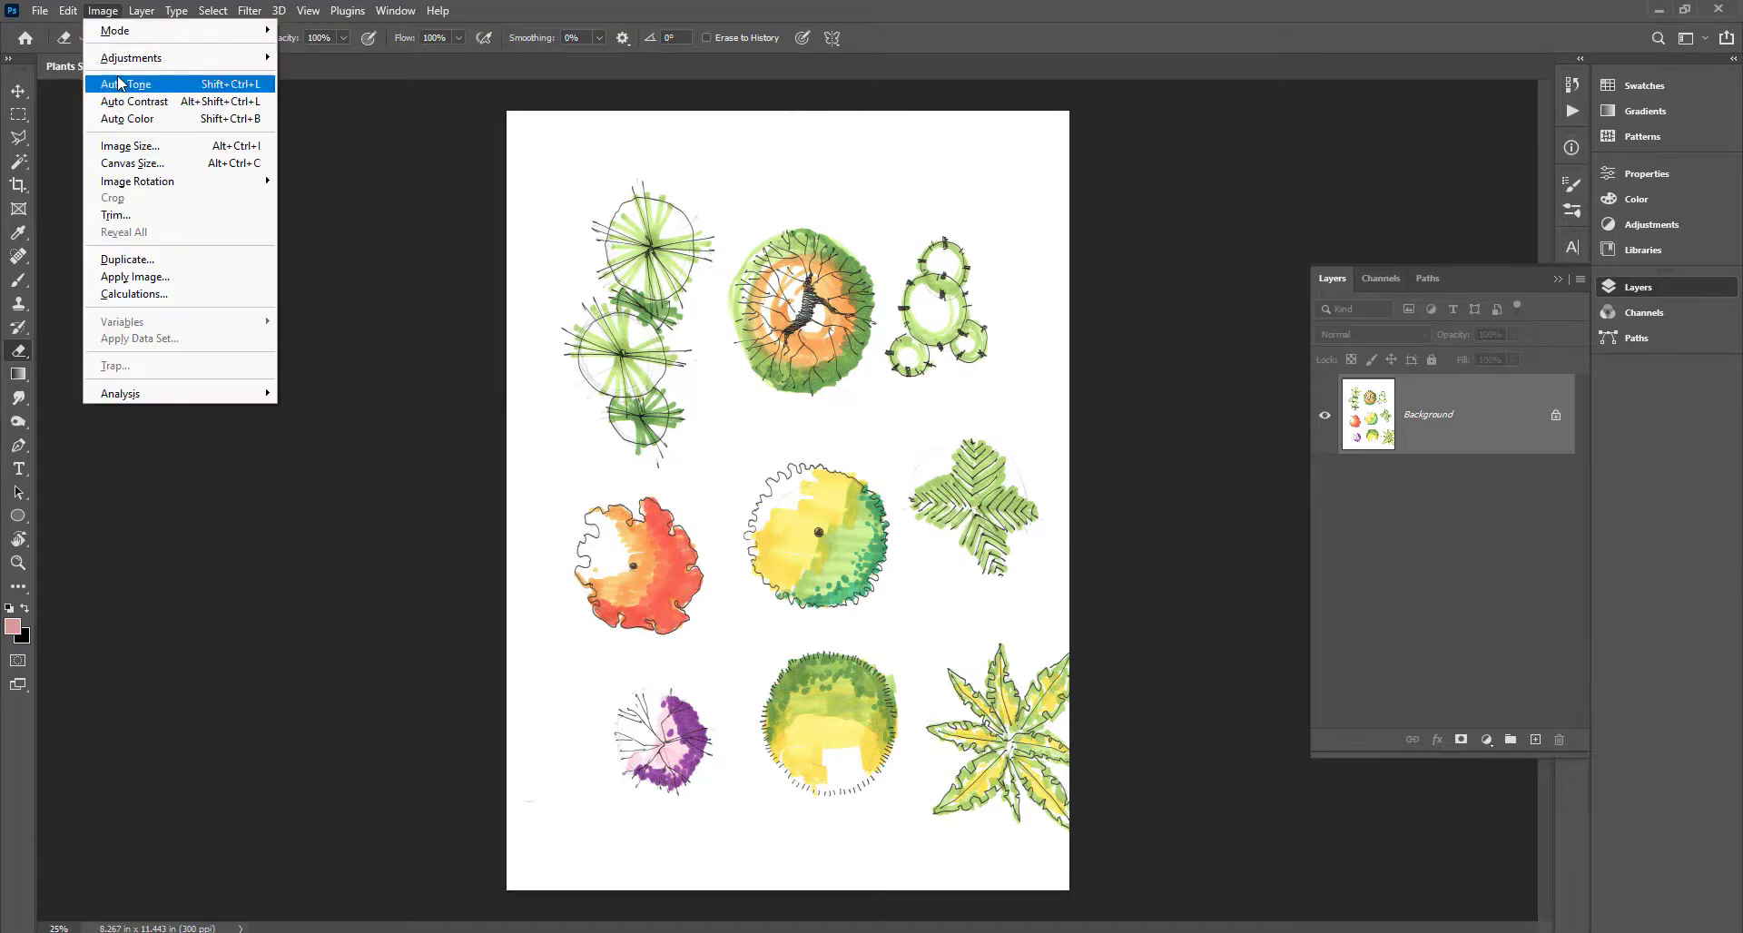
pyautogui.moveTo(127, 60)
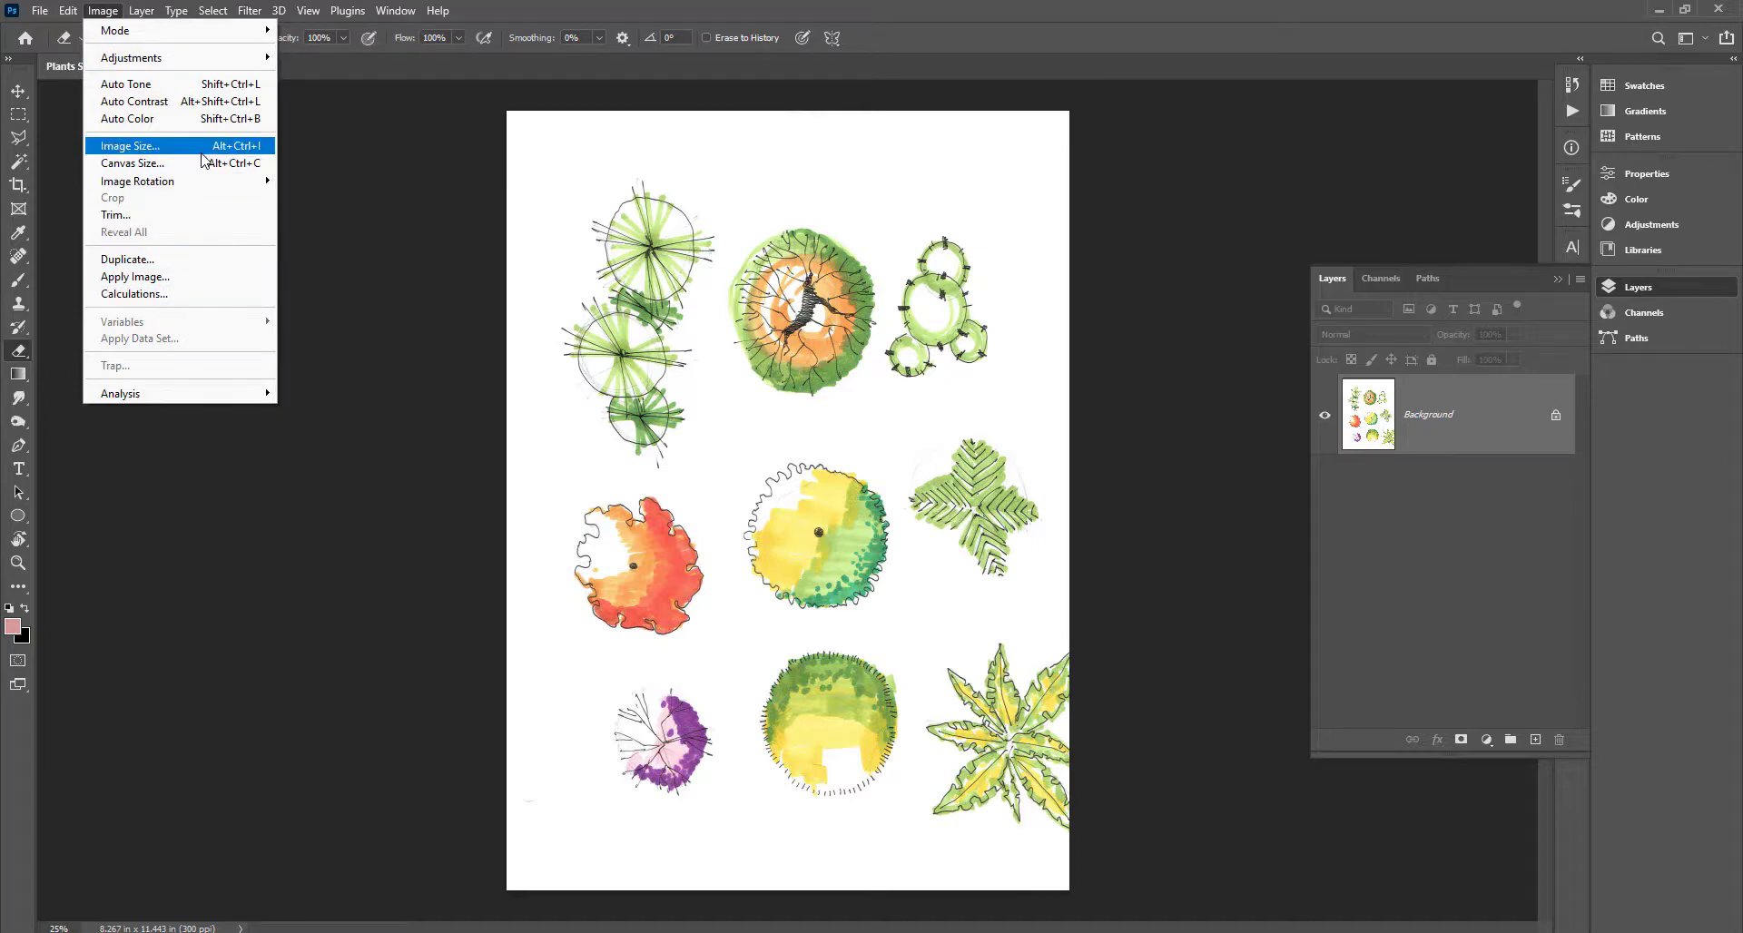
pyautogui.moveTo(204, 183)
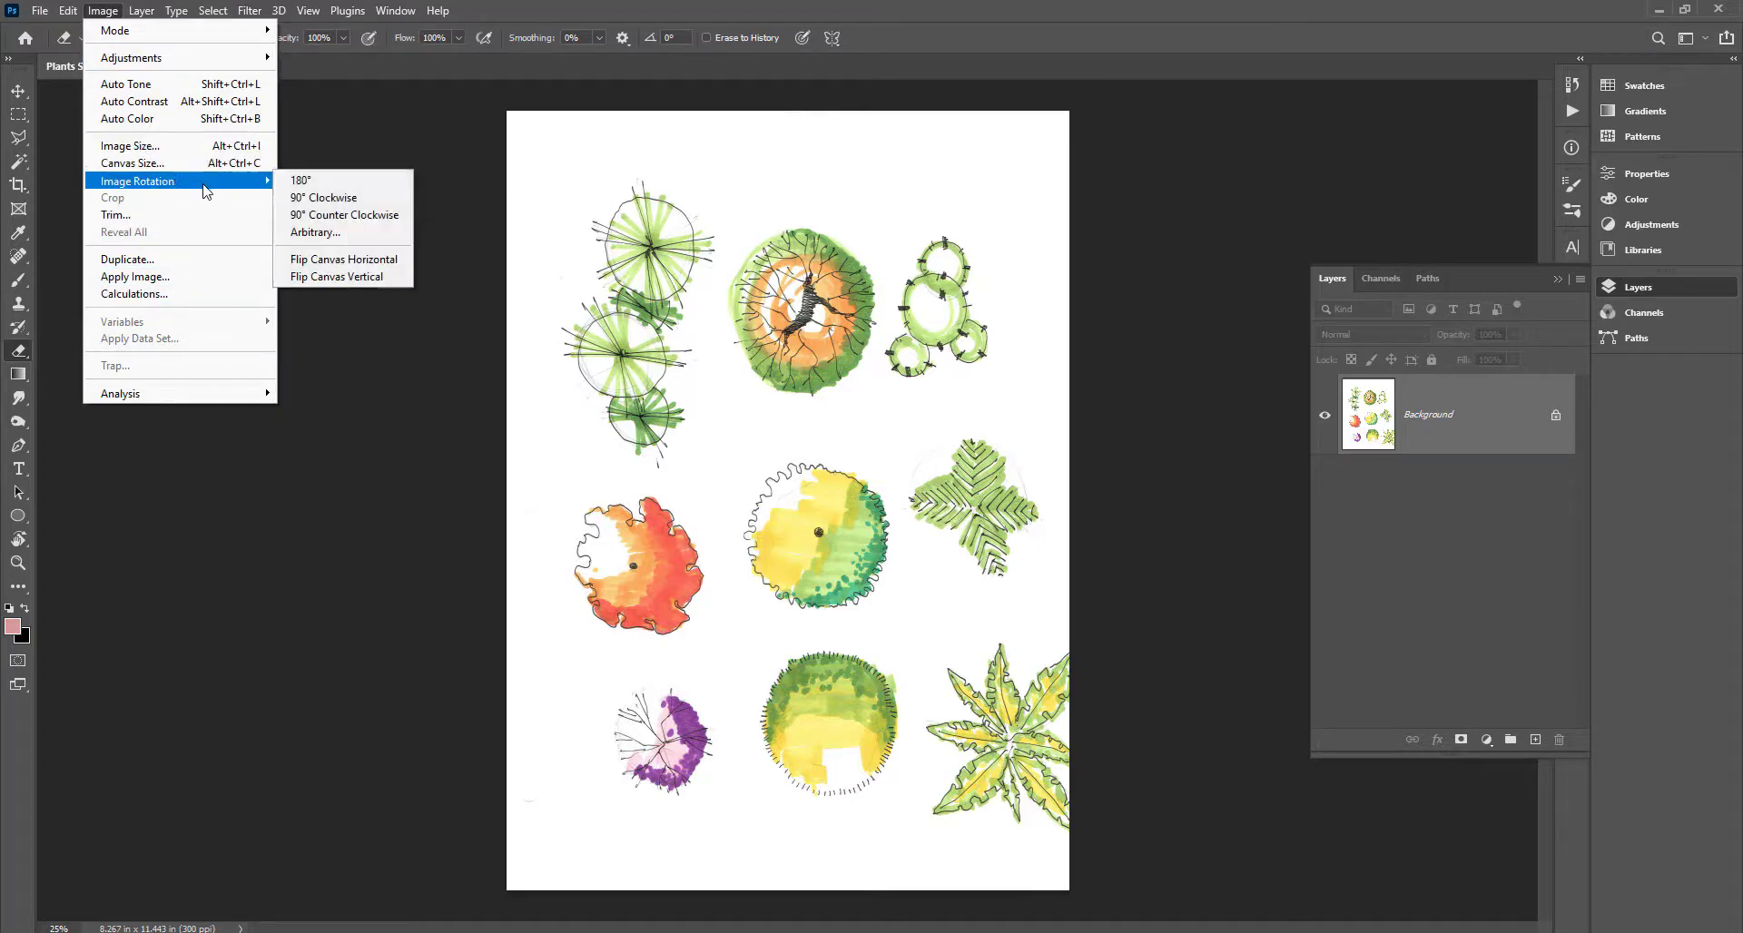
pyautogui.click(380, 203)
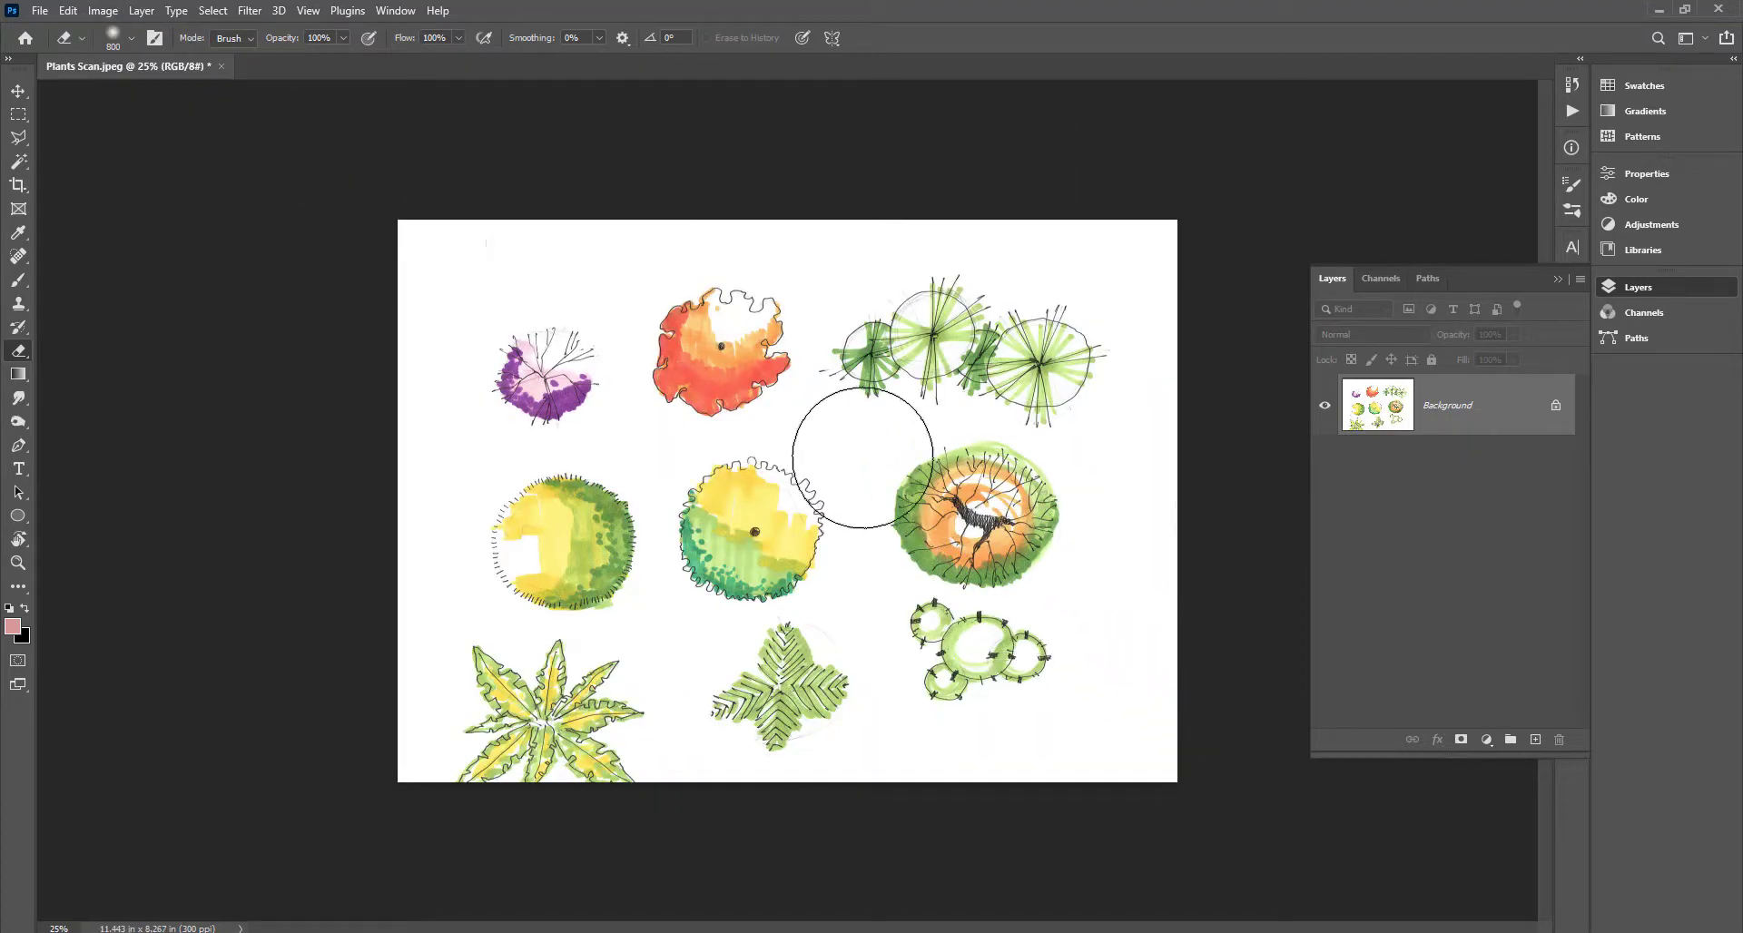
pyautogui.scroll(2, 914, 389)
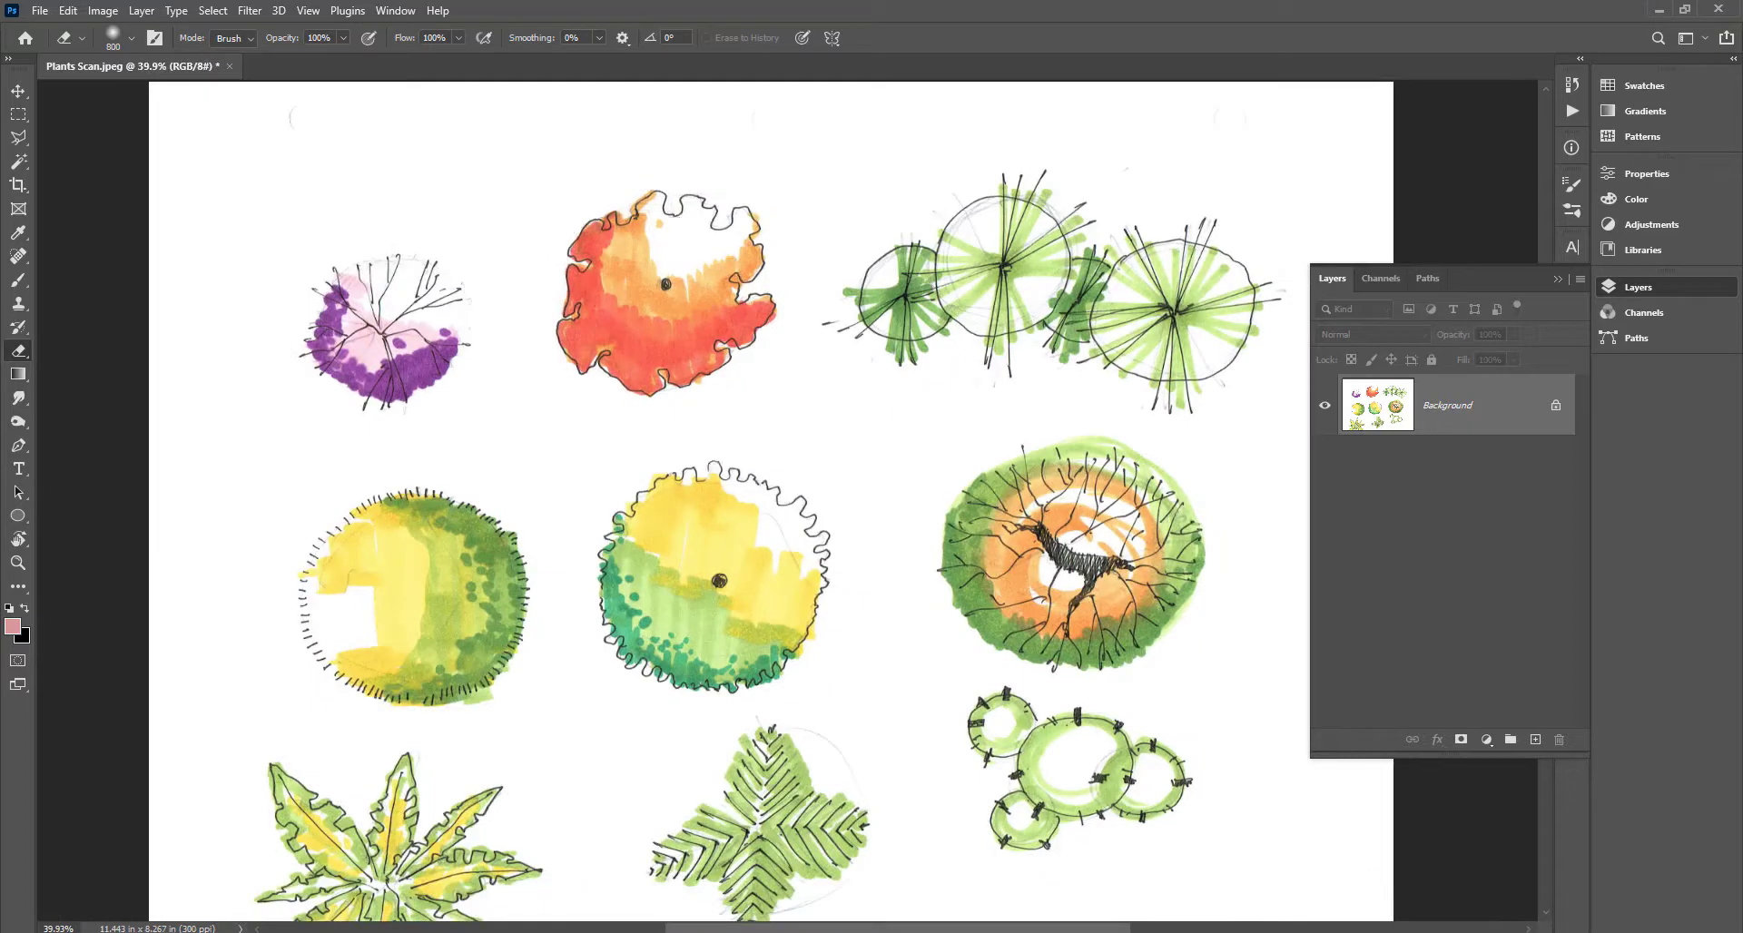
# Lasso-select the purple plant at top left with the Object Selection tool and copy it.
pyautogui.click(18, 161)
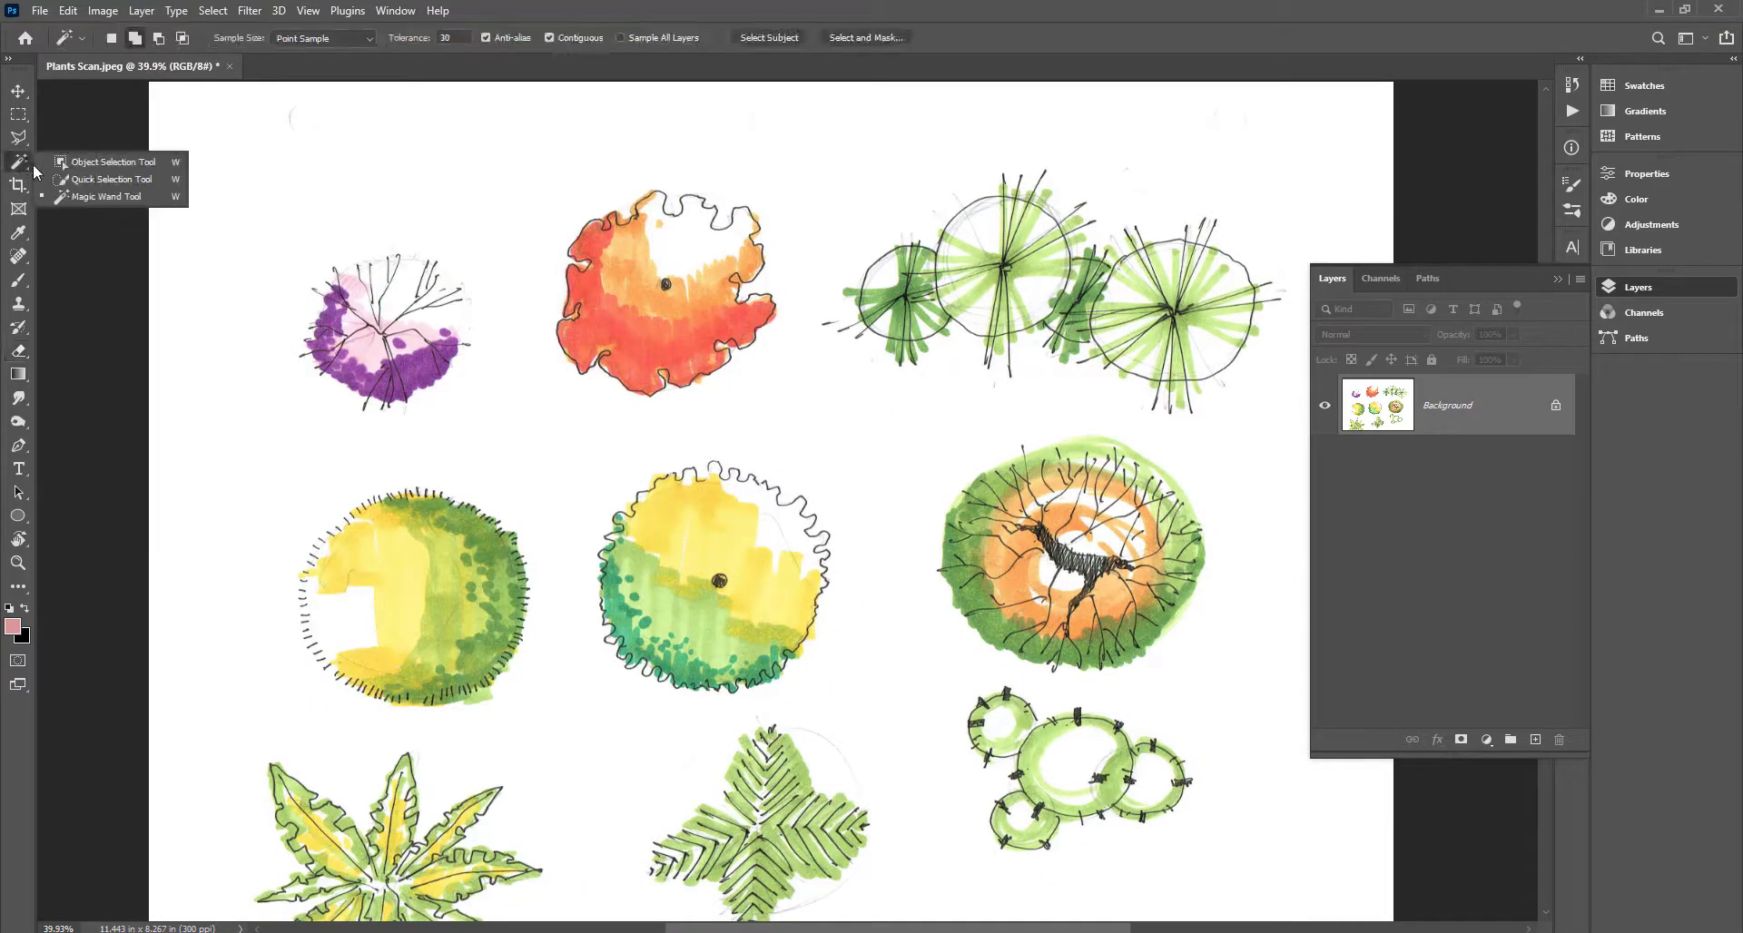
pyautogui.click(140, 169)
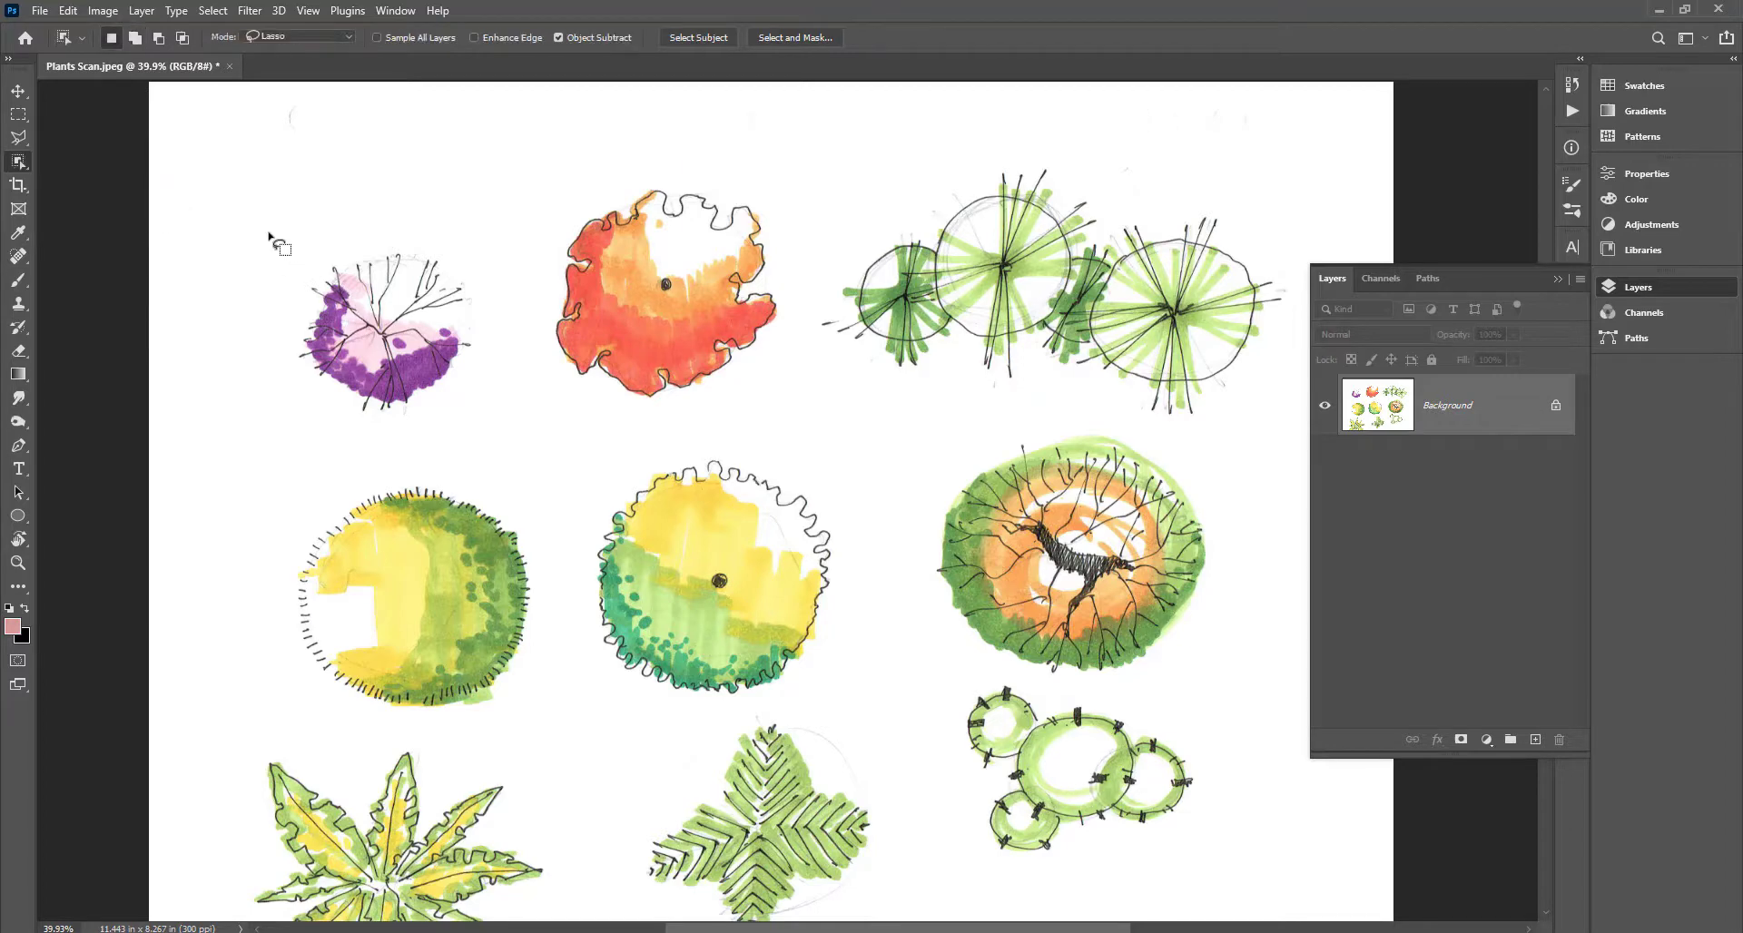
pyautogui.click(300, 37)
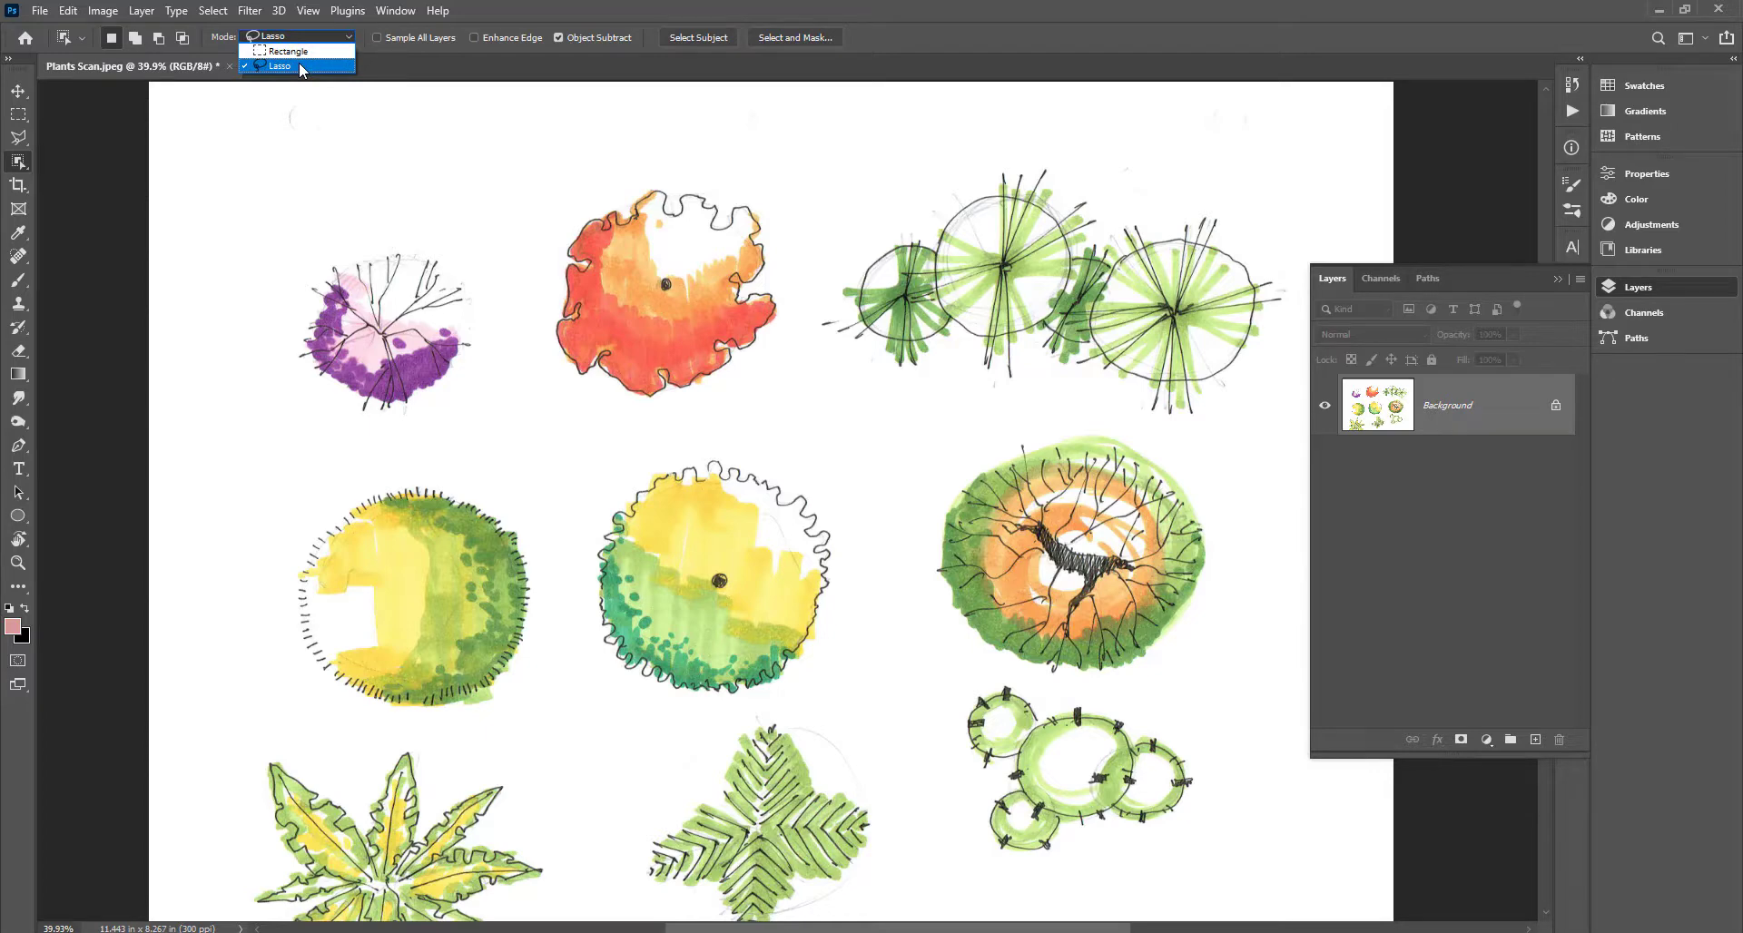
pyautogui.click(302, 66)
pyautogui.moveTo(291, 268)
pyautogui.mouseDown()
pyautogui.moveTo(373, 233)
pyautogui.moveTo(480, 258)
pyautogui.moveTo(502, 334)
pyautogui.moveTo(477, 402)
pyautogui.moveTo(437, 434)
pyautogui.moveTo(313, 427)
pyautogui.moveTo(265, 399)
pyautogui.moveTo(295, 266)
pyautogui.mouseUp()
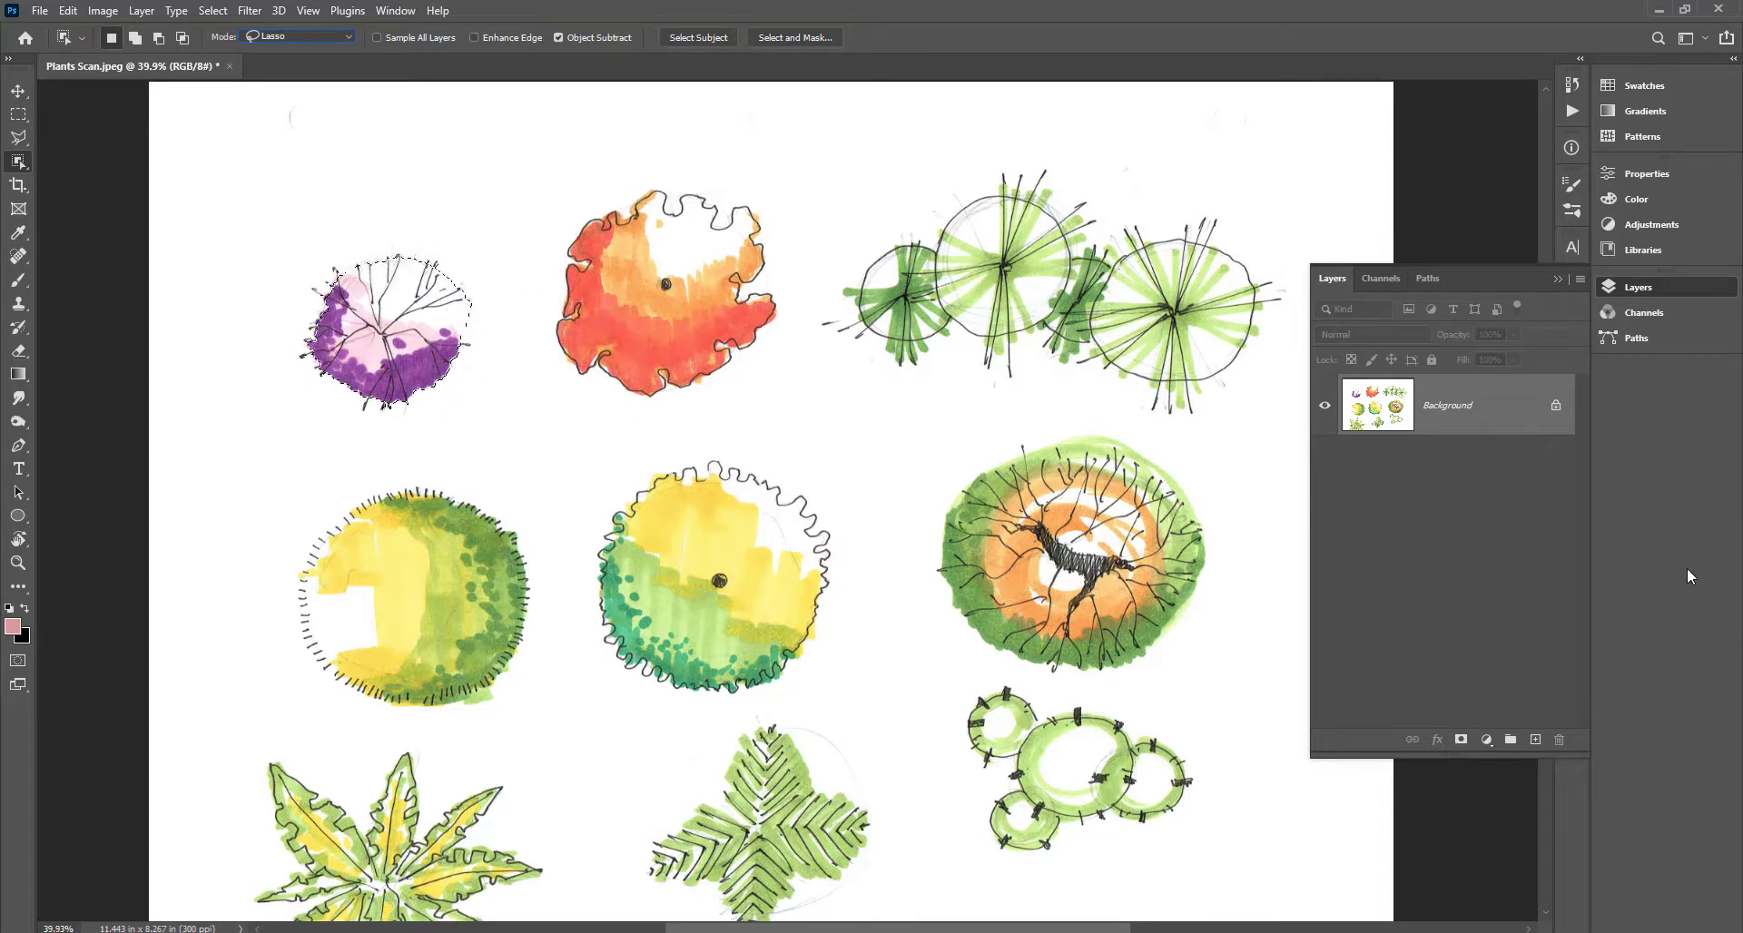
pyautogui.hotkey('ctrl', 'c')
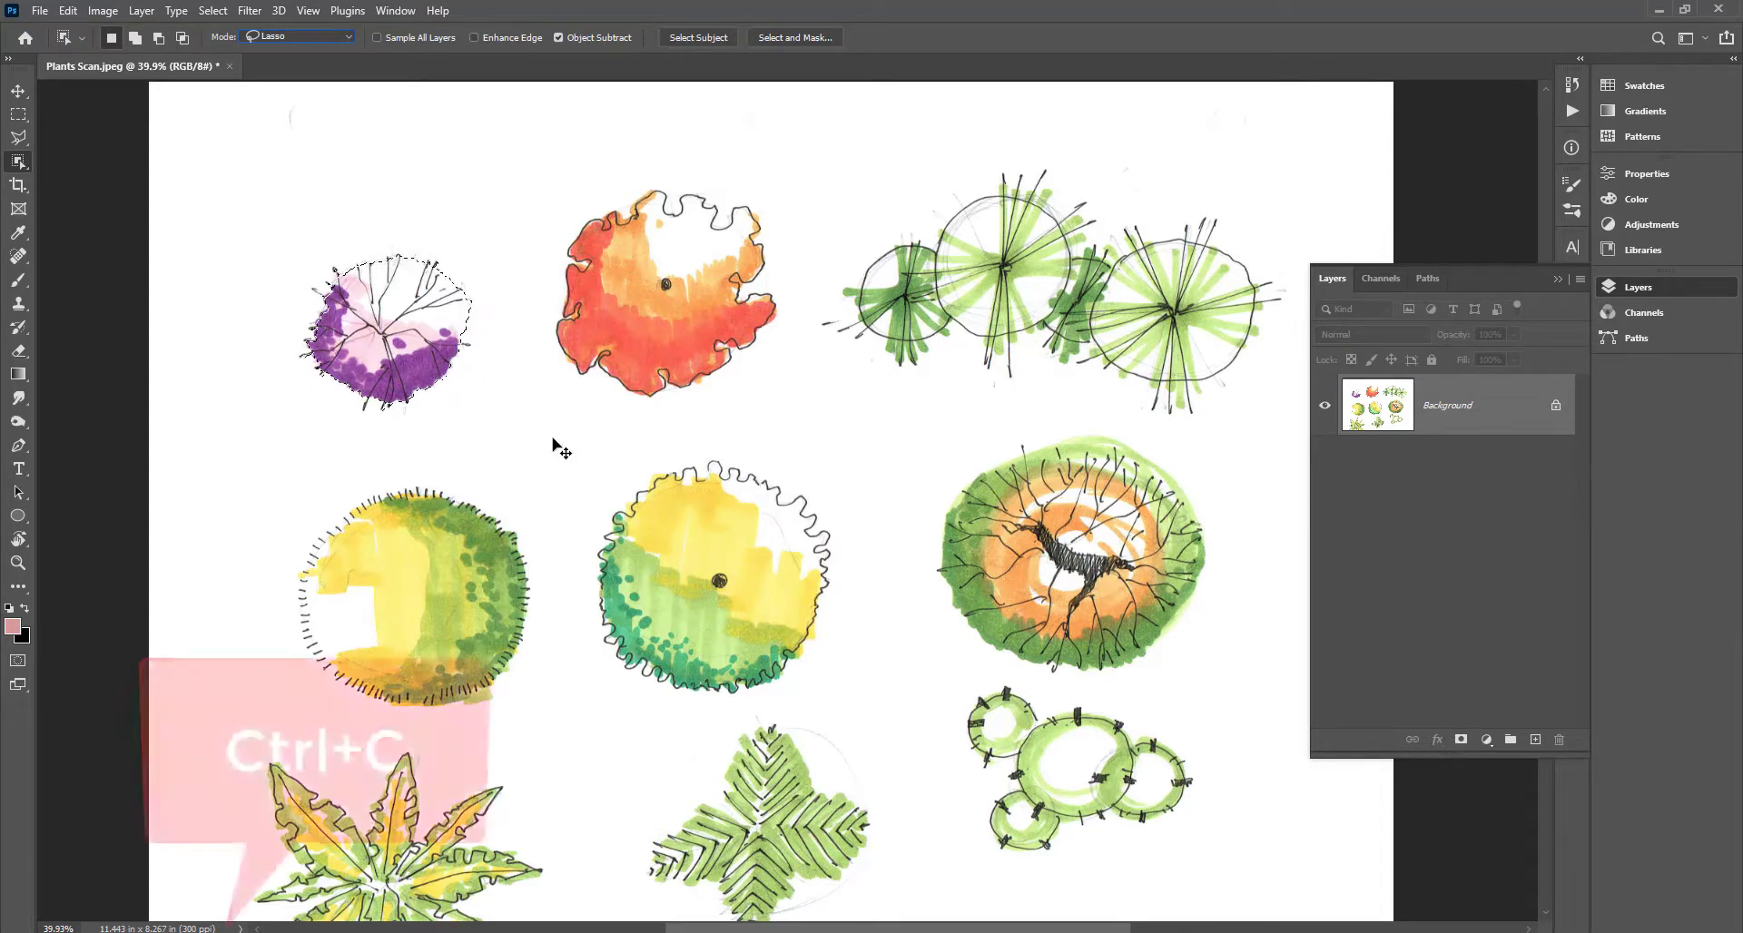
# Paste the purple plant into a new 479×434 px document with the Background hidden, and begin saving.
pyautogui.hotkey('ctrl', 'n')
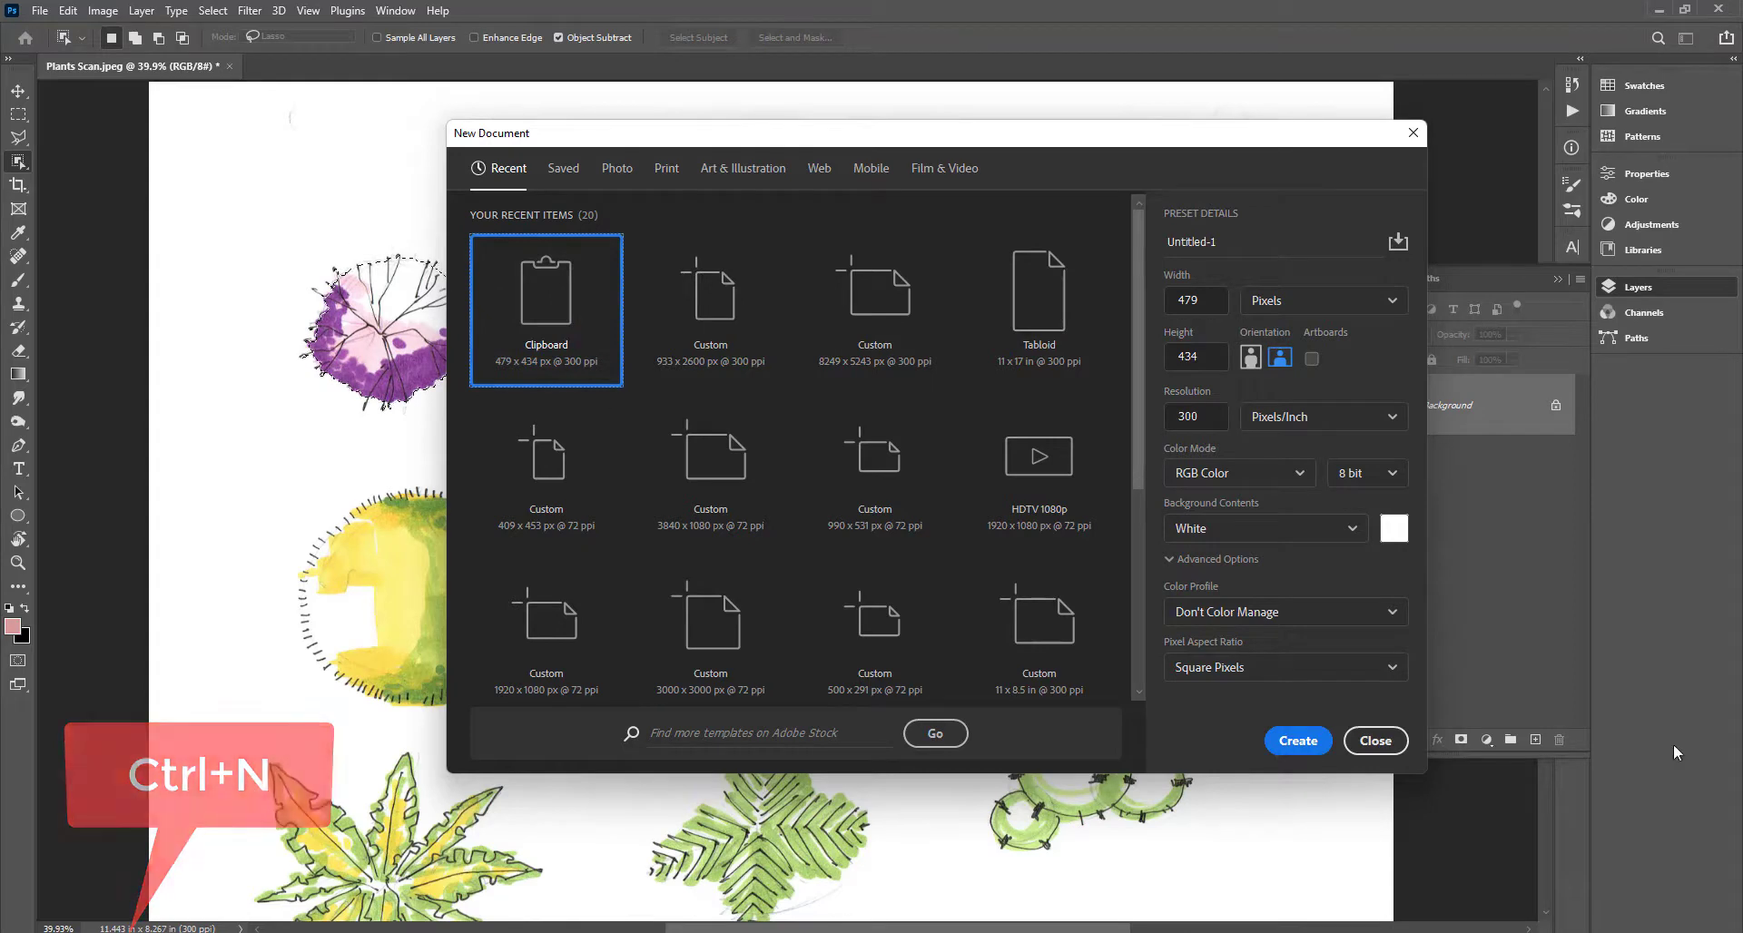
pyautogui.click(1298, 740)
pyautogui.hotkey('ctrl', 'v')
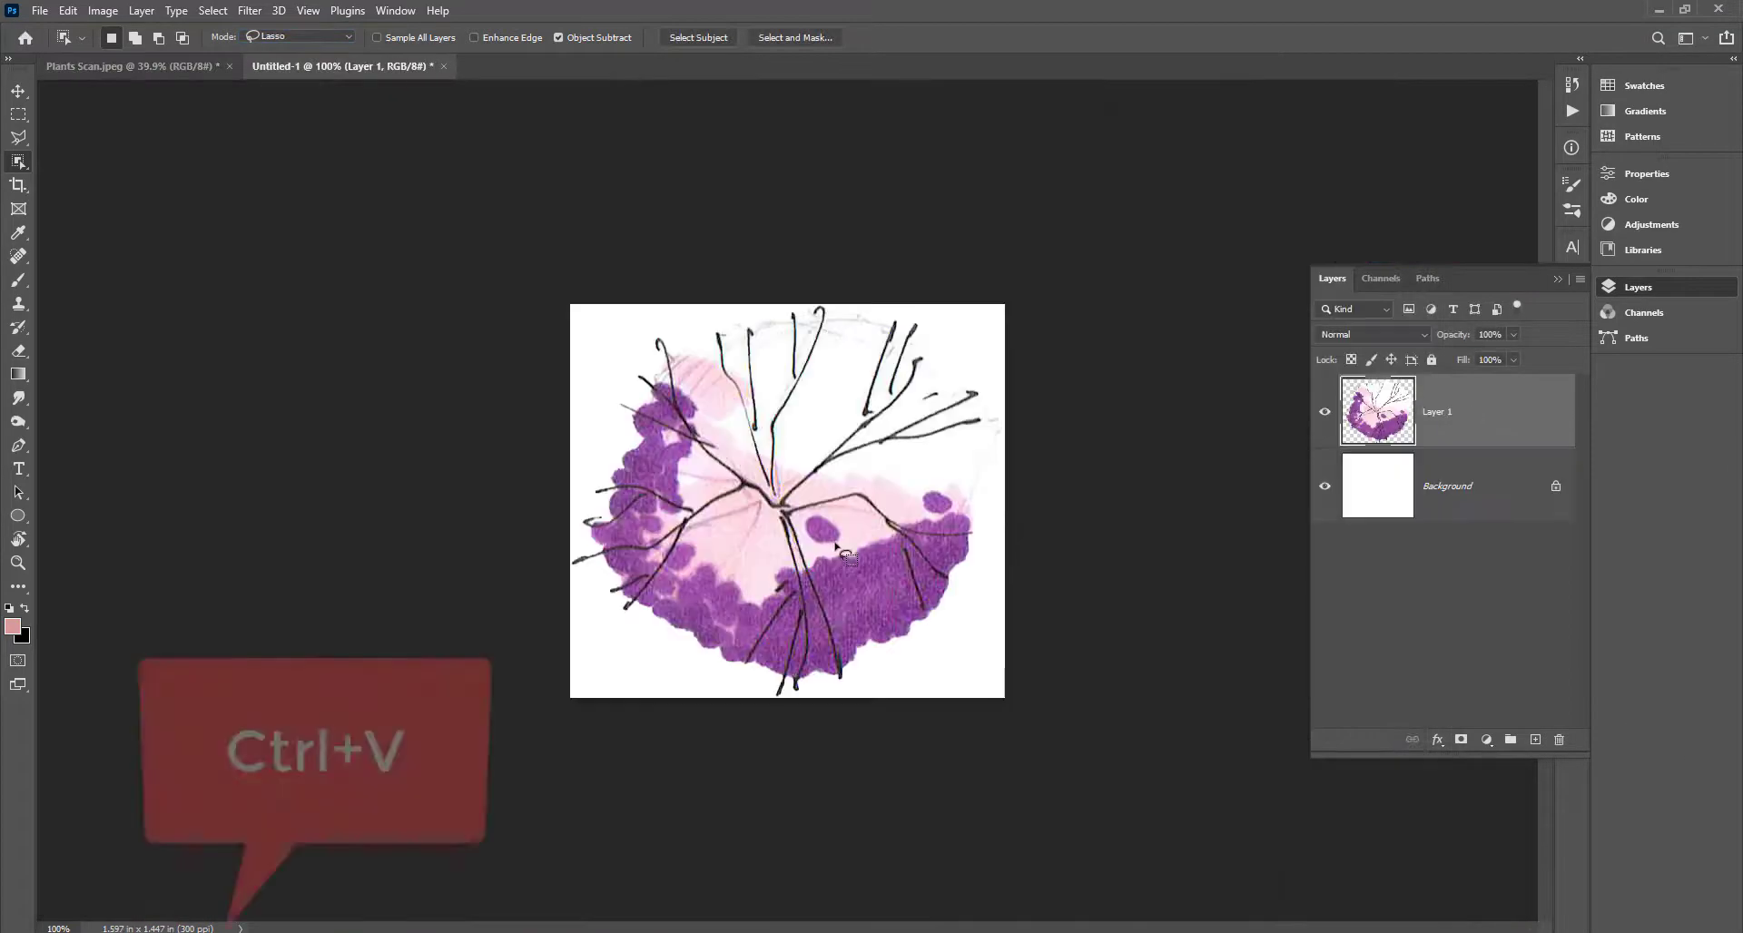
pyautogui.click(1325, 489)
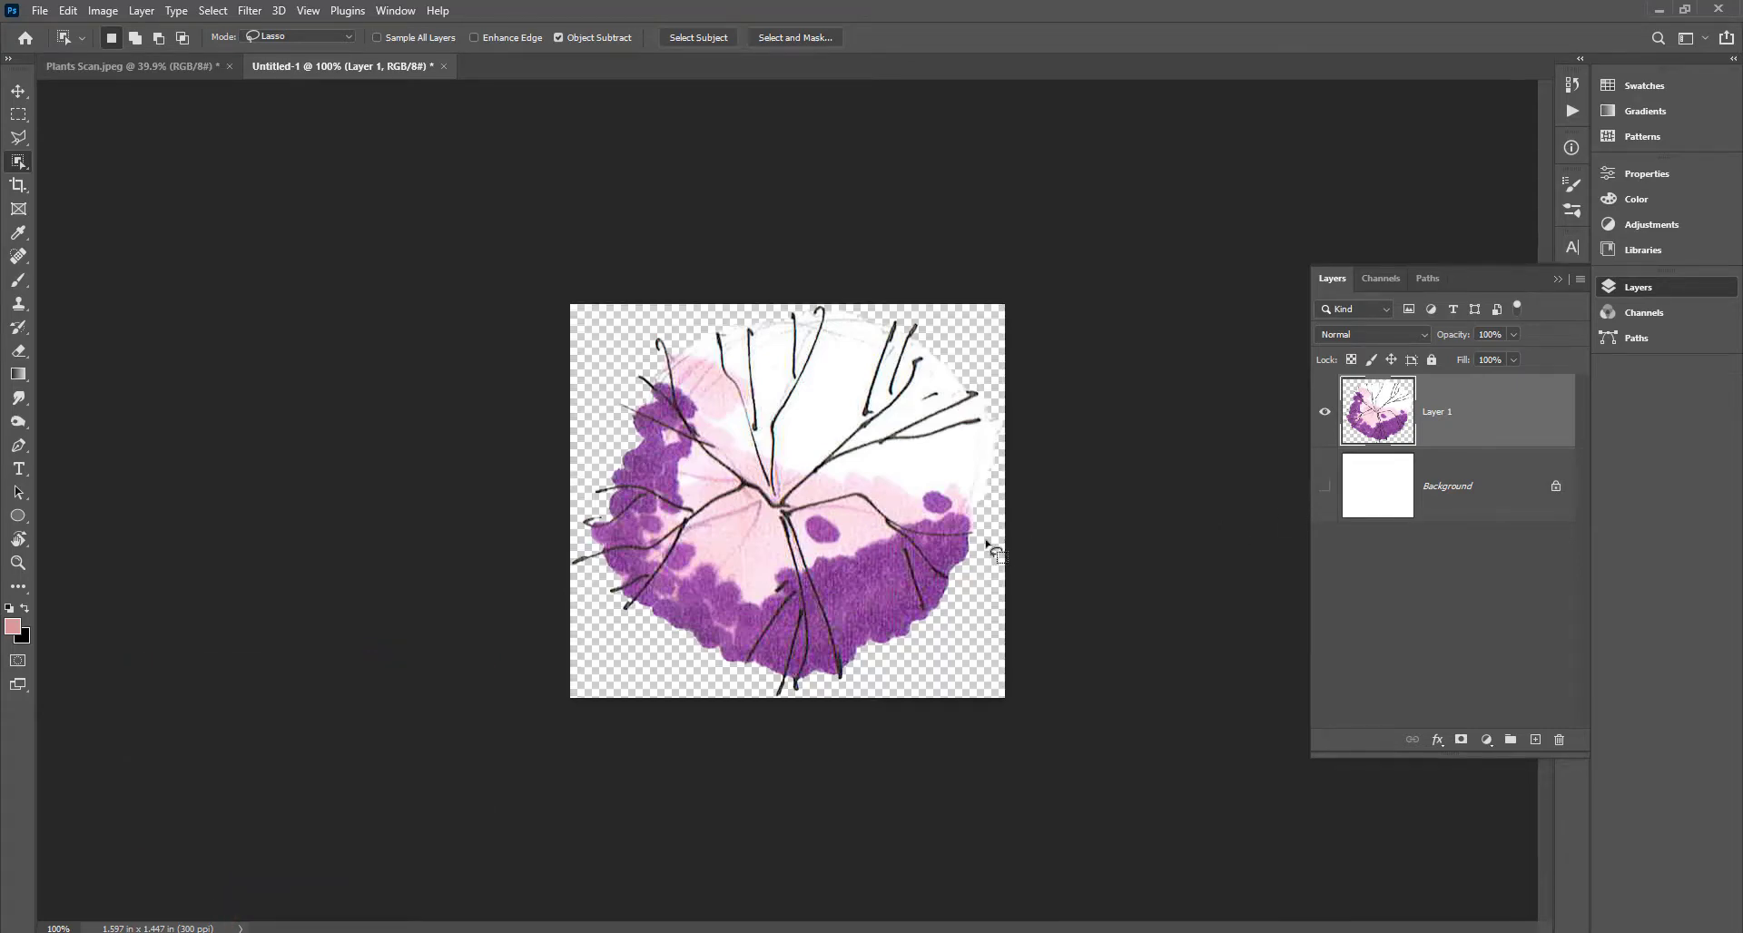
pyautogui.hotkey('ctrl', 'shift', 's')
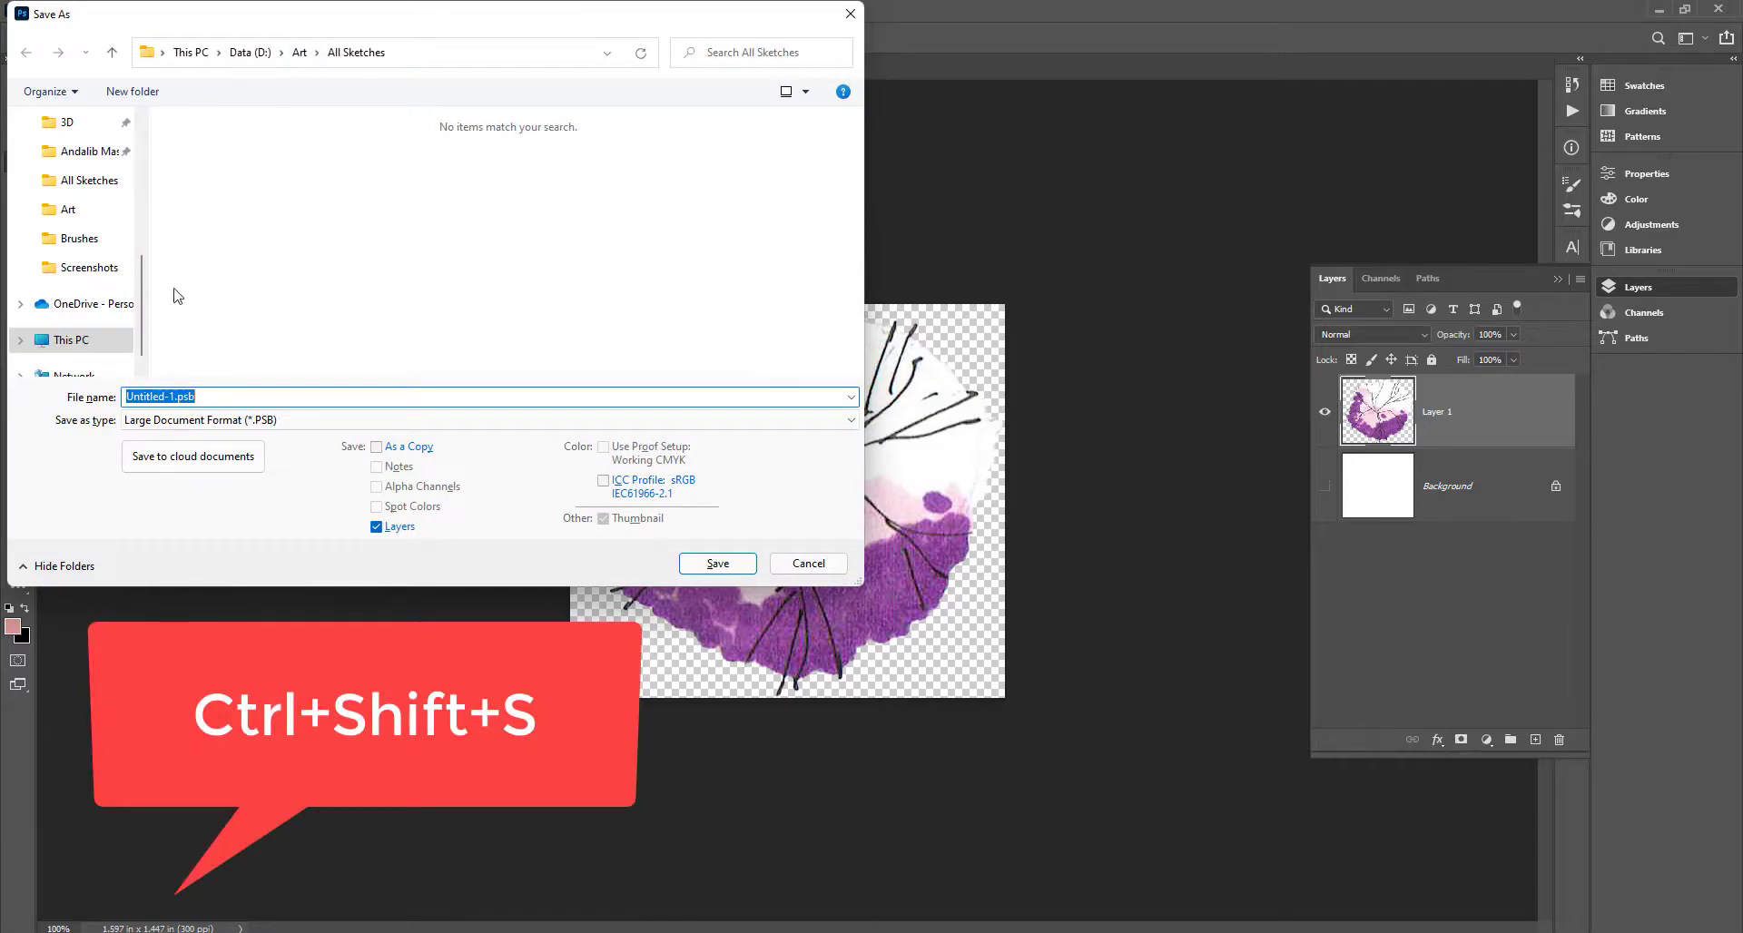
pyautogui.scroll(5, 86, 254)
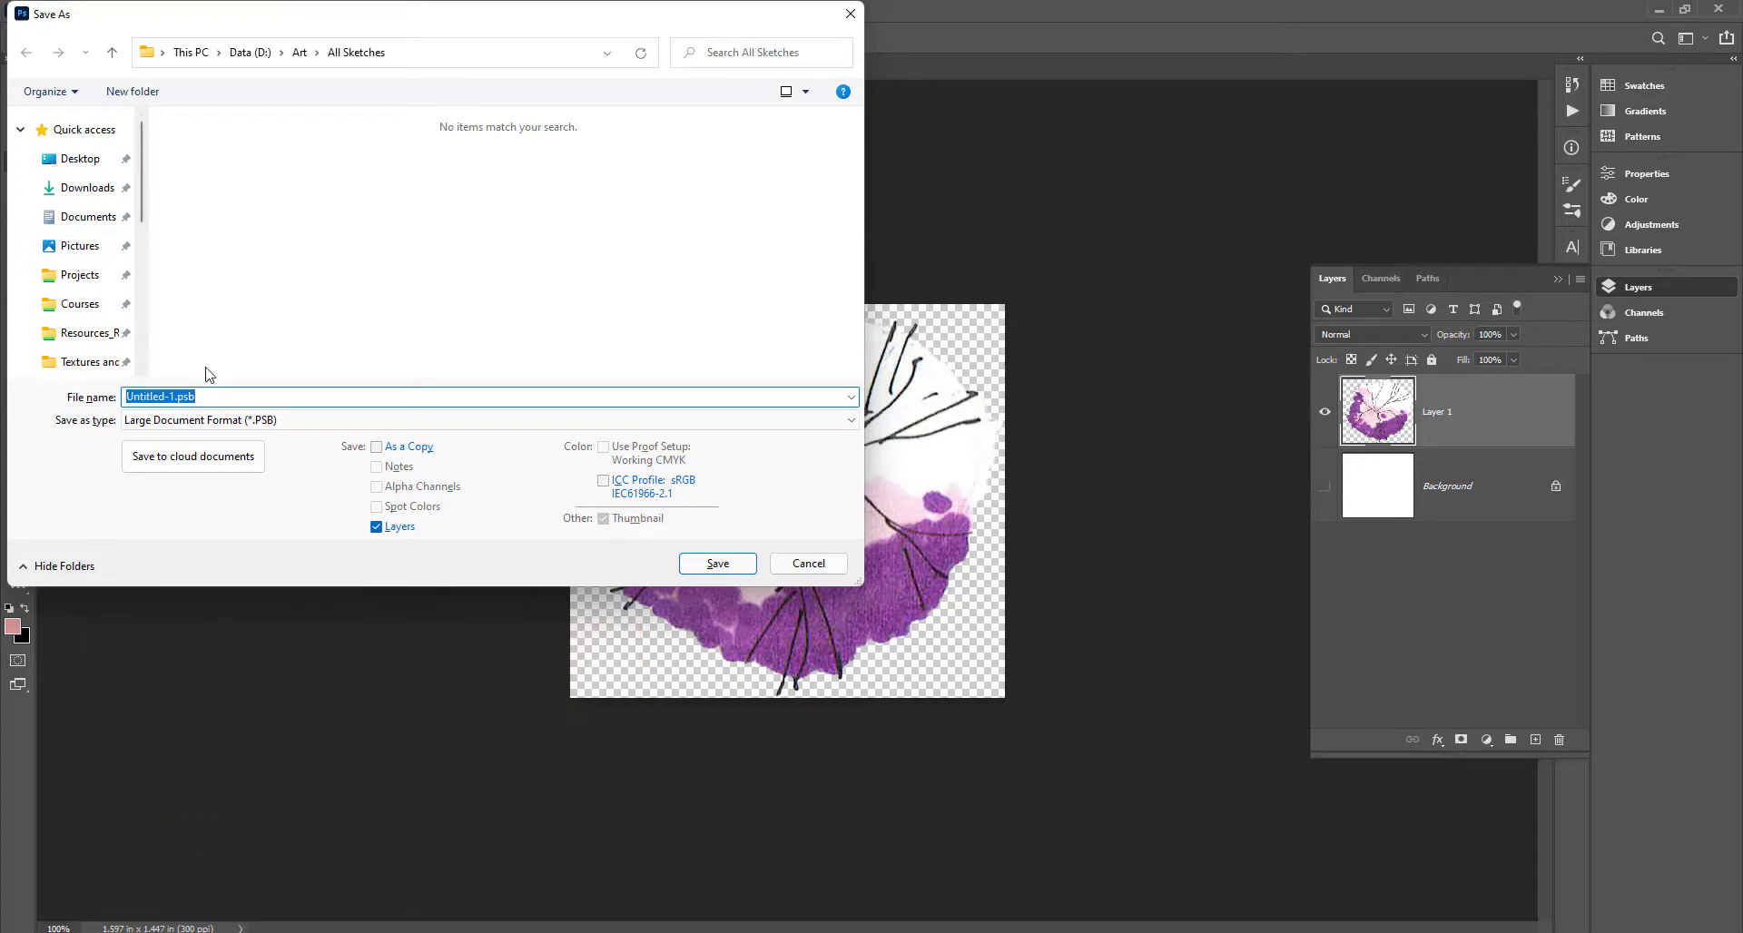
pyautogui.click(250, 421)
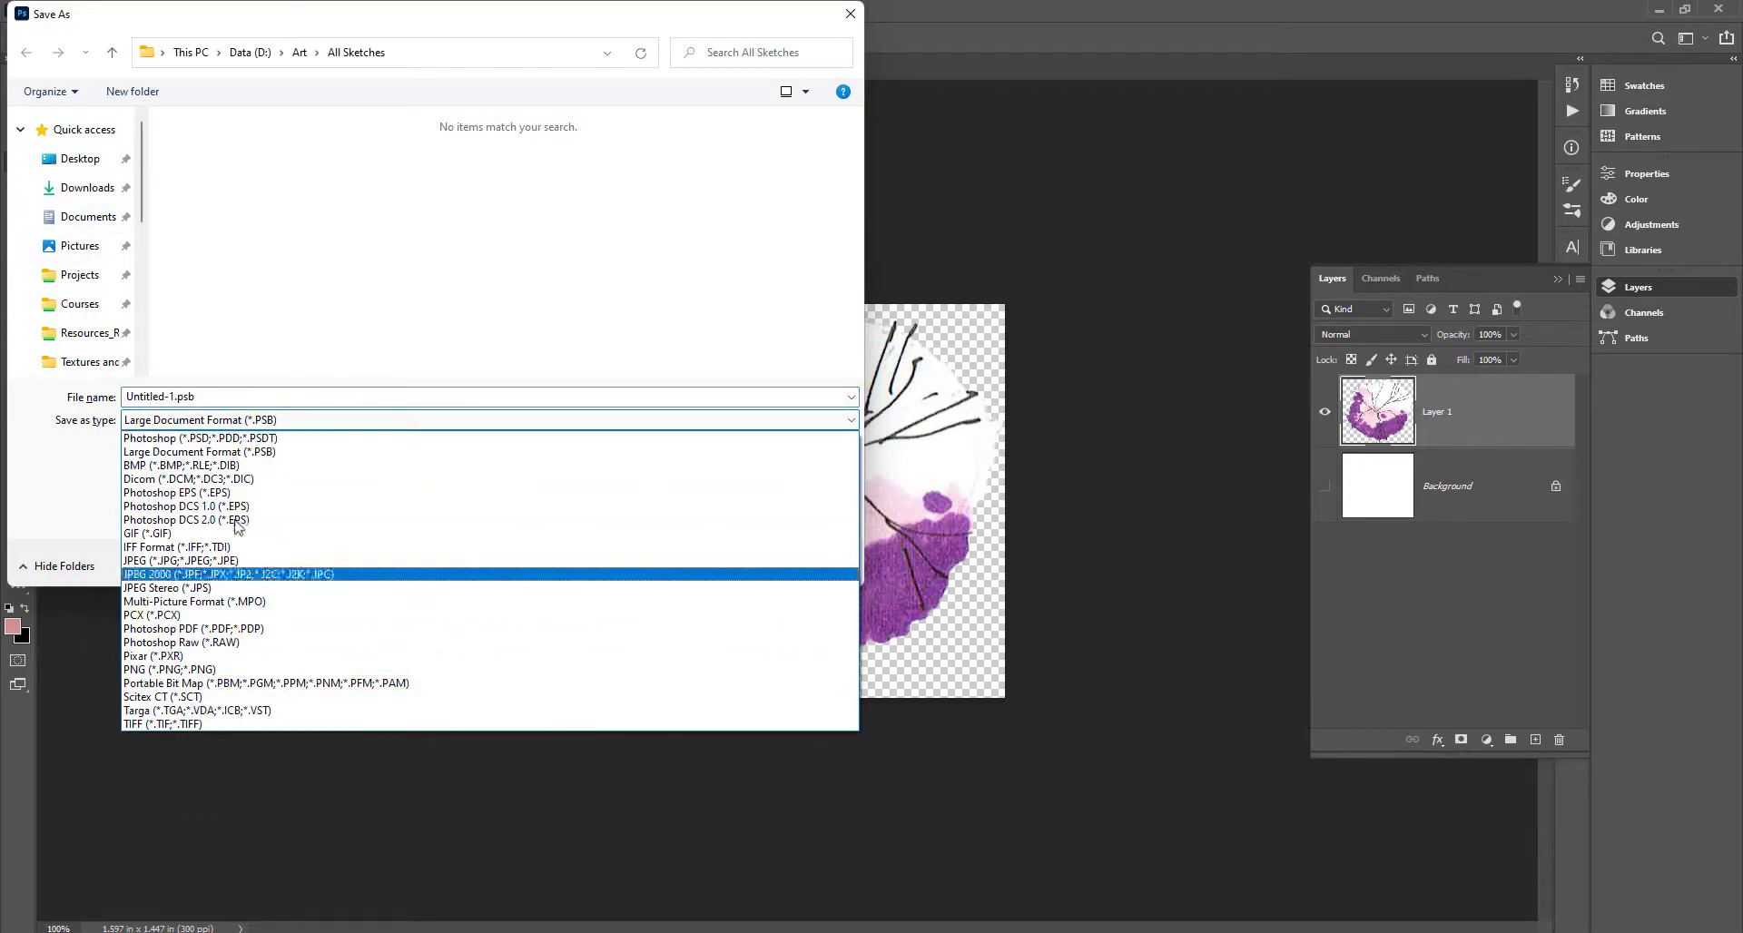
pyautogui.click(308, 451)
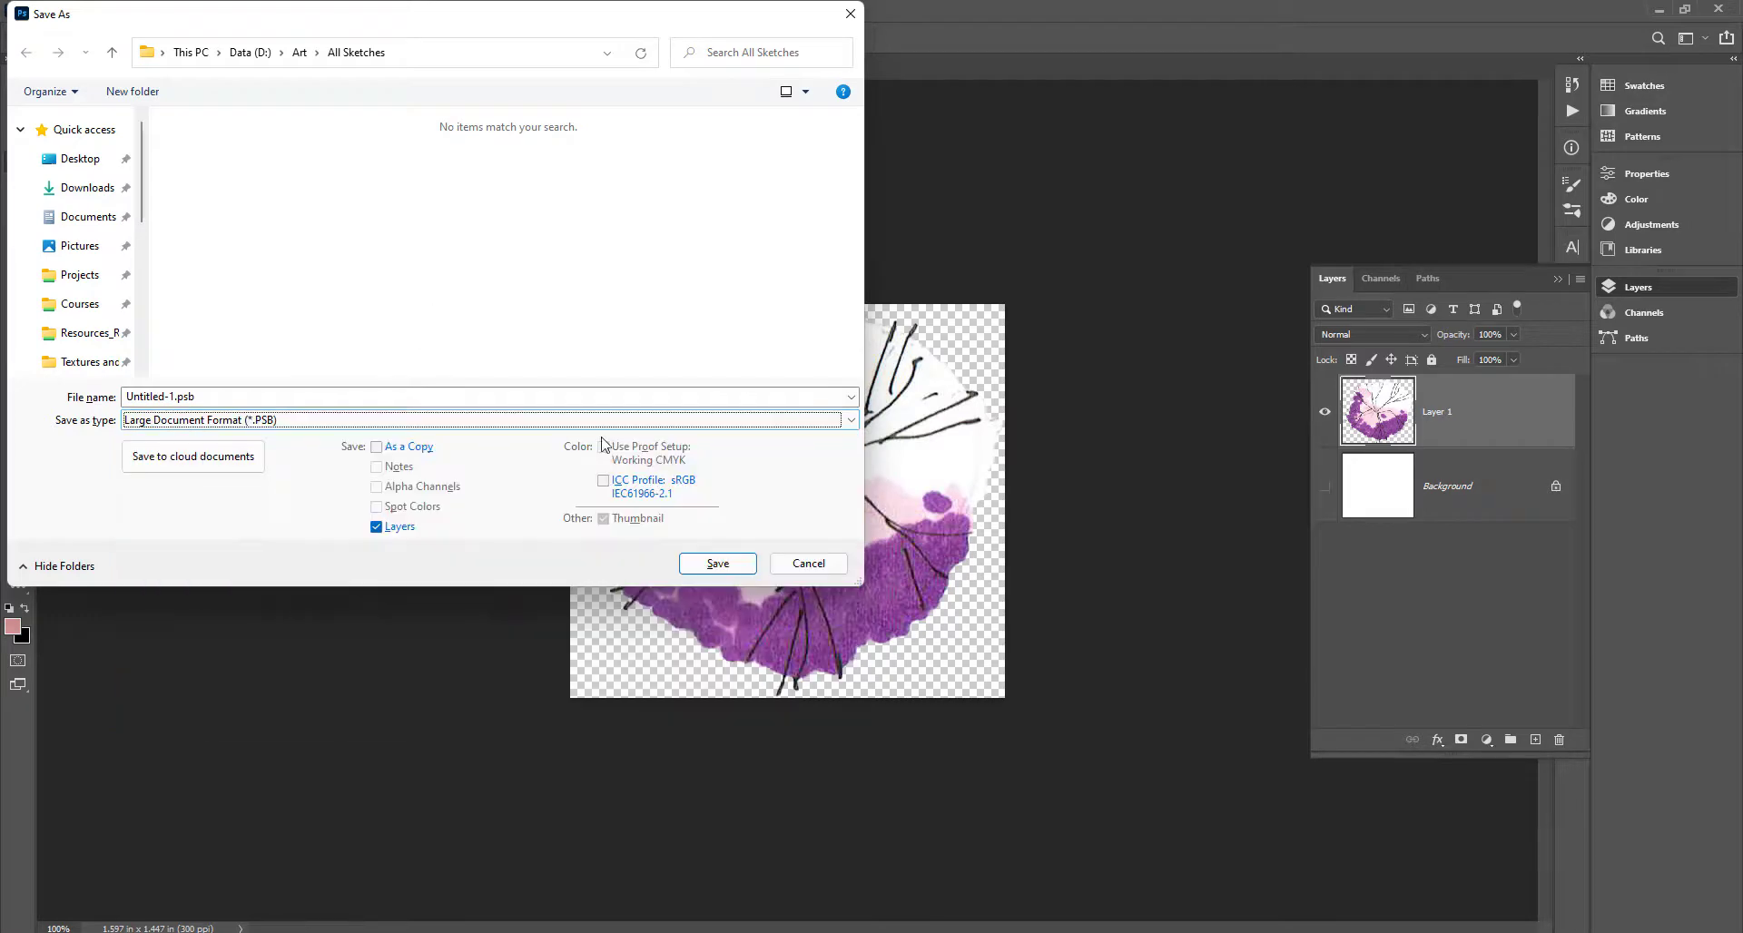
pyautogui.click(808, 564)
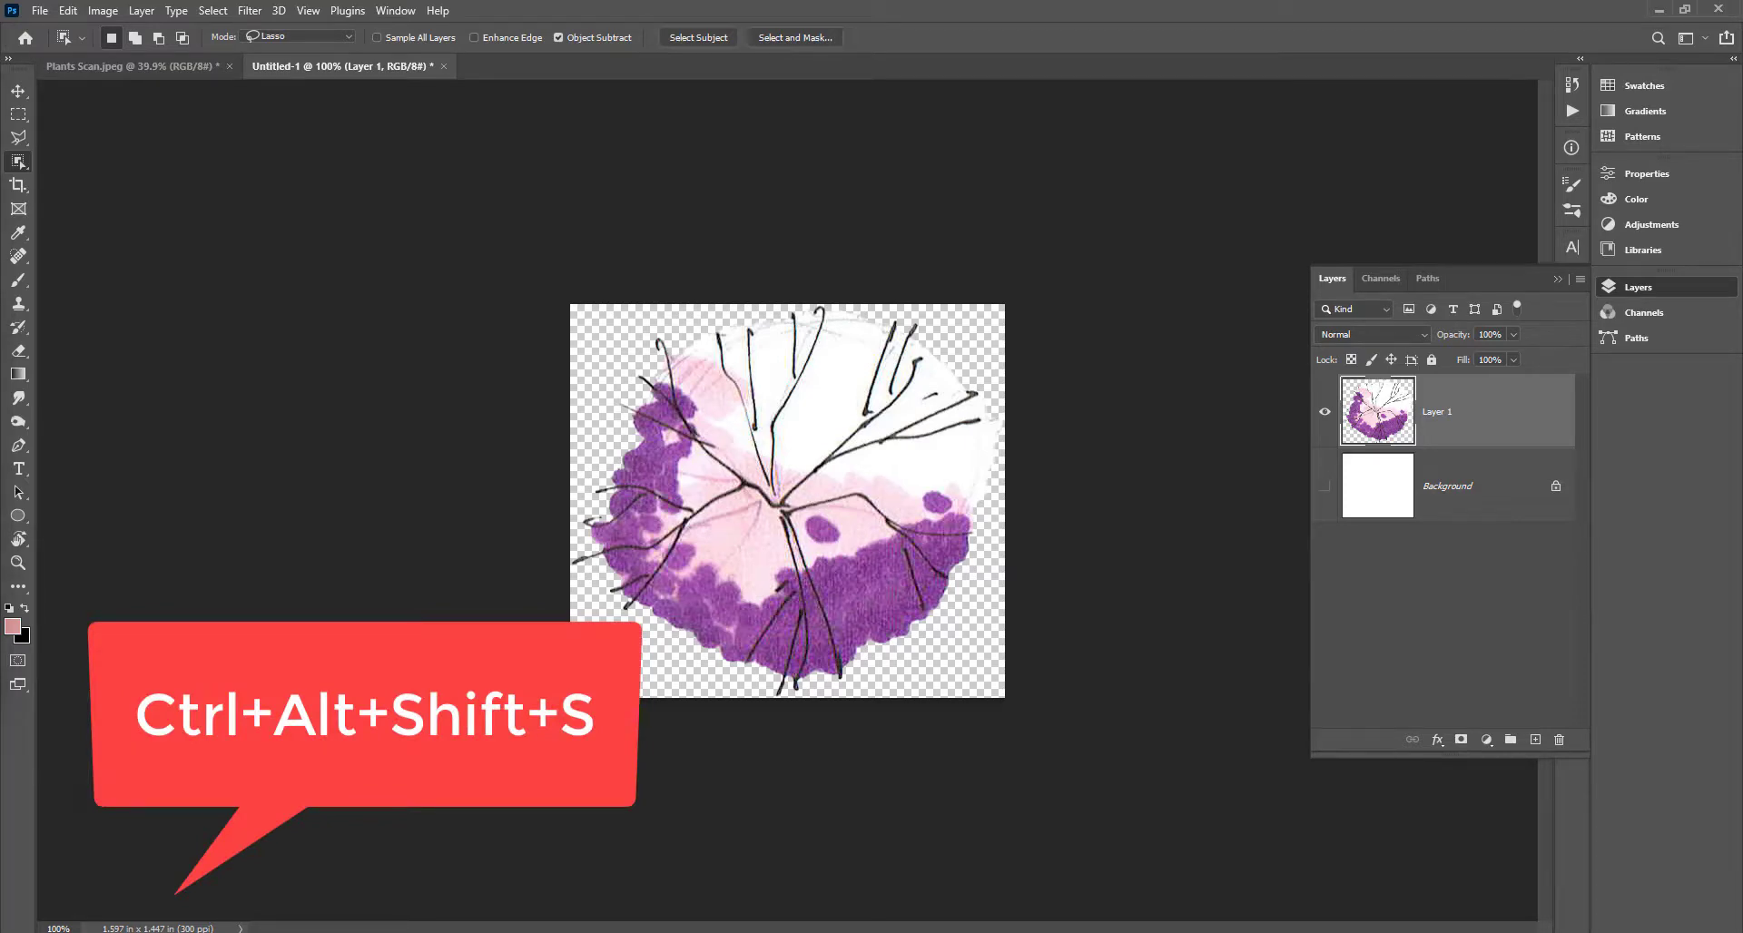
pyautogui.hotkey('ctrl', 'alt', 'shift', 's')
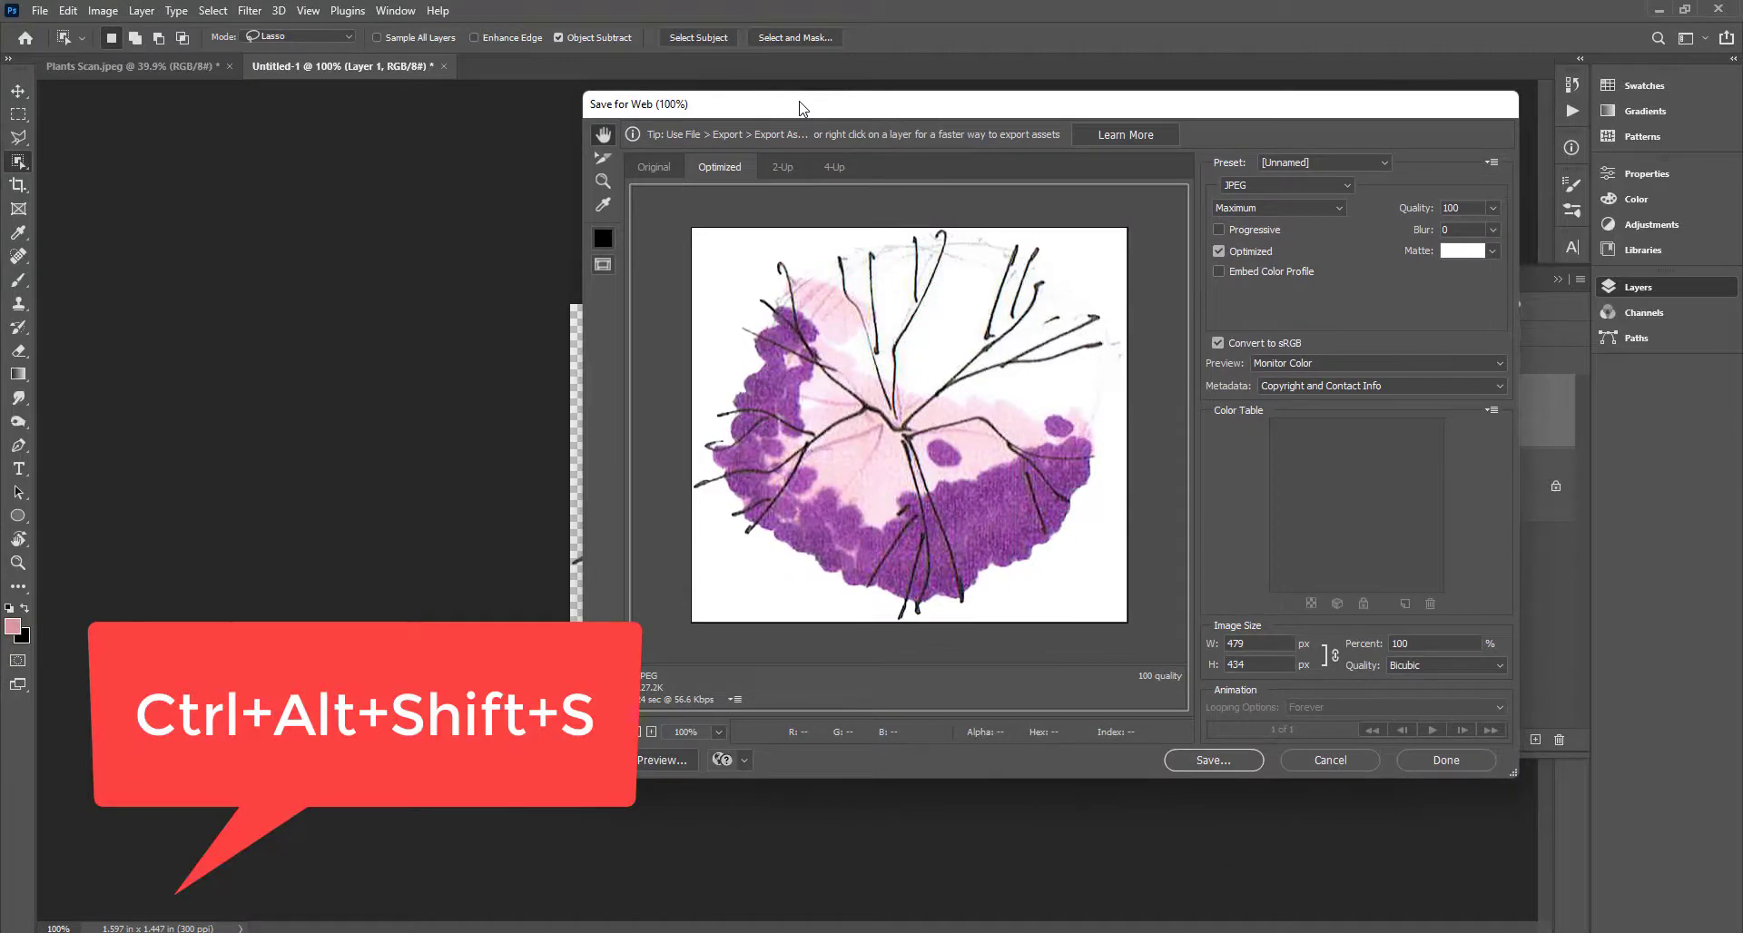
pyautogui.click(1297, 185)
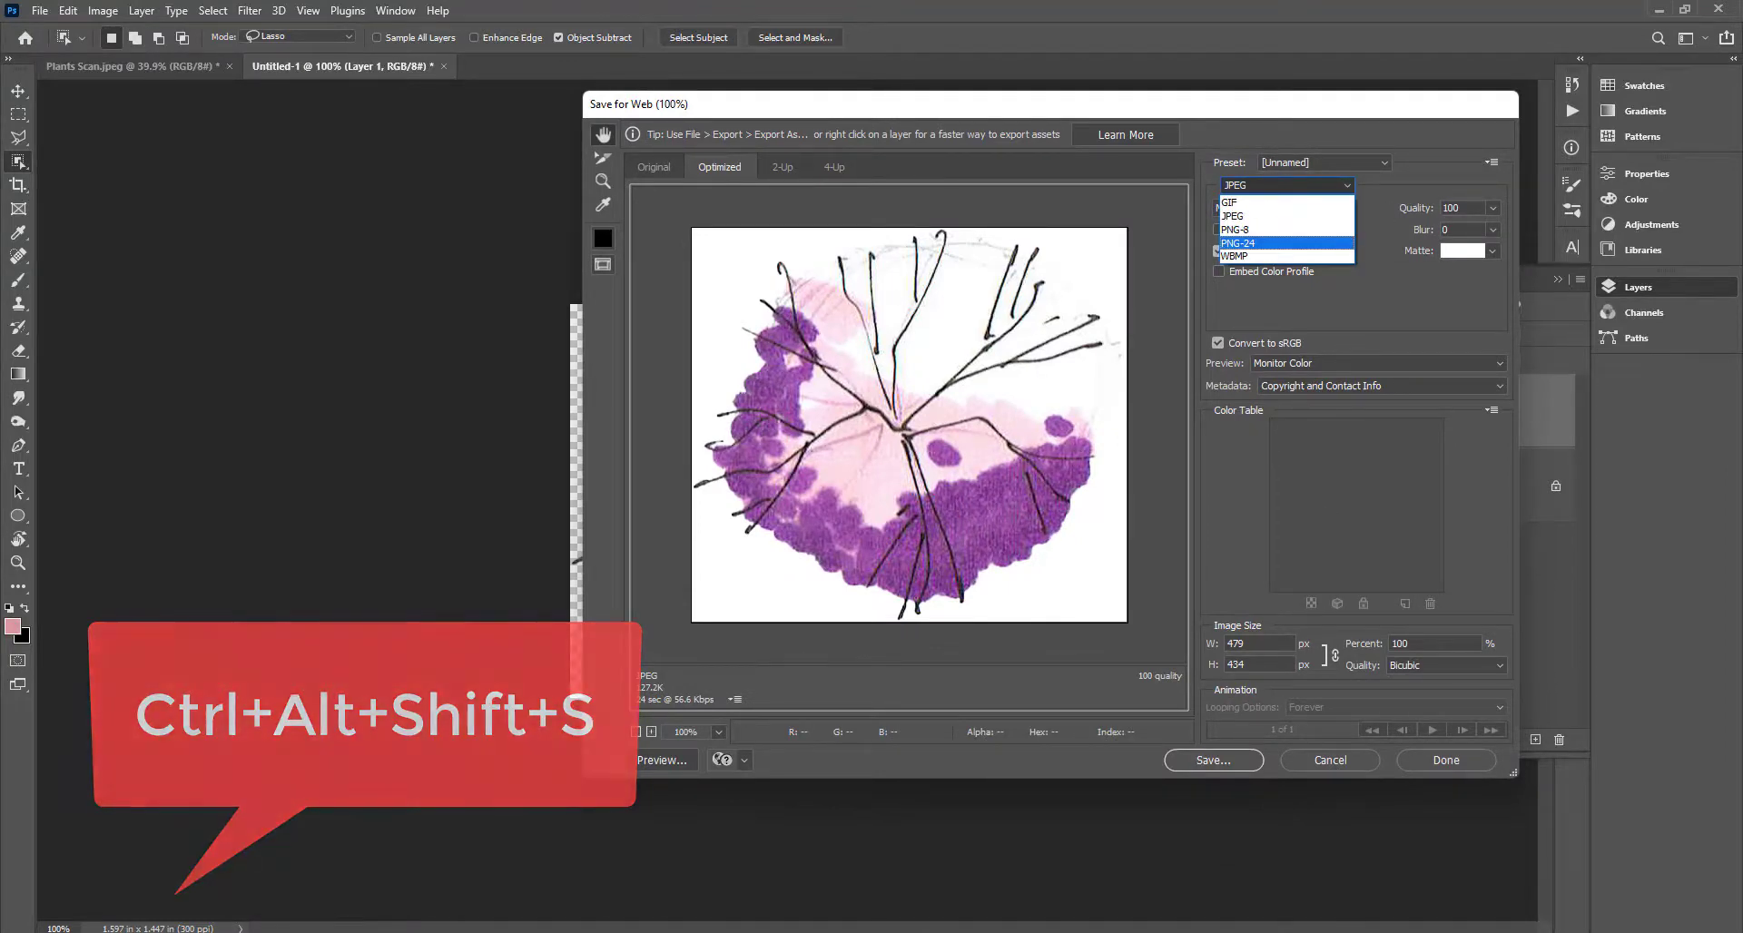
pyautogui.click(1289, 748)
pyautogui.click(1372, 757)
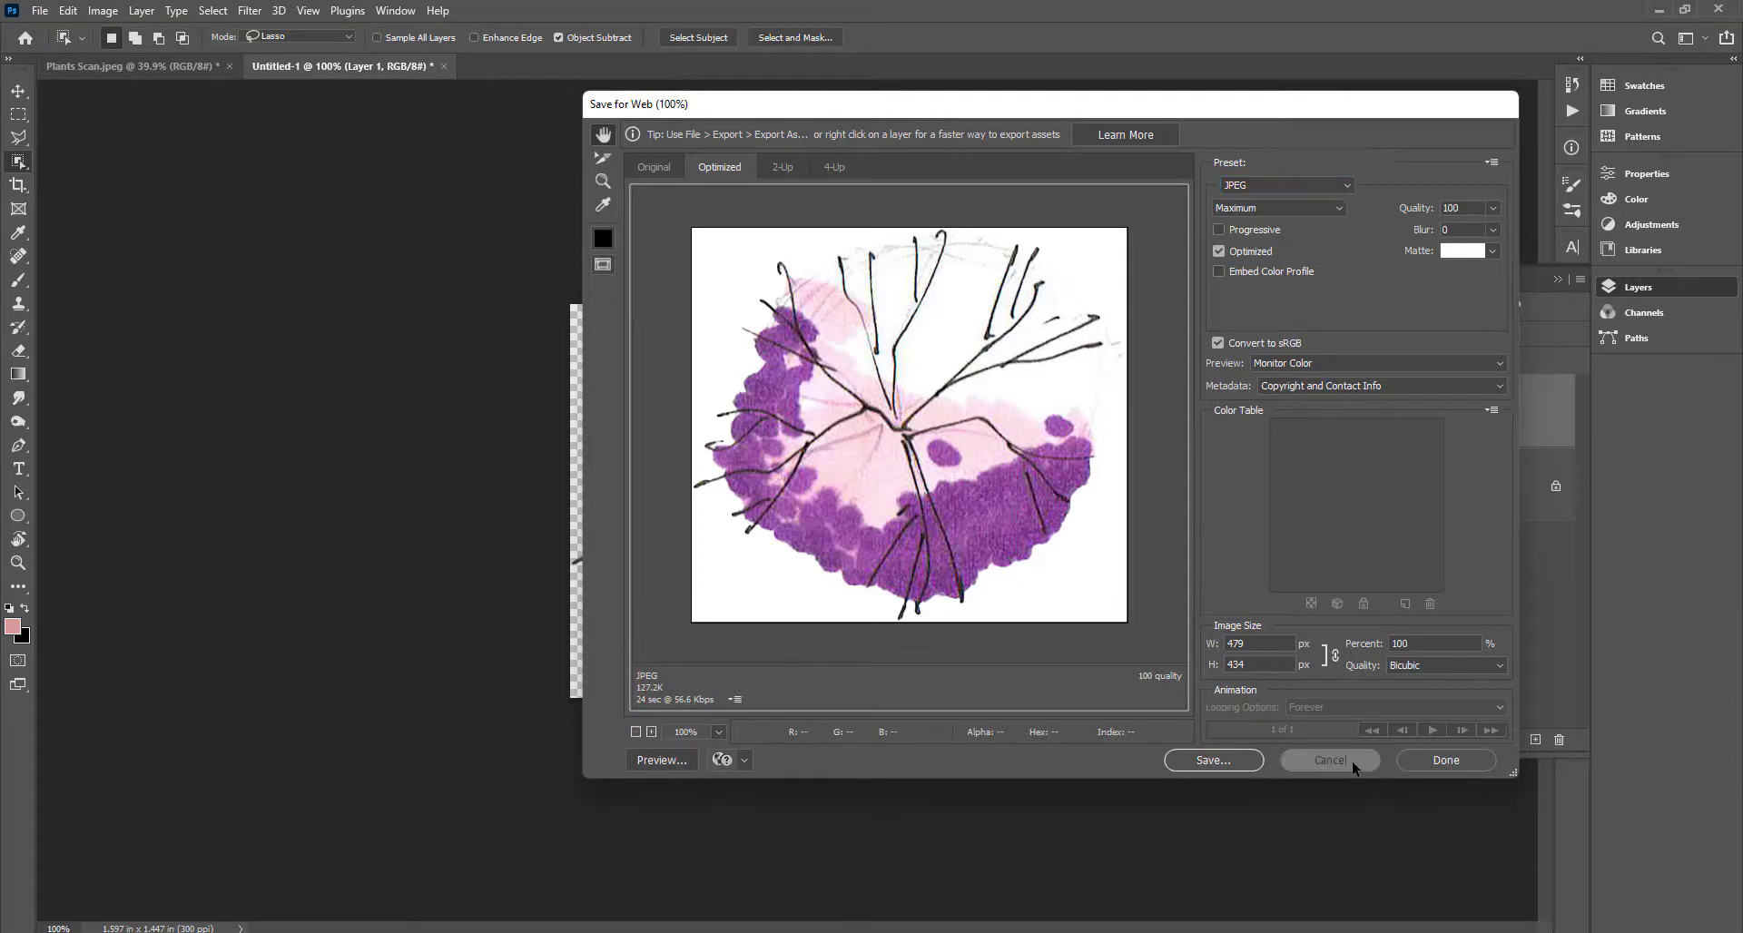
pyautogui.hotkey('ctrl', 'shift', 's')
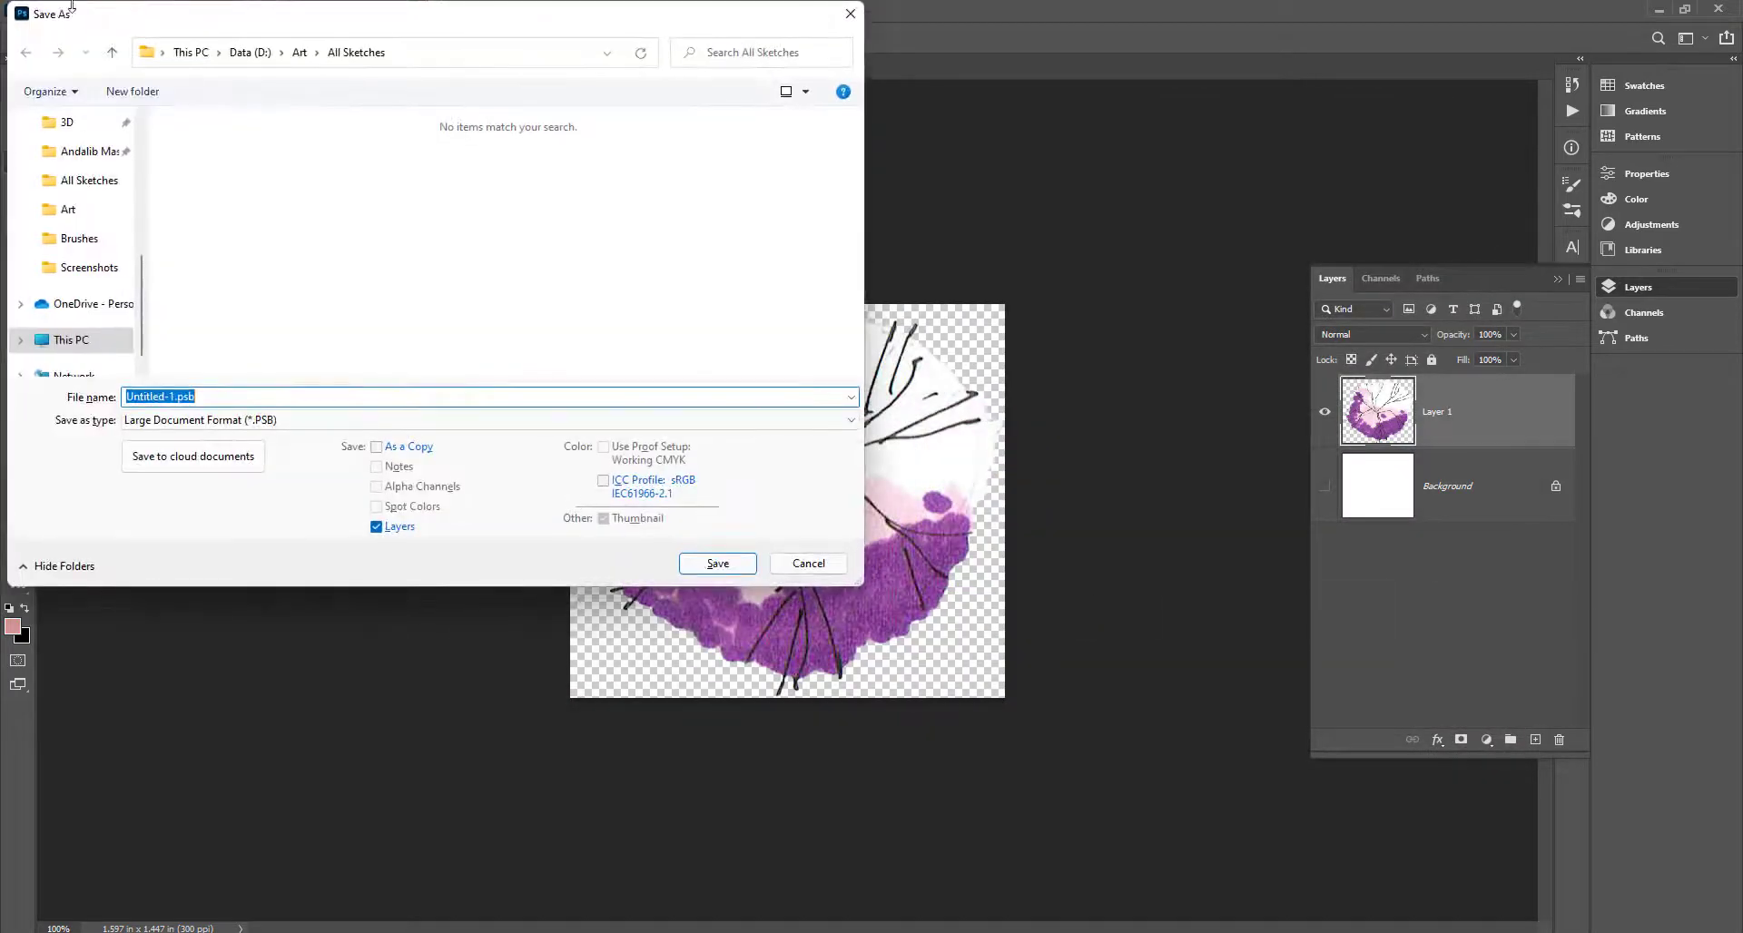
# Browse to D: > TTU > XR Lab and Dipon Sir > Photoshop_Plan Render Tutorial as the save location.
pyautogui.click(70, 346)
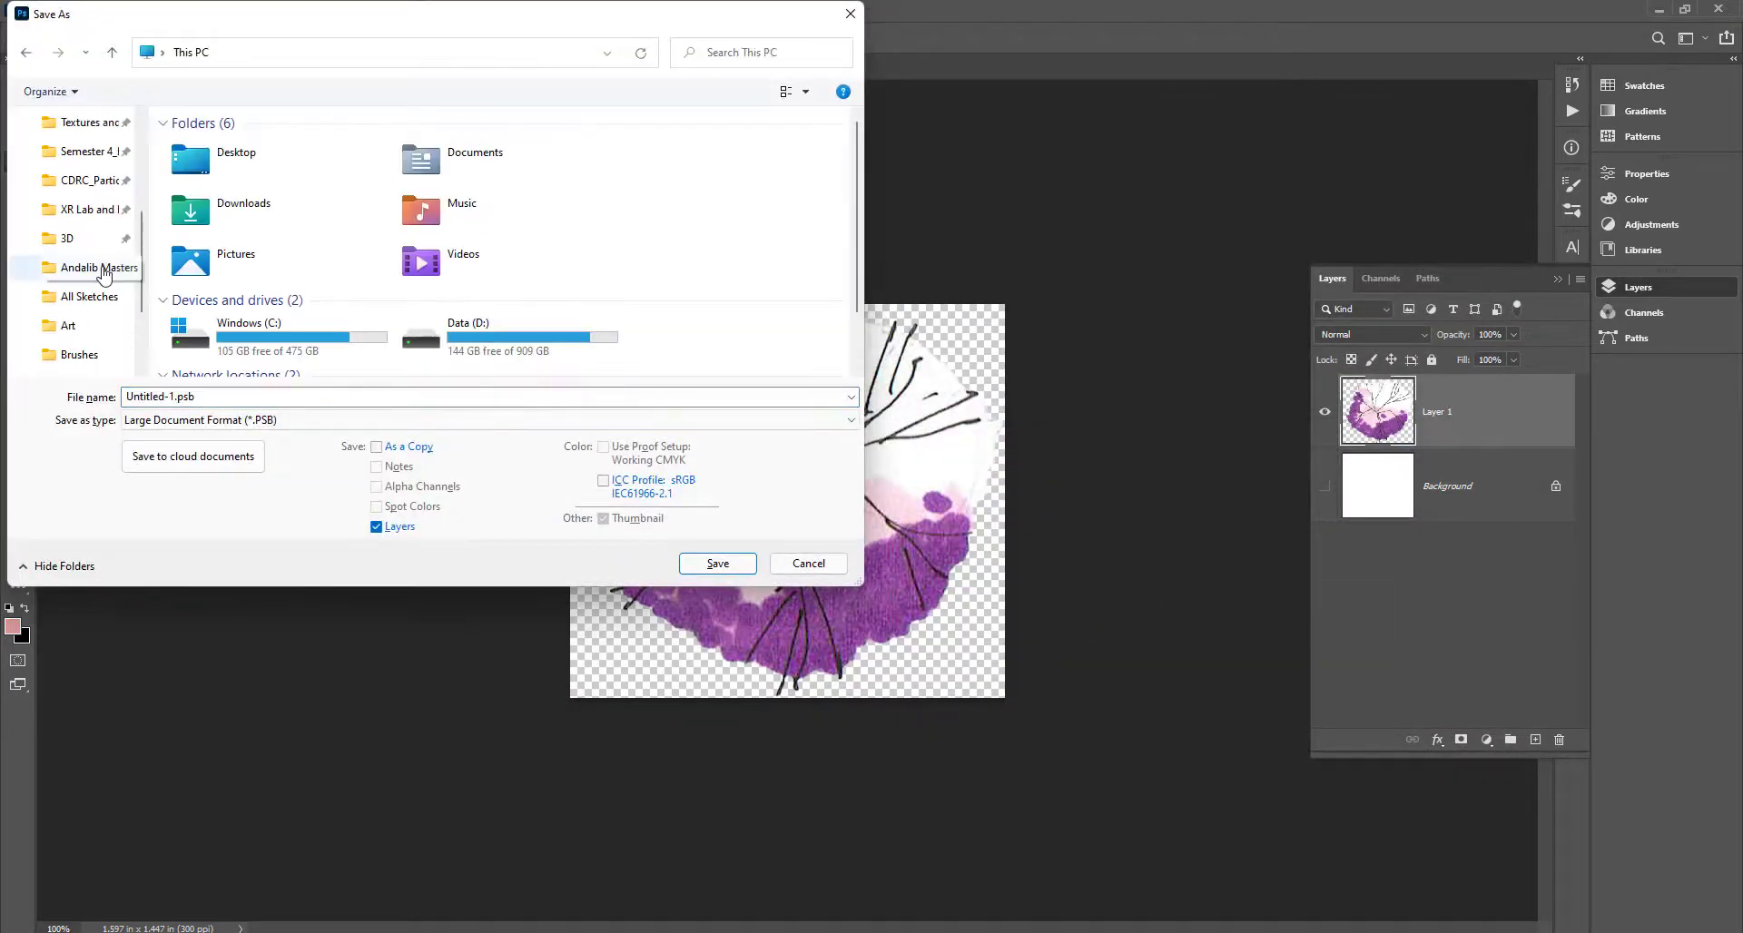
pyautogui.scroll(-2, 590, 317)
pyautogui.doubleClick(545, 289)
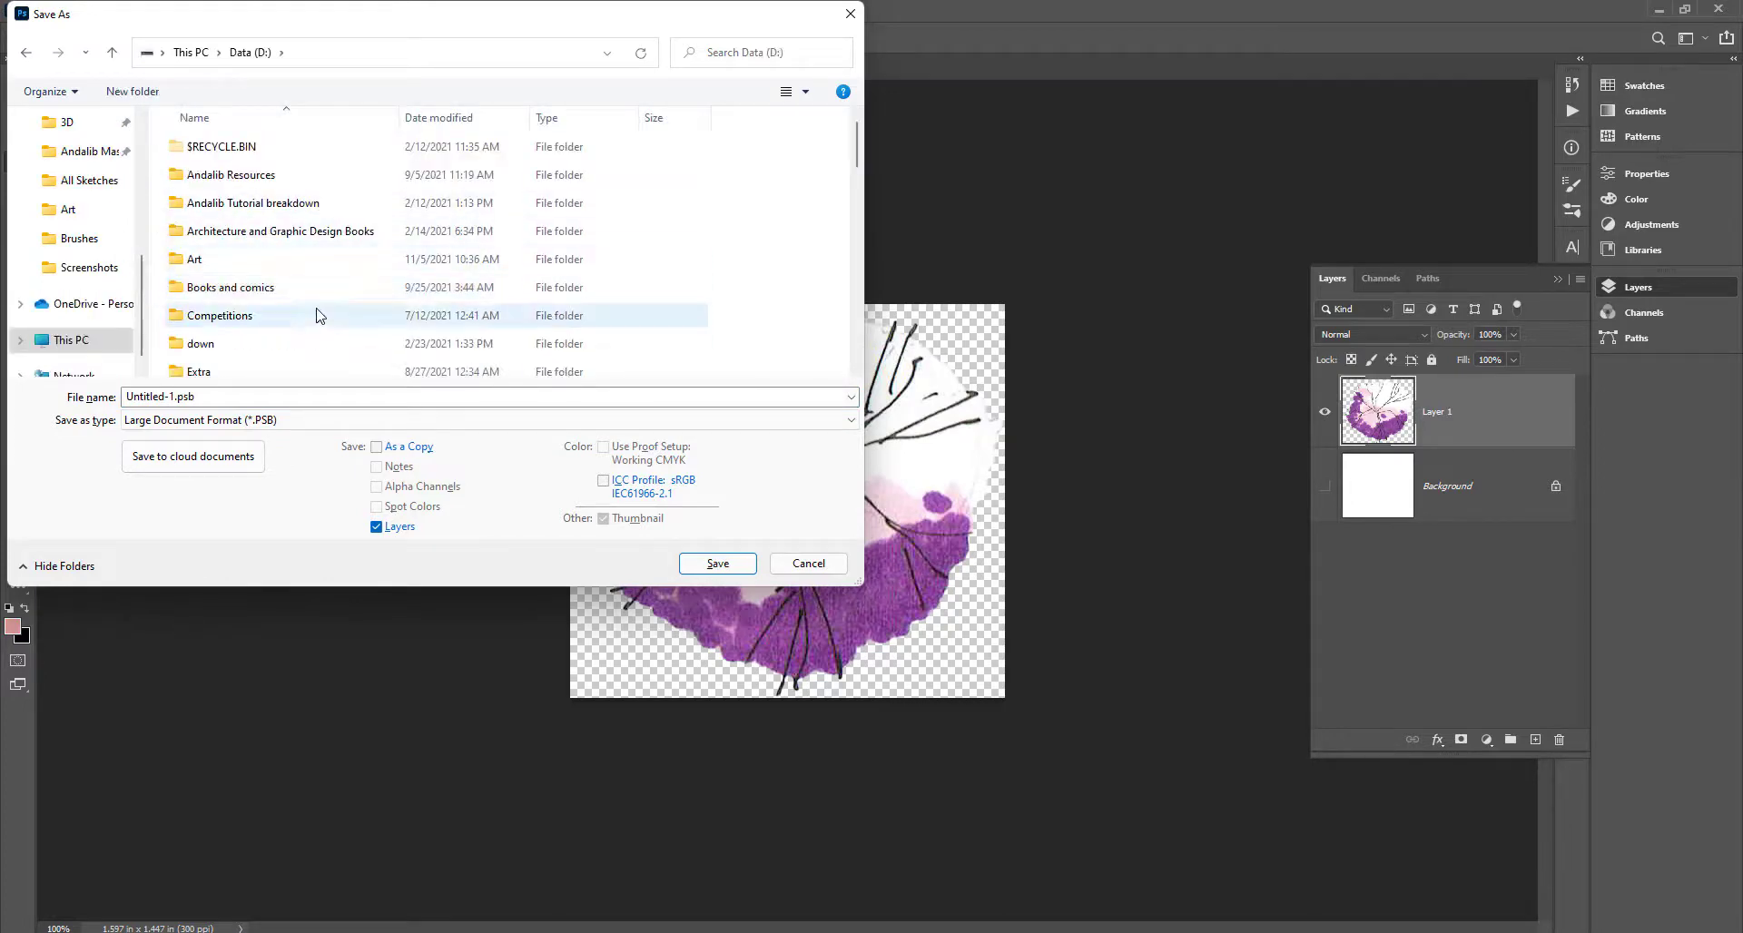
pyautogui.scroll(-5, 314, 322)
pyautogui.scroll(-1, 315, 325)
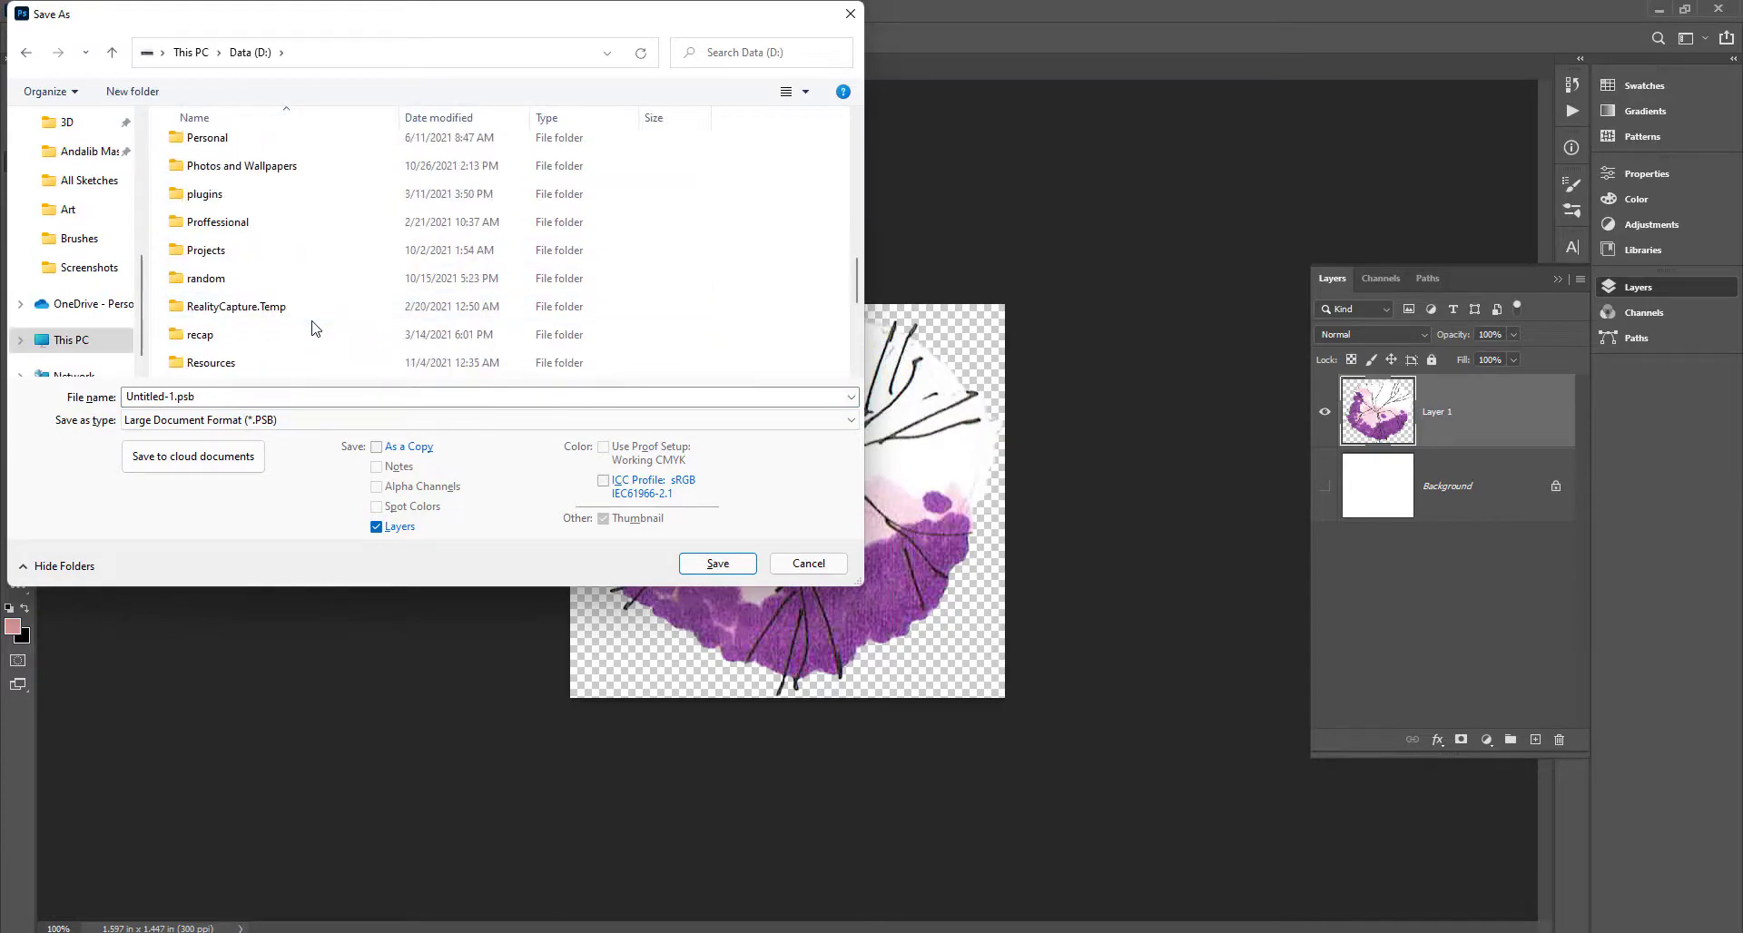
pyautogui.click(355, 251)
pyautogui.press('t')
pyautogui.doubleClick(207, 260)
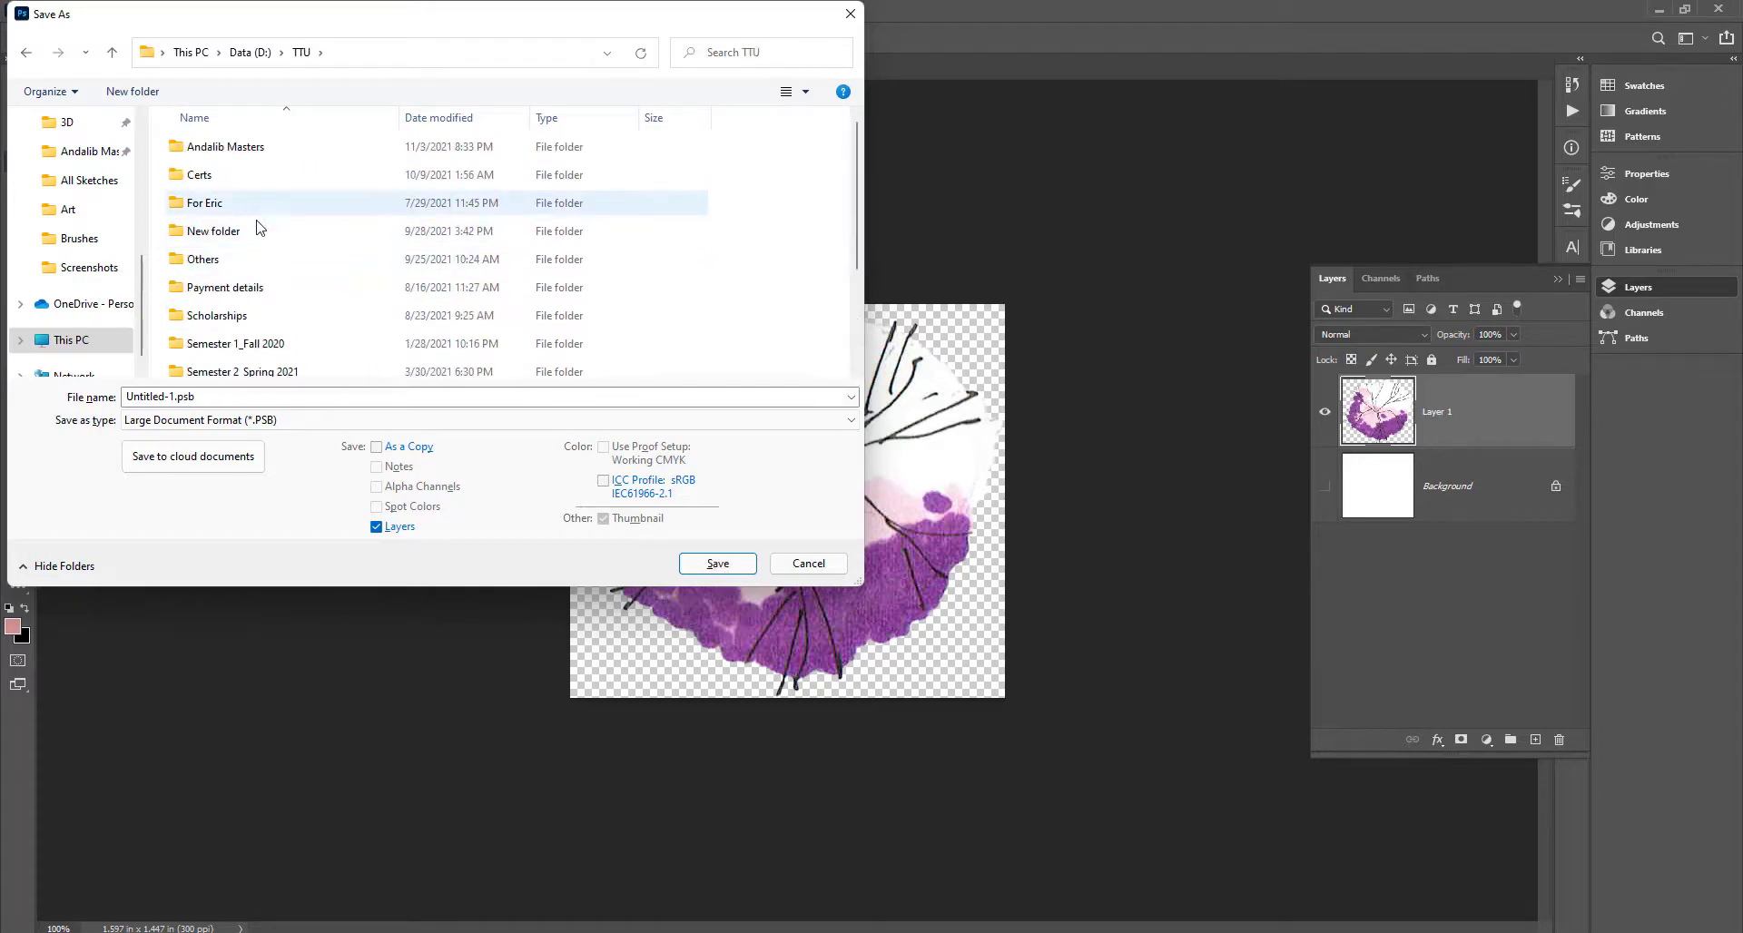
pyautogui.press('x')
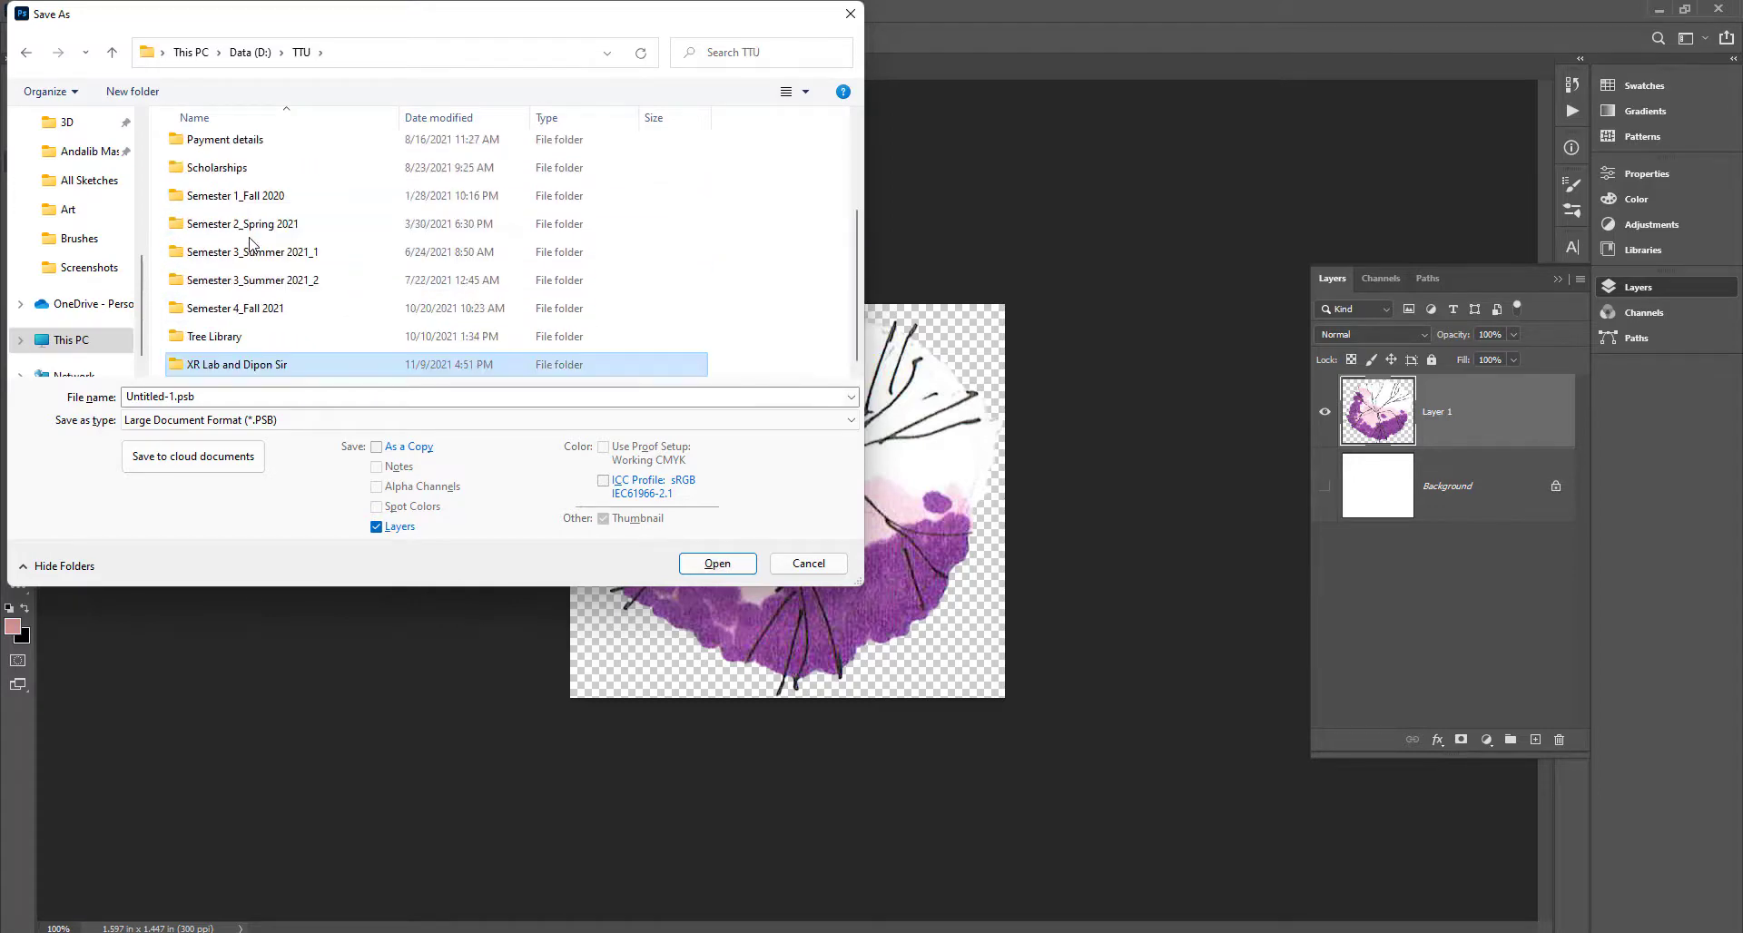
pyautogui.doubleClick(269, 370)
pyautogui.click(260, 152)
pyautogui.doubleClick(260, 153)
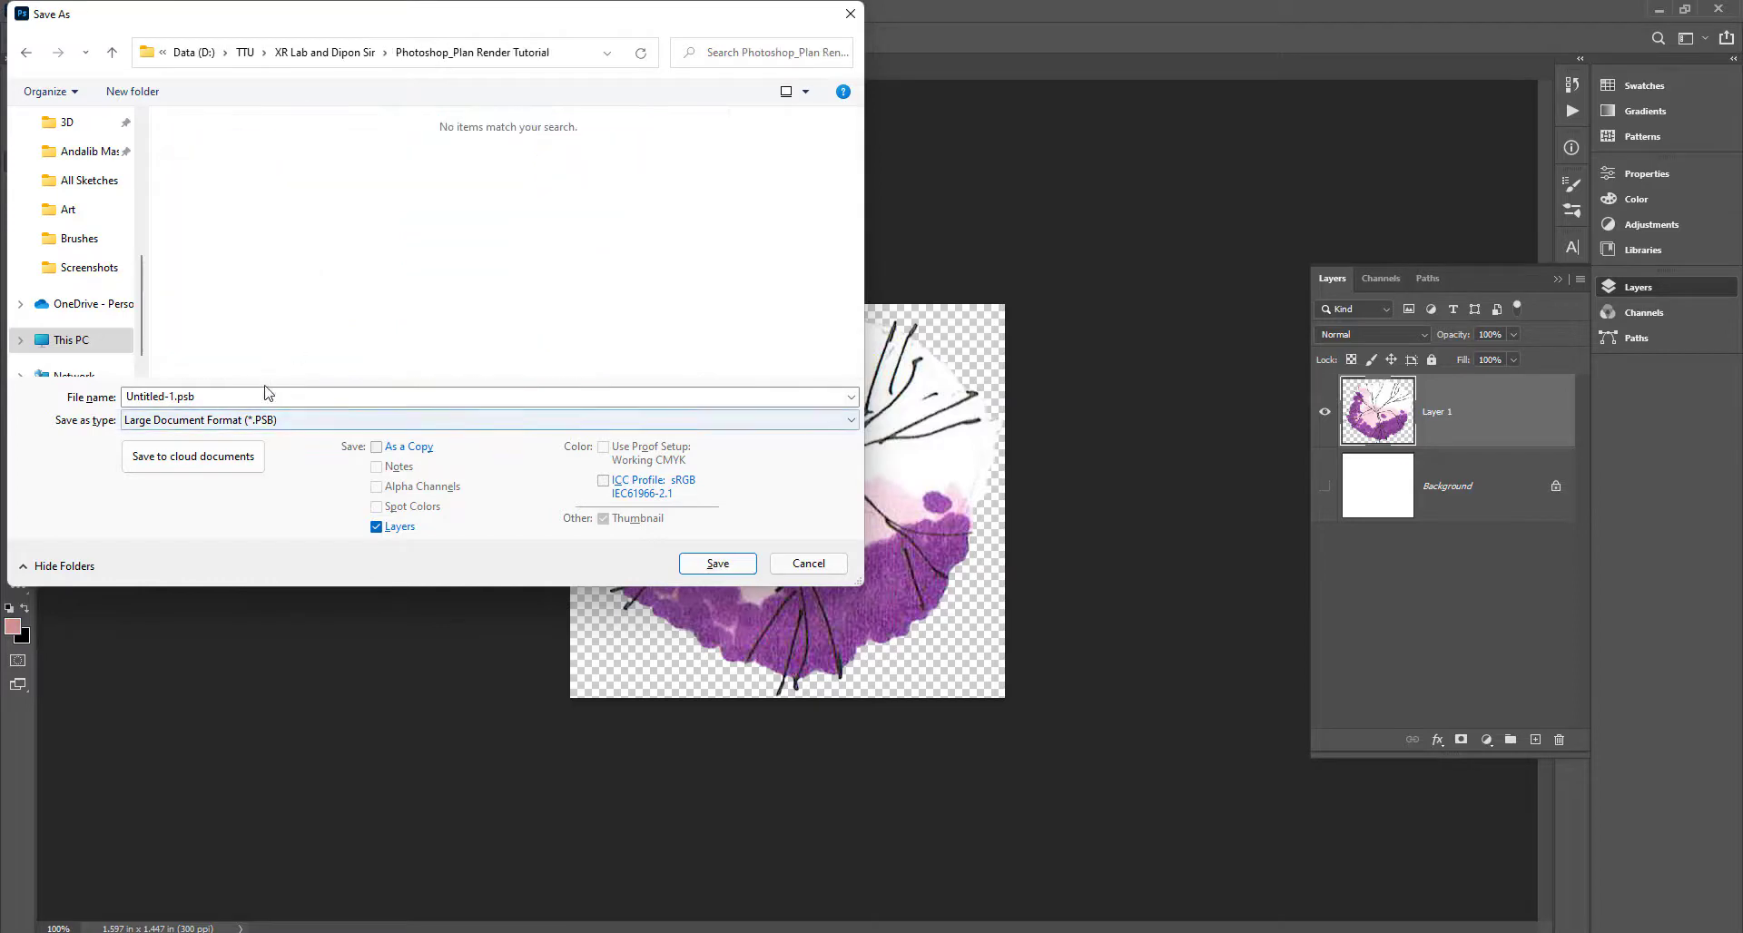
# Name the file Lilac, set the type to PNG and save it.
pyautogui.click(256, 395)
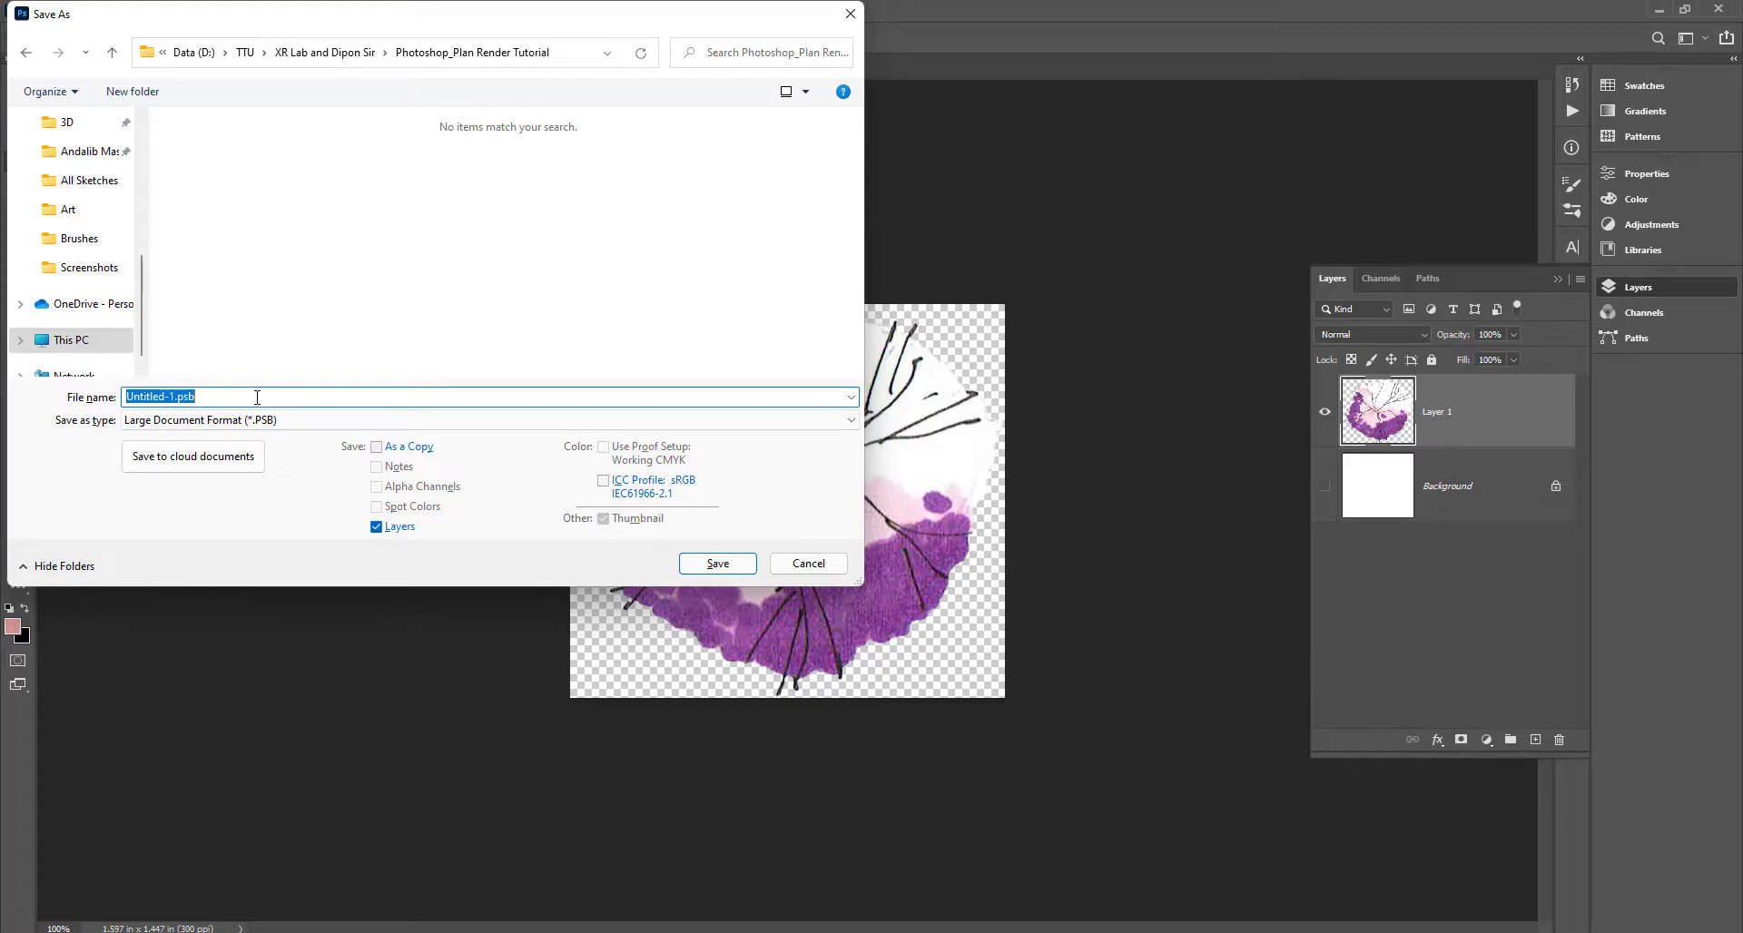
pyautogui.write('Lilac')
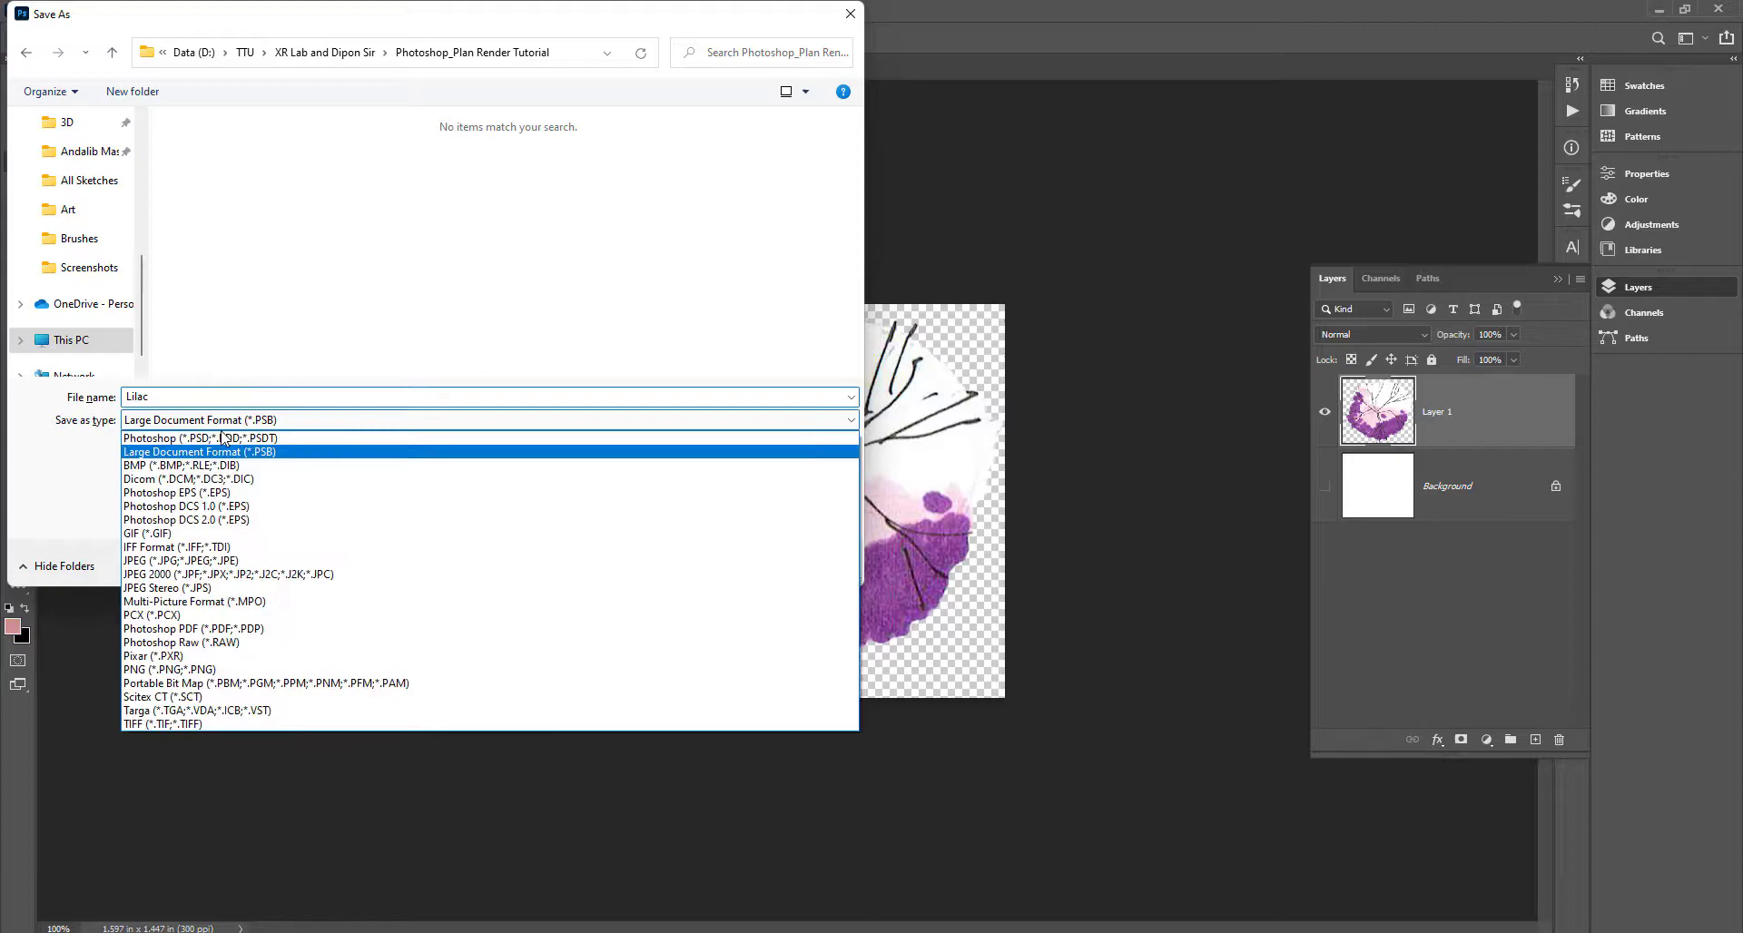
pyautogui.click(272, 669)
pyautogui.click(750, 565)
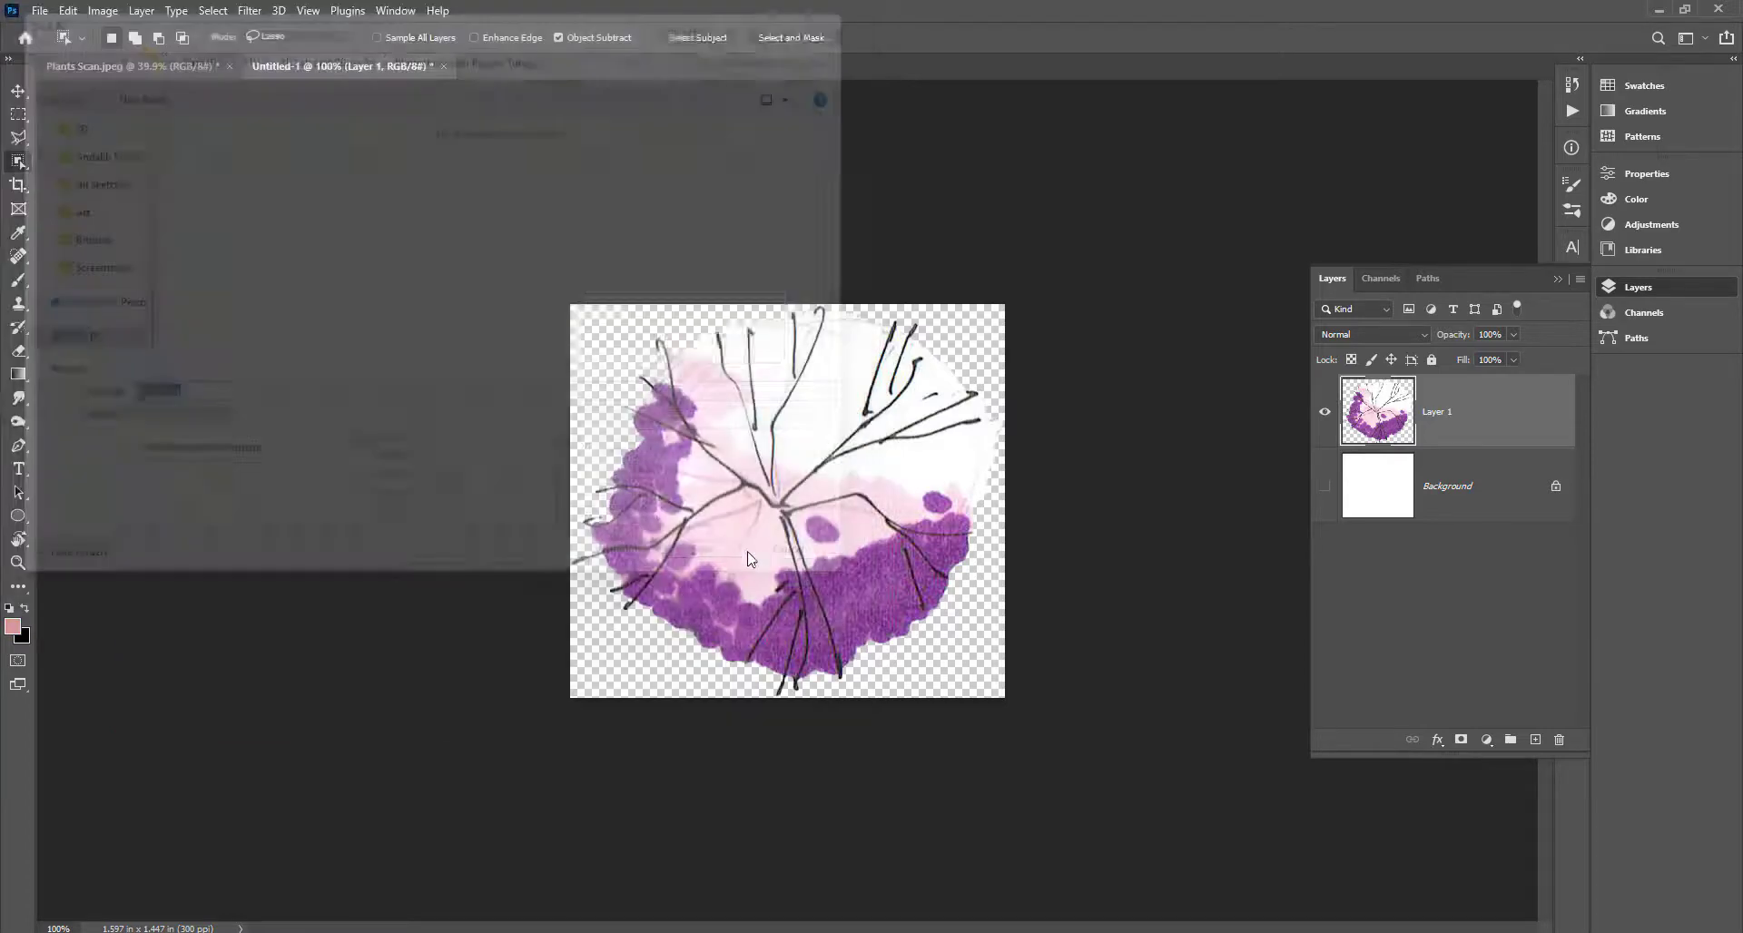
# Confirm the PNG options, then lasso the orange-red tree on Plants Scan.jpeg.
pyautogui.click(727, 265)
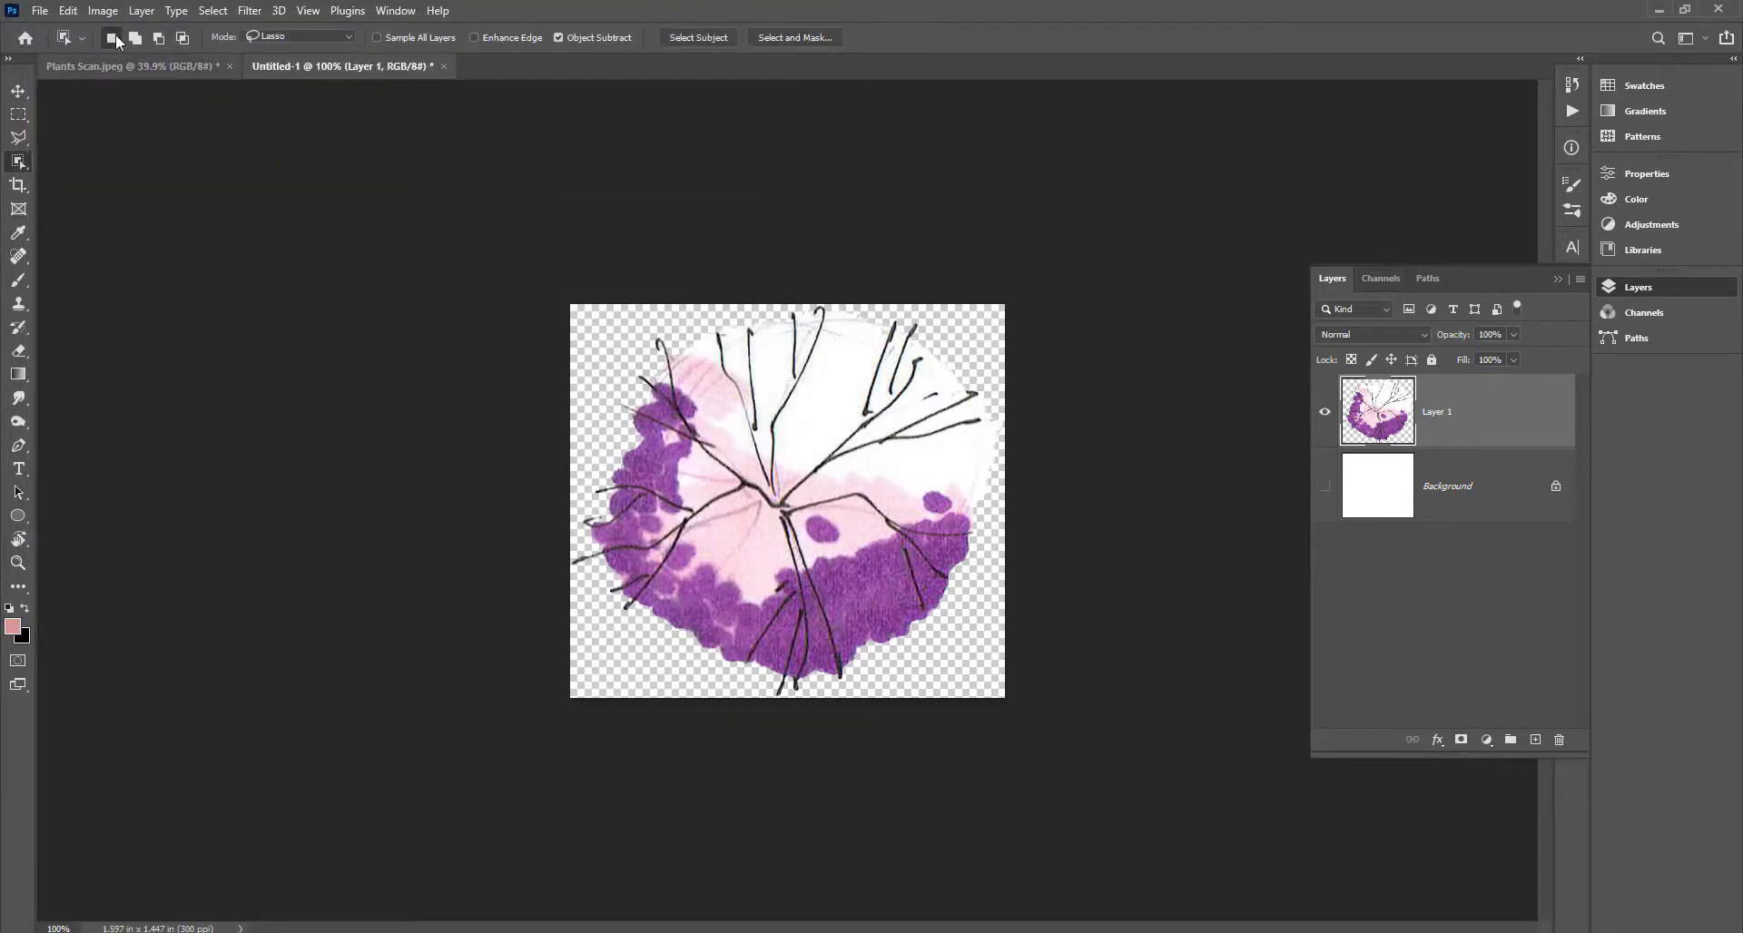
pyautogui.click(134, 66)
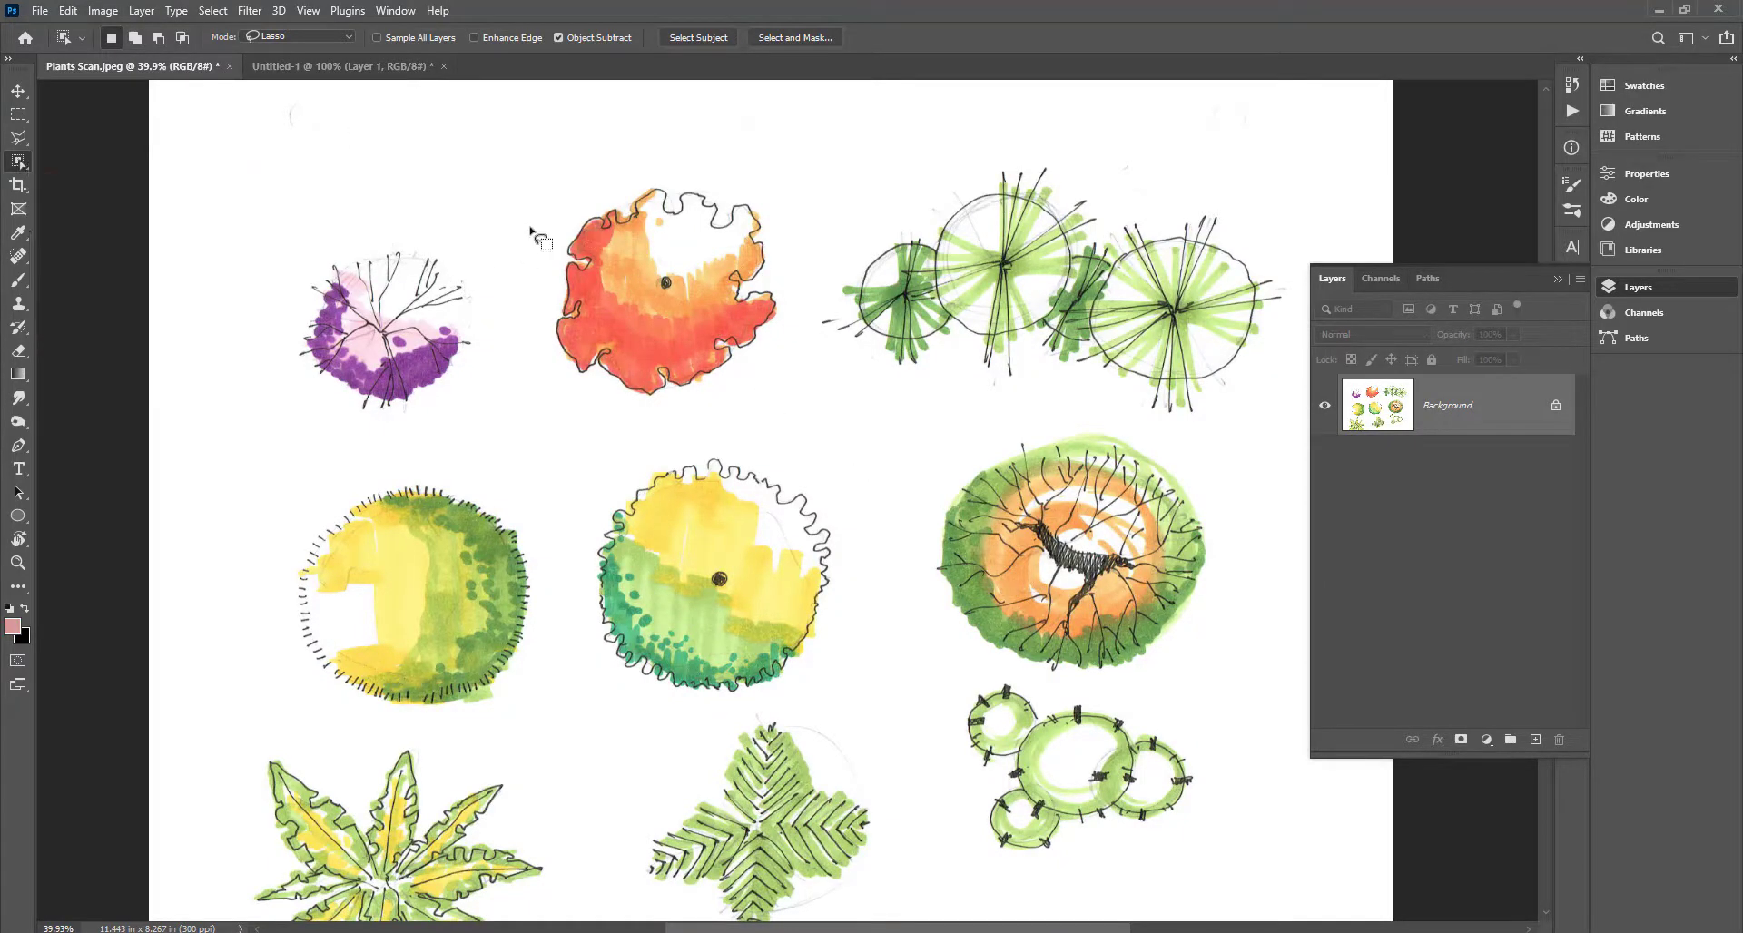
pyautogui.moveTo(551, 220)
pyautogui.mouseDown()
pyautogui.moveTo(548, 375)
pyautogui.moveTo(580, 214)
pyautogui.mouseUp()
pyautogui.scroll(-6, 980, 841)
pyautogui.scroll(19, 677, 269)
pyautogui.scroll(5, 675, 271)
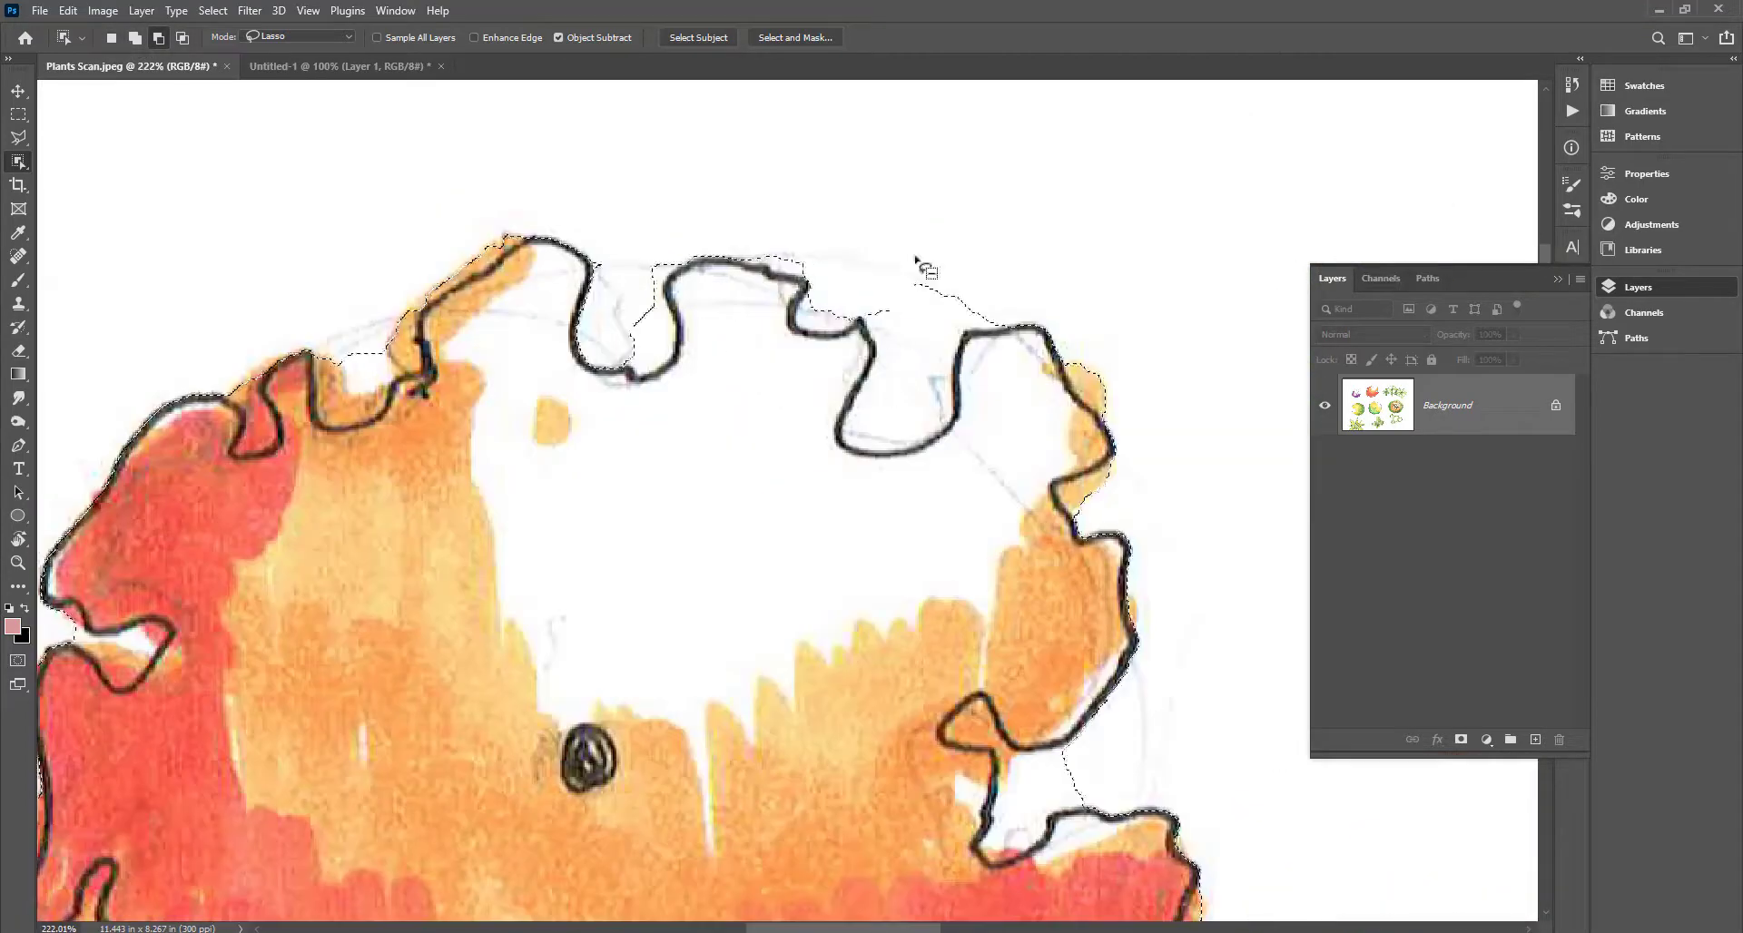
# Trim four notches from the tree selection and save the tree to a new PNG document.
pyautogui.moveTo(918, 260); pyautogui.dragTo(973, 311)
pyautogui.scroll(-9, 972, 311)
pyautogui.scroll(8, 1008, 495)
pyautogui.moveTo(908, 490); pyautogui.dragTo(857, 537)
pyautogui.scroll(-8, 858, 540)
pyautogui.scroll(12, 801, 661)
pyautogui.moveTo(935, 587); pyautogui.dragTo(919, 581)
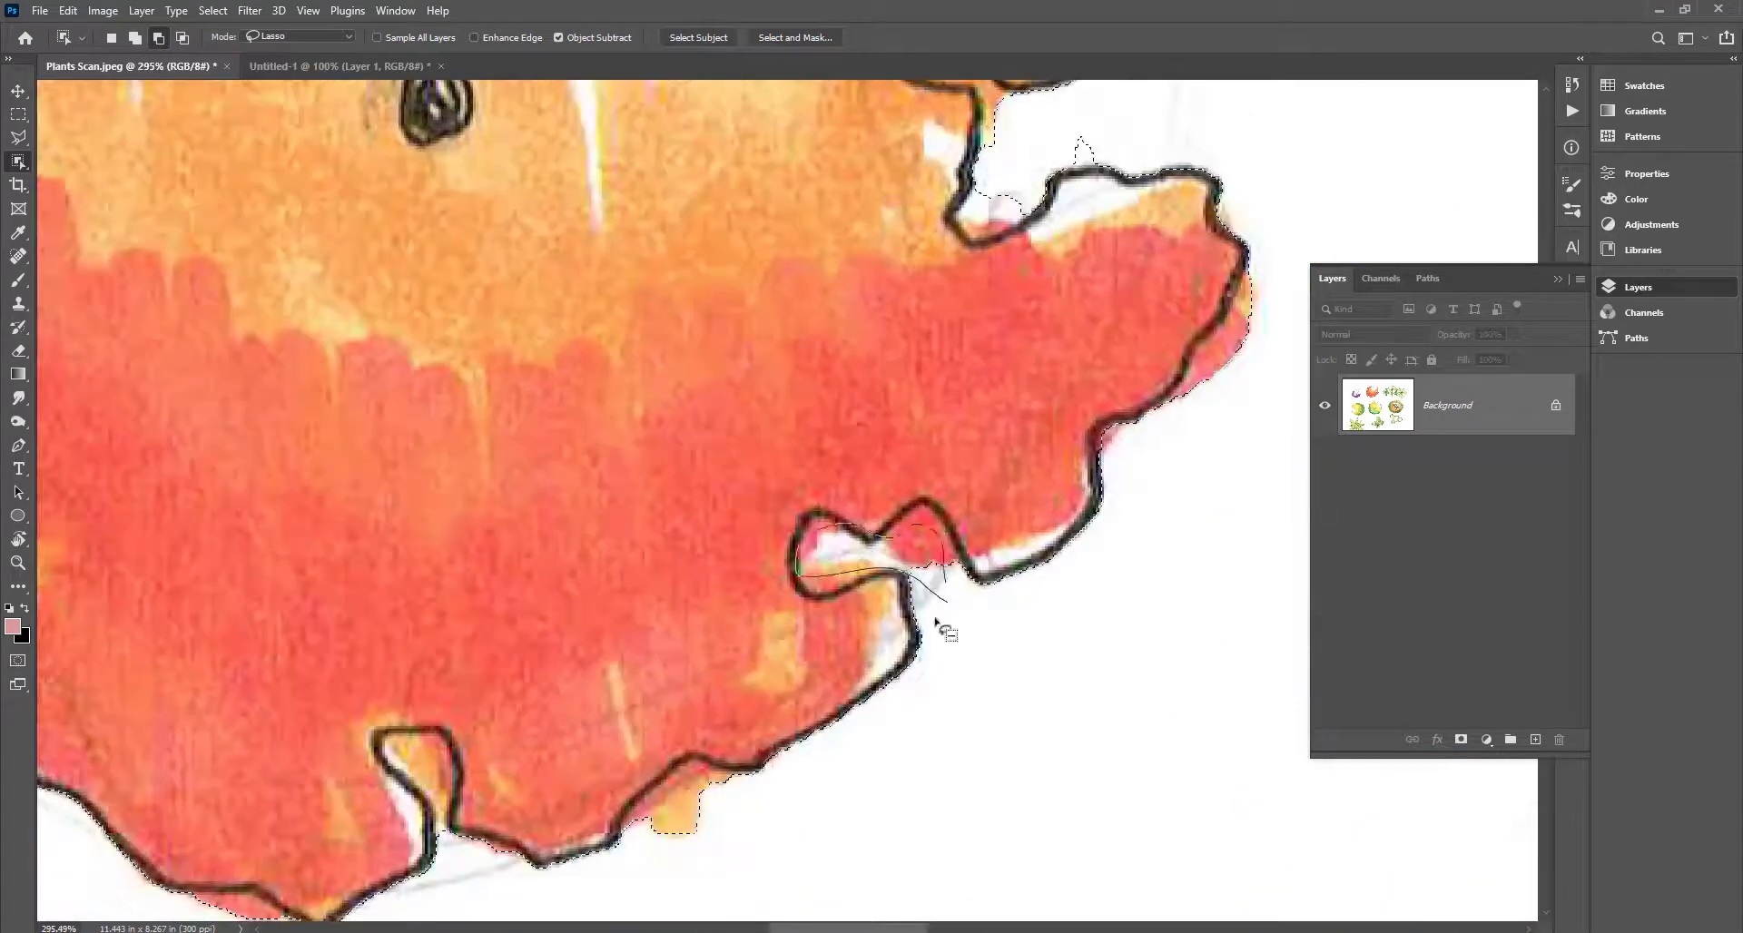
pyautogui.scroll(-9, 939, 625)
pyautogui.scroll(7, 726, 670)
pyautogui.moveTo(777, 788); pyautogui.dragTo(761, 794)
pyautogui.scroll(-6, 761, 842)
pyautogui.scroll(16, 452, 618)
pyautogui.scroll(-14, 408, 298)
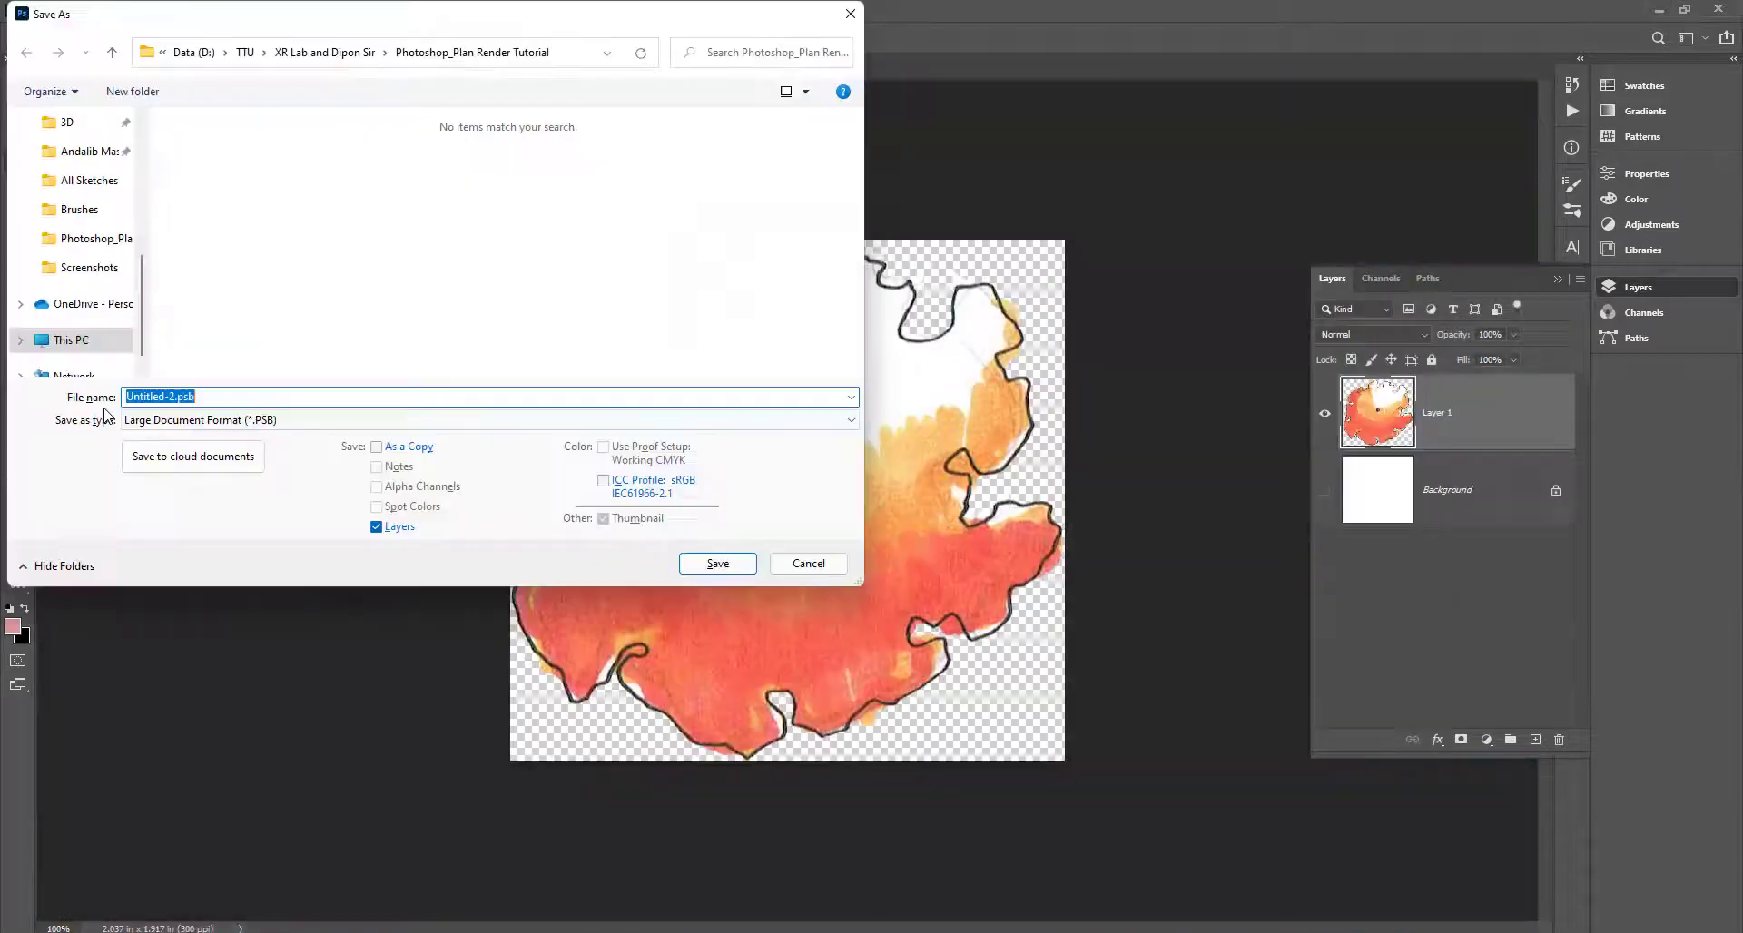
pyautogui.press('Down')
pyautogui.press('Down')
pyautogui.press('Down')
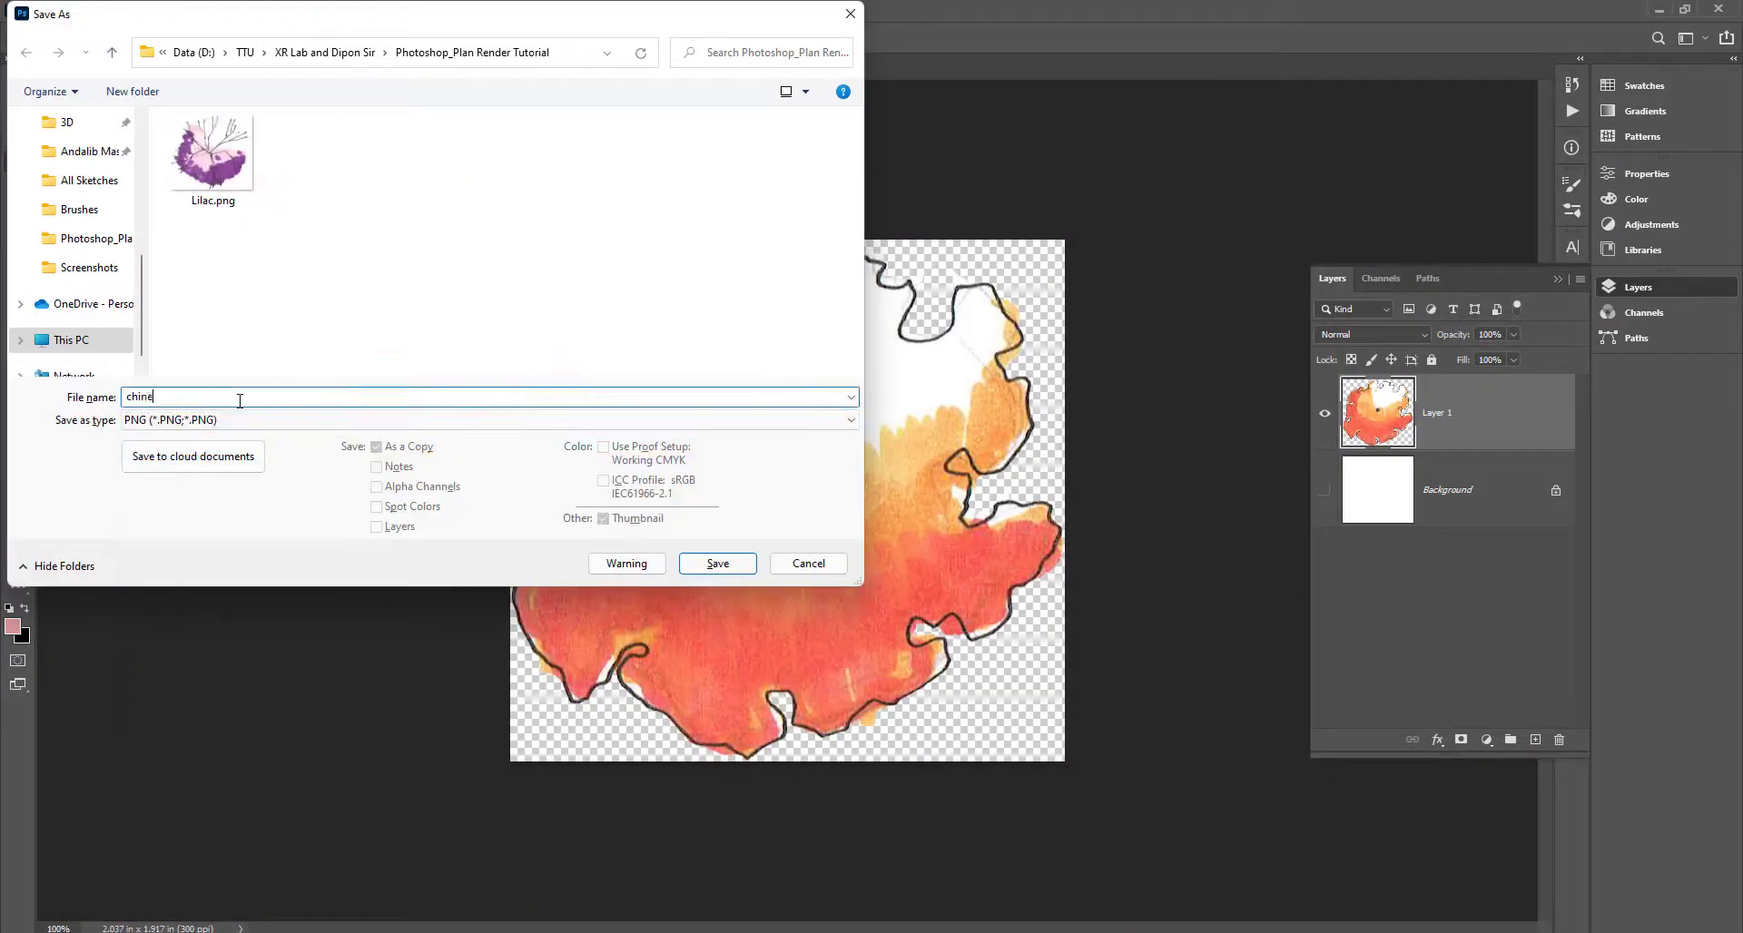
pyautogui.press('Return')
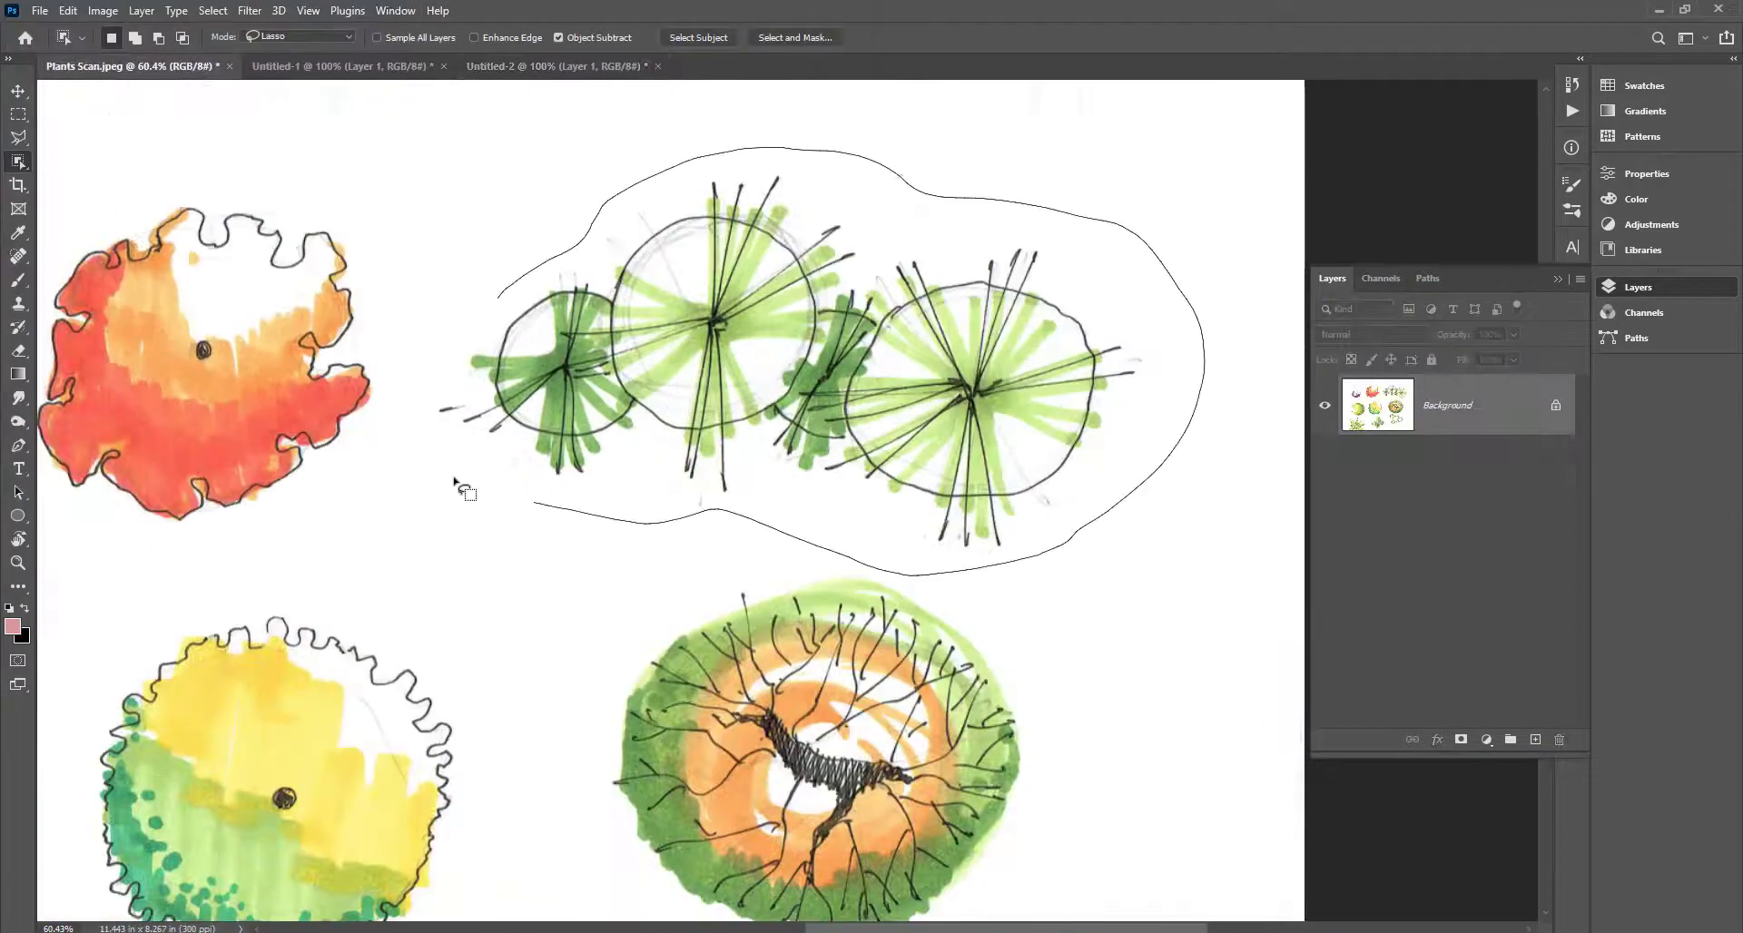
# Lasso the green plant group on the sketch sheet.
pyautogui.moveTo(454, 479); pyautogui.dragTo(496, 300)
pyautogui.scroll(10, 899, 256)
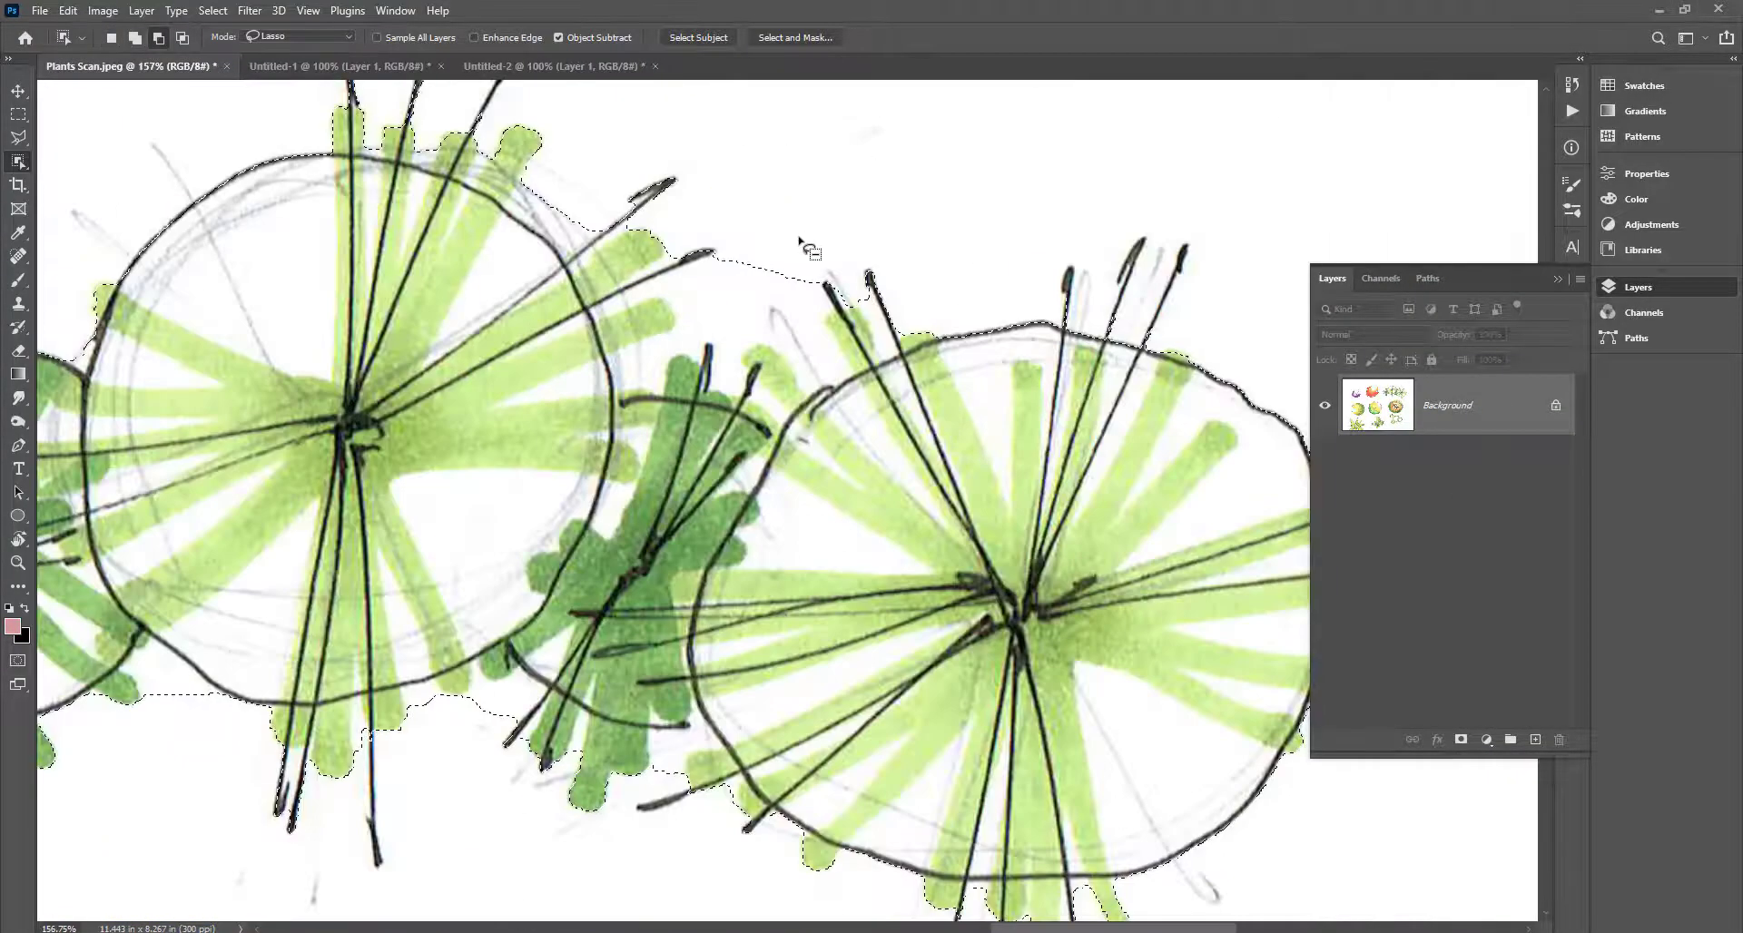
pyautogui.scroll(-14, 835, 373)
pyautogui.scroll(3, 646, 374)
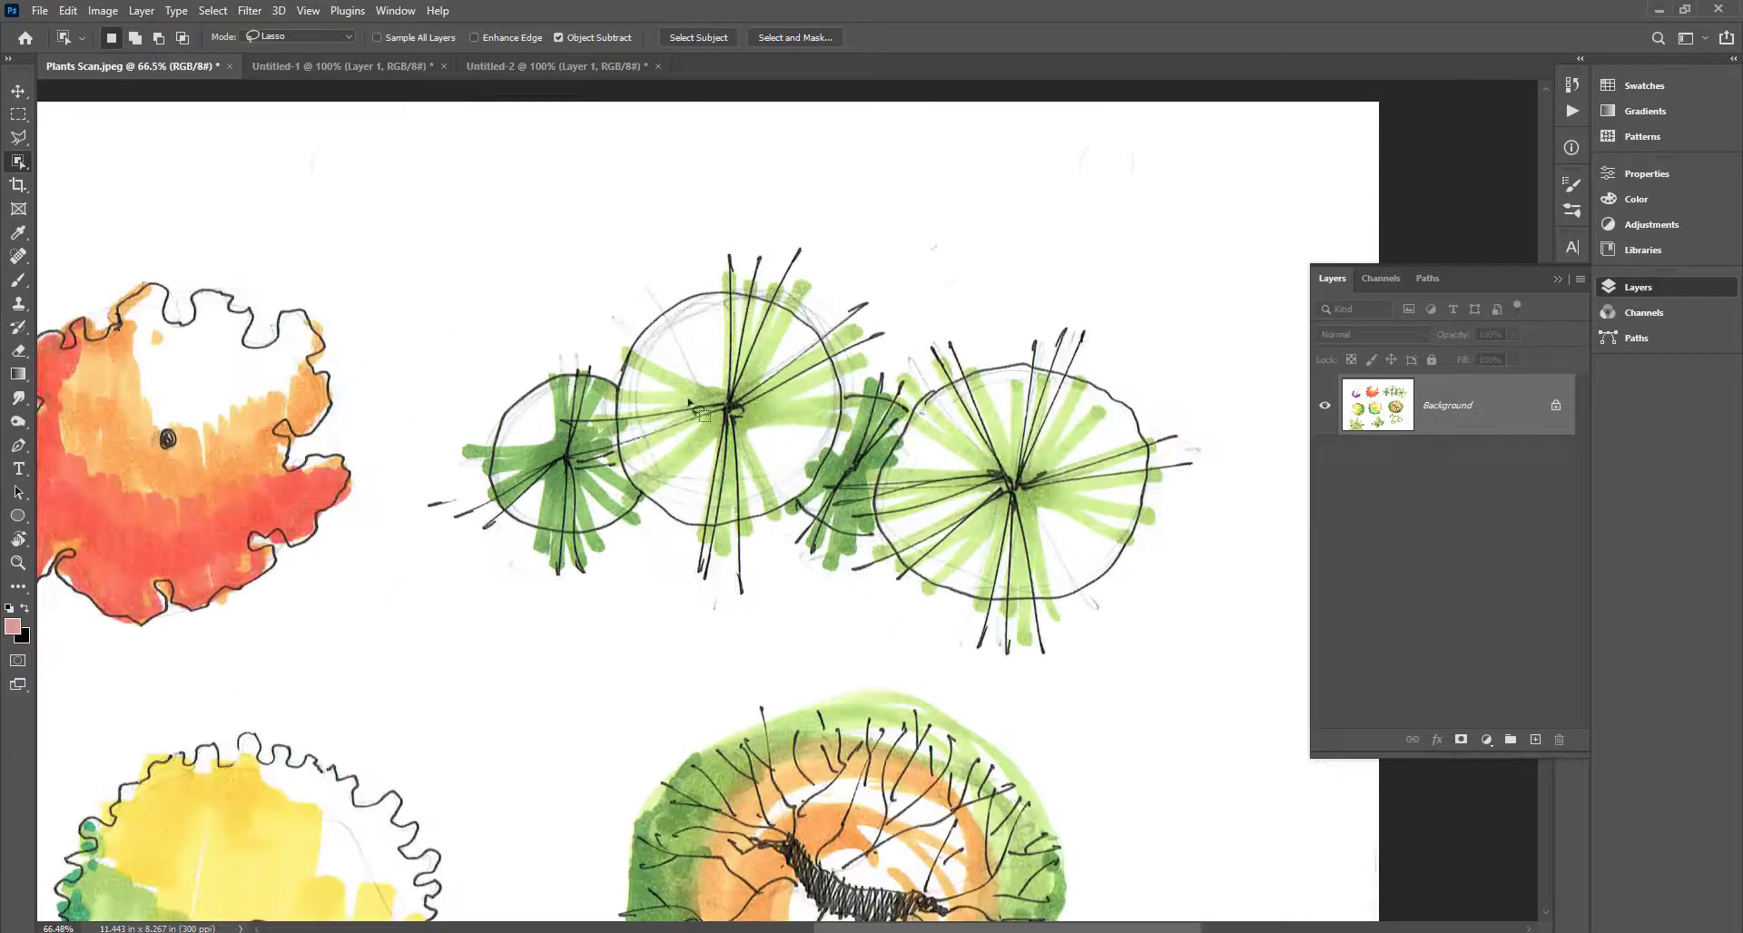
pyautogui.moveTo(431, 430)
pyautogui.mouseDown()
pyautogui.moveTo(604, 207)
pyautogui.moveTo(869, 229)
pyautogui.moveTo(1173, 340)
pyautogui.moveTo(1213, 436)
pyautogui.moveTo(1191, 650)
pyautogui.moveTo(1024, 673)
pyautogui.moveTo(750, 631)
pyautogui.moveTo(476, 625)
pyautogui.moveTo(416, 552)
pyautogui.moveTo(451, 436)
pyautogui.mouseUp()
pyautogui.click(20, 163)
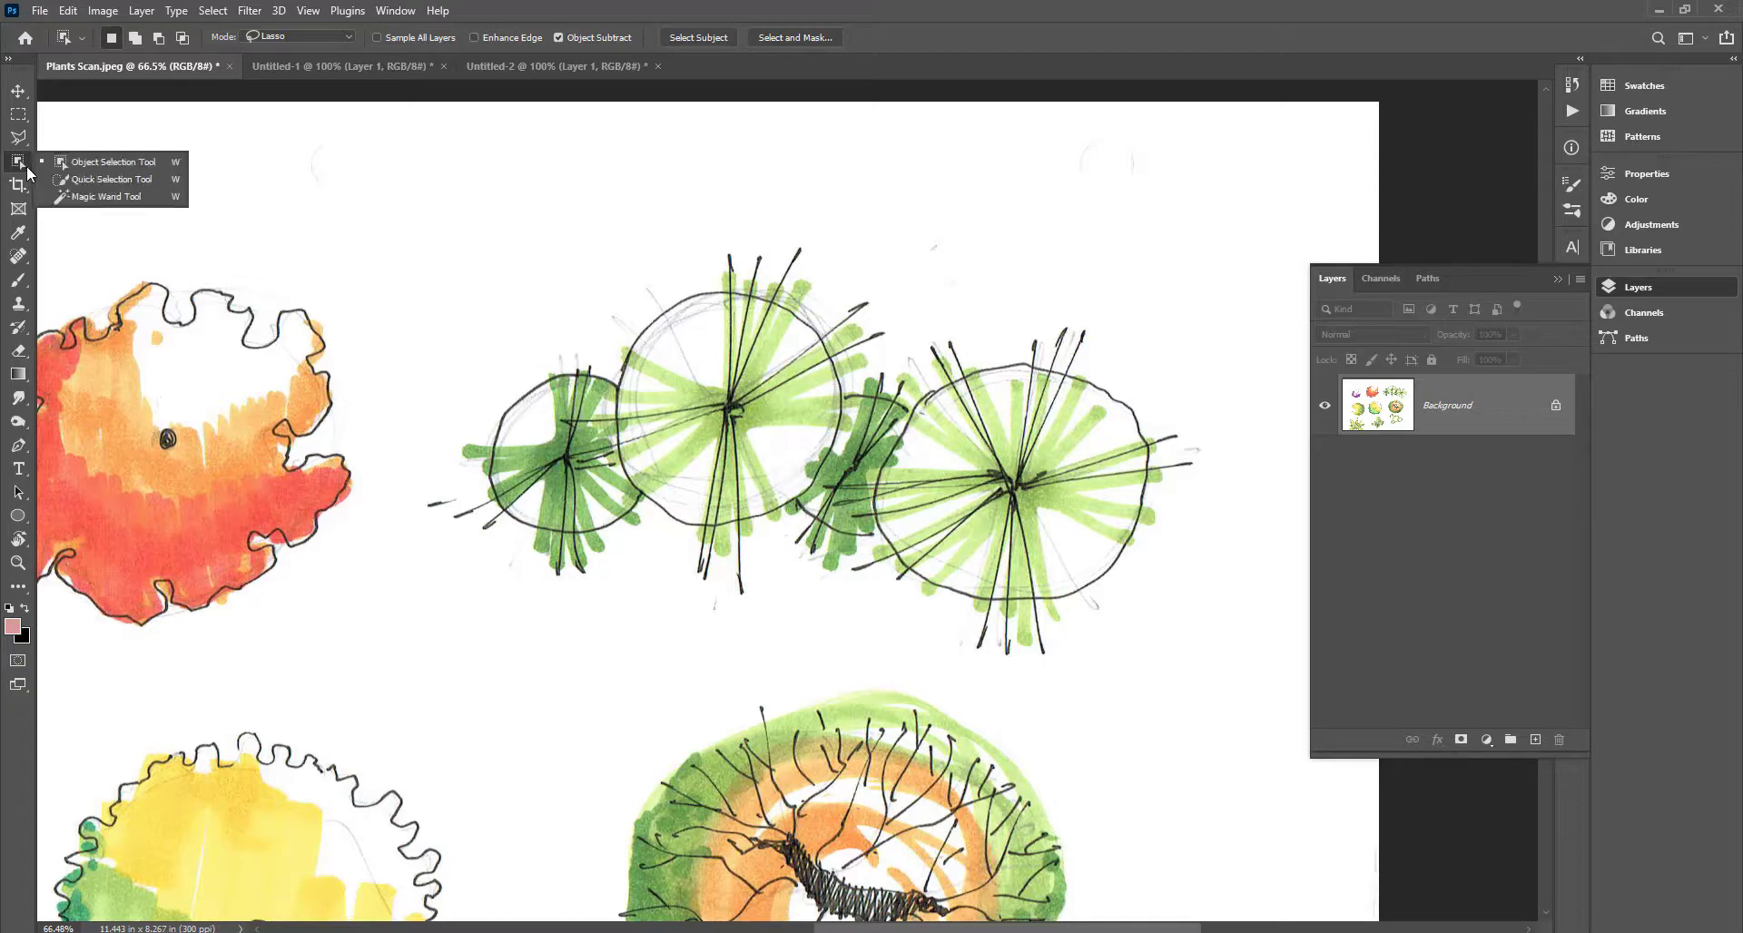
# Magic Wand-select the sheet's white paper (Tolerance 30, Contiguous) and pan to check the plants.
pyautogui.click(100, 196)
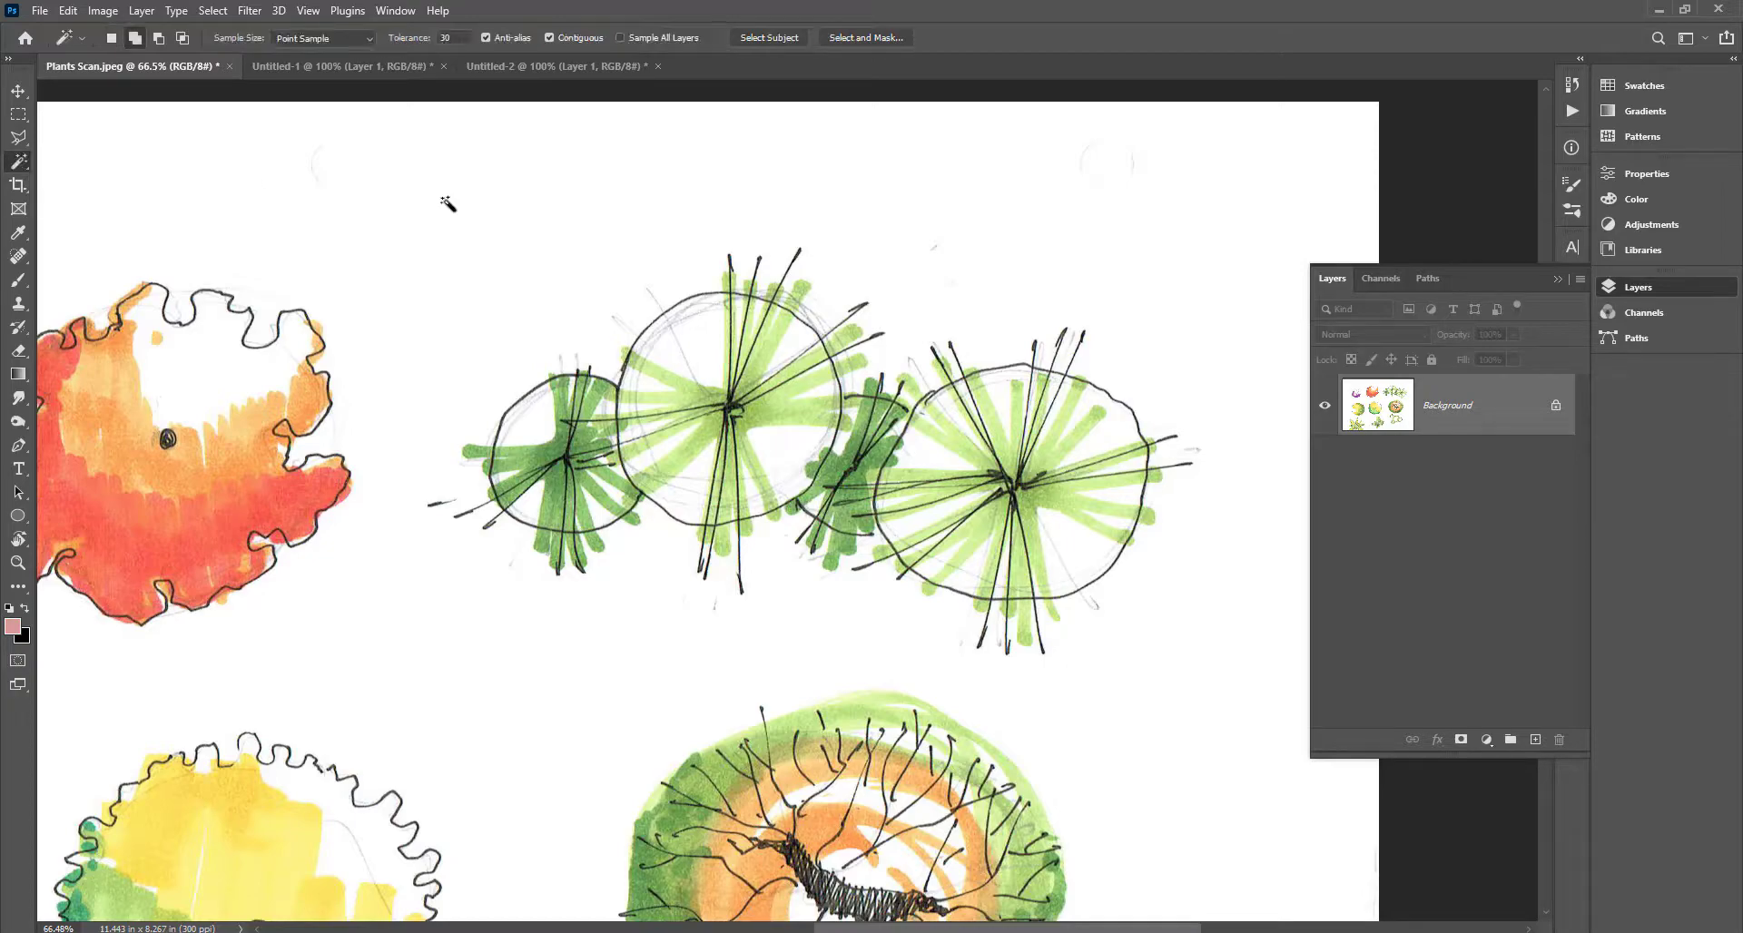
pyautogui.click(626, 216)
pyautogui.scroll(-5, 856, 382)
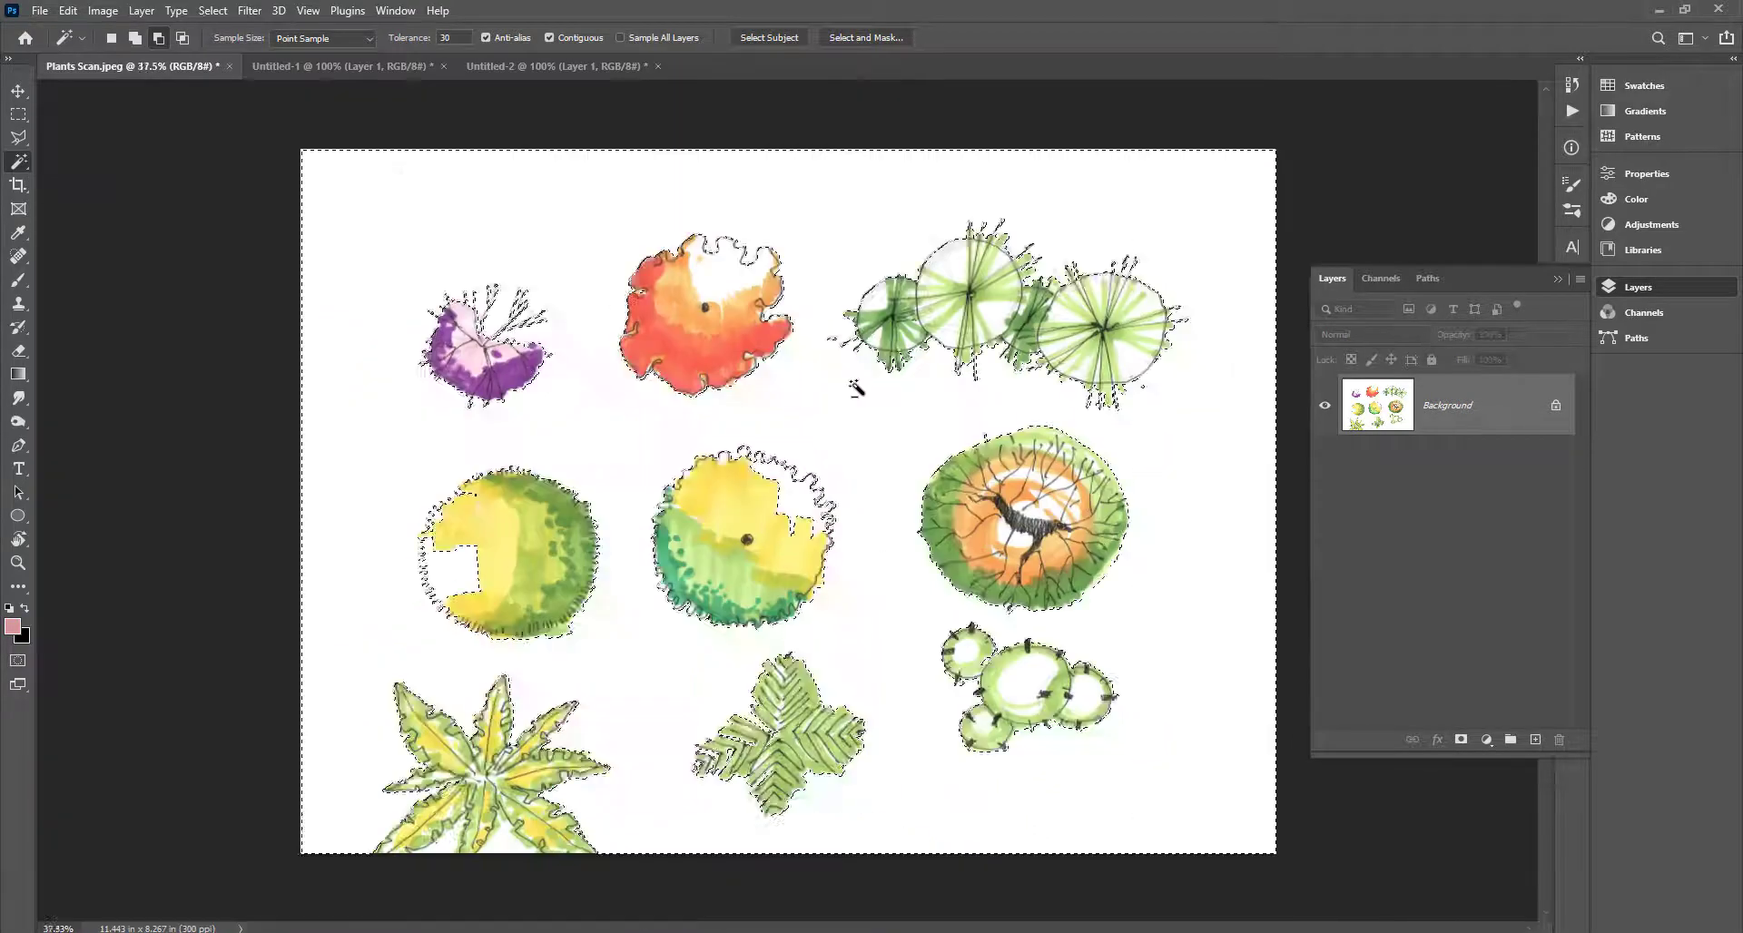
pyautogui.scroll(3, 427, 599)
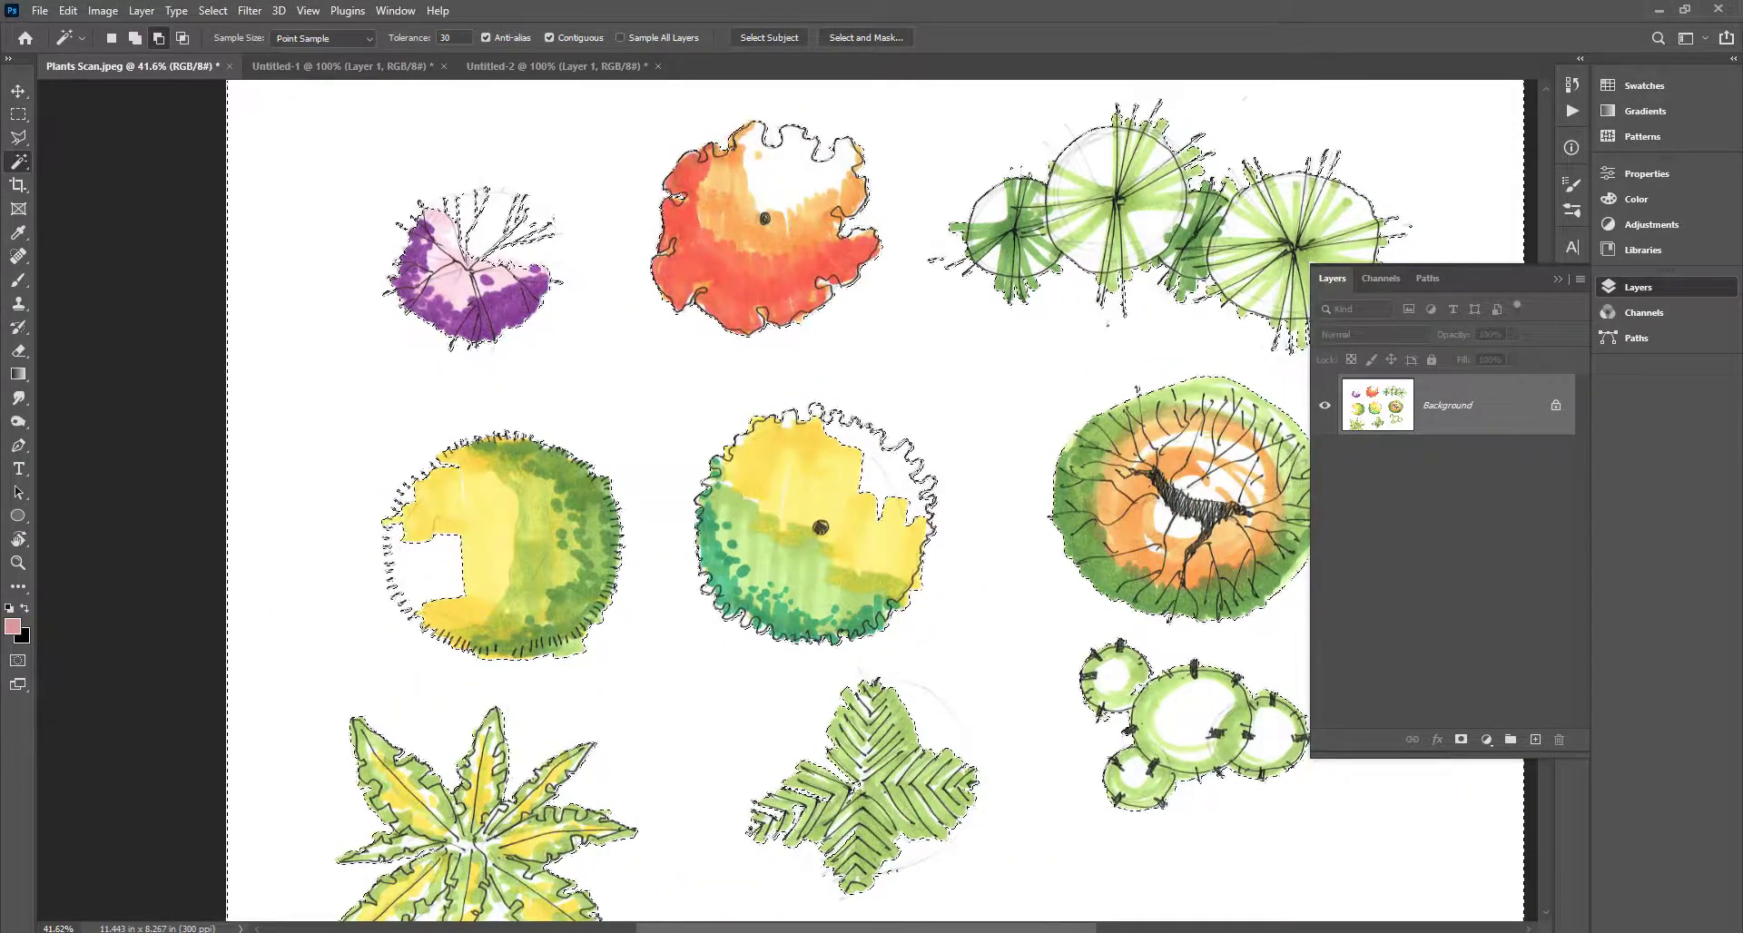
pyautogui.scroll(-2, 672, 354)
pyautogui.scroll(5, 1187, 270)
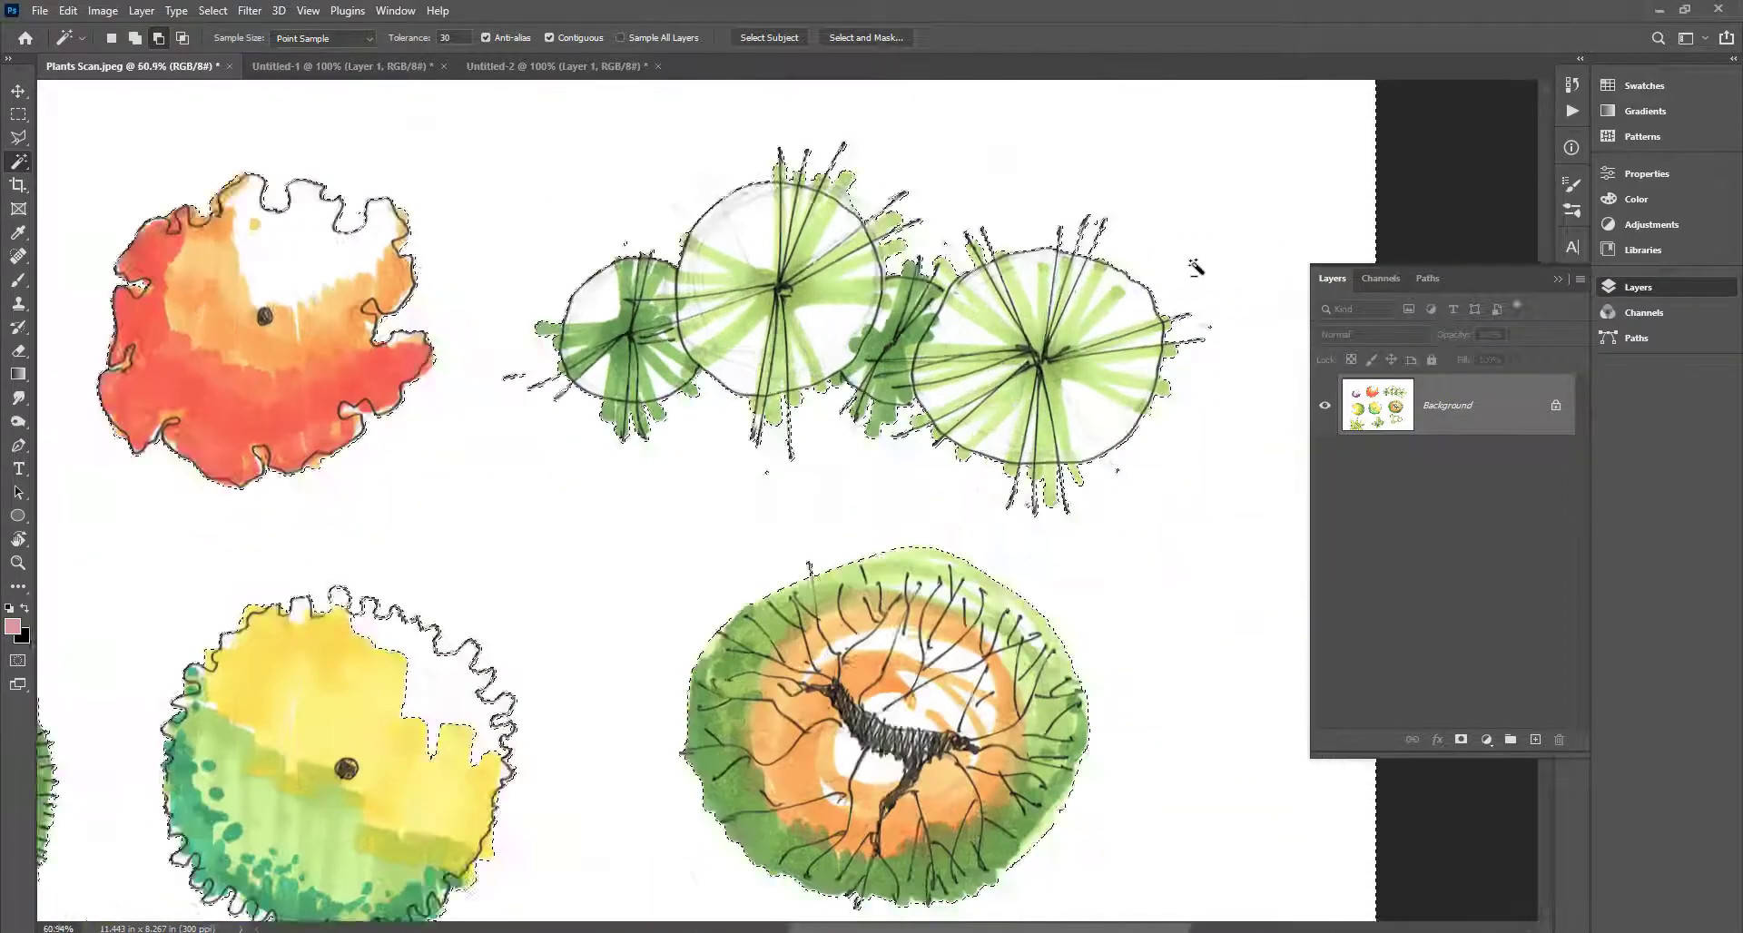
pyautogui.scroll(-3, 1187, 271)
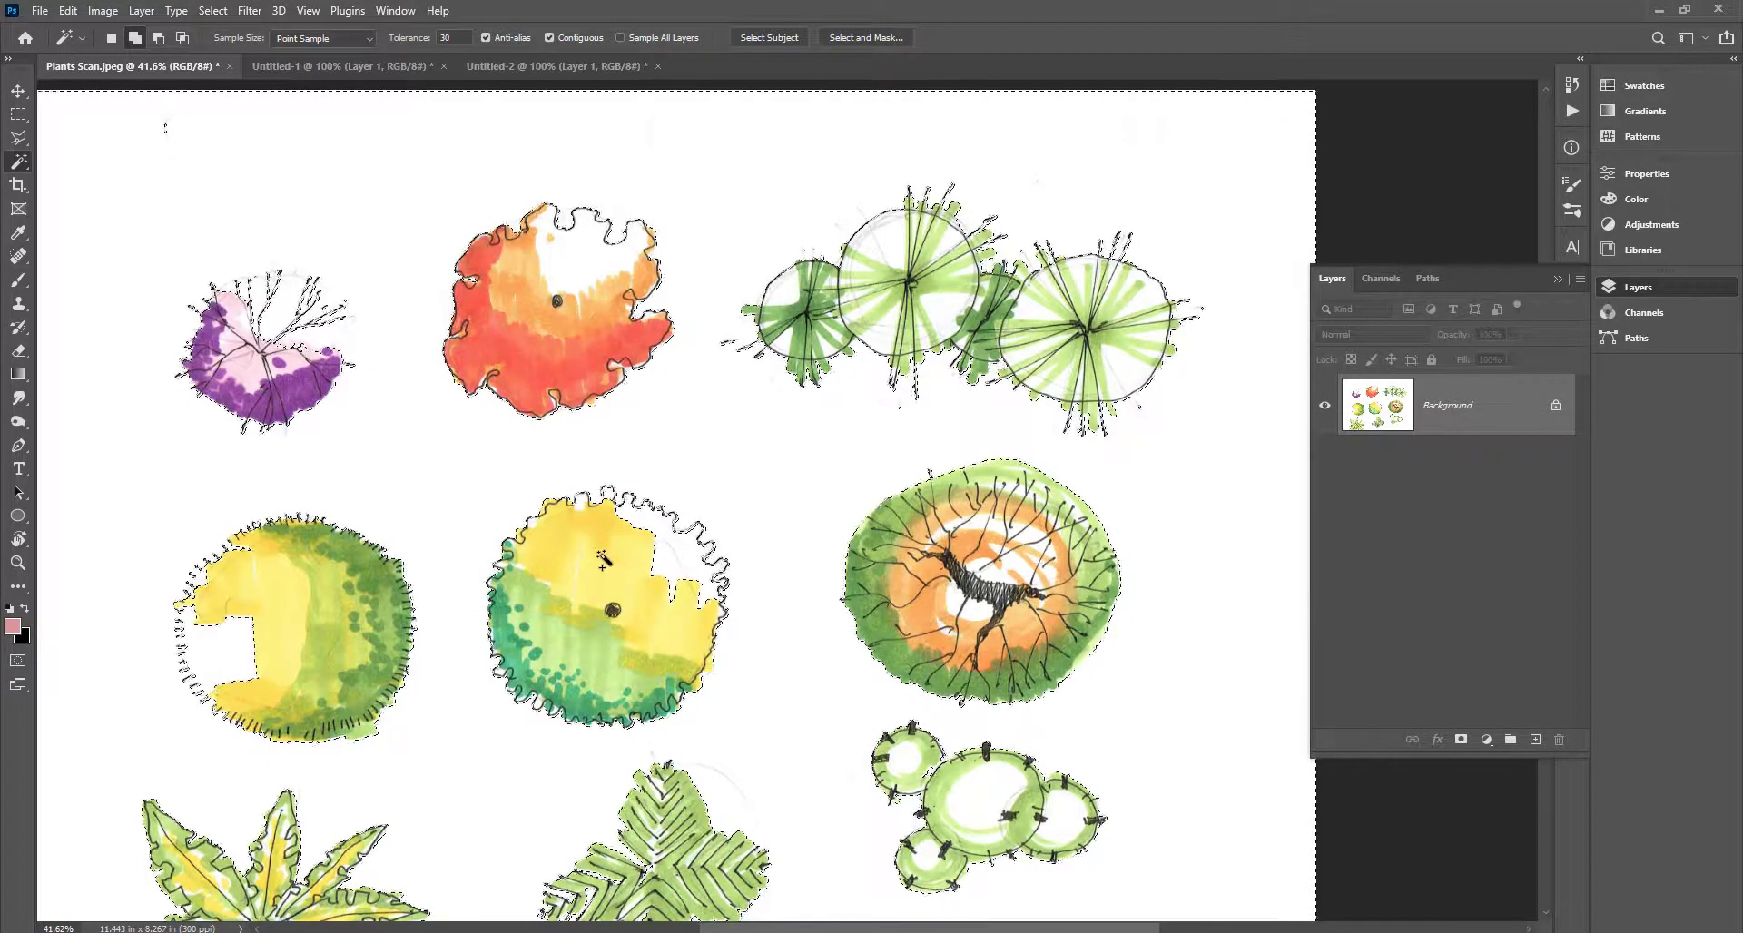
pyautogui.moveTo(475, 557); pyautogui.dragTo(602, 479)
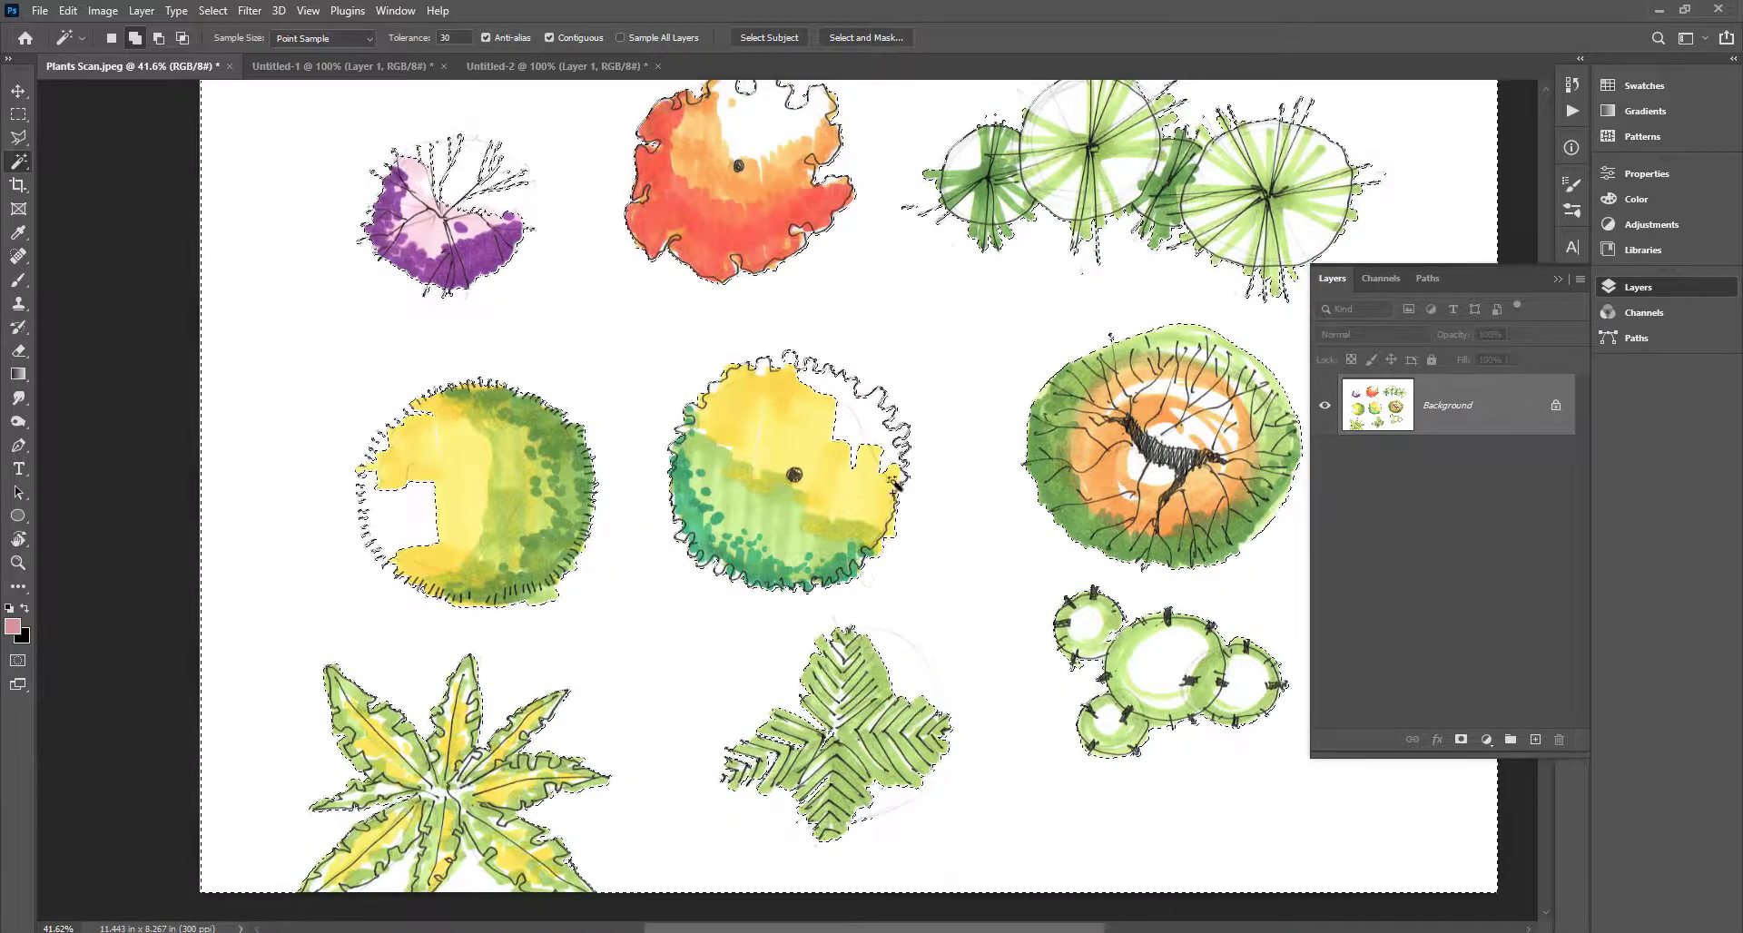
pyautogui.moveTo(891, 566); pyautogui.dragTo(646, 709)
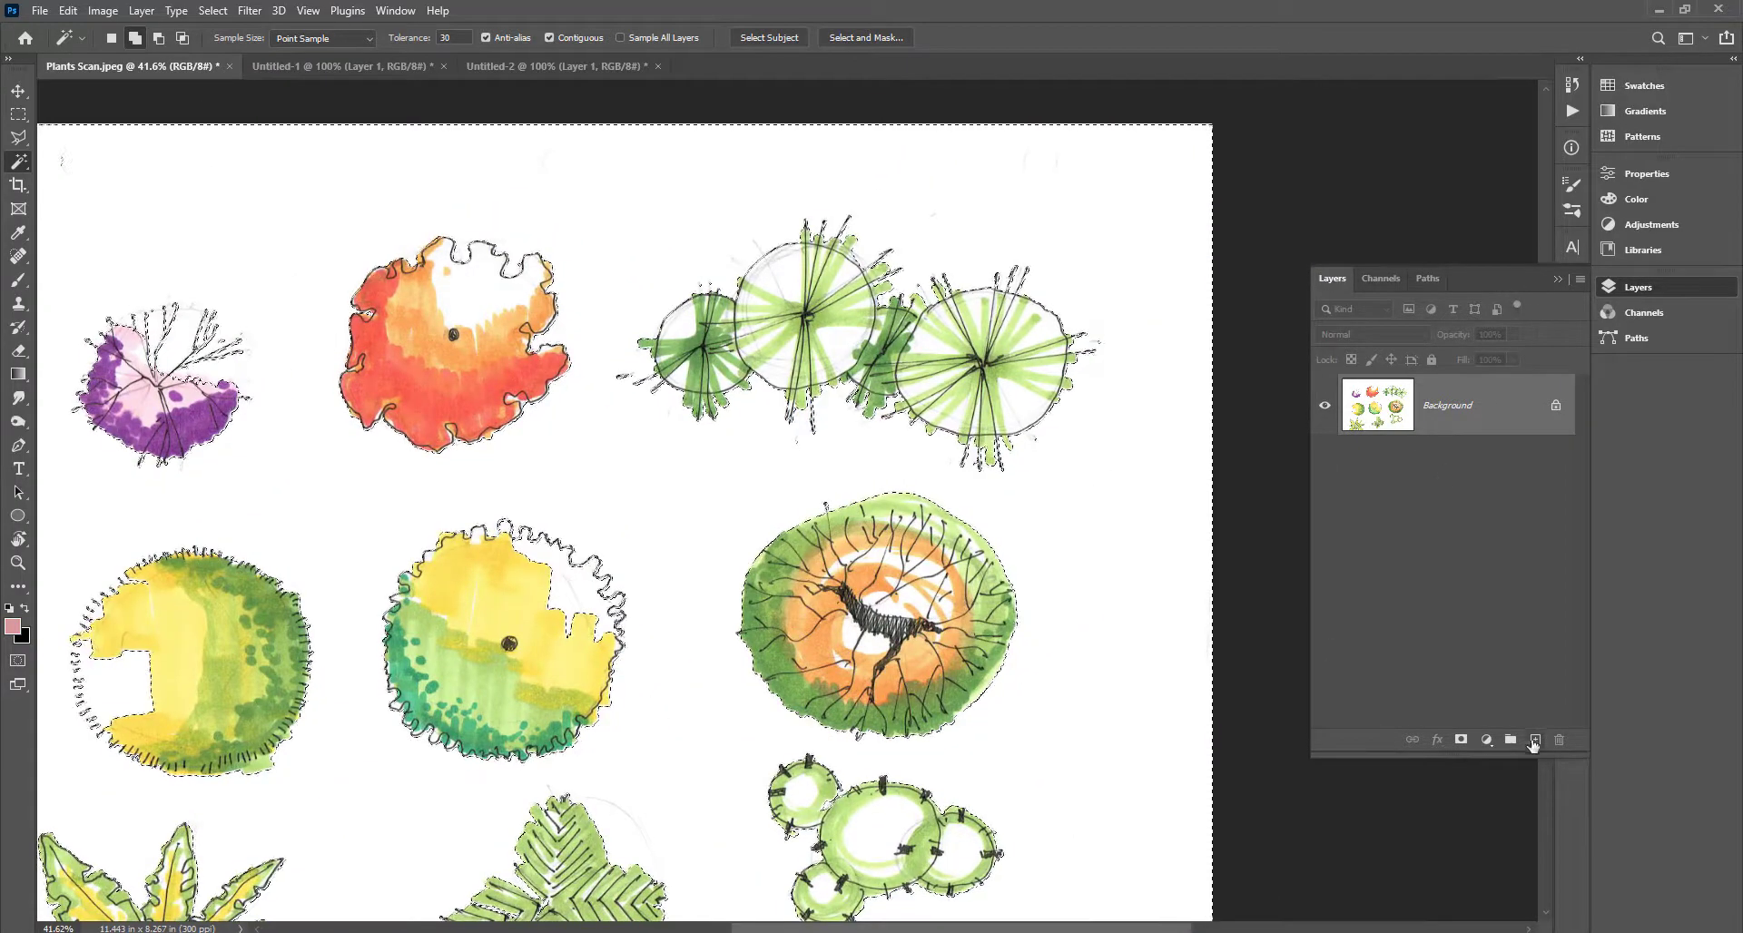
# Convert the Background to Layer 0 above a new empty Layer 1 and delete the white paper.
pyautogui.click(1535, 740)
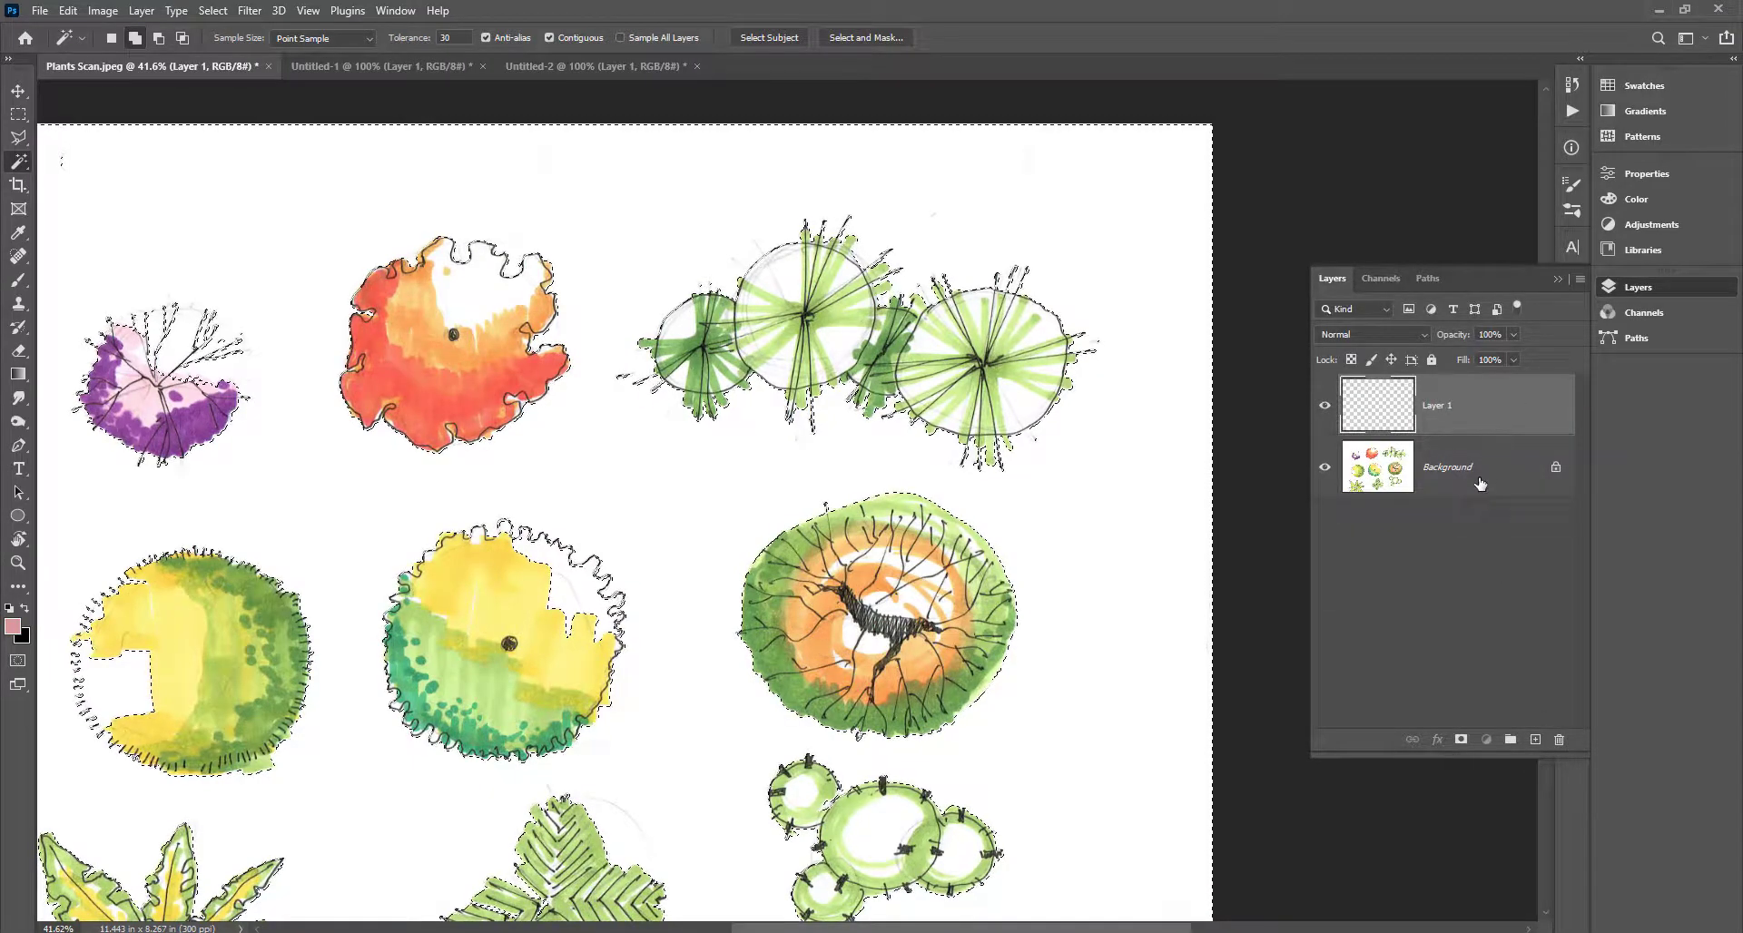
pyautogui.doubleClick(1493, 470)
pyautogui.click(667, 262)
pyautogui.moveTo(1488, 467); pyautogui.dragTo(1500, 377)
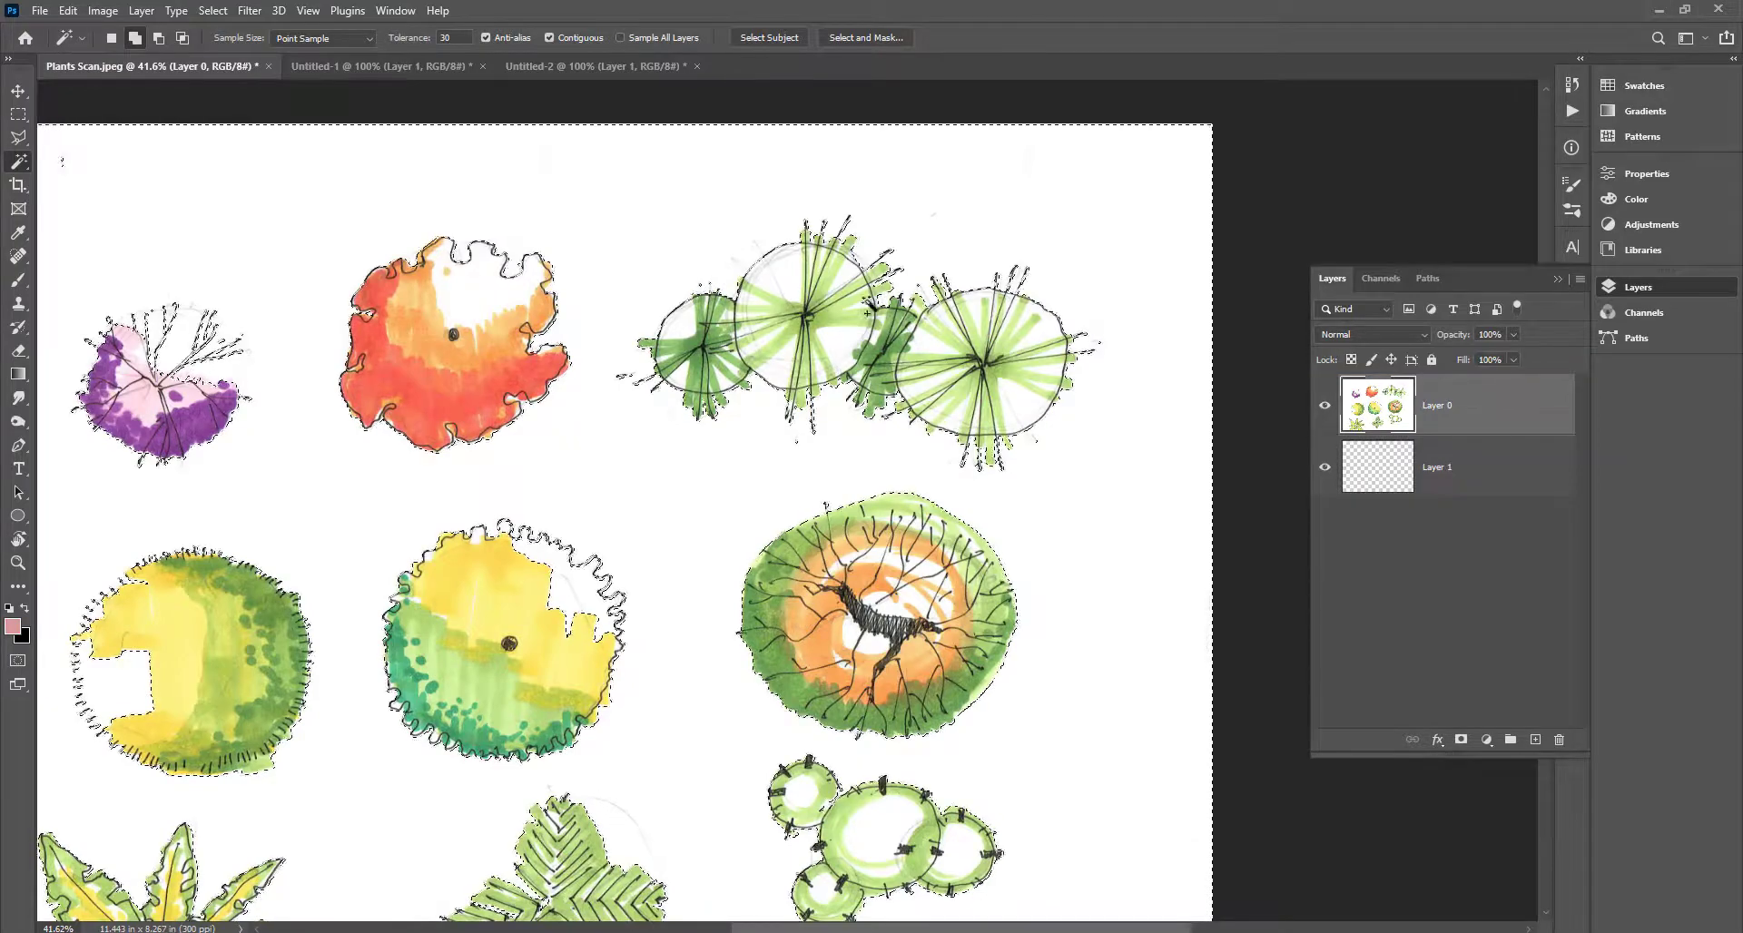
pyautogui.press('Delete')
pyautogui.scroll(-3, 701, 483)
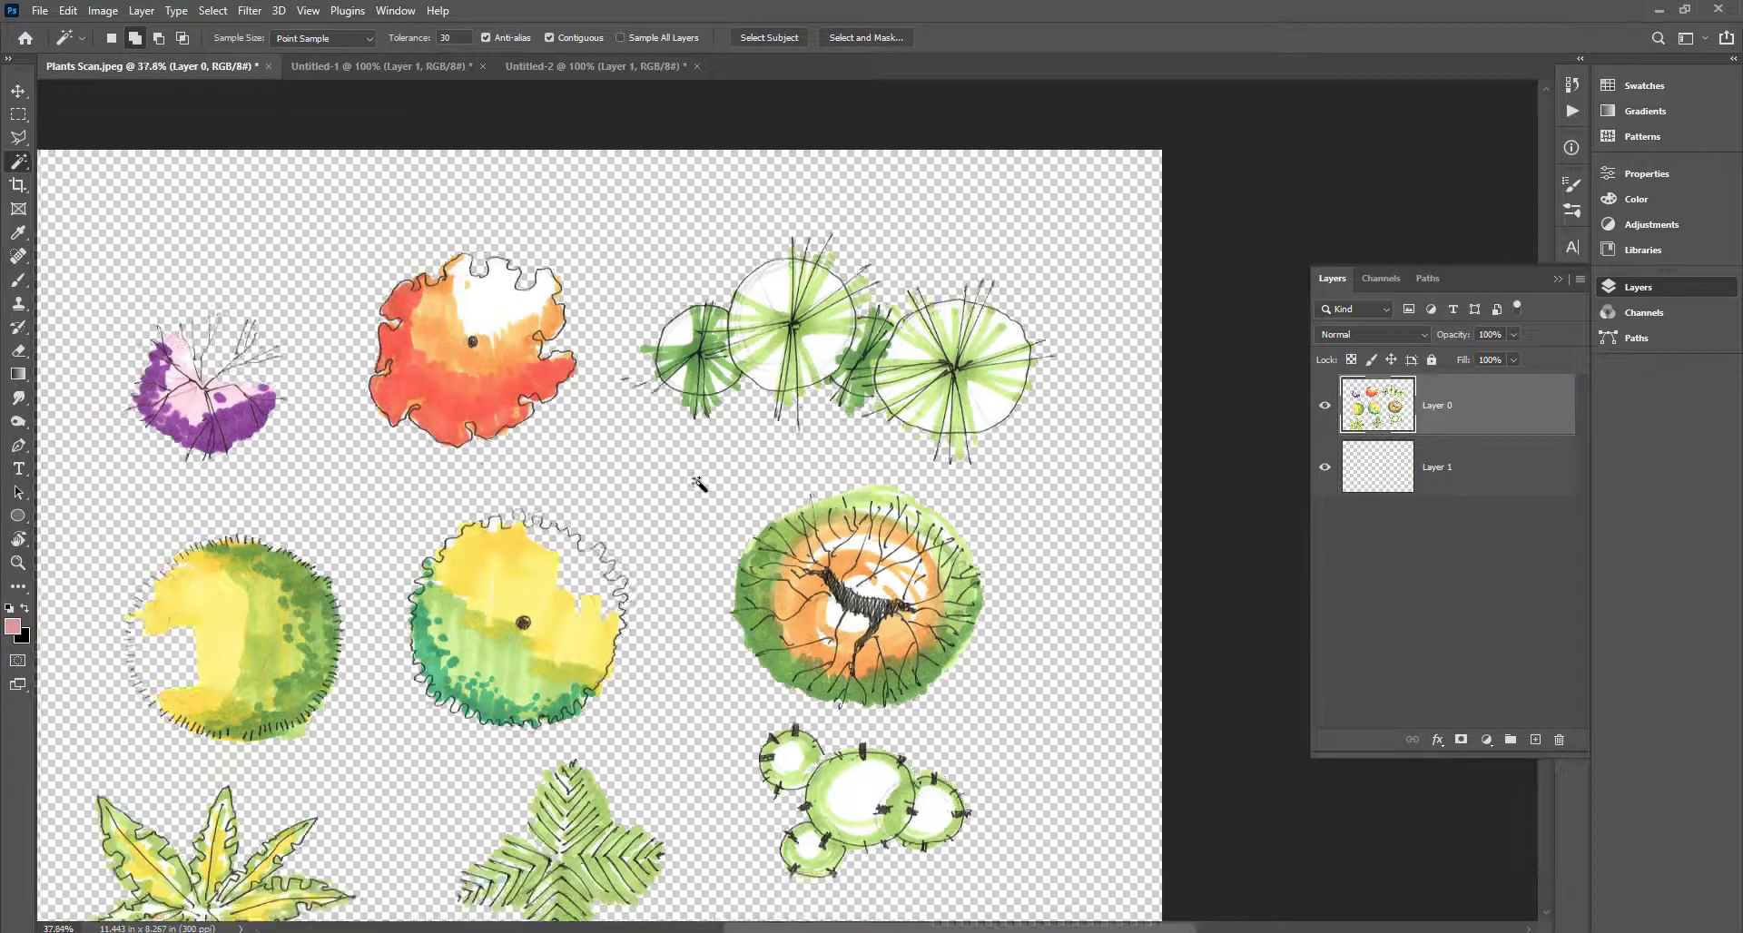
pyautogui.scroll(5, 1020, 247)
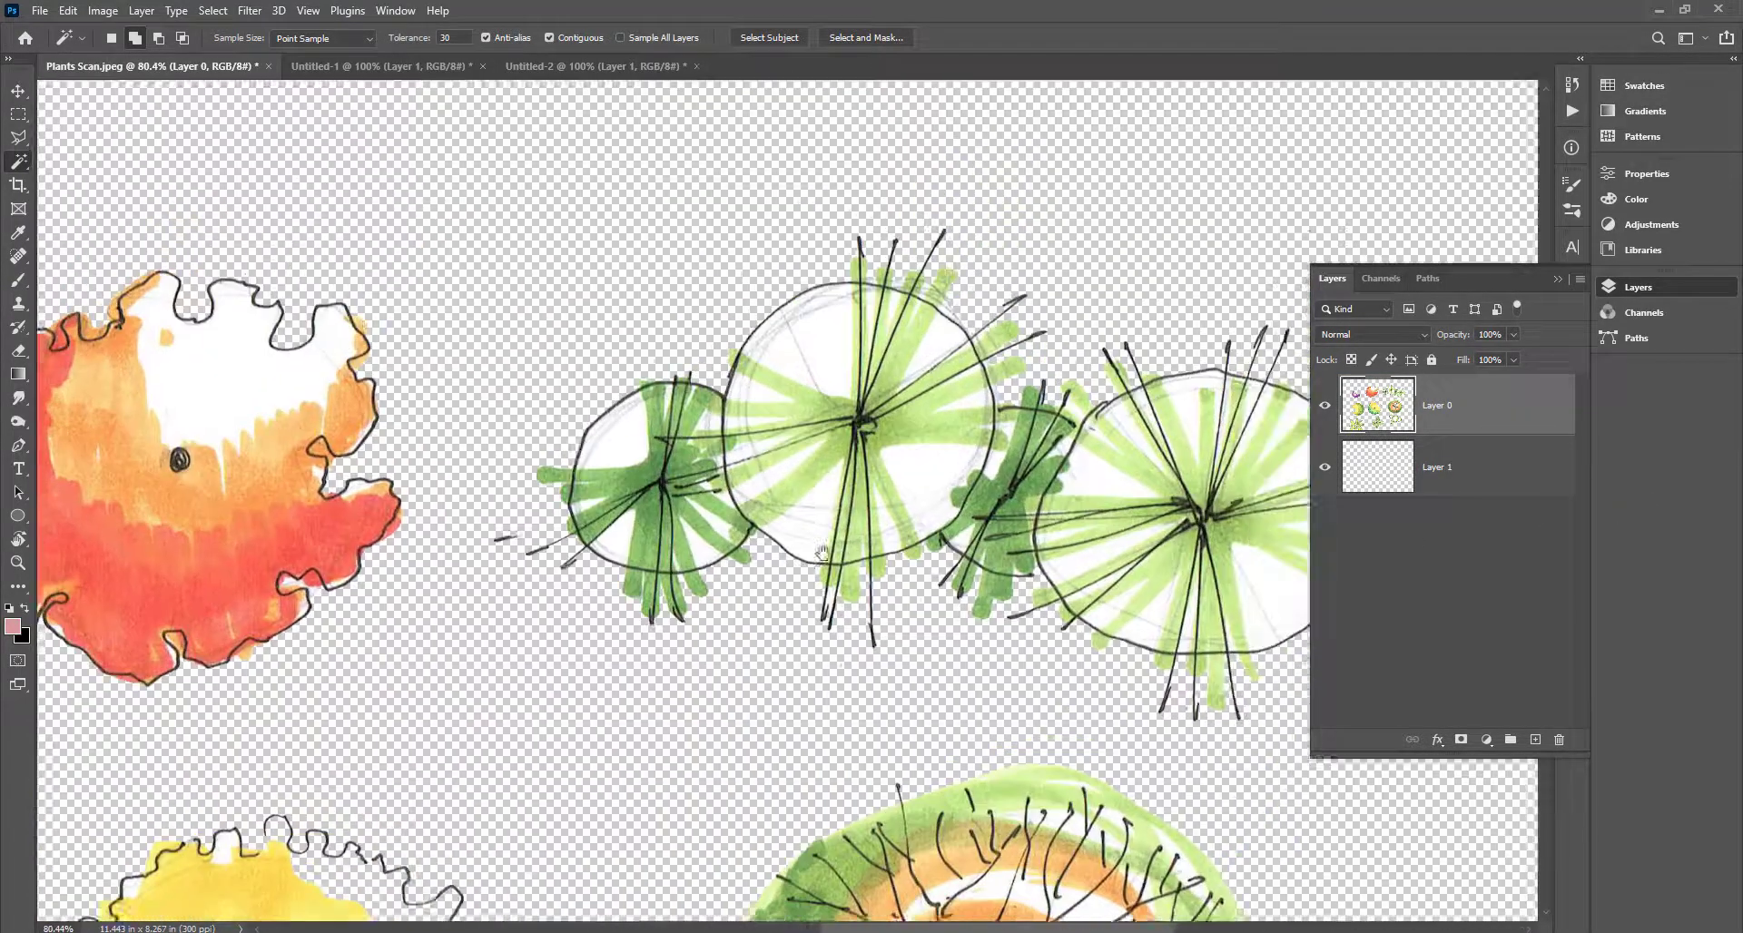
# Duplicate the scan layer and lasso out the yellow plant drawing.
pyautogui.hotkey('shift', 'w')
pyautogui.scroll(-4, 513, 451)
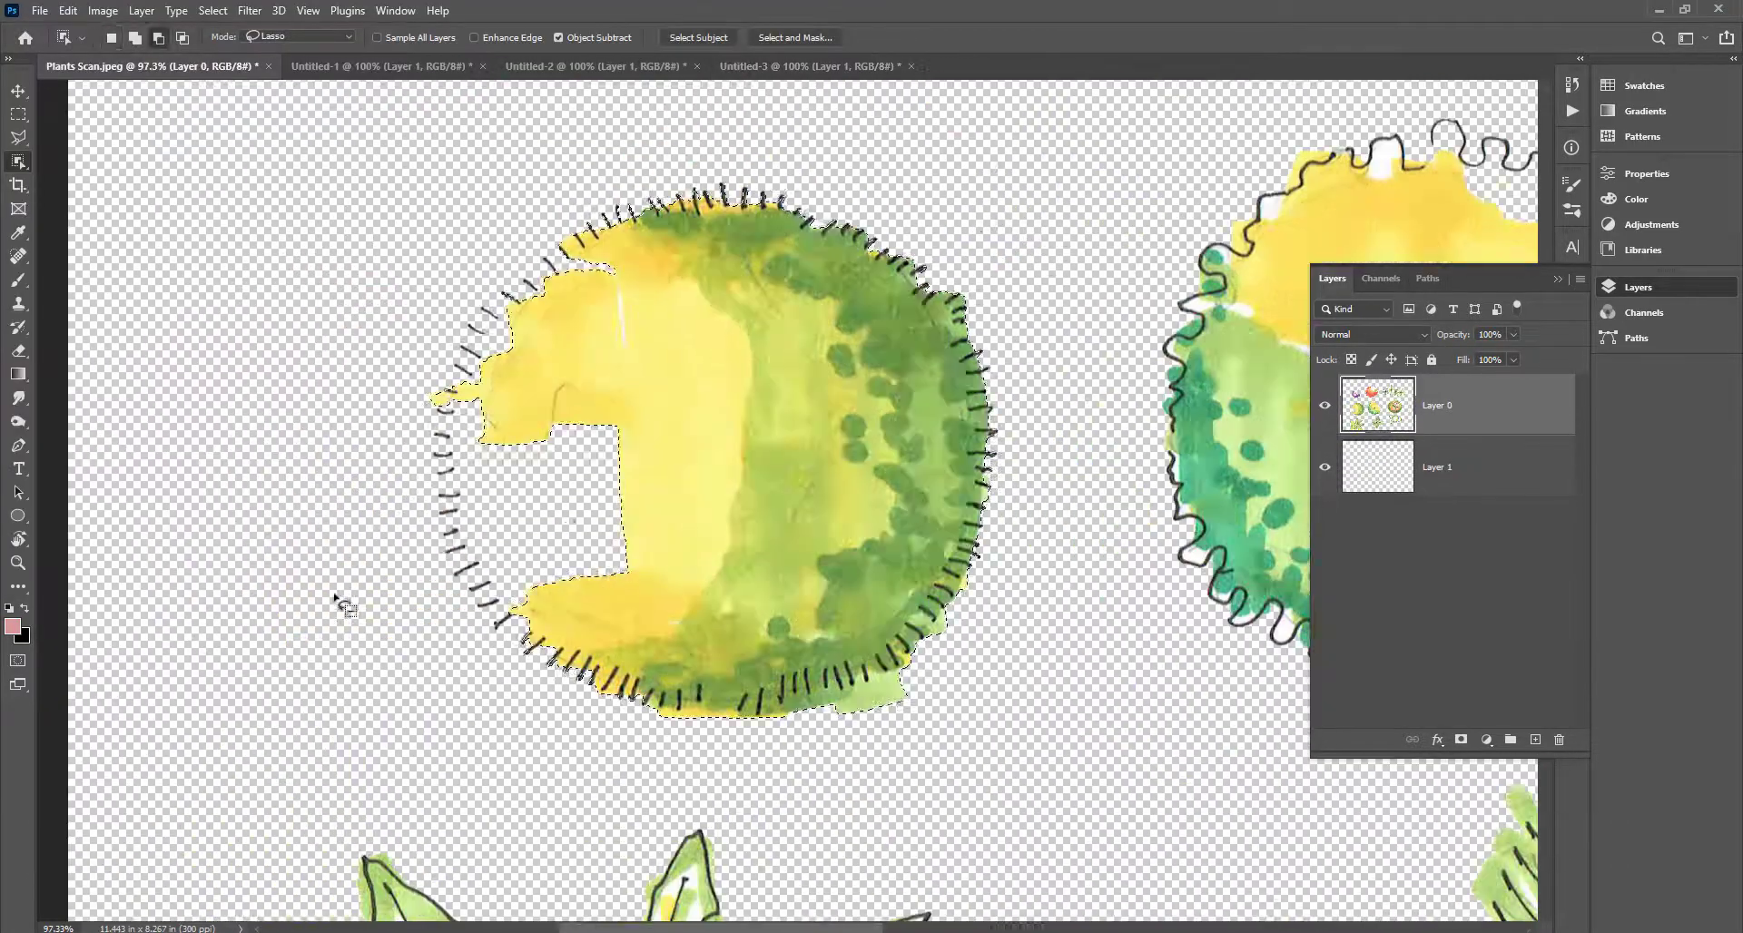
pyautogui.hotkey('ctrl', 'j')
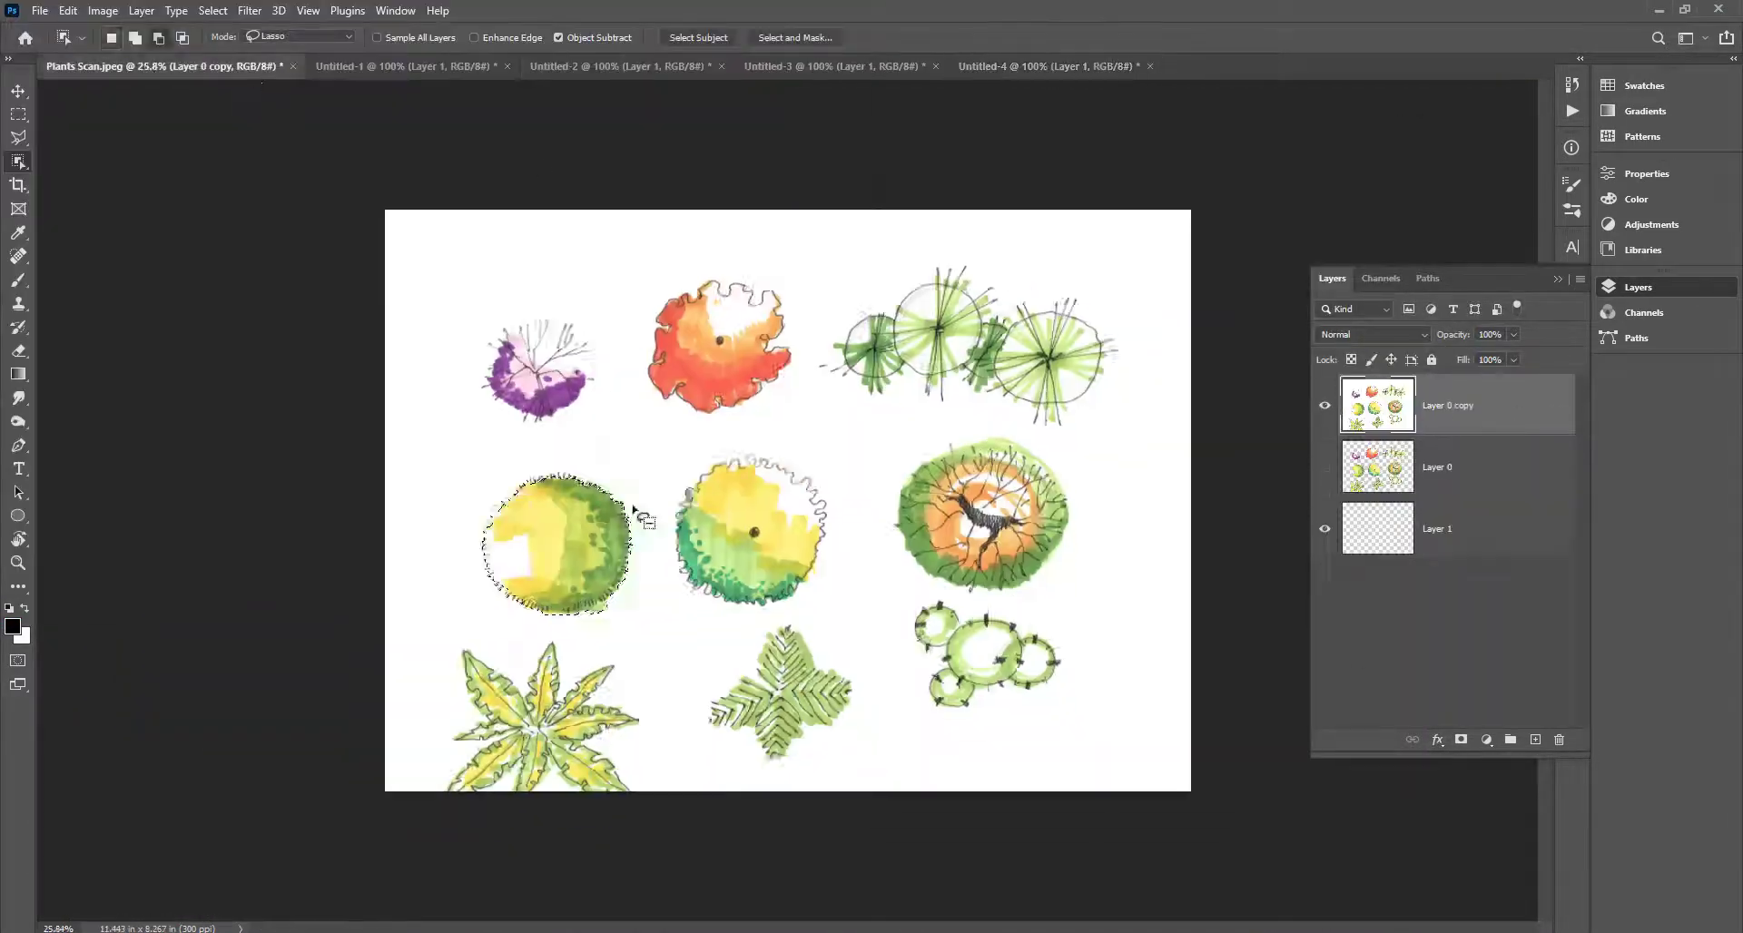
pyautogui.moveTo(665, 325); pyautogui.dragTo(320, 865)
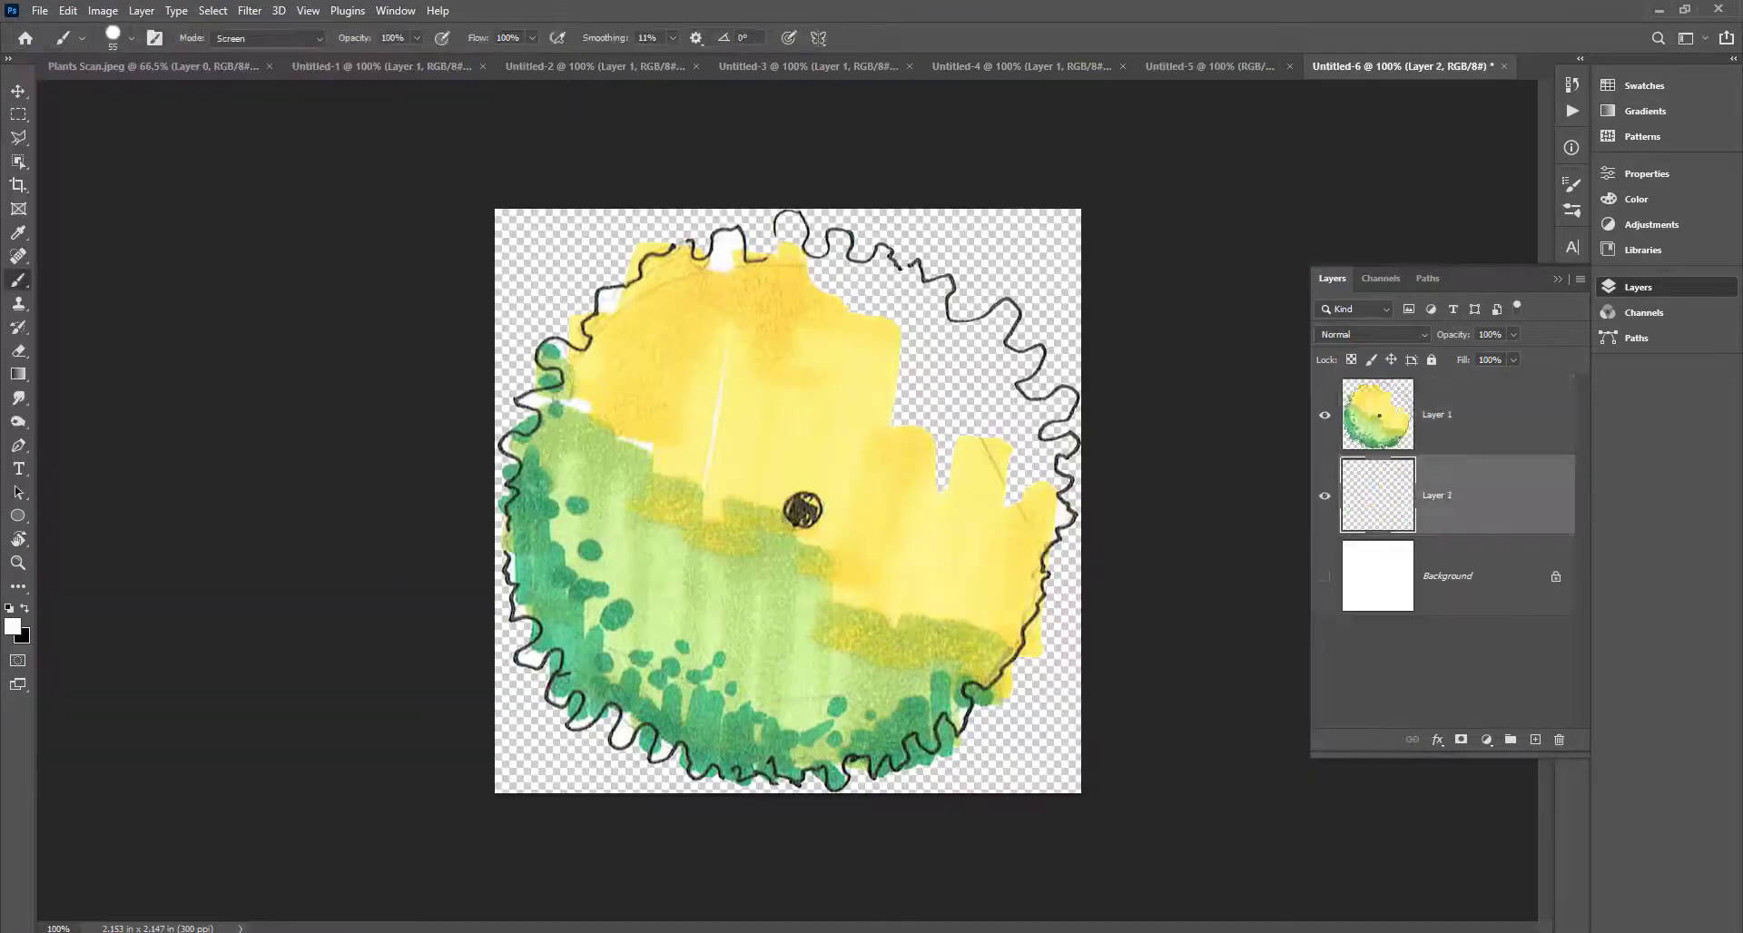
pyautogui.moveTo(907, 400)
pyautogui.mouseDown()
pyautogui.moveTo(980, 427)
pyautogui.moveTo(999, 309)
pyautogui.mouseUp()
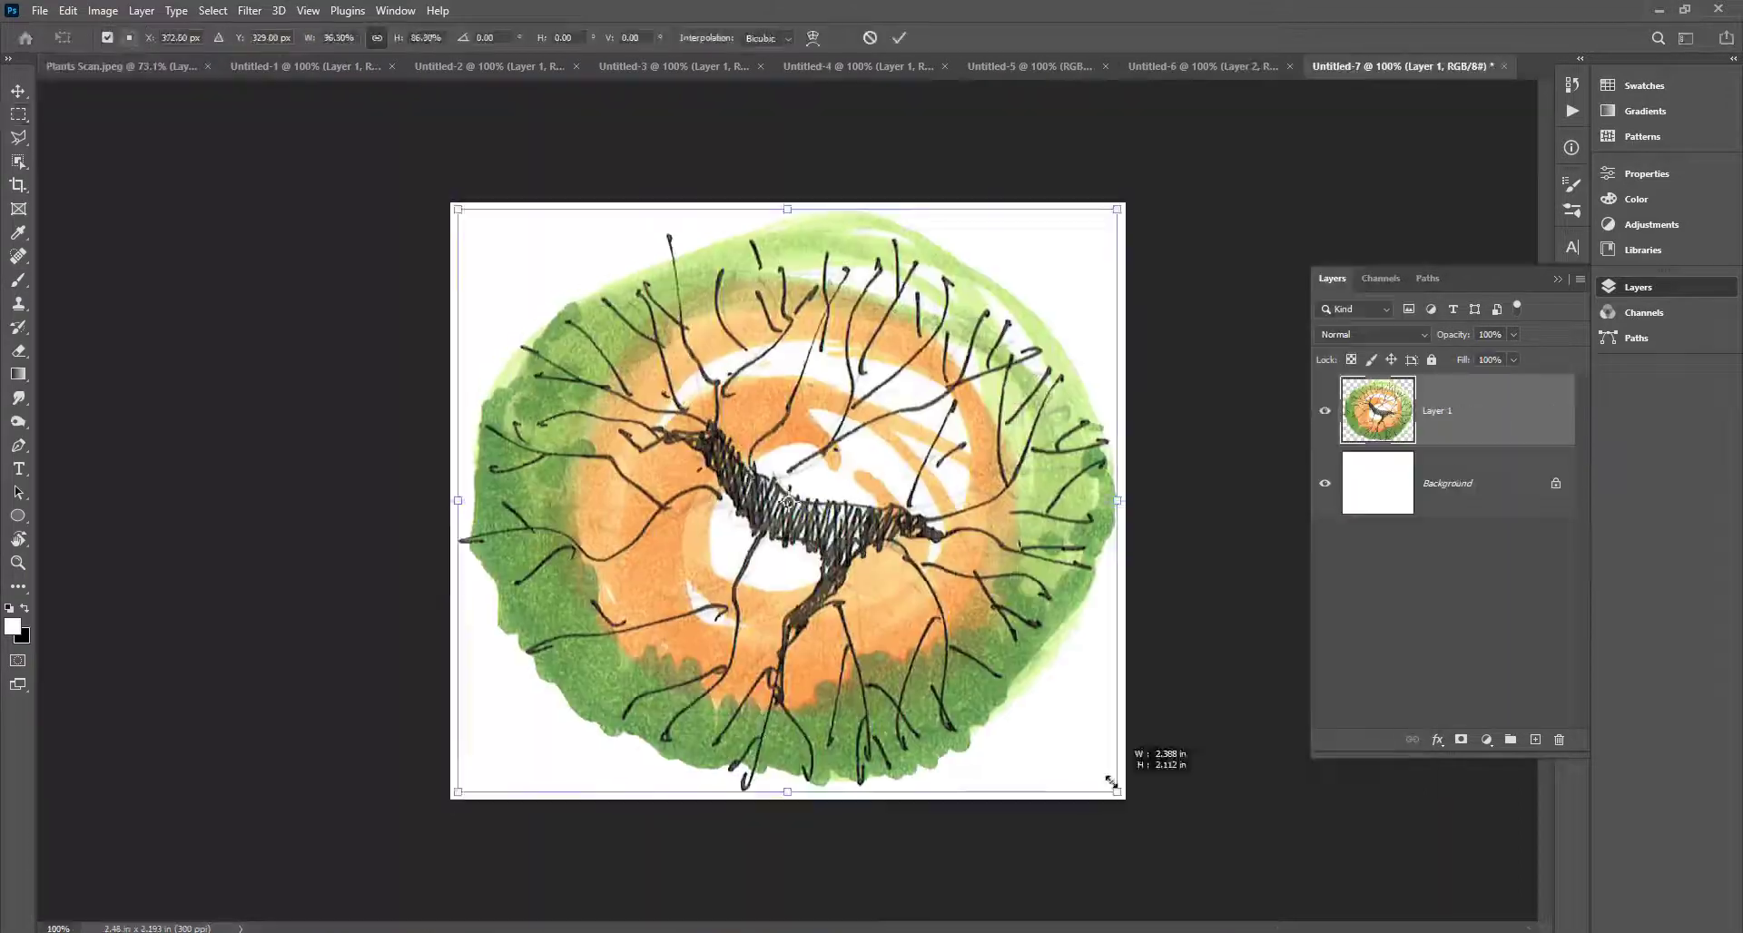
# Save the cut-out plant as Tree 3 and clear the selection.
pyautogui.hotkey('ctrl', 'shift', 's')
pyautogui.write('Tree 3')
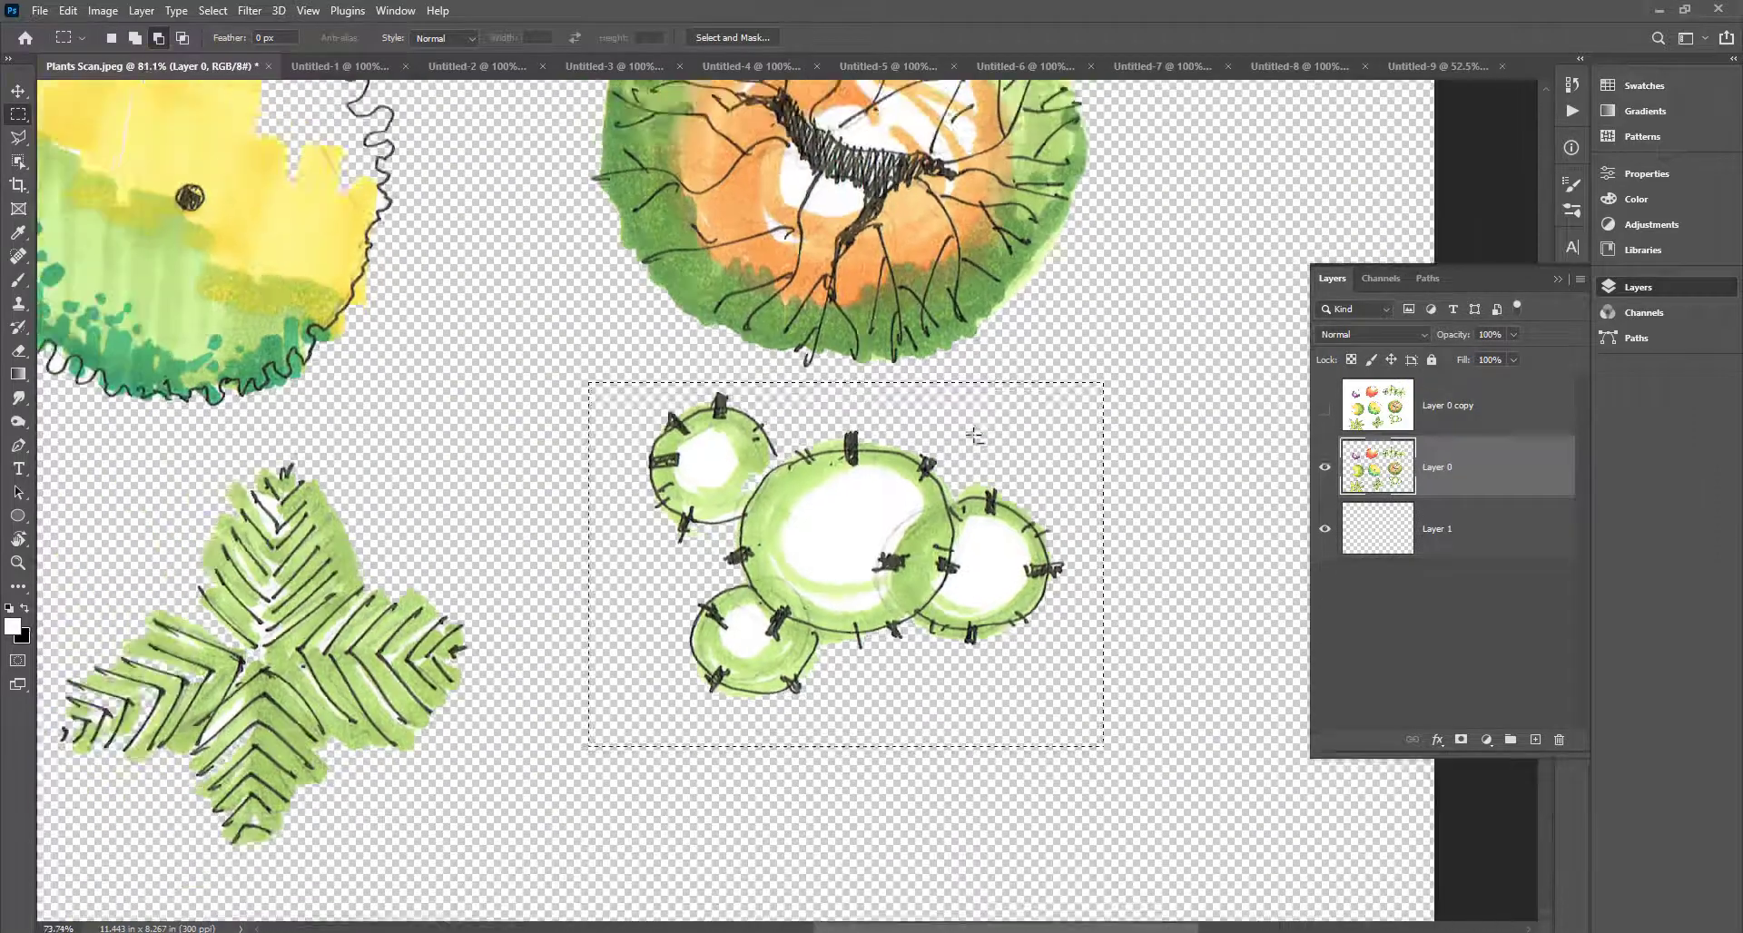
pyautogui.scroll(-3, 974, 437)
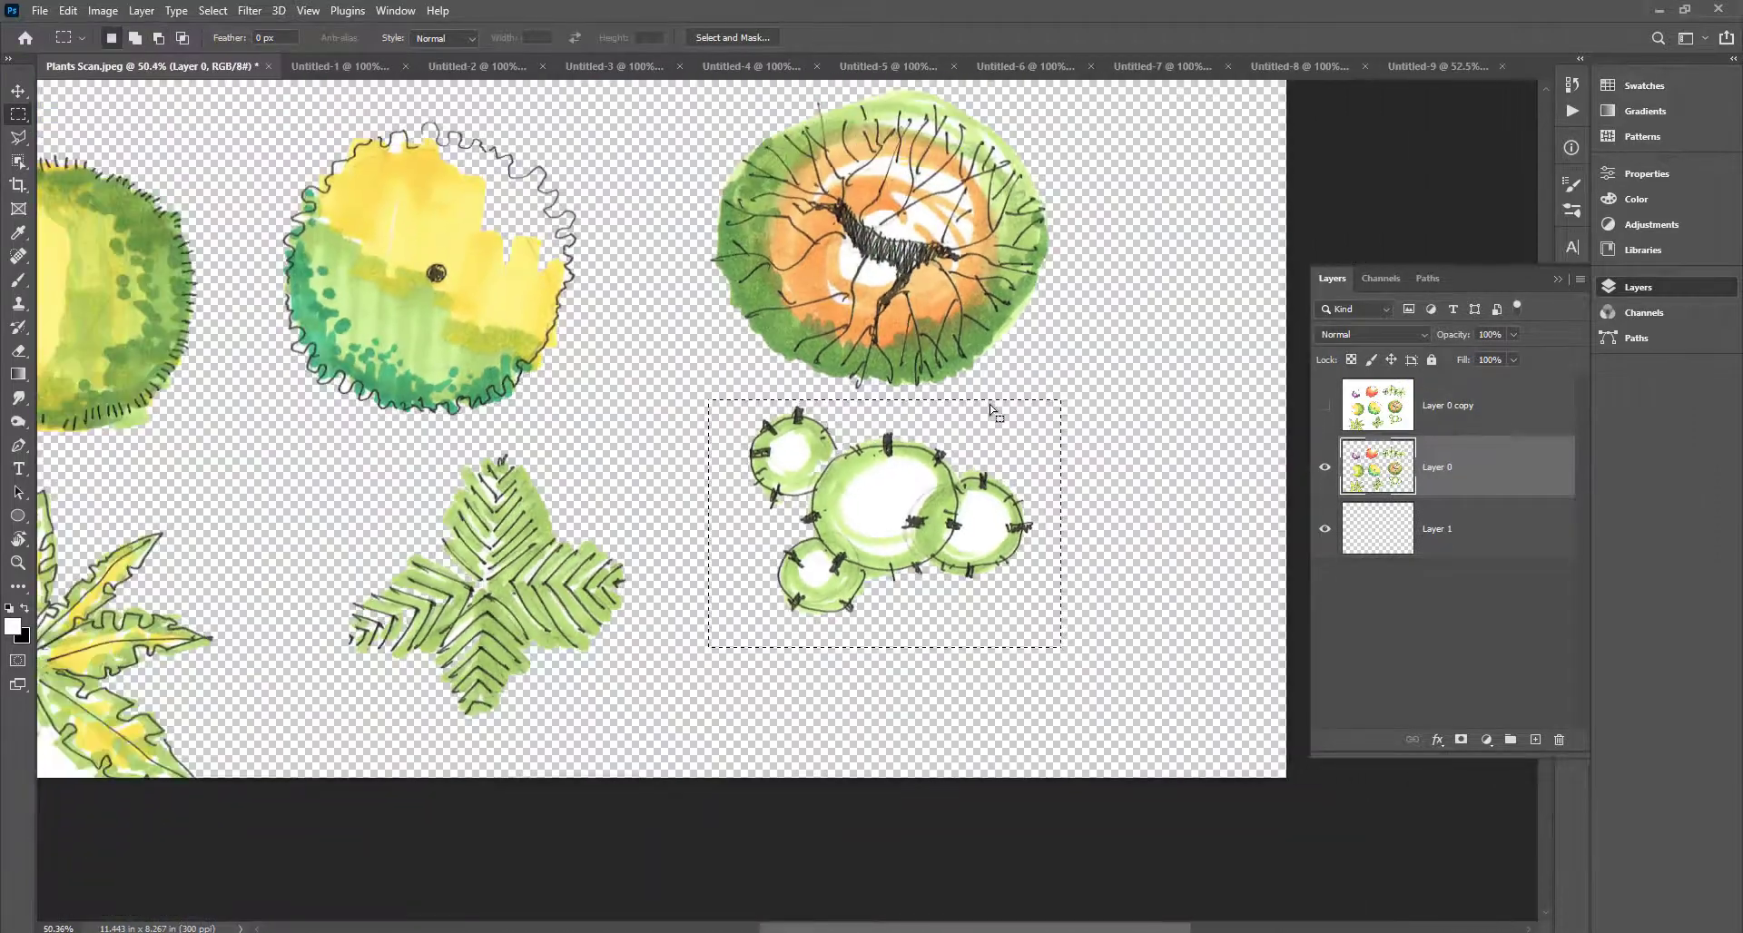
pyautogui.hotkey('ctrl', 'd')
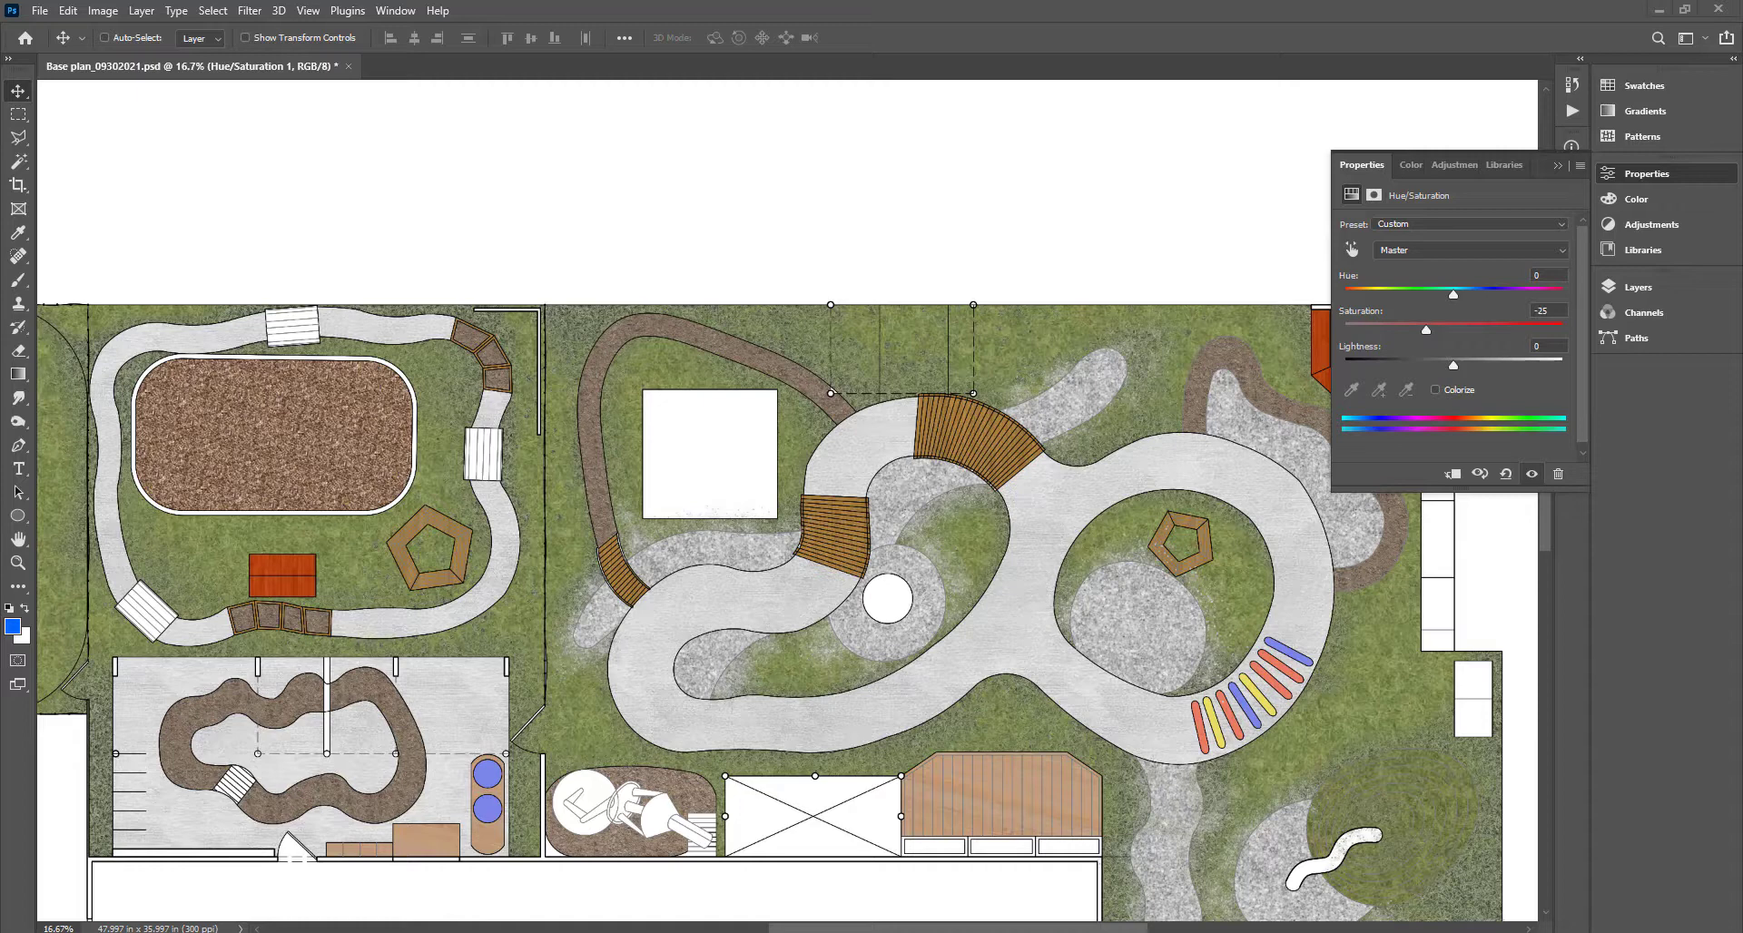
# Place tree1.png beside the central path, scaled to about 169% (3.64 × 3.44 in).
pyautogui.moveTo(748, 270); pyautogui.dragTo(932, 545)
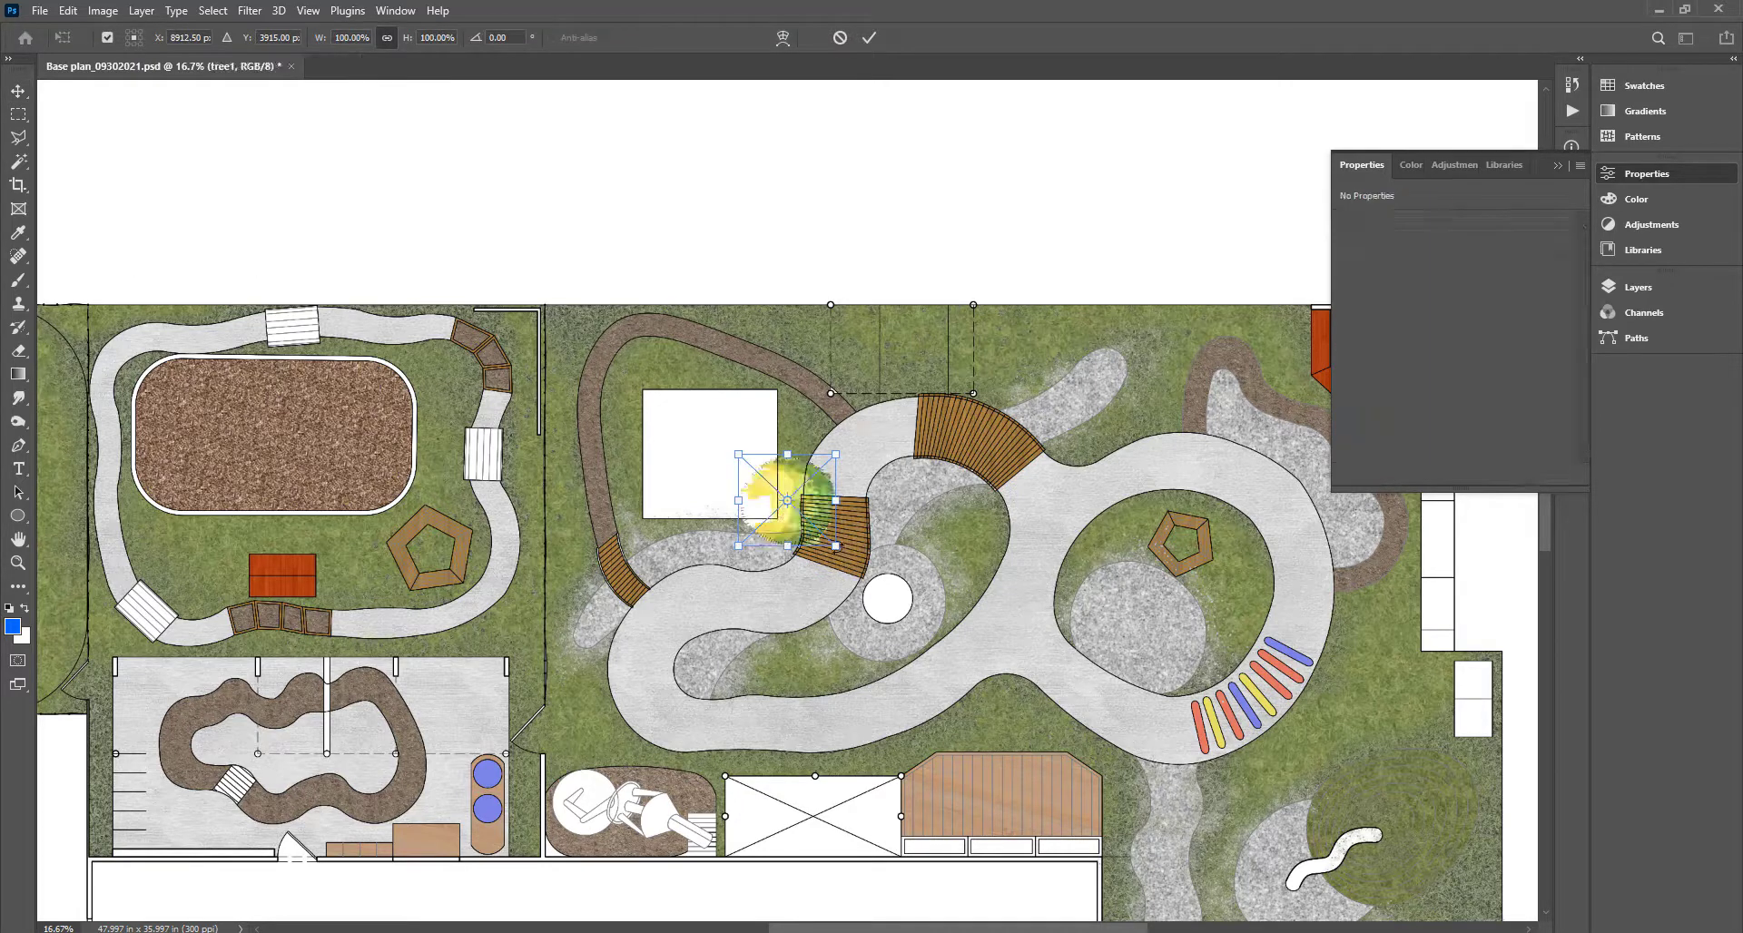
pyautogui.moveTo(848, 555)
pyautogui.mouseDown()
pyautogui.moveTo(899, 586)
pyautogui.moveTo(872, 572)
pyautogui.mouseUp()
pyautogui.press('Return')
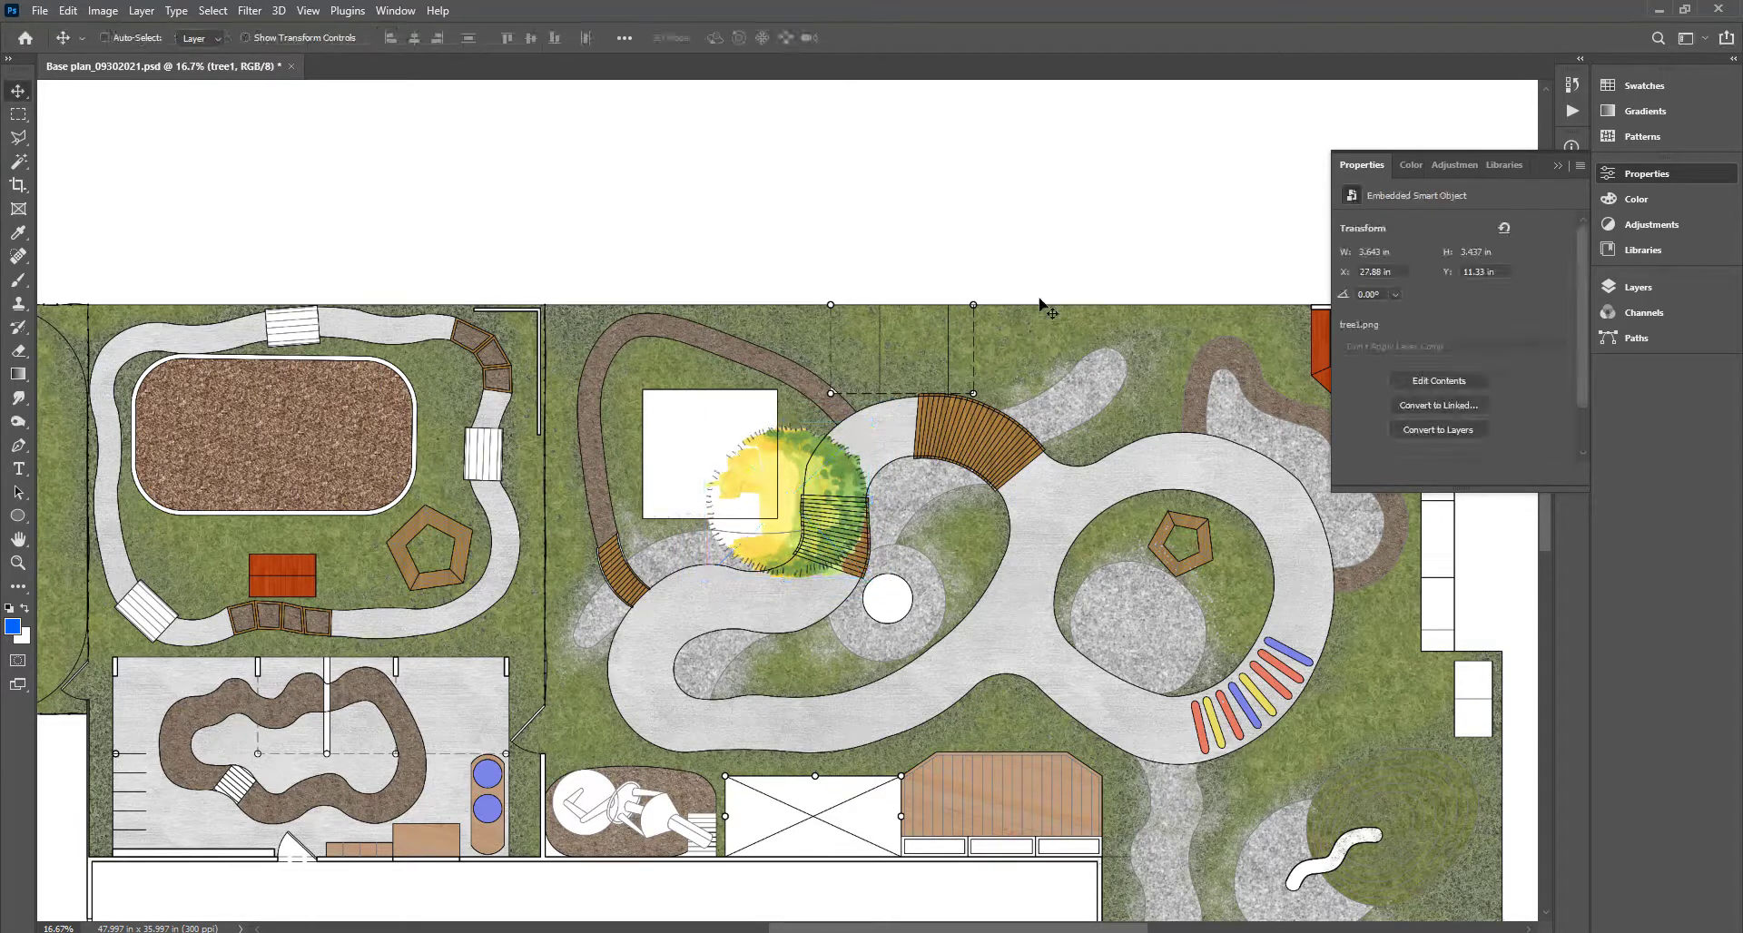
pyautogui.press('F7')
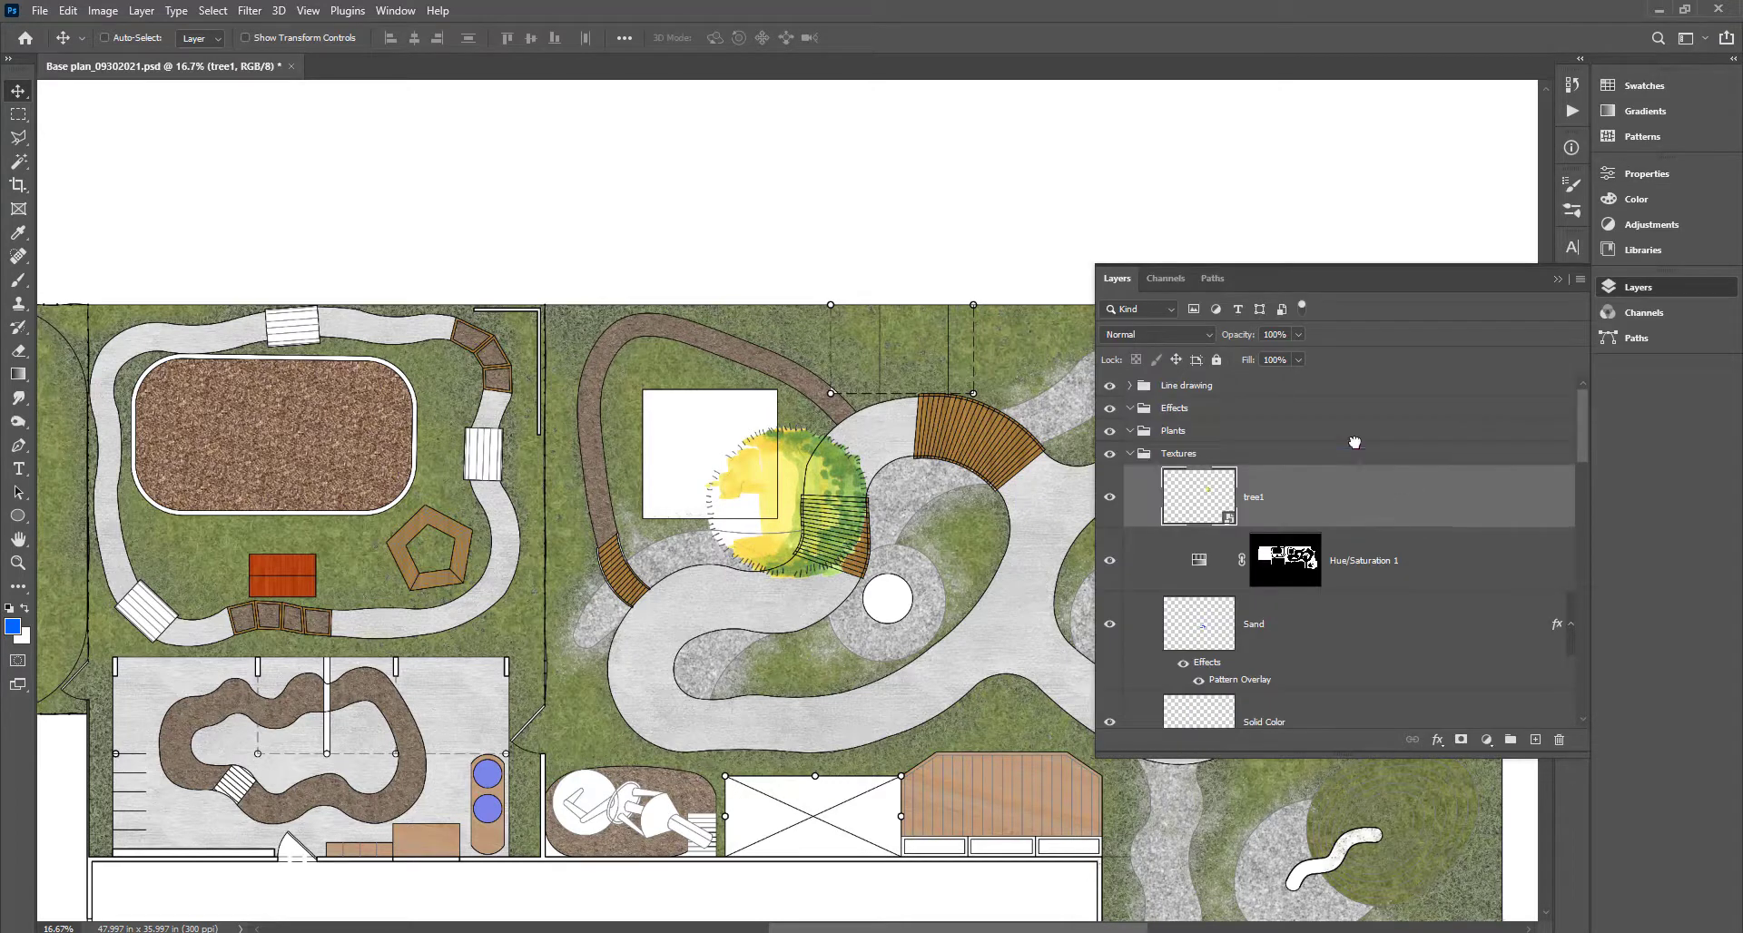
# Move the tree1 layer into the Plants group and rasterize it.
pyautogui.moveTo(1355, 443); pyautogui.dragTo(1351, 433)
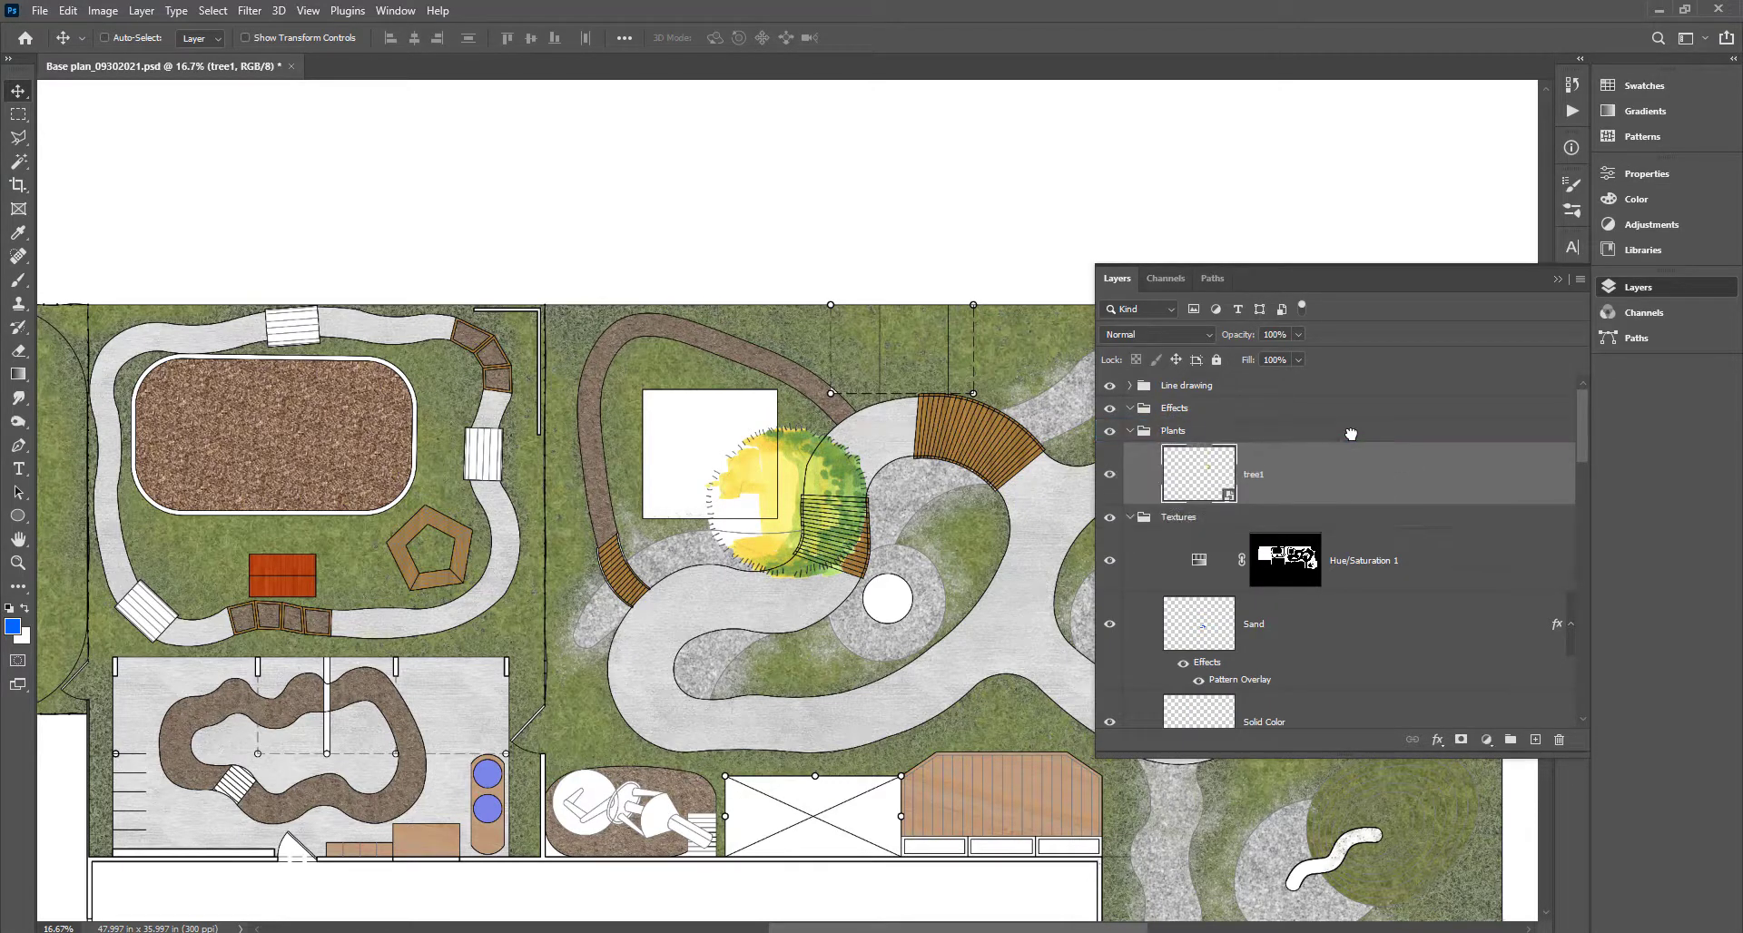
pyautogui.rightClick(1317, 490)
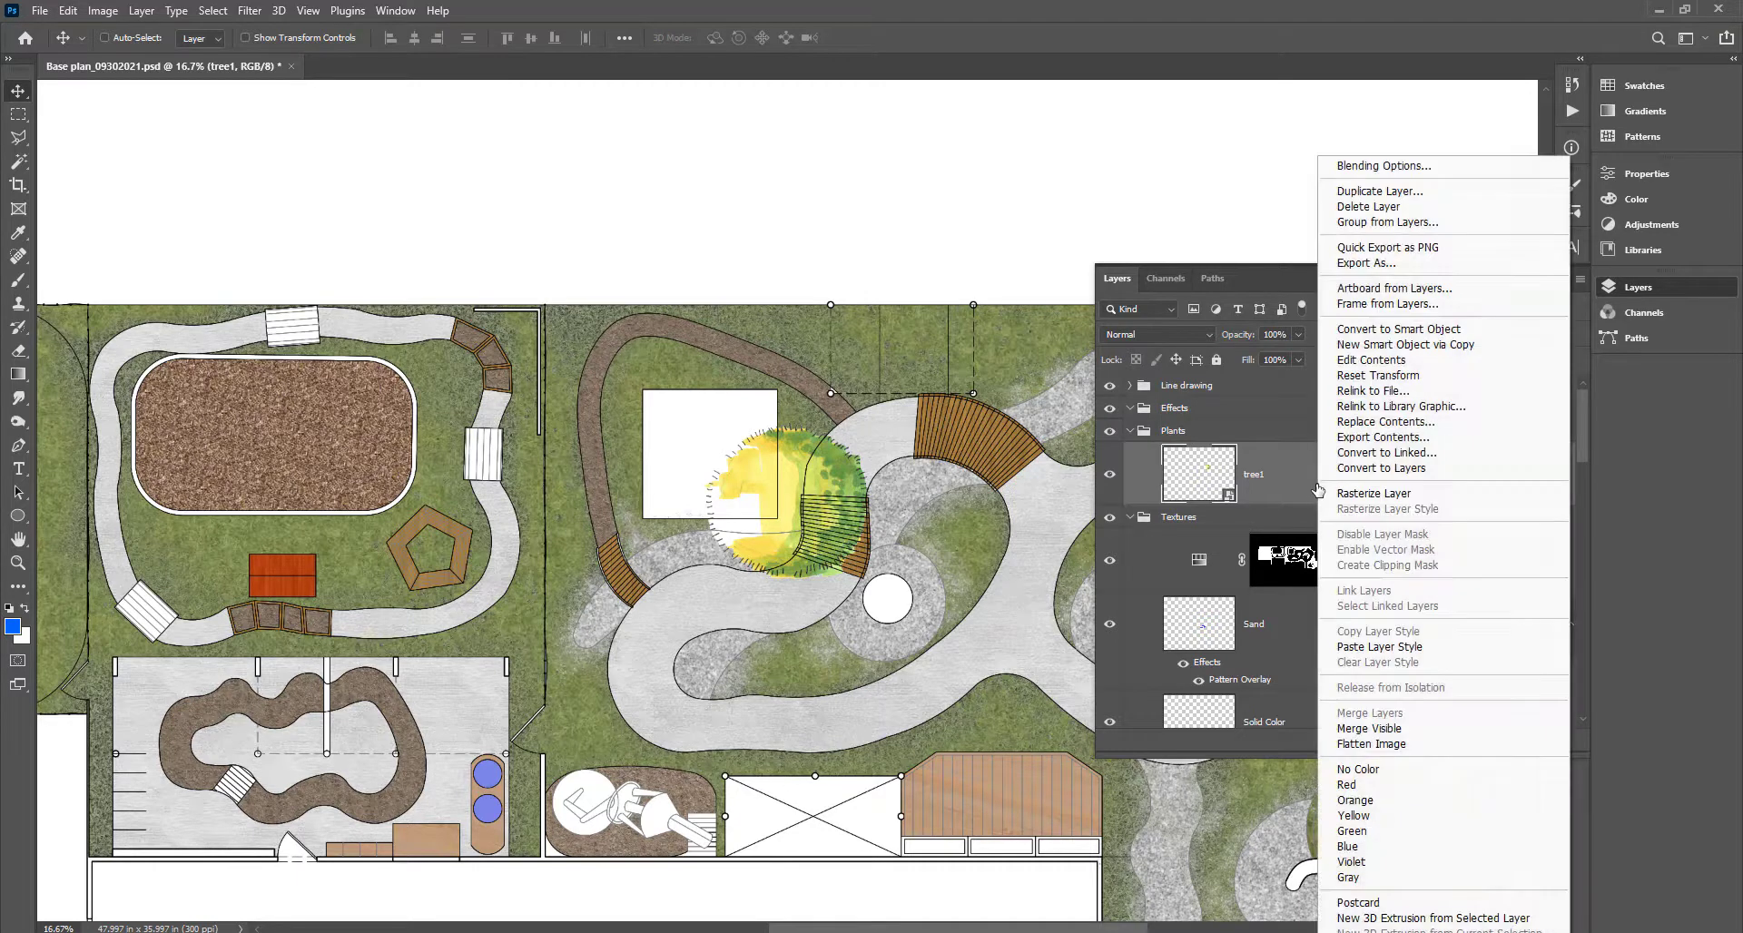
pyautogui.click(1294, 490)
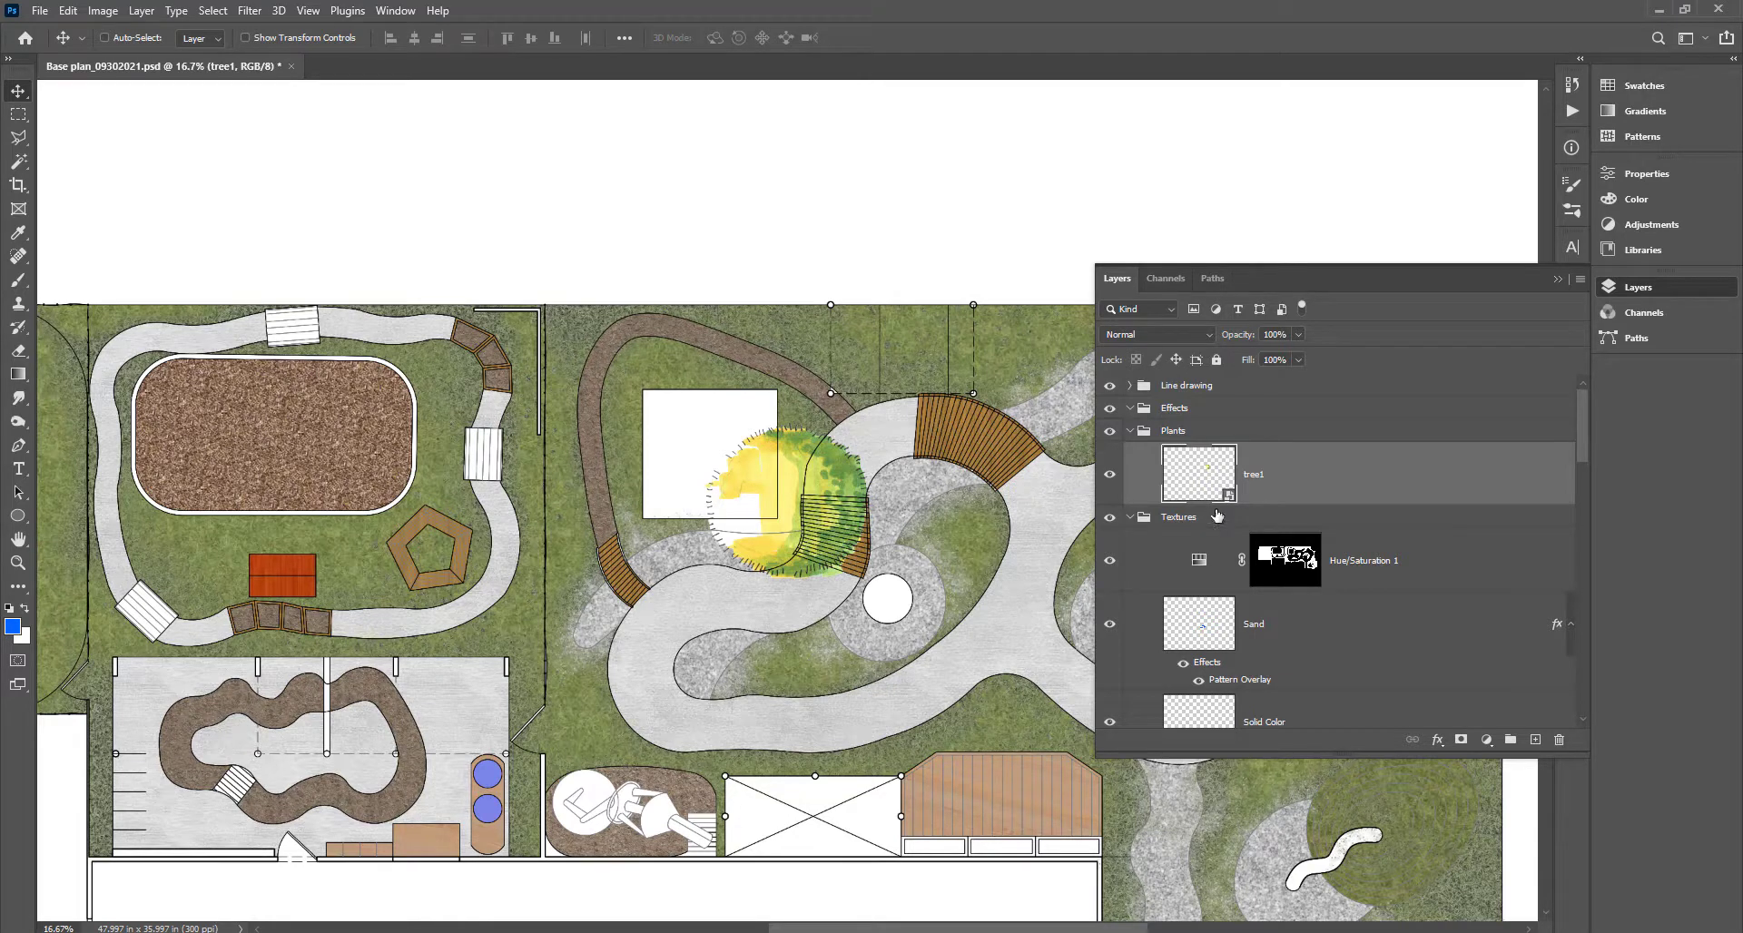
pyautogui.rightClick(1309, 488)
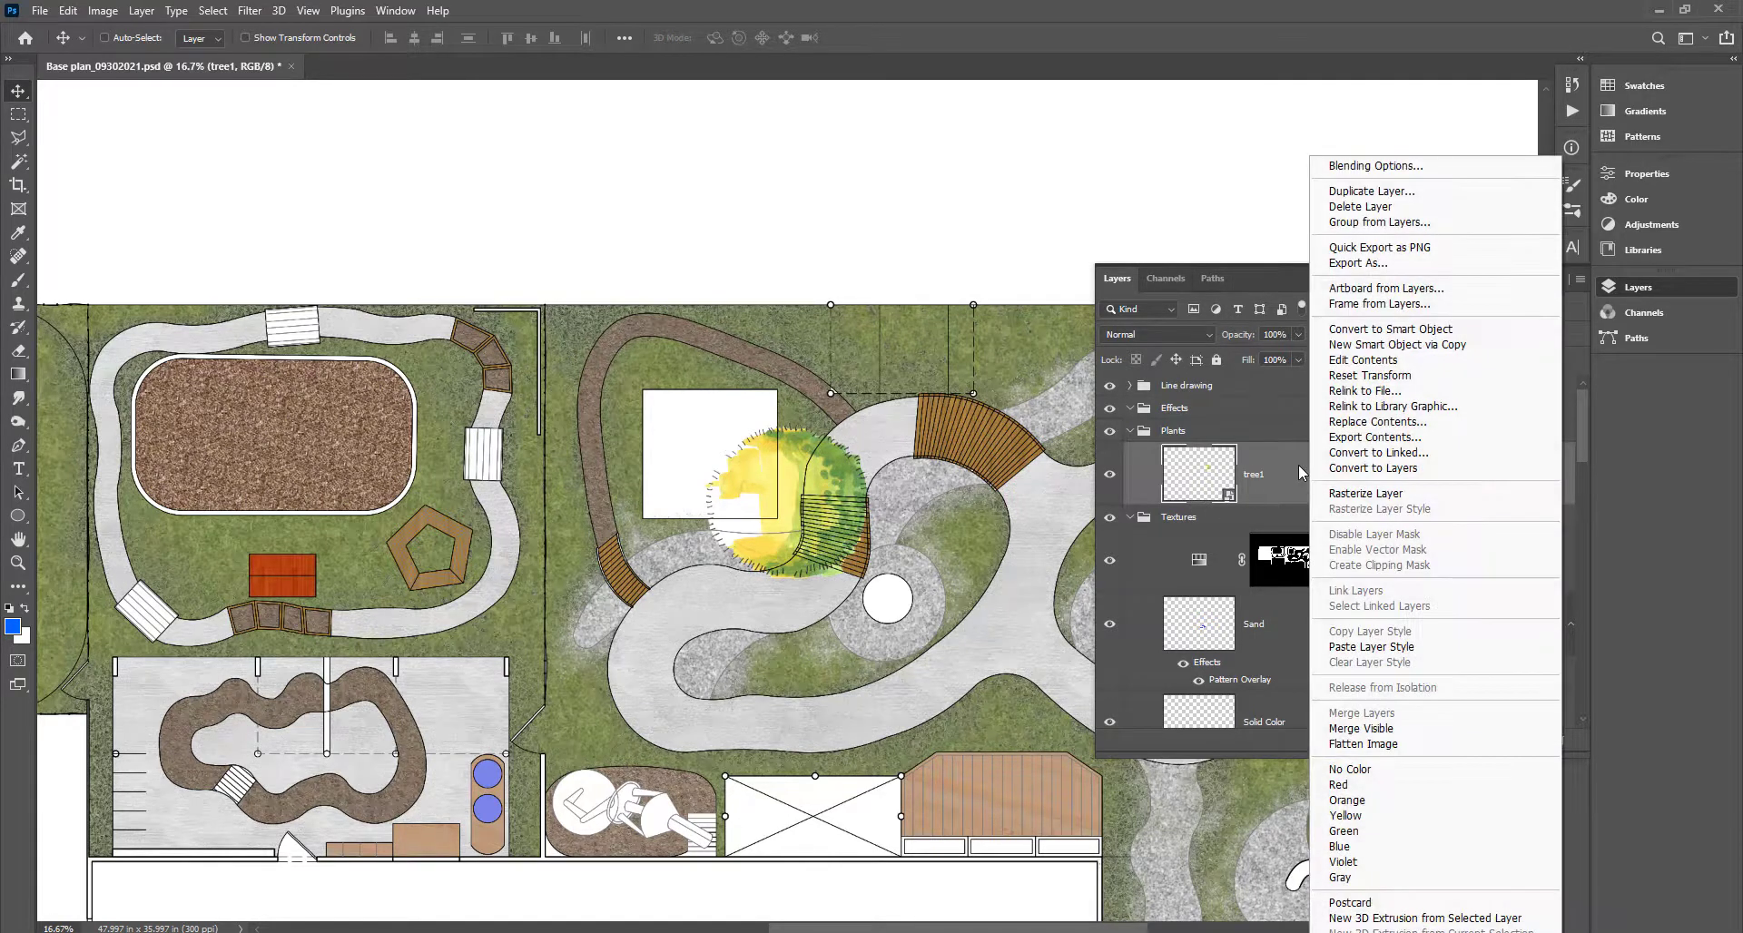
pyautogui.click(1341, 492)
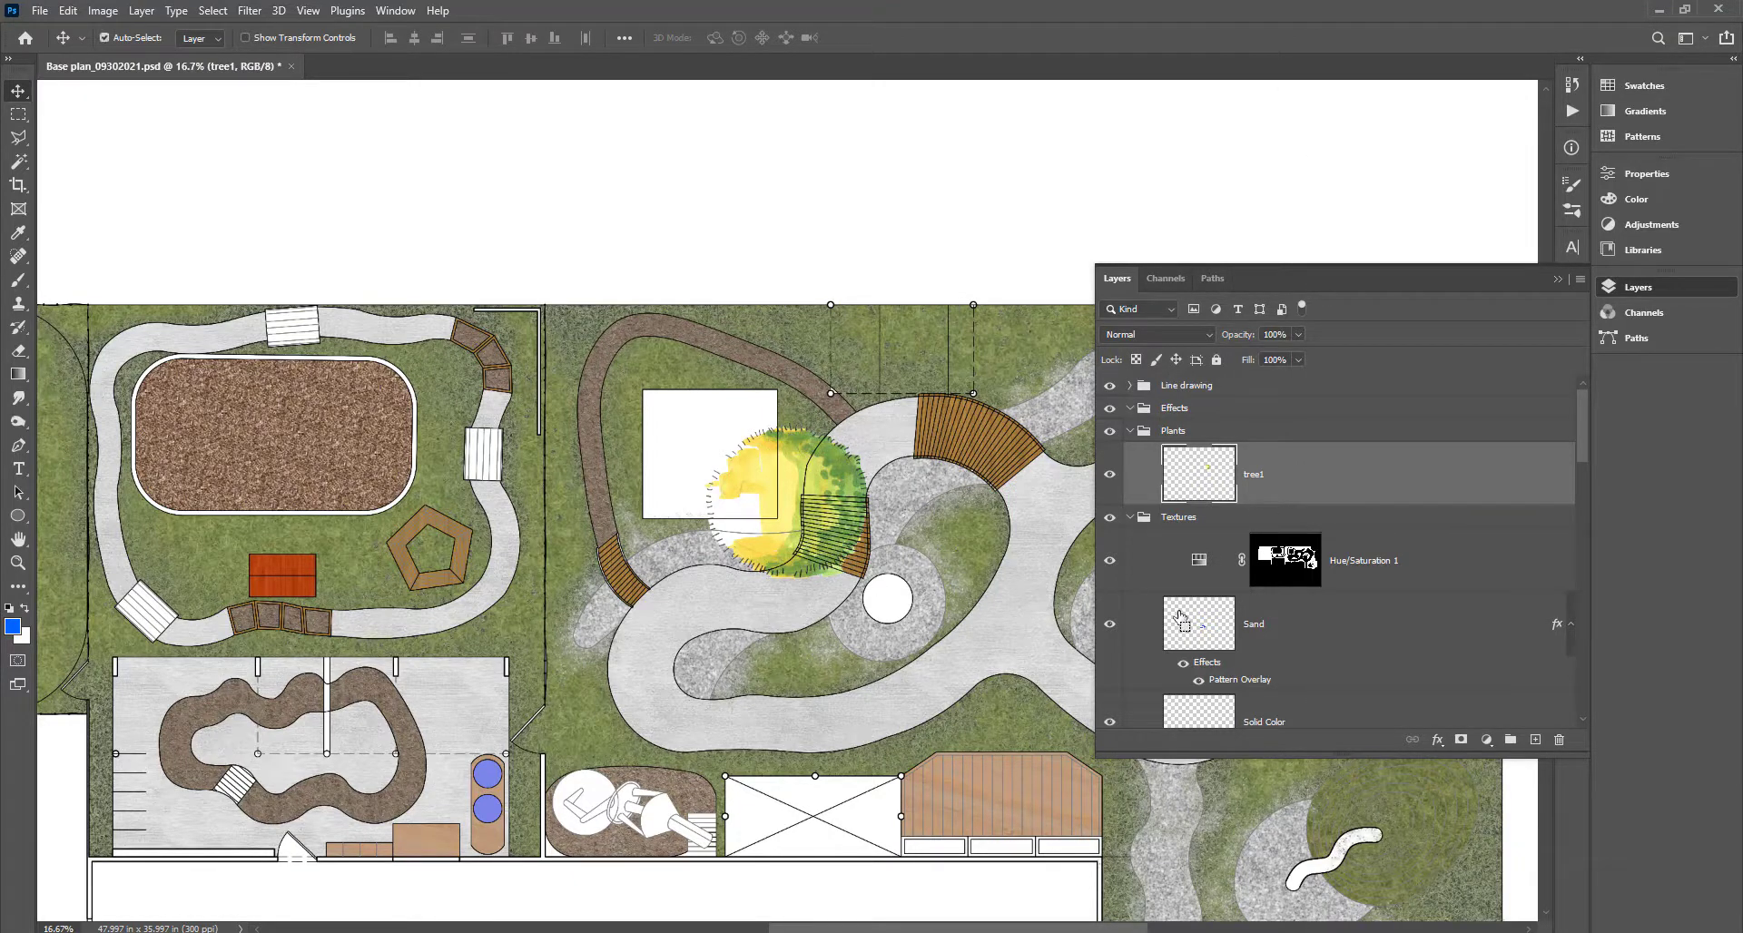
# Duplicate tree1 and shift the original slightly right and down.
pyautogui.hotkey('ctrl', 'j')
pyautogui.click(1418, 541)
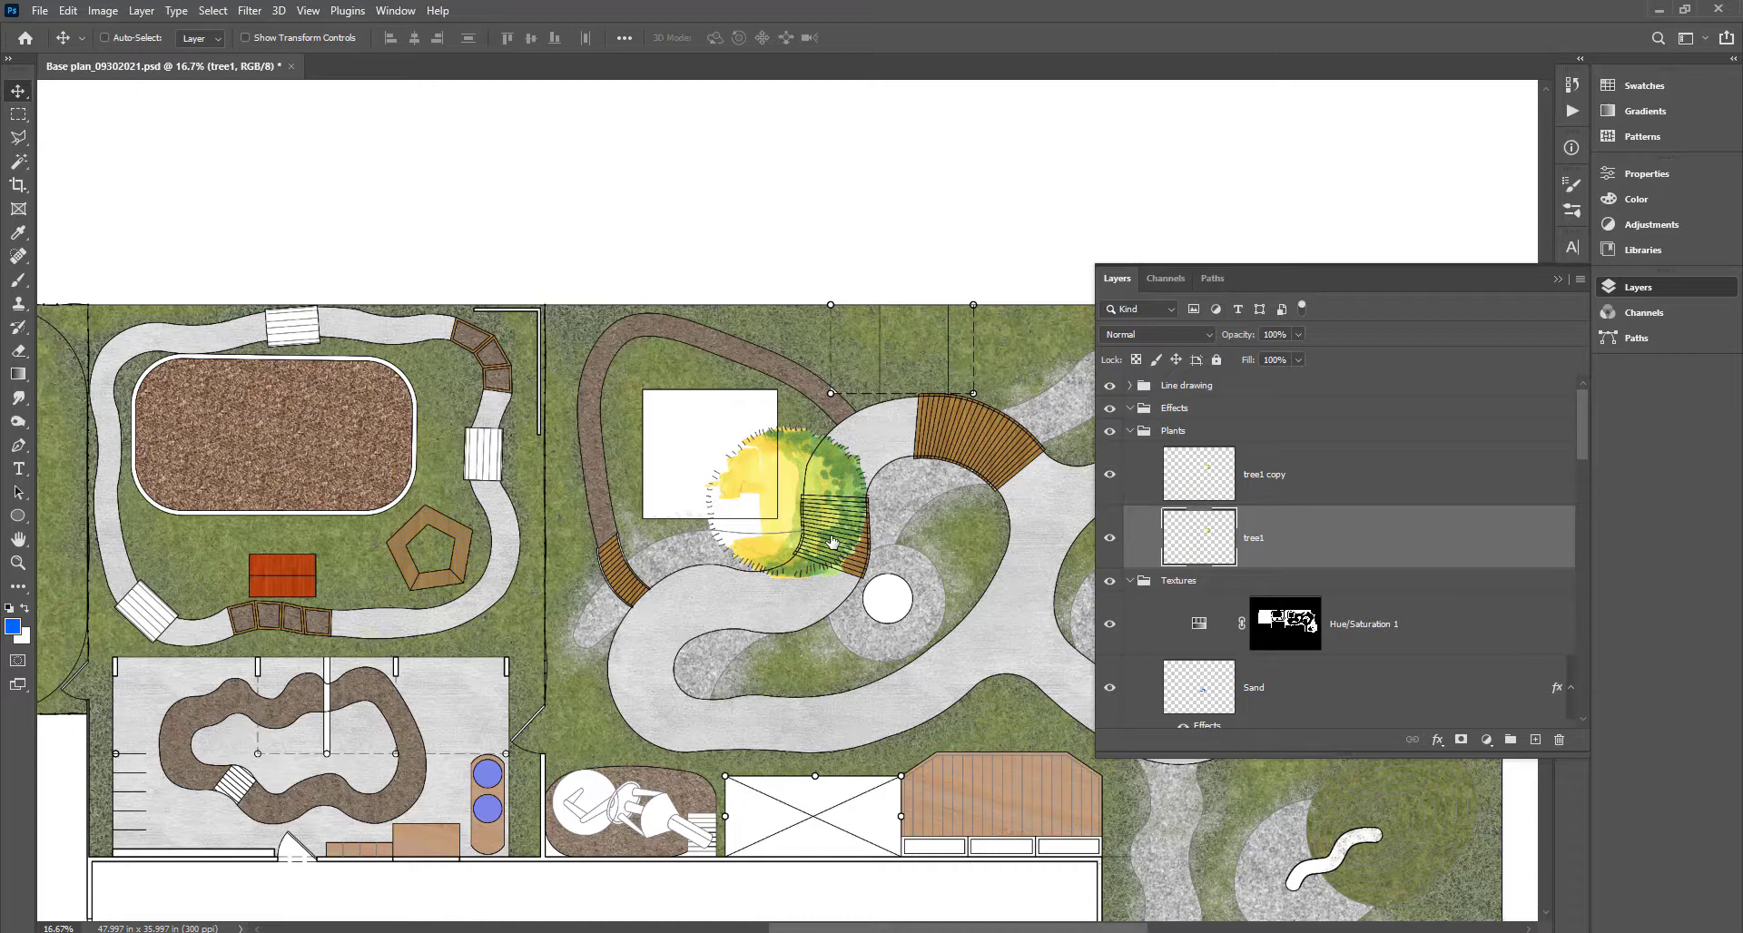
pyautogui.moveTo(850, 515); pyautogui.dragTo(877, 526)
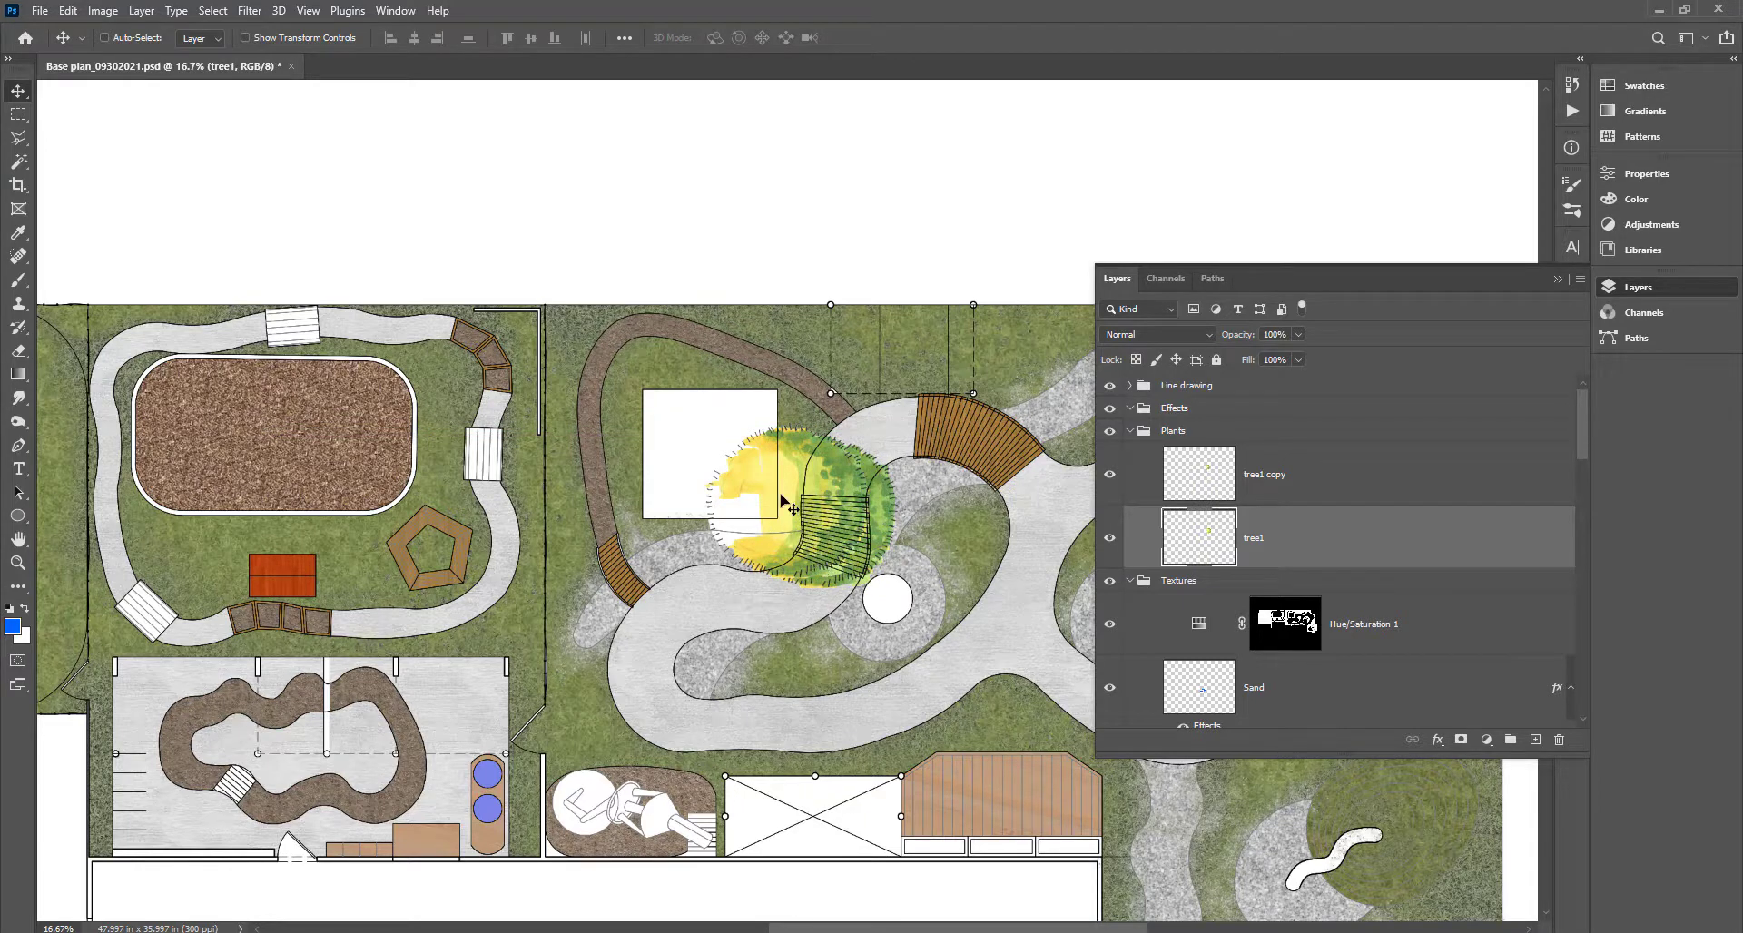
# Fill the tree1 canopy outline with dark grey #4a4a4a to form the shadow.
pyautogui.keyDown('ctrl'); pyautogui.click(1195, 550); pyautogui.keyUp('ctrl')
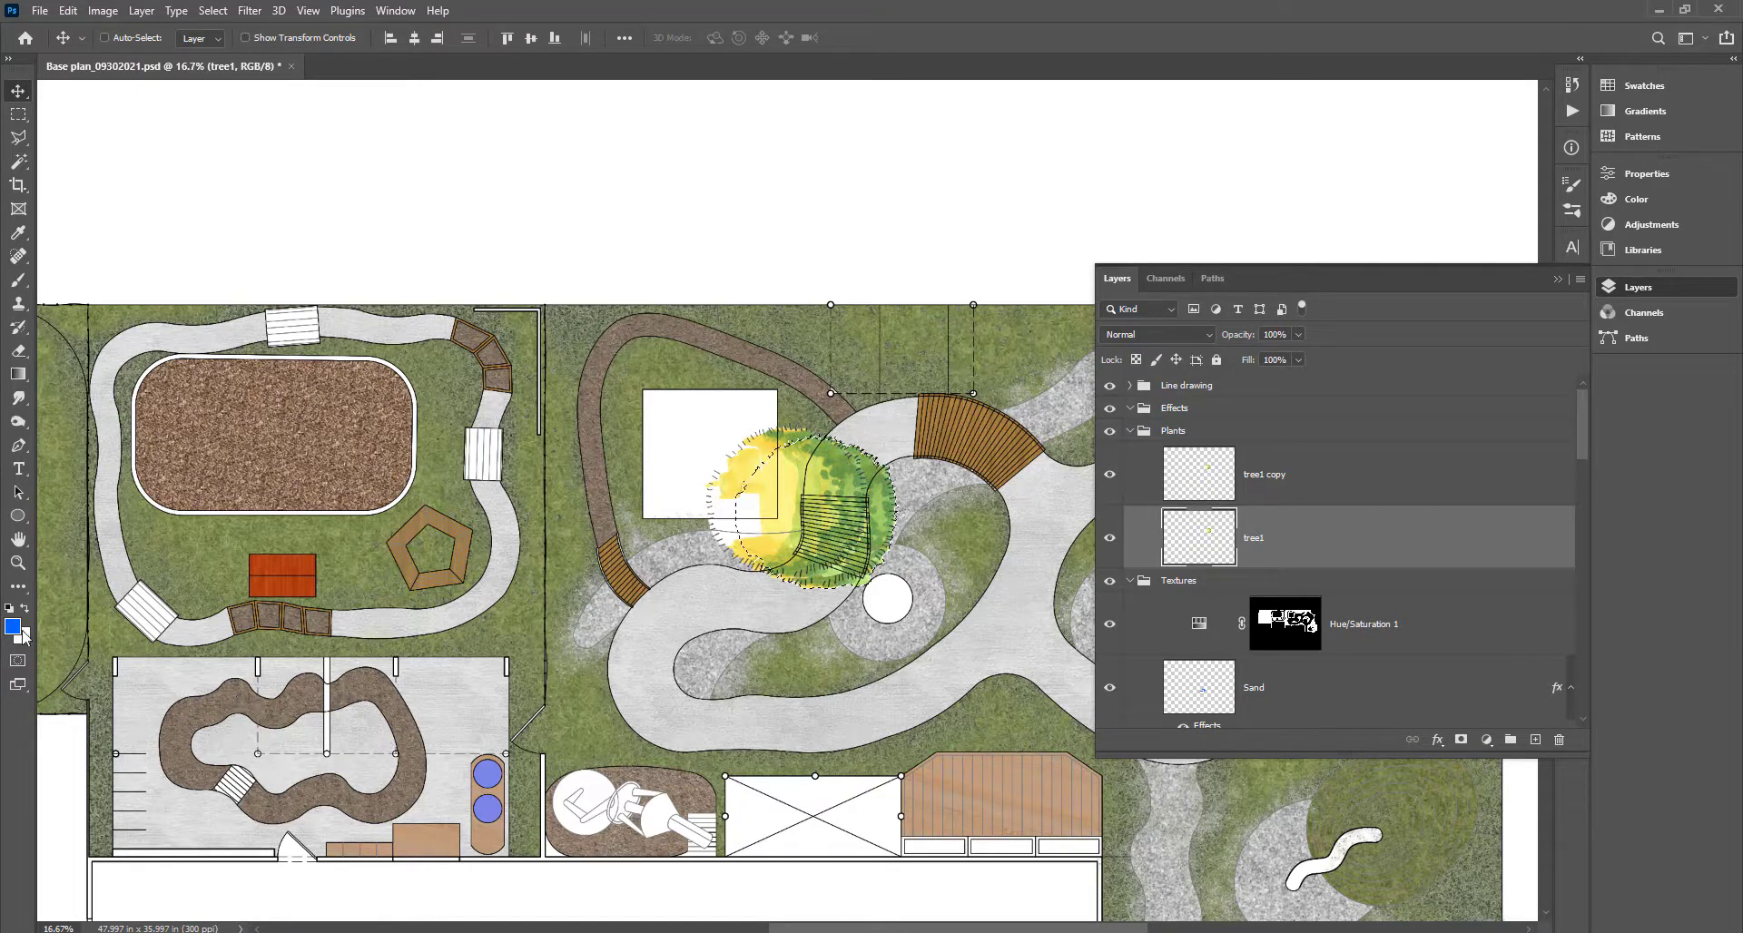
pyautogui.click(13, 626)
pyautogui.write('4a4a4a')
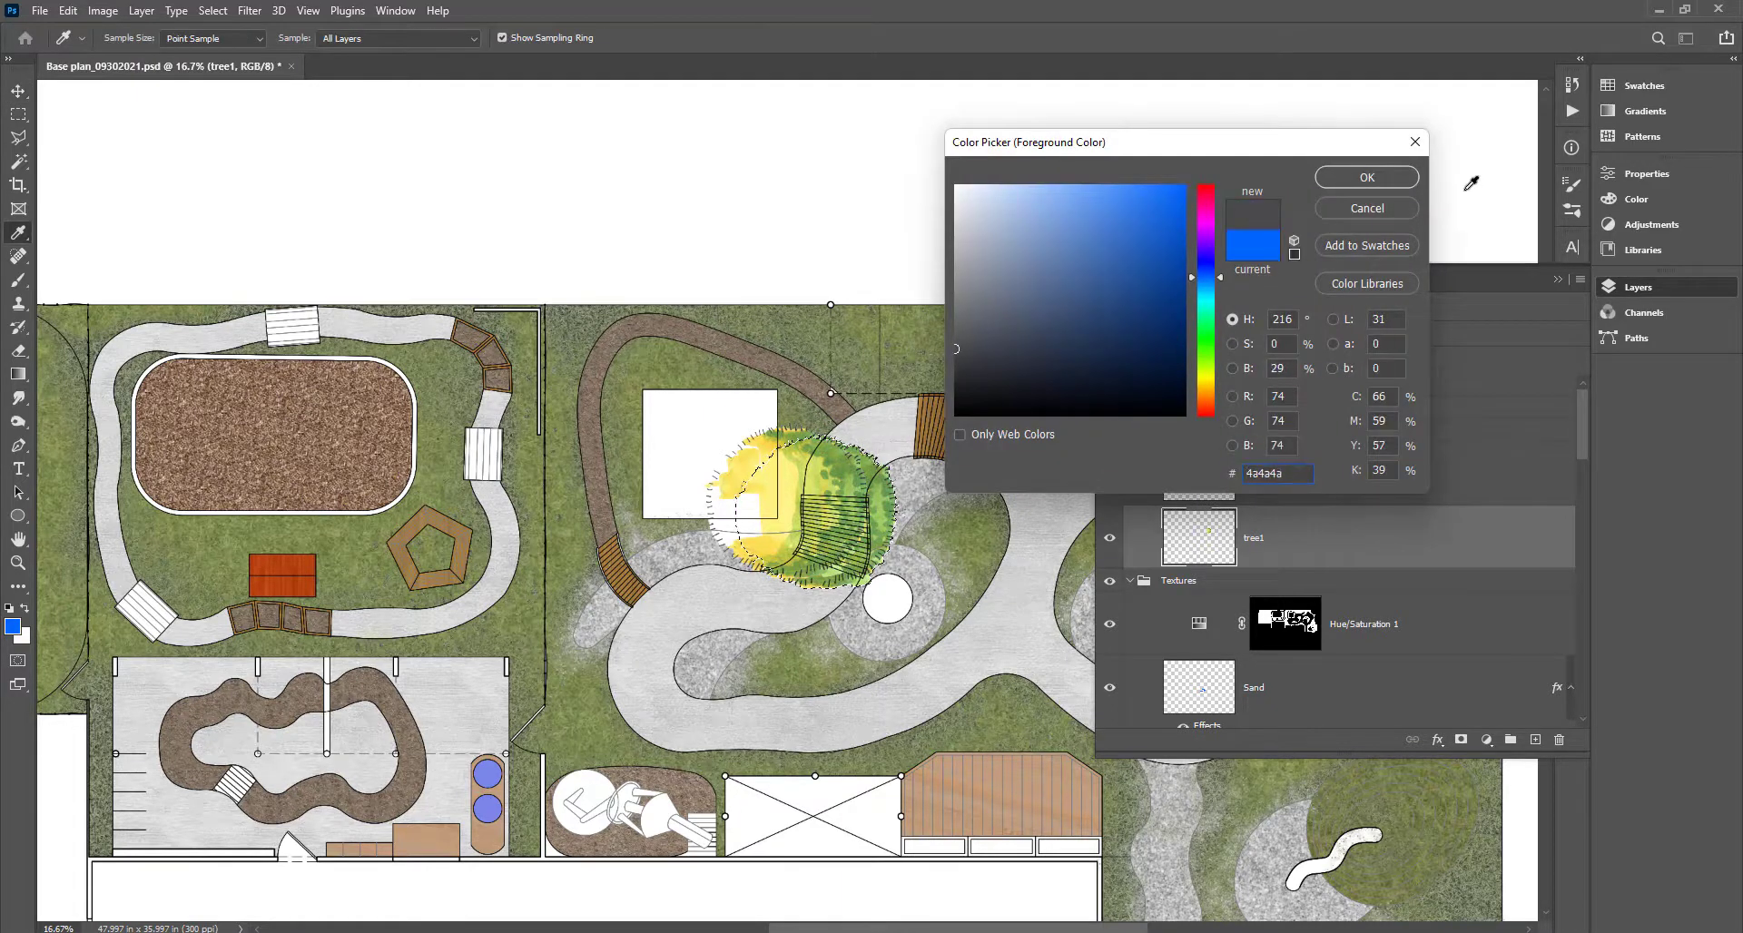
pyautogui.click(1367, 179)
pyautogui.hotkey('alt', 'BackSpace')
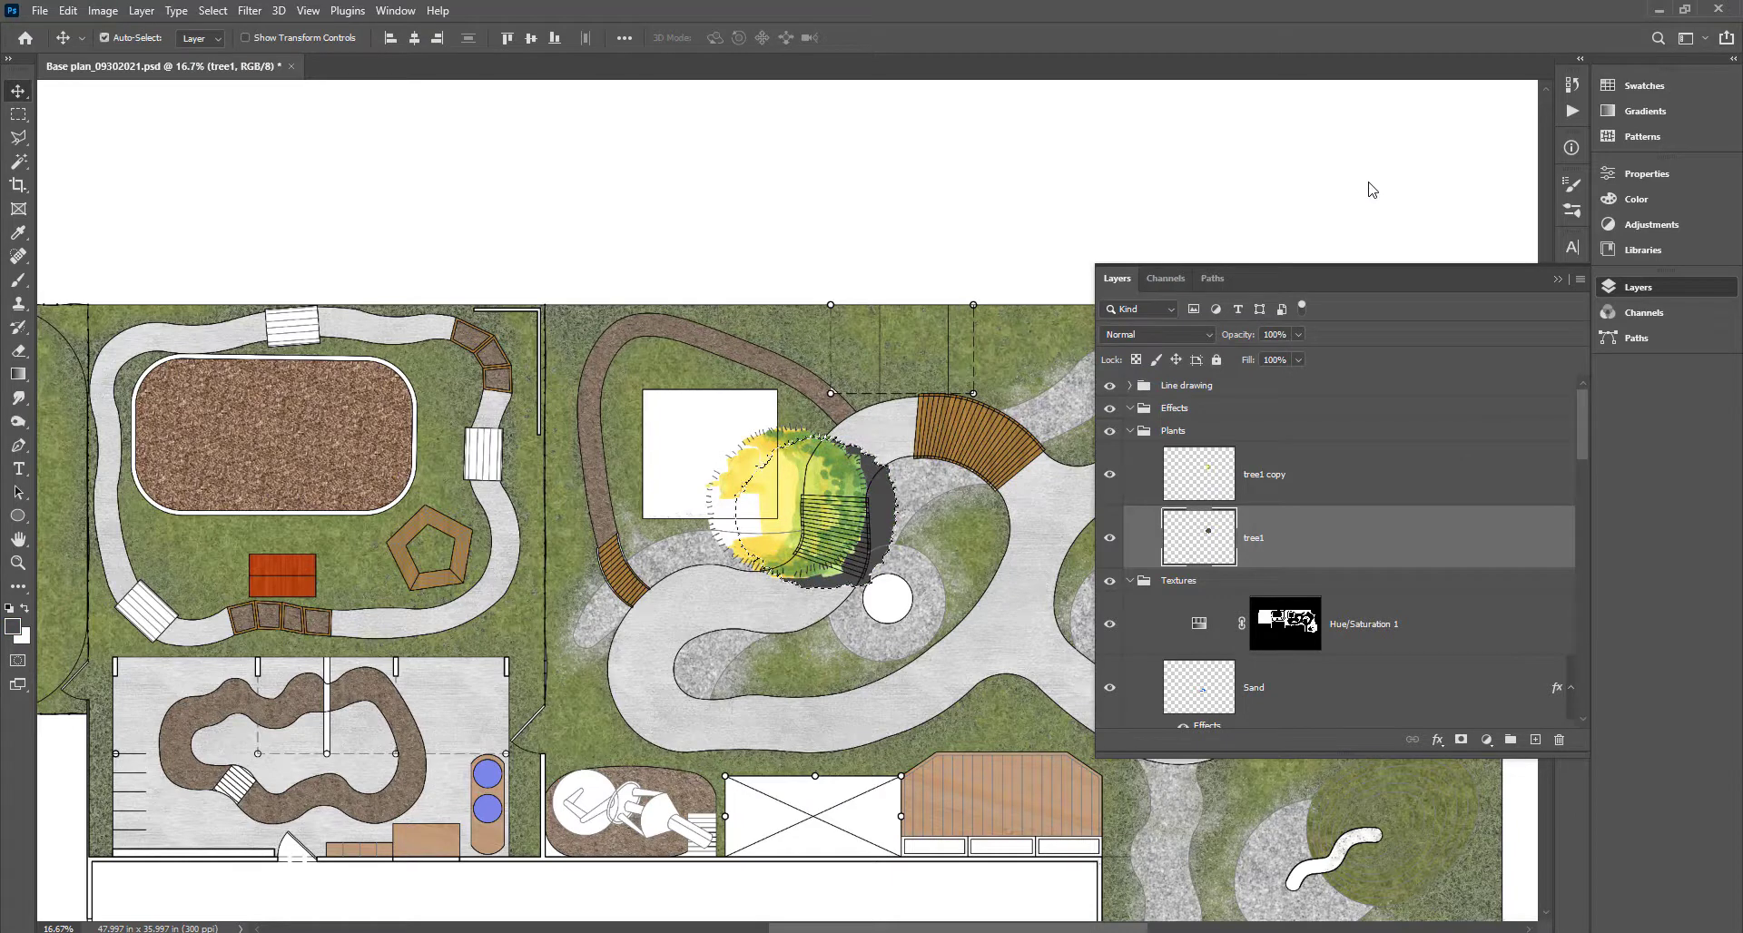
pyautogui.hotkey('ctrl', 'd')
# Make the trees semi-transparent: tree1 shadow at 59% opacity, tree1 copy at 76%.
pyautogui.click(1299, 335)
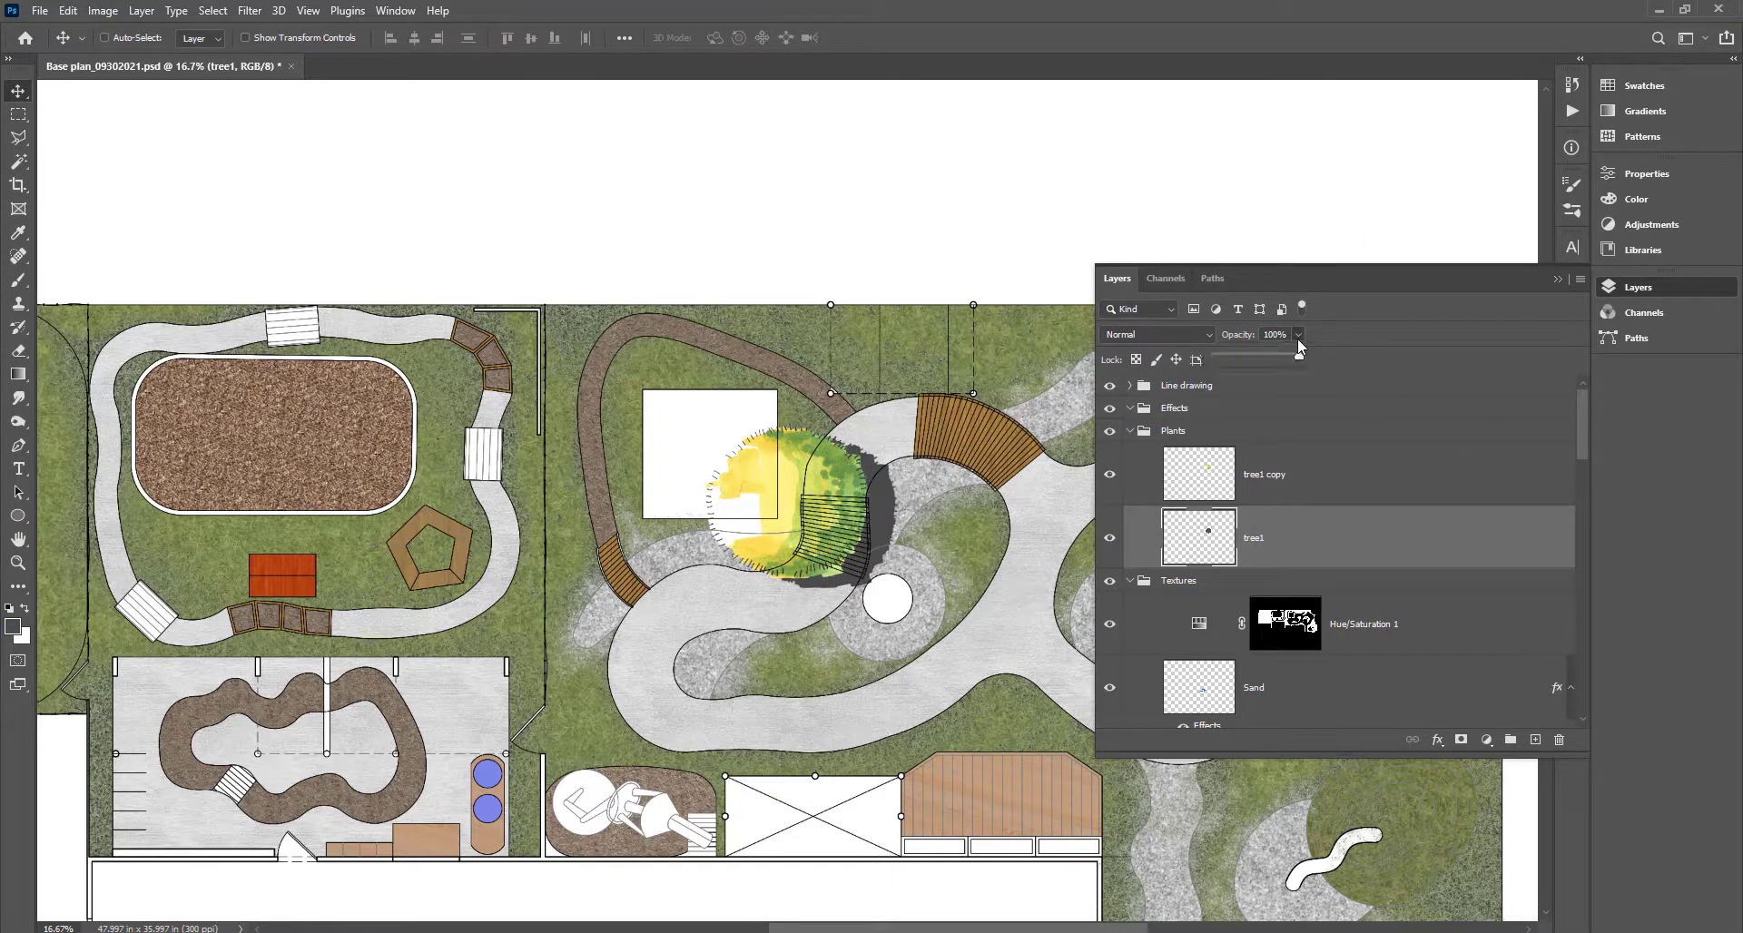
pyautogui.moveTo(1266, 353); pyautogui.dragTo(1267, 354)
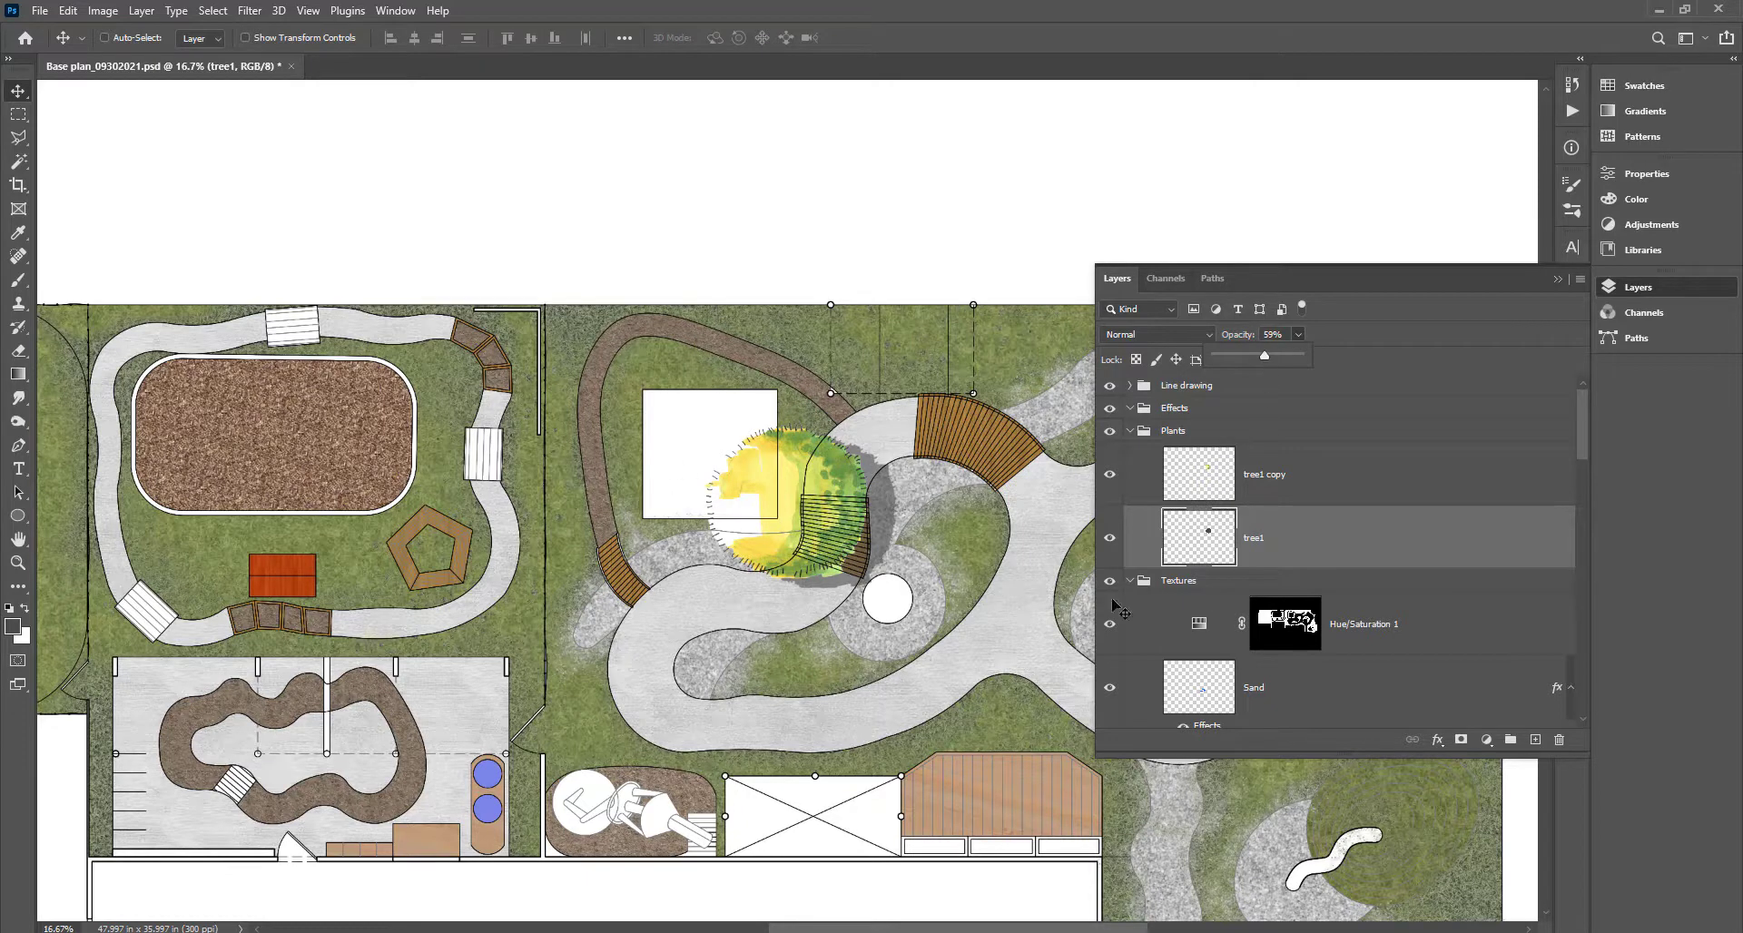
pyautogui.click(1425, 536)
pyautogui.keyDown('shift'); pyautogui.click(1404, 482); pyautogui.keyUp('shift')
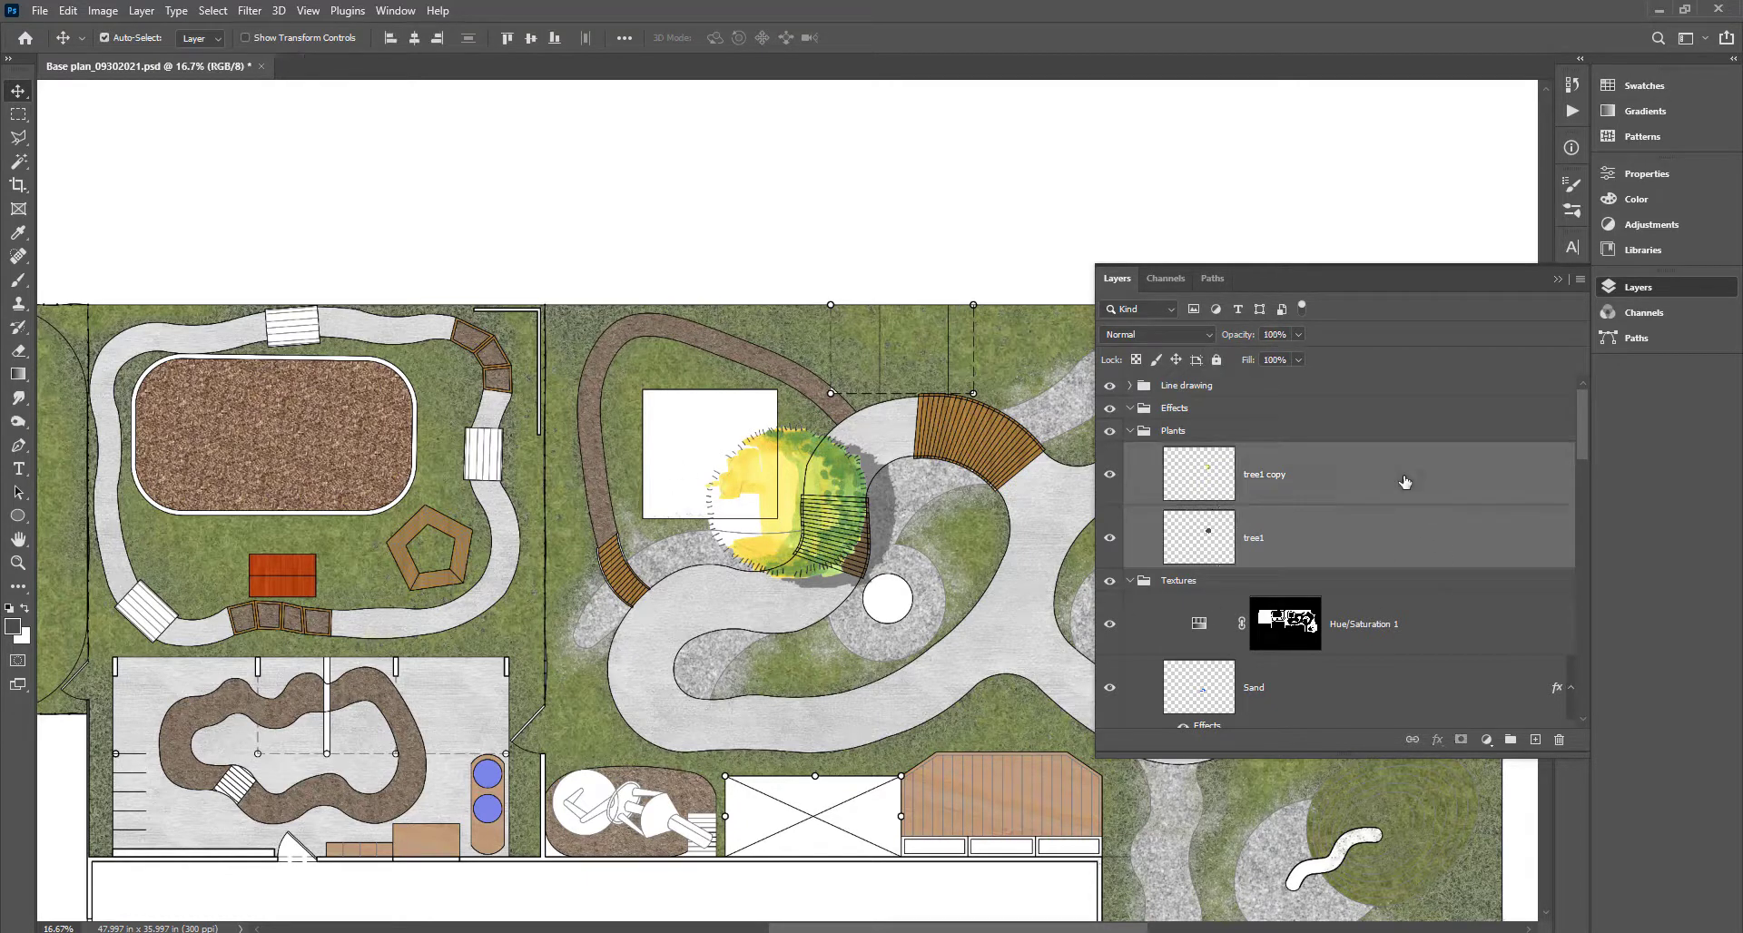
pyautogui.click(1383, 534)
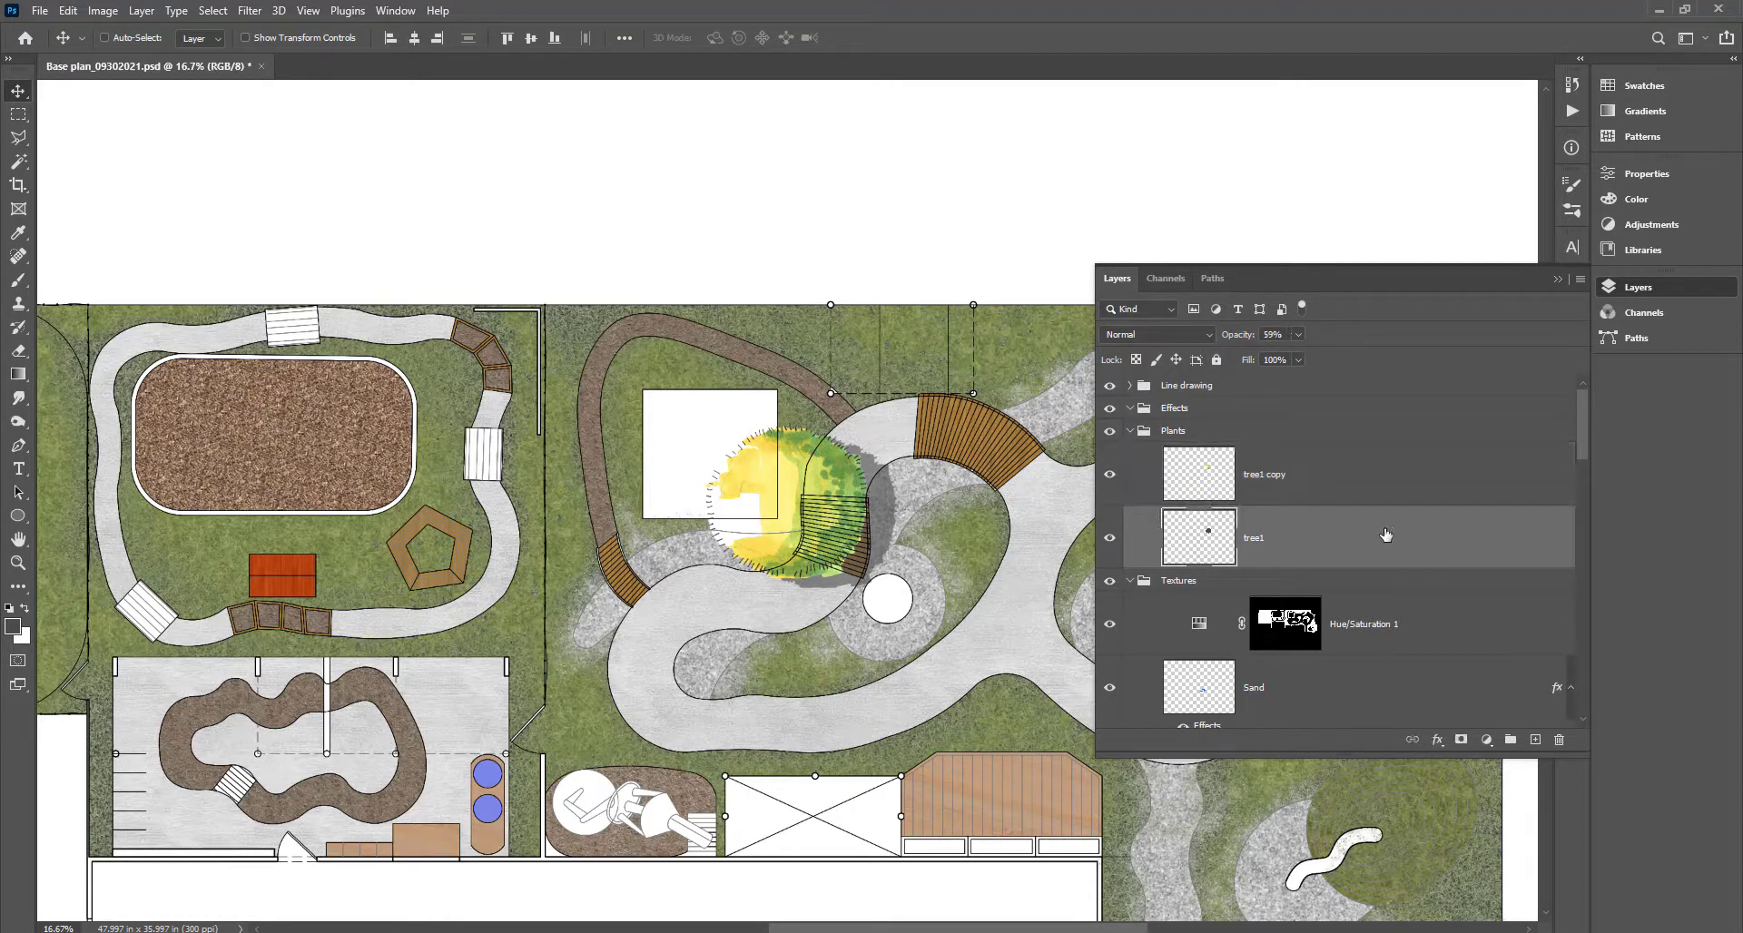
pyautogui.click(1377, 477)
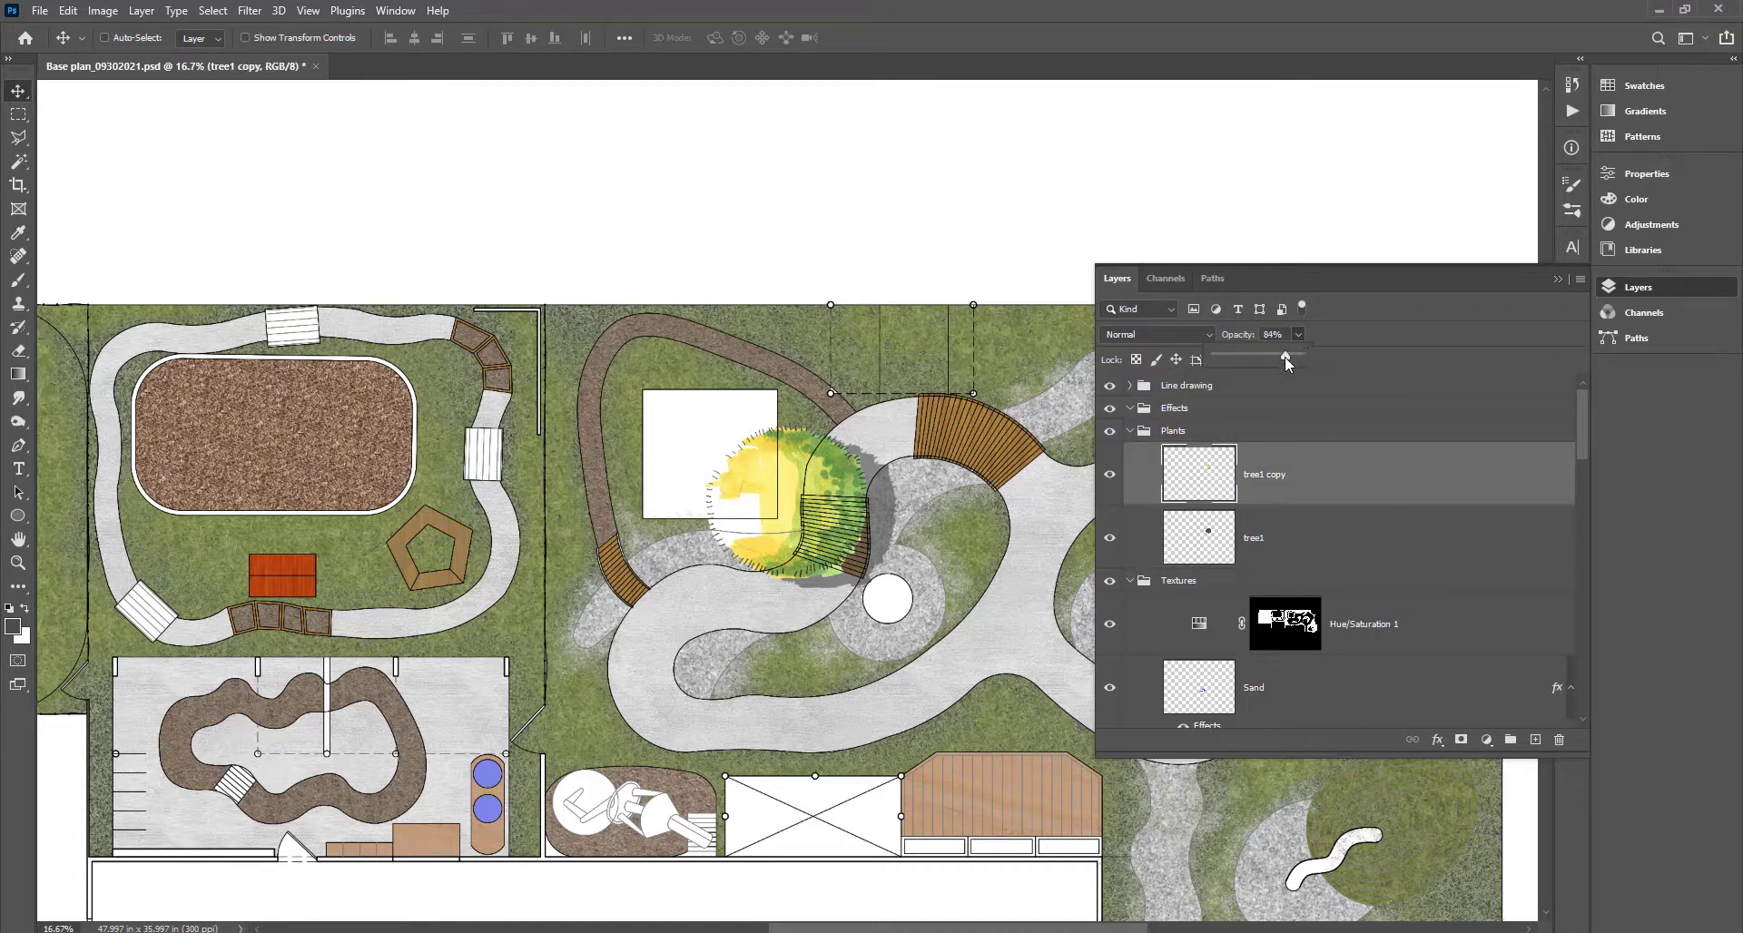
pyautogui.moveTo(1285, 357); pyautogui.dragTo(1283, 357)
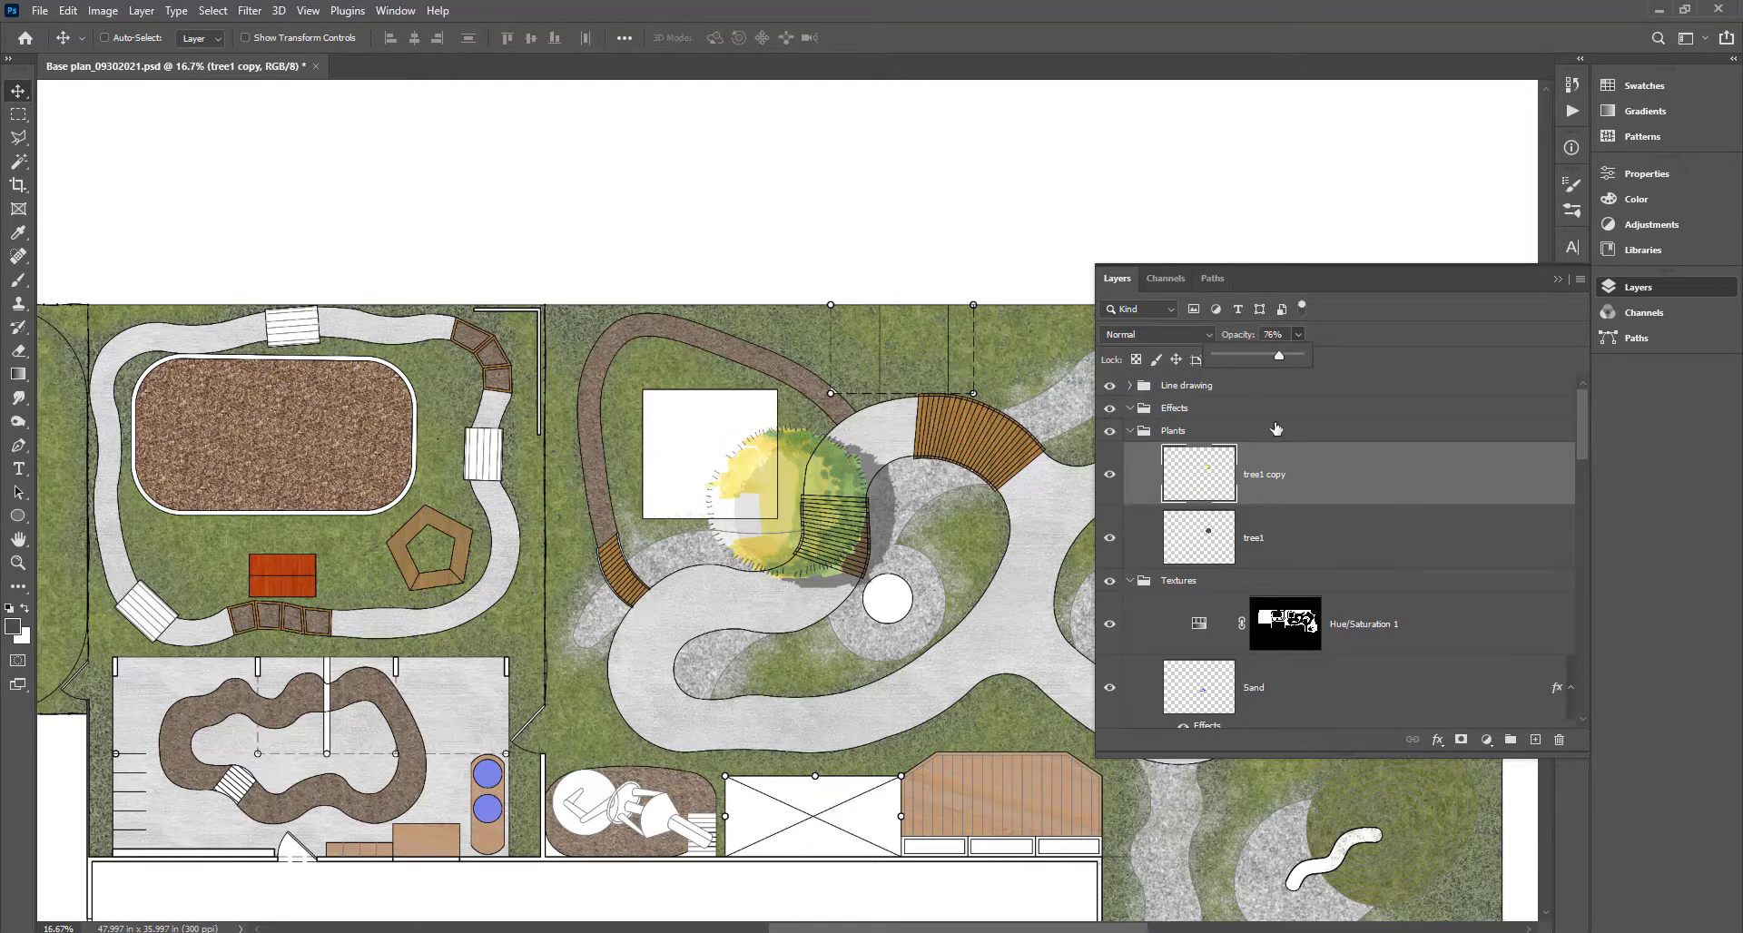
pyautogui.click(1275, 431)
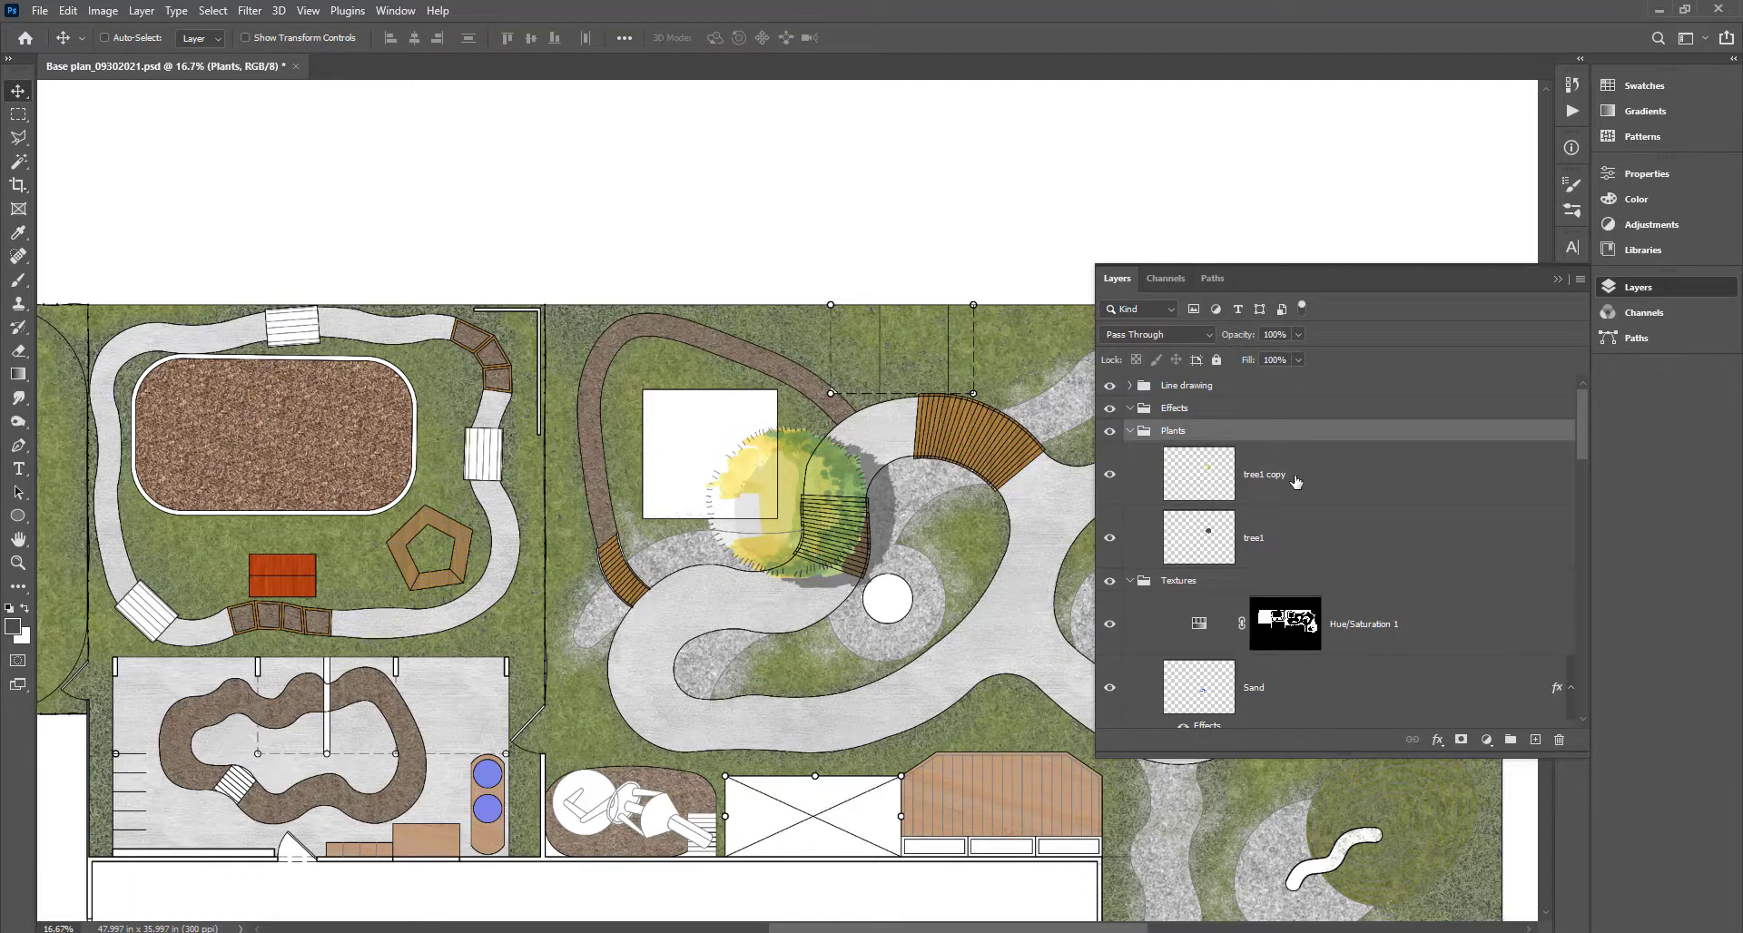
# Move the Plants group to the top and delete the shadow pixels under the tree.
pyautogui.moveTo(1290, 432); pyautogui.dragTo(1291, 376)
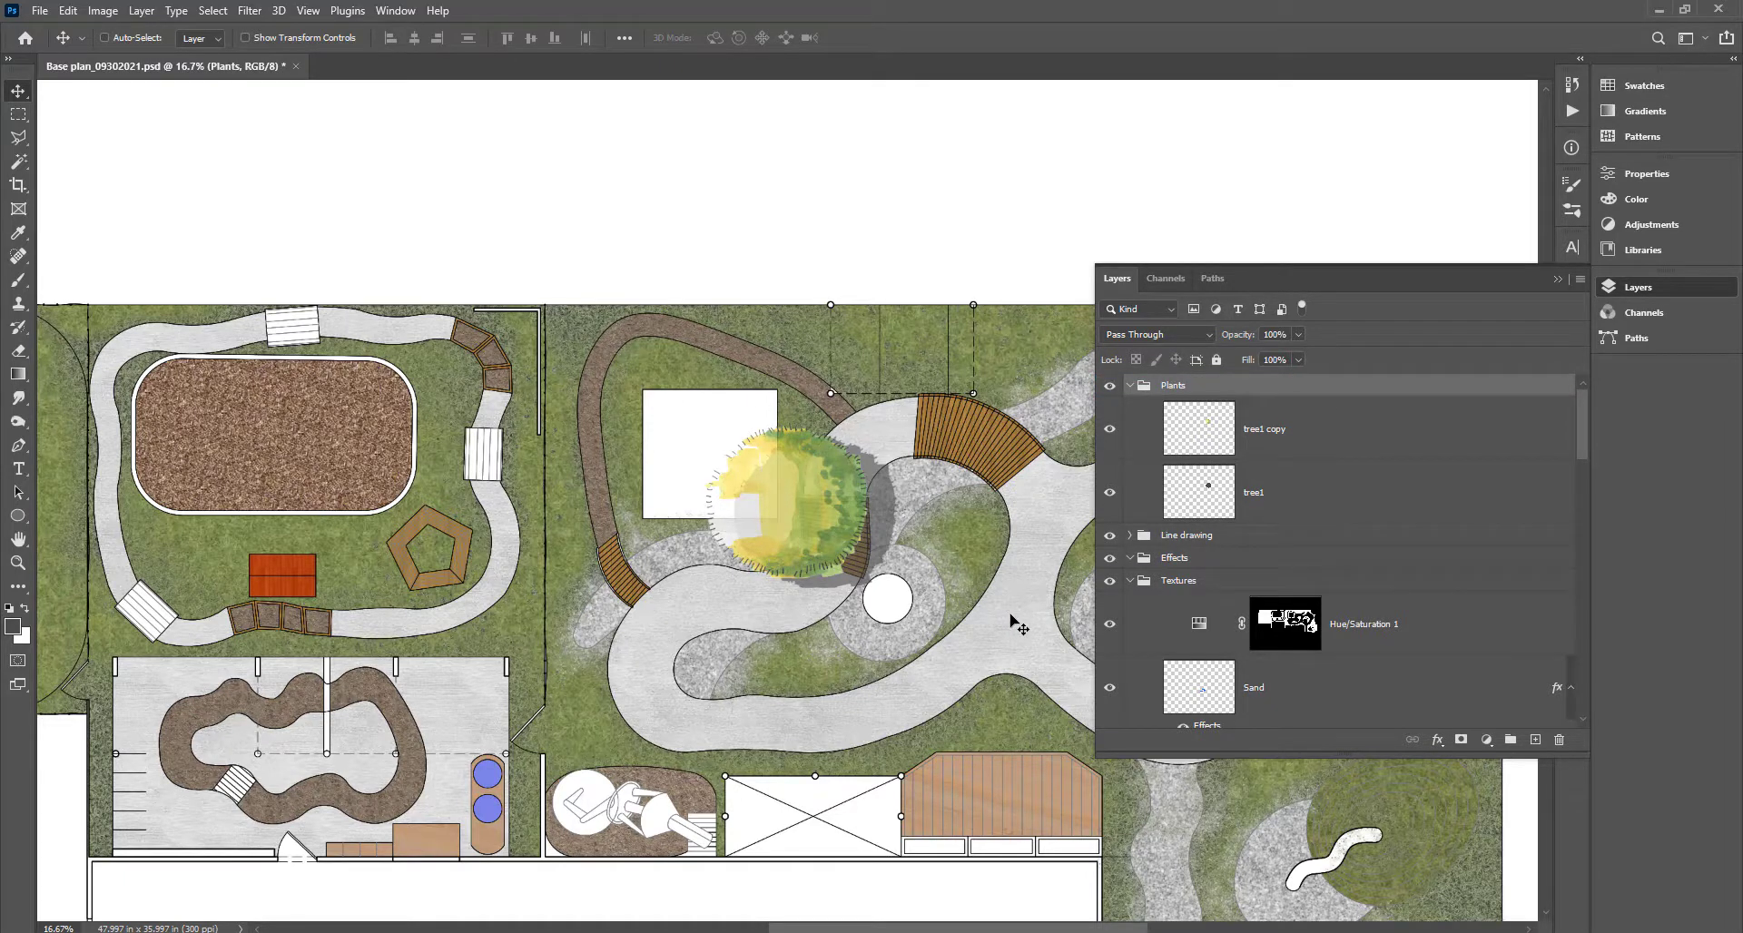
pyautogui.click(1286, 425)
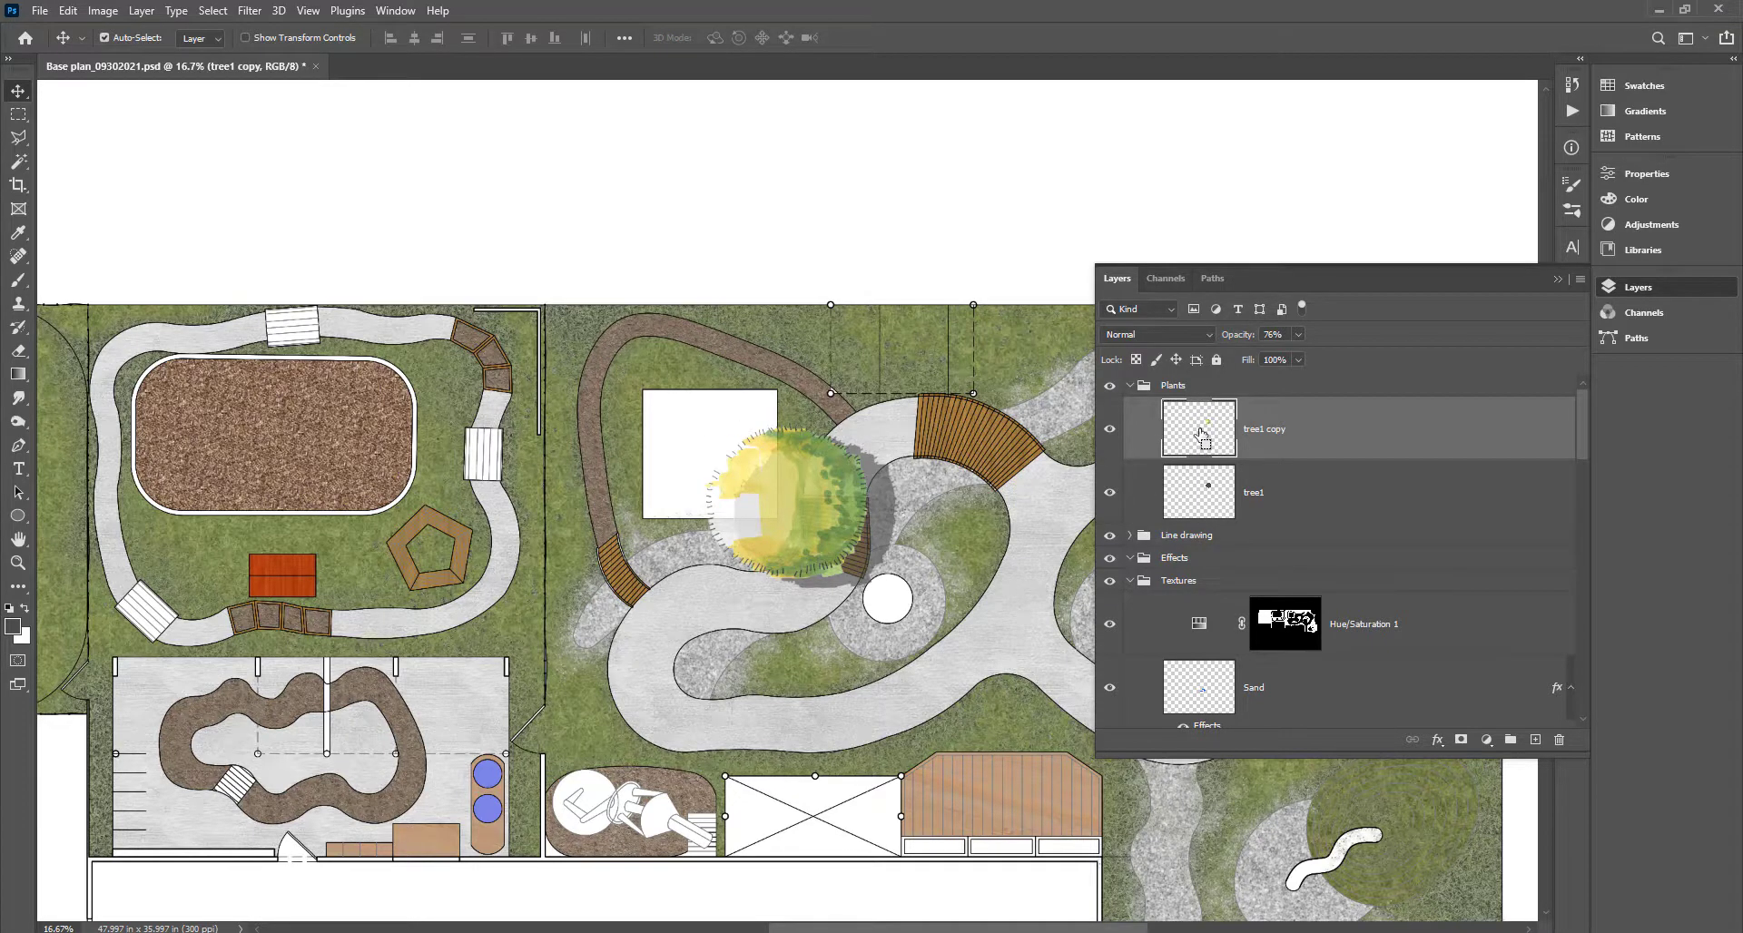
pyautogui.click(1313, 501)
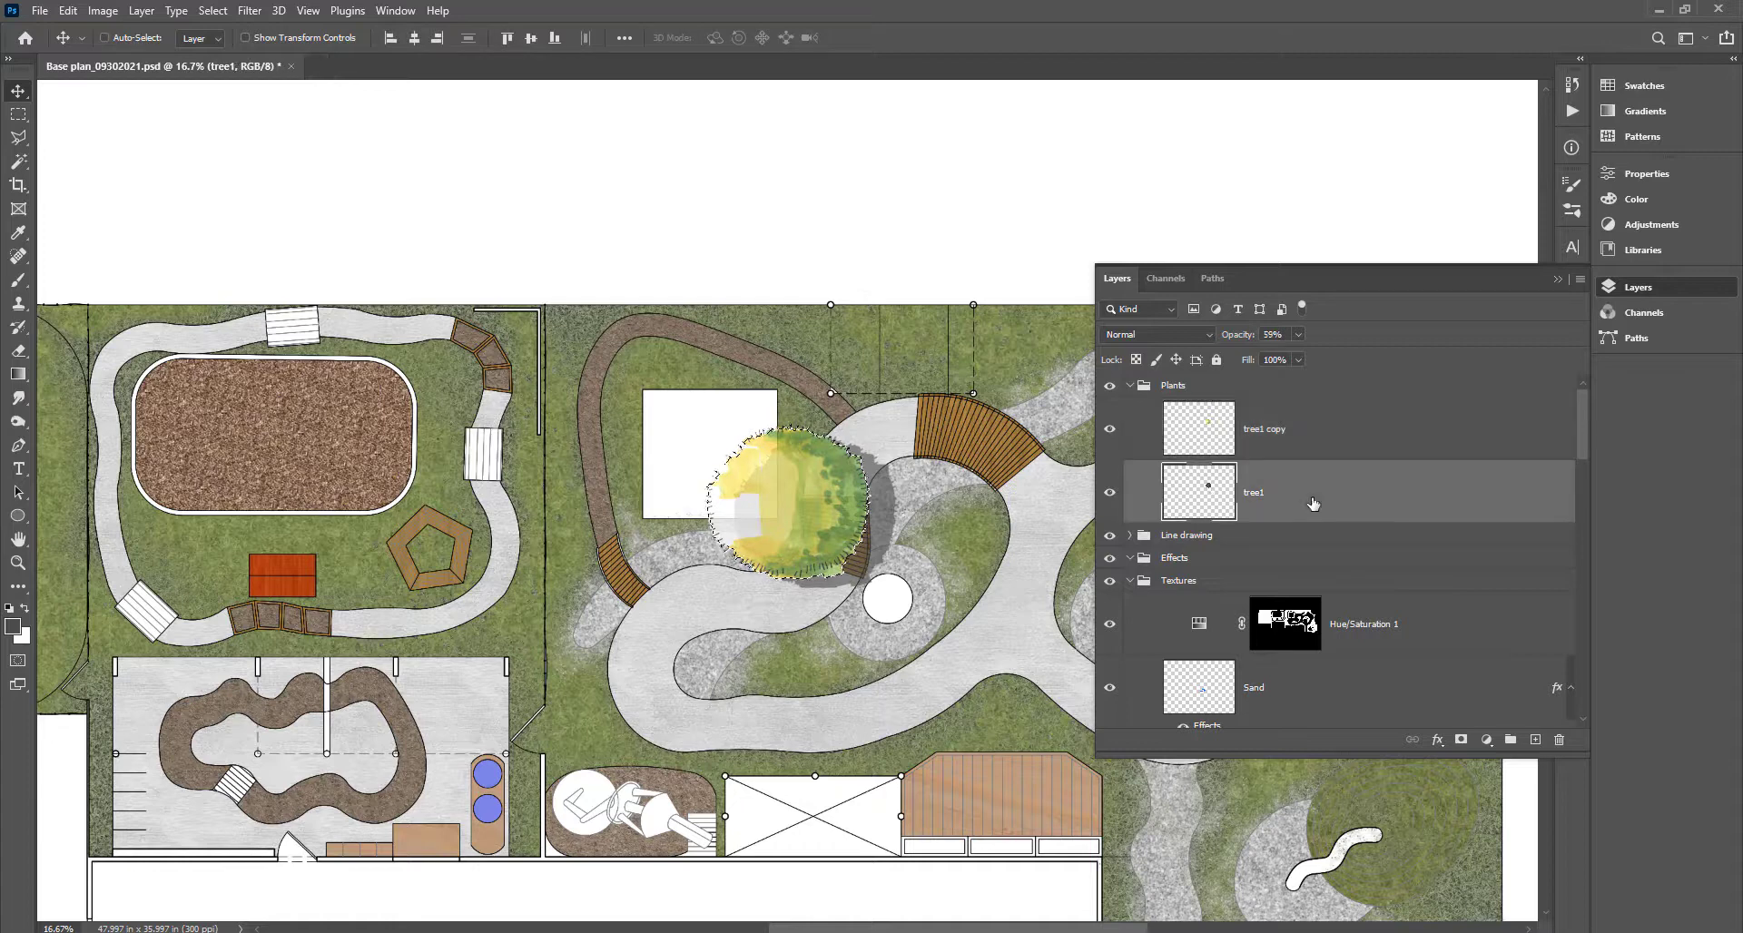
pyautogui.press('Delete')
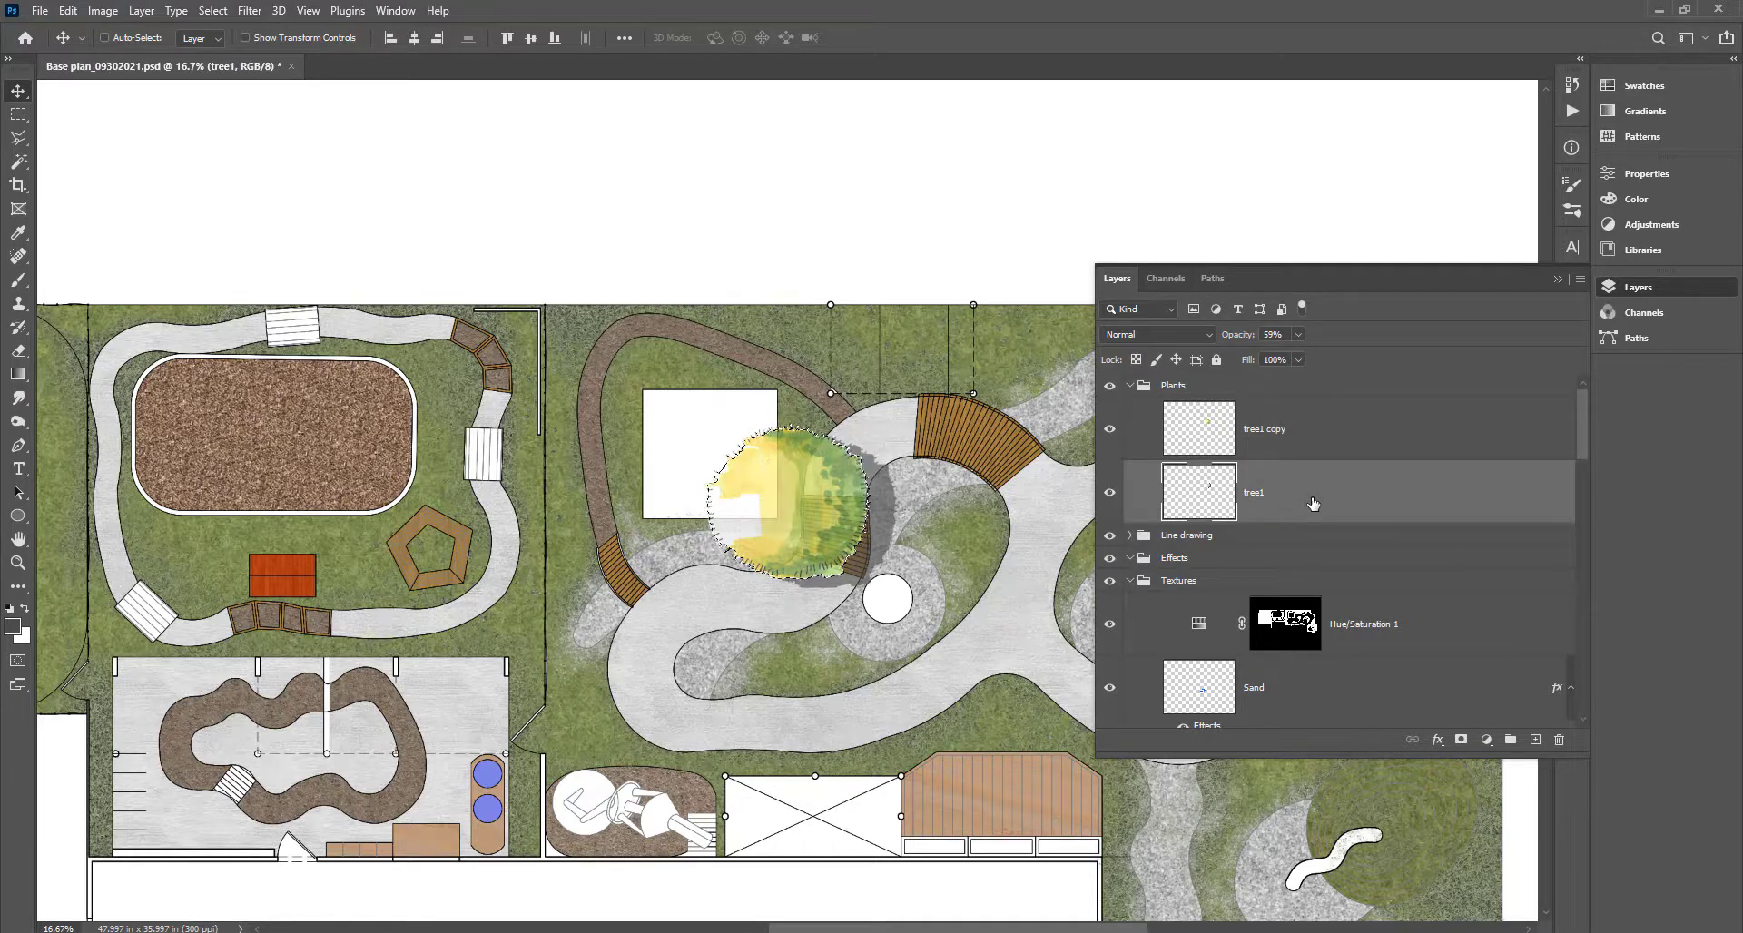
pyautogui.hotkey('ctrl', 'd')
# Lower the tree1 shadow layer's opacity to 38%.
pyautogui.click(1352, 431)
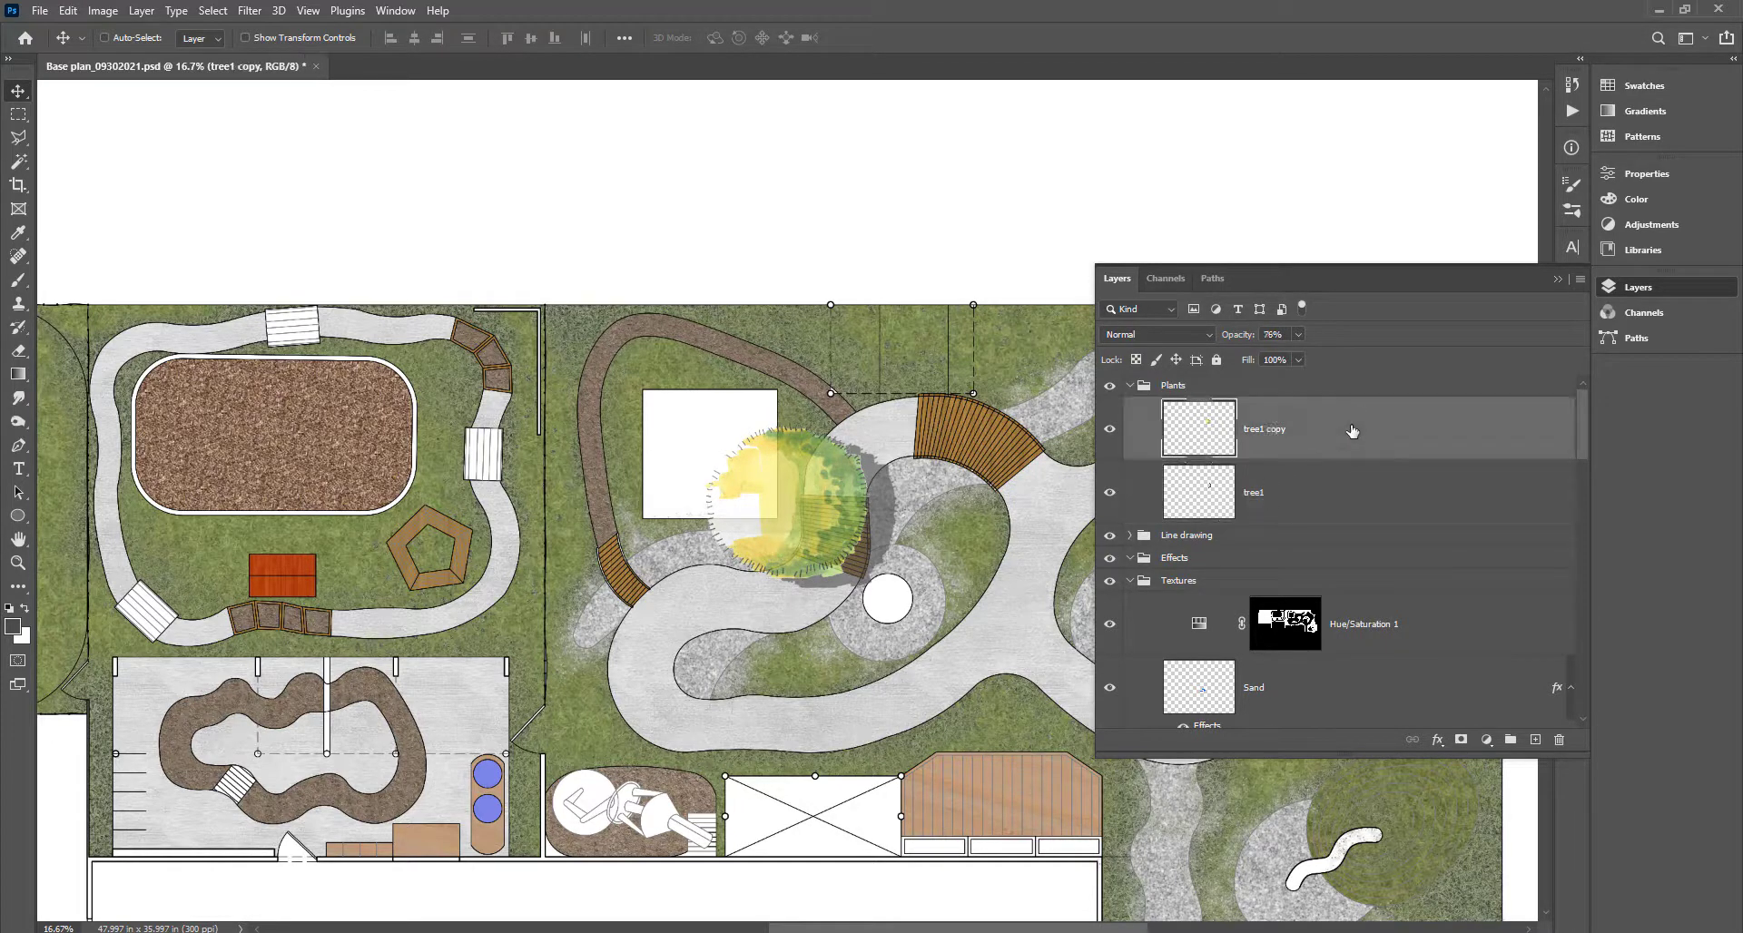
pyautogui.click(1328, 508)
pyautogui.click(1282, 352)
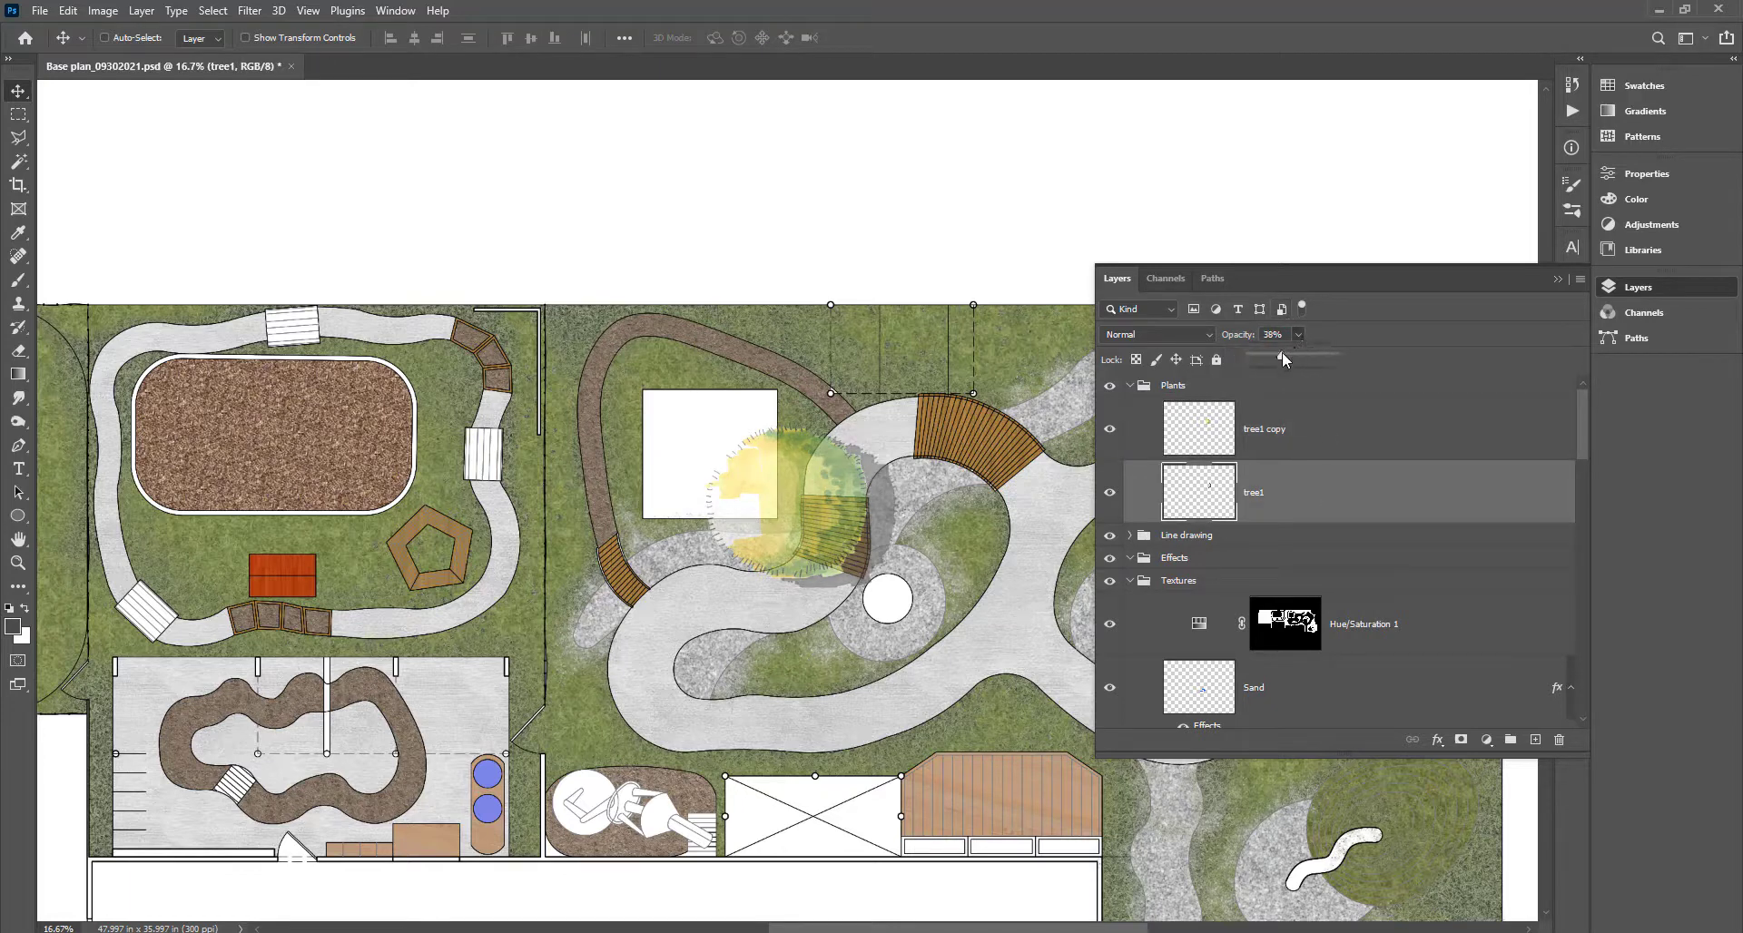
pyautogui.click(1296, 472)
pyautogui.click(1314, 447)
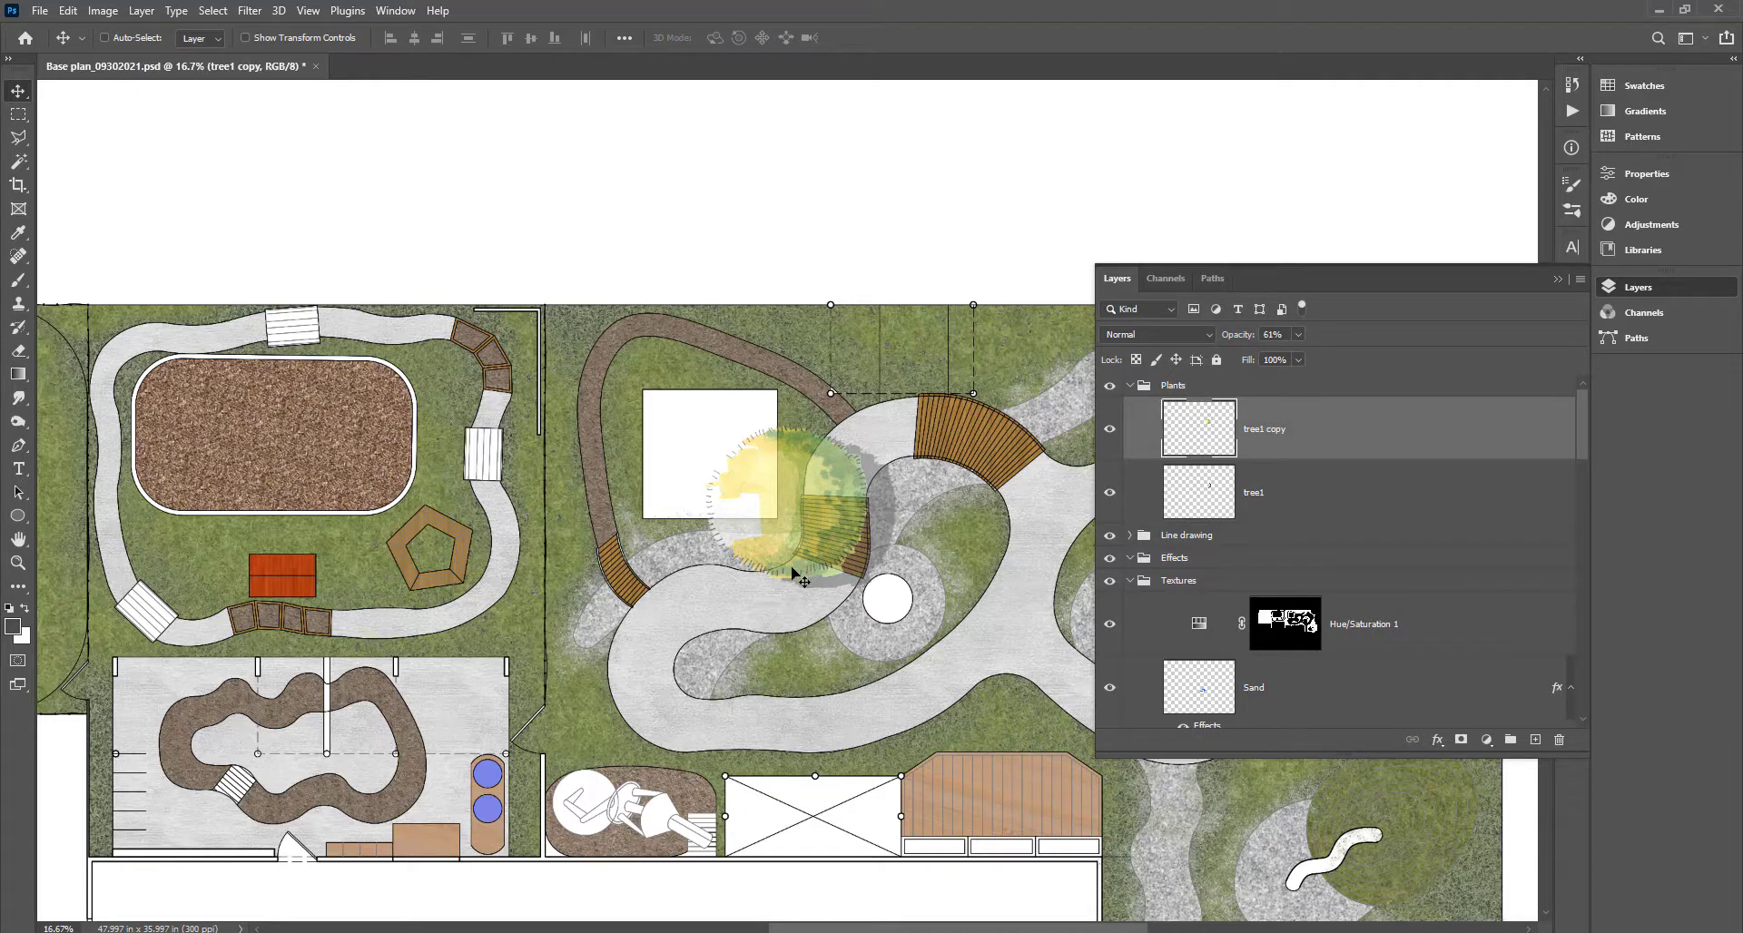
# Link the tree1 and tree1 copy layers together.
pyautogui.keyDown('ctrl'); pyautogui.click(1311, 506); pyautogui.keyUp('ctrl')
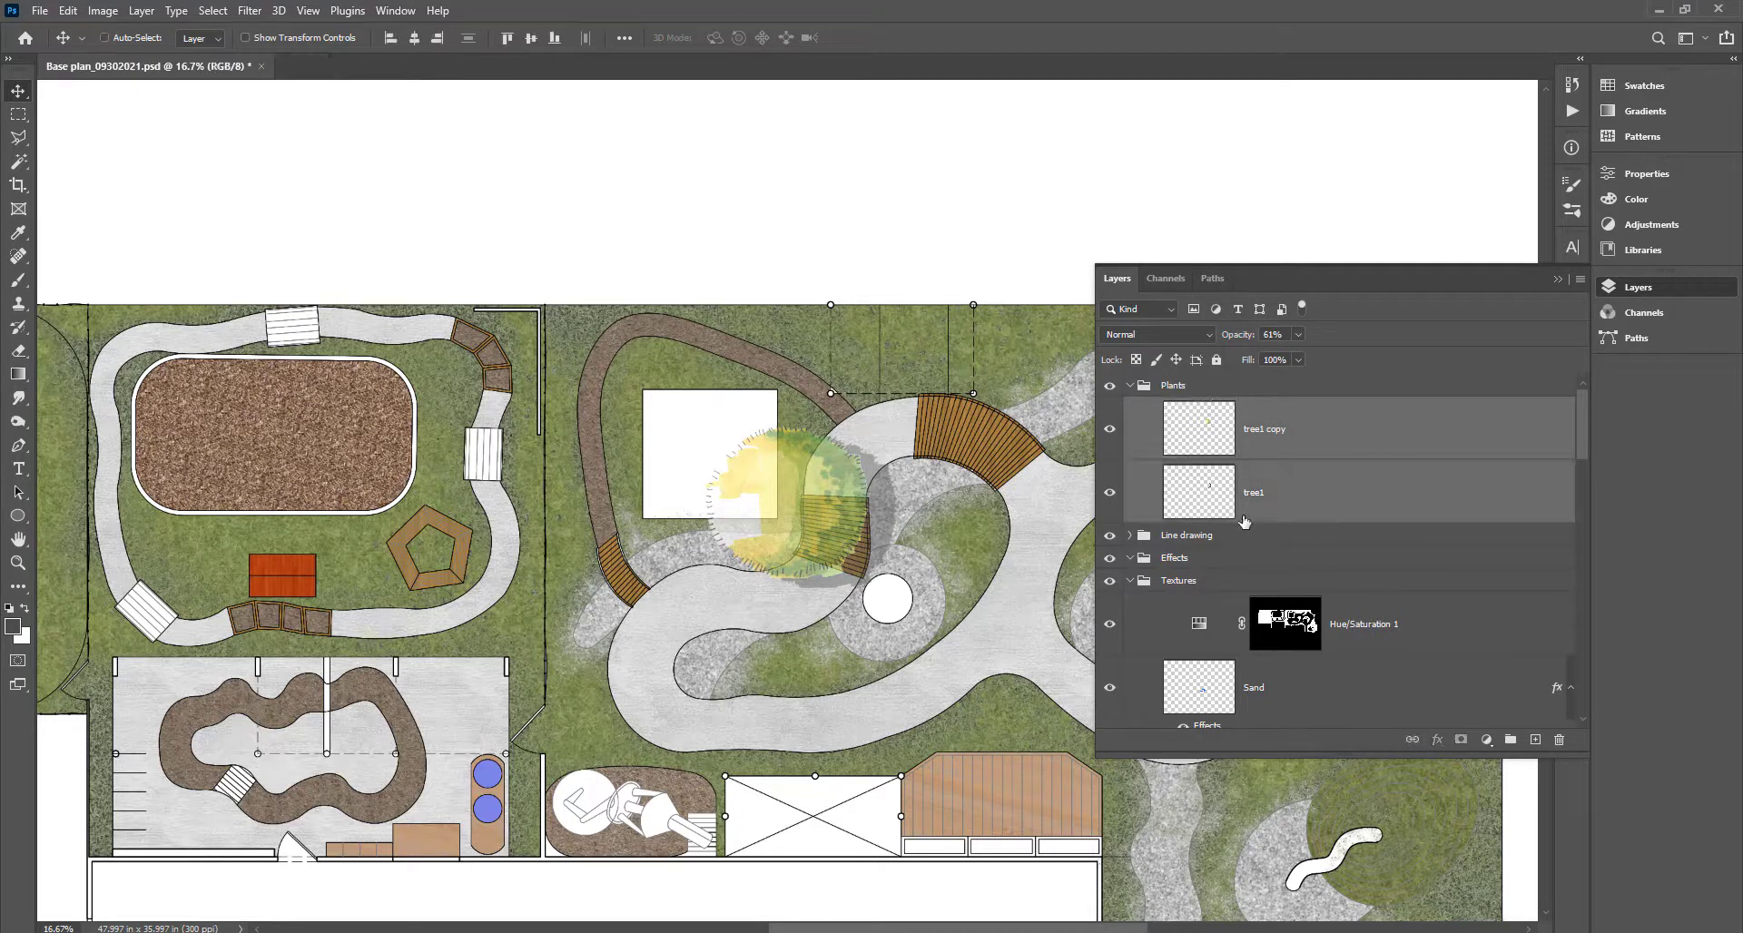
pyautogui.click(1358, 504)
pyautogui.keyDown('ctrl'); pyautogui.click(1361, 447); pyautogui.keyUp('ctrl')
pyautogui.click(1314, 457)
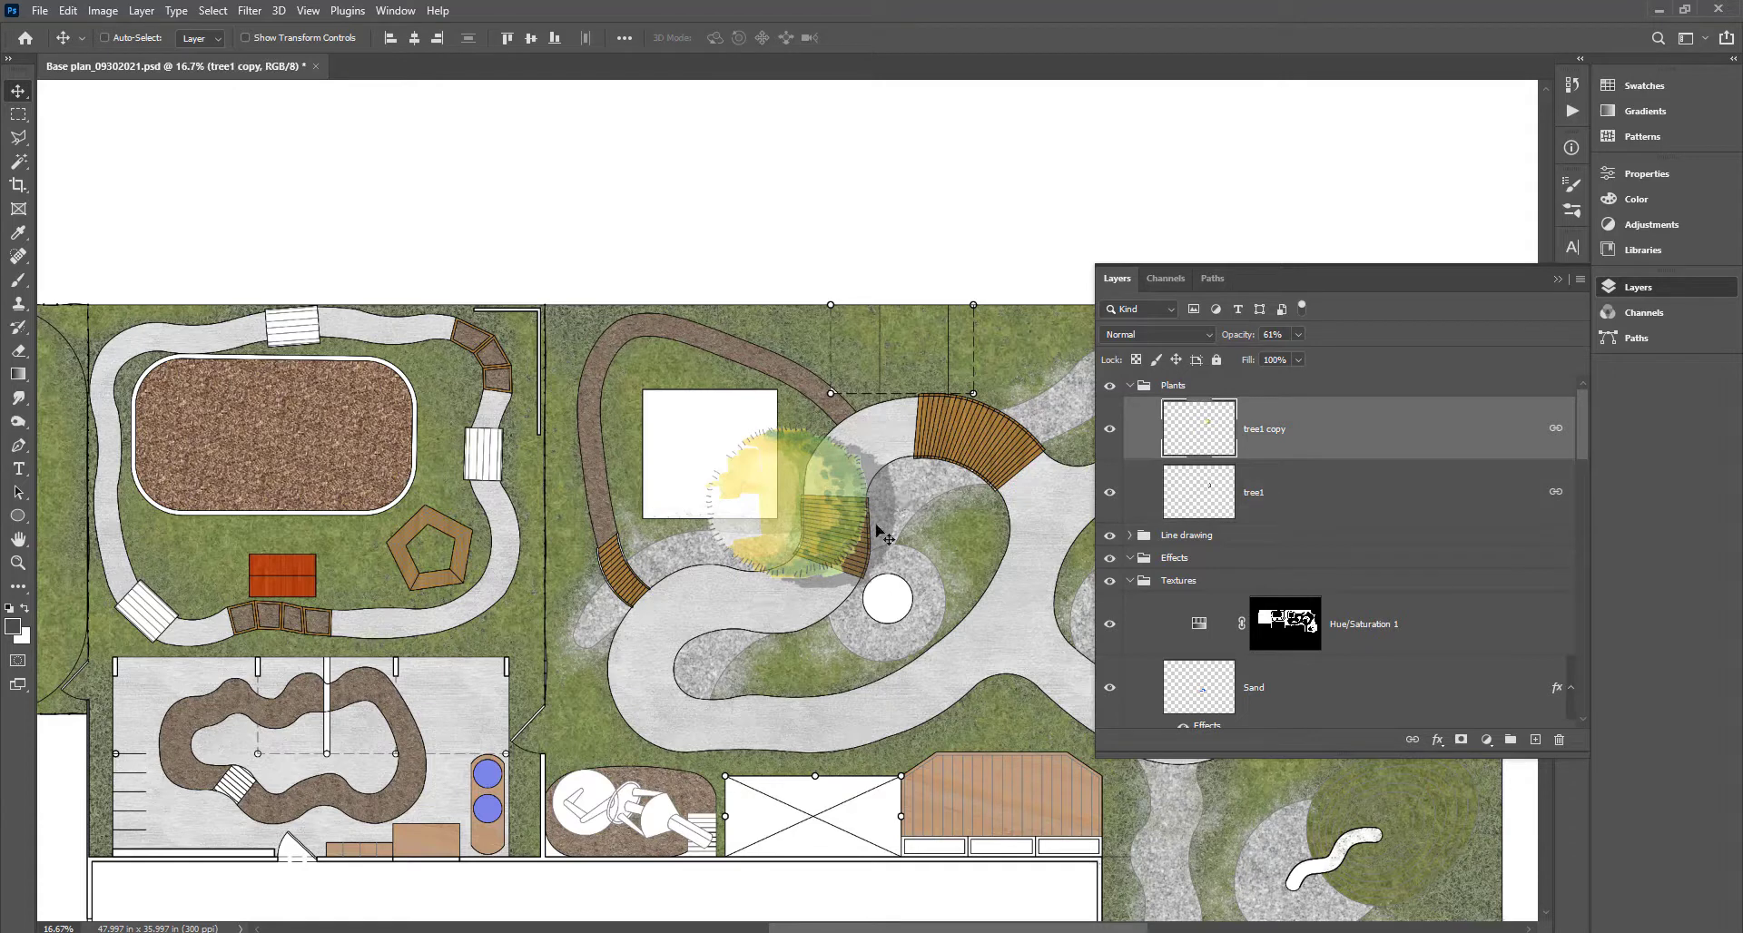
# Copy the tree to two more spots on the left lawns of the plan.
pyautogui.moveTo(875, 533); pyautogui.dragTo(117, 357)
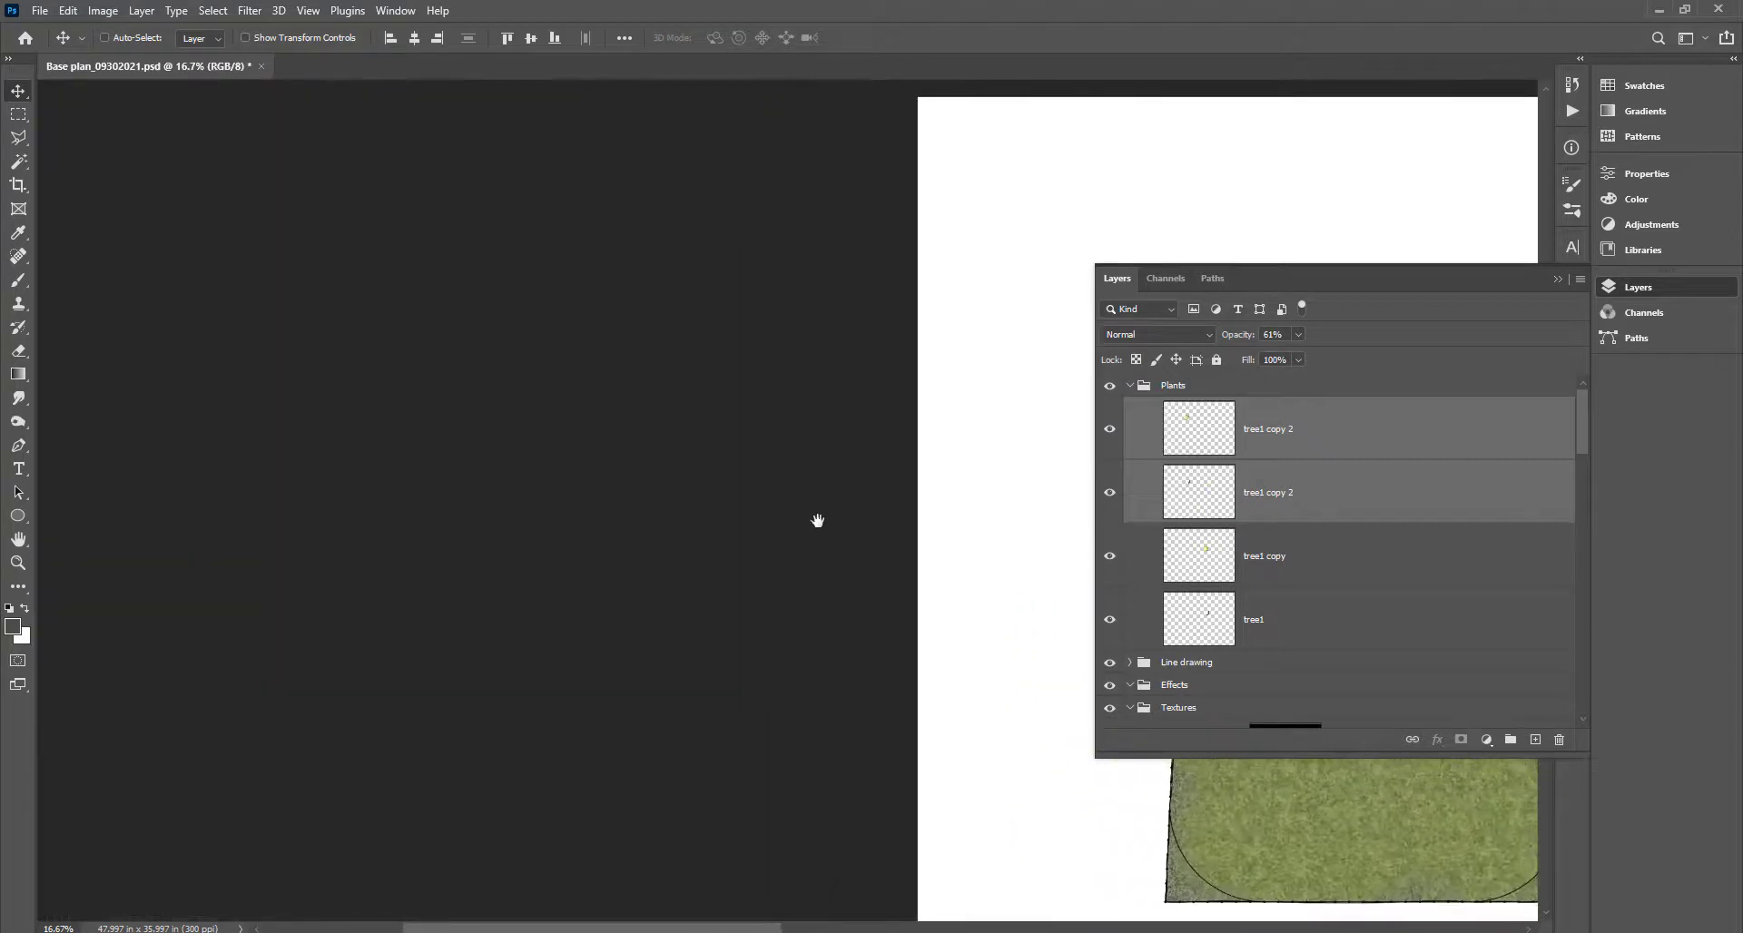
pyautogui.moveTo(817, 521); pyautogui.dragTo(20, 350)
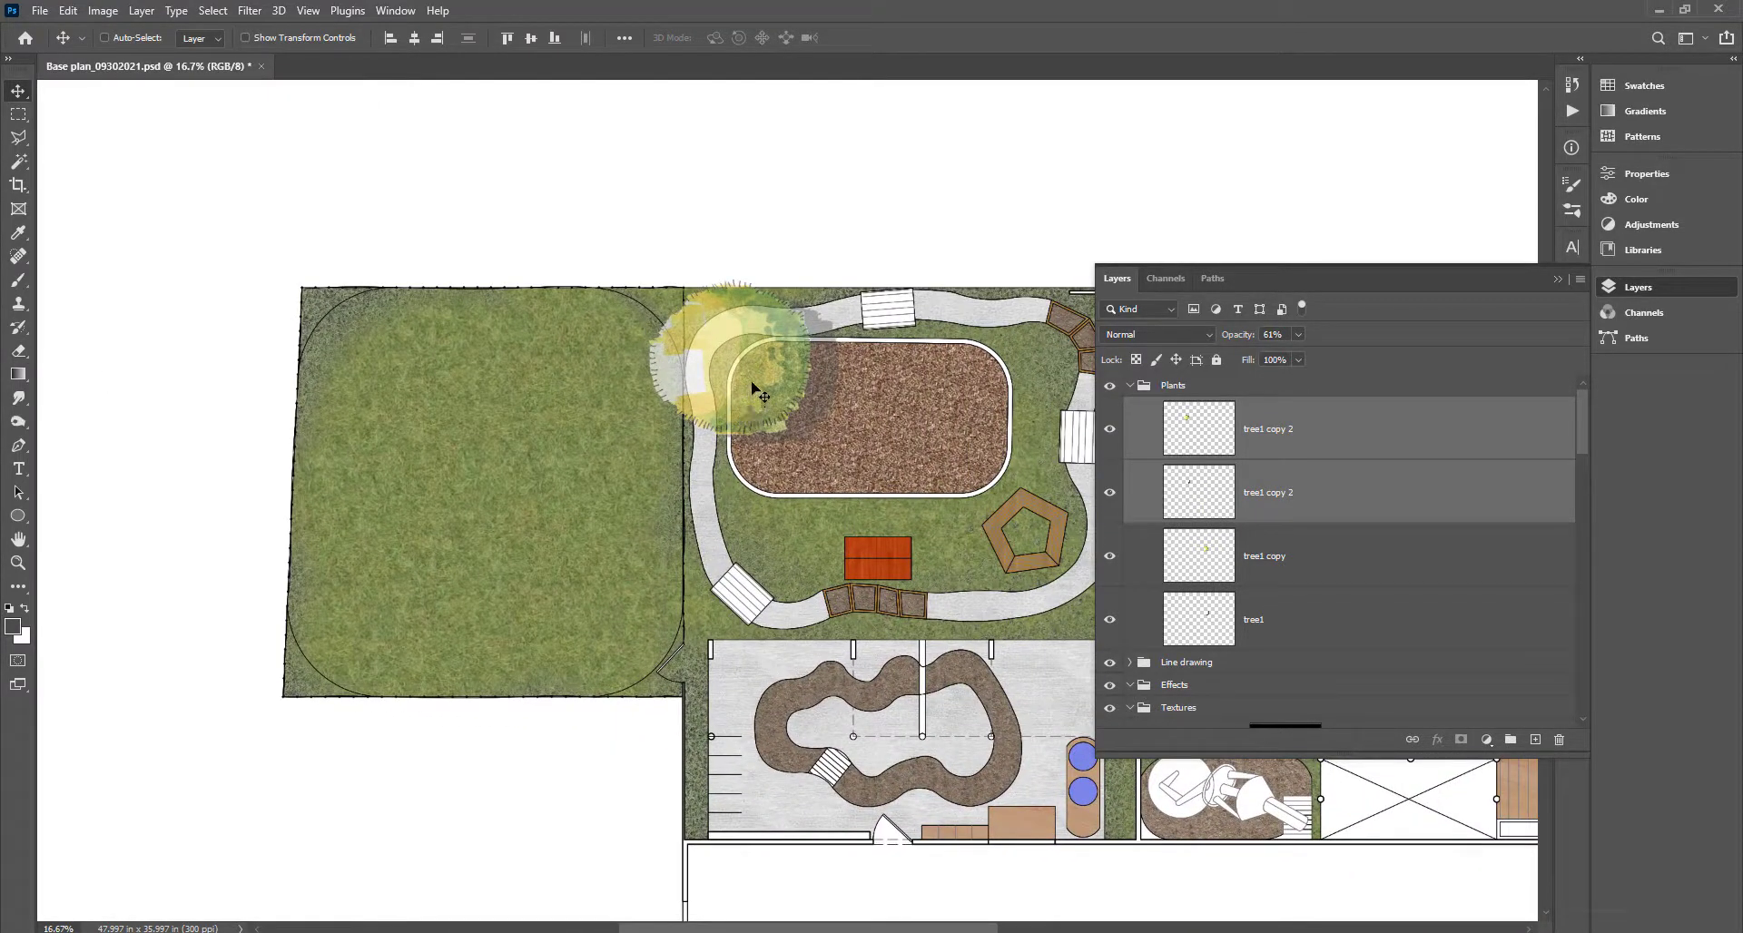
pyautogui.moveTo(754, 386); pyautogui.dragTo(324, 687)
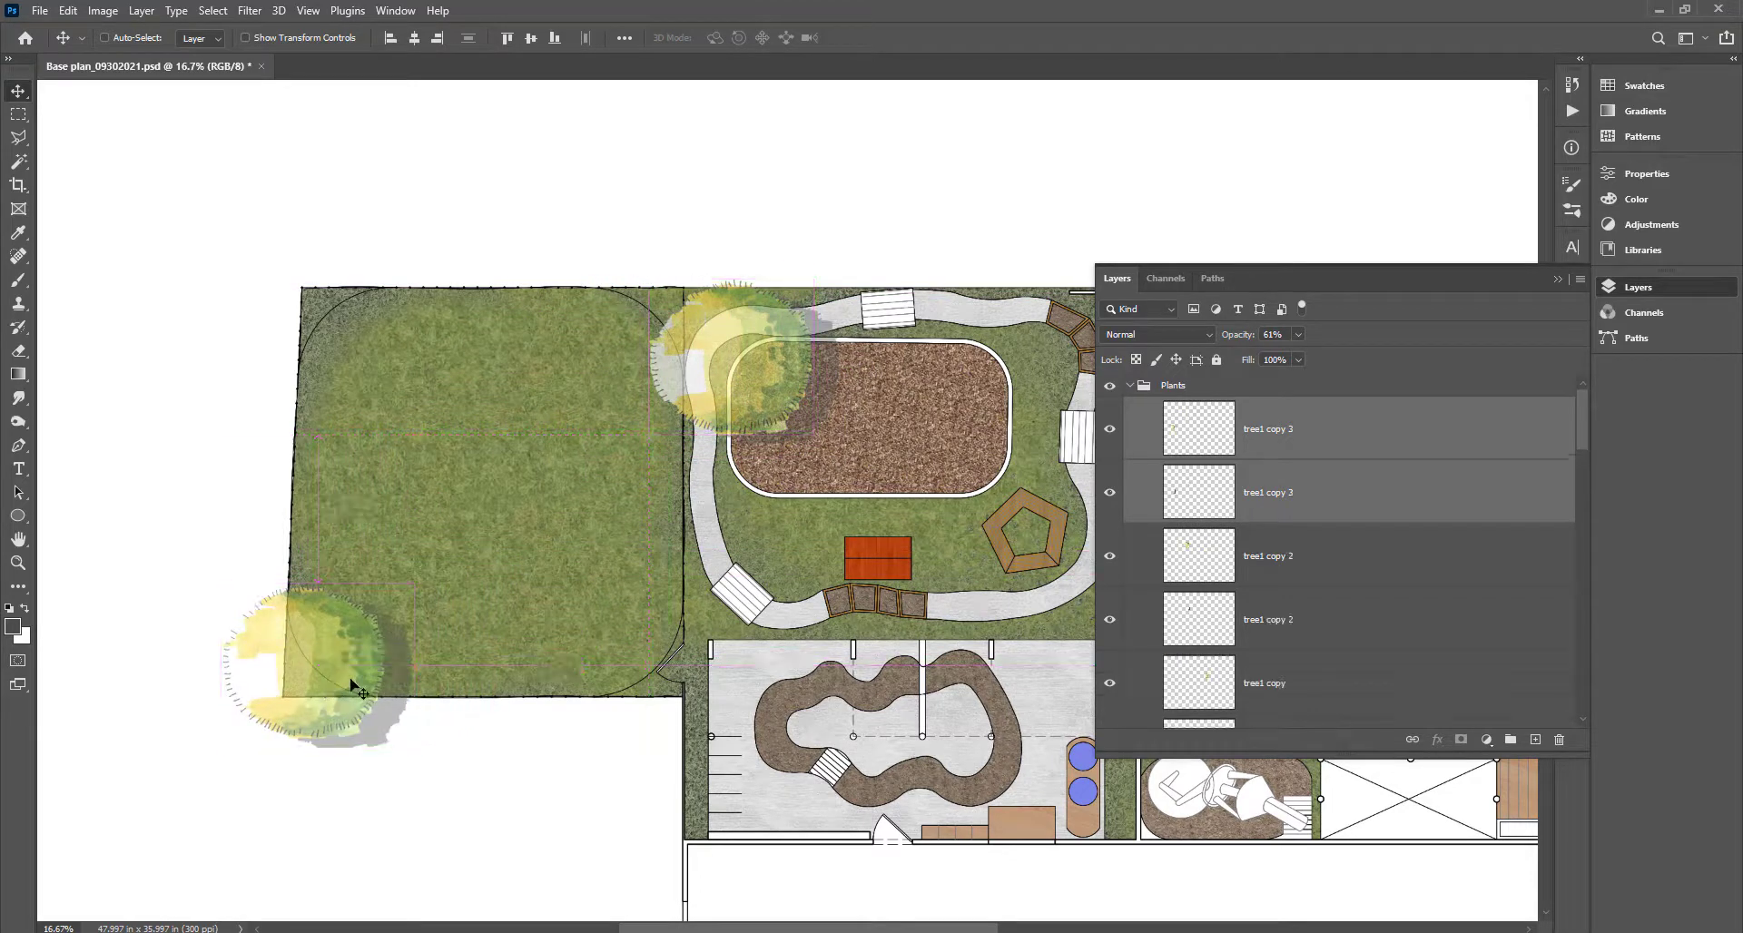
pyautogui.moveTo(625, 611); pyautogui.dragTo(369, 420)
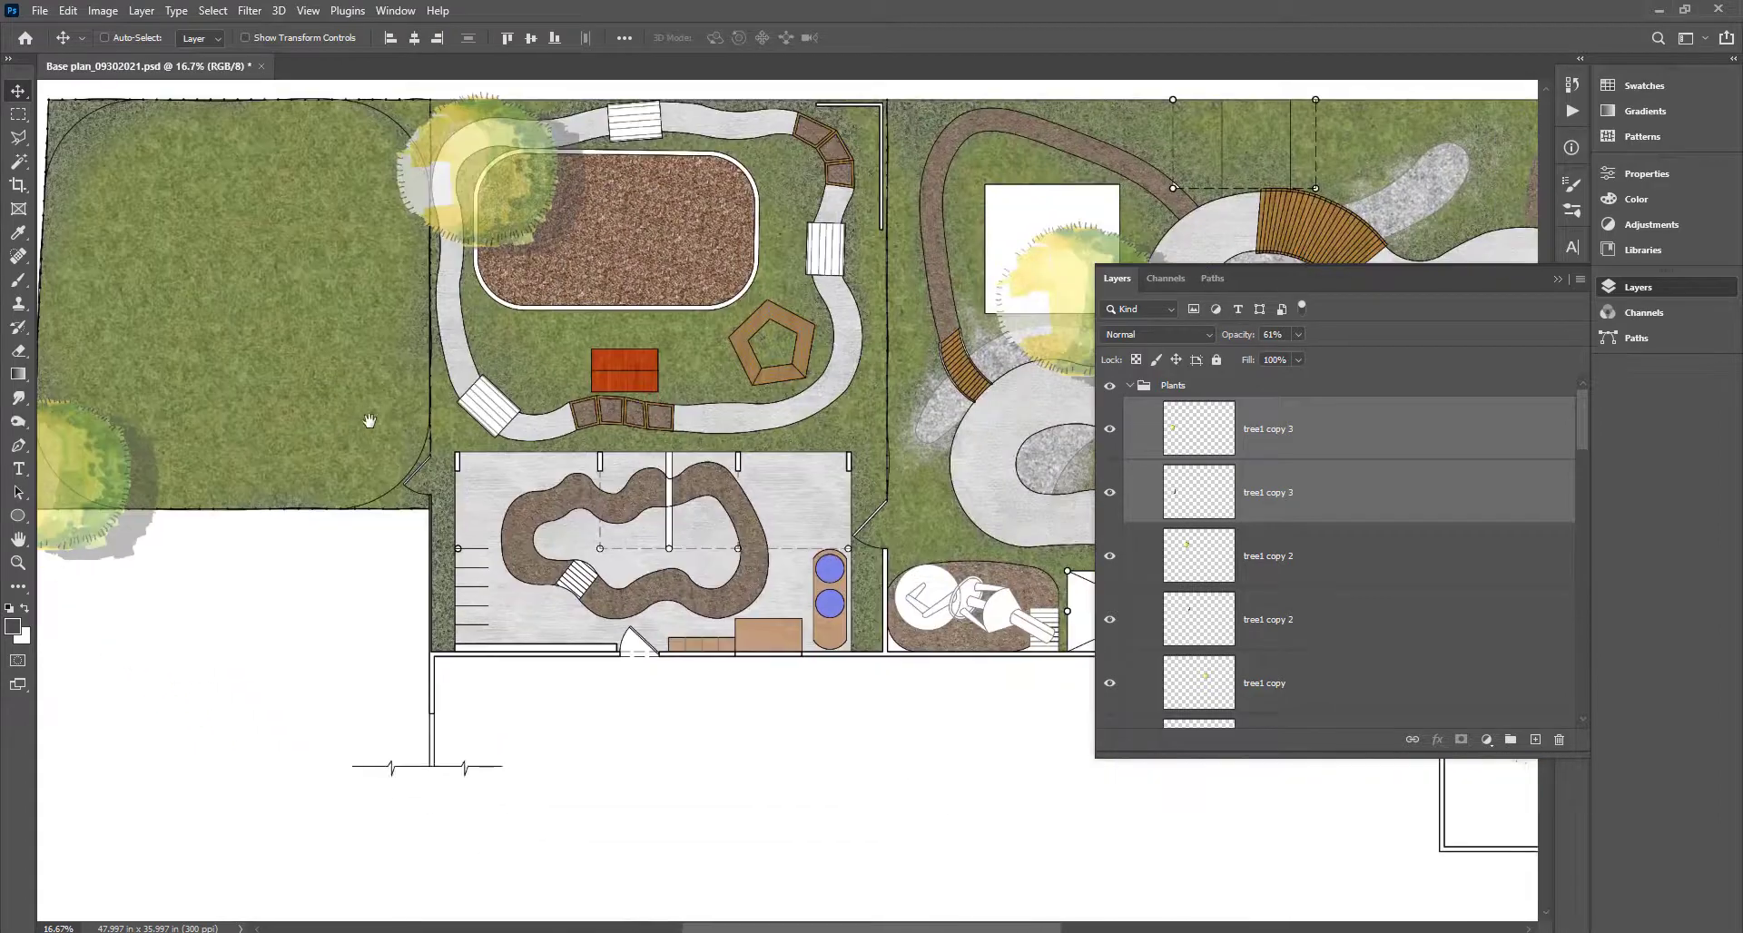
pyautogui.scroll(-3, 392, 439)
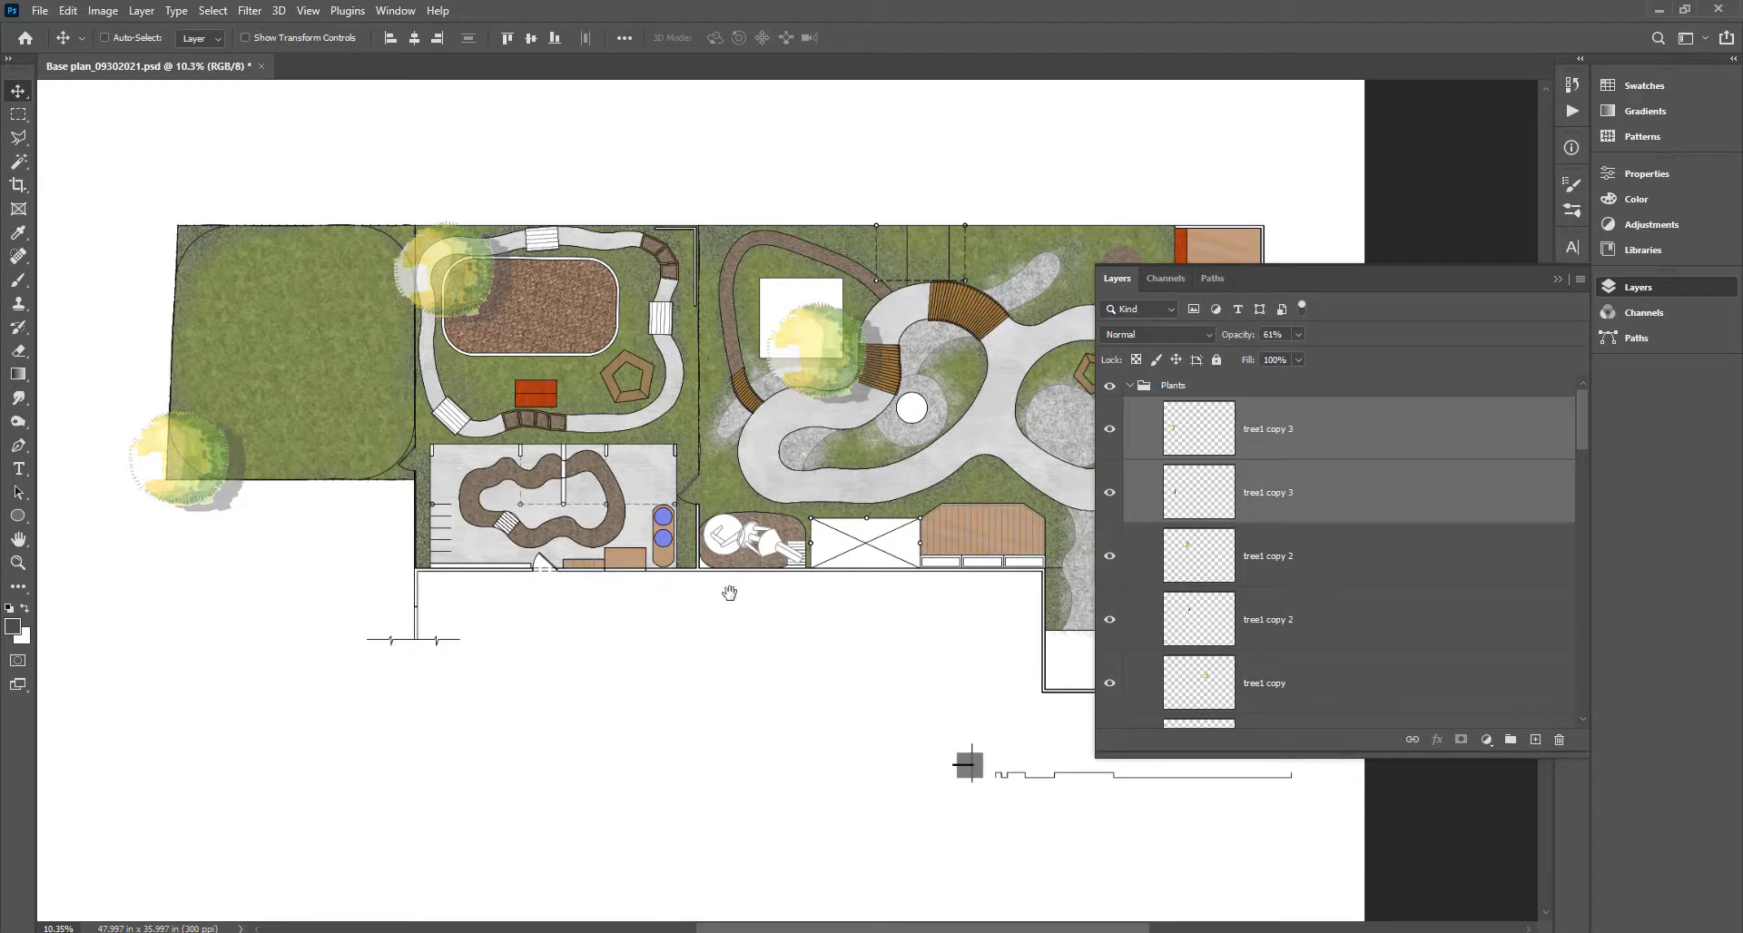
pyautogui.moveTo(727, 594); pyautogui.dragTo(618, 630)
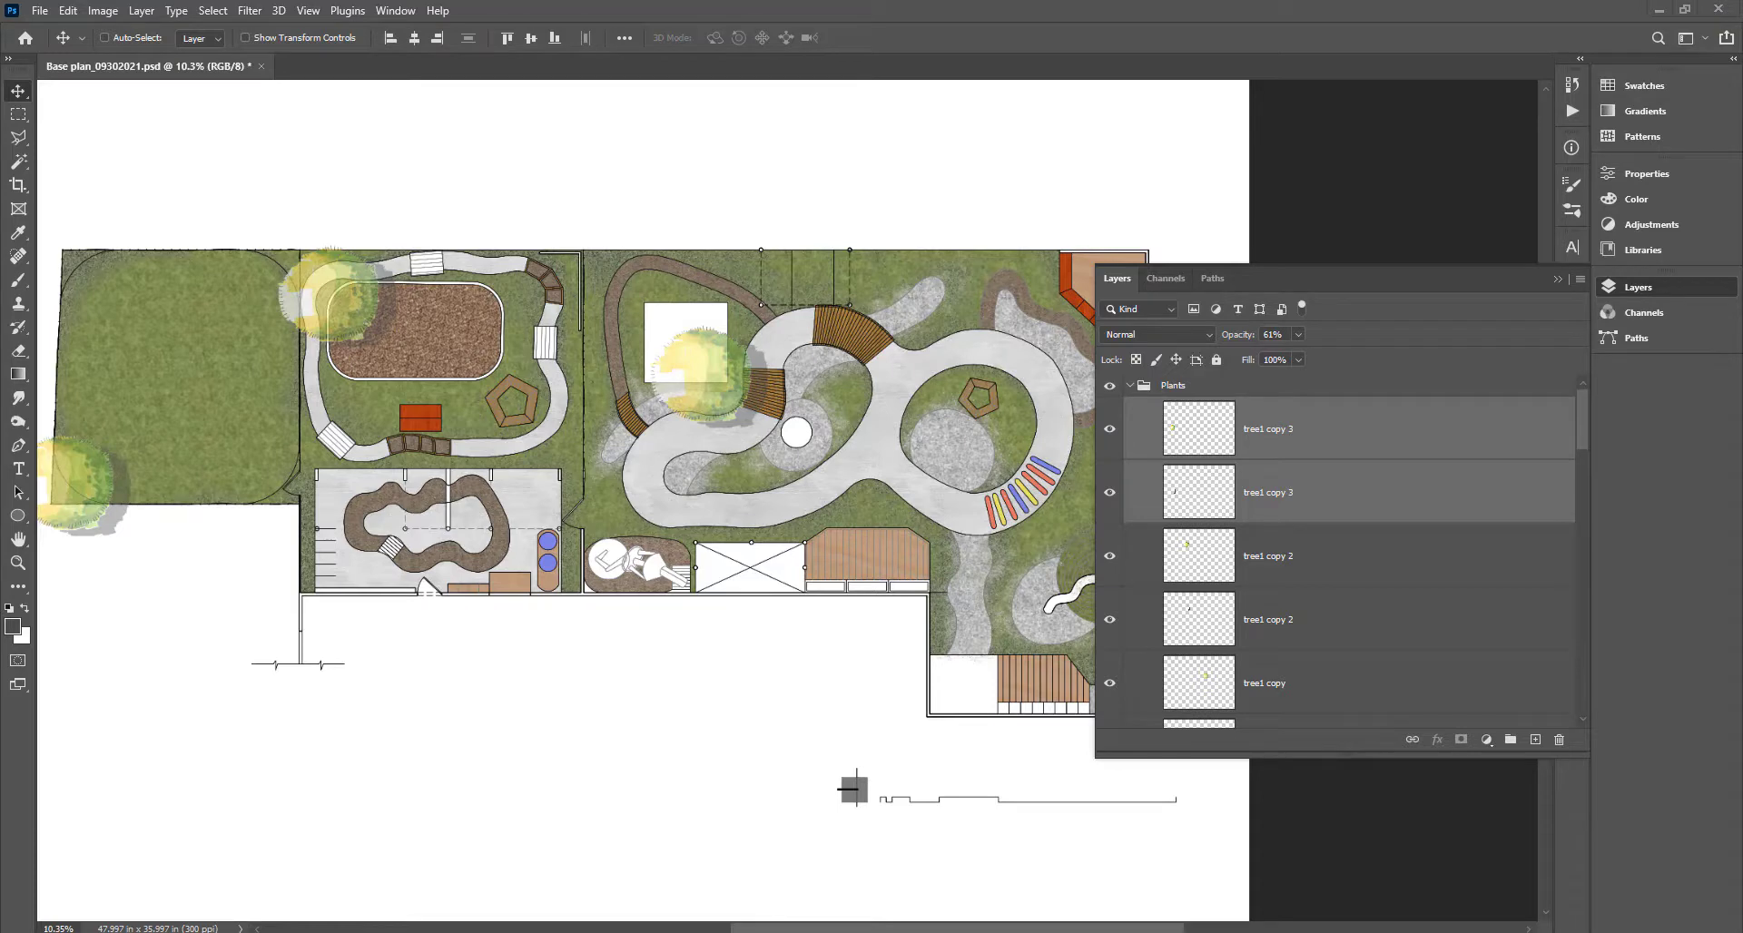
# Place the new Tree 3 image on the plan and enlarge it.
pyautogui.moveTo(291, 122); pyautogui.dragTo(725, 576)
pyautogui.press('Return')
pyautogui.scroll(3, 643, 503)
pyautogui.hotkey('ctrl', 't')
pyautogui.press('Return')
# Rasterize Tree 3, duplicate and offset it, and fill the lower copy dark grey as shadow.
pyautogui.rightClick(1287, 430)
pyautogui.click(1325, 463)
pyautogui.hotkey('ctrl', 'j')
pyautogui.moveTo(670, 501); pyautogui.dragTo(647, 484)
pyautogui.click(1191, 493)
pyautogui.keyDown('ctrl'); pyautogui.click(1190, 492); pyautogui.keyUp('ctrl')
pyautogui.hotkey('alt', 'BackSpace')
# Lower the Lilac copy 3 shrub's opacity to 47% and begin resizing and rotating it.
pyautogui.keyDown('shift'); pyautogui.click(1317, 402); pyautogui.keyUp('shift')
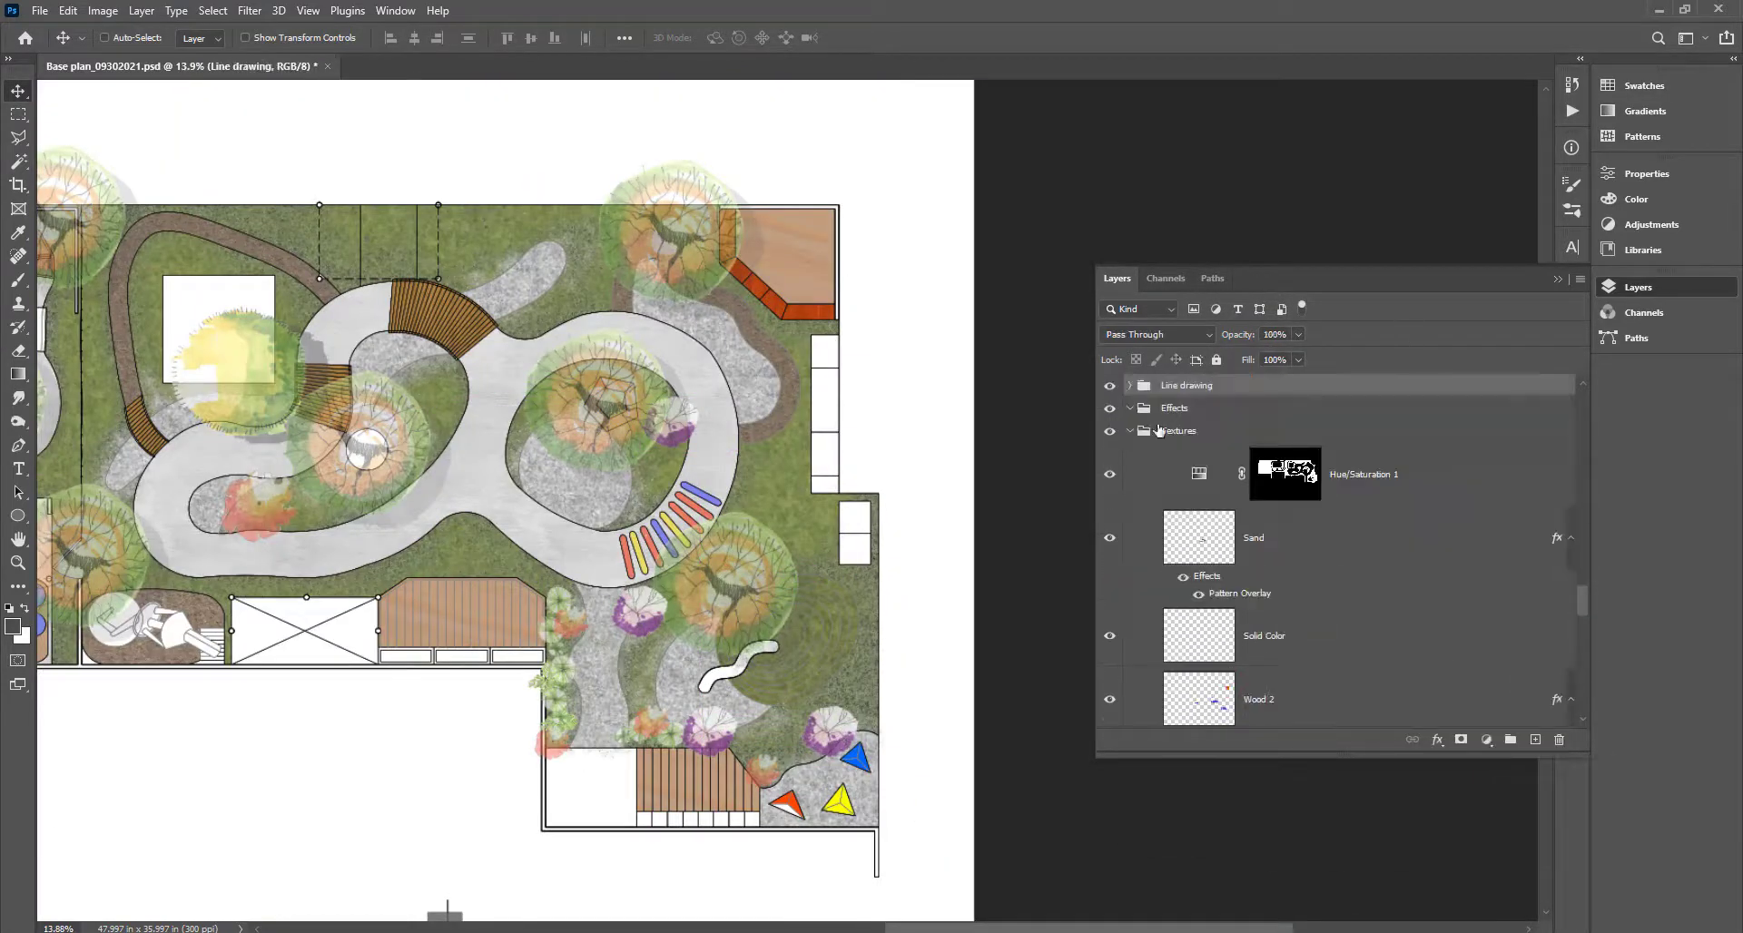
pyautogui.click(1165, 412)
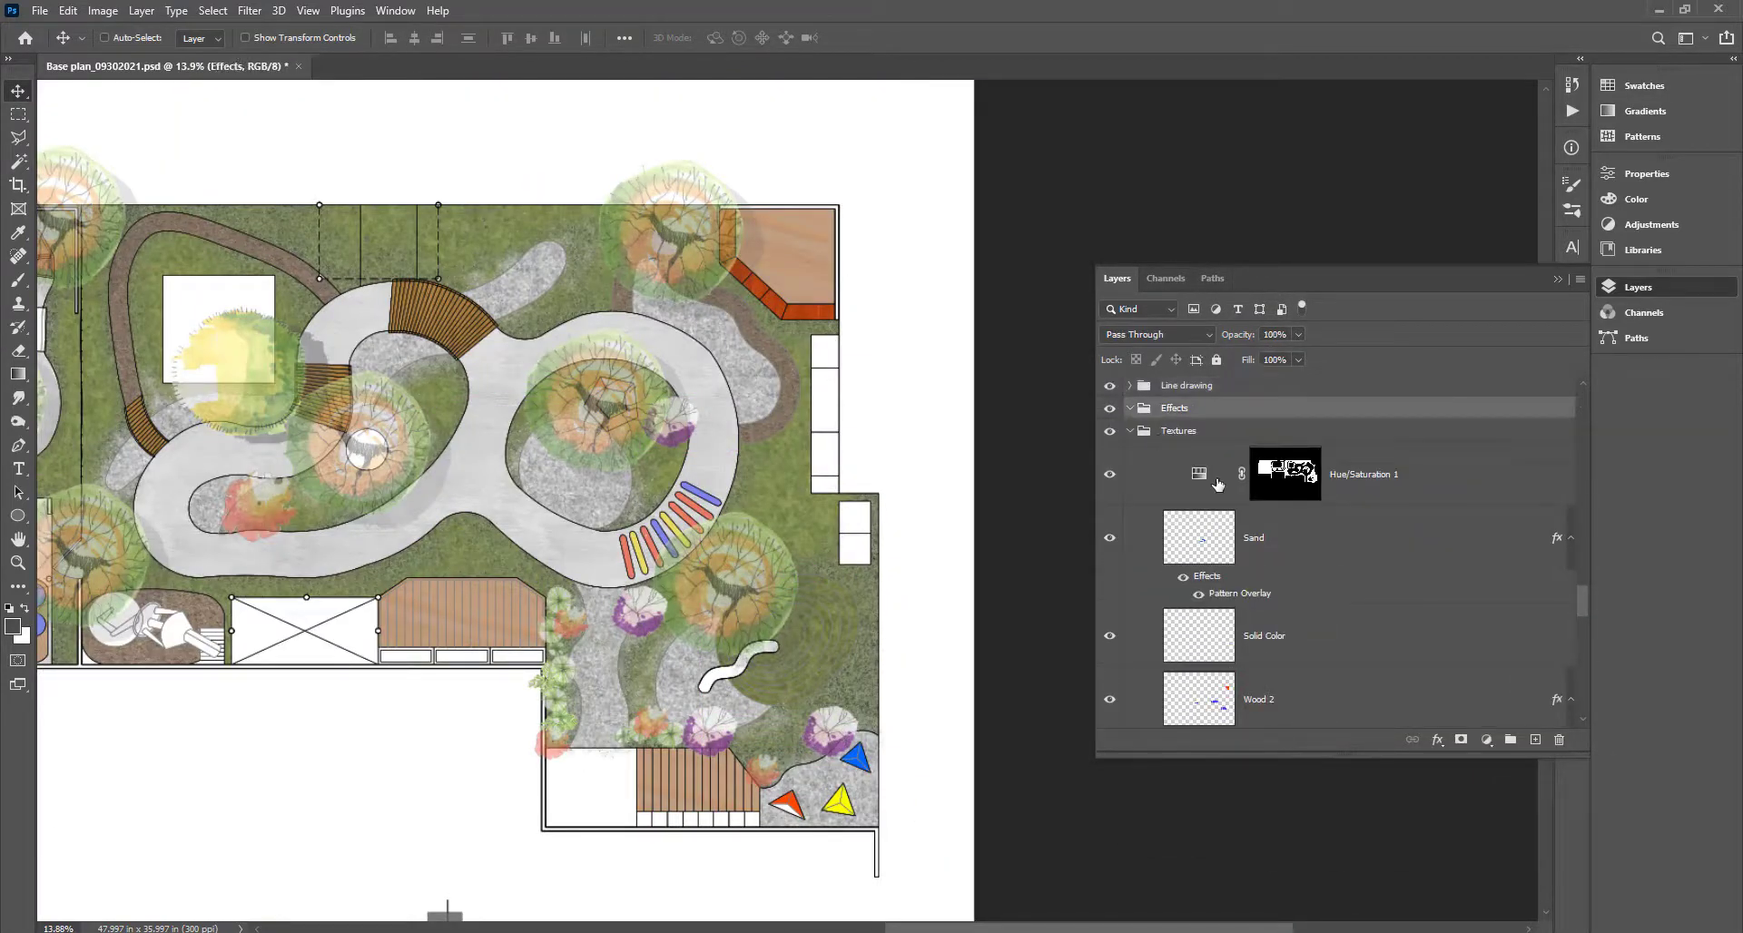
pyautogui.scroll(3, 1219, 485)
pyautogui.click(1137, 547)
pyautogui.scroll(2, 1338, 556)
pyautogui.keyDown('ctrl'); pyautogui.click(819, 747); pyautogui.keyUp('ctrl')
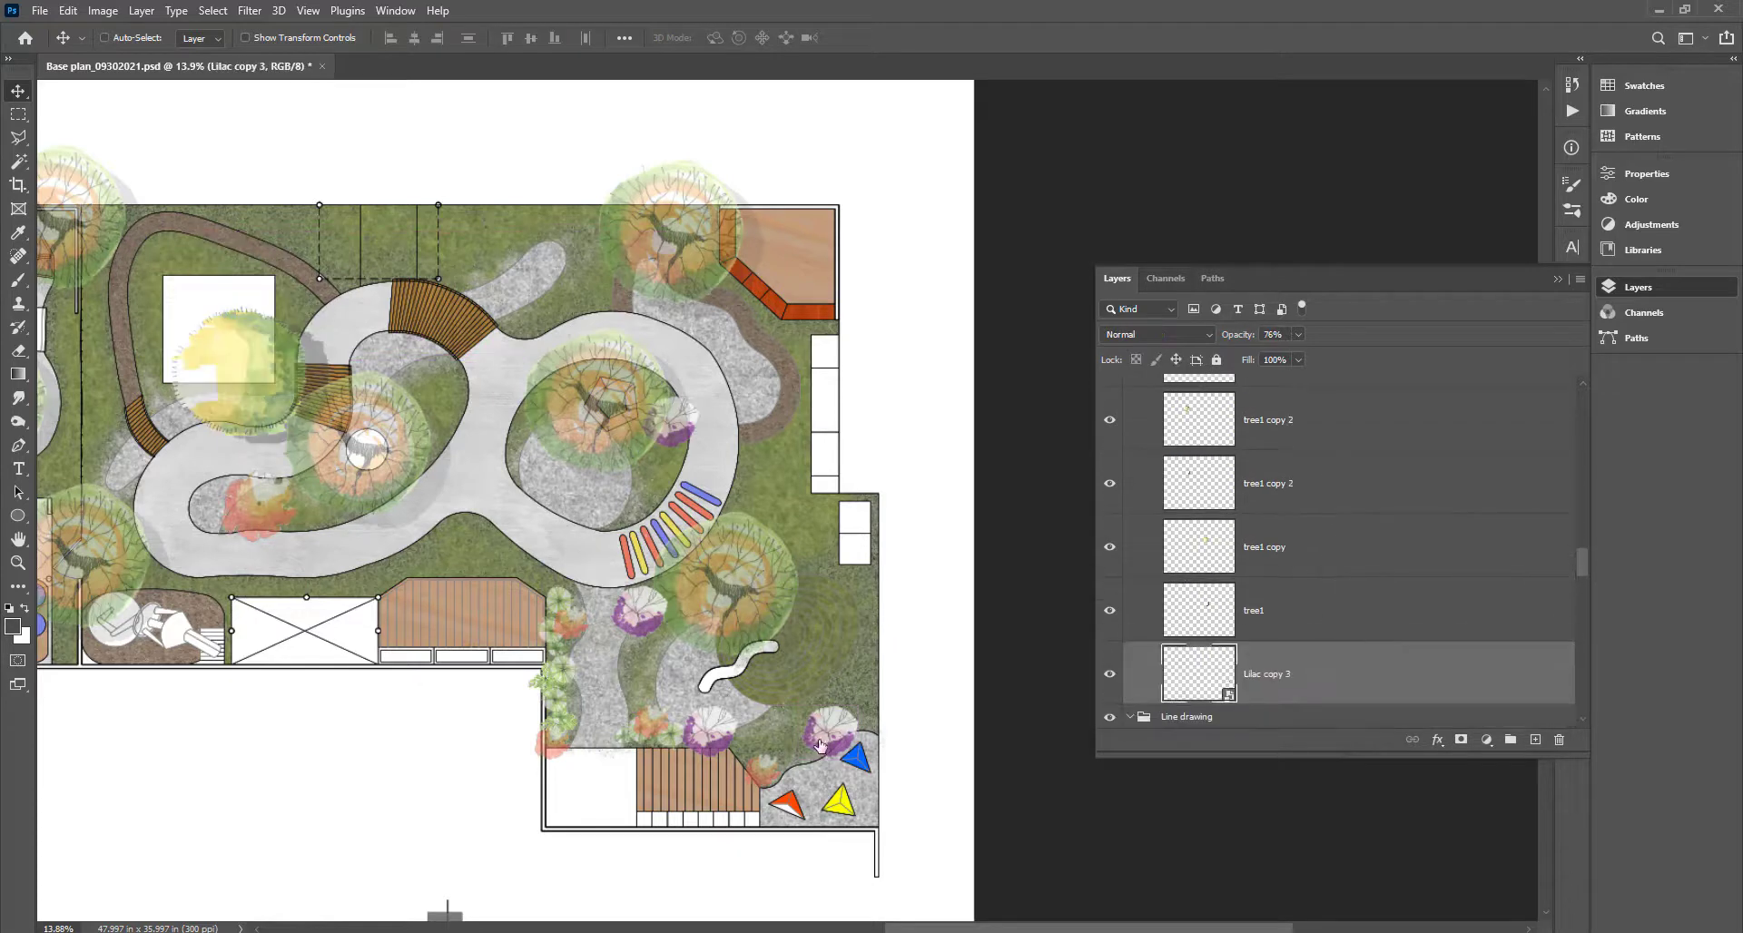
pyautogui.moveTo(1301, 334); pyautogui.dragTo(1275, 336)
pyautogui.hotkey('ctrl', 't')
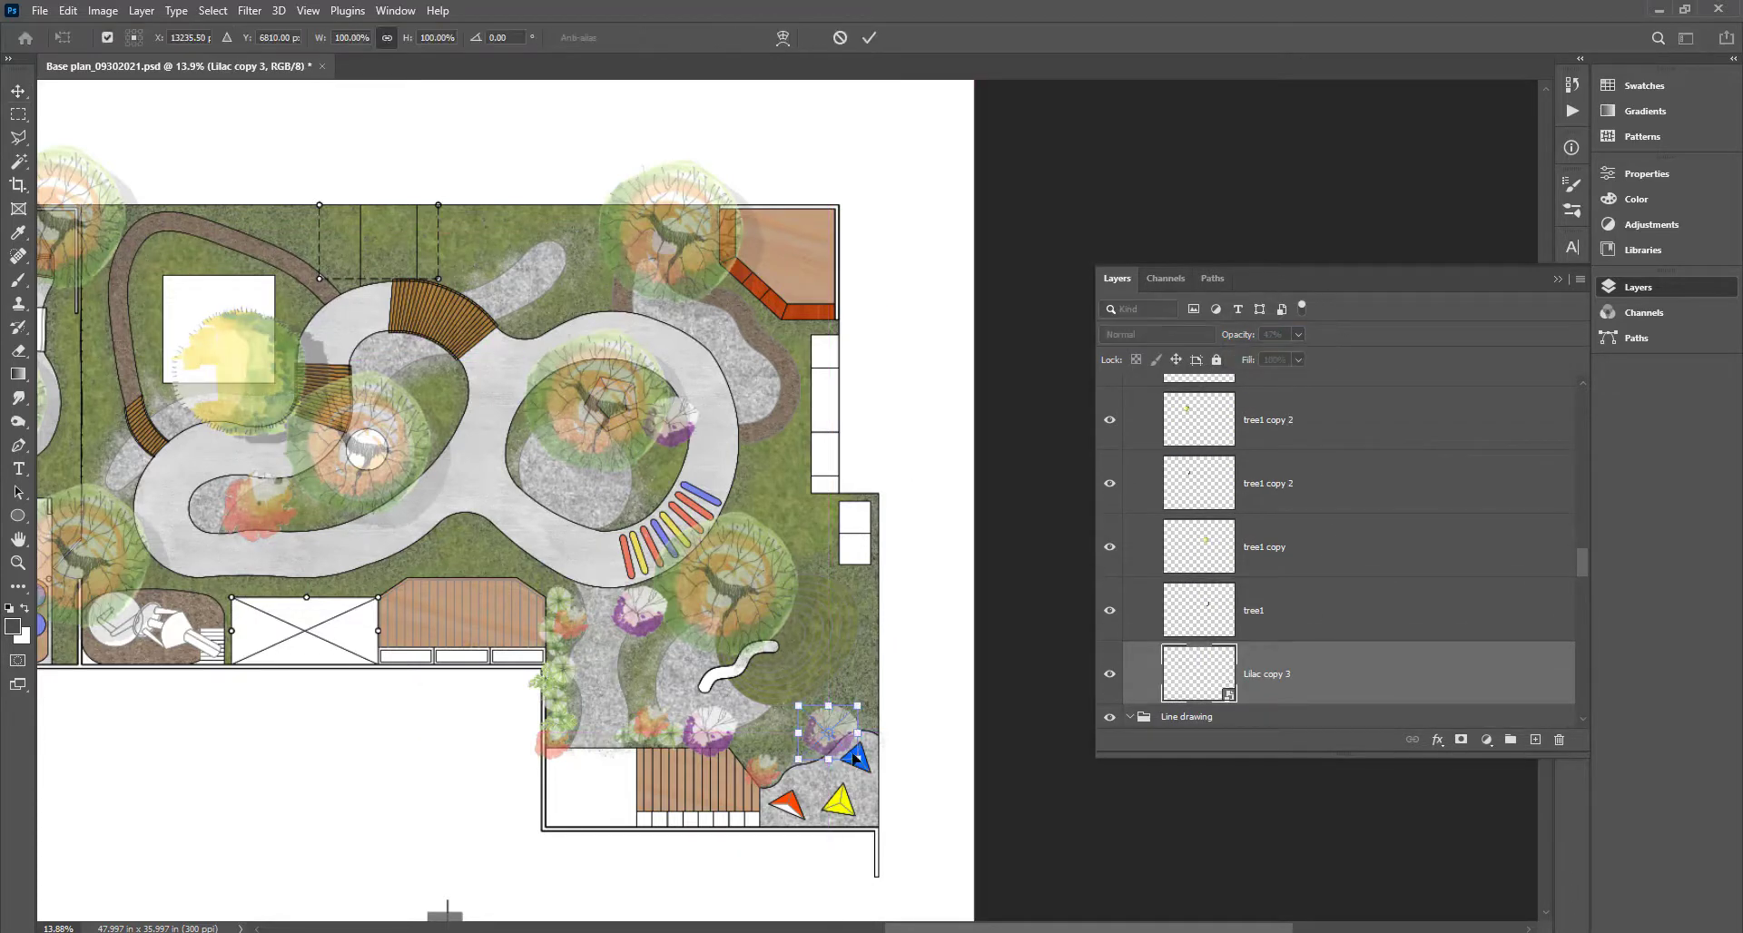
# Make the top-left tree on the plan more transparent.
pyautogui.scroll(4, 854, 745)
pyautogui.hscroll(-4, 853, 745)
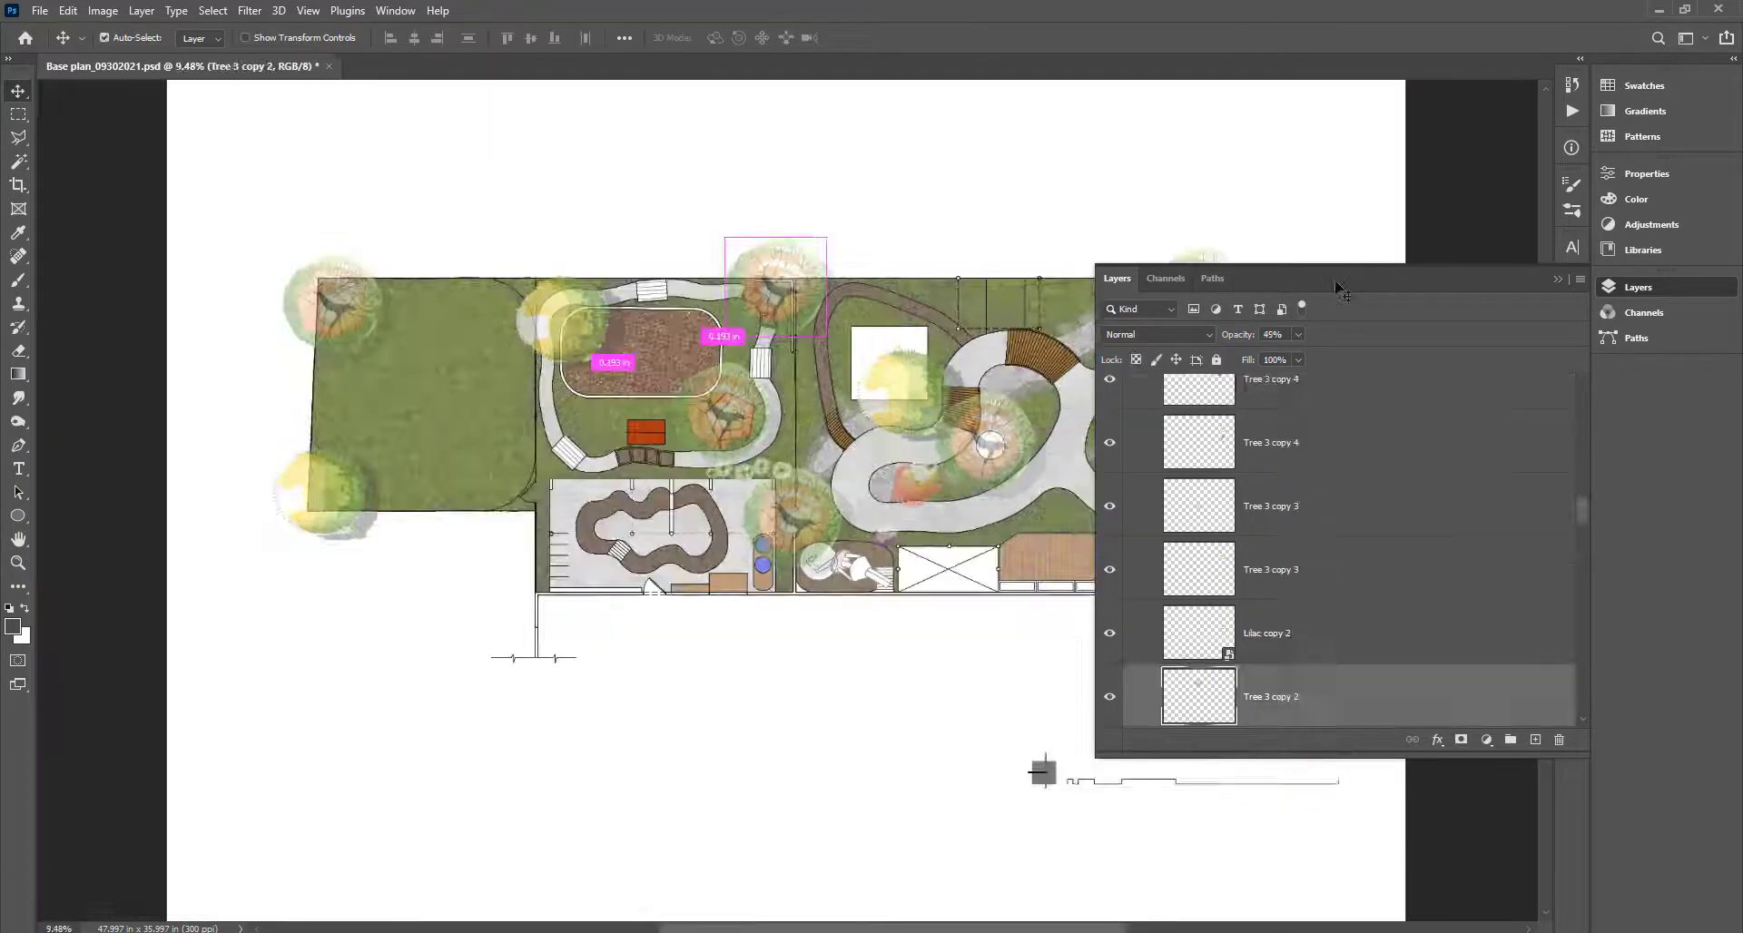
pyautogui.keyDown('ctrl'); pyautogui.click(332, 303); pyautogui.keyUp('ctrl')
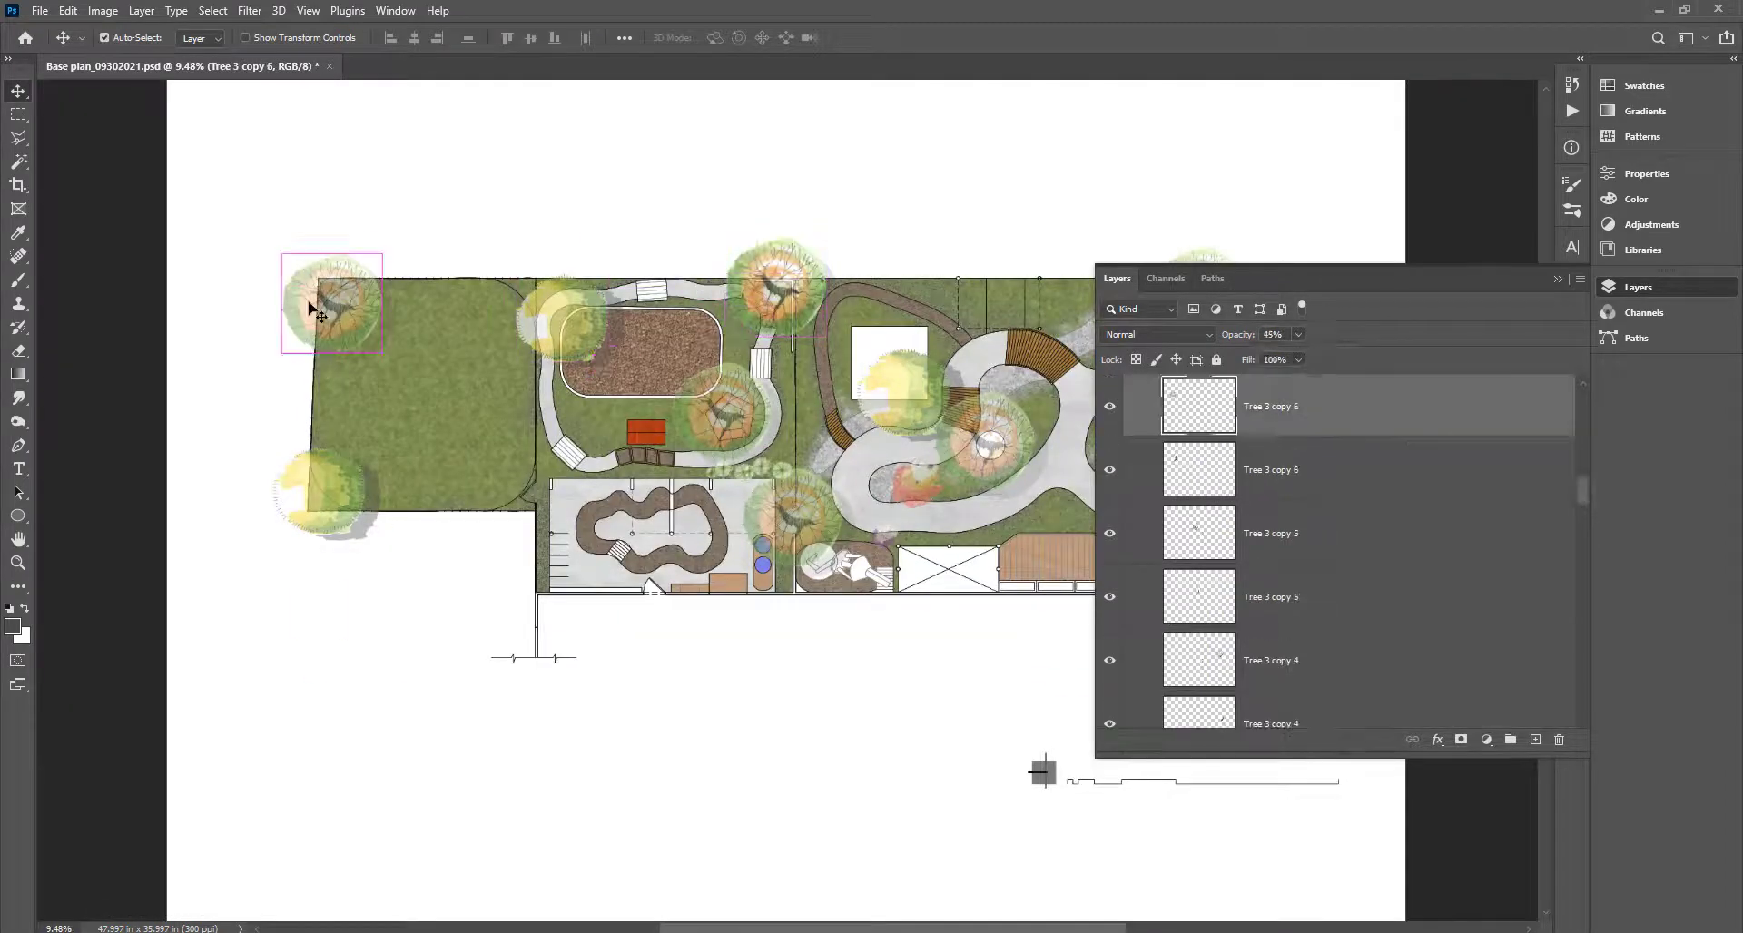
pyautogui.moveTo(1299, 359); pyautogui.dragTo(1322, 357)
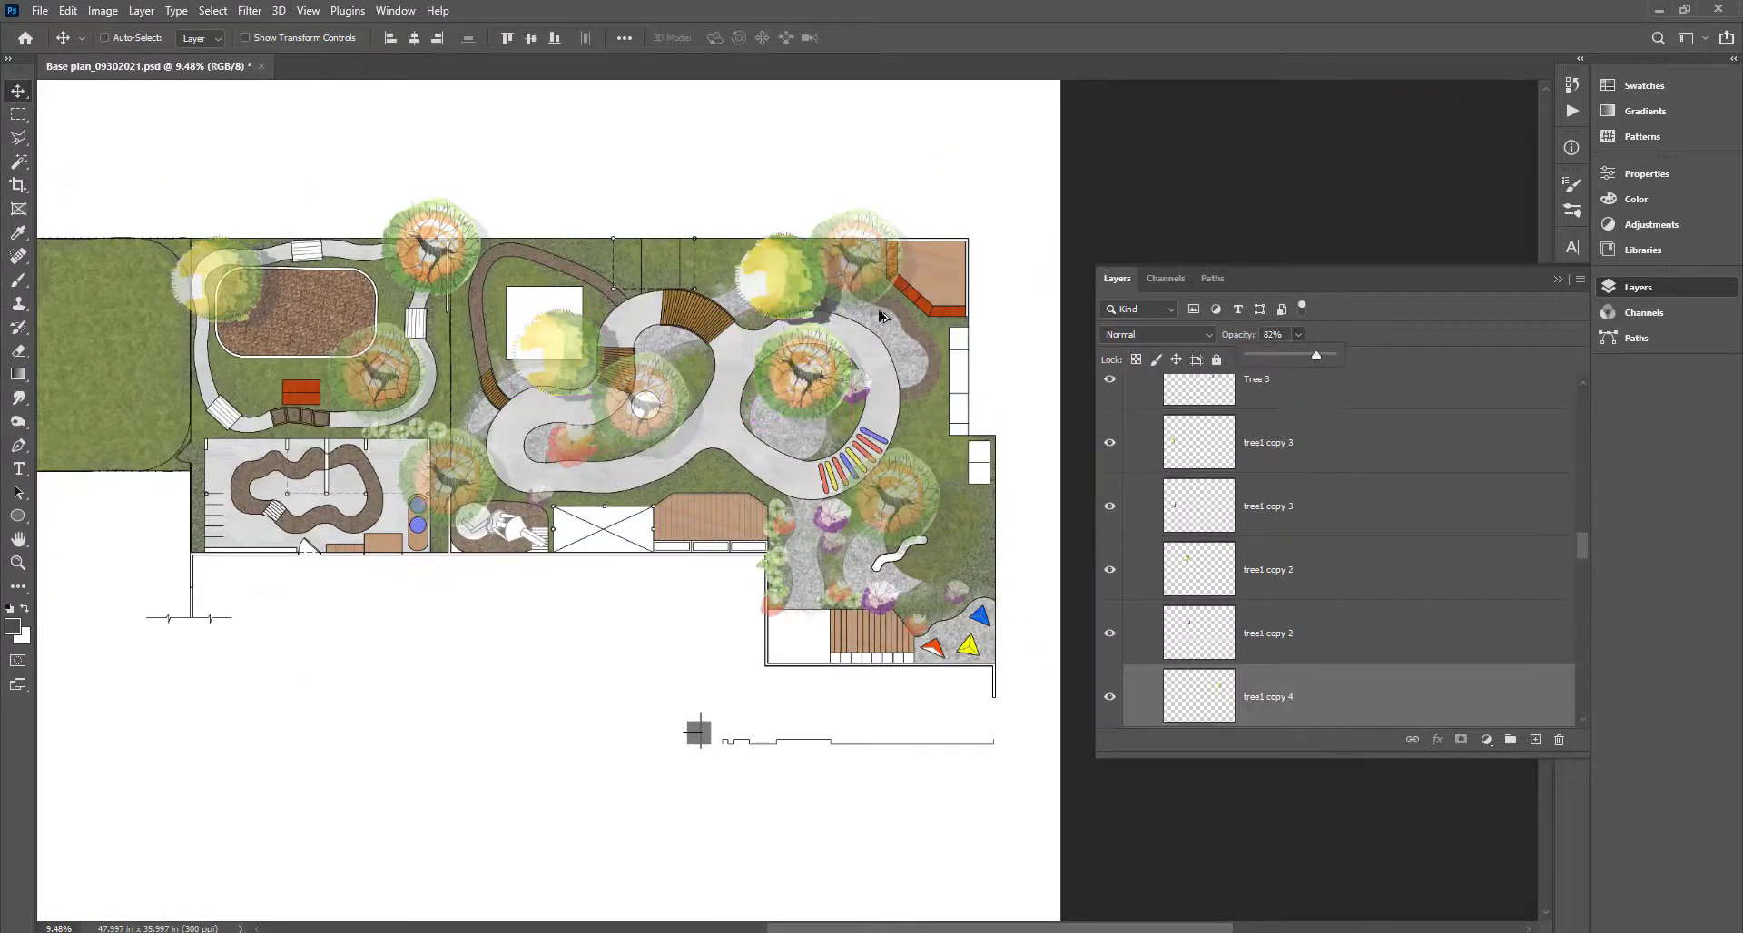